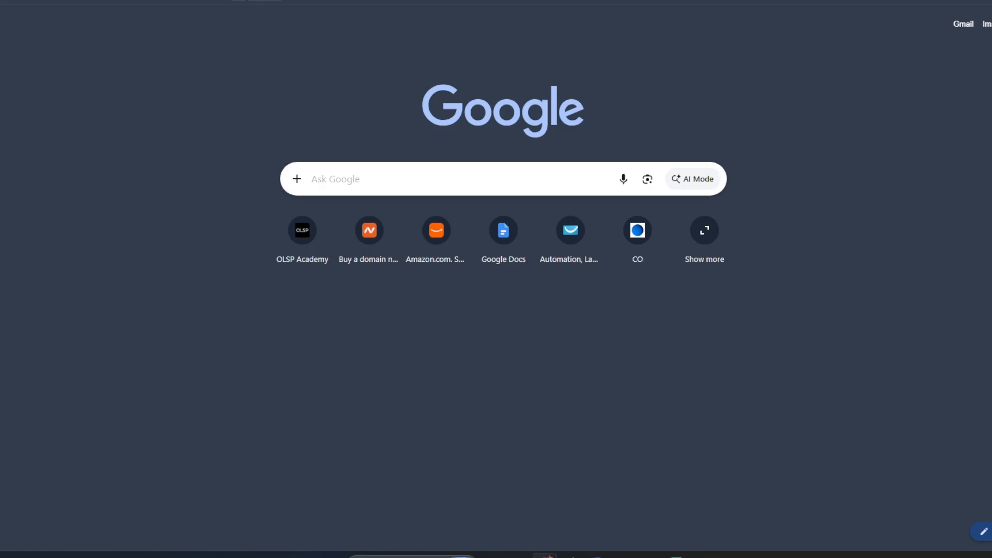
# Open Mega Builder from the bookmarks and show the six existing websites under Sites.
pyautogui.click(246, 1)
pyautogui.click(260, 522)
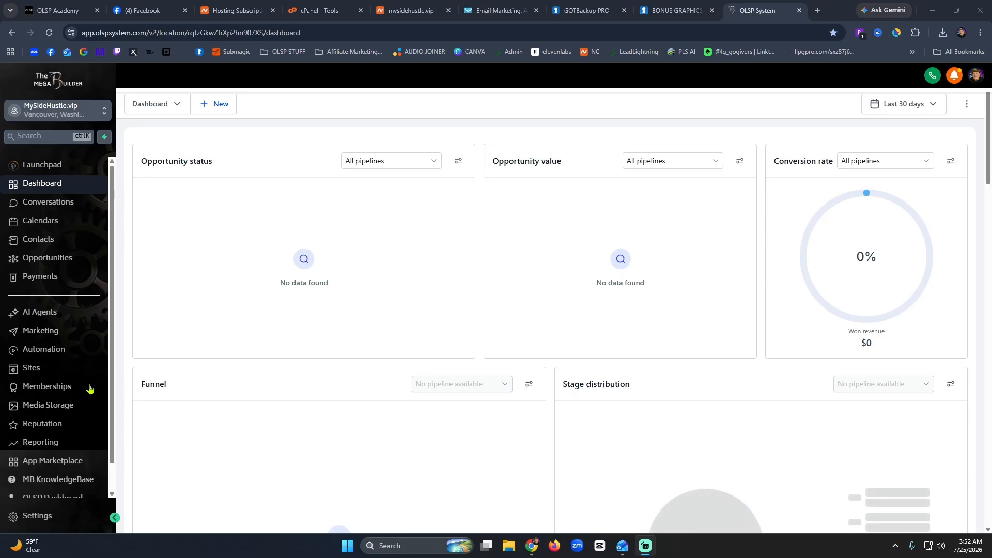
pyautogui.click(37, 371)
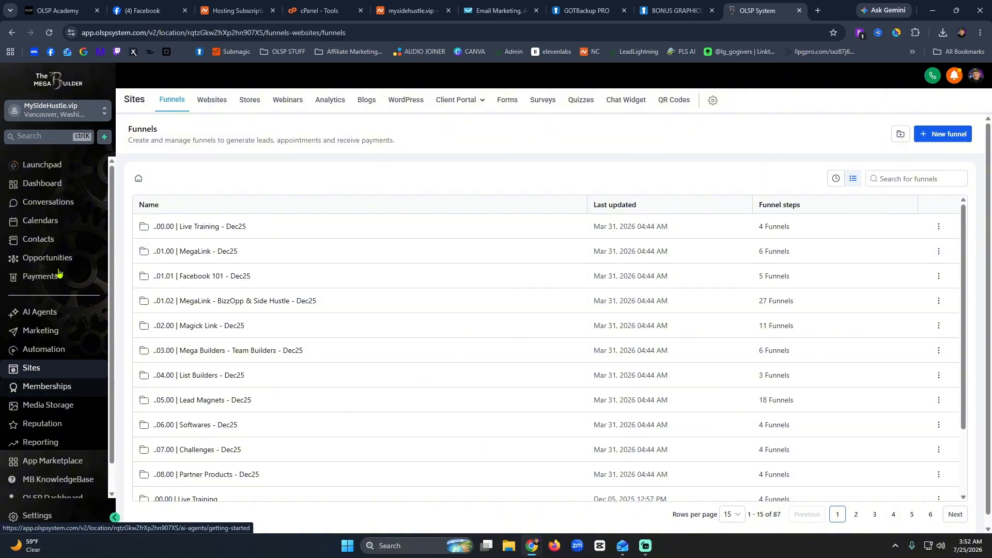
pyautogui.click(212, 101)
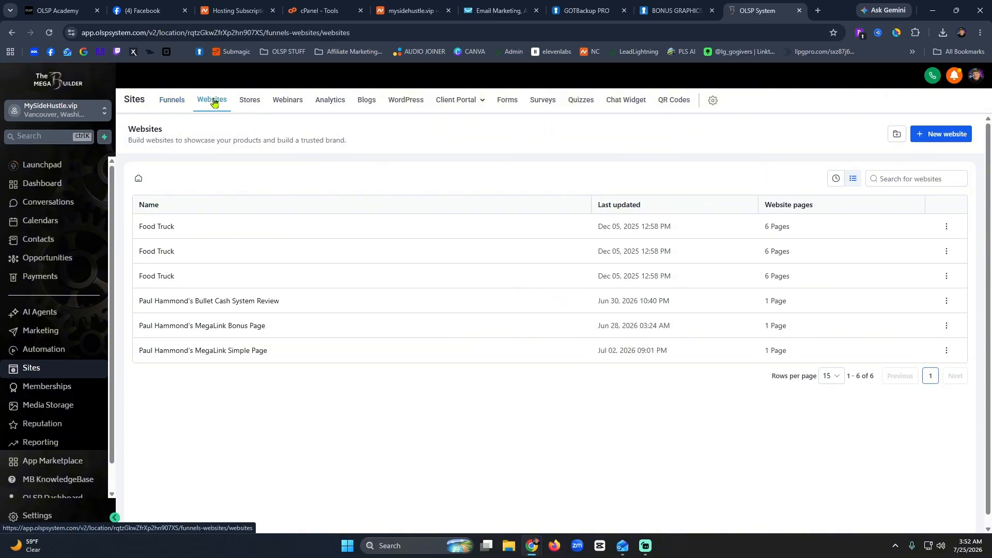
# Start a new website using the From templates option to reach the template library.
pyautogui.click(945, 137)
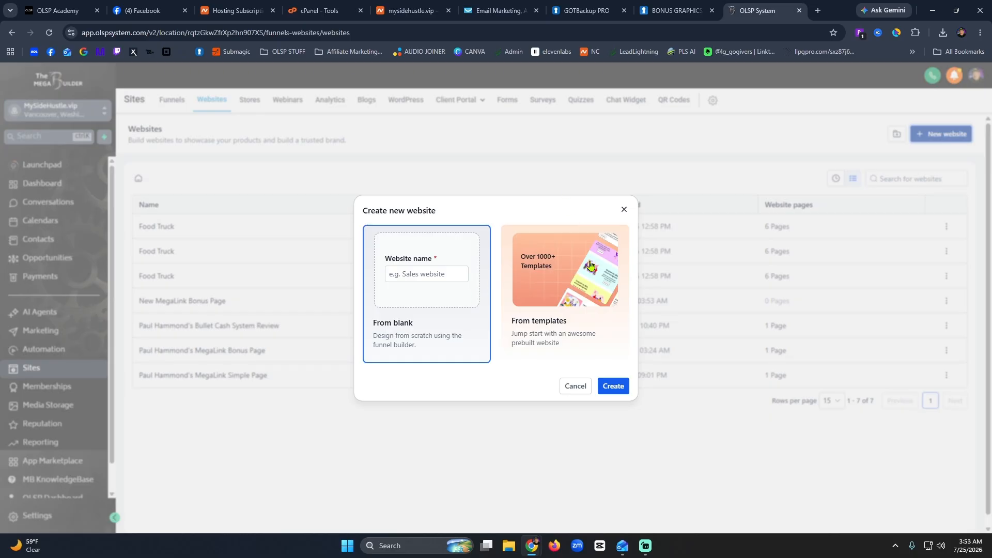
pyautogui.click(581, 285)
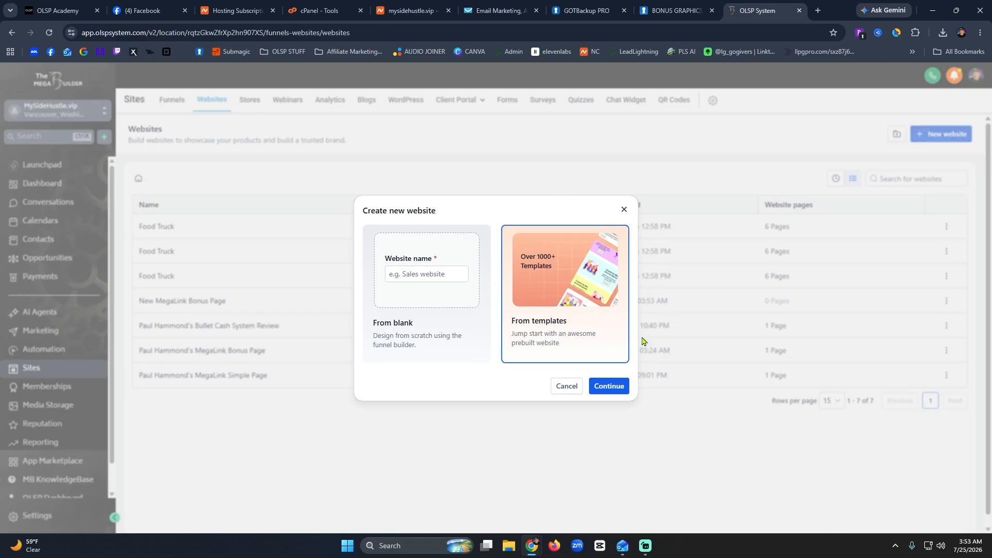
pyautogui.click(608, 392)
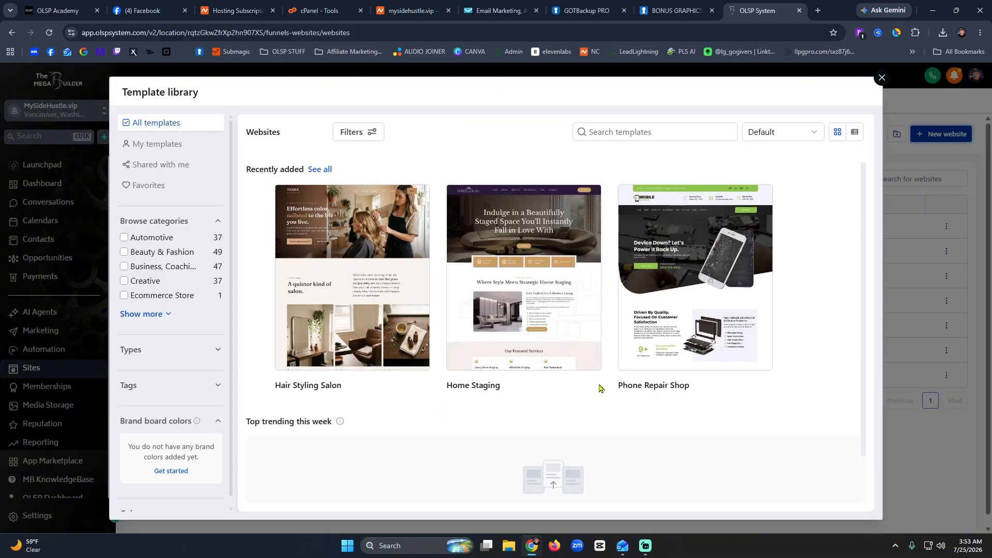
# Search the template library for Marketing Agency, showing 41 matching templates.
pyautogui.scroll(-1, 569, 357)
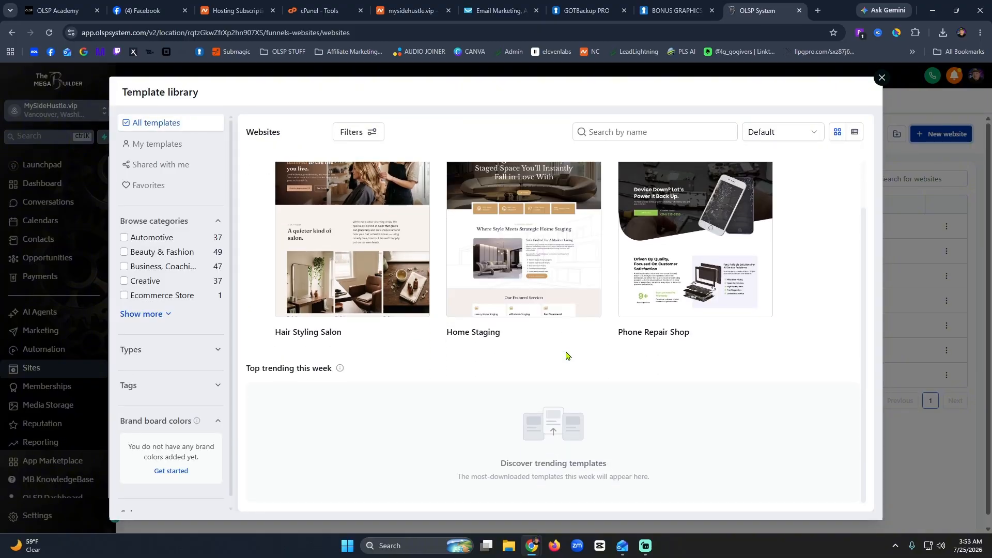
pyautogui.scroll(2, 568, 357)
pyautogui.scroll(-2, 568, 357)
pyautogui.scroll(1, 566, 357)
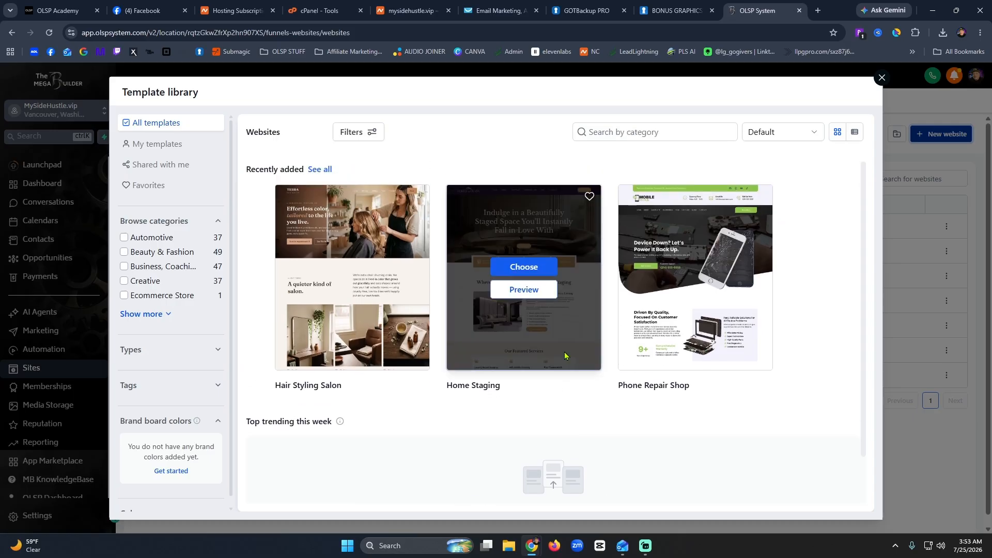
pyautogui.click(681, 137)
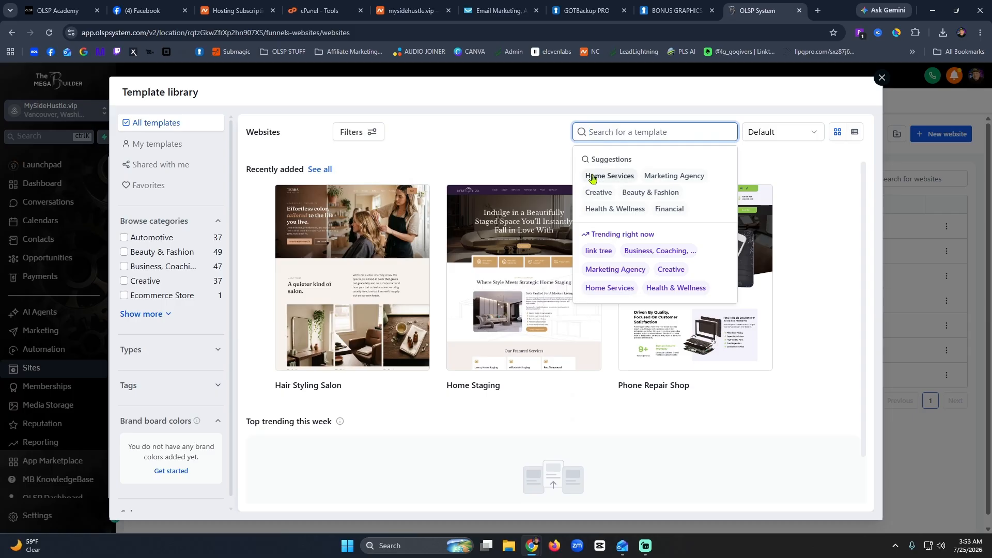
pyautogui.click(666, 177)
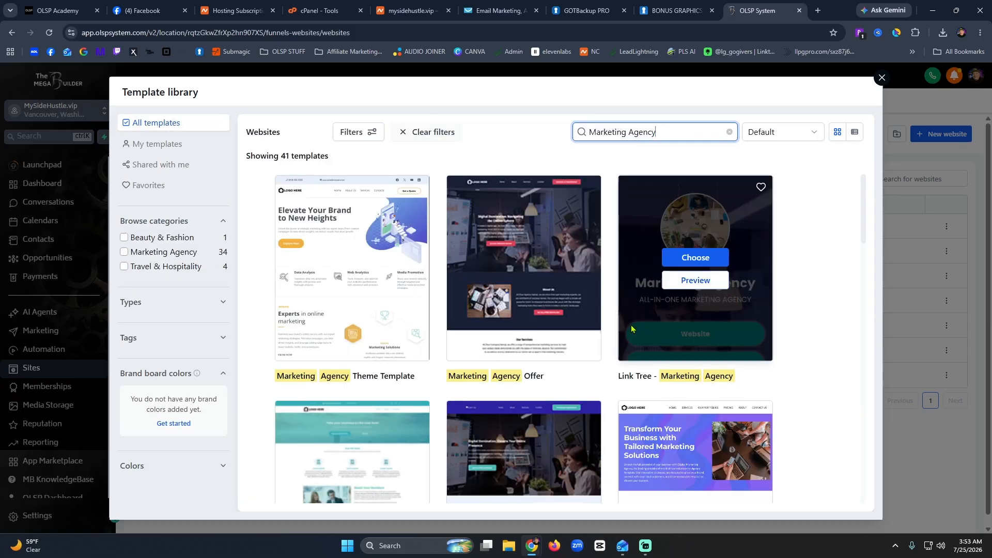
pyautogui.click(683, 282)
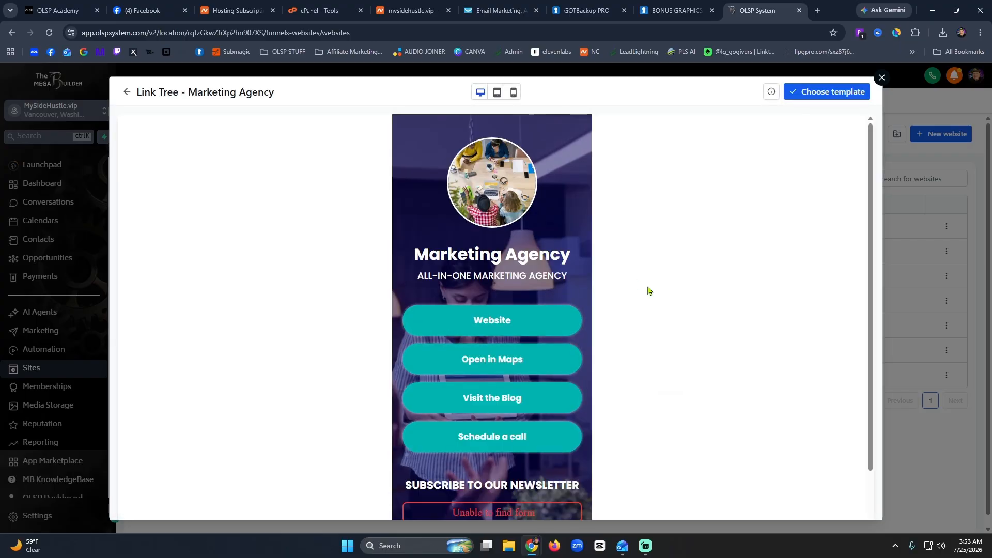
pyautogui.scroll(-2, 632, 296)
pyautogui.scroll(2, 640, 288)
pyautogui.scroll(-2, 640, 289)
pyautogui.scroll(2, 636, 290)
pyautogui.click(129, 93)
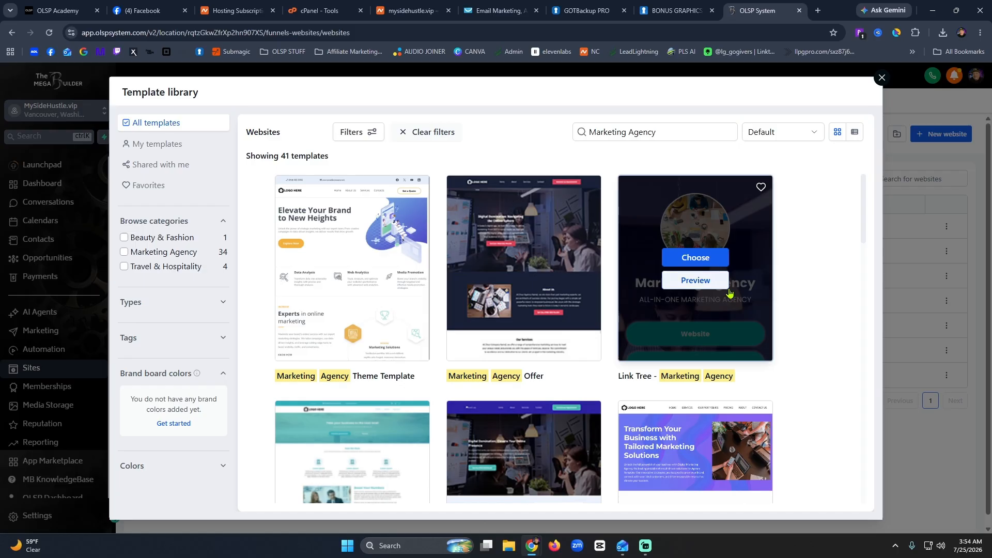
pyautogui.scroll(-5, 723, 491)
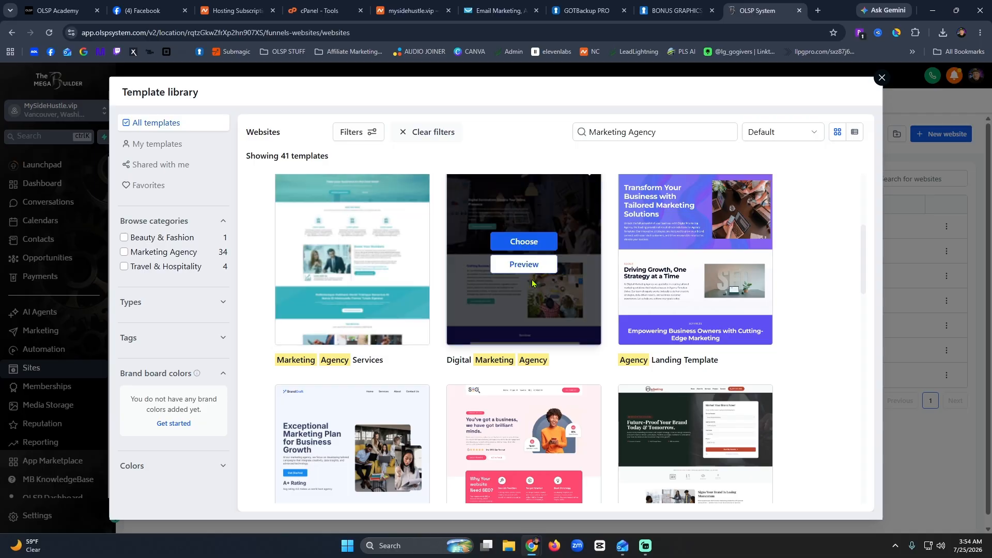
pyautogui.scroll(-5, 576, 283)
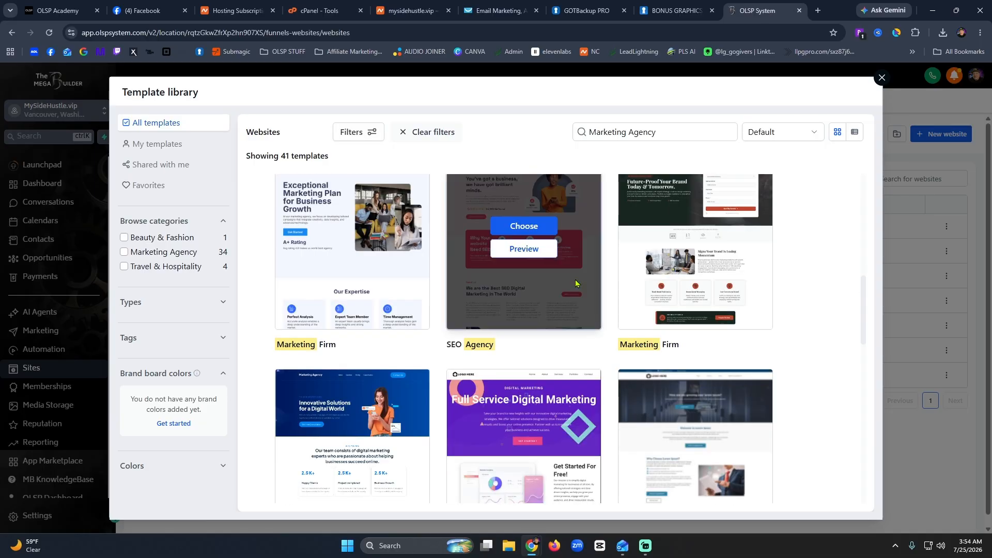
pyautogui.scroll(-5, 522, 279)
pyautogui.scroll(-7, 364, 322)
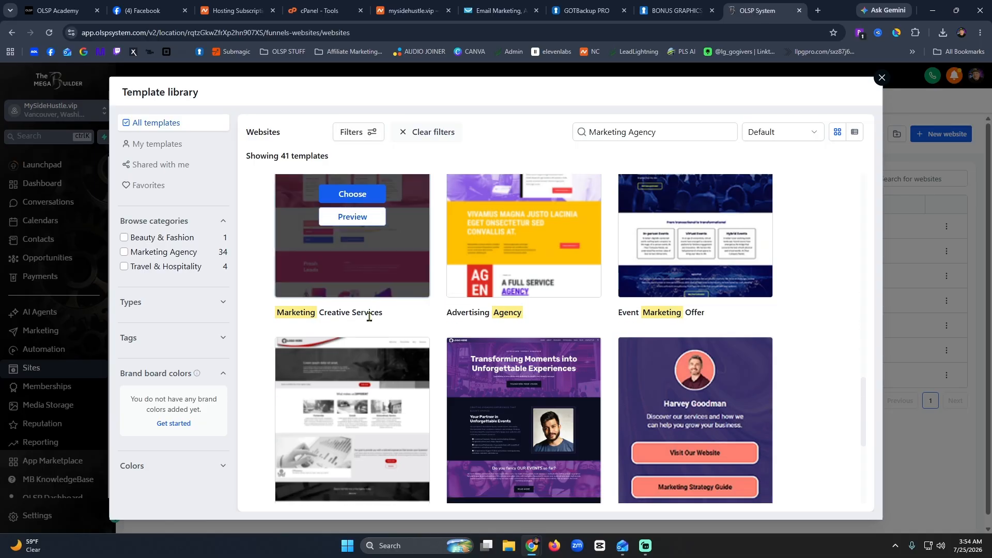
pyautogui.scroll(4, 645, 313)
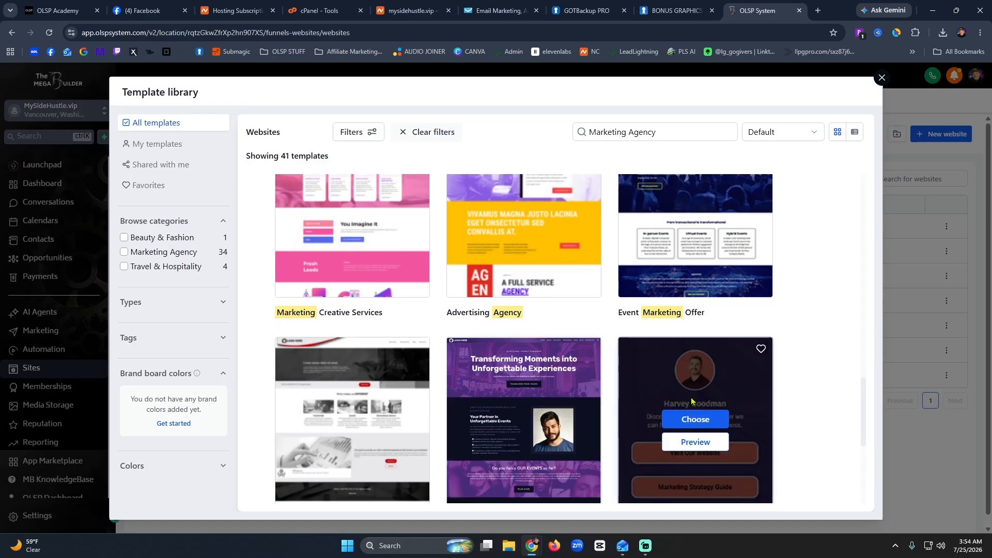
pyautogui.scroll(-5, 698, 247)
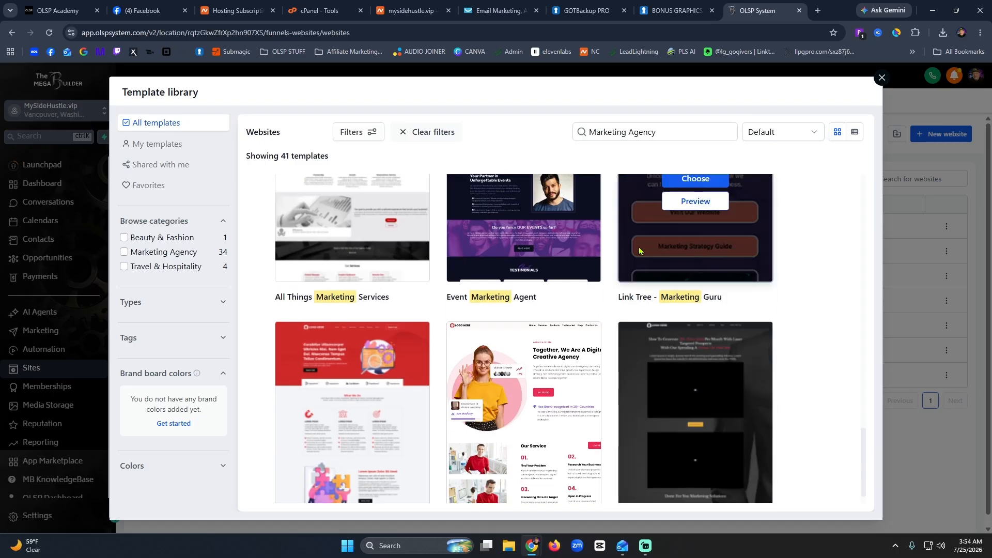
pyautogui.scroll(-1, 568, 284)
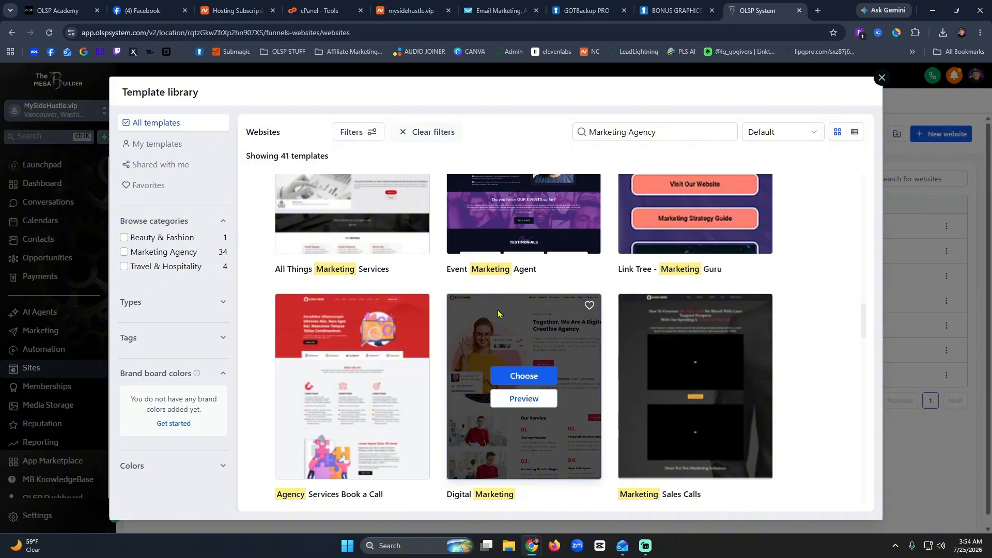
pyautogui.scroll(5, 498, 339)
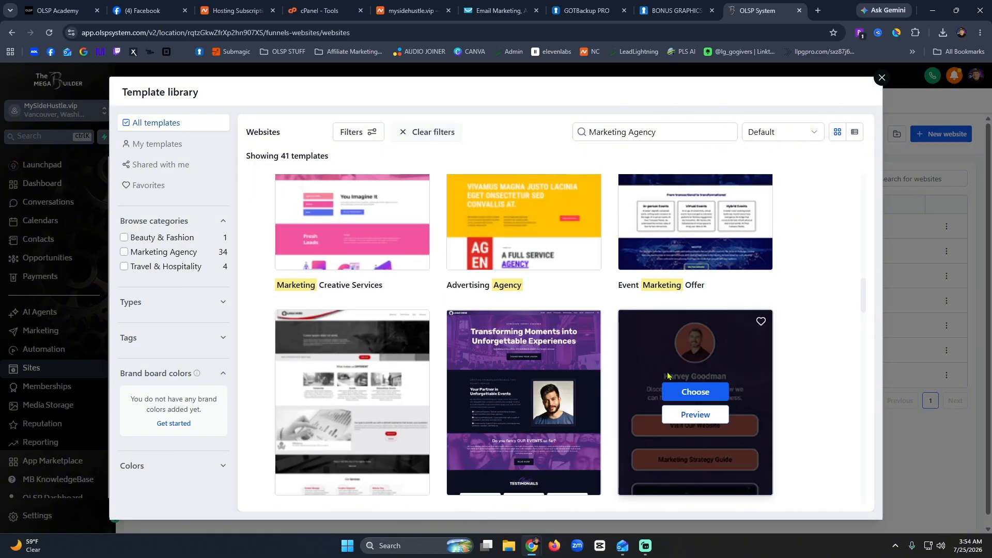
pyautogui.scroll(-8, 646, 368)
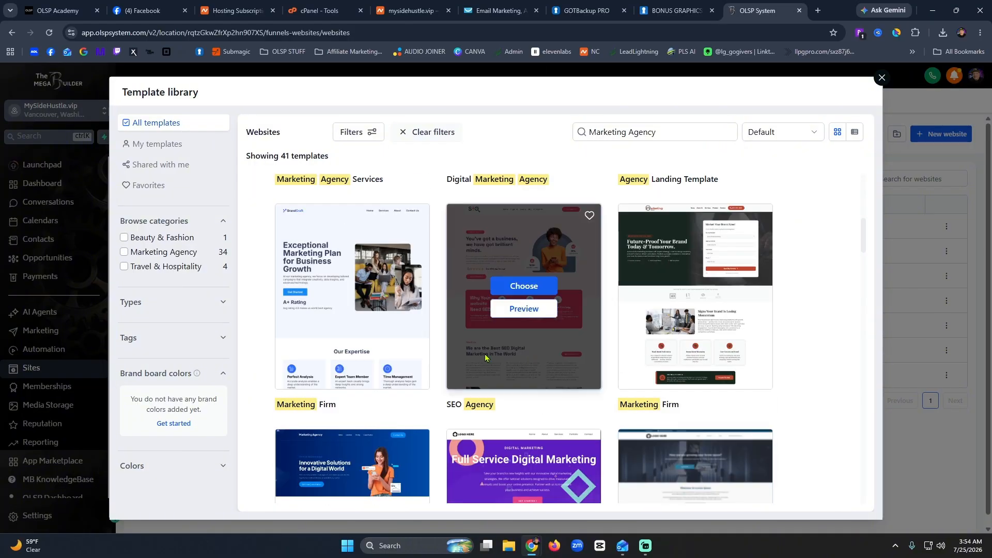
pyautogui.scroll(8, 484, 357)
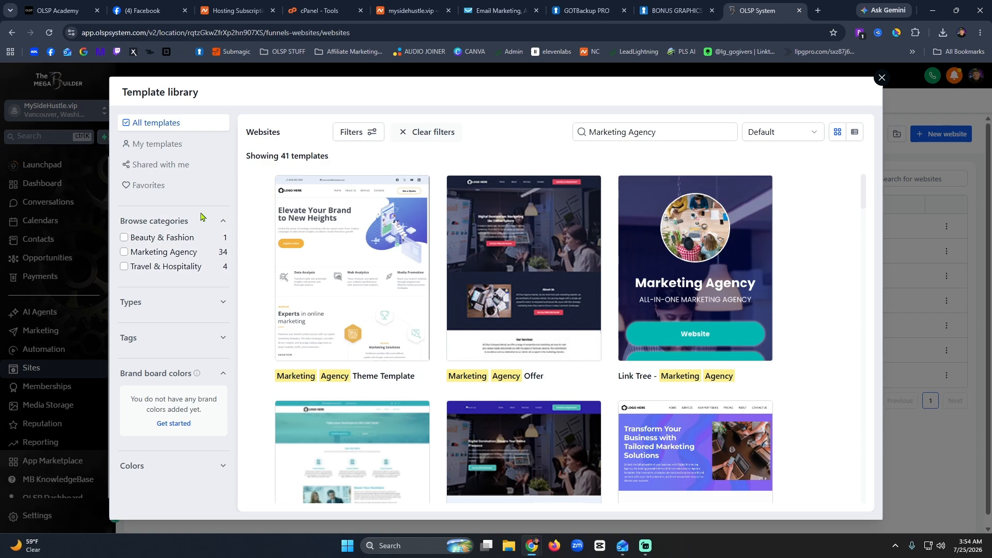
# Filter the template library to the Financial category and browse the results.
pyautogui.click(222, 222)
pyautogui.click(222, 222)
pyautogui.click(711, 134)
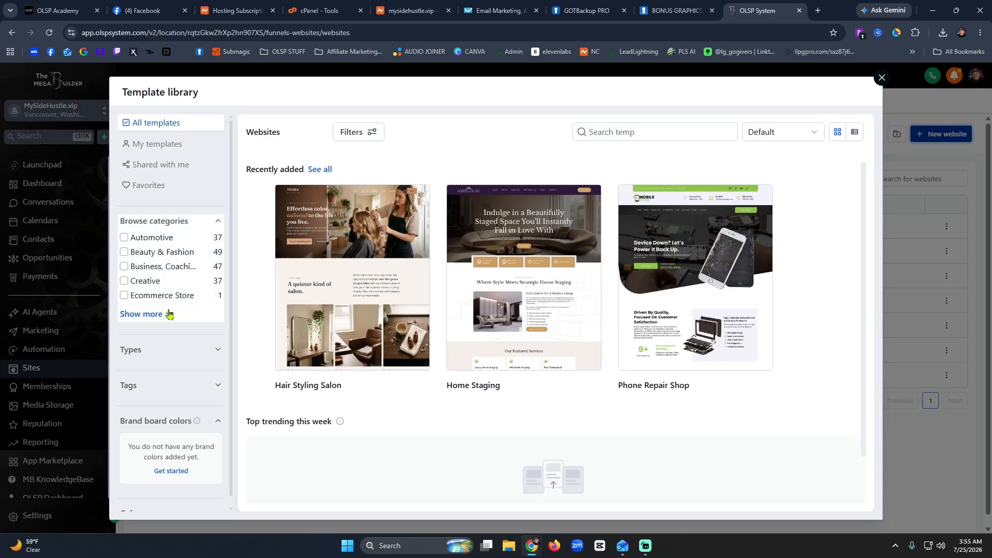
pyautogui.click(168, 315)
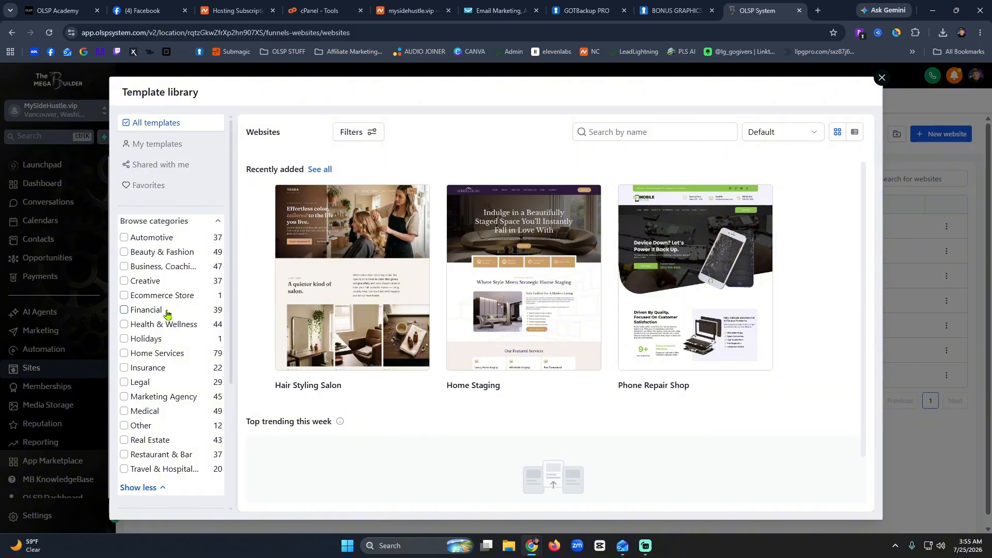
pyautogui.click(165, 311)
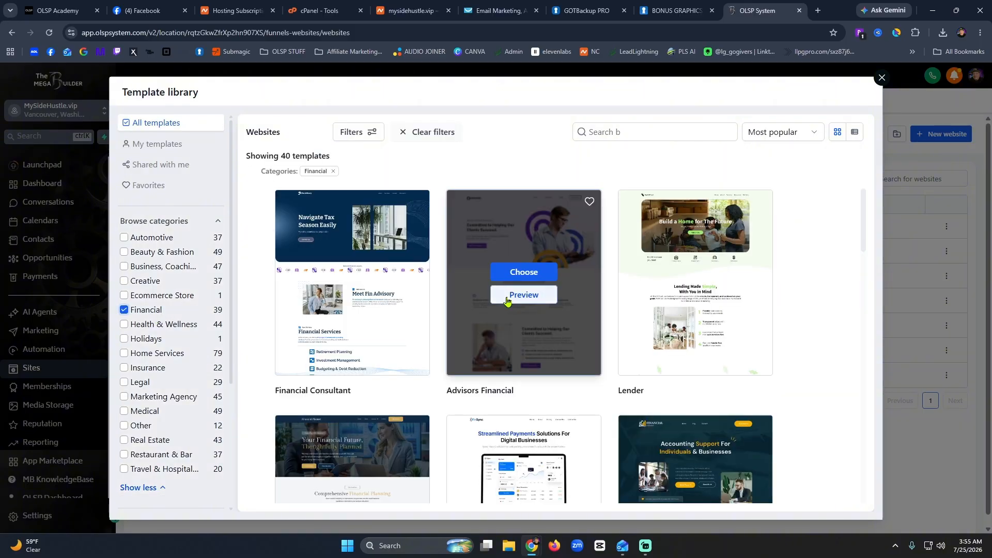
pyautogui.scroll(-4, 447, 319)
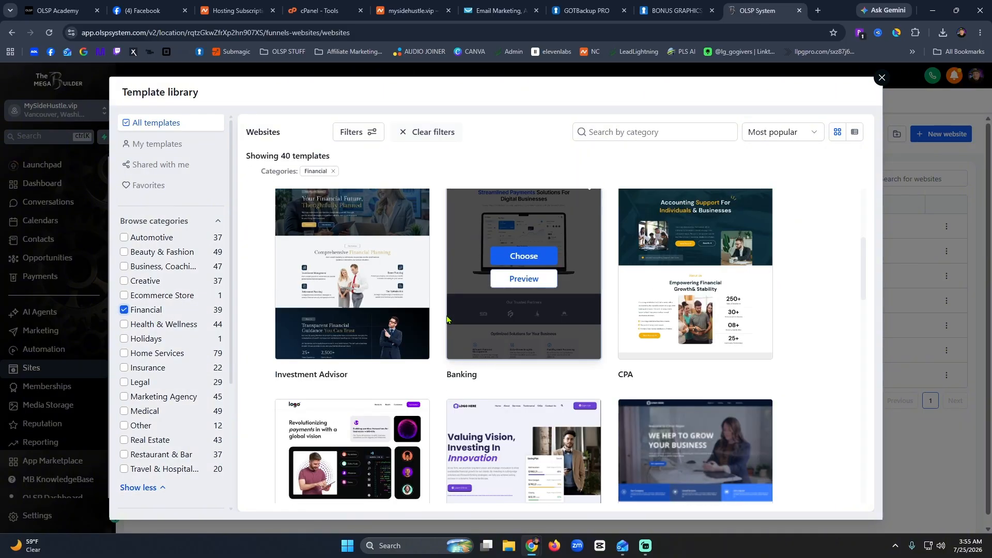
pyautogui.scroll(-8, 447, 320)
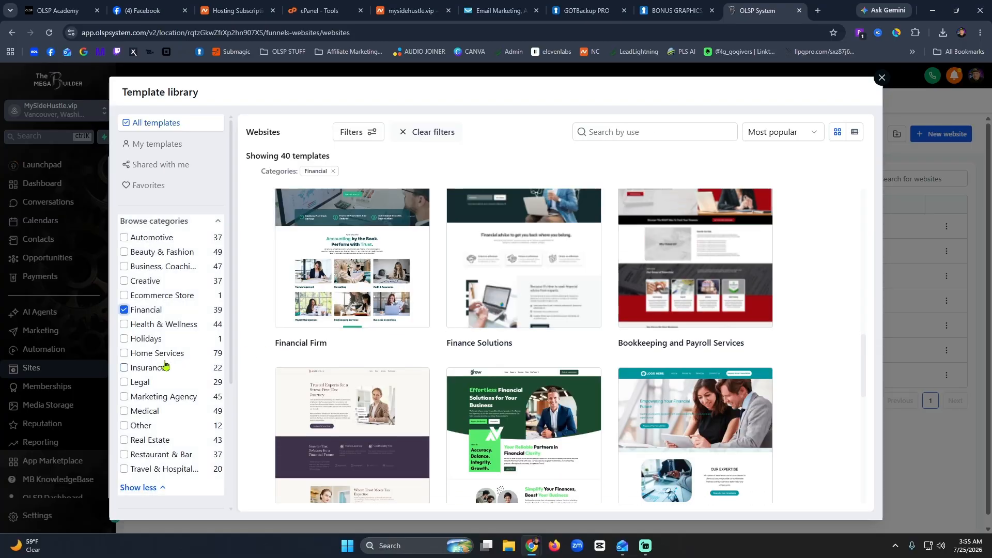
pyautogui.scroll(-4, 165, 373)
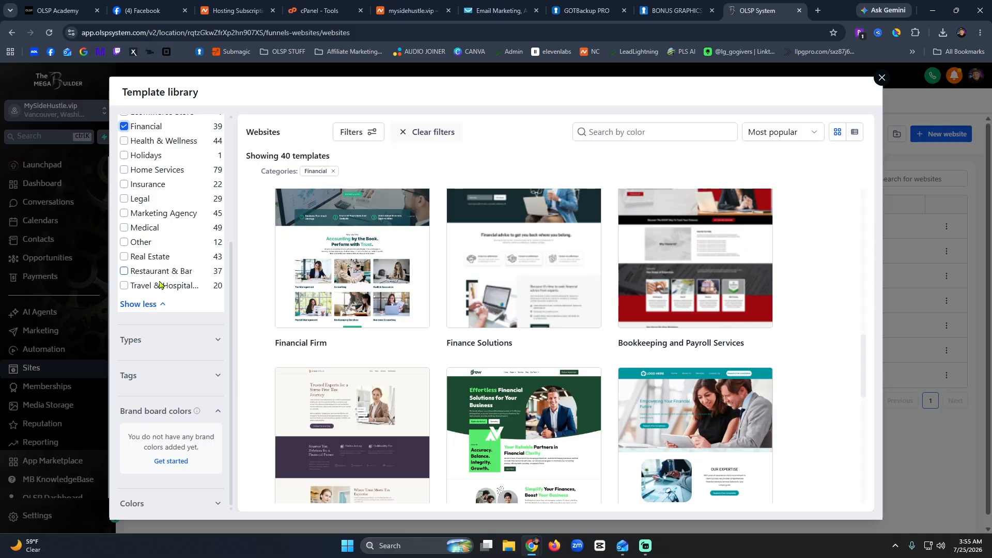
pyautogui.scroll(4, 160, 288)
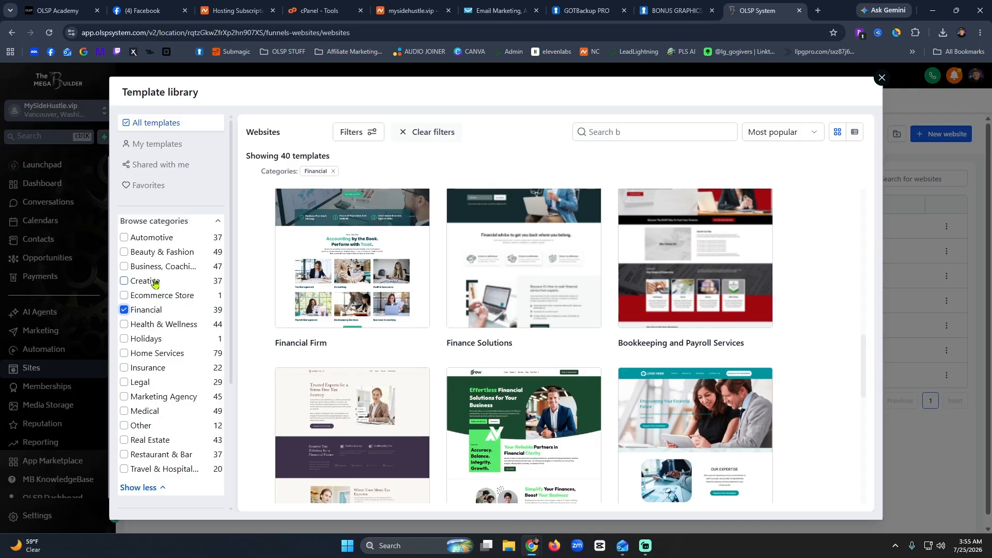
# Add the Creative category to the filter and scroll to the Musical Band template.
pyautogui.click(125, 281)
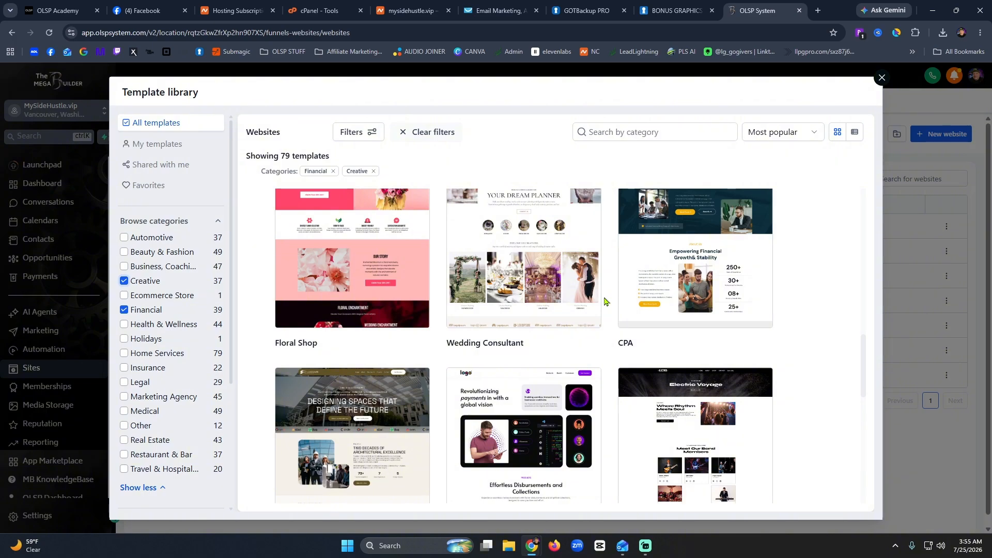
pyautogui.scroll(-3, 605, 302)
pyautogui.moveTo(697, 249)
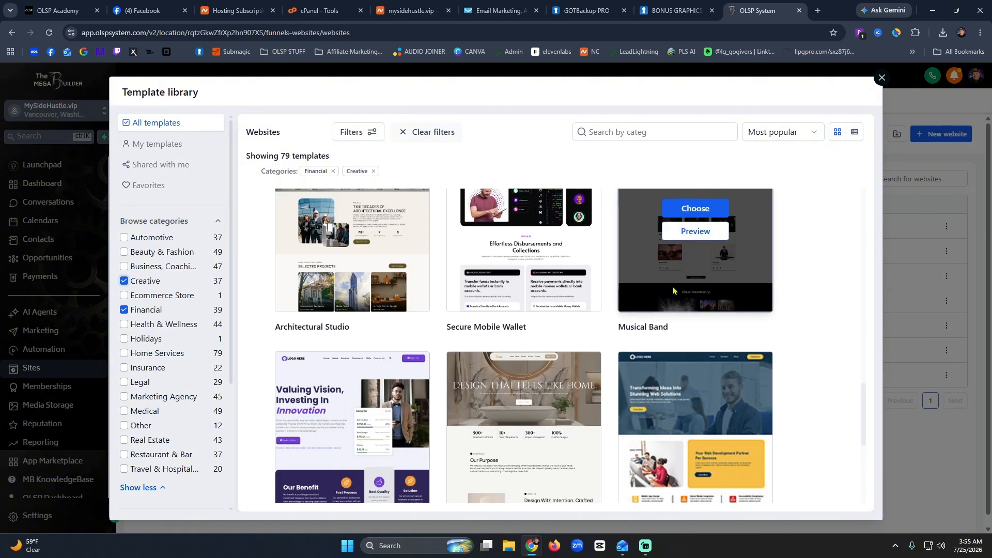
pyautogui.scroll(3, 688, 410)
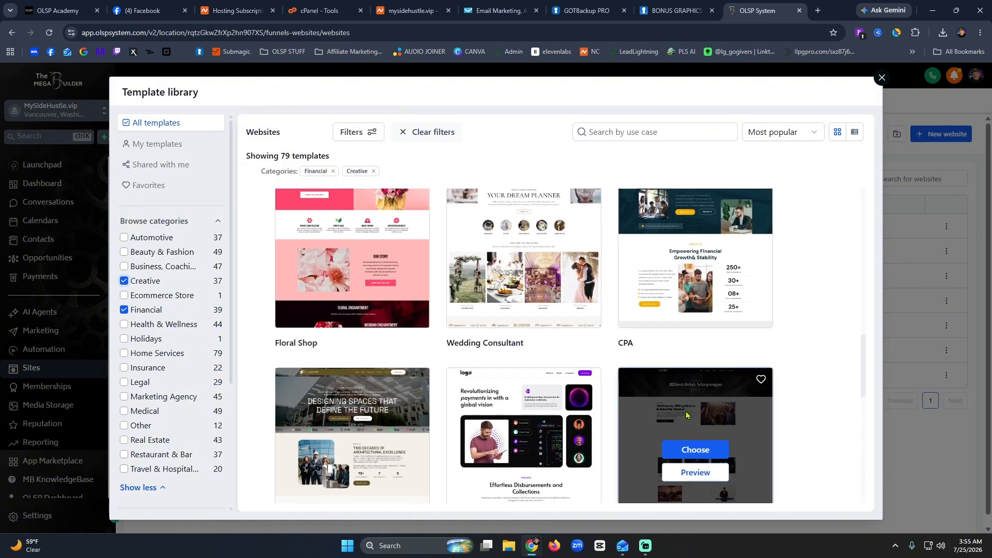
pyautogui.scroll(-3, 641, 401)
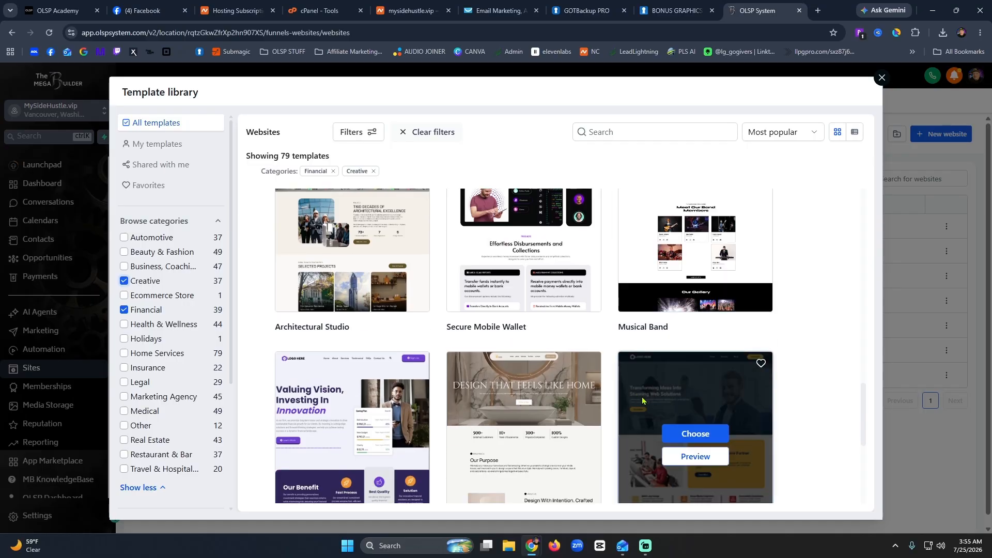
pyautogui.scroll(-7, 643, 397)
pyautogui.scroll(6, 646, 398)
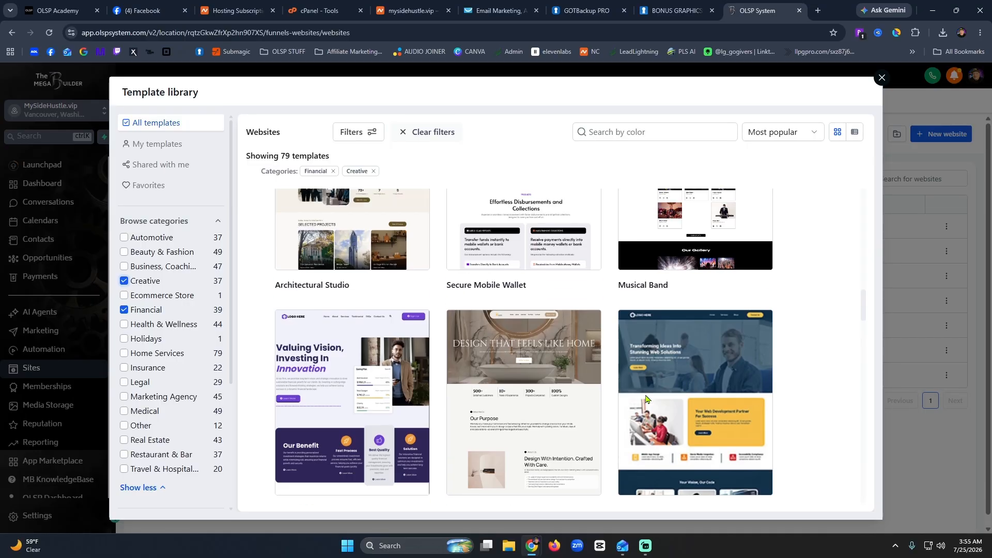
pyautogui.scroll(3, 686, 411)
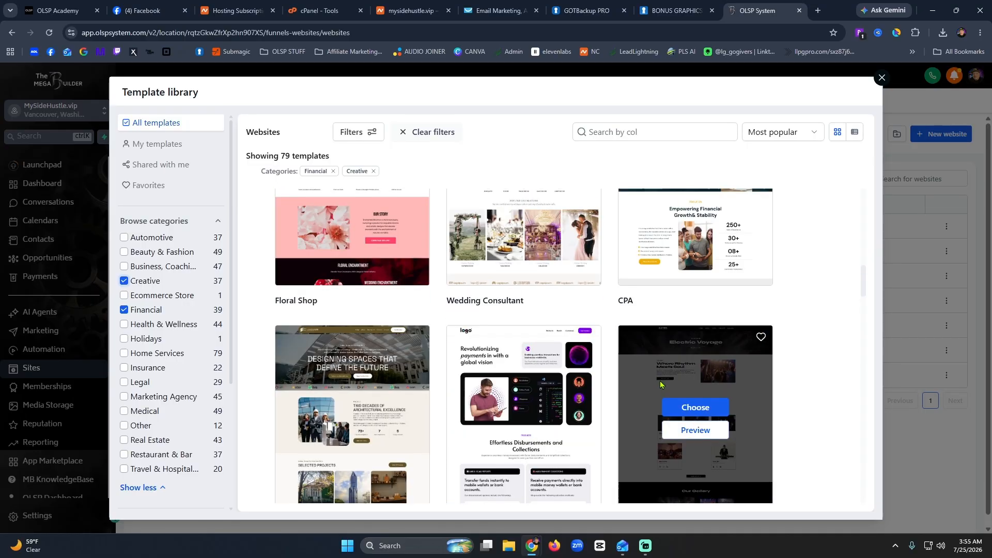
# Preview the Musical Band (Electric Voyage) template and choose it for the new website.
pyautogui.click(683, 429)
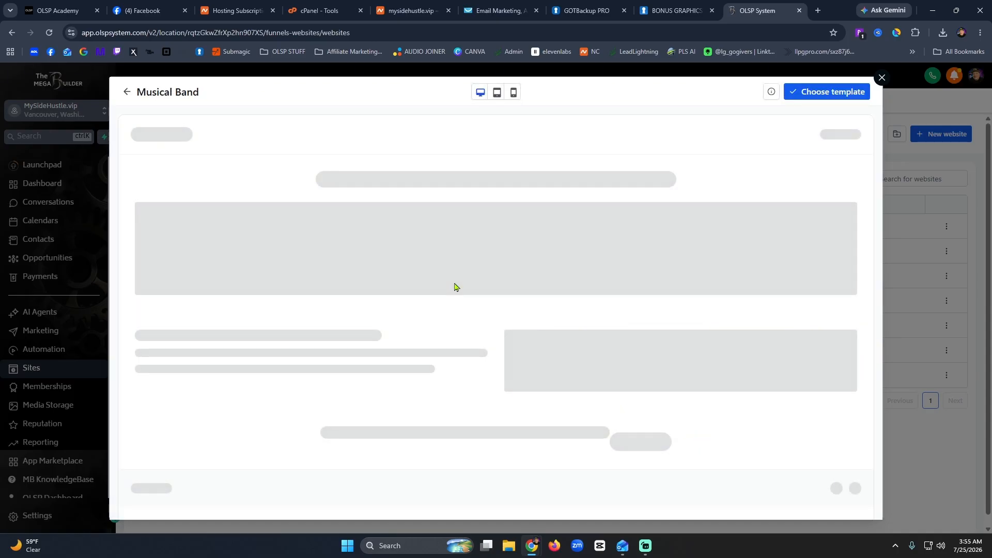
pyautogui.scroll(-5, 623, 287)
pyautogui.scroll(-5, 622, 288)
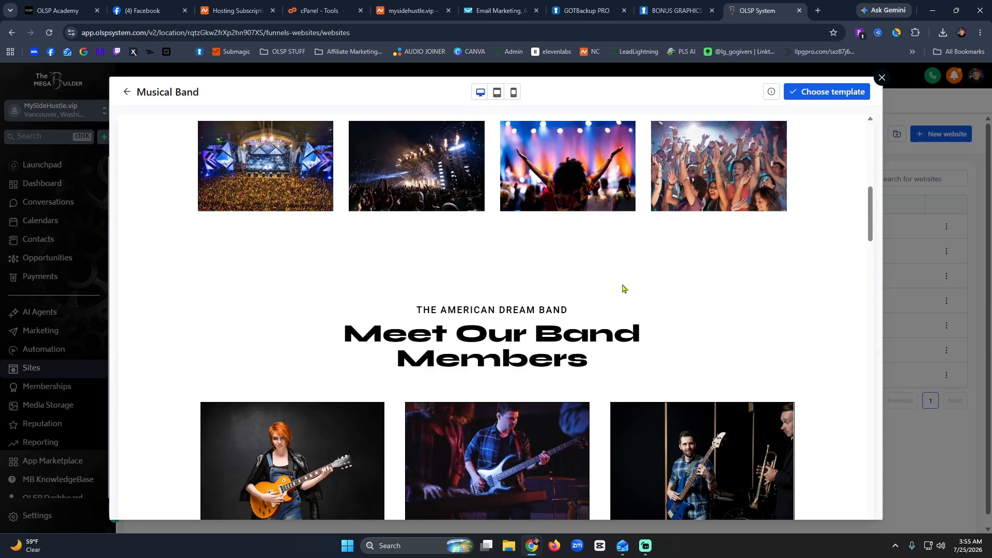
pyautogui.scroll(-10, 623, 288)
pyautogui.scroll(5, 623, 288)
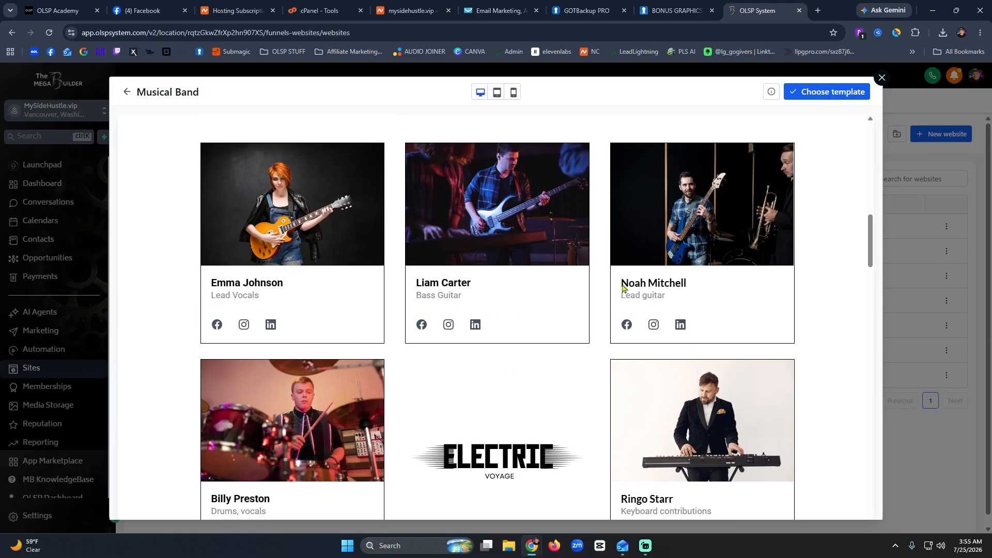
pyautogui.scroll(5, 622, 288)
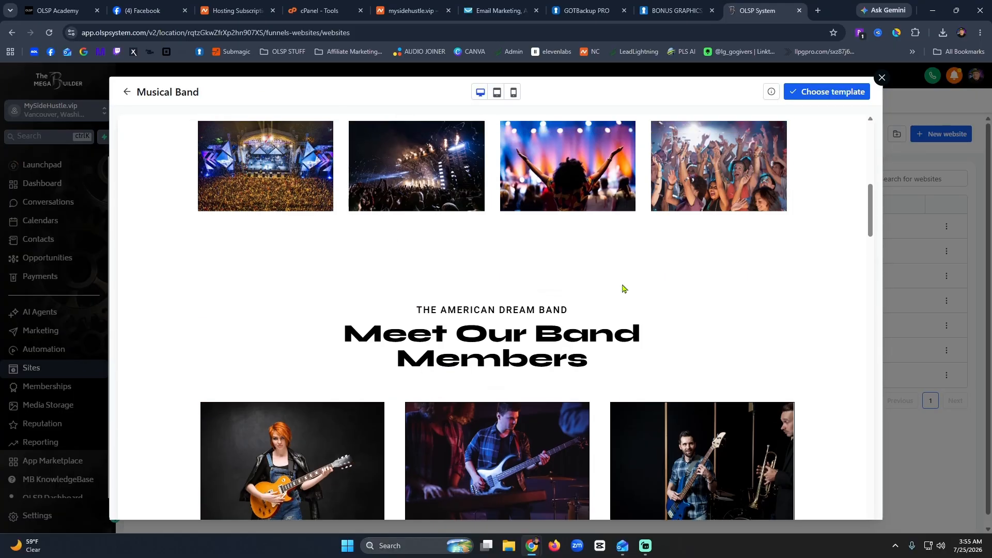
pyautogui.scroll(-5, 624, 288)
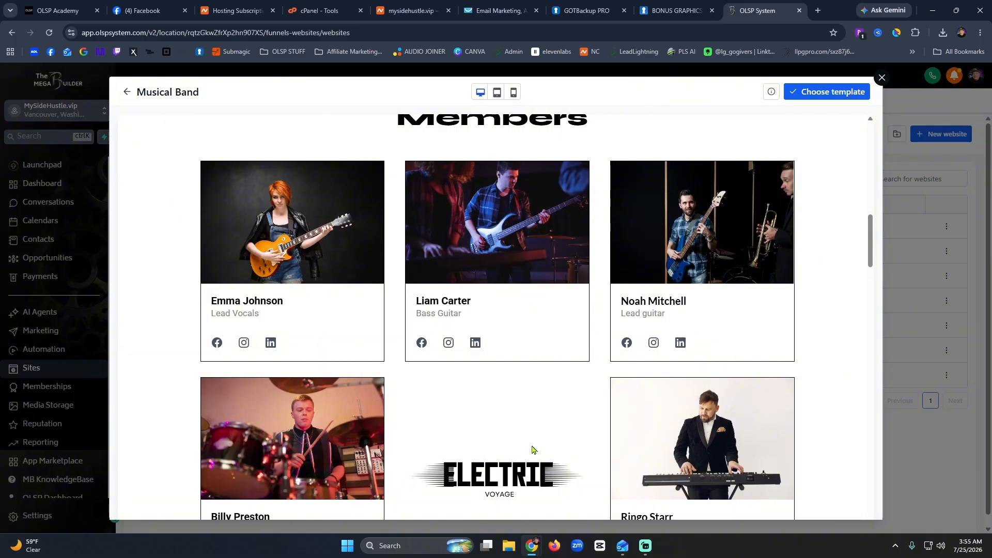
pyautogui.scroll(-10, 532, 450)
pyautogui.scroll(5, 636, 337)
pyautogui.scroll(-12, 661, 350)
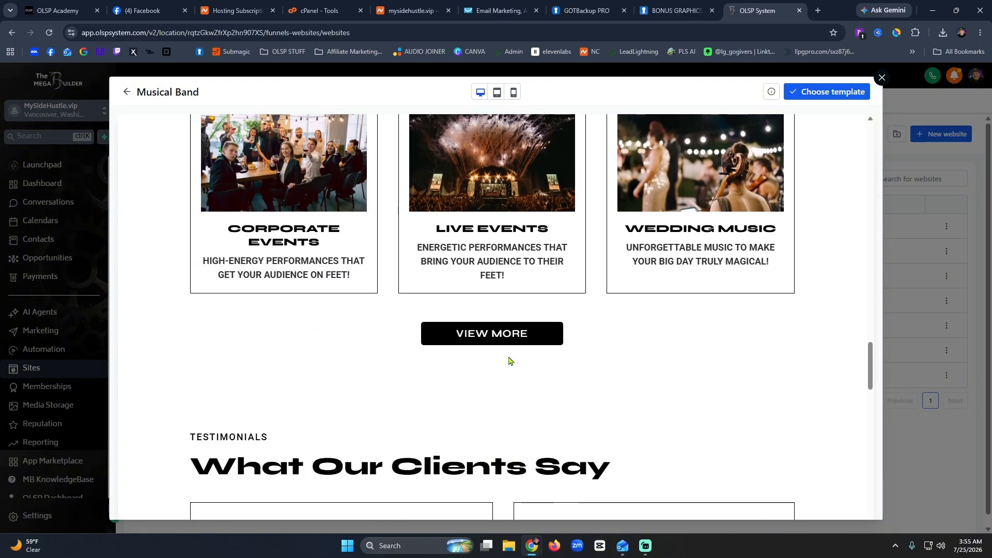
pyautogui.scroll(-15, 509, 361)
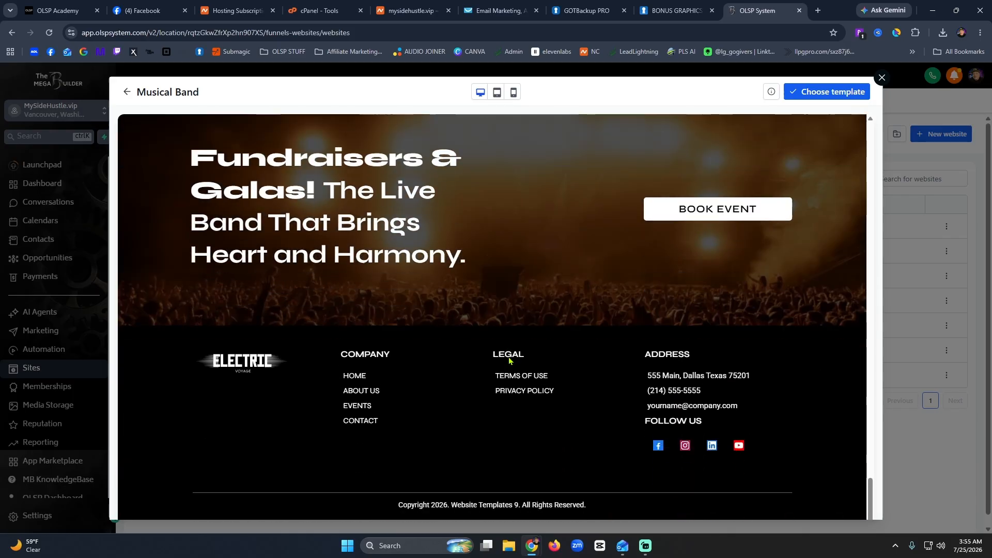
pyautogui.scroll(20, 509, 361)
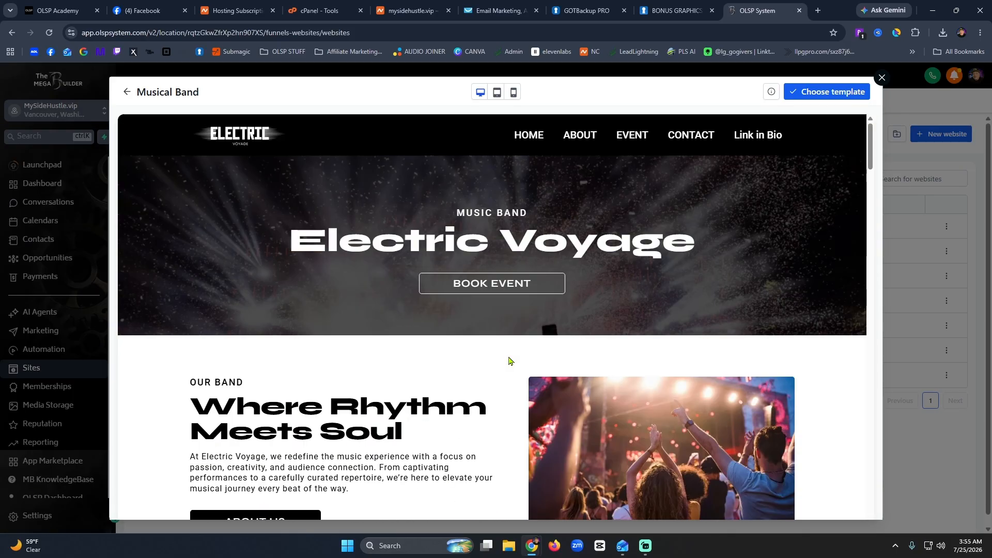
pyautogui.click(810, 92)
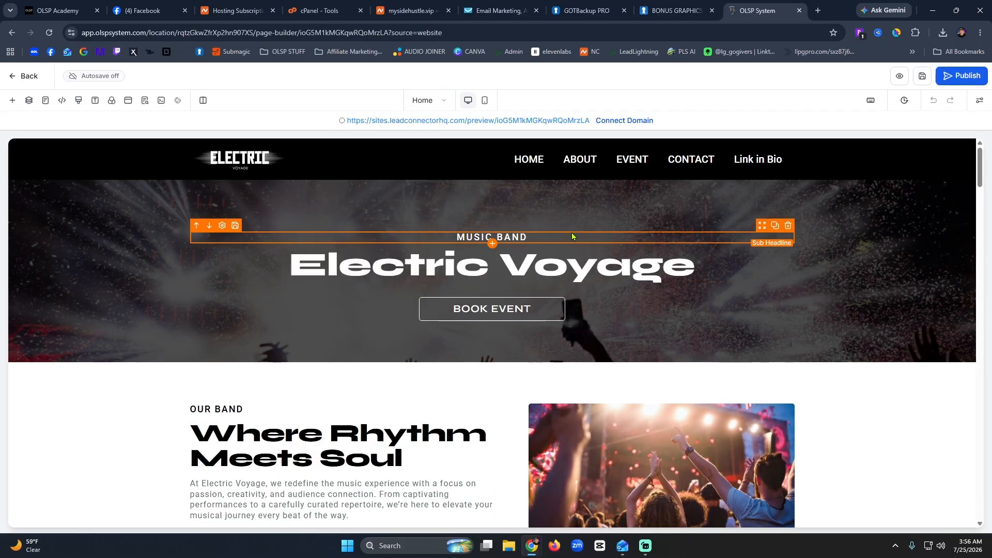
# Open the header Navigation Menu settings, keep the logo linking to a website URL, and reach Logo settings.
pyautogui.click(219, 160)
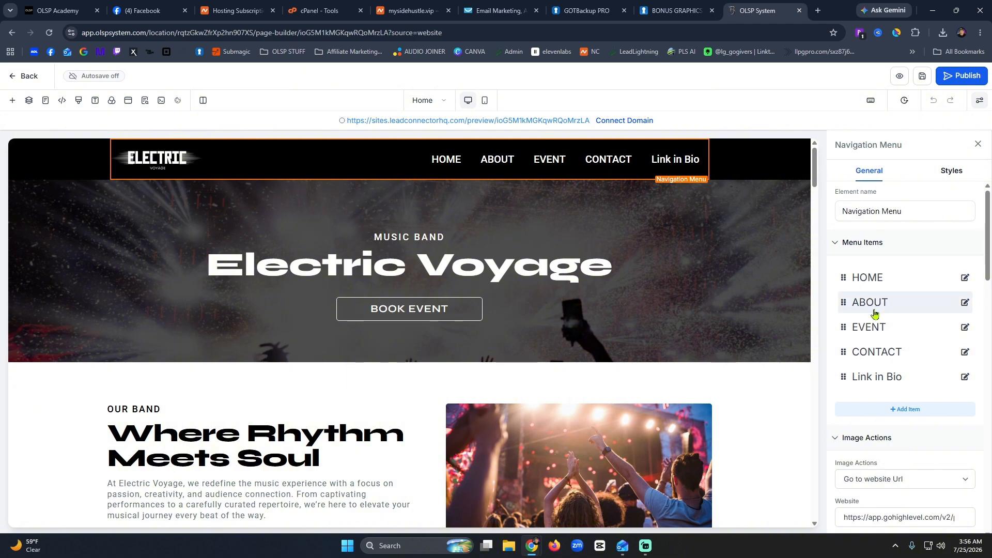
pyautogui.scroll(-5, 875, 315)
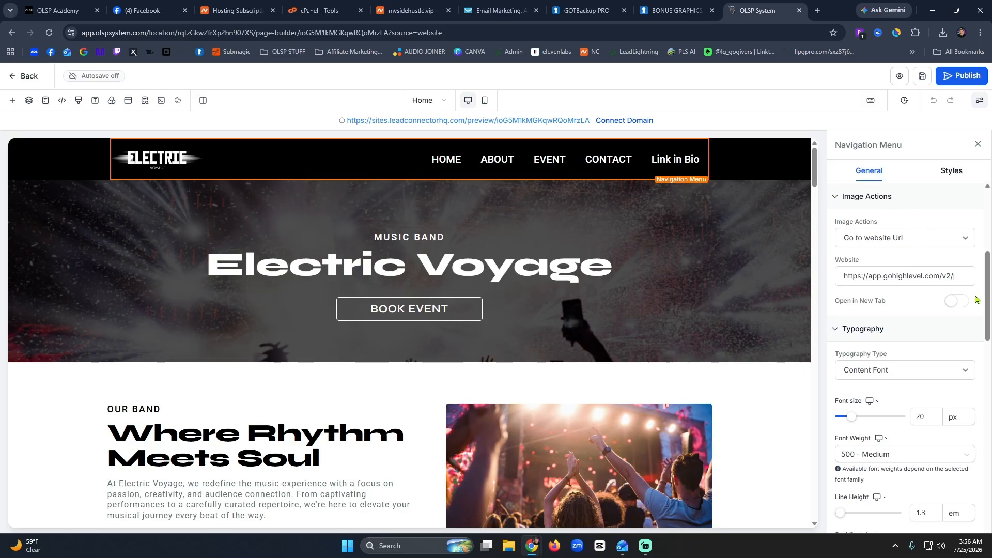
pyautogui.scroll(2, 902, 274)
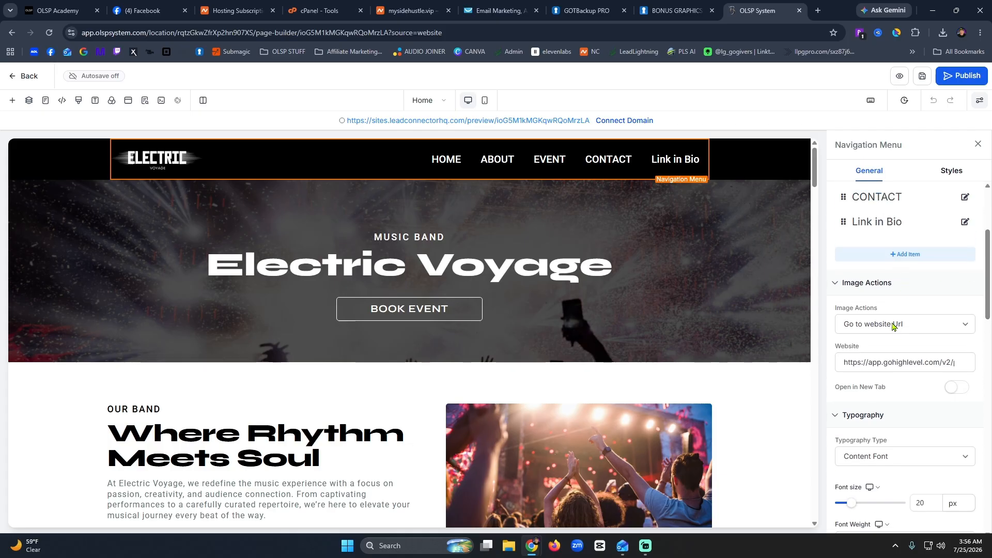
pyautogui.click(893, 326)
pyautogui.click(892, 326)
pyautogui.click(892, 361)
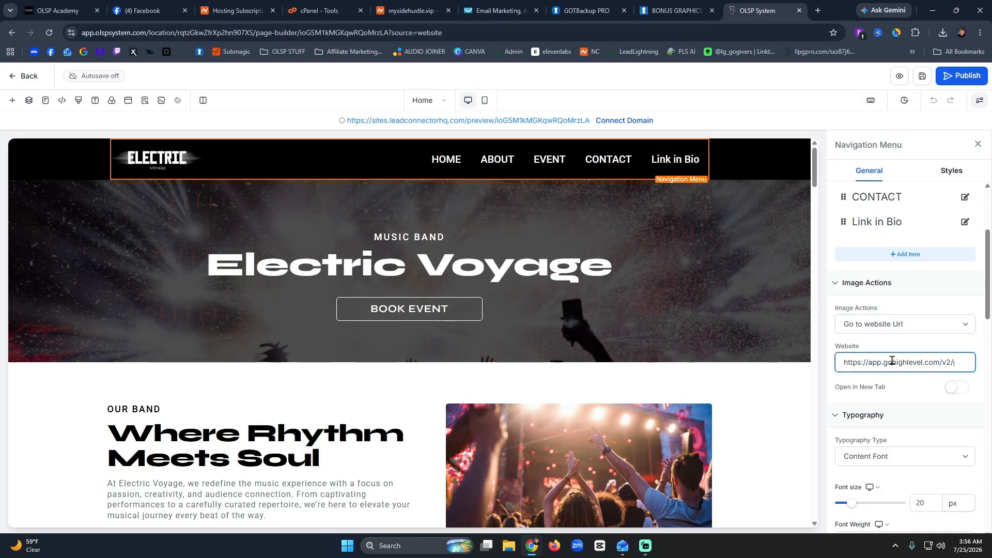
pyautogui.tripleClick(892, 361)
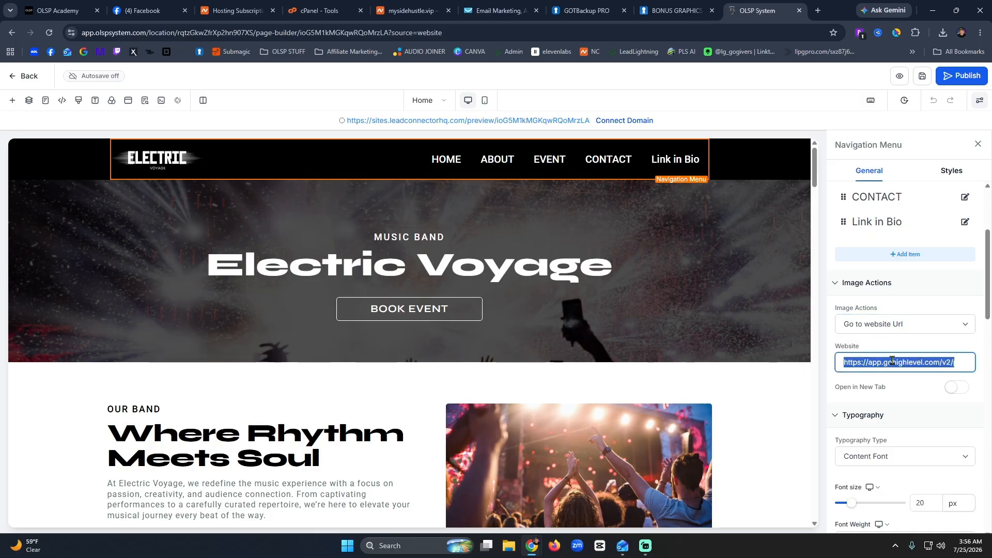
pyautogui.scroll(-5, 918, 403)
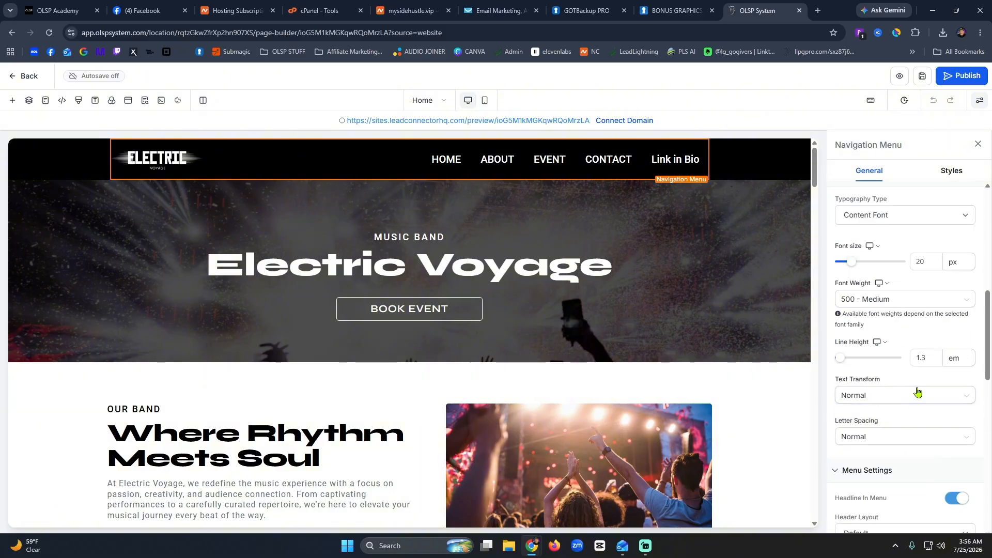
pyautogui.scroll(-5, 919, 387)
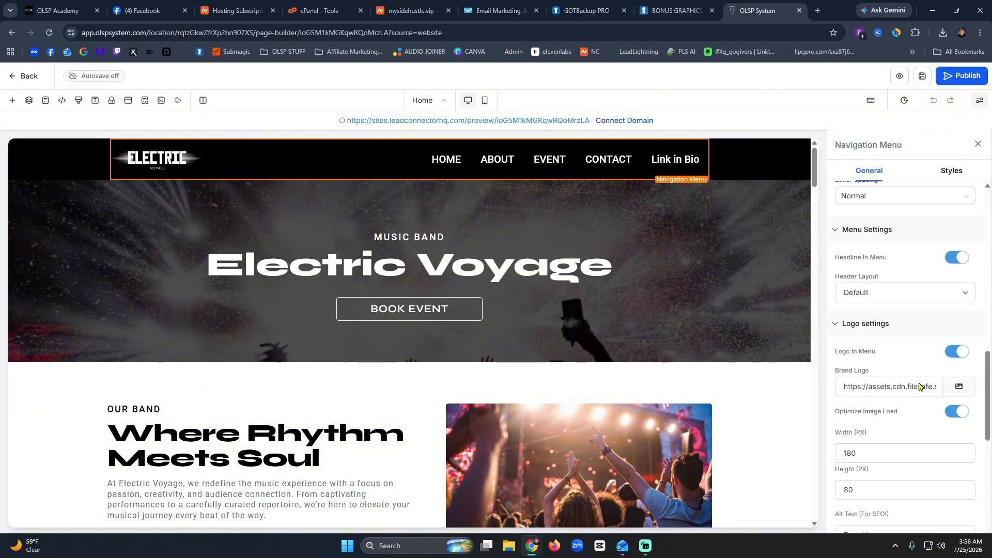
# Insert the handwritten MegaLink Bonuses image from Media Storage as the brand logo.
pyautogui.click(959, 388)
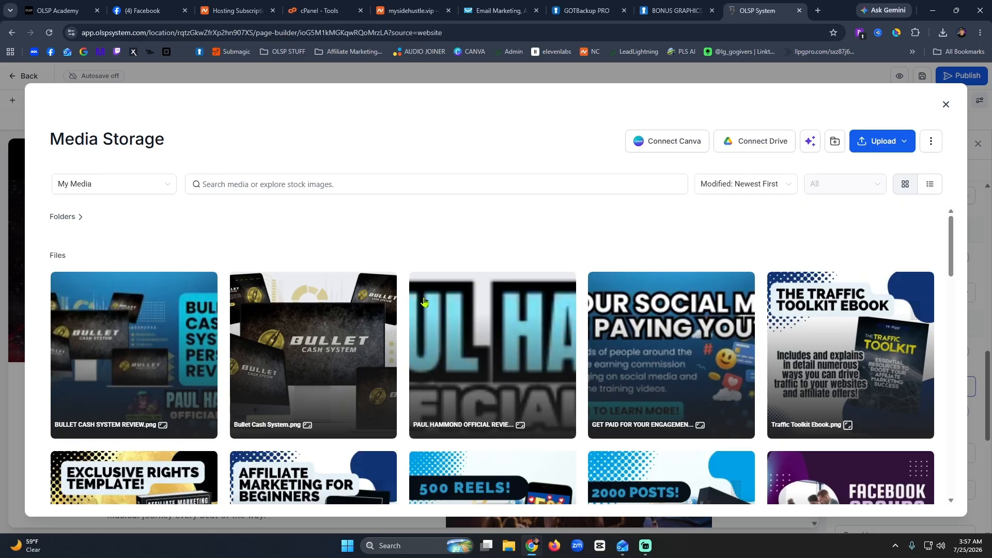
pyautogui.click(489, 364)
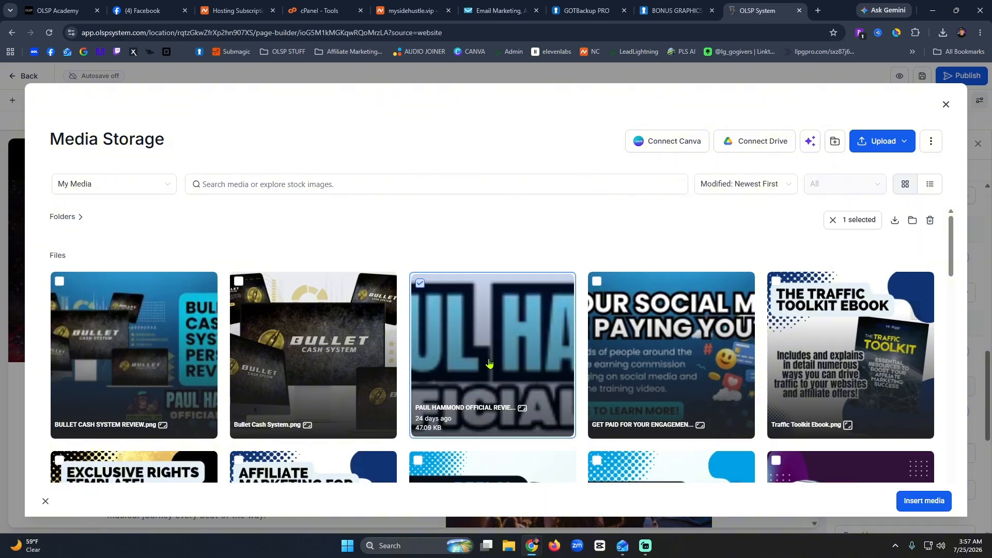
pyautogui.scroll(-10, 489, 363)
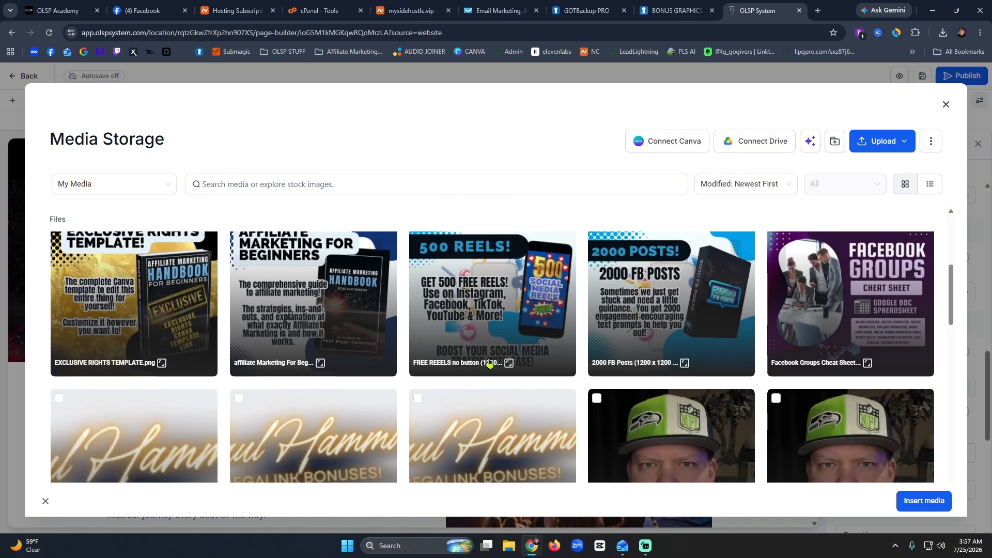
pyautogui.scroll(4, 489, 364)
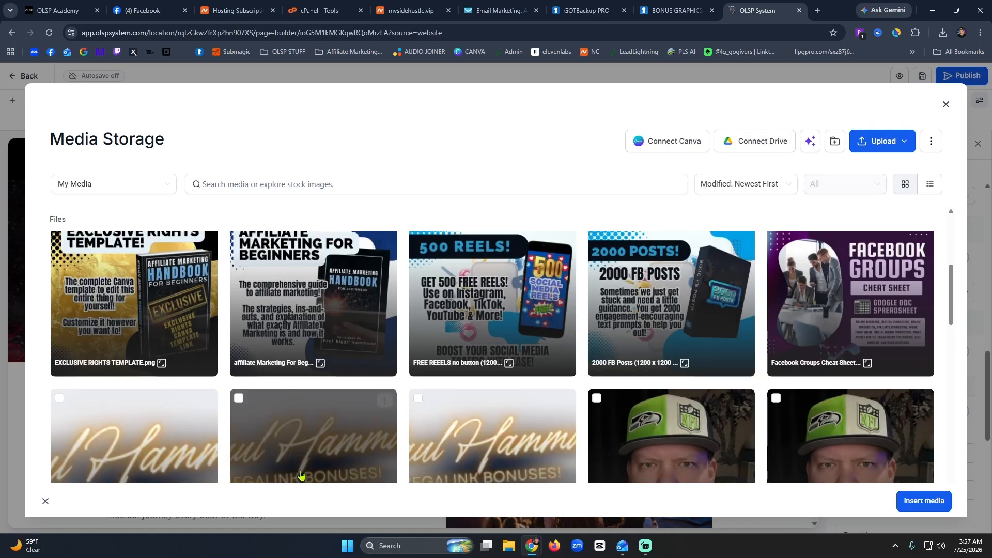
pyautogui.click(137, 454)
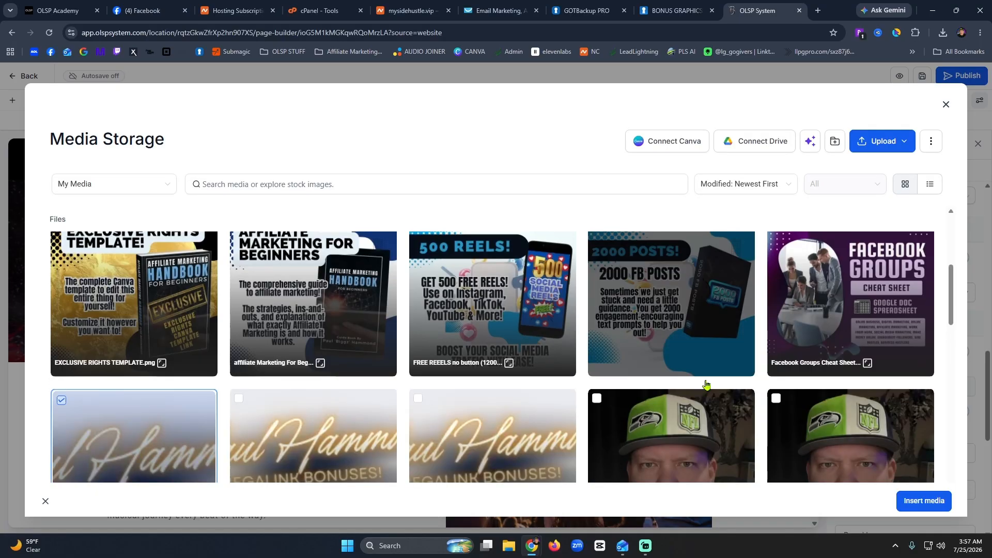
pyautogui.click(918, 501)
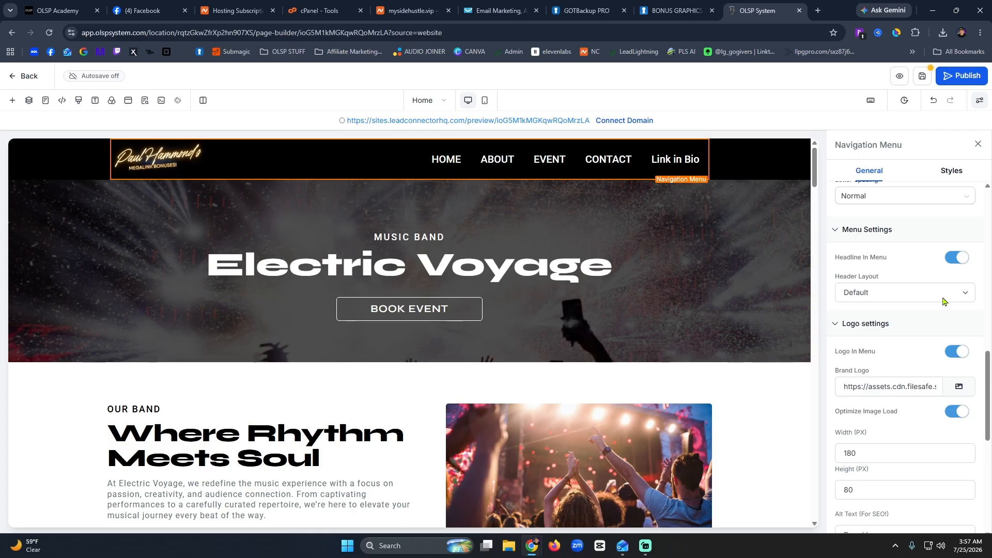
pyautogui.moveTo(985, 370); pyautogui.dragTo(962, 221)
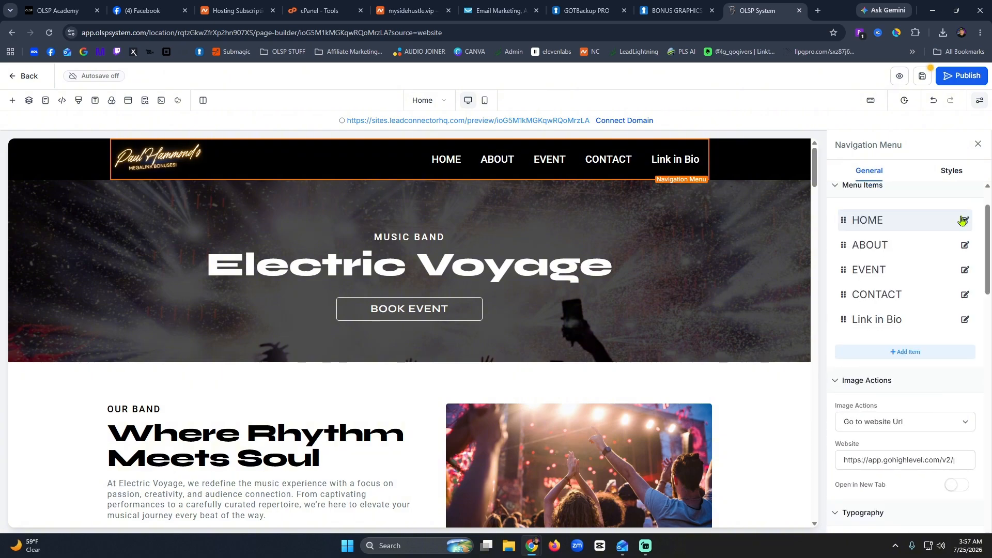
# Delete the HOME item from the navigation menu.
pyautogui.click(963, 220)
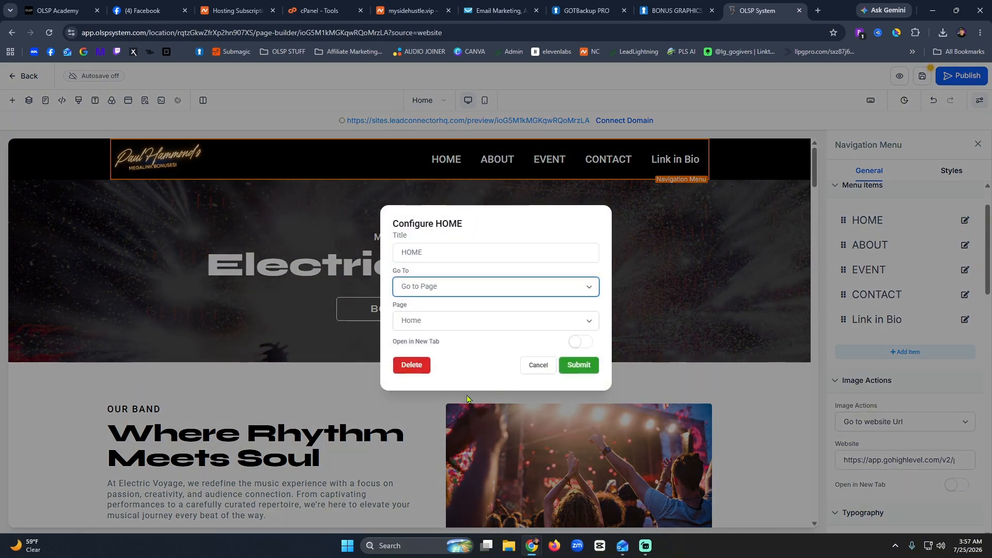
pyautogui.click(402, 371)
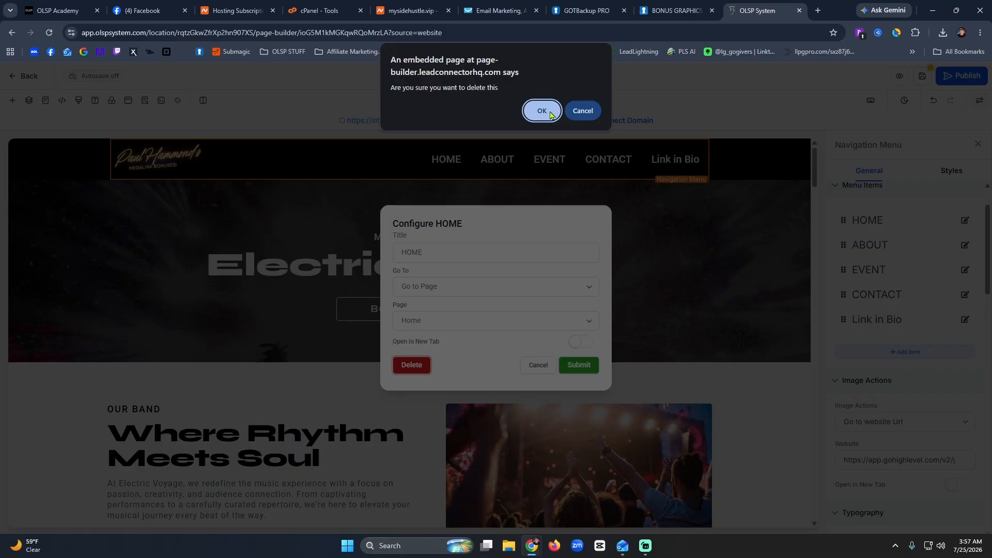
pyautogui.click(582, 112)
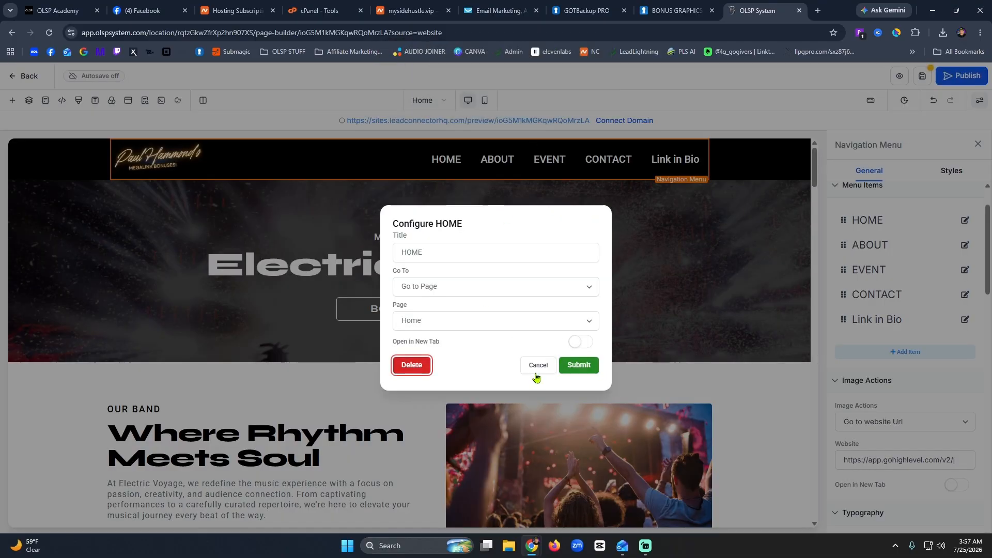
pyautogui.click(411, 370)
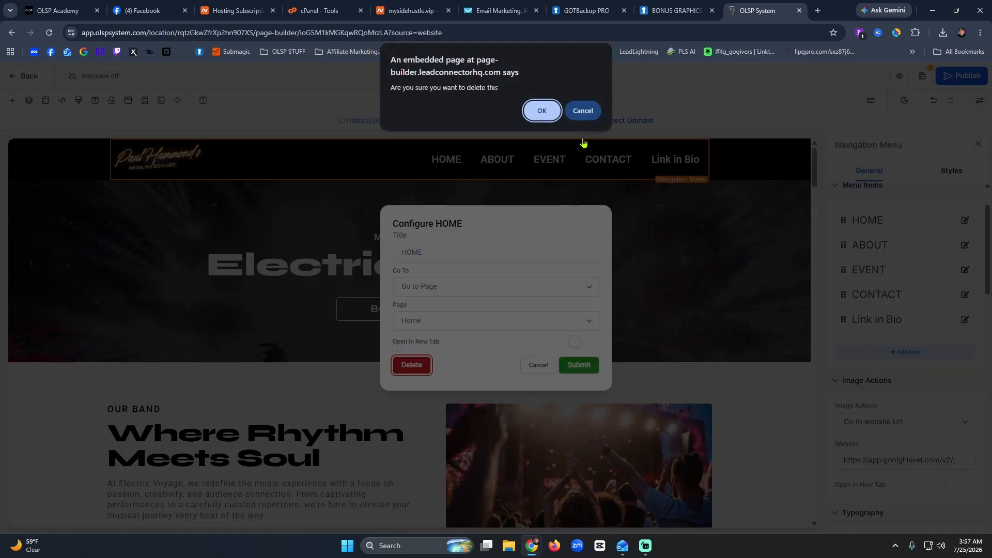
pyautogui.click(537, 110)
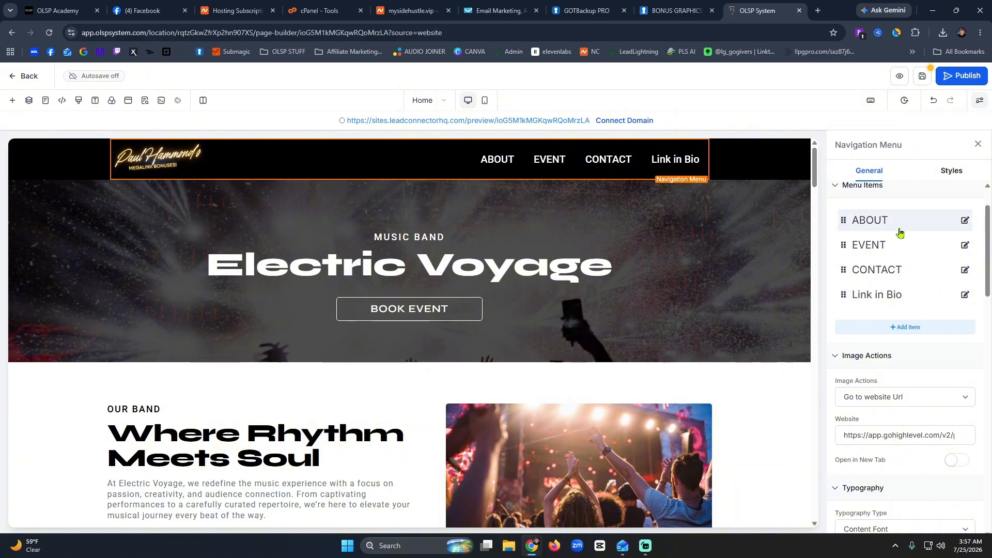
# Delete the ABOUT and EVENT items, leaving only CONTACT and Link in Bio.
pyautogui.click(965, 221)
pyautogui.click(953, 227)
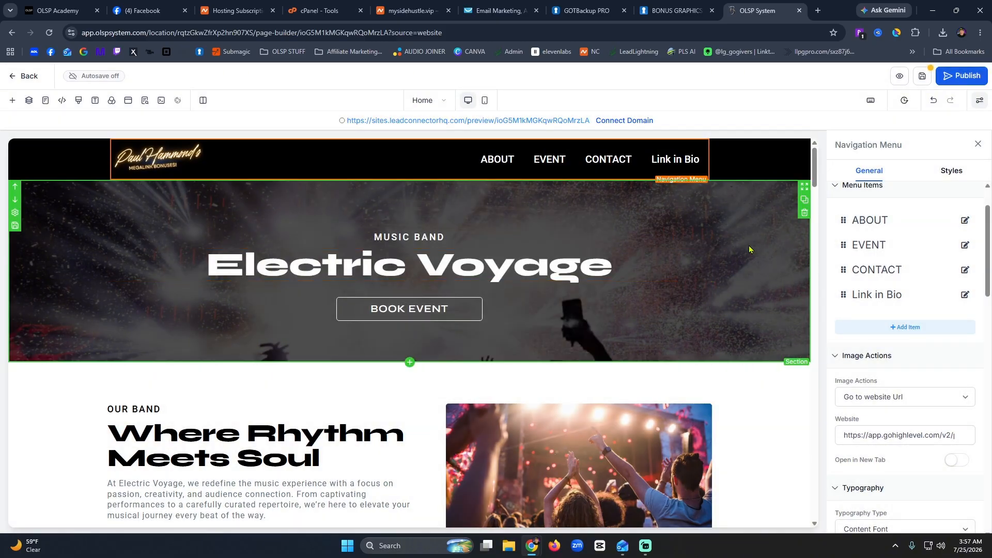
pyautogui.click(964, 221)
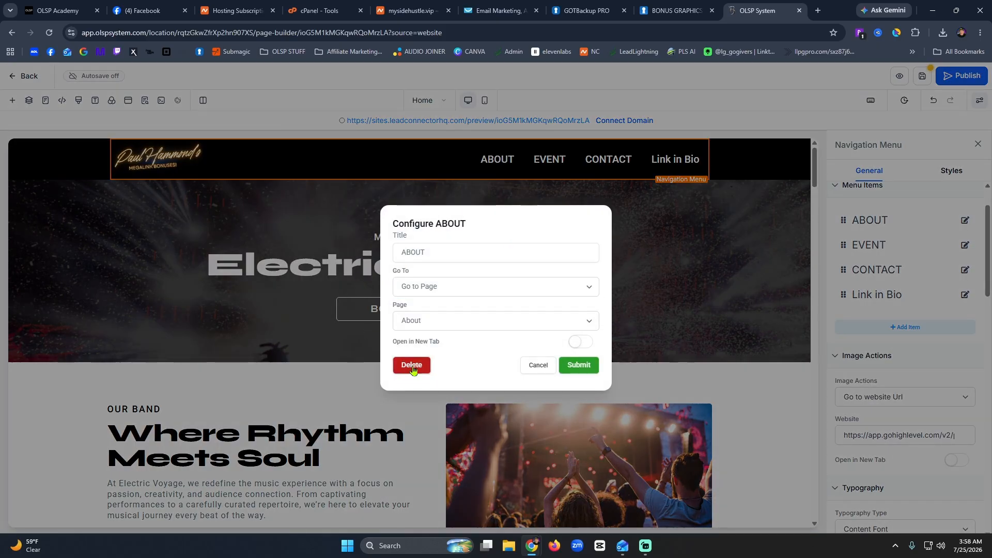
pyautogui.click(411, 365)
pyautogui.click(538, 110)
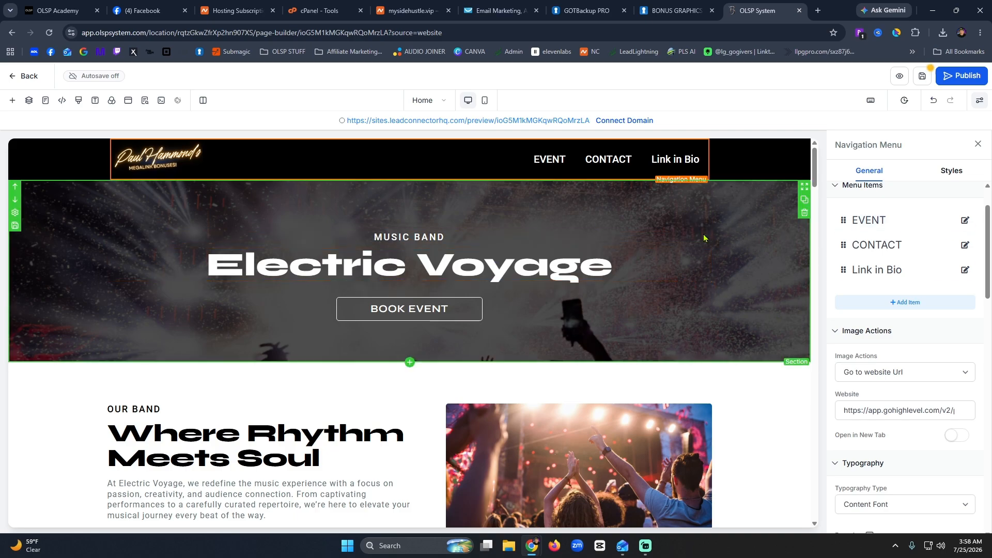
pyautogui.click(965, 220)
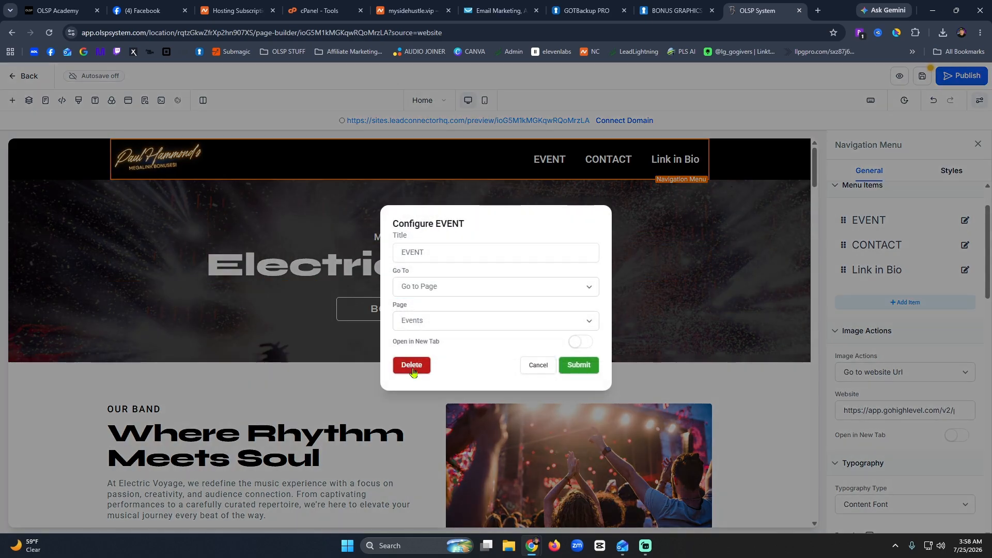
pyautogui.click(411, 365)
pyautogui.click(538, 109)
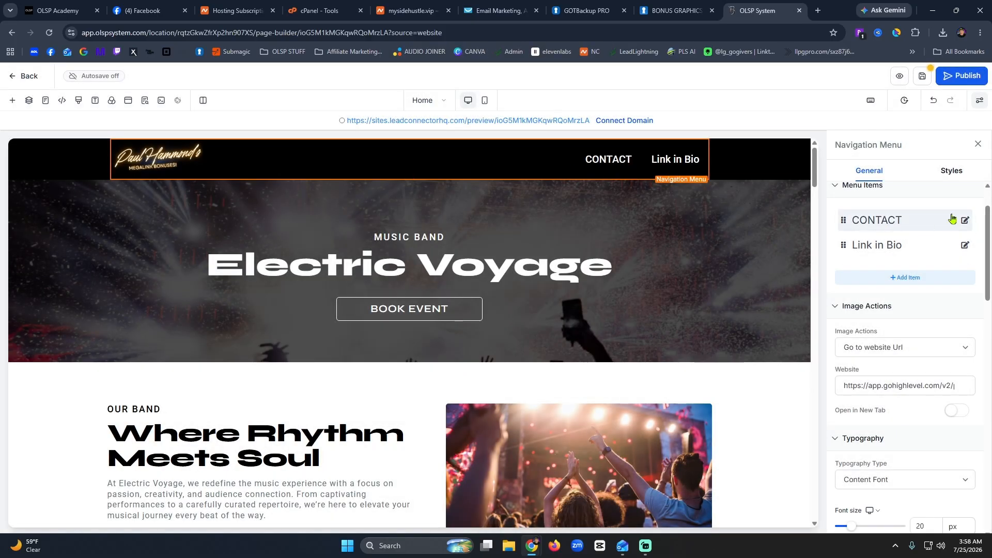
# Retitle the CONTACT menu item with the owner's Facebook Page name.
pyautogui.click(965, 220)
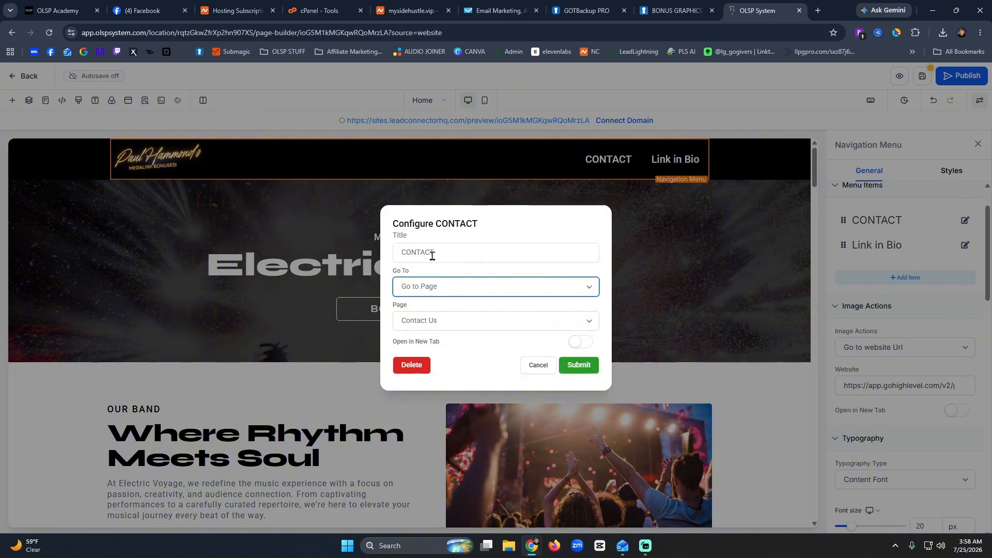
pyautogui.doubleClick(432, 255)
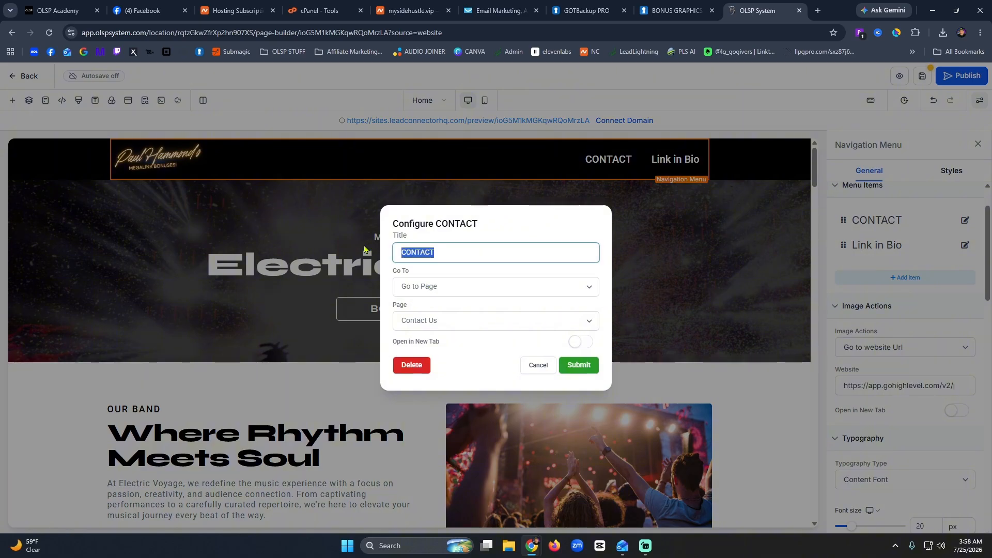
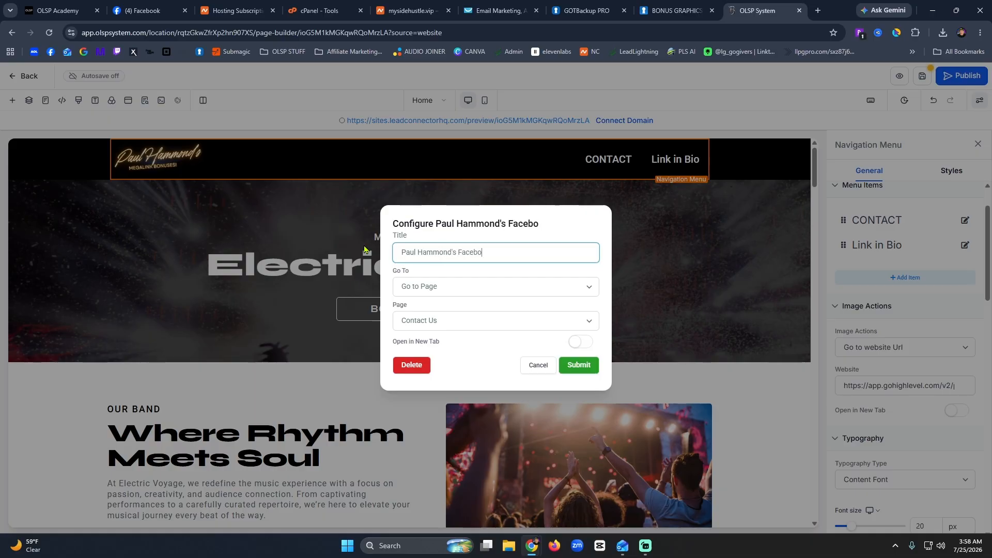
pyautogui.write('ok Page')
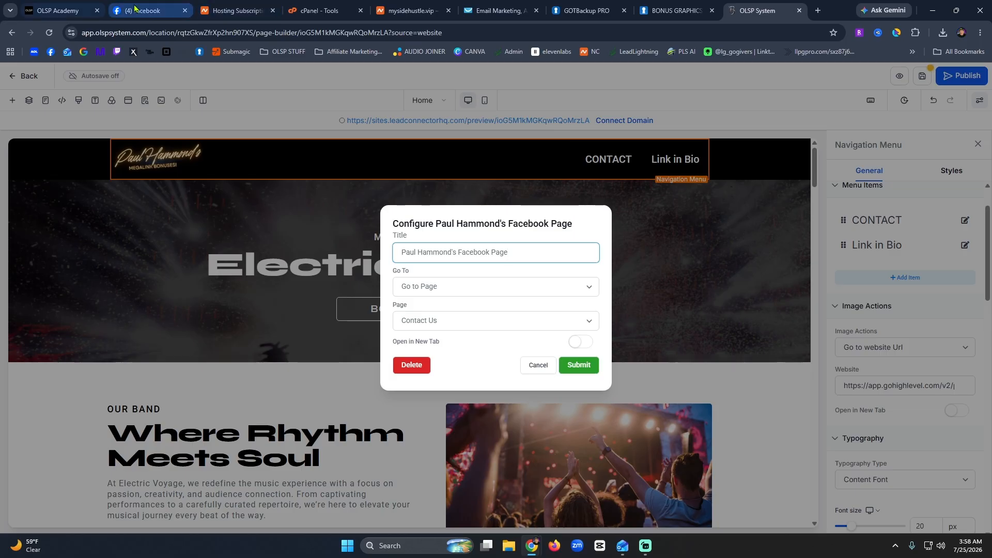
# Copy the owner's Facebook profile address from the Facebook tab and return to the builder.
pyautogui.click(165, 11)
pyautogui.click(60, 113)
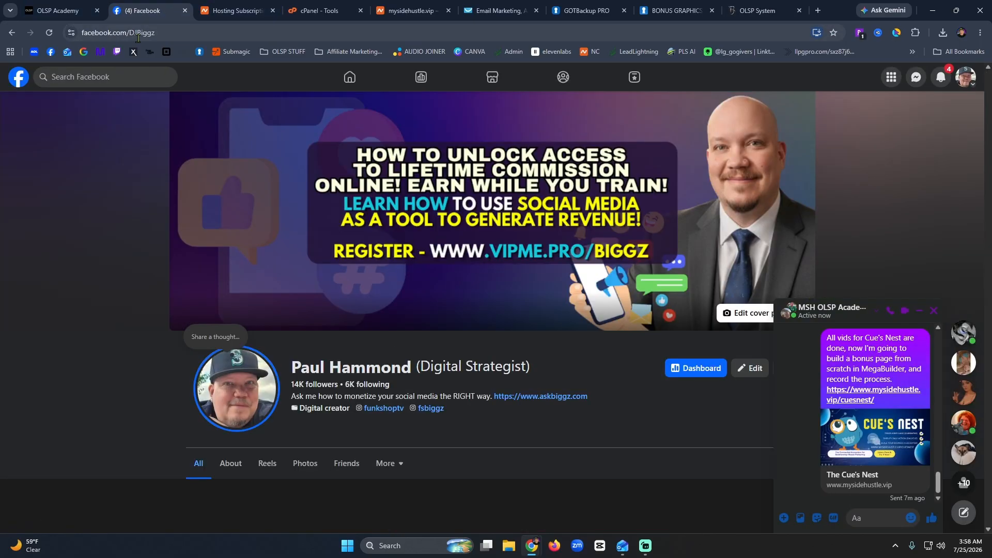
pyautogui.click(141, 37)
pyautogui.hotkey('ctrl', 'c')
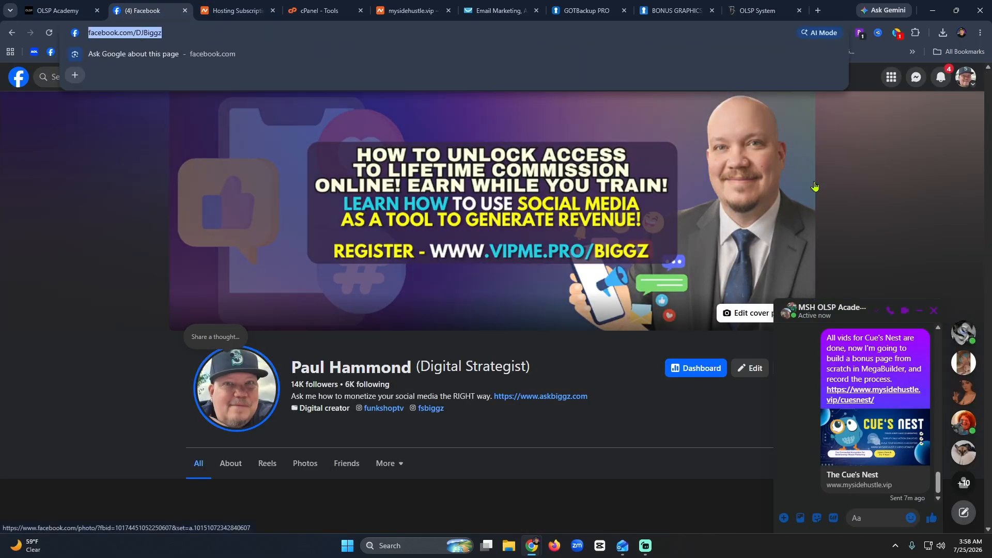
pyautogui.click(758, 10)
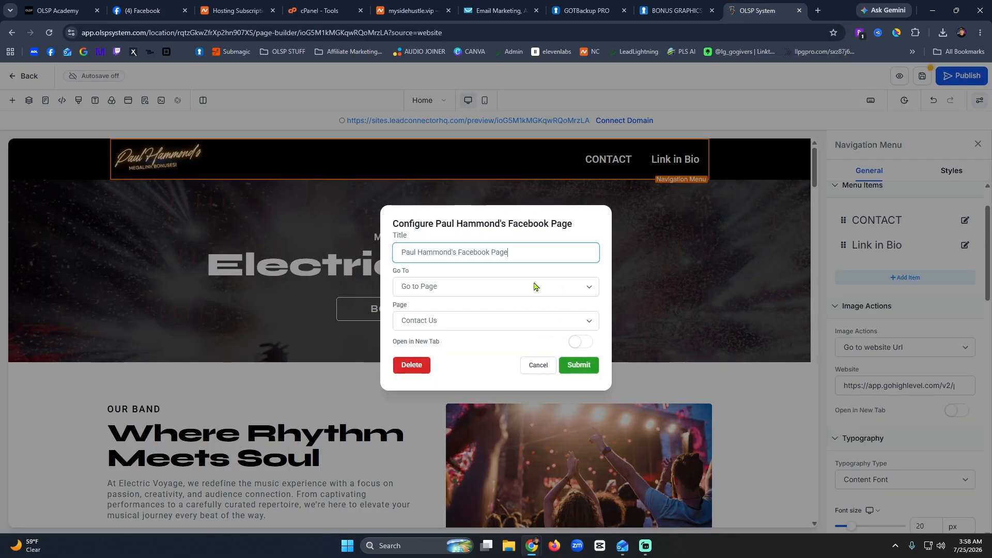
# Link the menu item to the pasted Facebook profile URL via Go to website Url and submit.
pyautogui.click(466, 324)
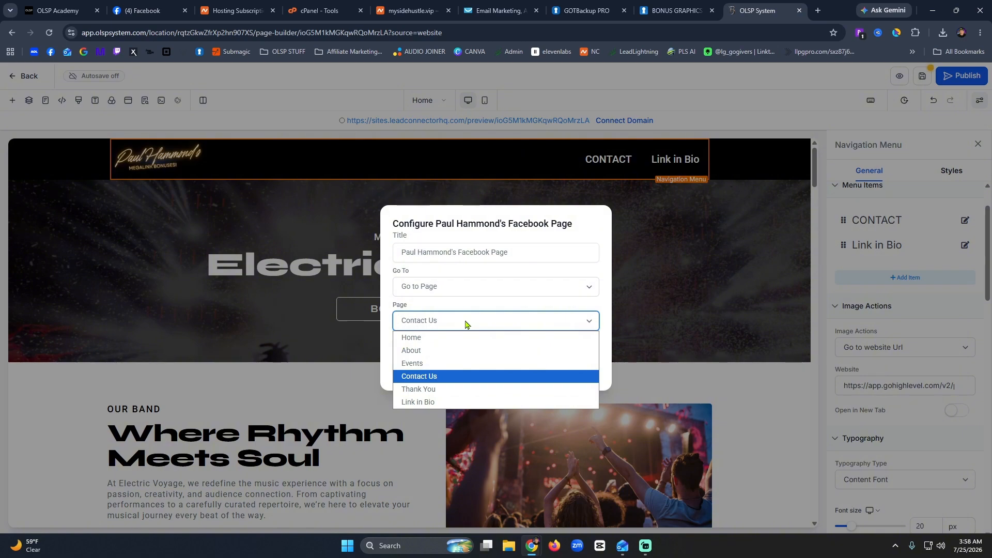
pyautogui.click(466, 323)
pyautogui.click(587, 289)
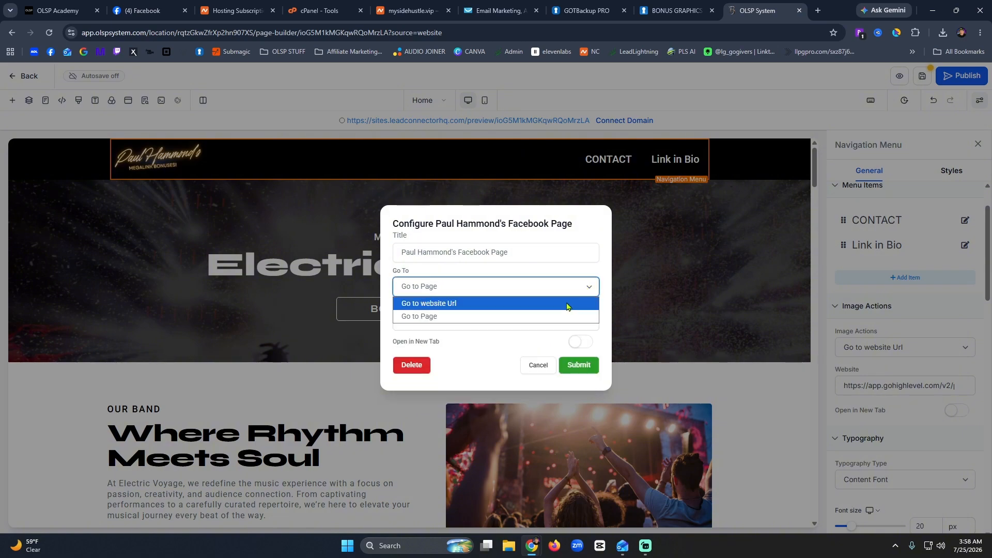
pyautogui.click(569, 303)
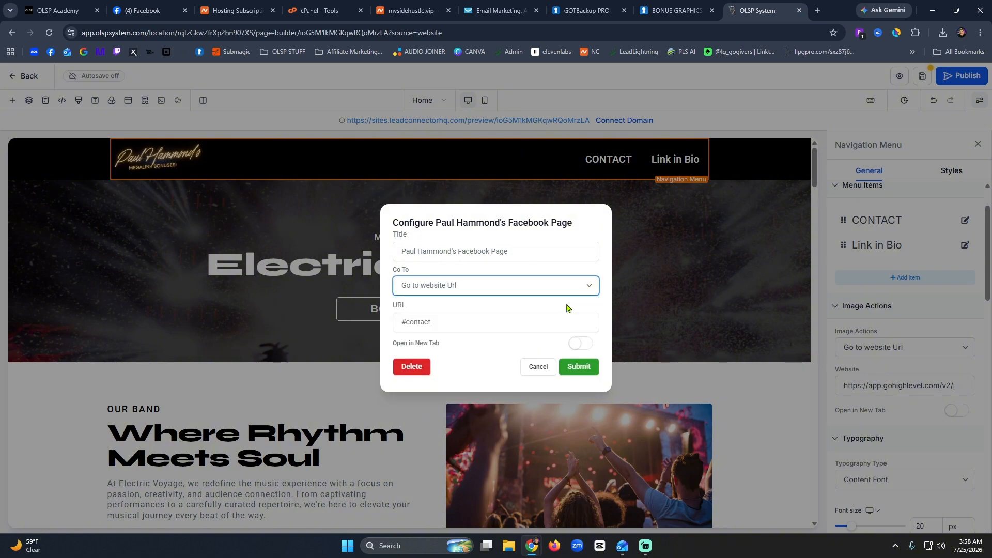
pyautogui.click(472, 282)
pyautogui.click(471, 305)
pyautogui.moveTo(466, 323); pyautogui.dragTo(392, 330)
pyautogui.hotkey('ctrl', 'v')
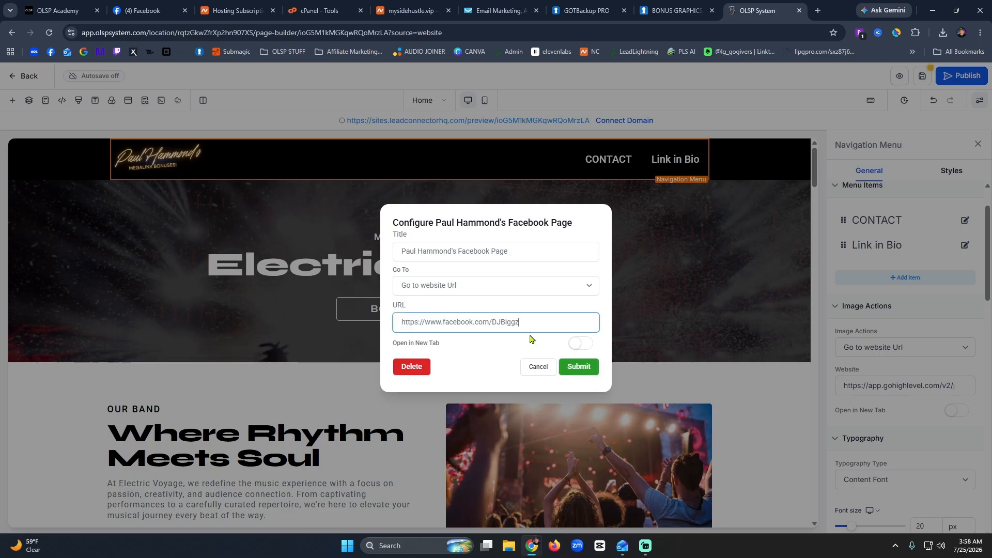
pyautogui.click(586, 368)
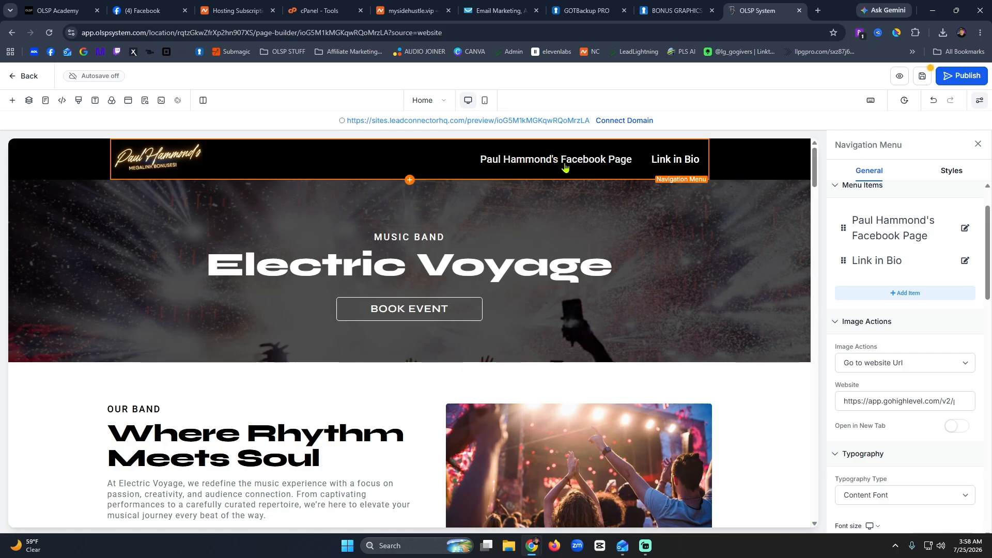
pyautogui.click(965, 260)
pyautogui.moveTo(497, 252); pyautogui.dragTo(379, 256)
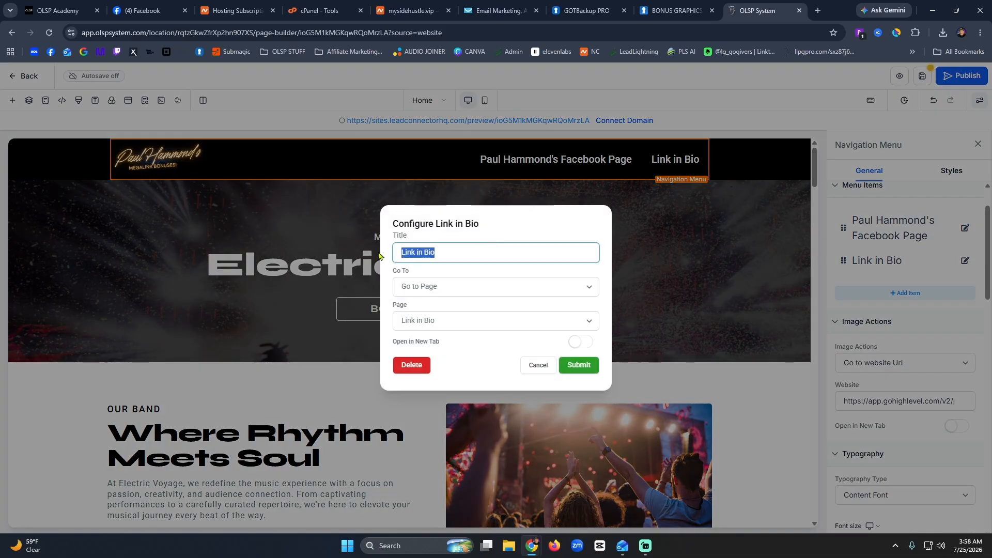
pyautogui.write('Start You')
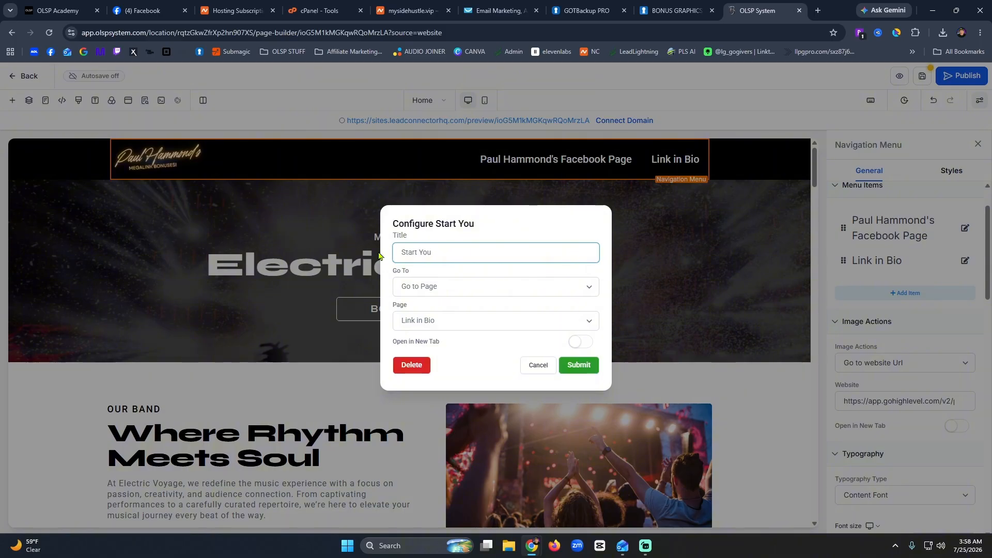
pyautogui.write('r MegaLink Juourney Her')
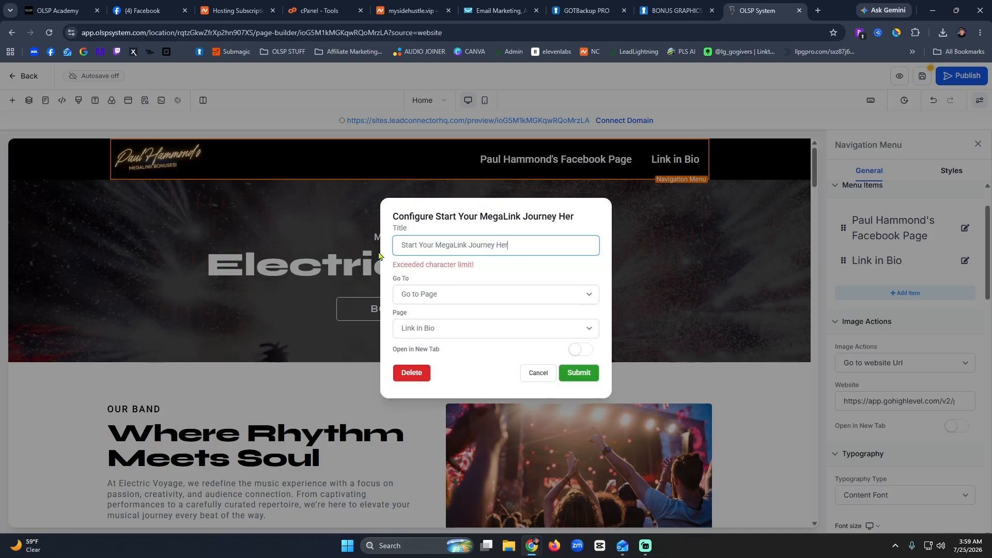
pyautogui.press('BackSpace')
pyautogui.press('BackSpace')
pyautogui.press('BackSpace')
pyautogui.press('BackSpace')
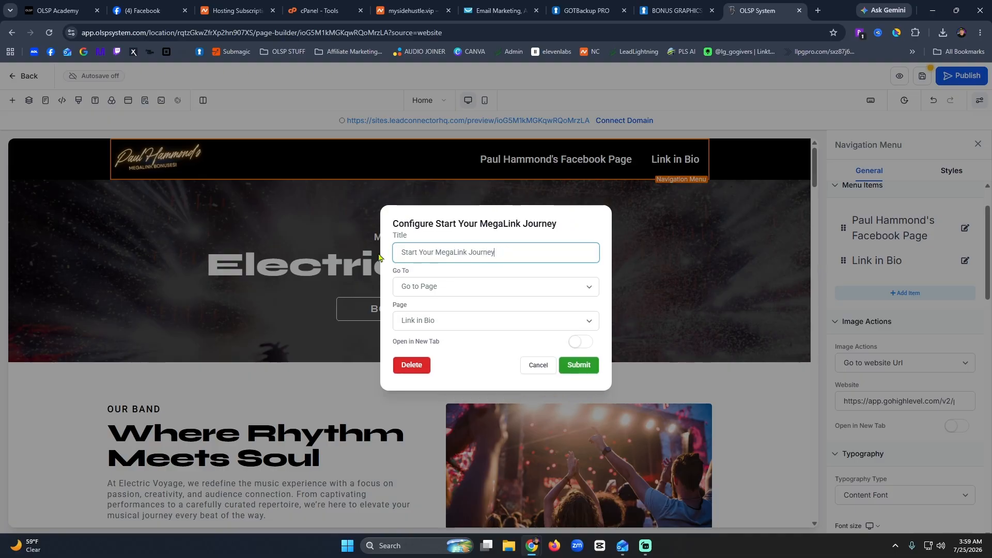
pyautogui.click(463, 293)
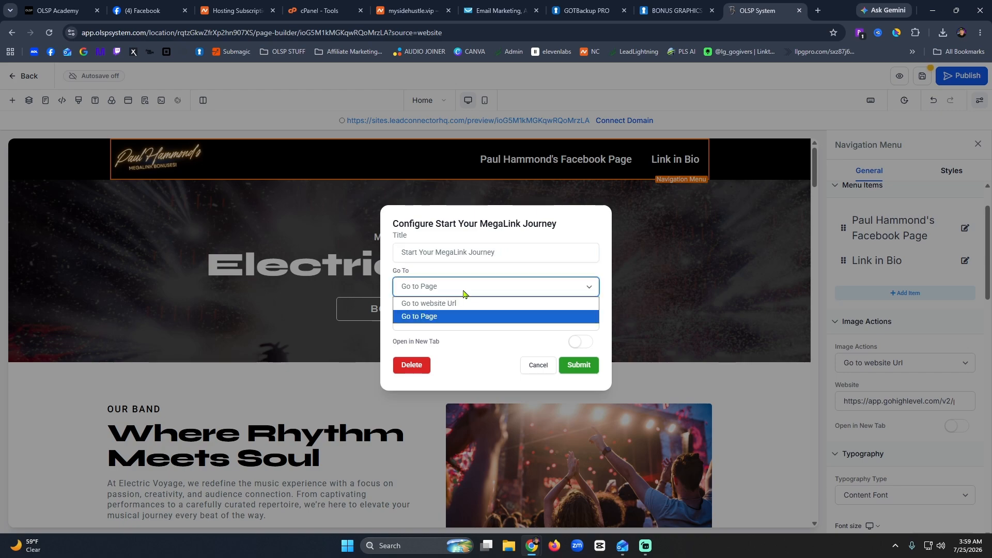
pyautogui.click(457, 304)
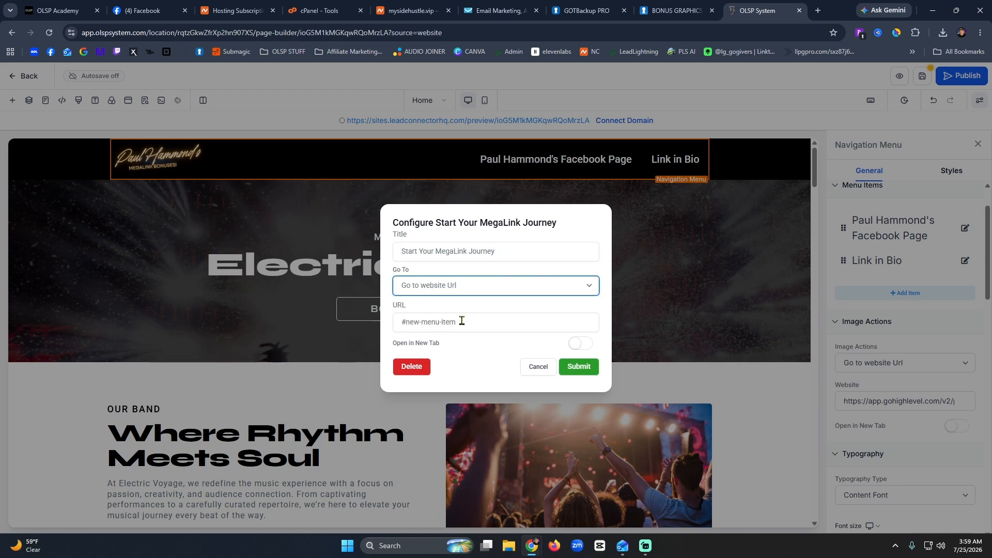
pyautogui.moveTo(461, 321); pyautogui.dragTo(380, 325)
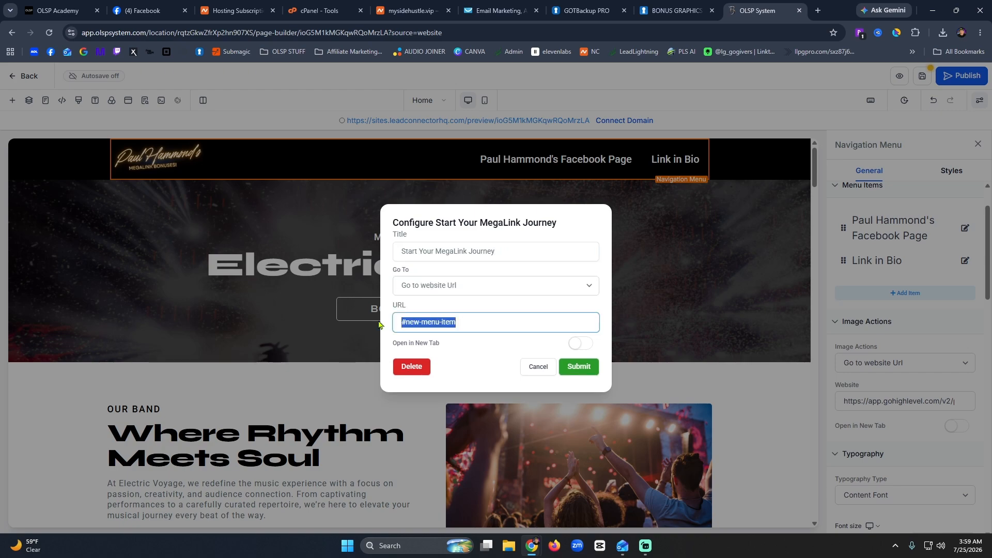
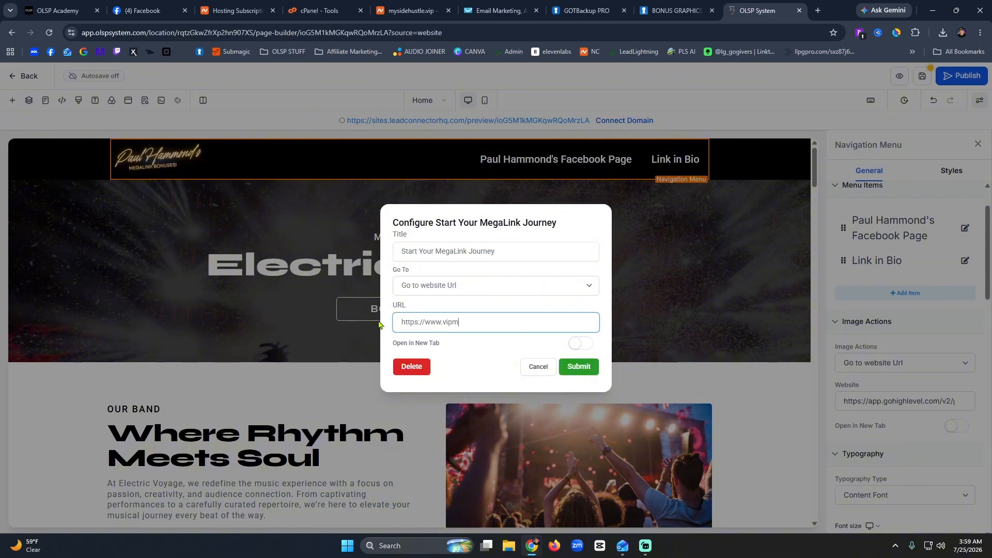
pyautogui.click(575, 367)
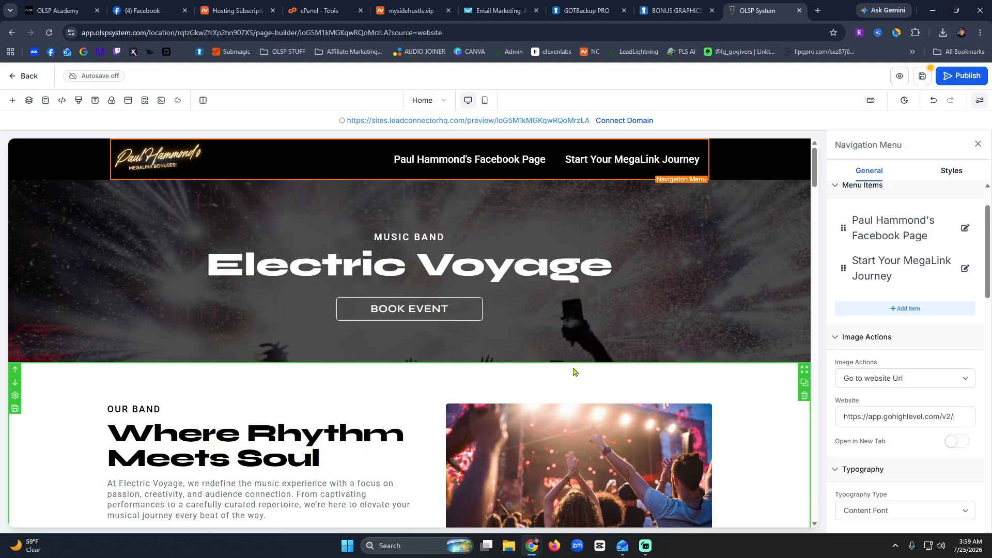
# Change the hero sub headline to START EARNING and the main headline to TODAY.
pyautogui.click(724, 251)
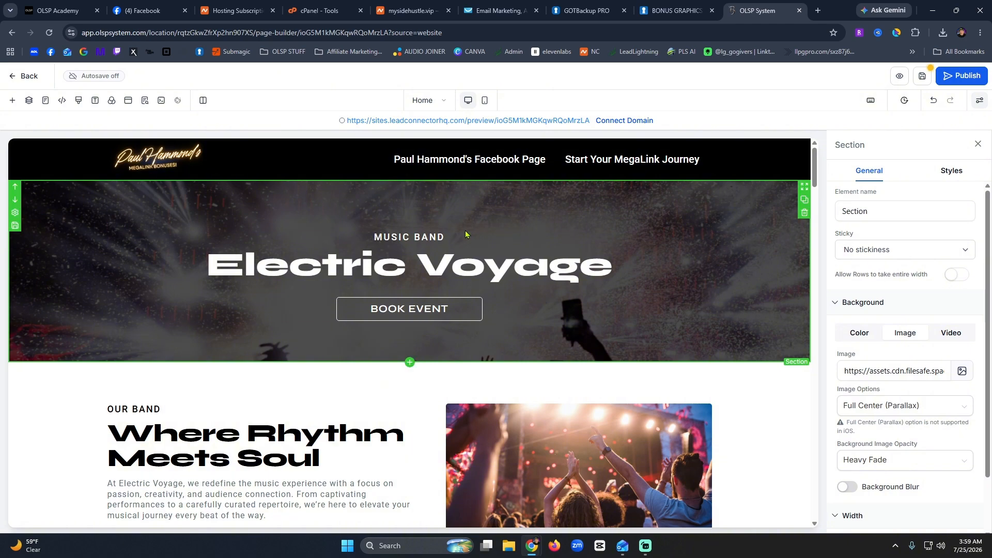
pyautogui.doubleClick(402, 237)
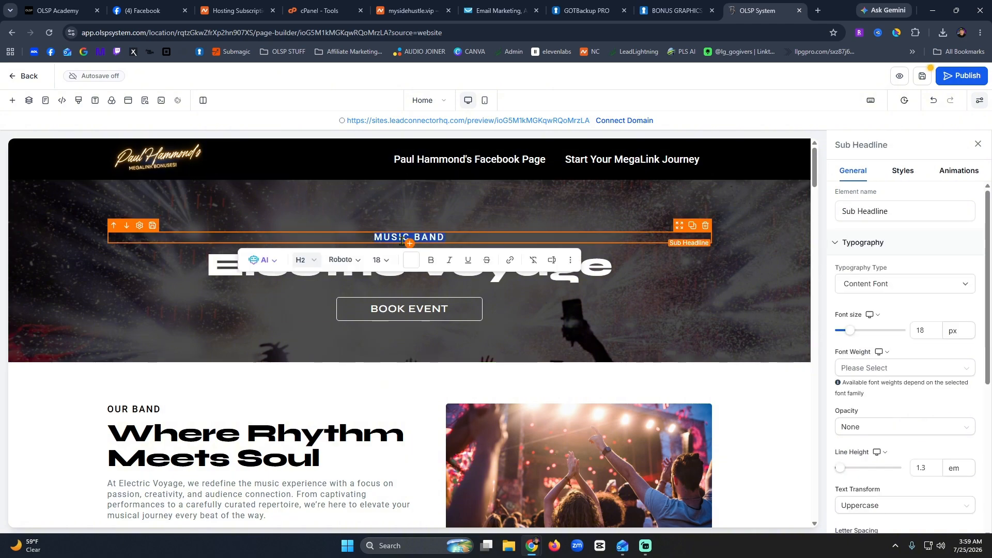
pyautogui.write('START EARNI')
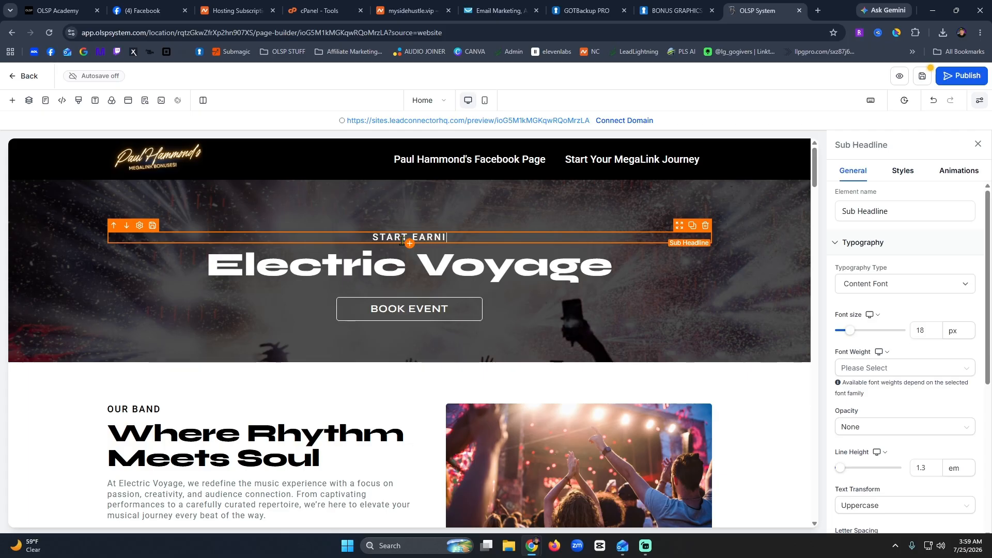
pyautogui.write('NG')
pyautogui.doubleClick(473, 258)
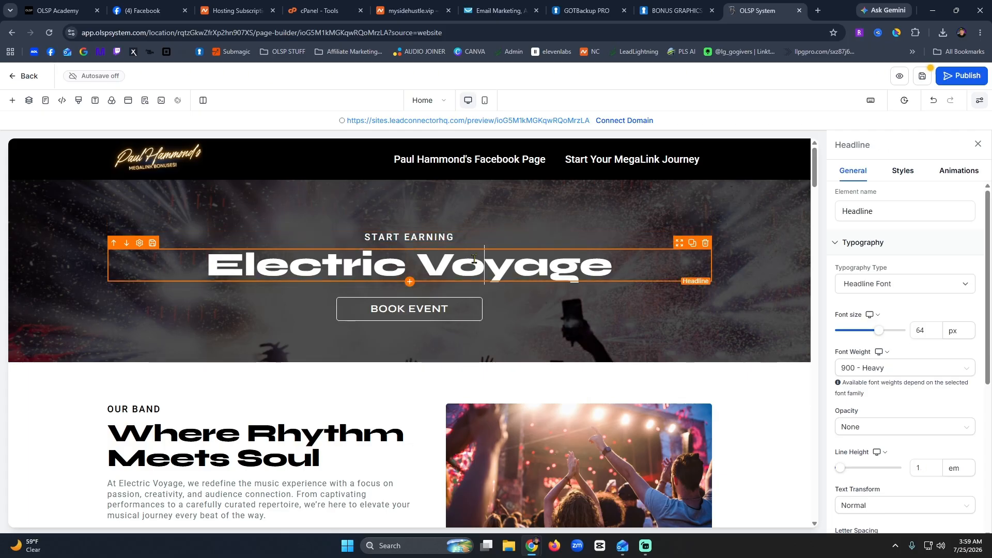
pyautogui.write('TODAY')
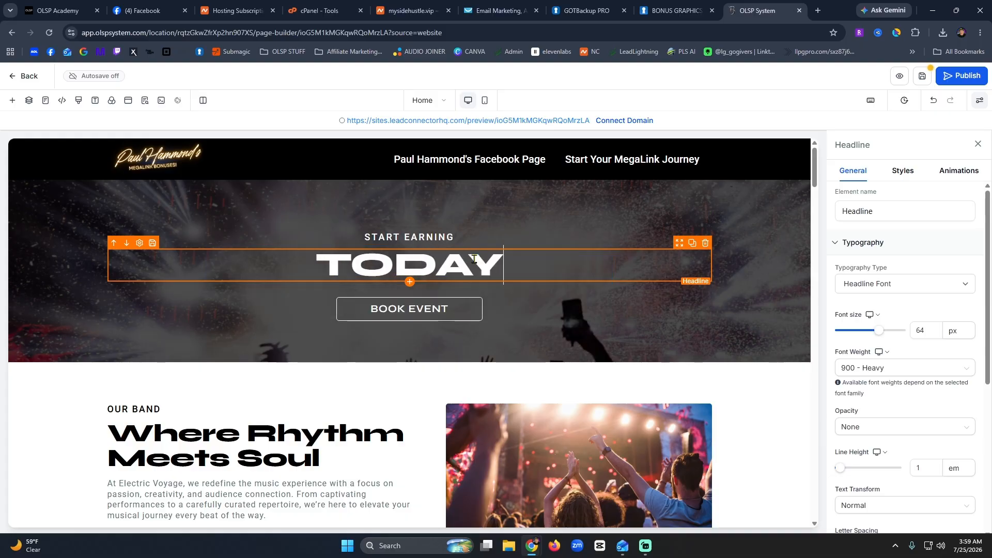
# Delete the BOOK EVENT button from the hero.
pyautogui.click(453, 316)
pyautogui.click(454, 310)
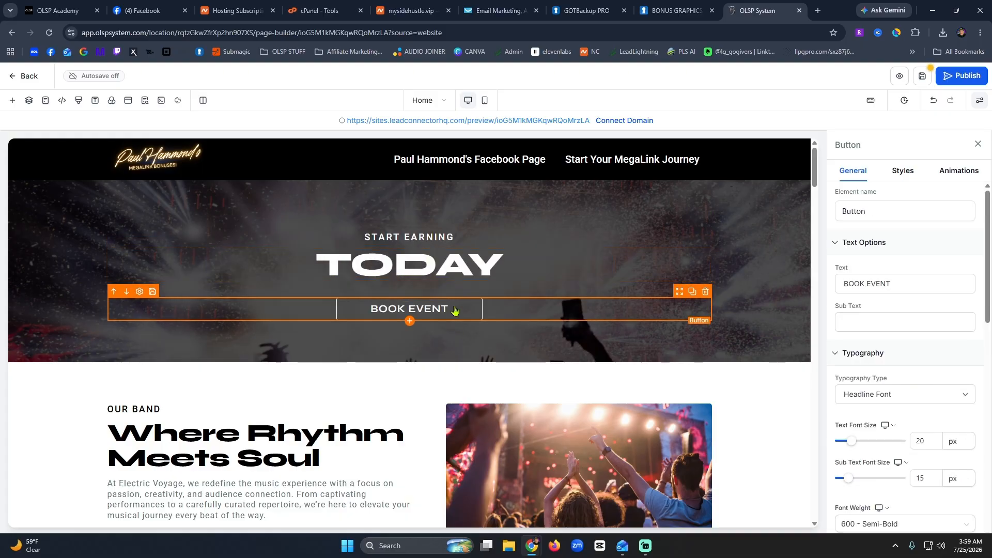
pyautogui.click(705, 292)
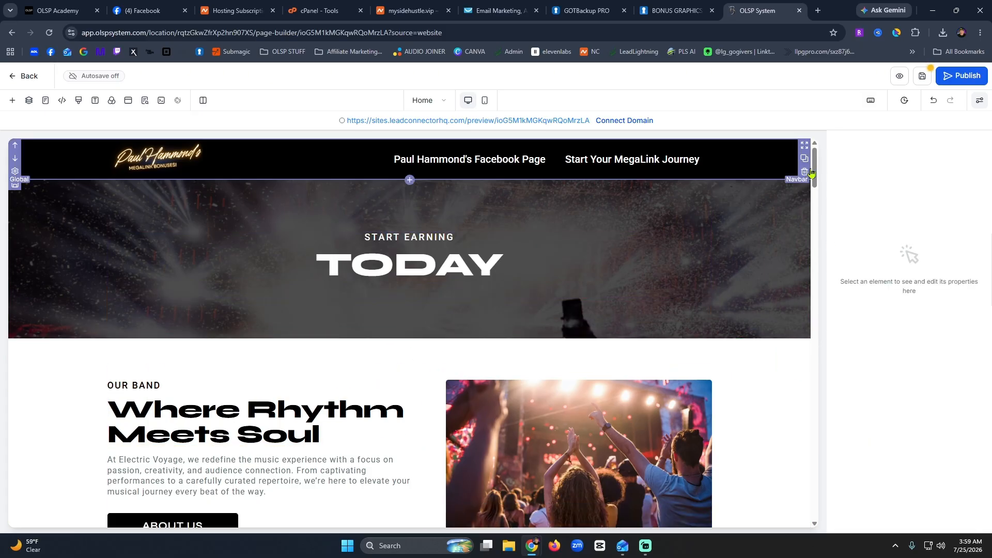
# Replace OUR BAND with 'THE 2026 MEGALINK' and the headline with 'Where you start earning before having to promote anything.'.
pyautogui.moveTo(814, 174); pyautogui.dragTo(811, 194)
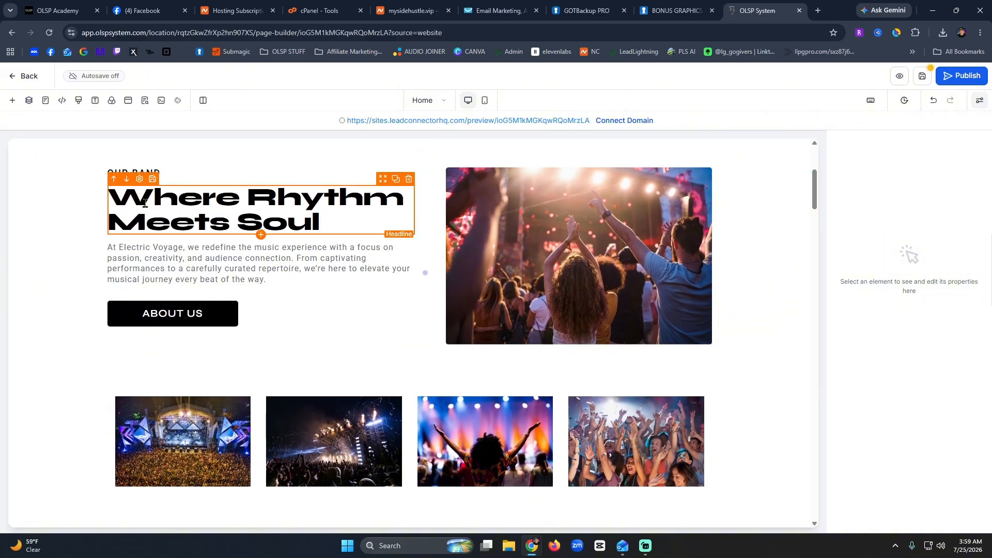
pyautogui.click(152, 173)
pyautogui.doubleClick(153, 172)
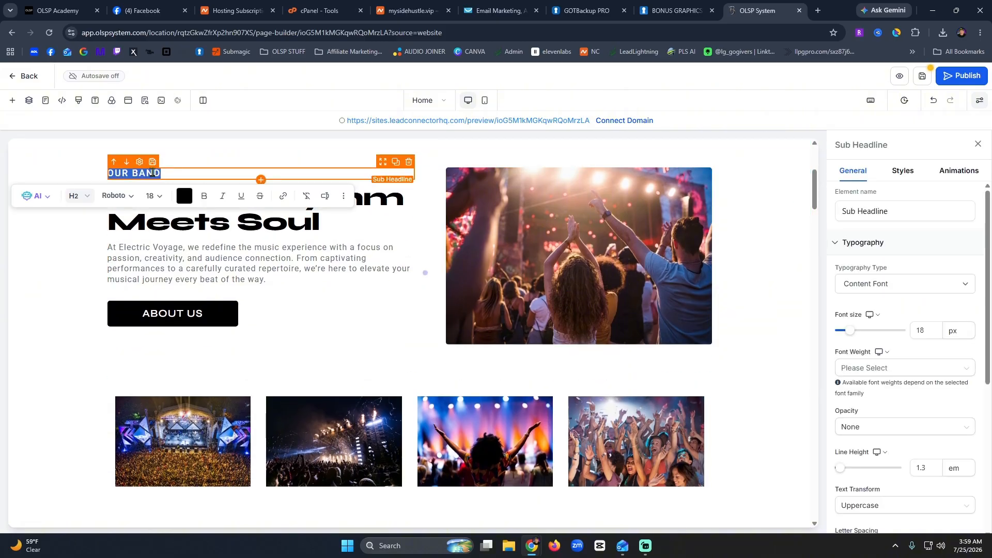
pyautogui.write('THE 202')
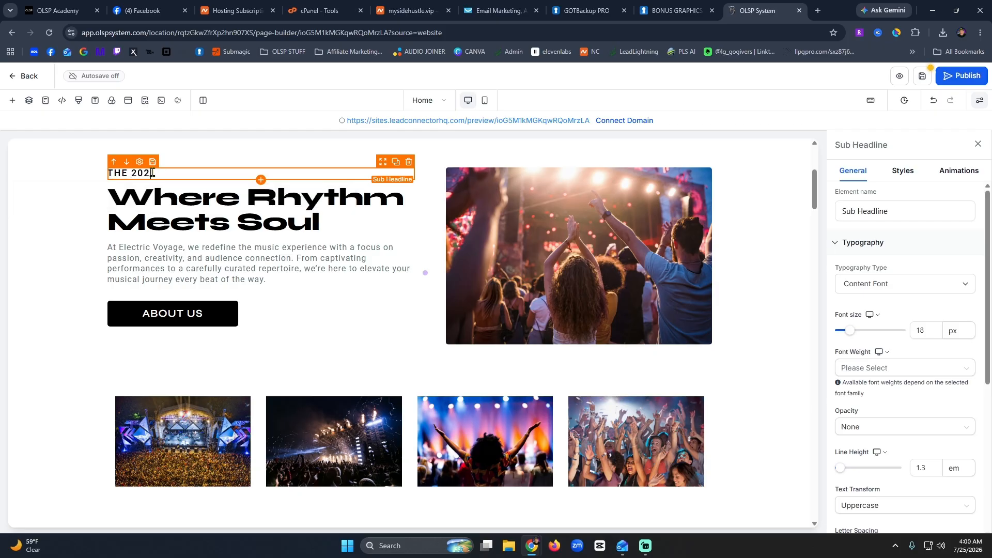
pyautogui.write('6 MEGALINK ...')
pyautogui.tripleClick(181, 215)
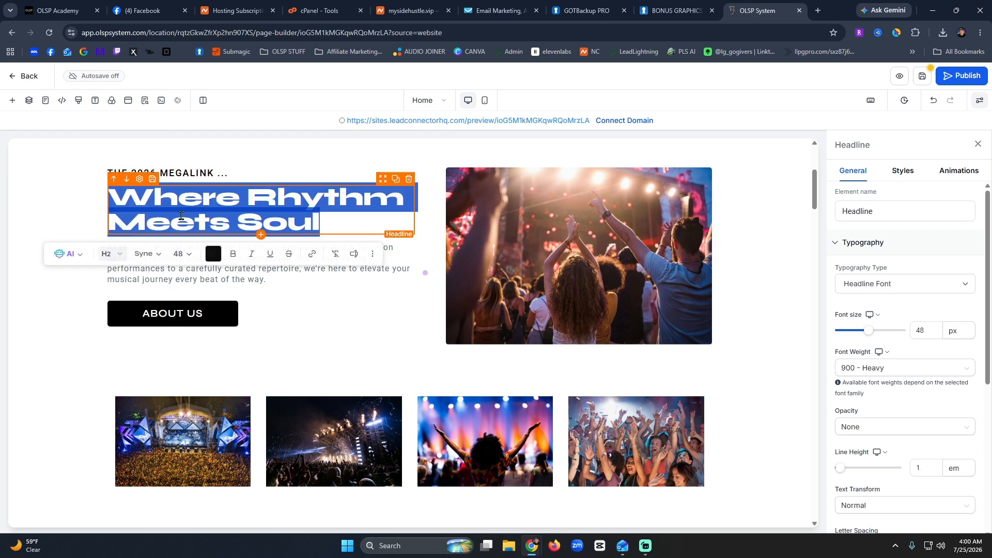
pyautogui.write('Wh')
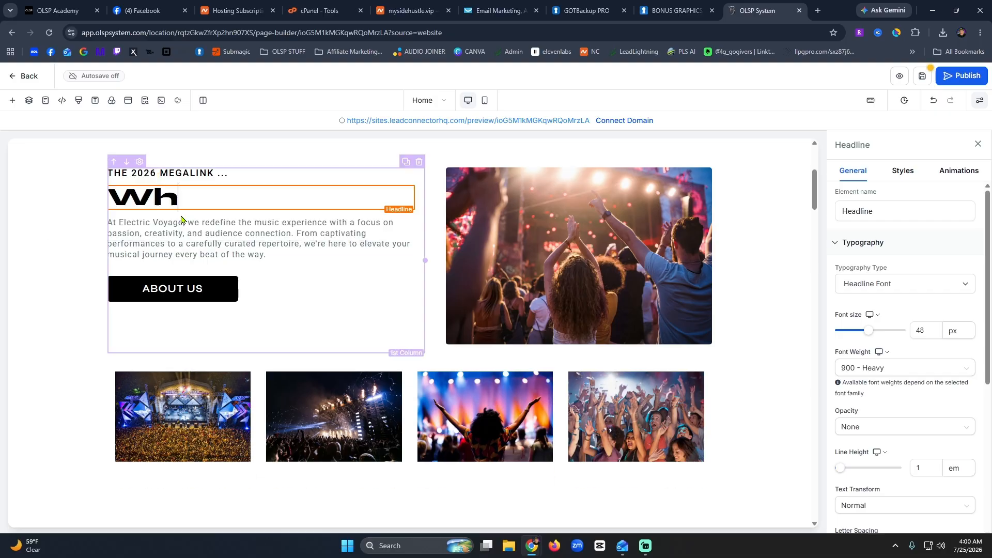
pyautogui.write('ere you start earning ')
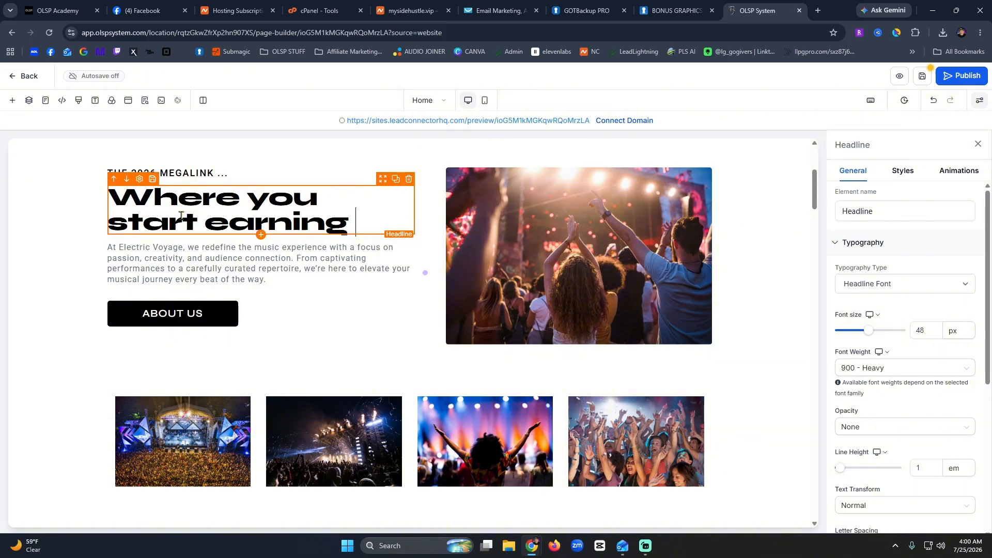
pyautogui.write('before having to p')
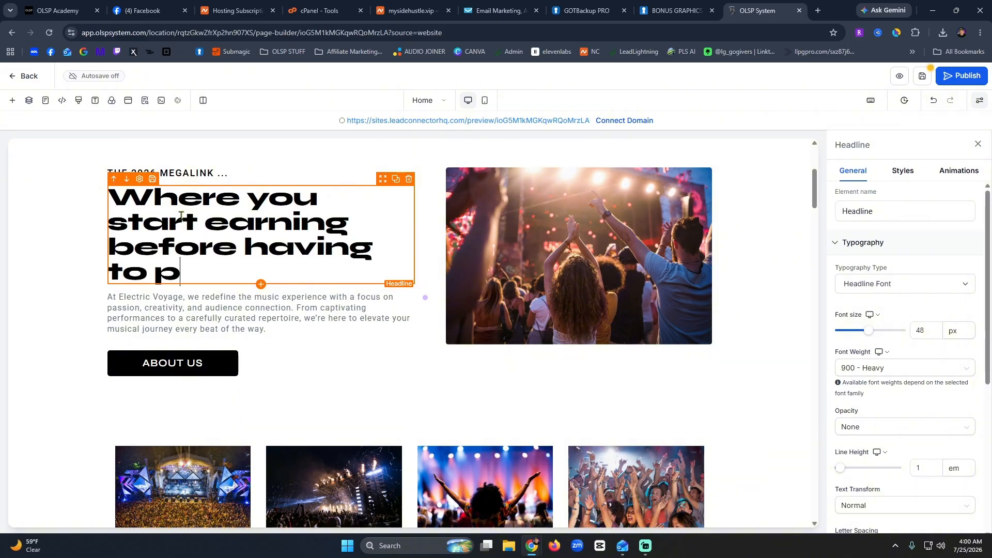
pyautogui.write('romote anything.')
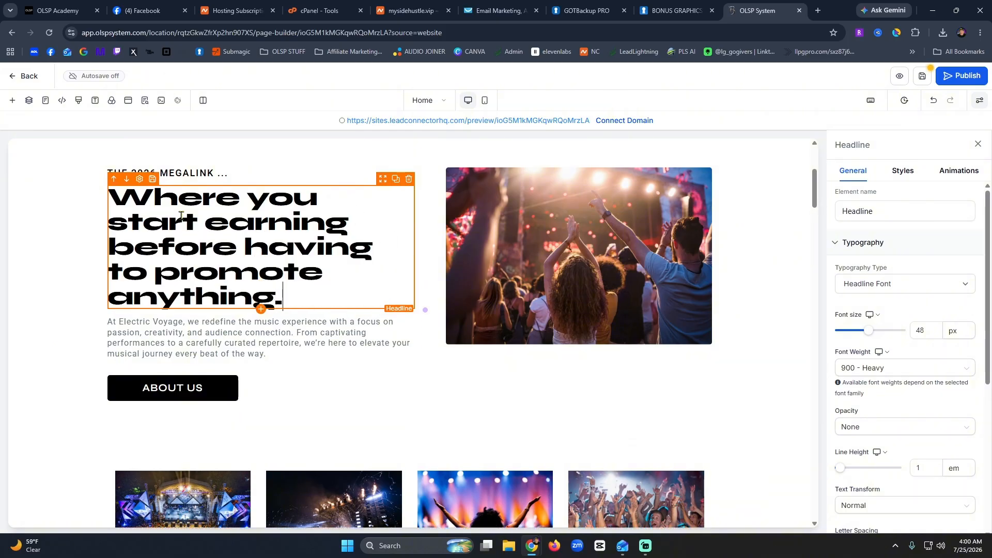
pyautogui.click(326, 344)
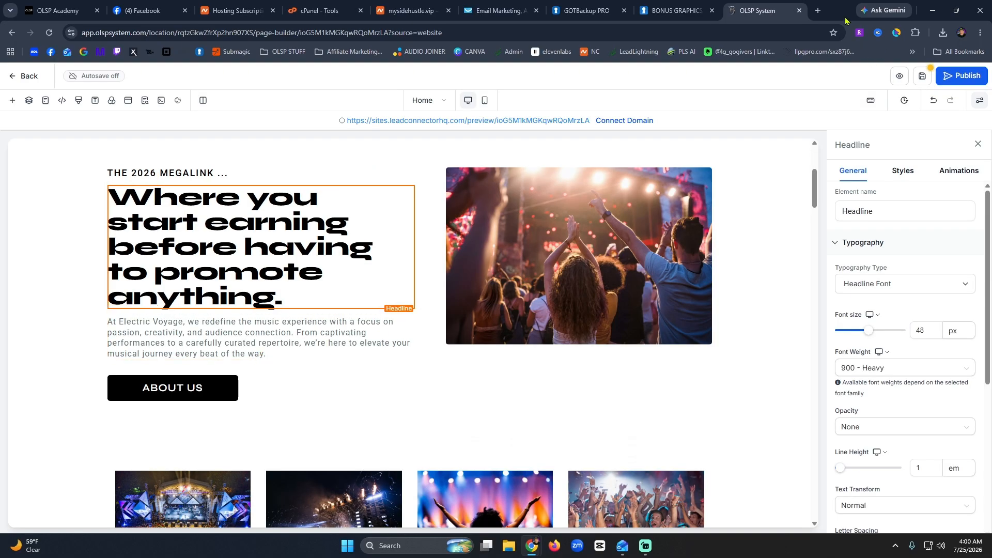
pyautogui.click(819, 10)
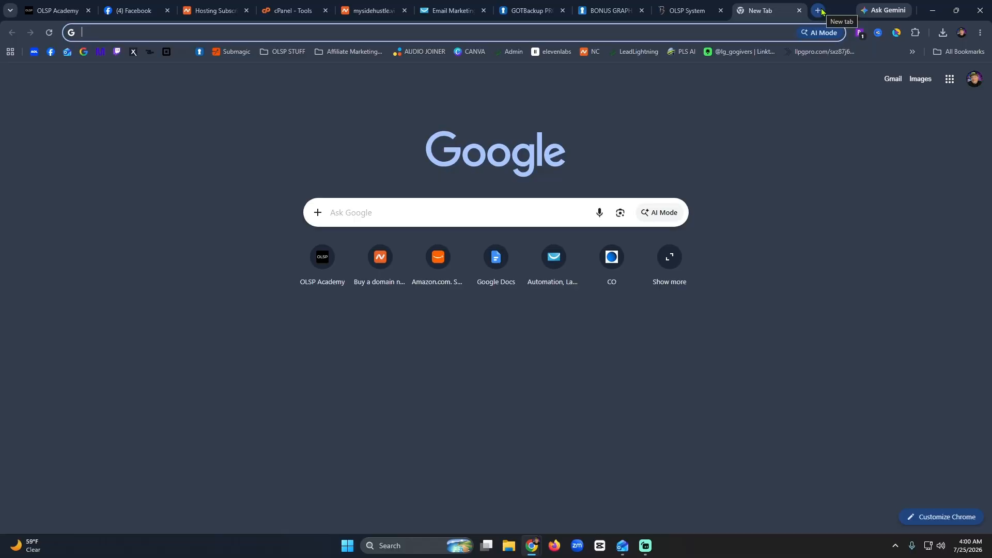
pyautogui.write('www.my')
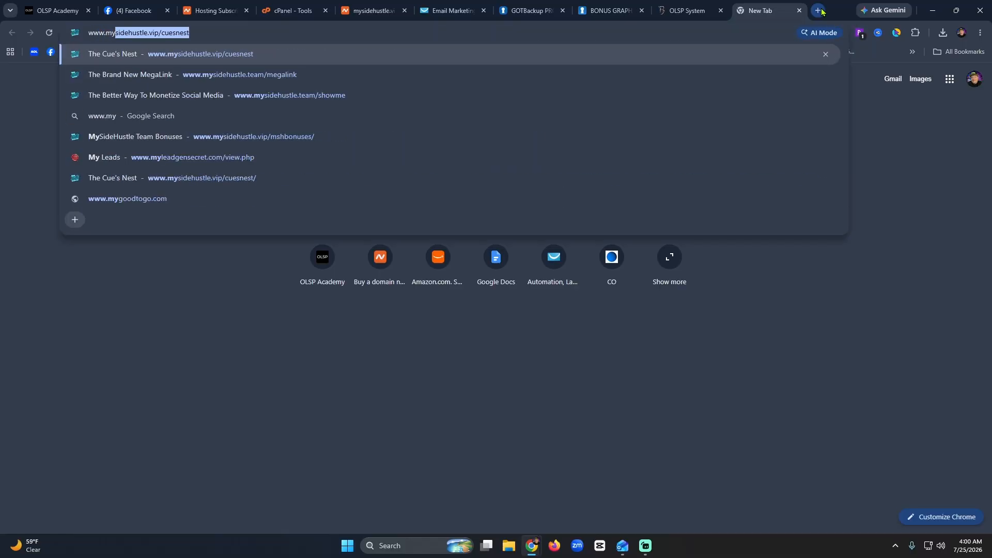
pyautogui.write('sidehustle.team/megalin')
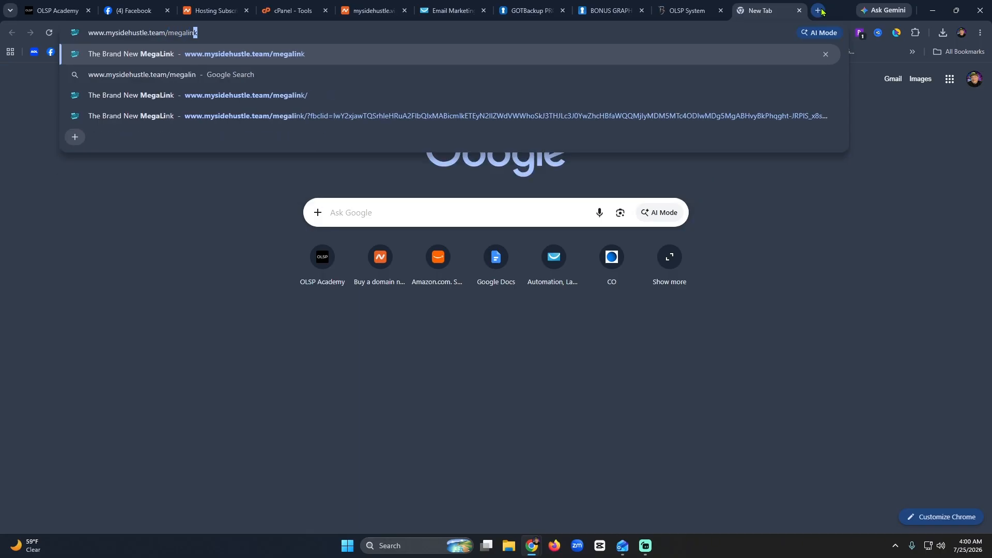
pyautogui.press('Return')
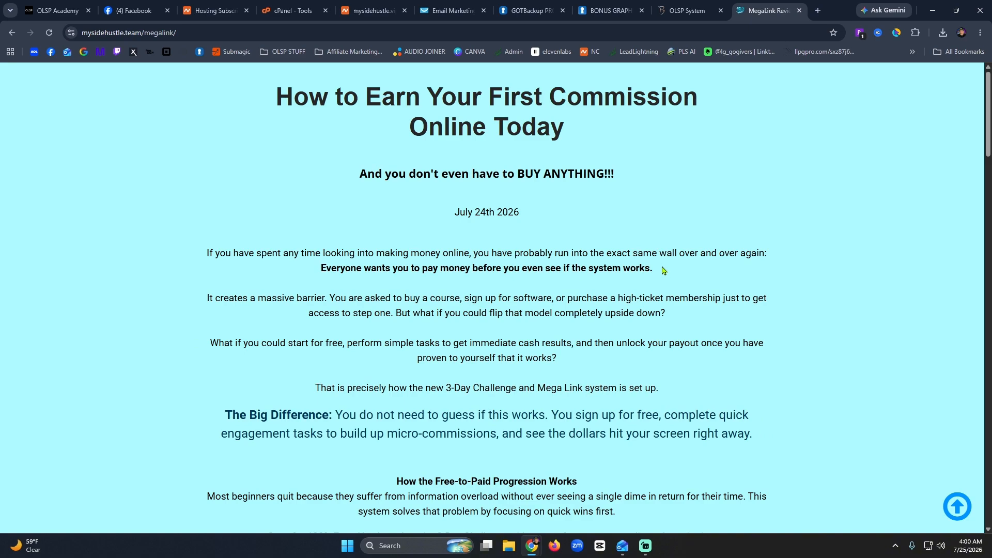
pyautogui.moveTo(663, 270); pyautogui.dragTo(203, 256)
pyautogui.hotkey('ctrl', 'c')
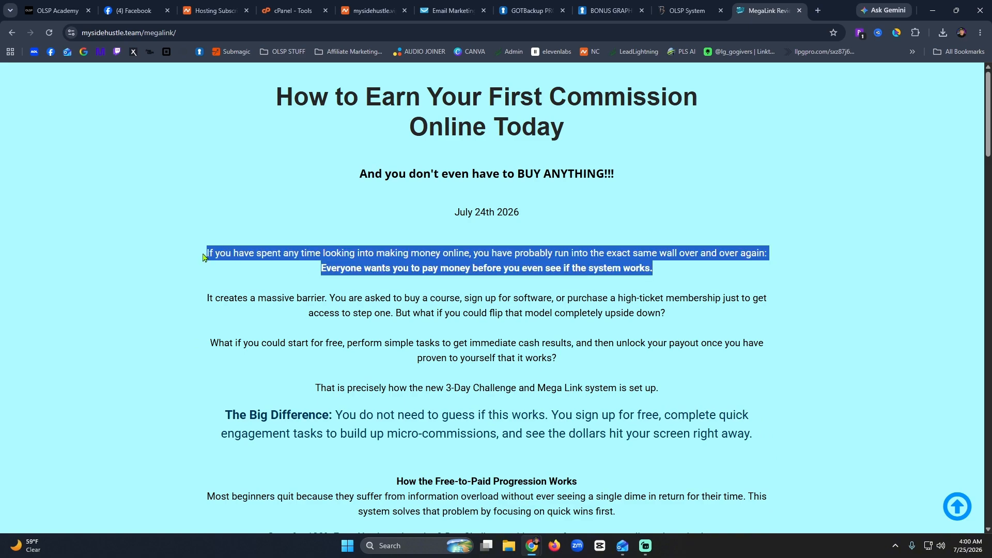
# Paste the copied article paragraph over the Electric Voyage band description.
pyautogui.click(688, 10)
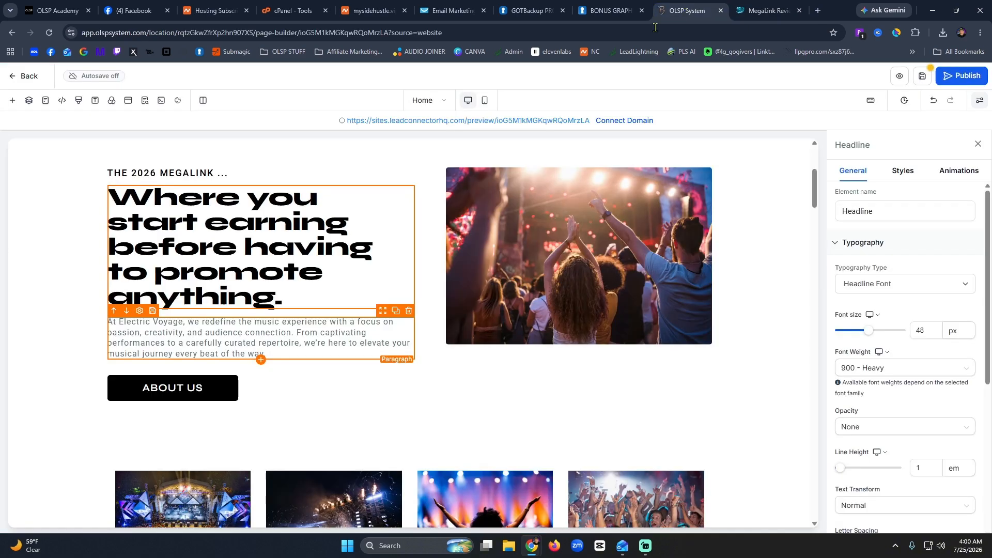
pyautogui.tripleClick(252, 344)
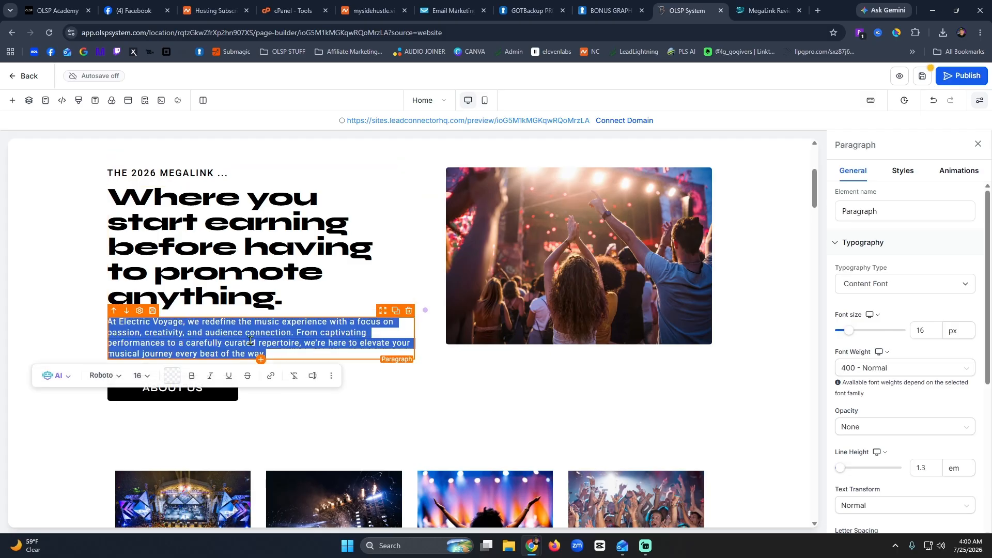
pyautogui.hotkey('ctrl', 'v')
pyautogui.click(539, 376)
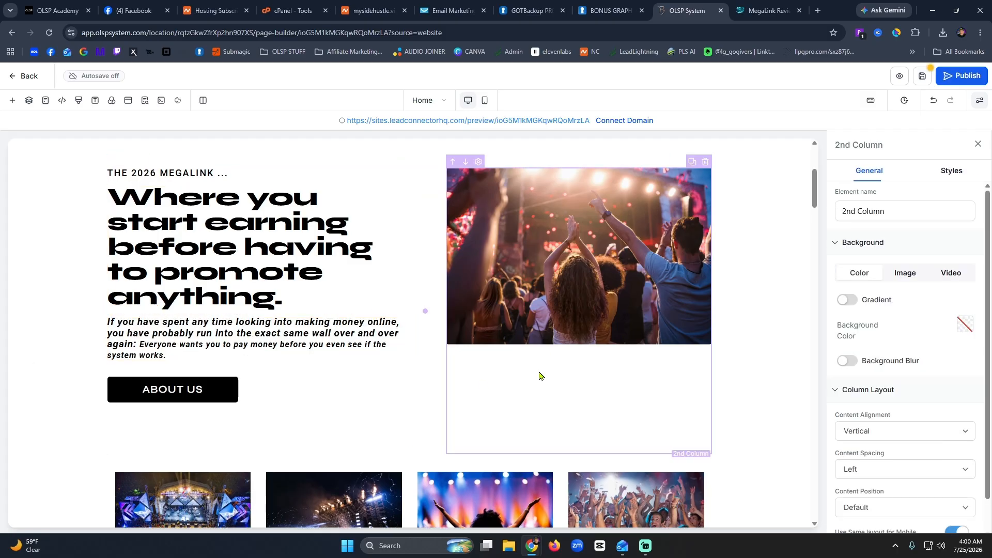
pyautogui.click(223, 399)
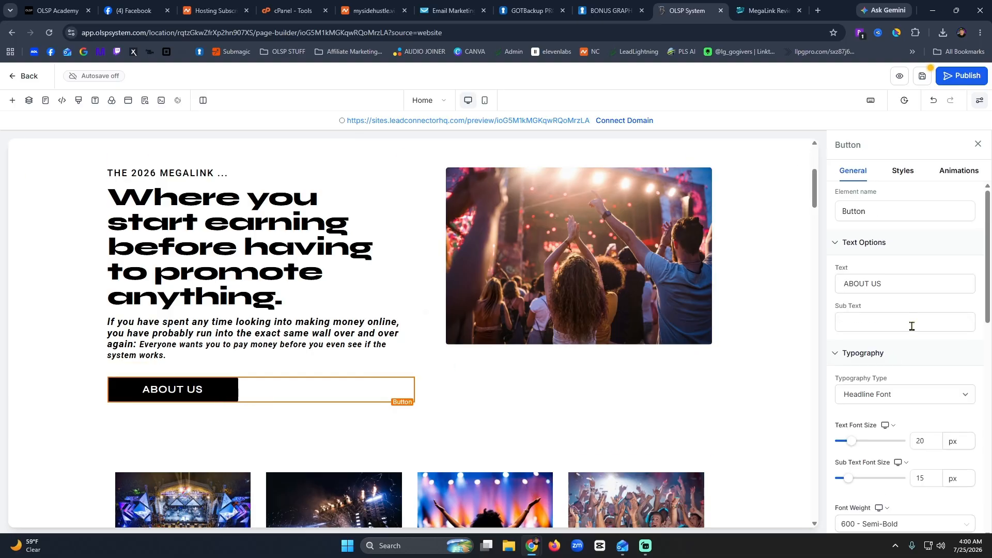
# Change the ABOUT US button label to 'Start Your Journey Here'.
pyautogui.moveTo(886, 284); pyautogui.dragTo(829, 292)
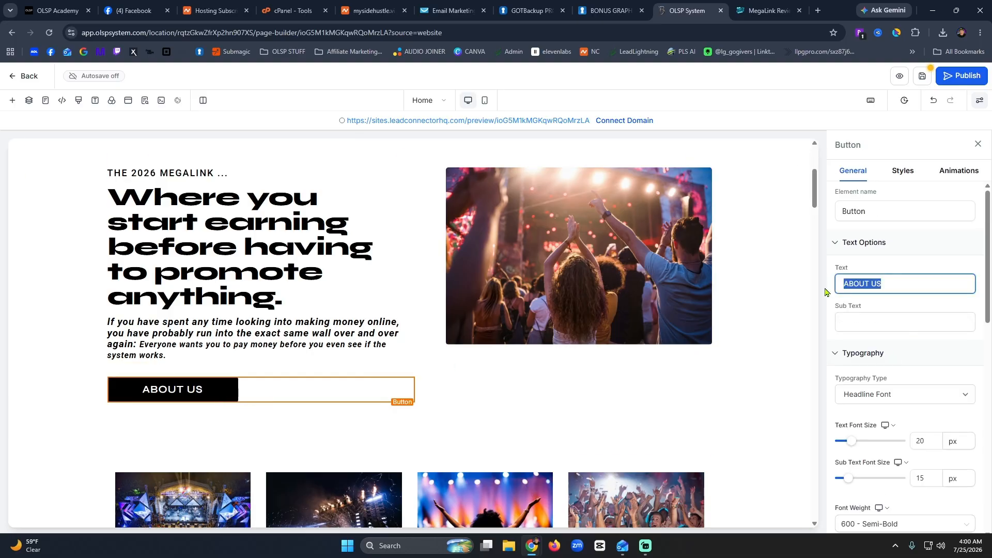
pyautogui.write('Star')
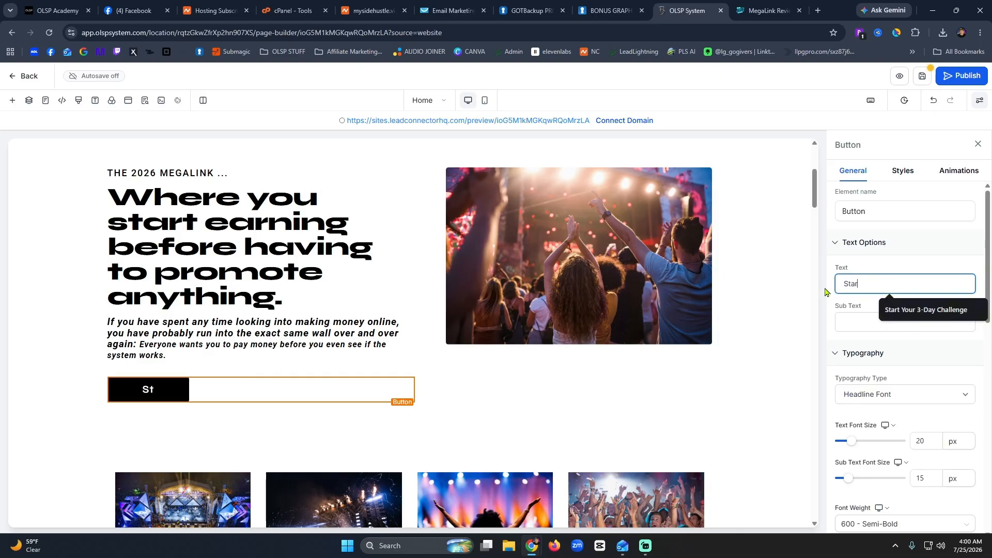
pyautogui.write('t Your Jour')
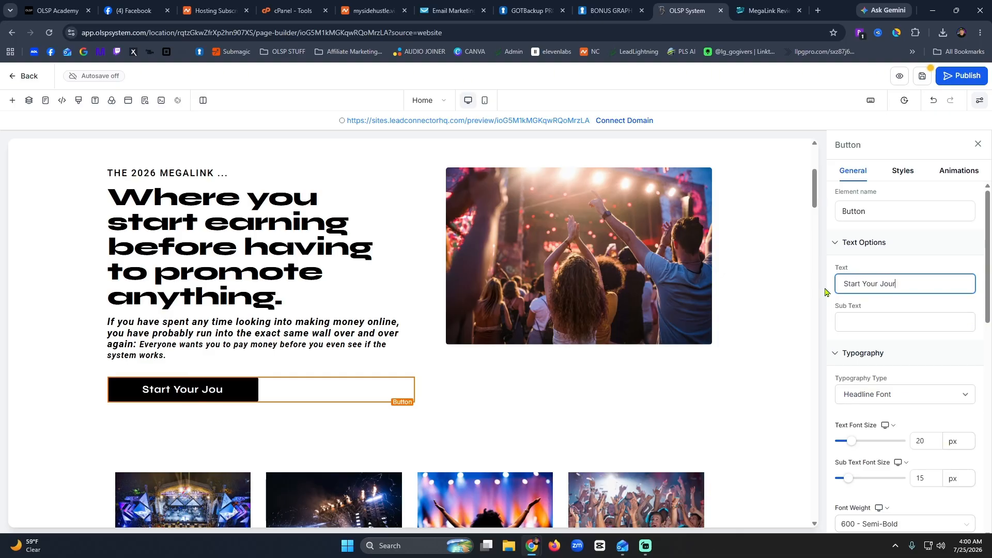
pyautogui.write('ney Here')
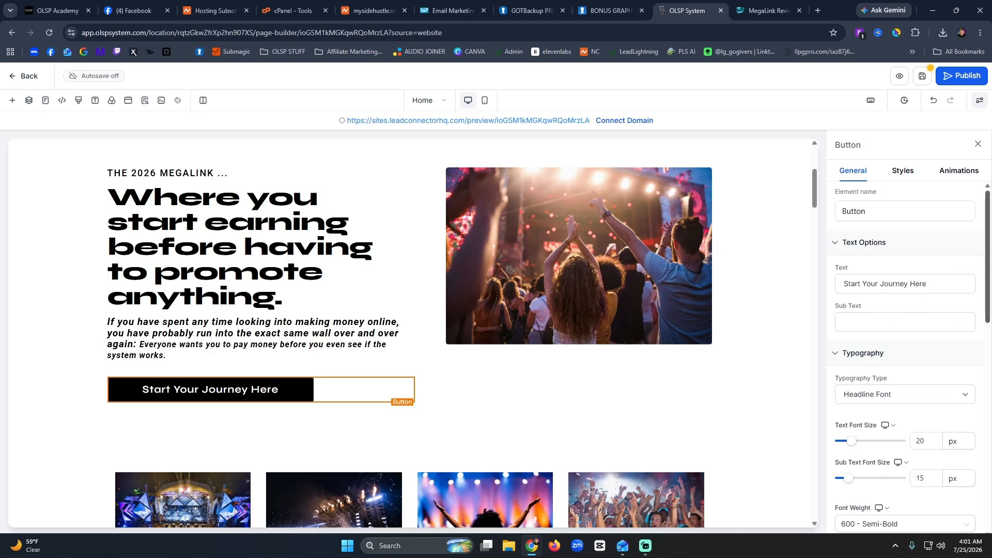
pyautogui.moveTo(988, 272); pyautogui.dragTo(990, 454)
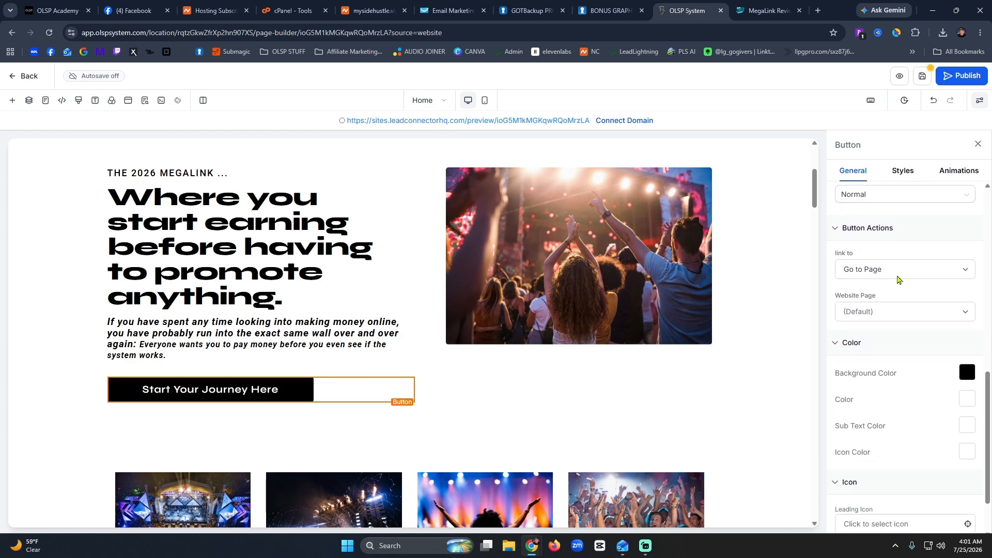
pyautogui.click(898, 280)
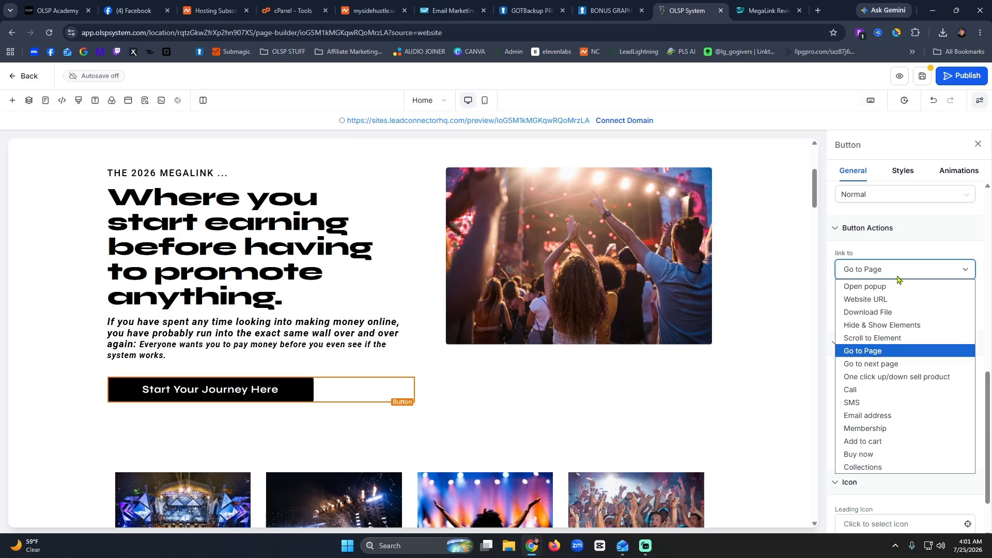
pyautogui.click(888, 305)
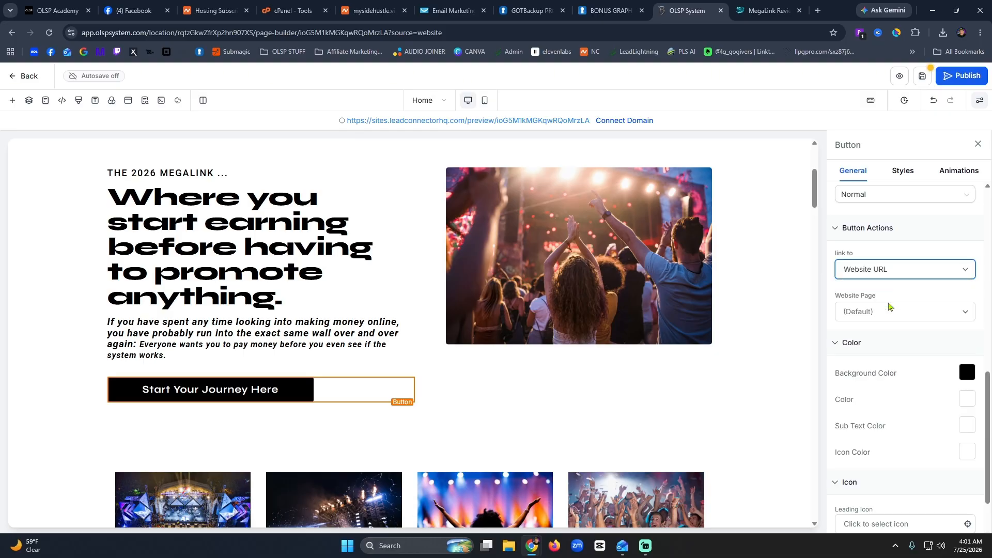
pyautogui.click(902, 315)
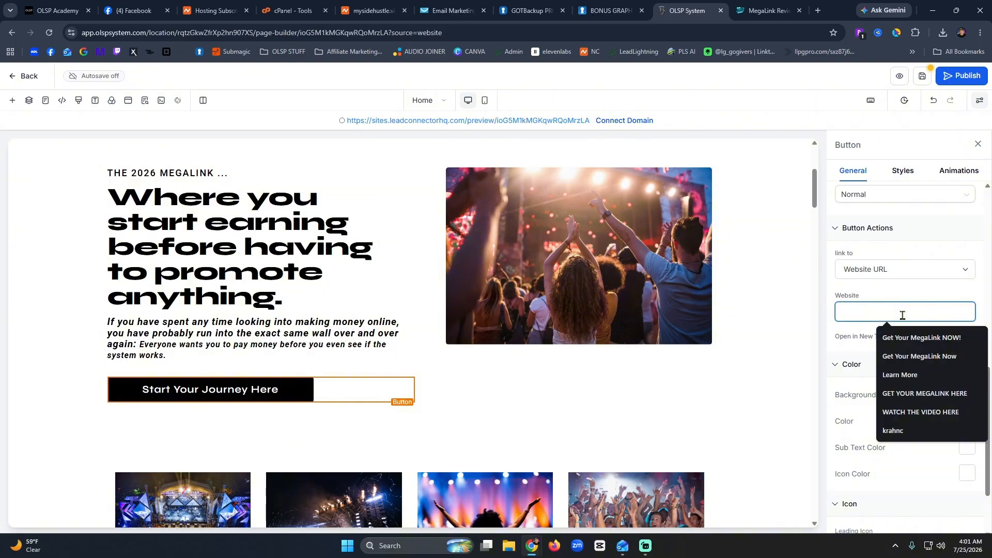
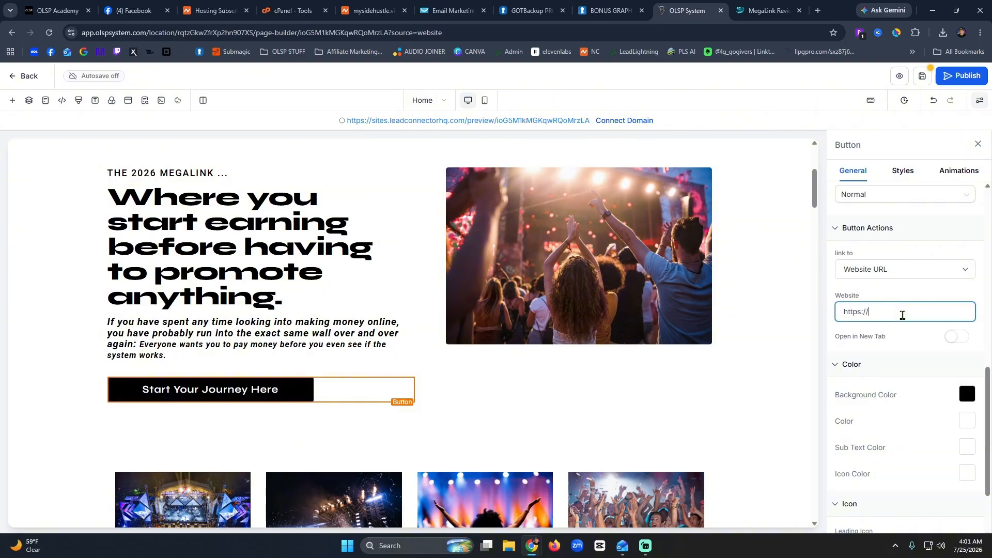
pyautogui.click(957, 338)
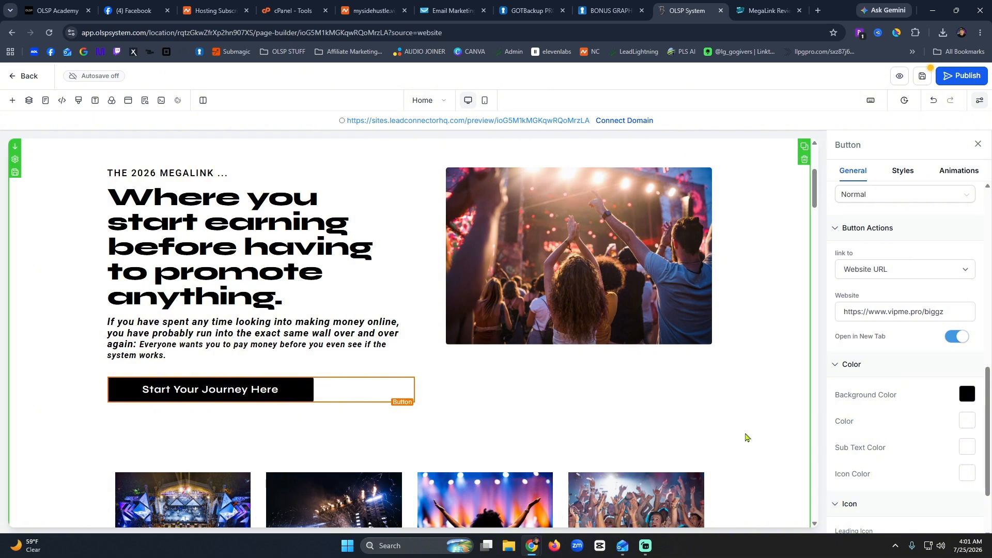
# Give the button a deep blue #0038ff background colour.
pyautogui.click(967, 397)
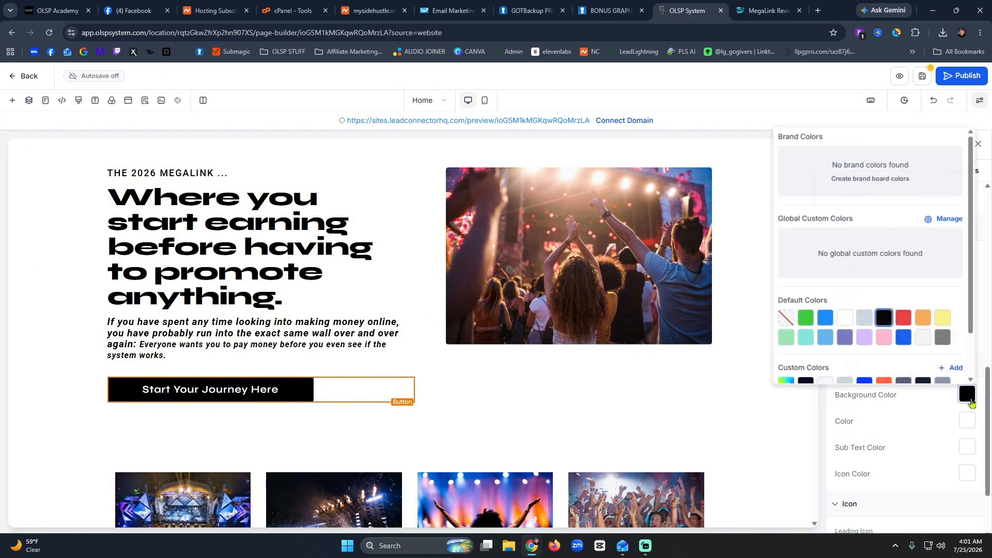
pyautogui.click(824, 323)
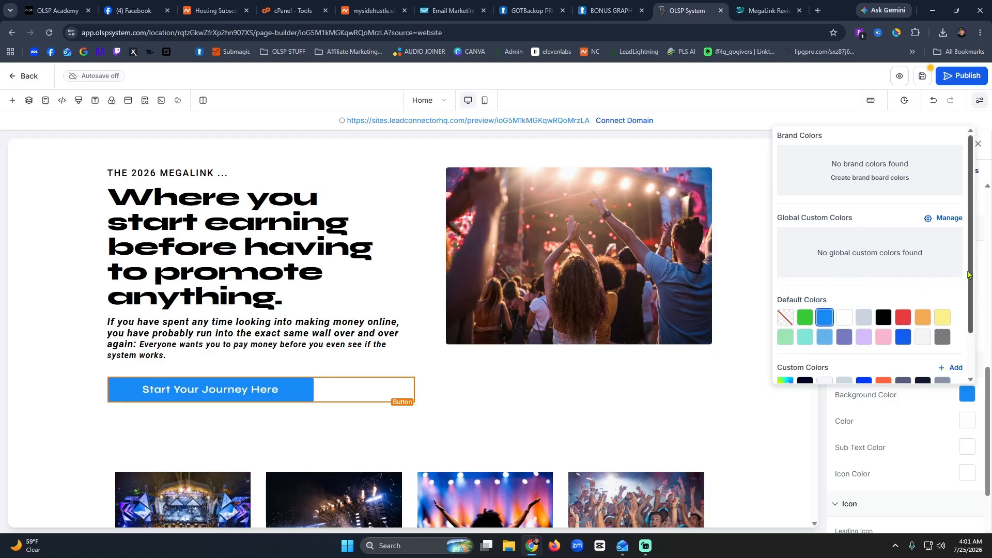
pyautogui.scroll(-2, 976, 320)
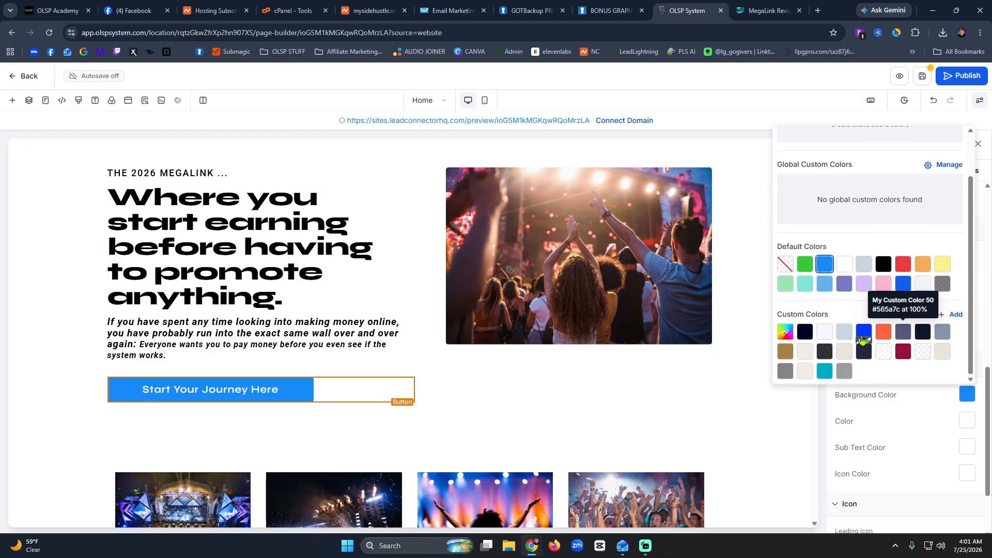
pyautogui.click(863, 338)
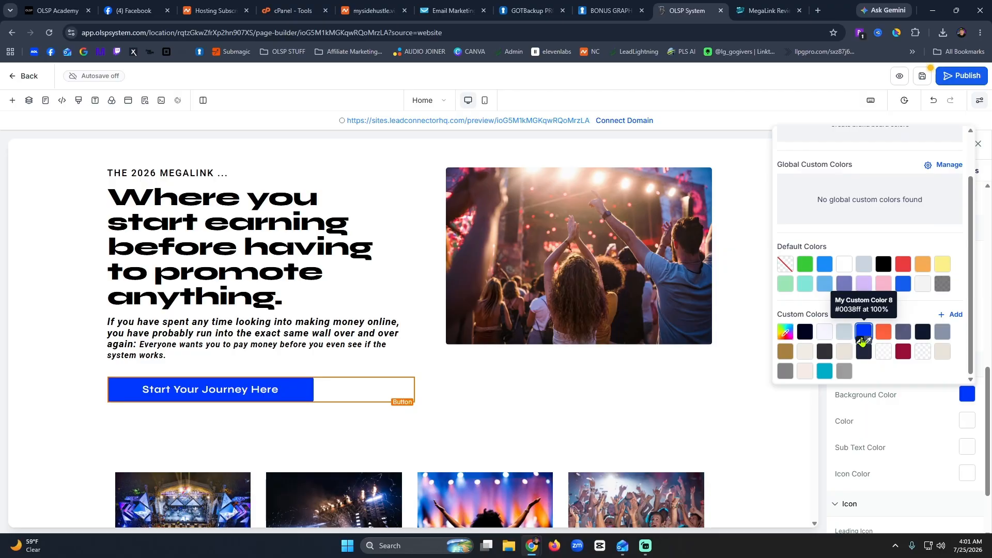
pyautogui.scroll(2, 905, 312)
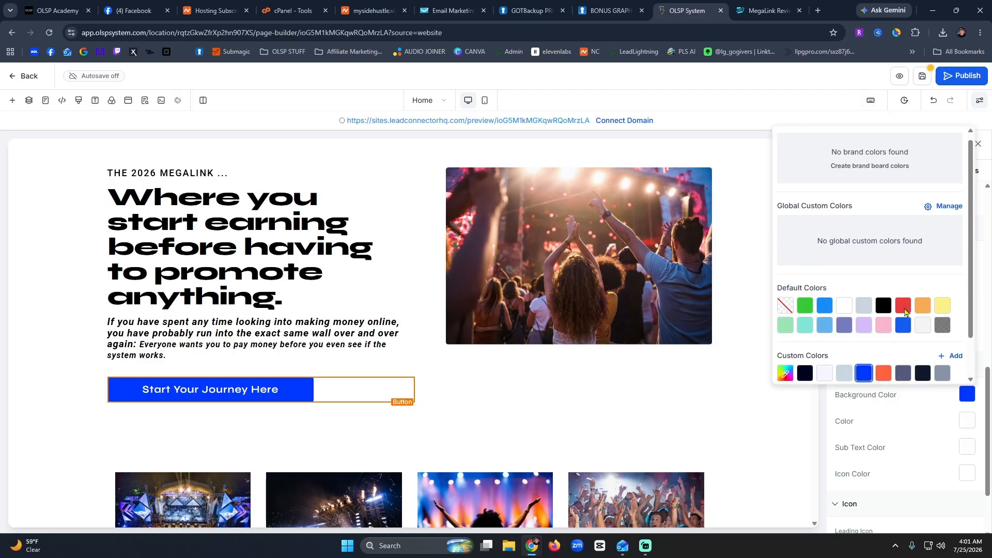
pyautogui.scroll(-2, 904, 312)
pyautogui.click(606, 289)
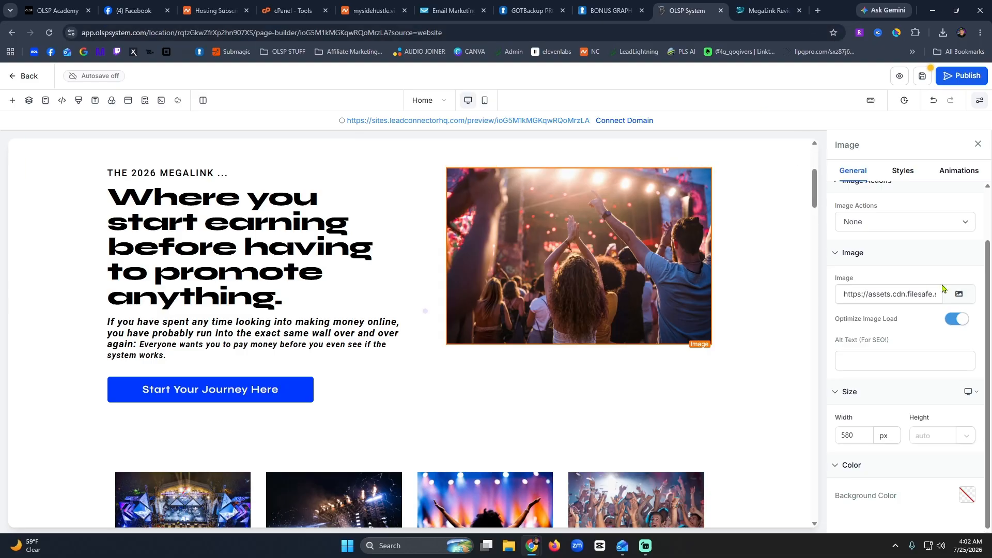
# Browse the Media Storage library for a replacement concert hero image.
pyautogui.click(960, 295)
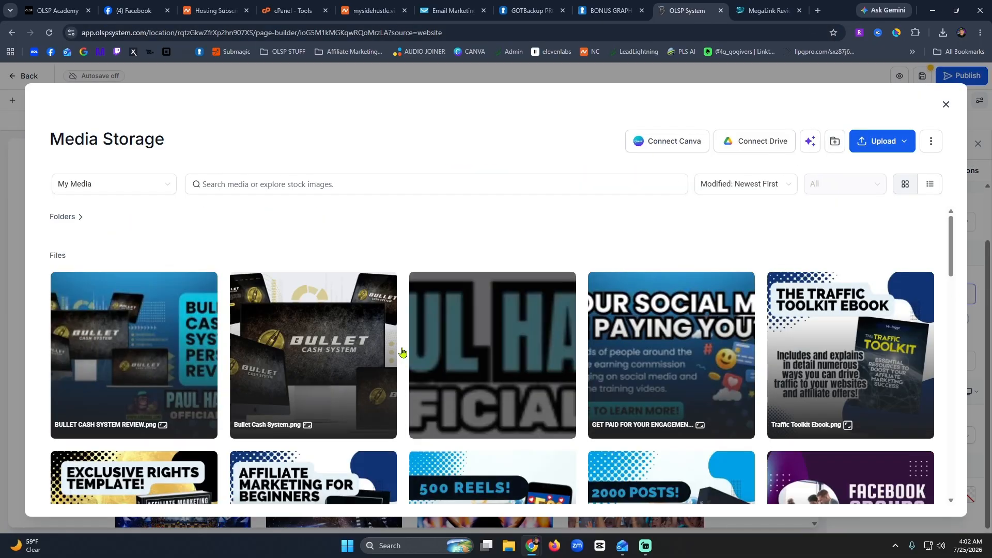
pyautogui.scroll(-14, 402, 352)
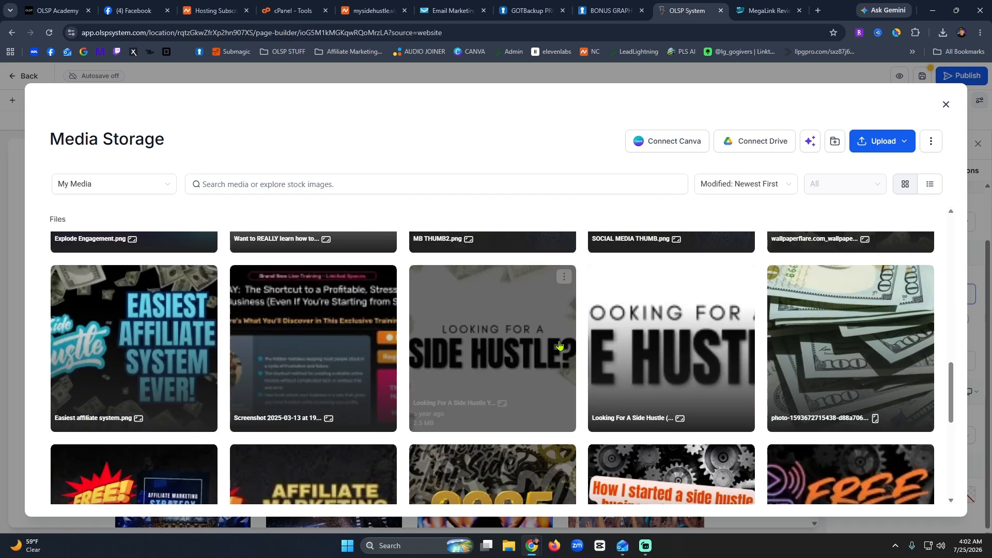
pyautogui.scroll(-7, 559, 345)
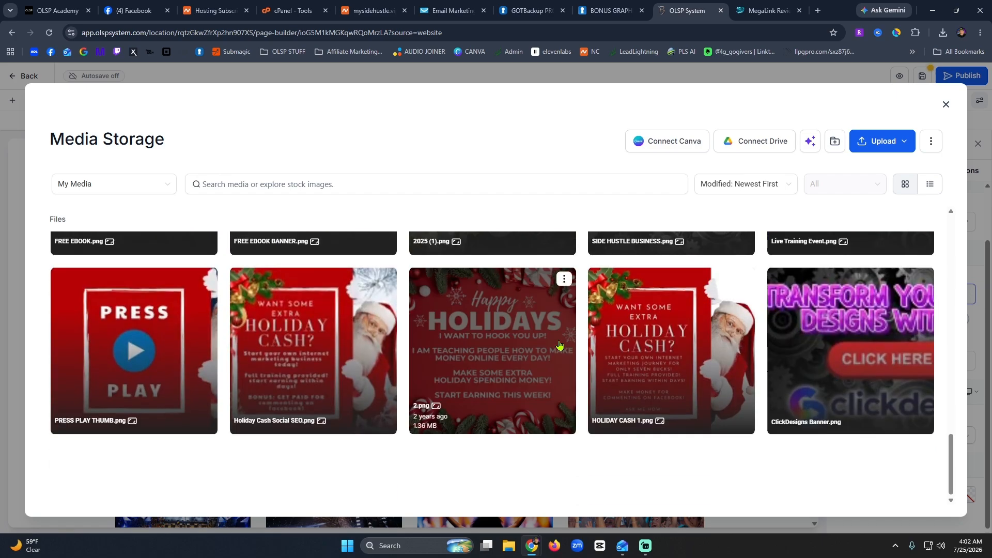
pyautogui.scroll(3, 559, 345)
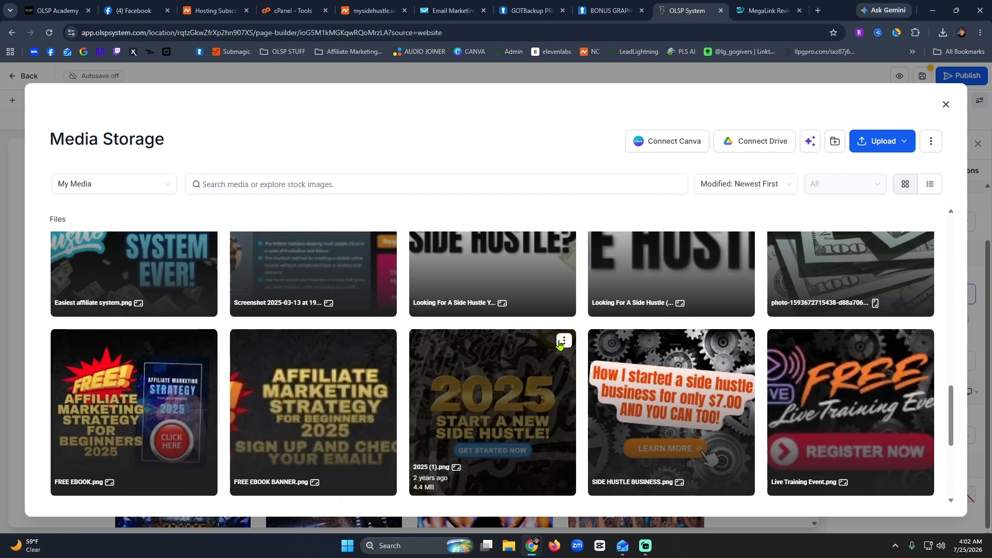
pyautogui.scroll(-3, 559, 345)
pyautogui.scroll(10, 559, 345)
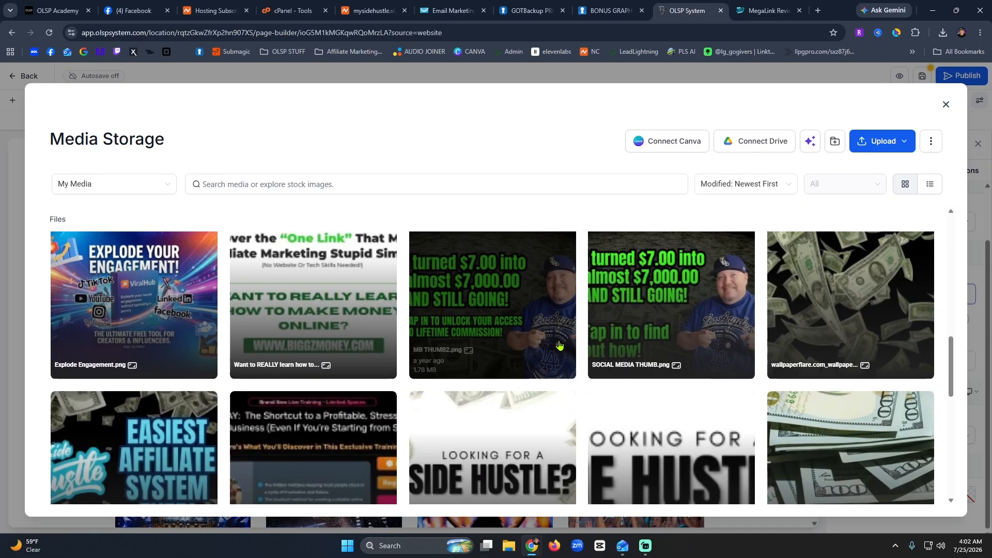
pyautogui.scroll(10, 559, 345)
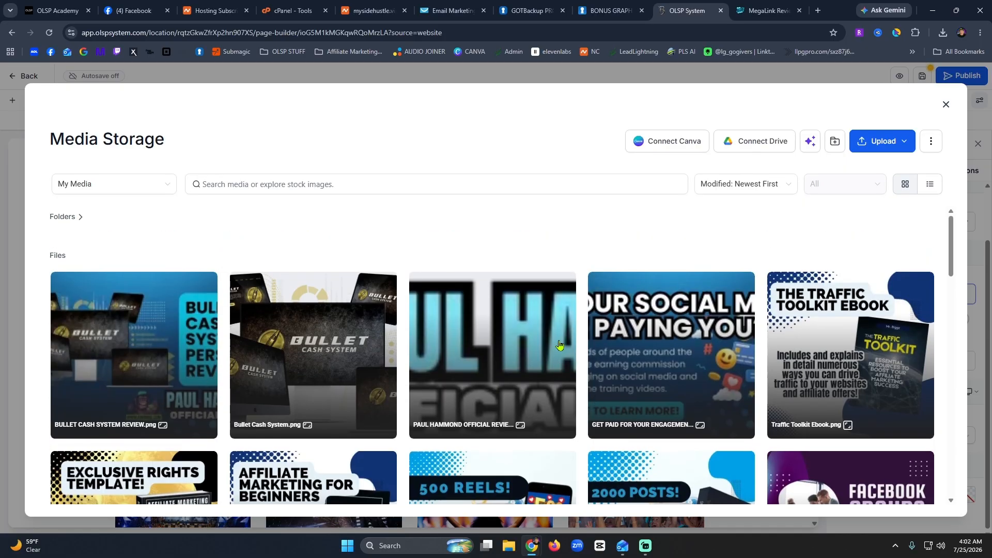
pyautogui.click(818, 12)
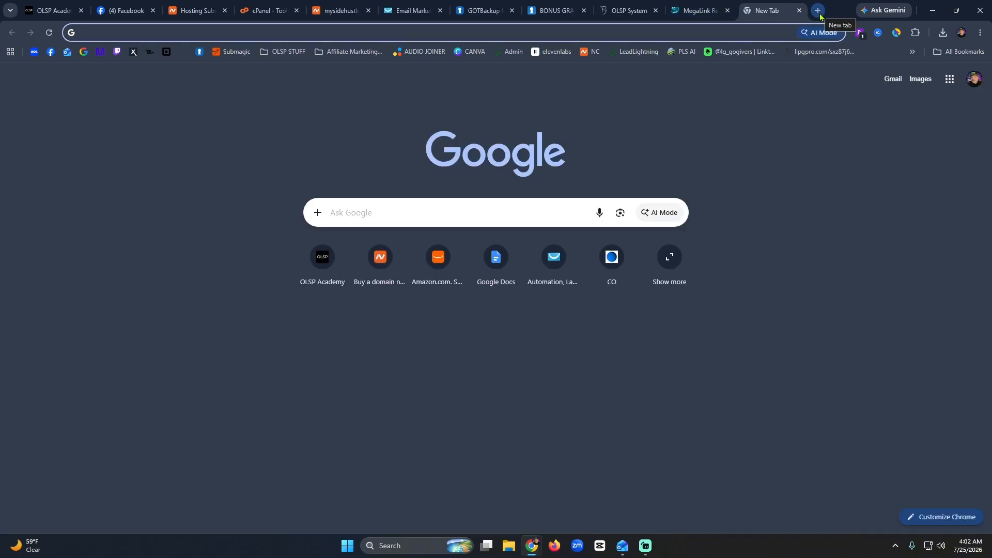
# Go to OLSP Academy's affiliate Promotion Links page and look over the offers, including Megalink.
pyautogui.click(48, 5)
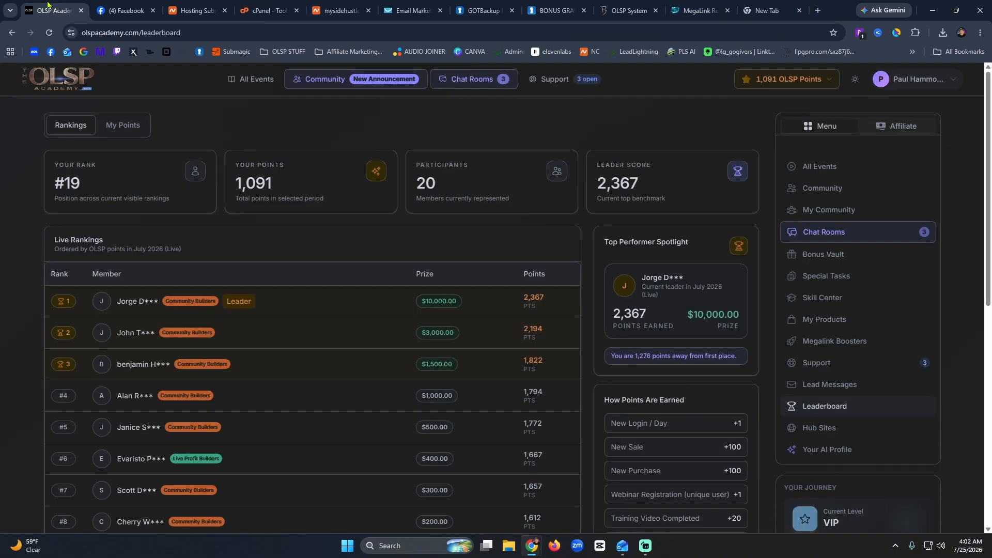
pyautogui.click(68, 78)
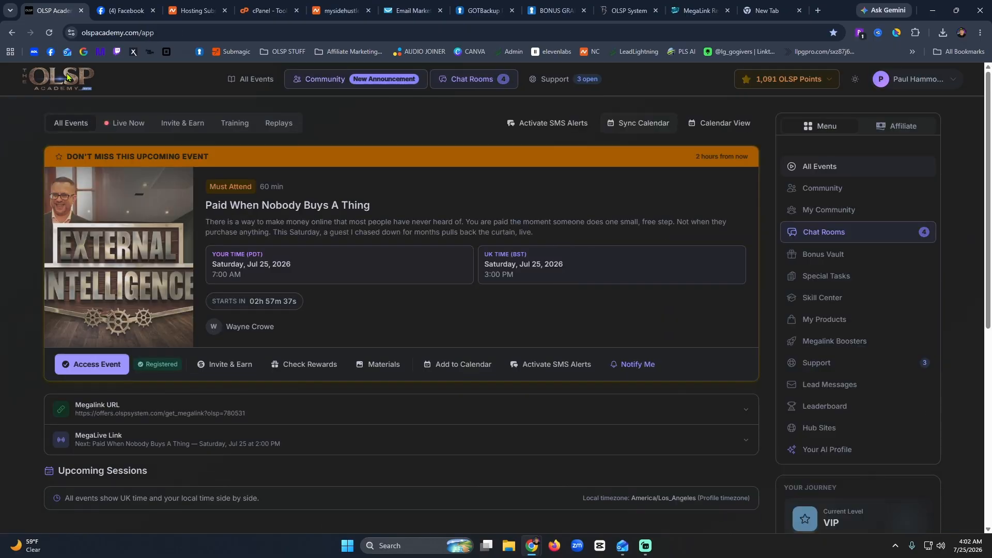
pyautogui.click(896, 126)
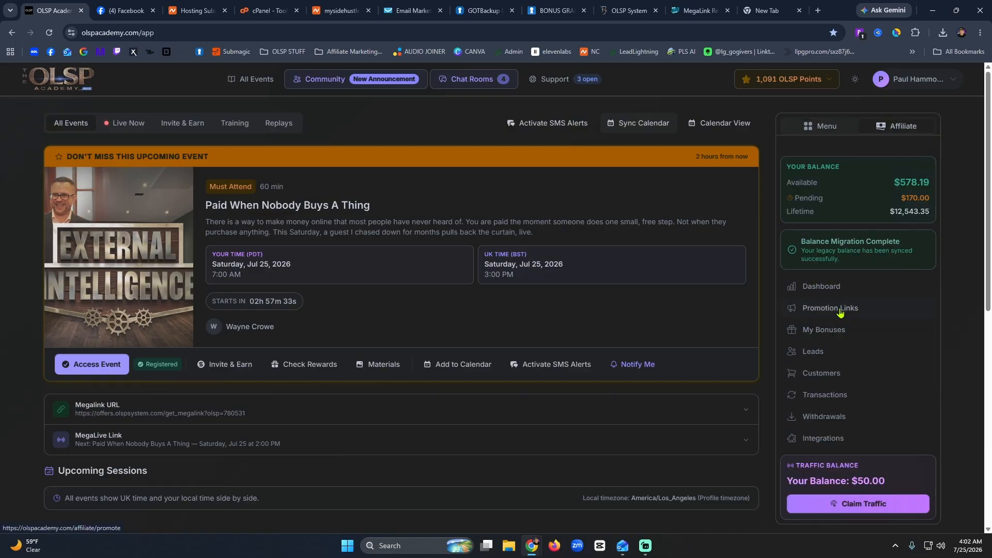
pyautogui.click(839, 309)
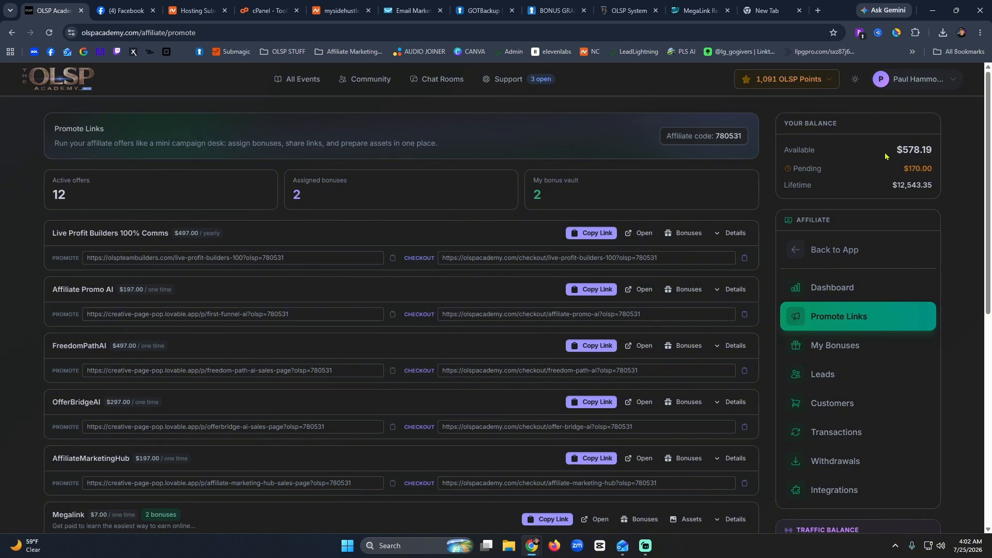
pyautogui.scroll(-5, 12, 333)
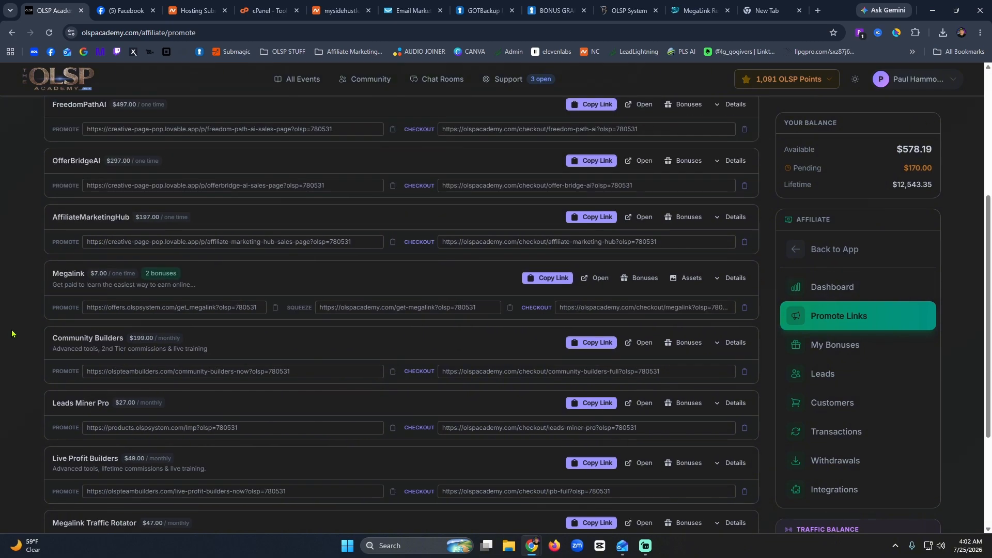
pyautogui.scroll(-3, 54, 441)
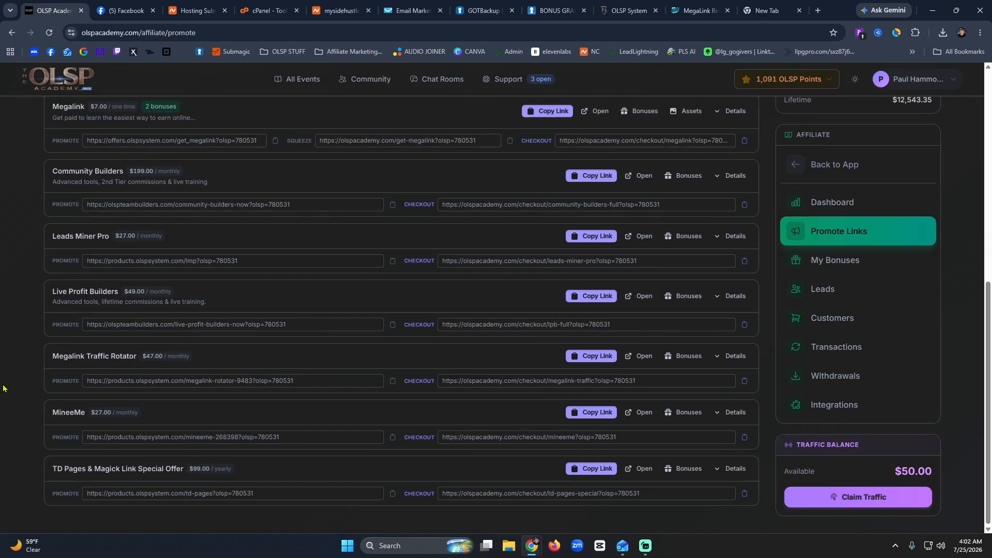
pyautogui.scroll(5, 5, 388)
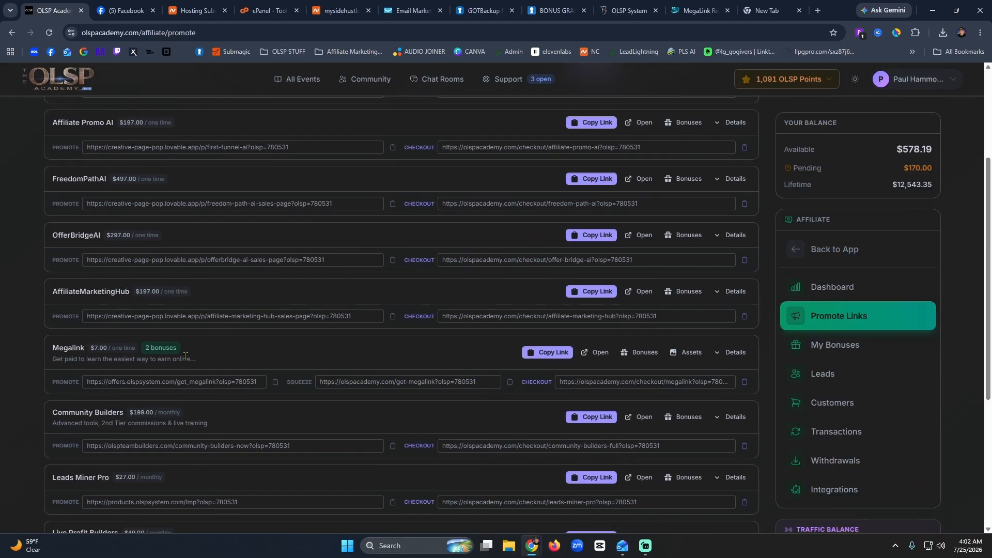
# Open the Megalink marketing assets page and jump through its sections to Image Assets.
pyautogui.click(691, 354)
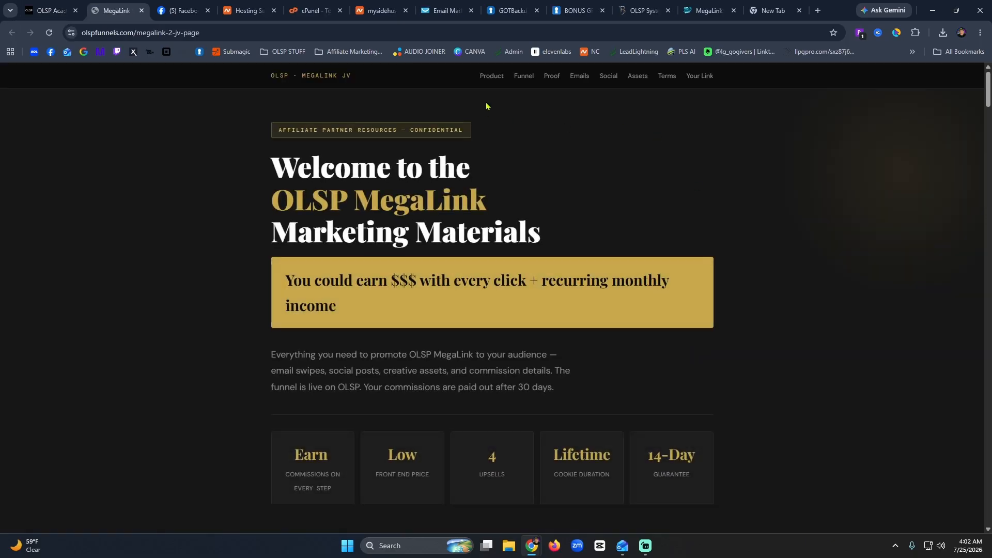
pyautogui.click(492, 77)
pyautogui.click(537, 78)
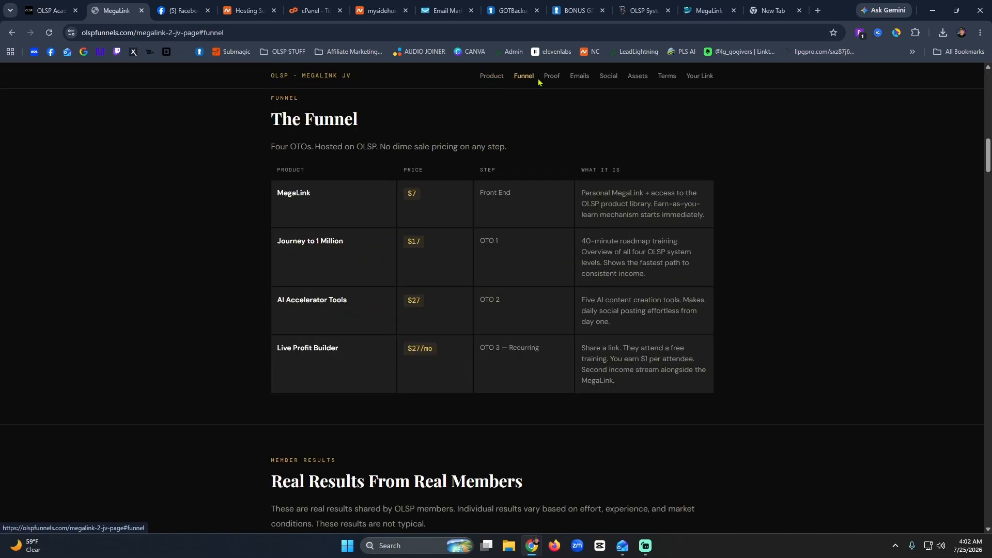
pyautogui.click(552, 79)
pyautogui.click(579, 78)
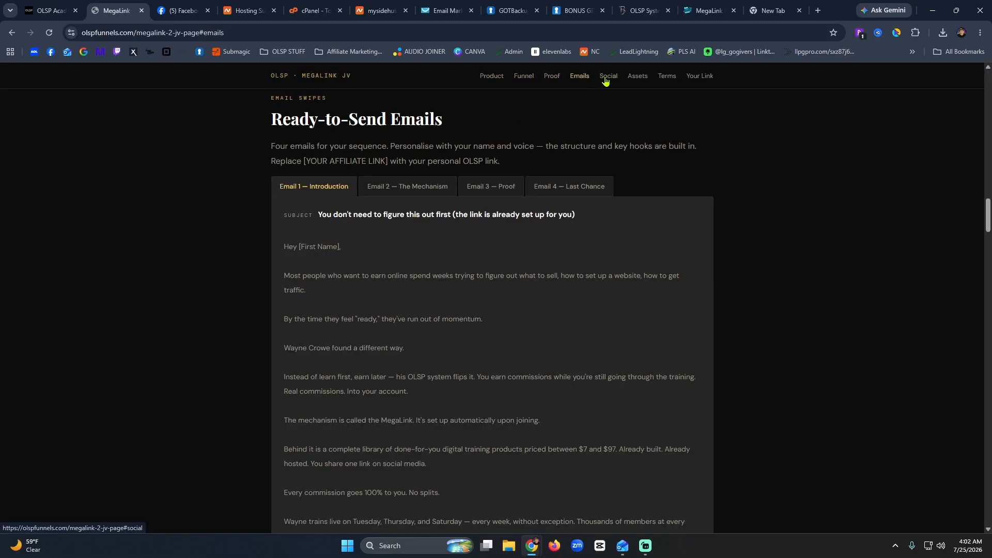
pyautogui.click(608, 79)
pyautogui.click(641, 78)
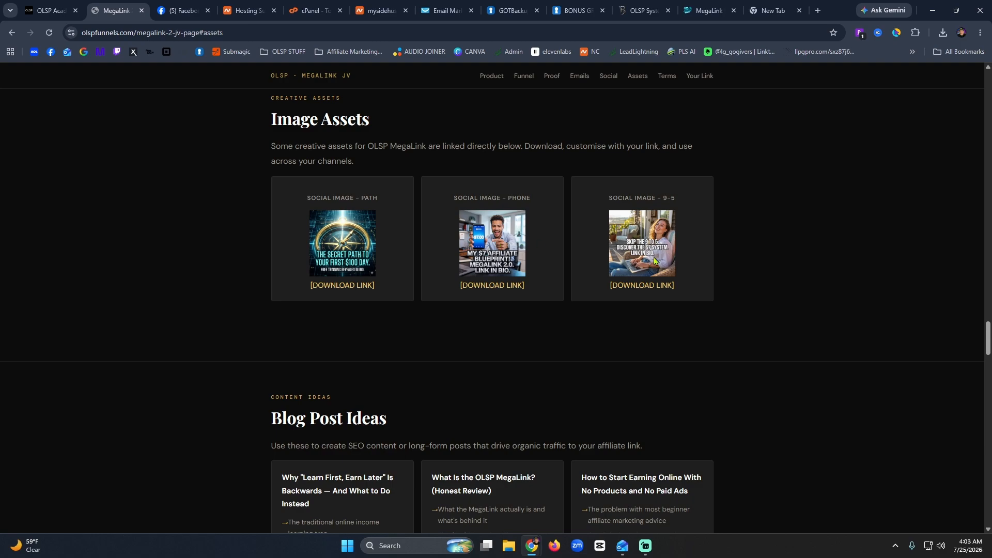
# Save the Secret Path compass image as Secret Path.png.
pyautogui.click(343, 288)
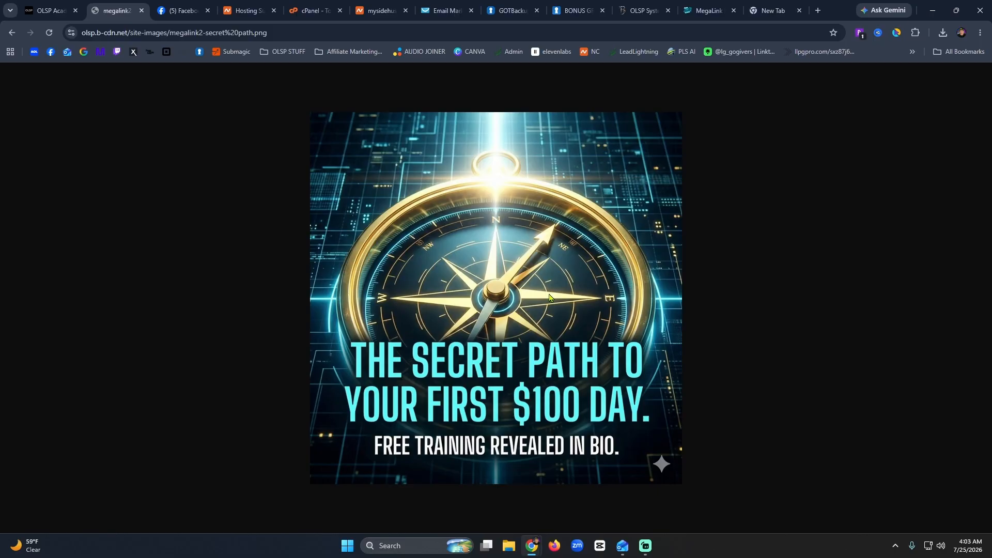
pyautogui.rightClick(495, 307)
pyautogui.click(531, 335)
pyautogui.write('Secret Path')
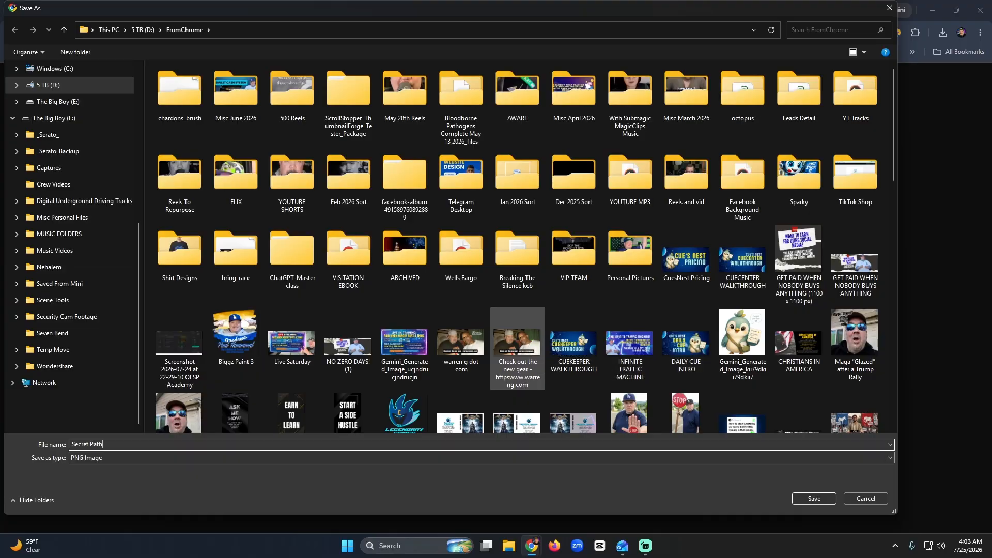
pyautogui.press('Return')
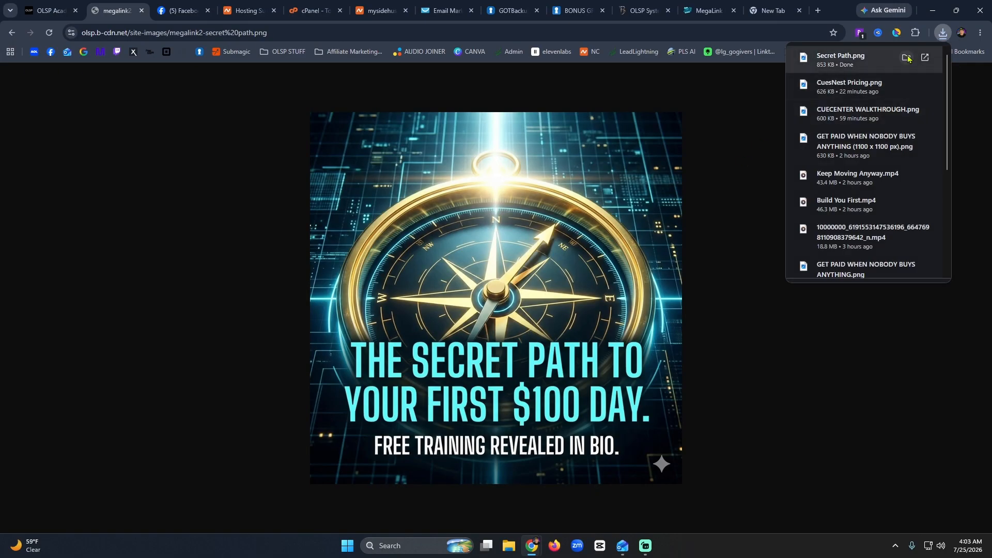
# Upload Secret Path.png to Media Storage and insert it as the hero image in place of the concert photo.
pyautogui.click(642, 10)
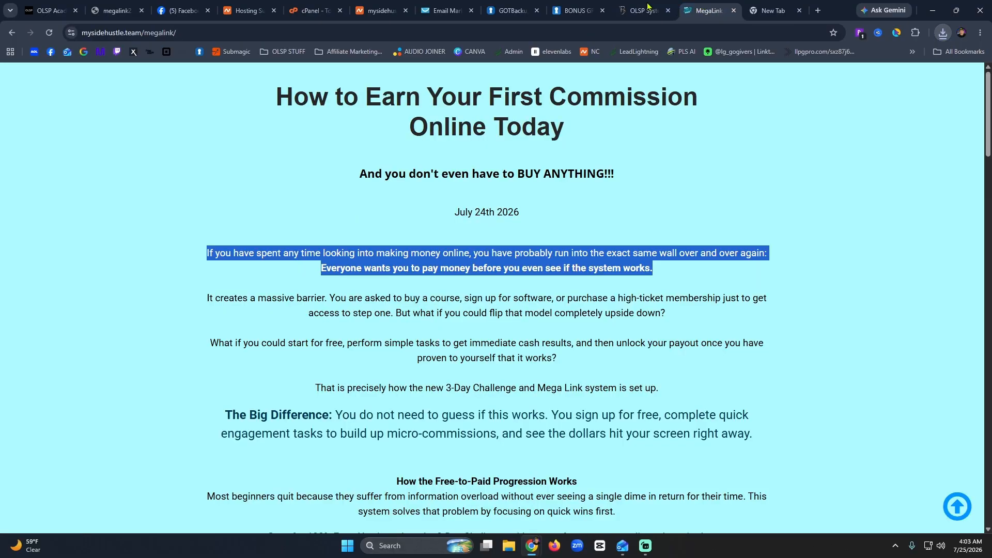
pyautogui.click(883, 141)
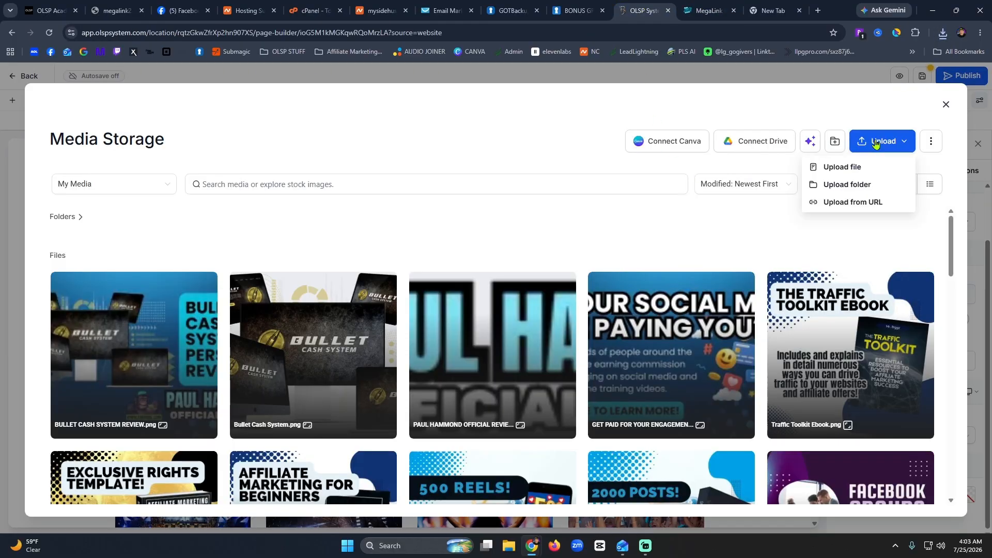
pyautogui.click(848, 168)
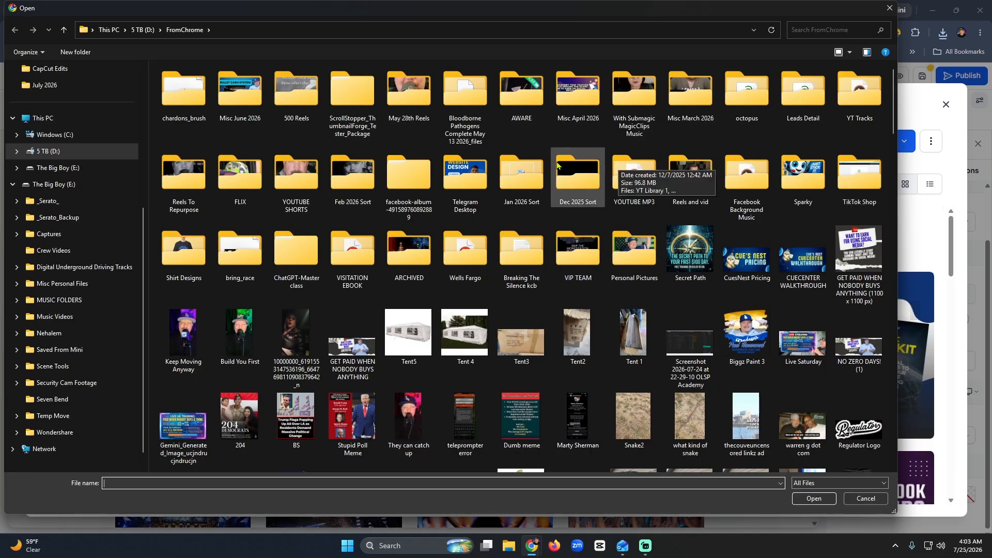
pyautogui.click(690, 249)
pyautogui.click(808, 500)
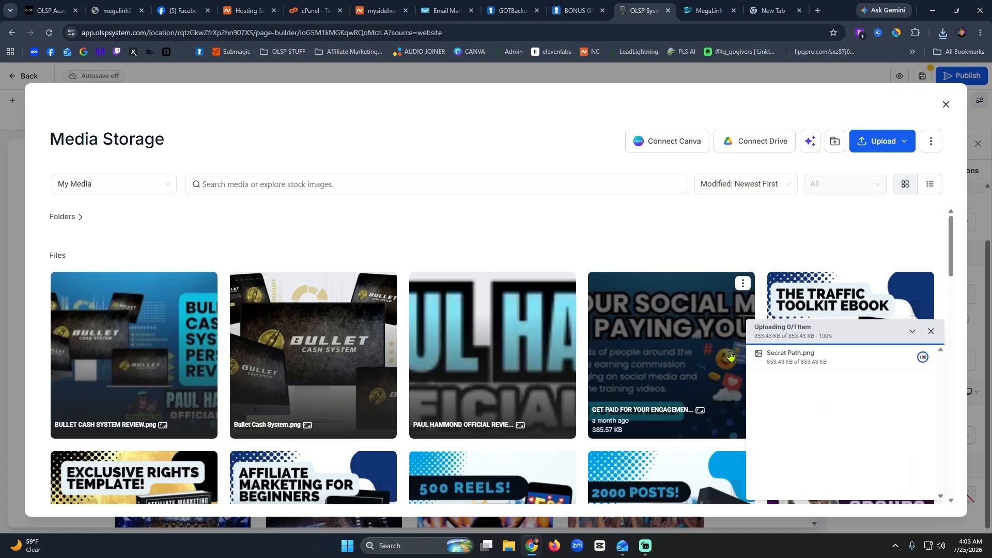
pyautogui.click(153, 350)
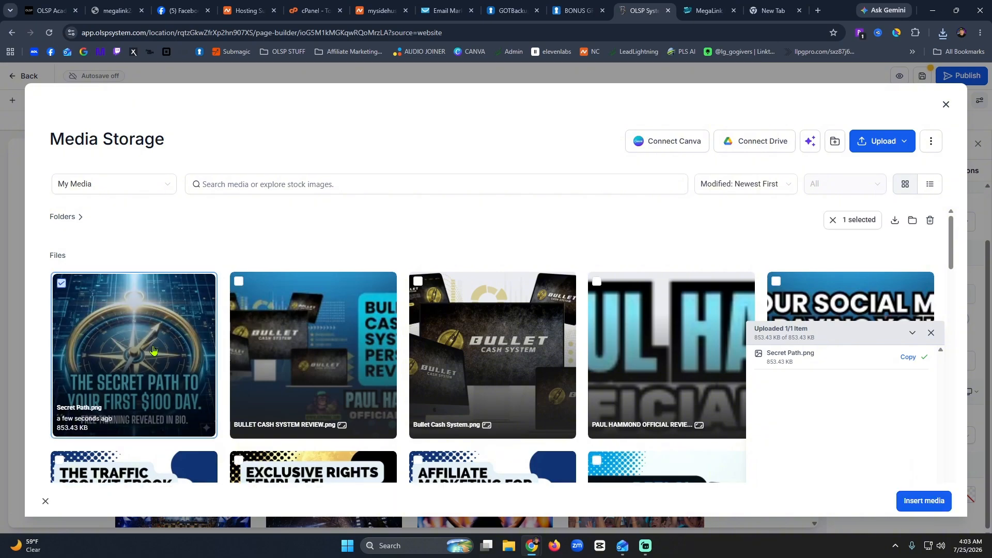
pyautogui.click(928, 502)
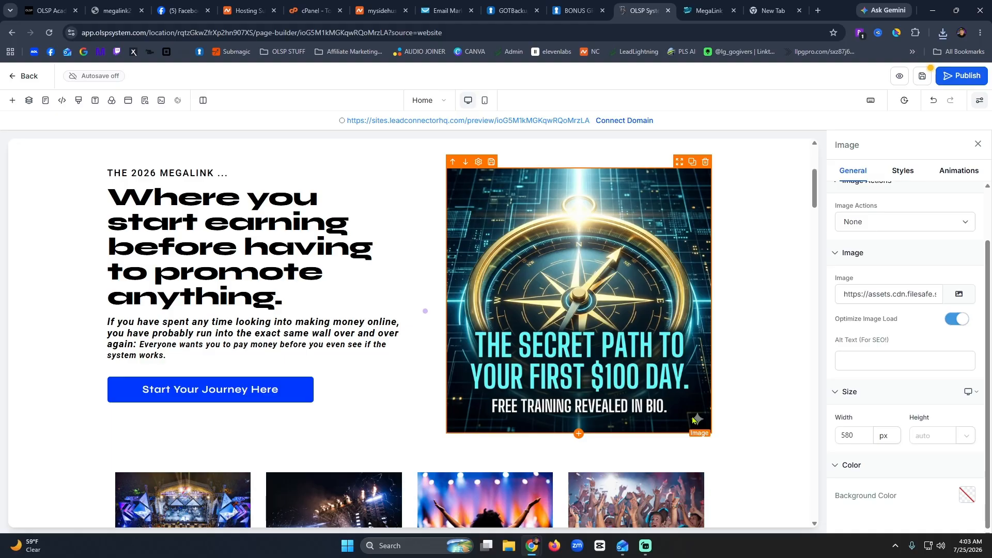
# Delete the first and second concert photos, leaving two in the row beneath the hero.
pyautogui.click(764, 307)
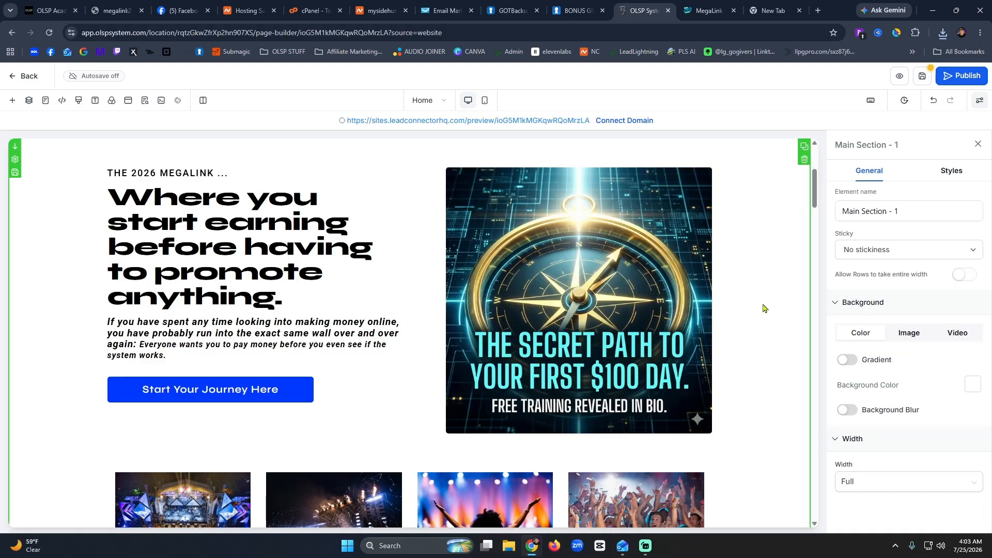
pyautogui.scroll(4, 512, 329)
pyautogui.scroll(-9, 512, 329)
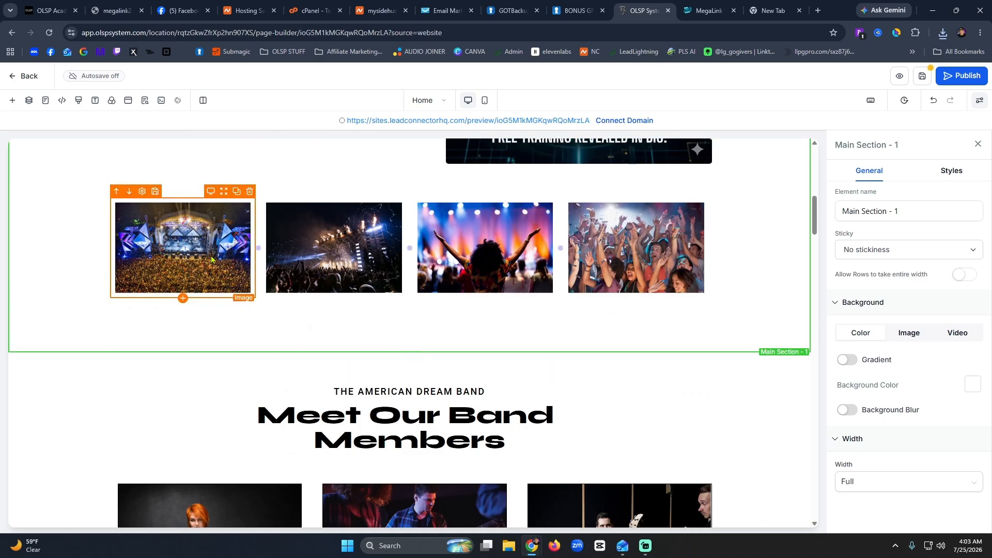
pyautogui.click(211, 259)
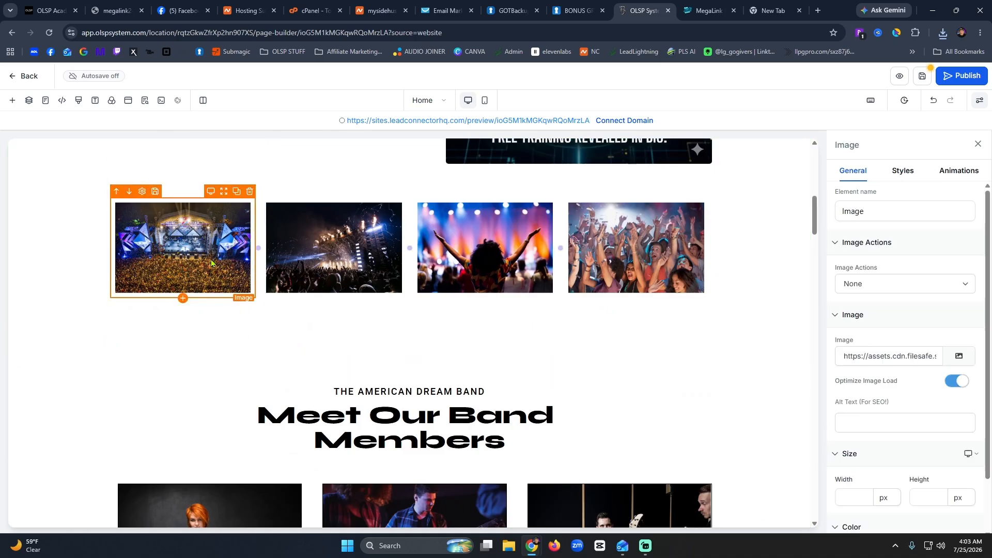
pyautogui.click(249, 191)
pyautogui.click(358, 253)
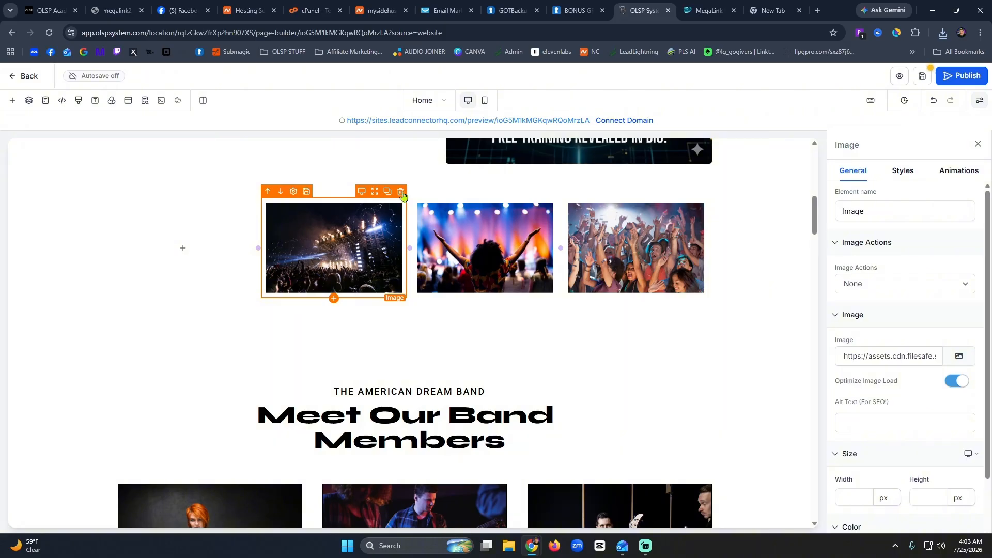
pyautogui.click(400, 192)
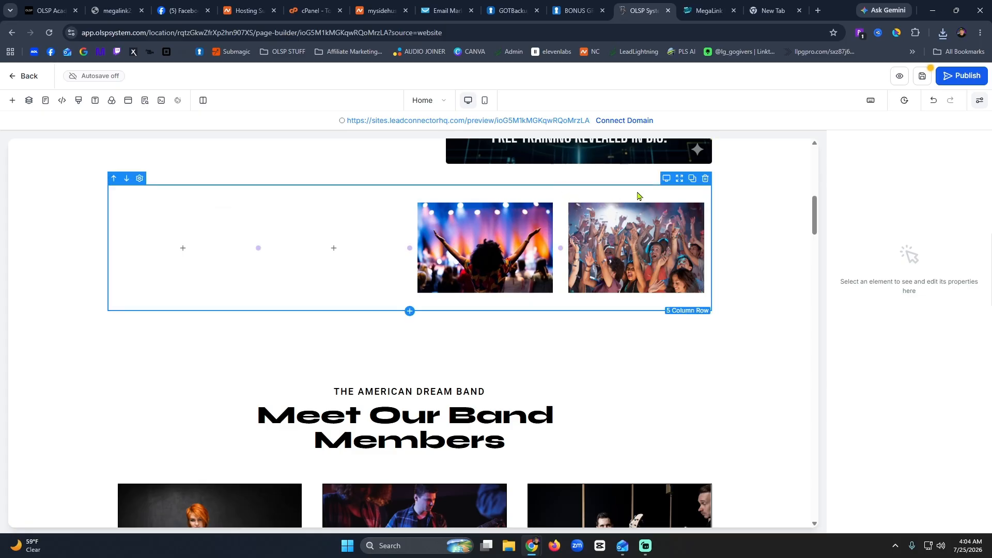
# Delete the leftover 5-column photo row and retype the band subheadline as 'WHAT IS THIS 2026 MEGALINK?'.
pyautogui.click(706, 178)
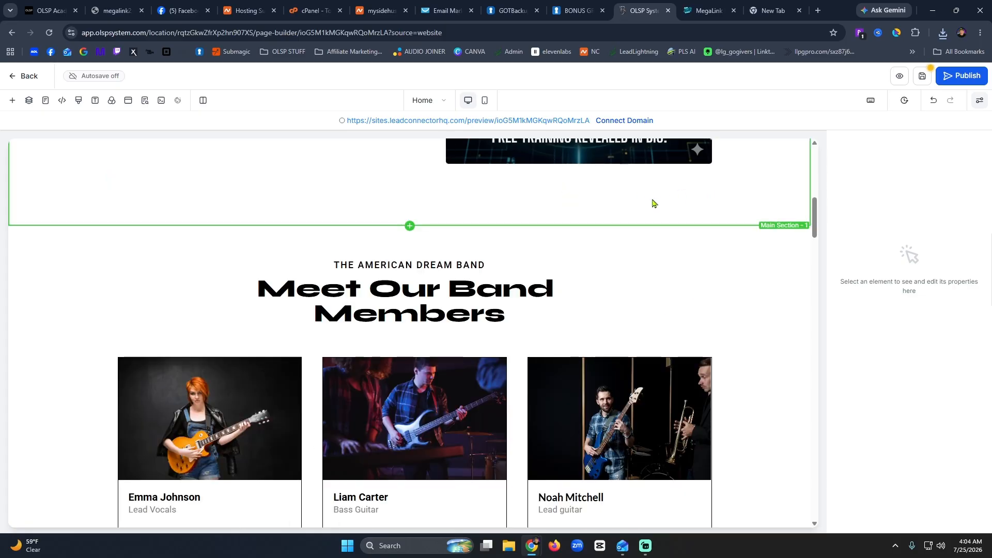
pyautogui.doubleClick(430, 267)
pyautogui.write('WH')
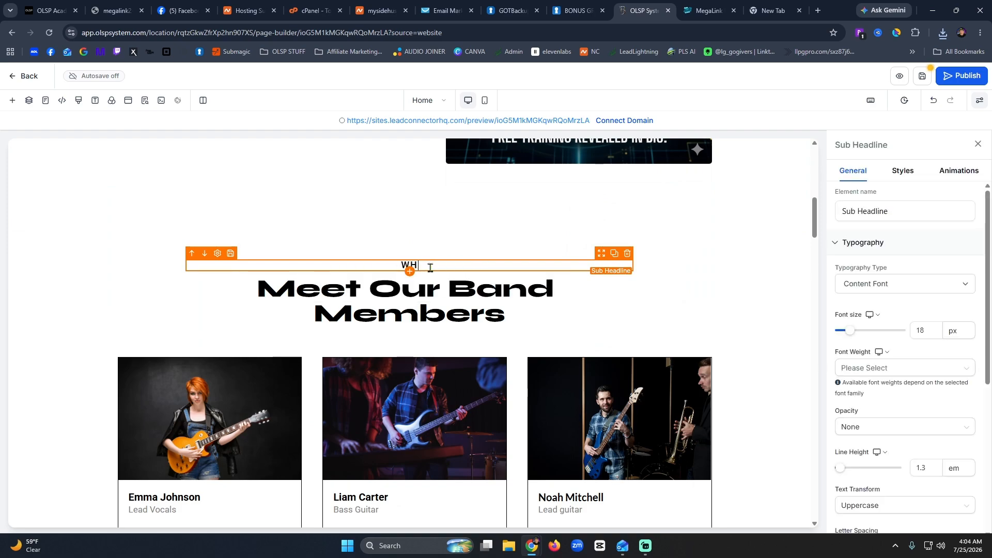
pyautogui.write('AT IS THIS 2026 MEGALINK?')
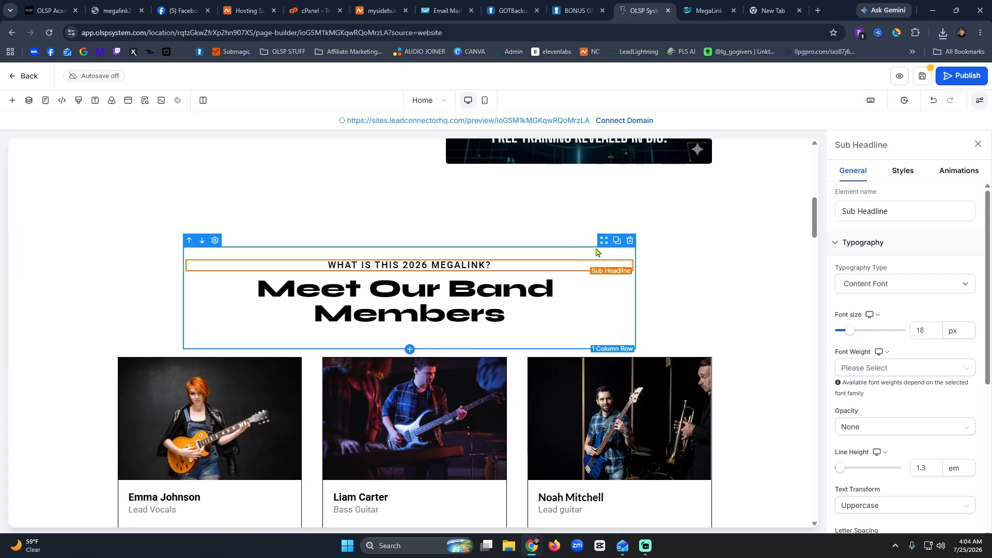
pyautogui.click(710, 8)
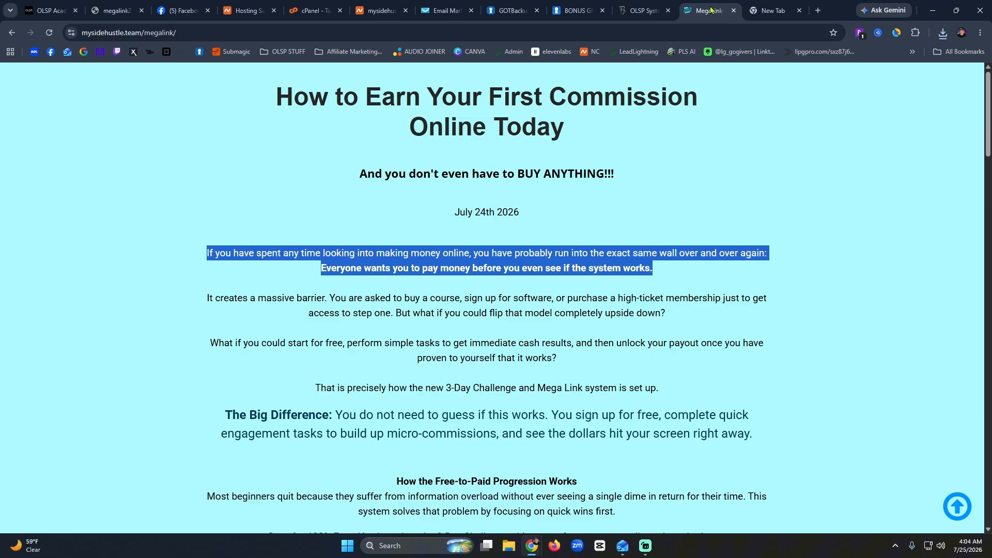
# Select the article title 'How to Earn Your First Commission Online Today' for copying.
pyautogui.click(637, 344)
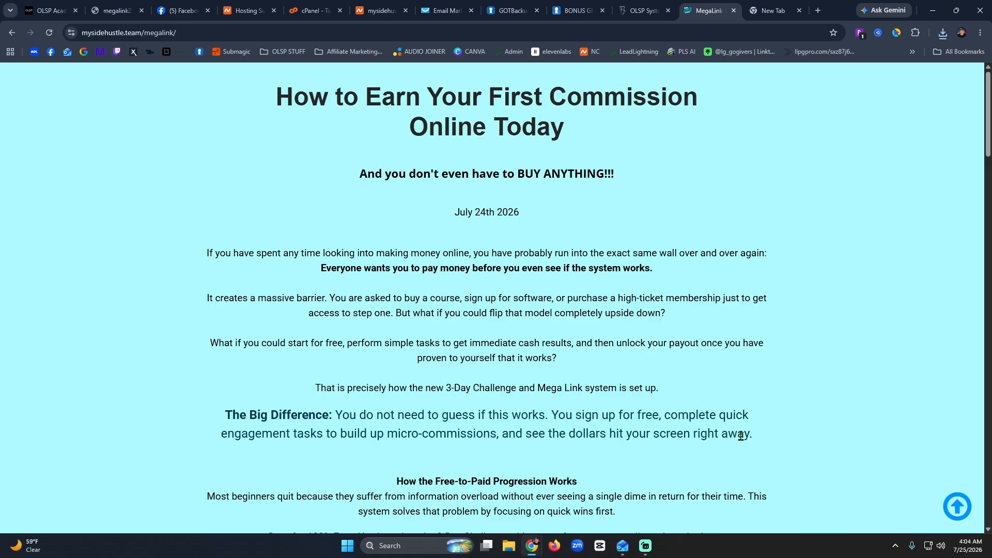
pyautogui.moveTo(566, 128); pyautogui.dragTo(266, 99)
pyautogui.hotkey('ctrl', 'c')
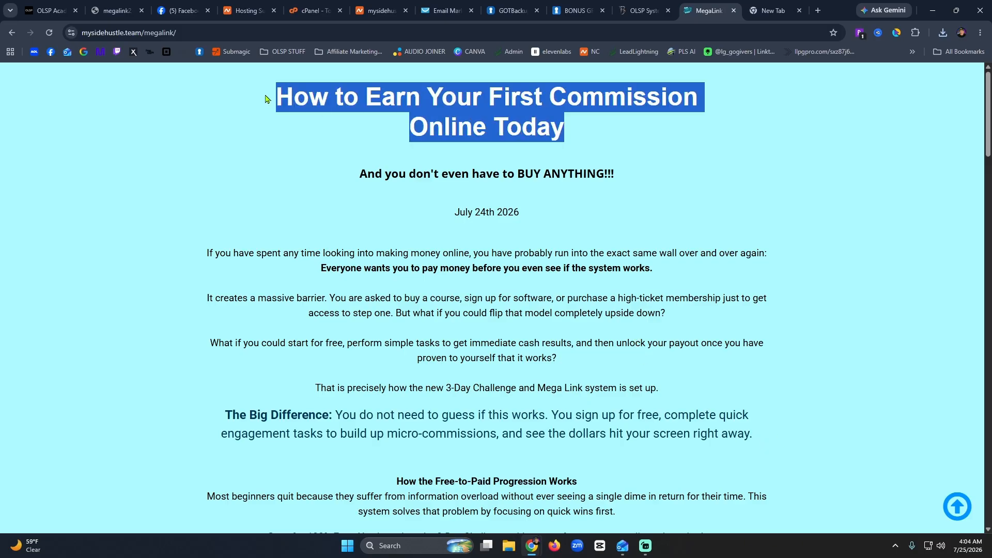
# Paste the copied article title over the 'Meet Our Band Members' headline.
pyautogui.click(643, 11)
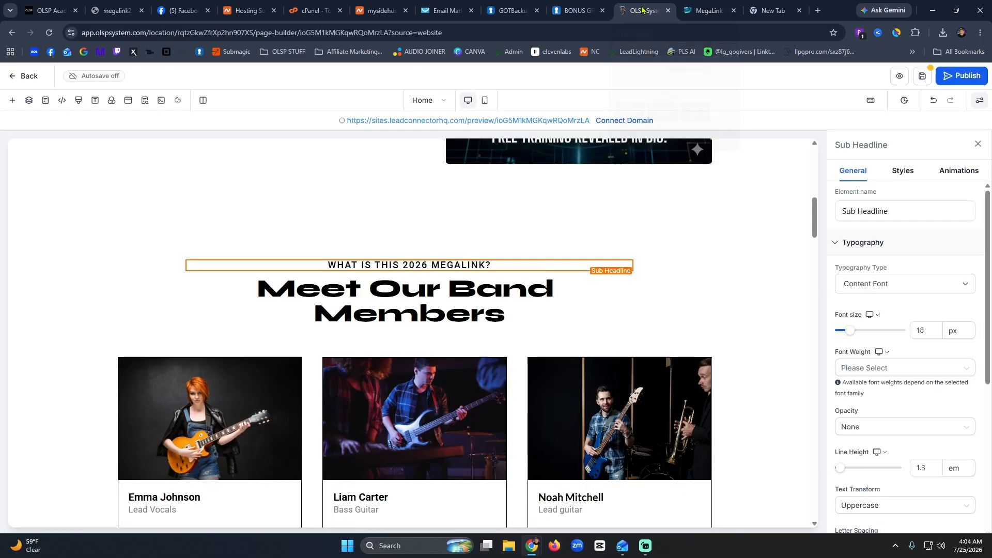
pyautogui.tripleClick(410, 306)
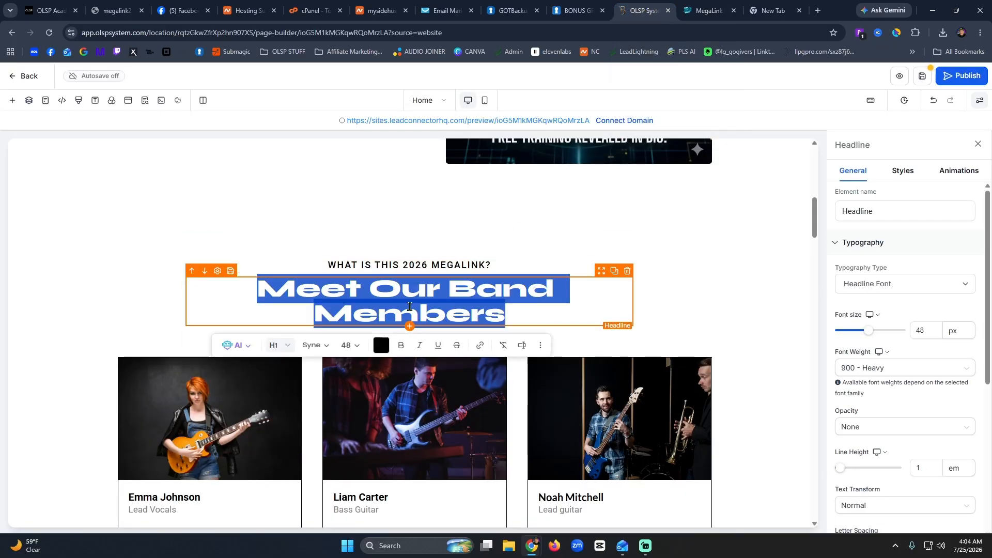
pyautogui.hotkey('ctrl', 'v')
pyautogui.scroll(-5, 656, 373)
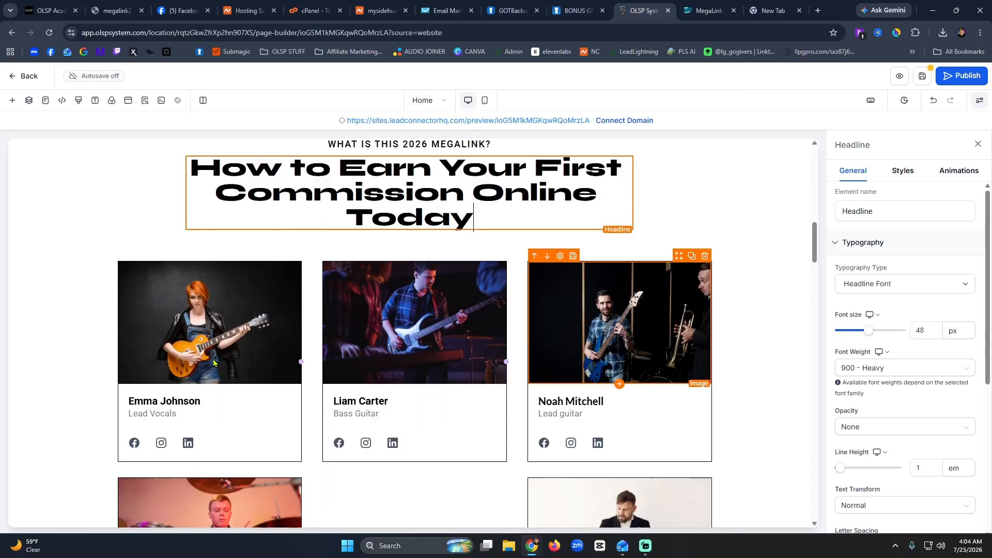
pyautogui.click(277, 211)
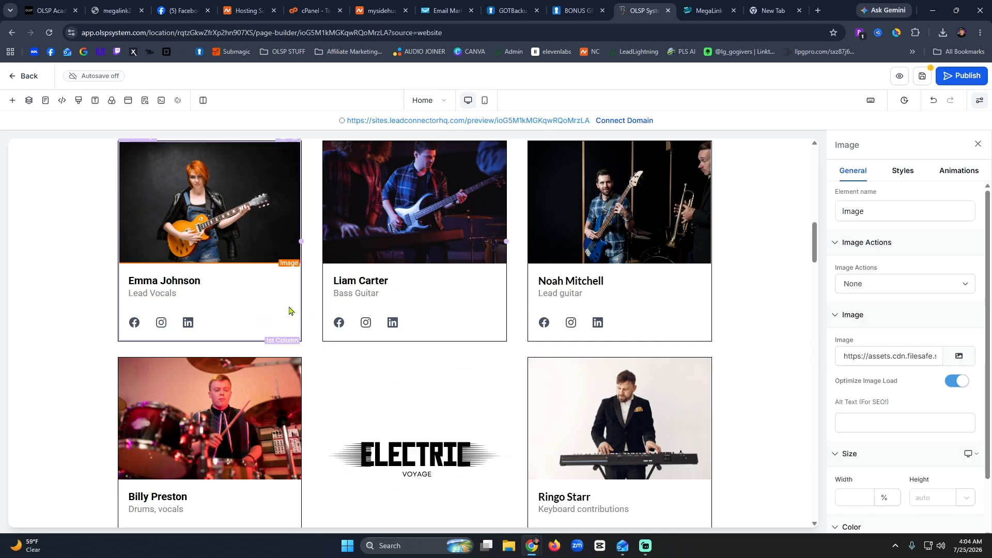
# Delete the social icon rows from all five member cards, including bass, lead guitar, drums and keyboard.
pyautogui.click(293, 313)
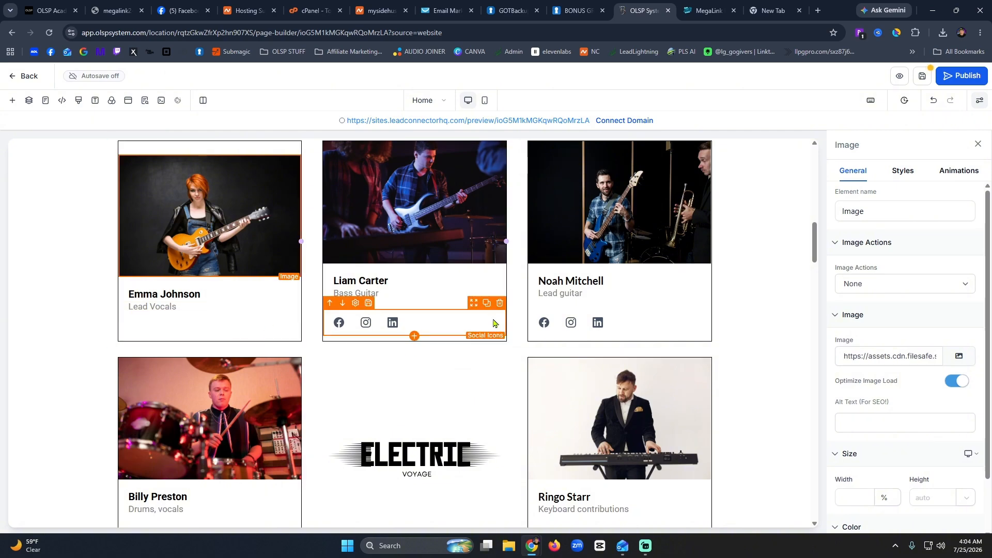
pyautogui.click(499, 304)
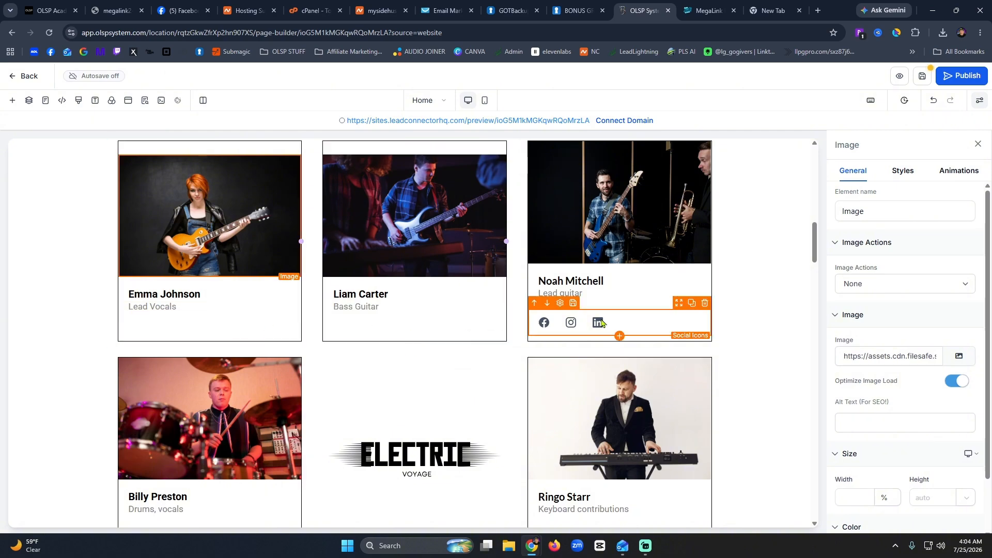
pyautogui.click(703, 305)
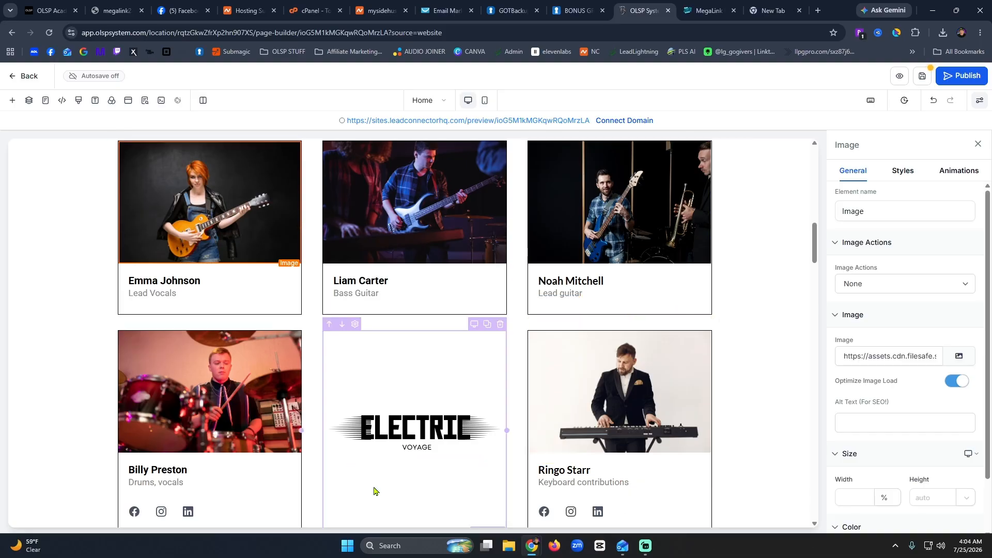
pyautogui.click(294, 494)
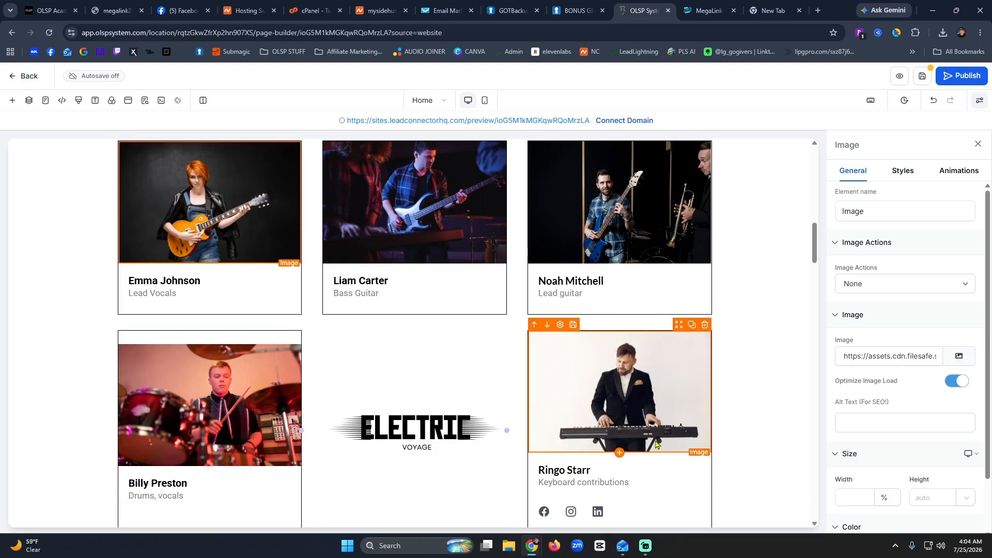
pyautogui.scroll(-5, 656, 444)
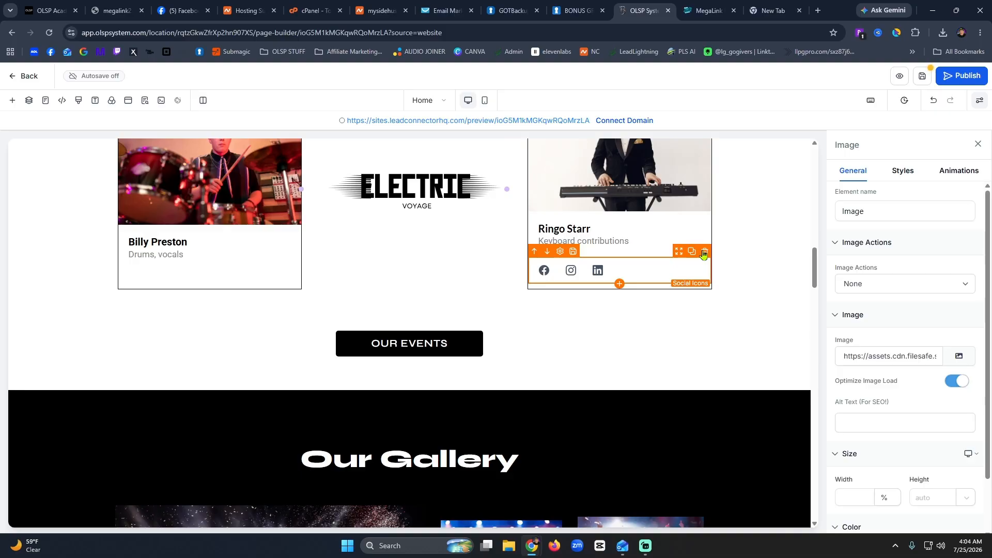
pyautogui.click(704, 253)
pyautogui.scroll(5, 265, 339)
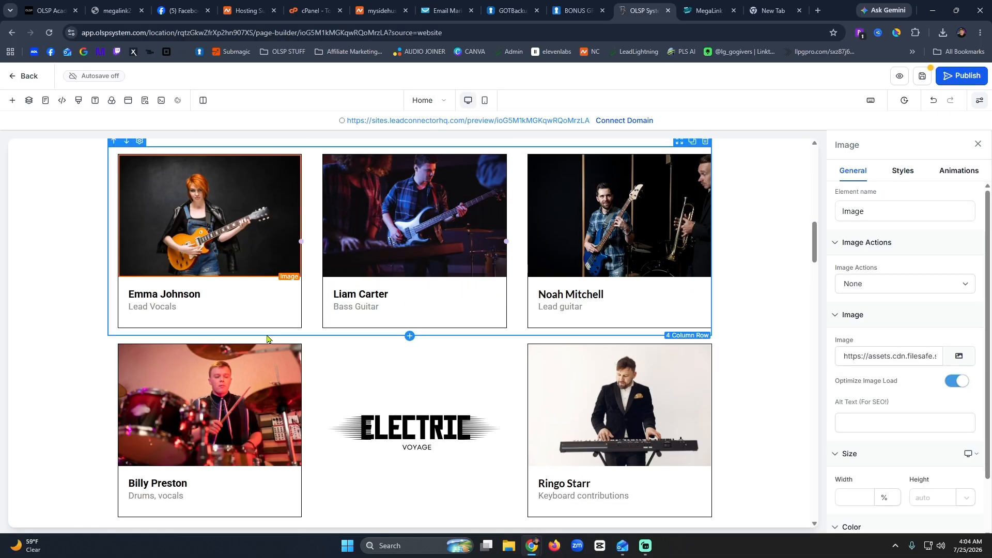
pyautogui.scroll(5, 185, 292)
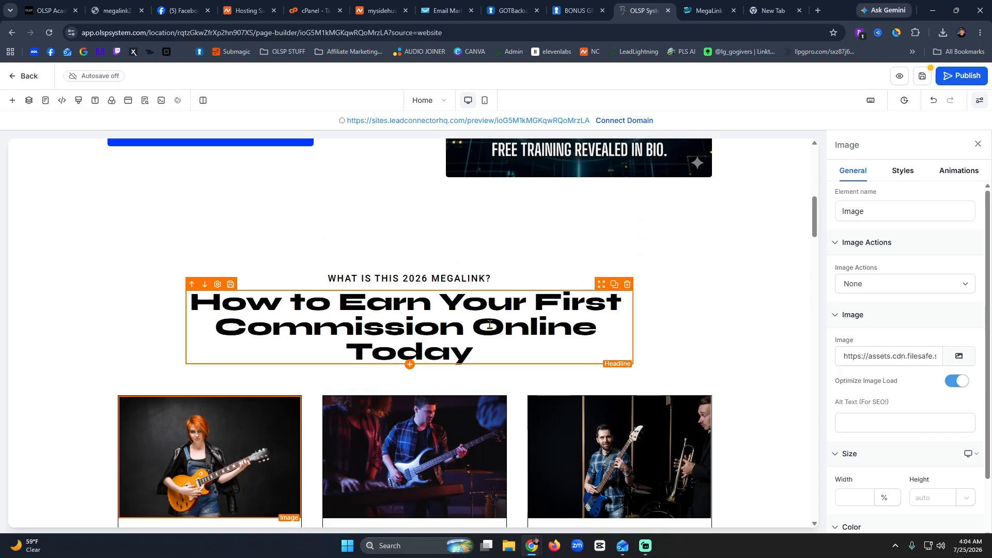
# Drag the 'WHAT IS THIS 2026 MEGALINK?' sub-headline into a new section of its own.
pyautogui.scroll(-5, 490, 325)
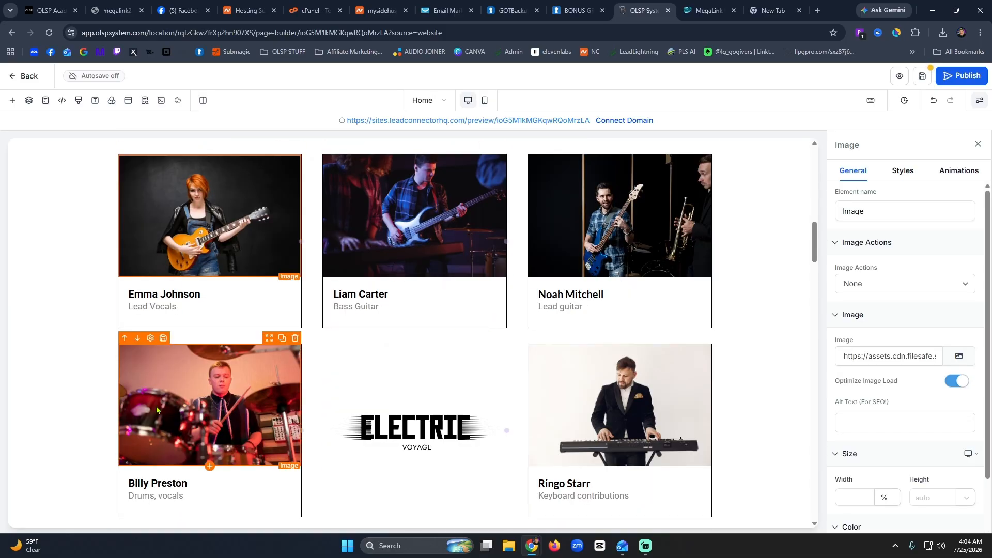
pyautogui.scroll(10, 285, 400)
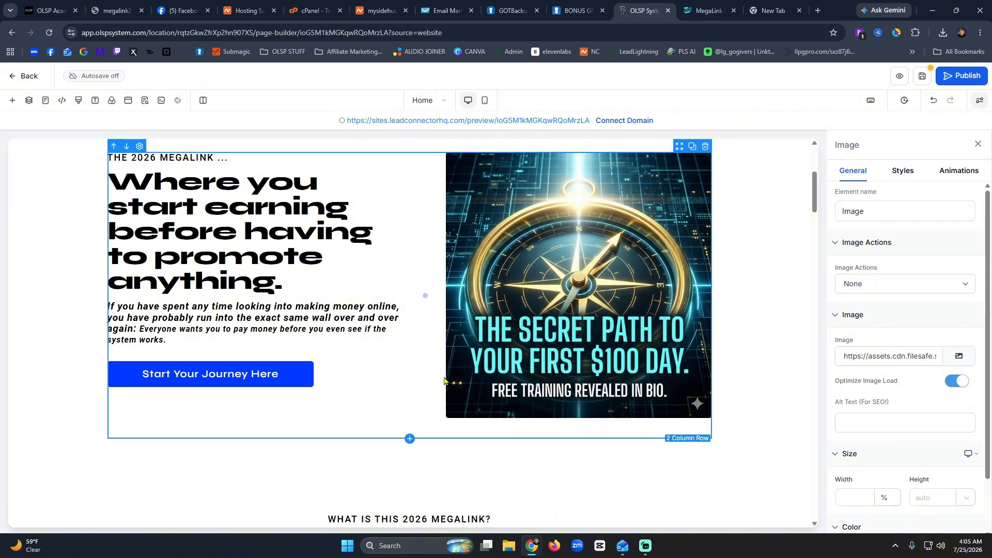
pyautogui.scroll(-5, 443, 380)
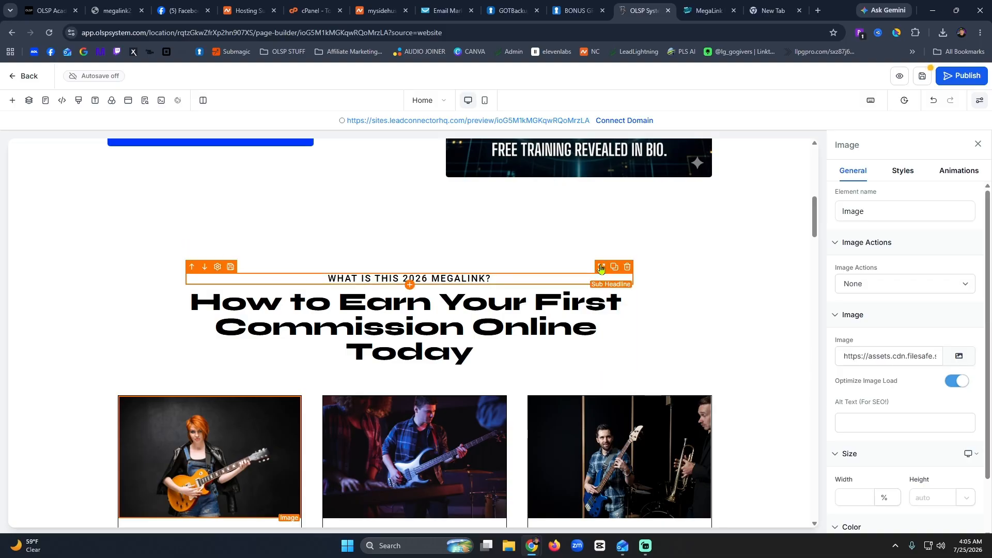
pyautogui.moveTo(601, 266); pyautogui.dragTo(544, 438)
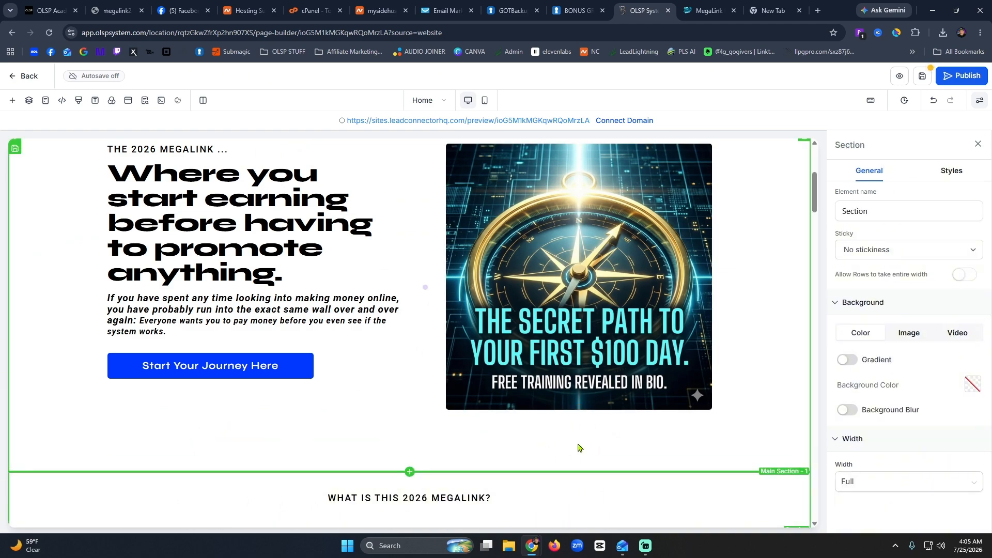
# Move the commission headline into the sub-headline's section, leaving an empty row below for new elements.
pyautogui.scroll(-4, 580, 447)
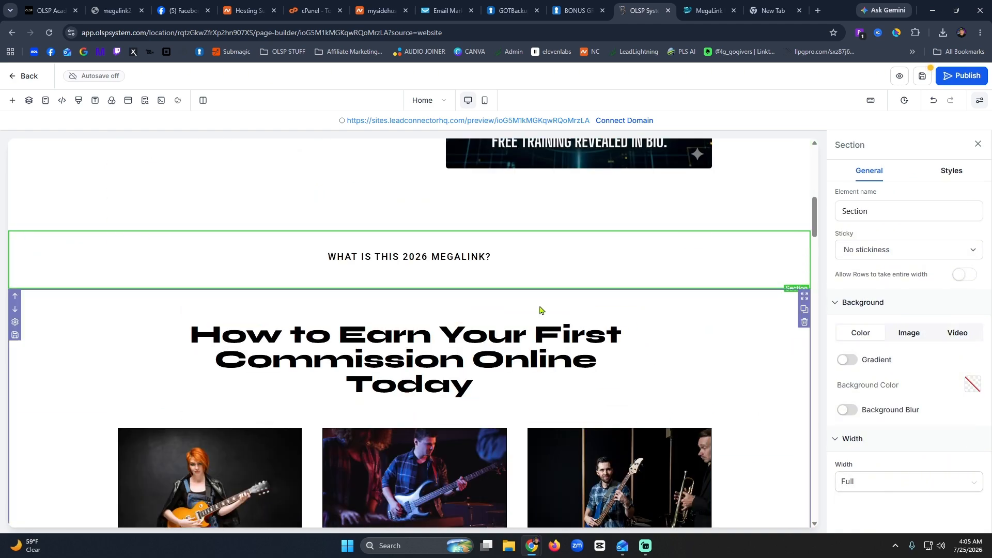
pyautogui.moveTo(605, 323); pyautogui.dragTo(653, 302)
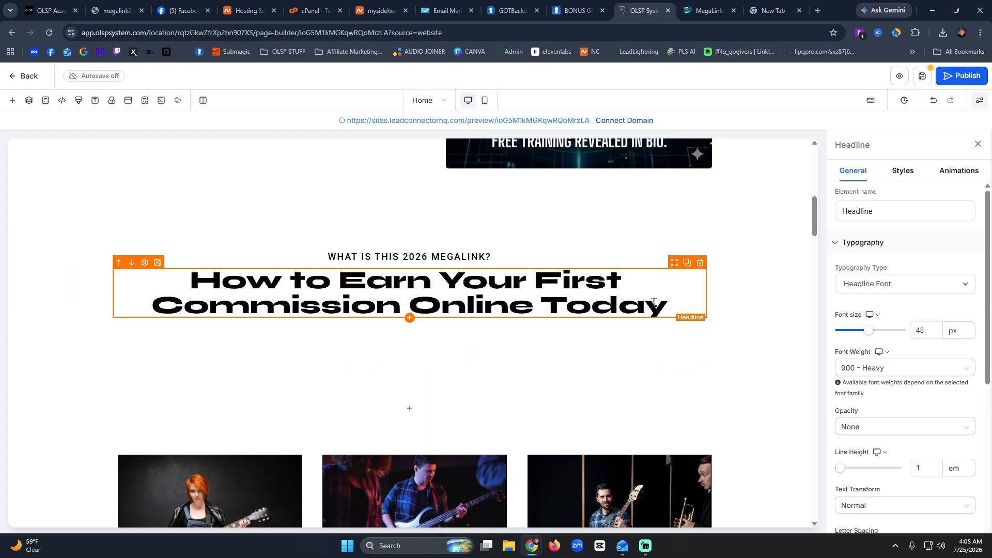
pyautogui.scroll(4, 509, 326)
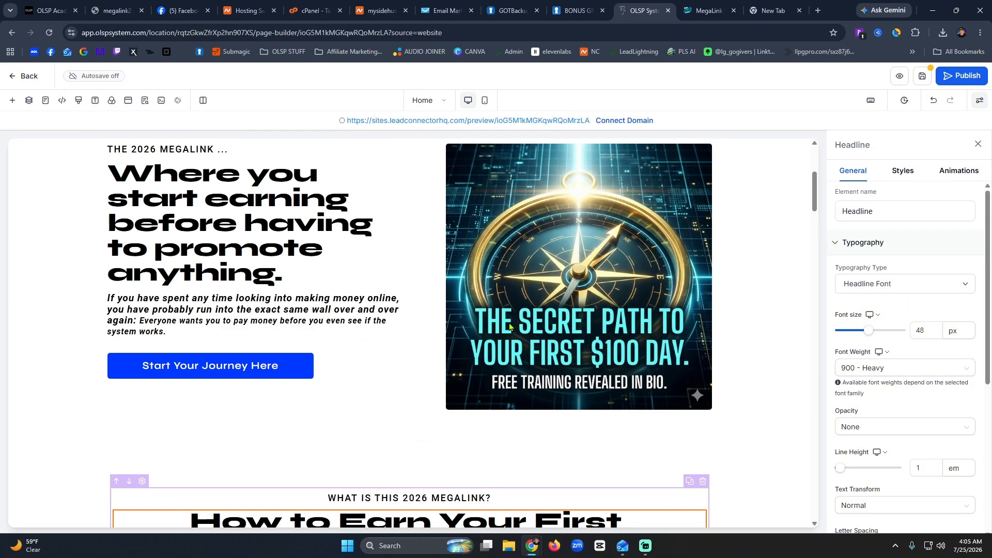
pyautogui.scroll(-9, 509, 325)
pyautogui.scroll(4, 509, 325)
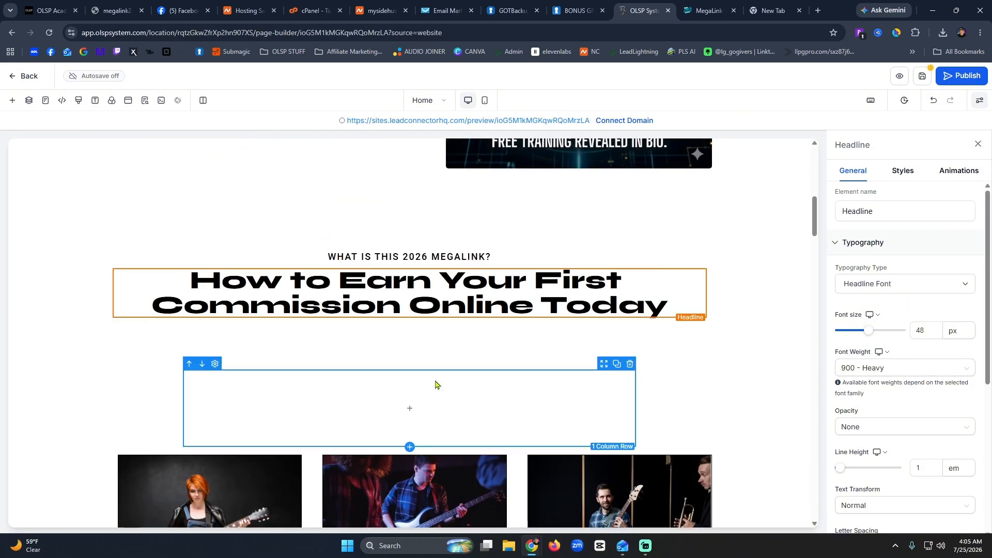
pyautogui.click(413, 410)
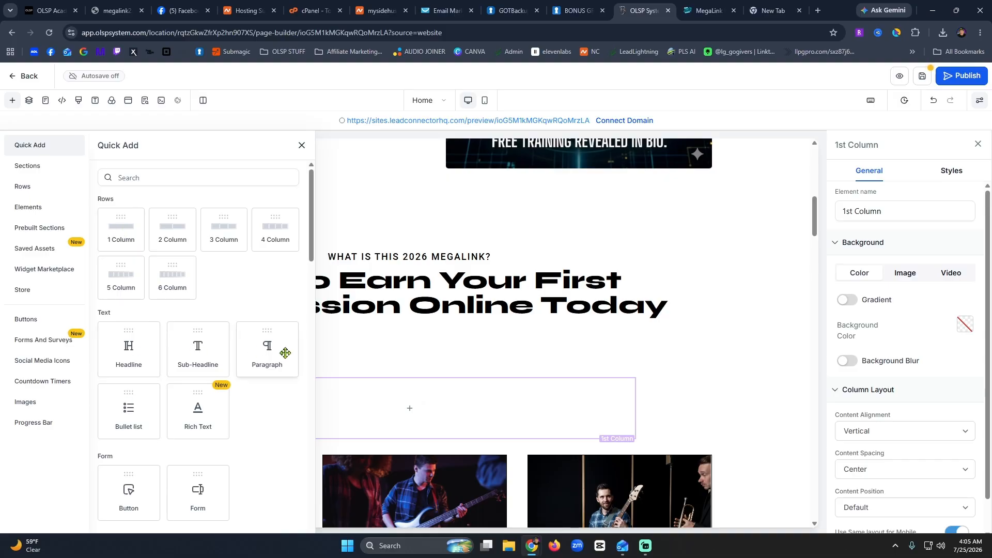
# Add a placeholder Sub-Headline block to the empty row, restoring the accidentally deleted headline section.
pyautogui.click(208, 342)
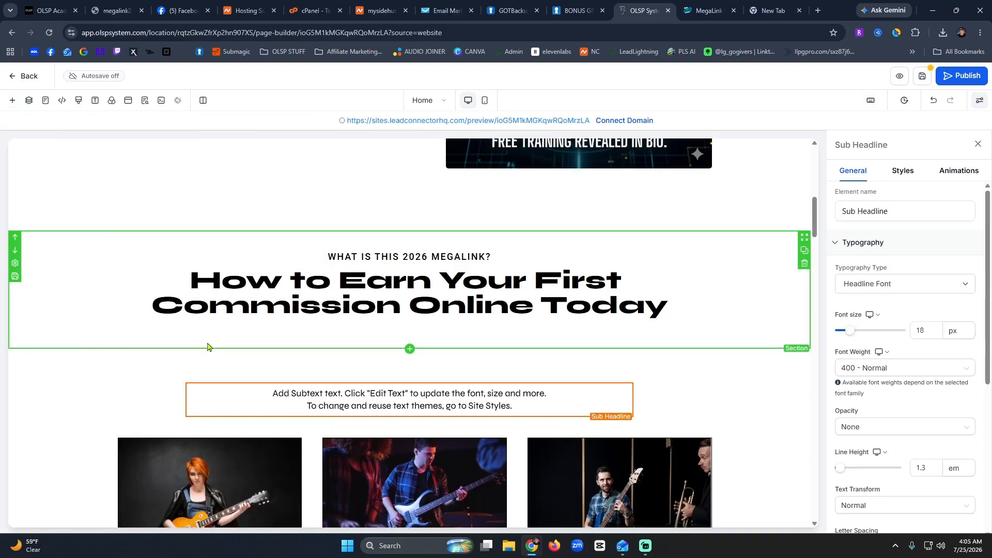
pyautogui.click(222, 338)
pyautogui.press('Delete')
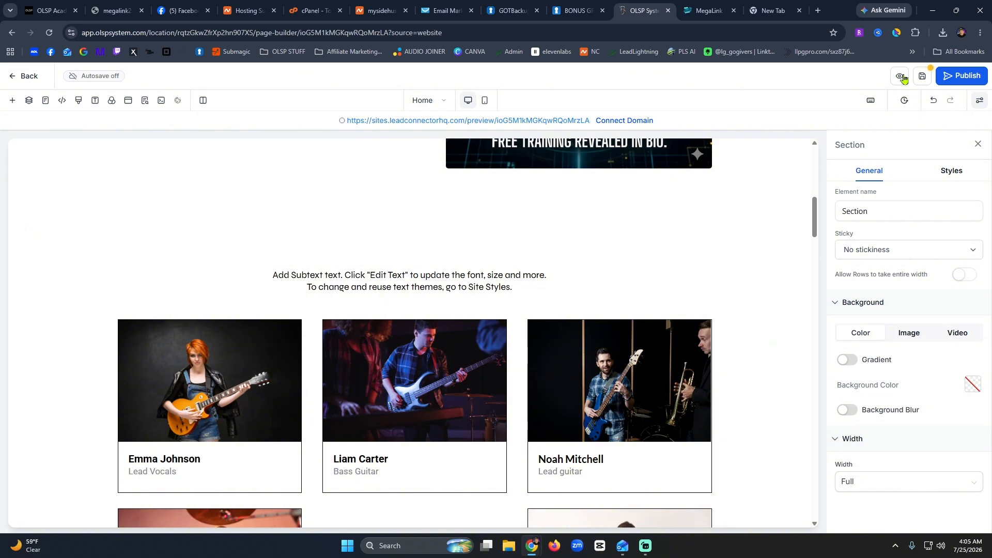
pyautogui.click(934, 99)
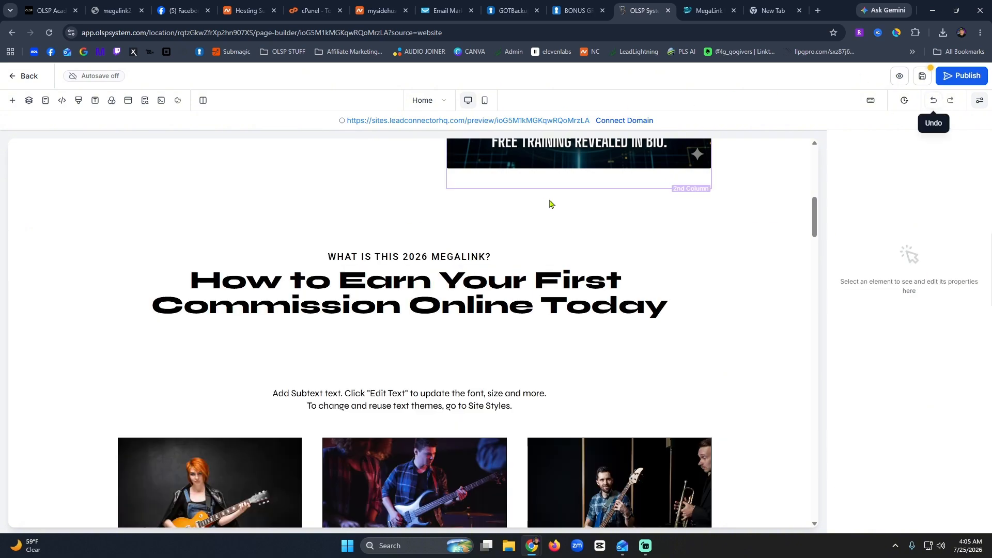
# Move the placeholder subtext into the headline's column, directly beneath the commission headline.
pyautogui.click(409, 404)
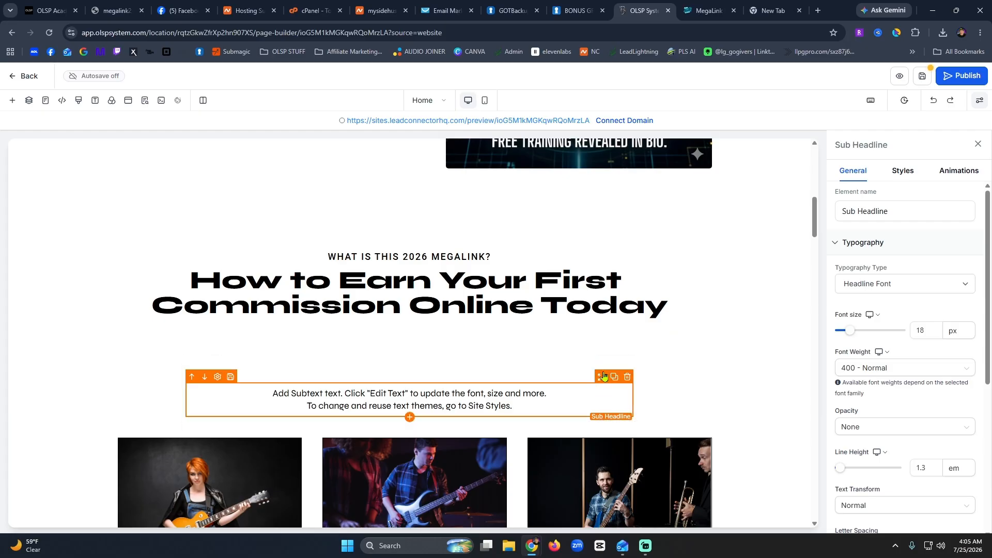
pyautogui.moveTo(602, 369); pyautogui.dragTo(586, 332)
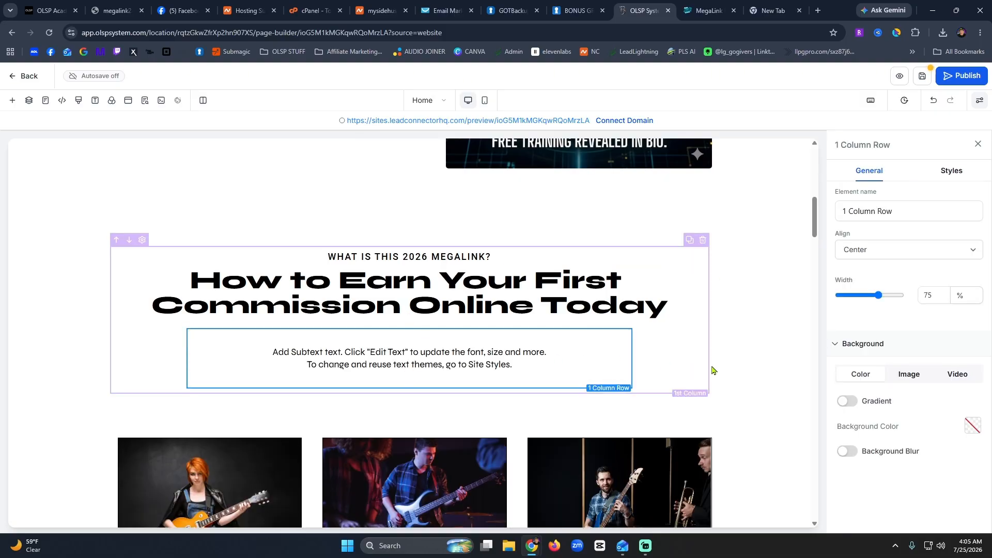
pyautogui.click(754, 366)
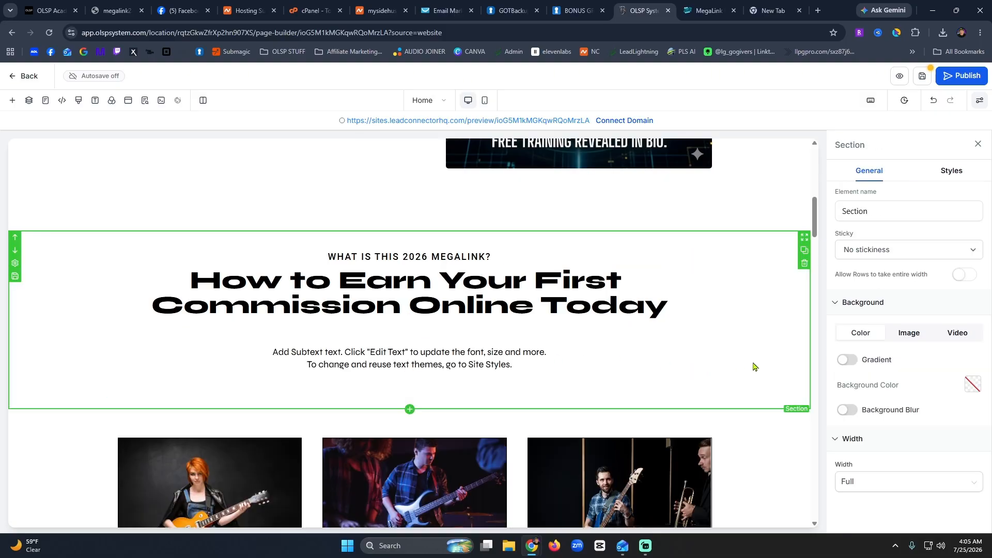
pyautogui.click(669, 361)
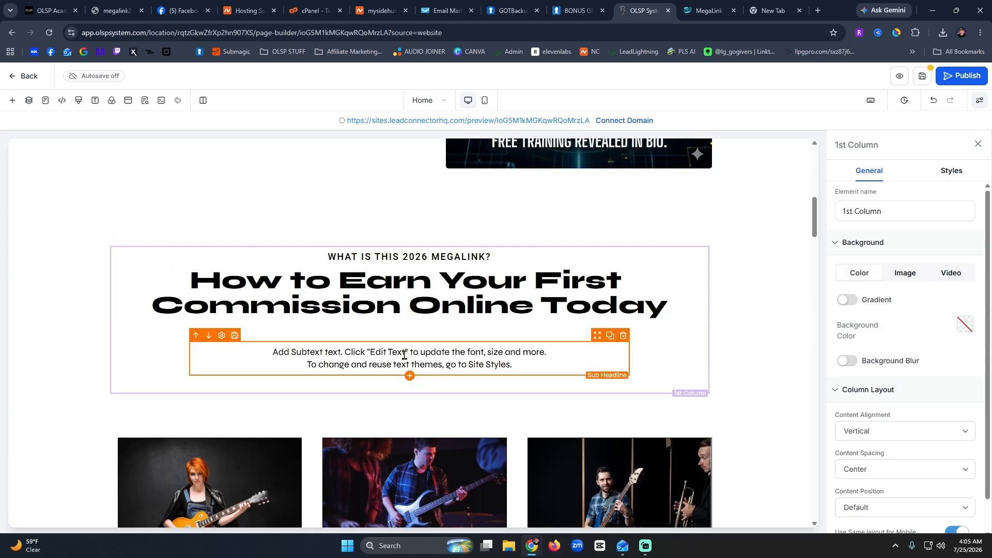
pyautogui.click(699, 8)
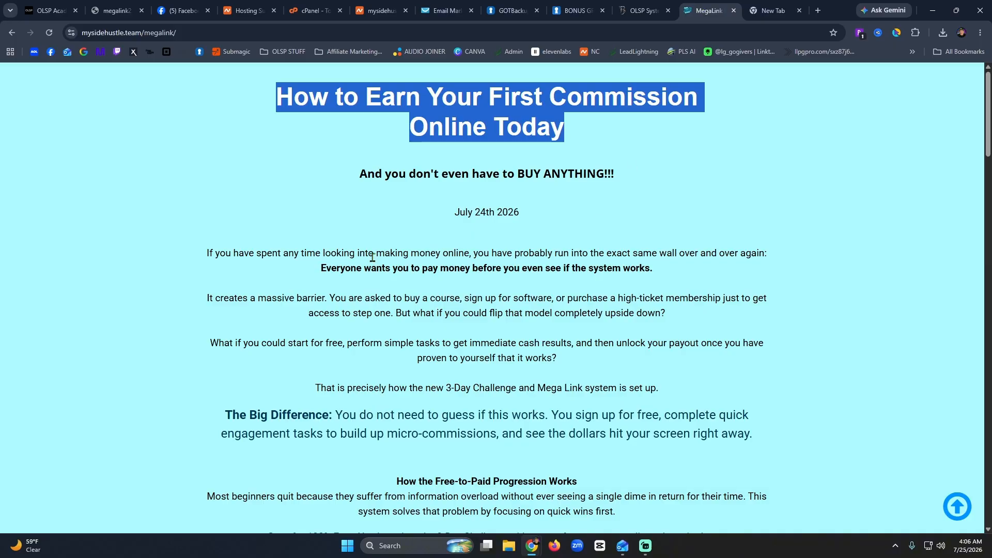
# Copy the article's opening paragraphs up to and including 'The Big Difference' paragraph.
pyautogui.moveTo(203, 253); pyautogui.dragTo(779, 435)
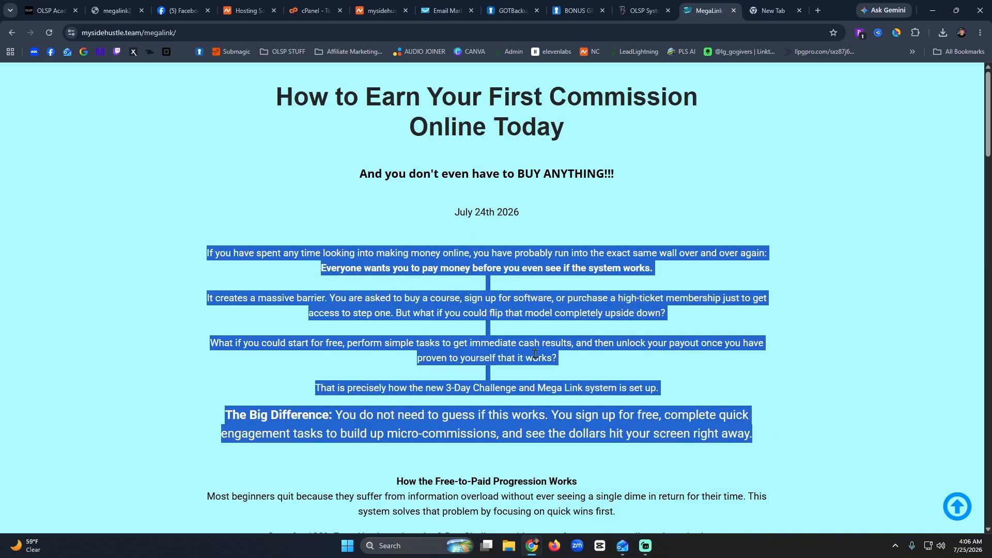
pyautogui.click(649, 402)
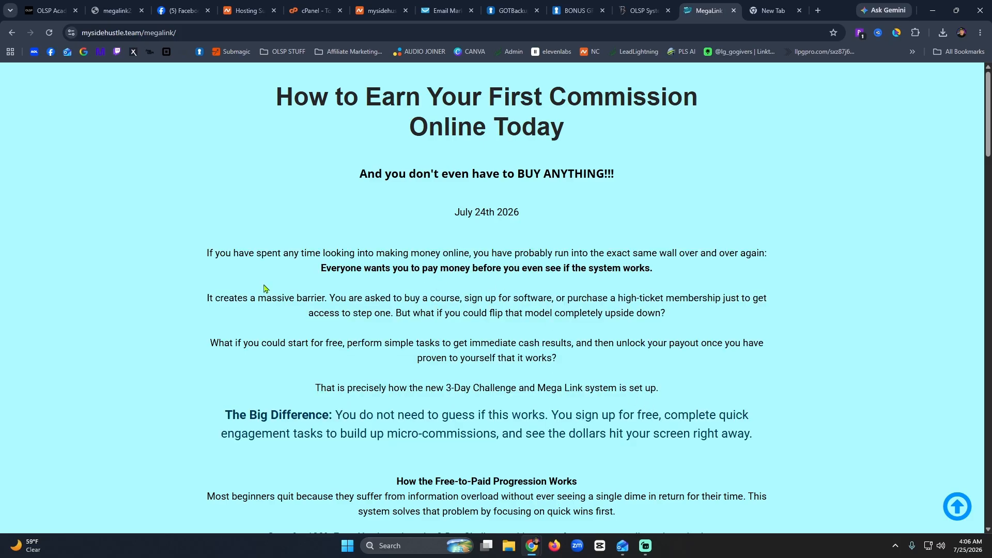
pyautogui.moveTo(204, 258); pyautogui.dragTo(763, 434)
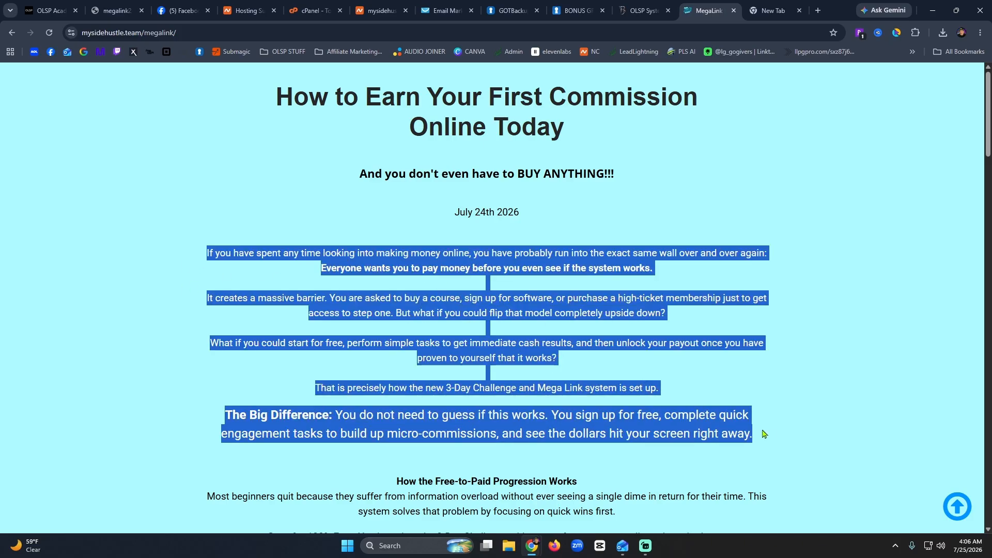
pyautogui.rightClick(520, 278)
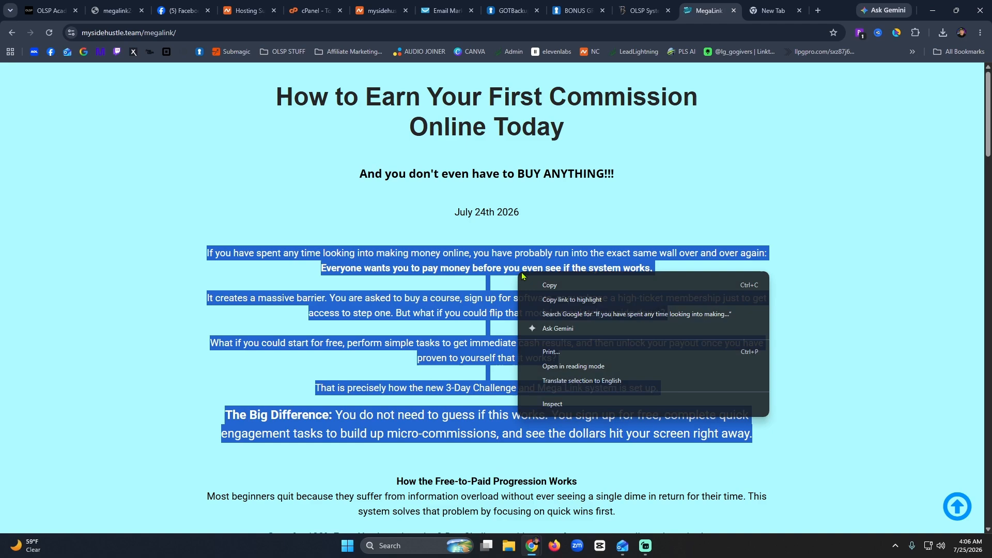
pyautogui.click(549, 286)
pyautogui.click(644, 10)
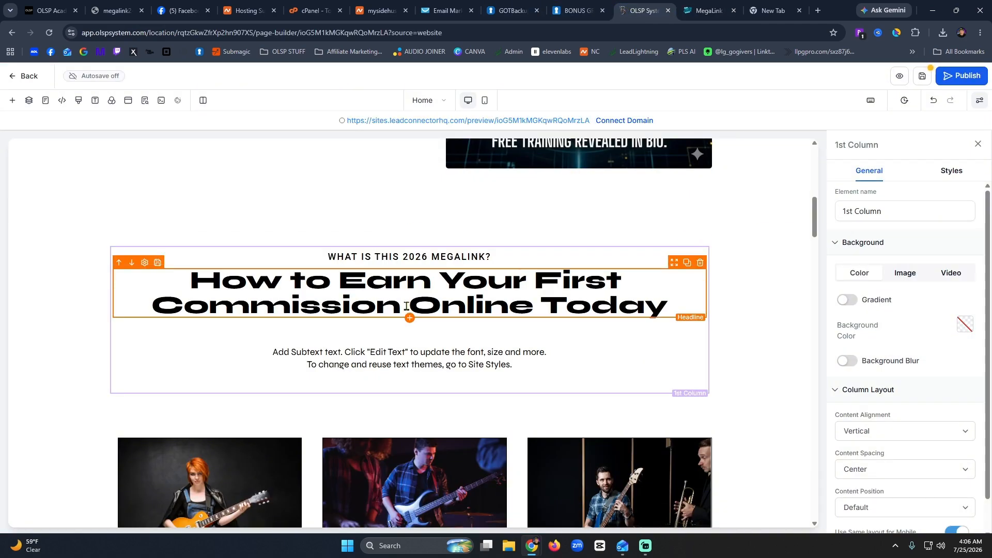
# Paste the copied article intro over the placeholder subtext and delete the extra blank lines.
pyautogui.tripleClick(391, 358)
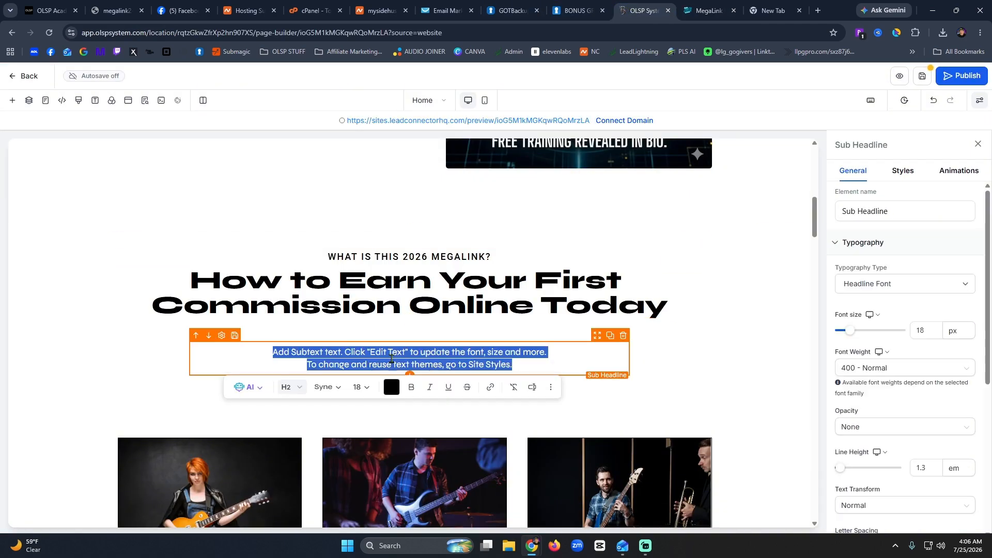
pyautogui.hotkey('ctrl', 'v')
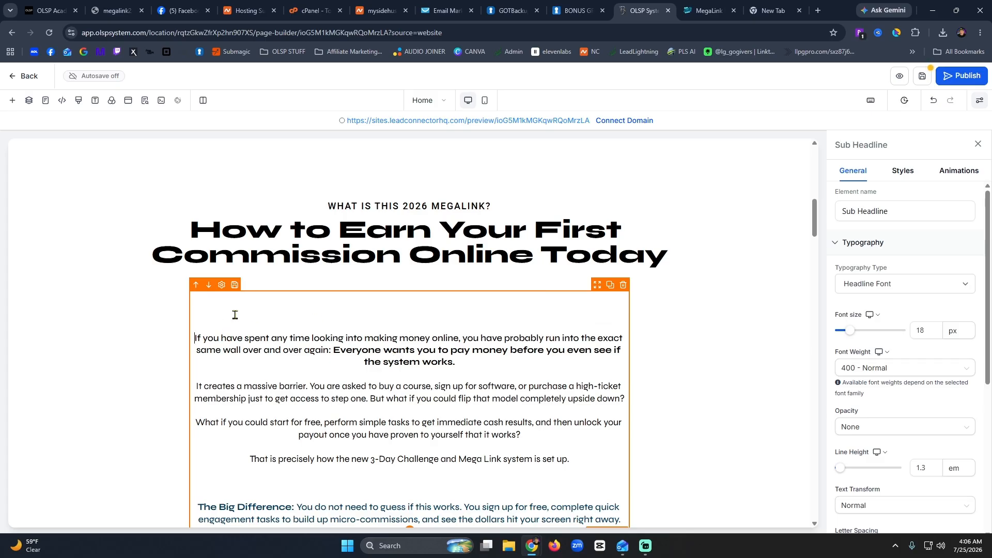
pyautogui.press('BackSpace')
pyautogui.press('BackSpace')
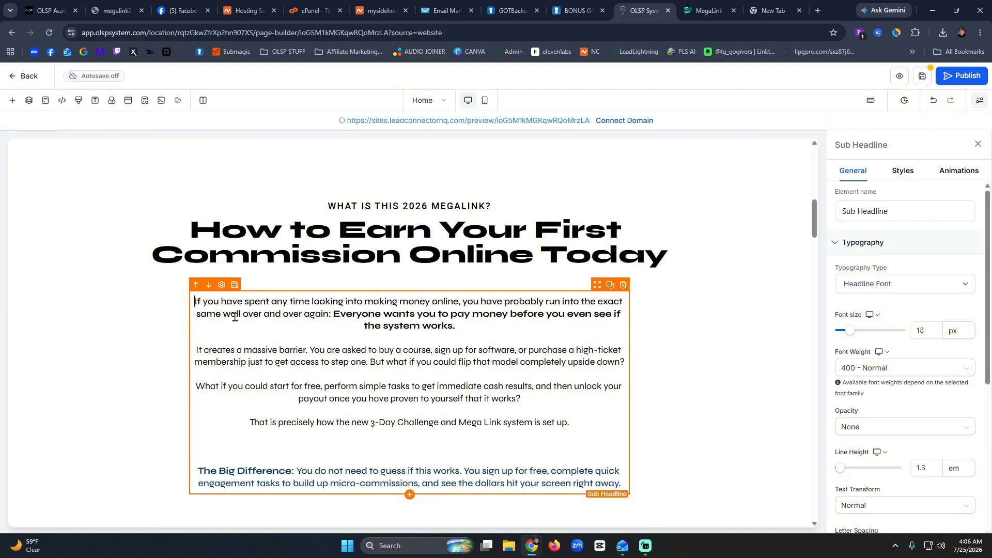
pyautogui.click(405, 453)
pyautogui.press('BackSpace')
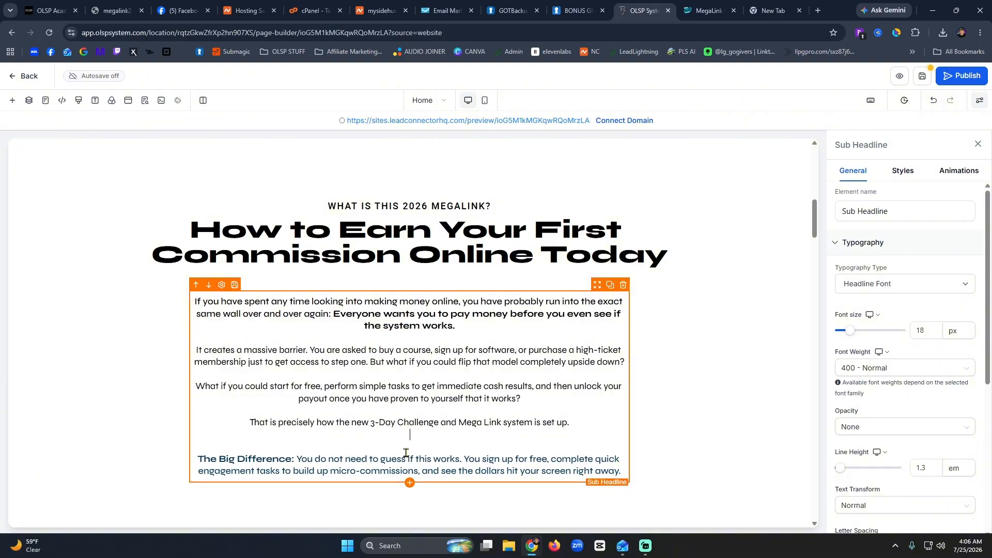
pyautogui.press('BackSpace')
pyautogui.click(666, 406)
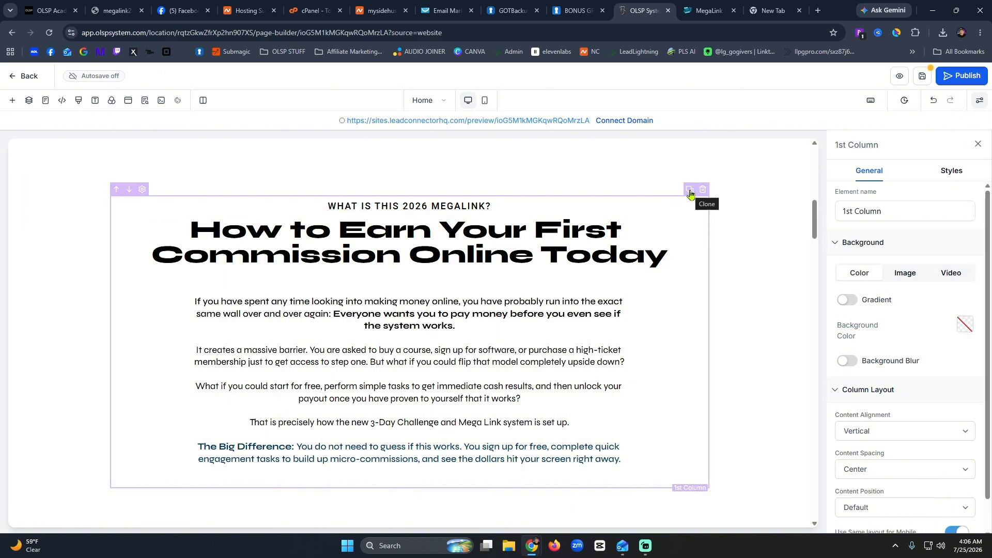
# Clone the MegaLink column and move the right copy's Sub Headline below its headline.
pyautogui.click(690, 190)
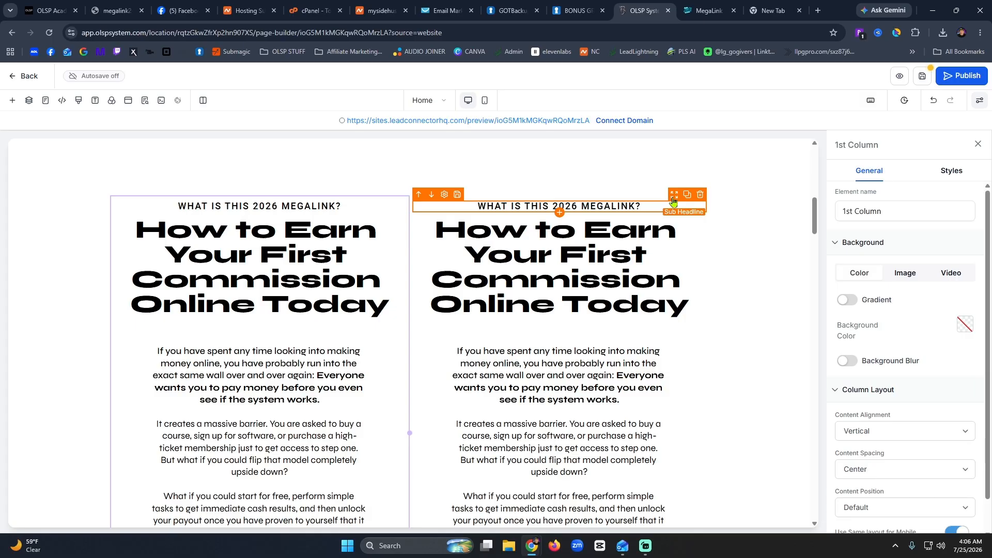
pyautogui.moveTo(676, 198); pyautogui.dragTo(644, 209)
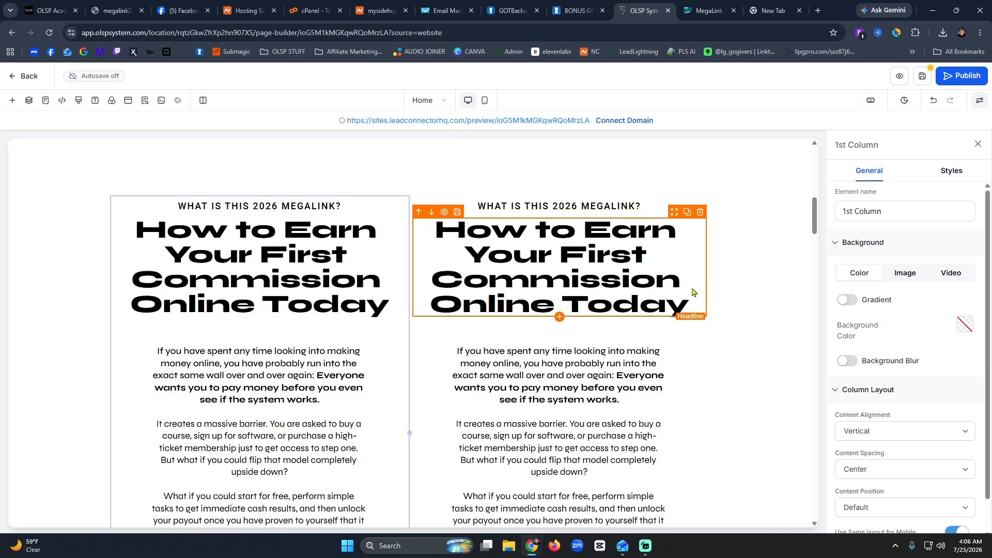
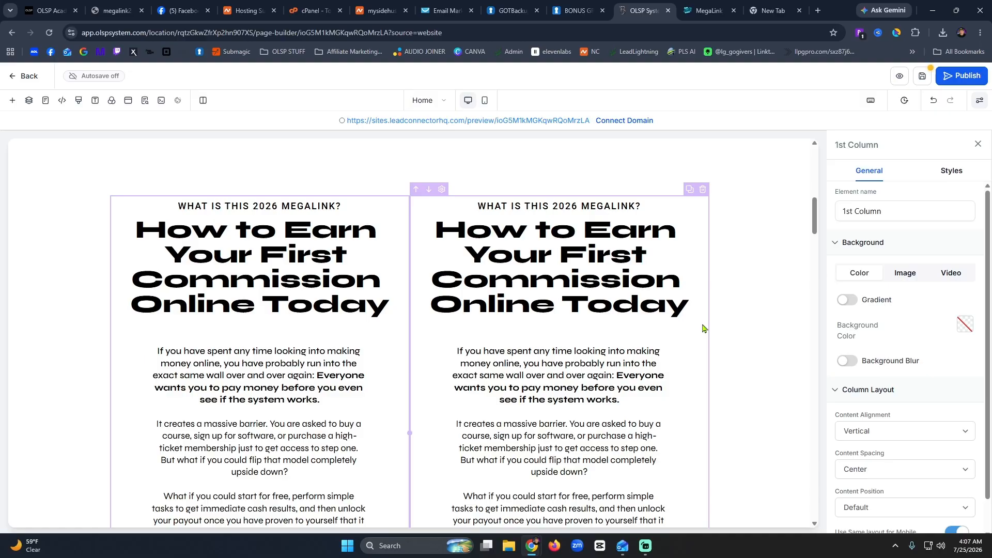
# Move the right column's sub headline and headline into the left column.
pyautogui.scroll(-5, 702, 328)
pyautogui.scroll(5, 702, 328)
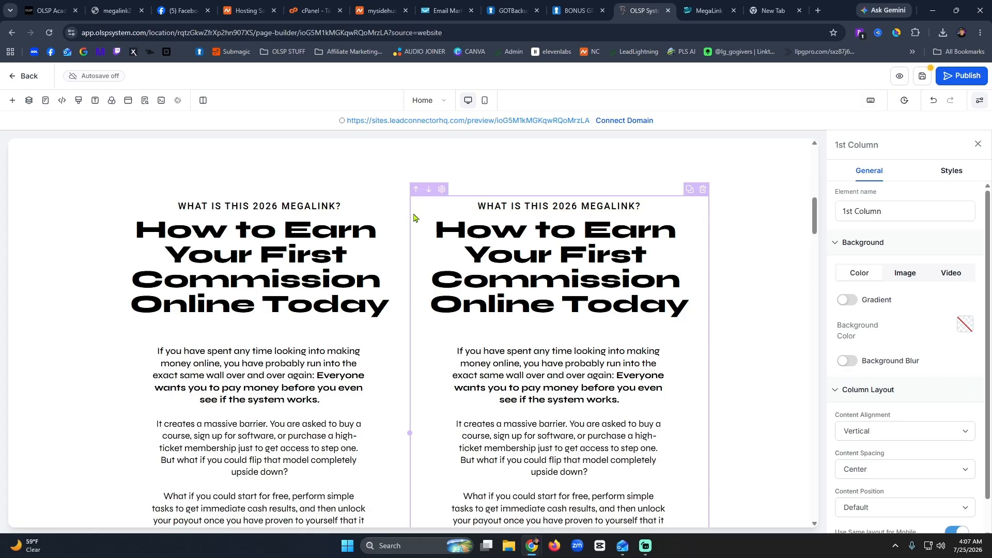
pyautogui.click(620, 209)
pyautogui.click(622, 286)
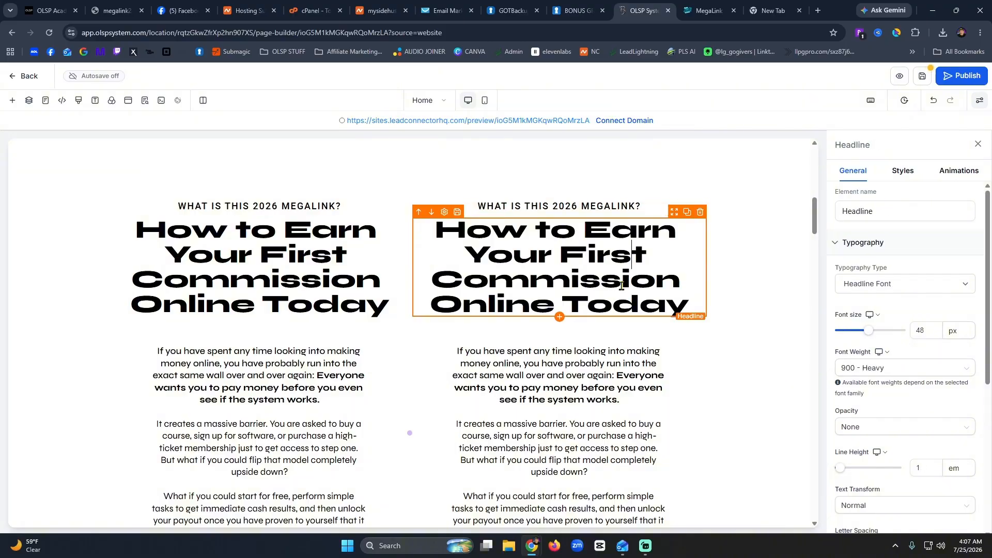
pyautogui.click(653, 207)
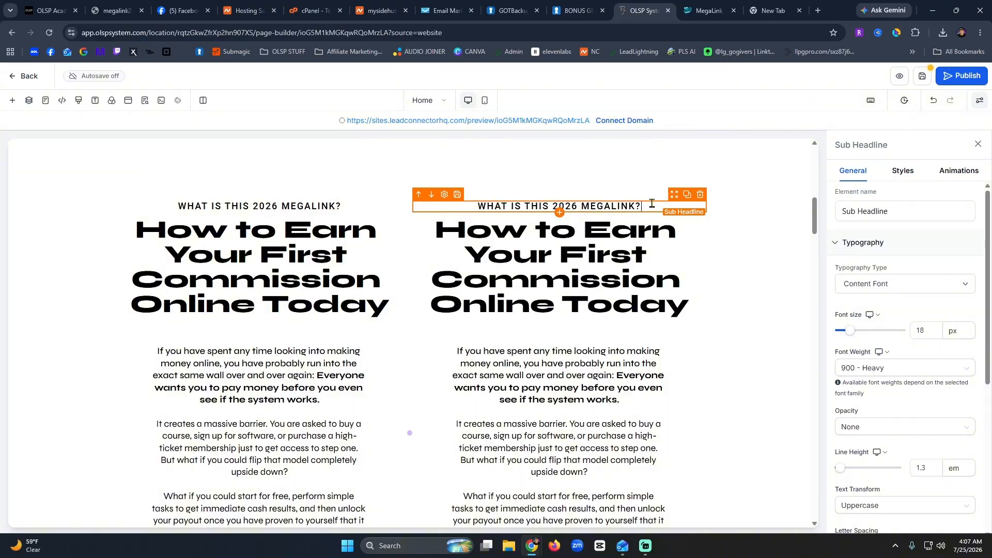
pyautogui.moveTo(673, 195); pyautogui.dragTo(385, 336)
pyautogui.scroll(5, 469, 315)
pyautogui.moveTo(535, 195); pyautogui.dragTo(264, 394)
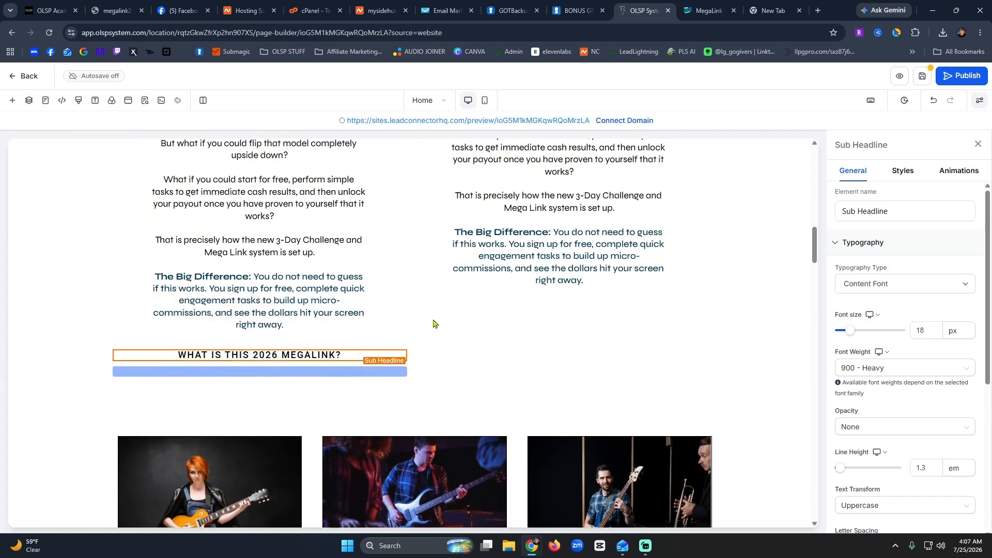
# Move the body text into the left column and delete the empty right column.
pyautogui.click(571, 207)
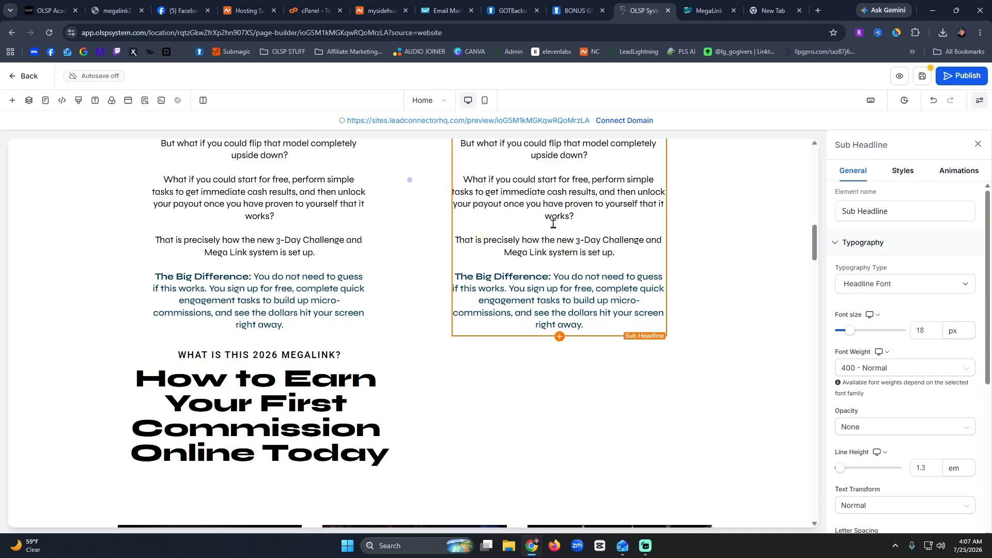
pyautogui.moveTo(549, 179); pyautogui.dragTo(569, 215)
pyautogui.scroll(5, 510, 228)
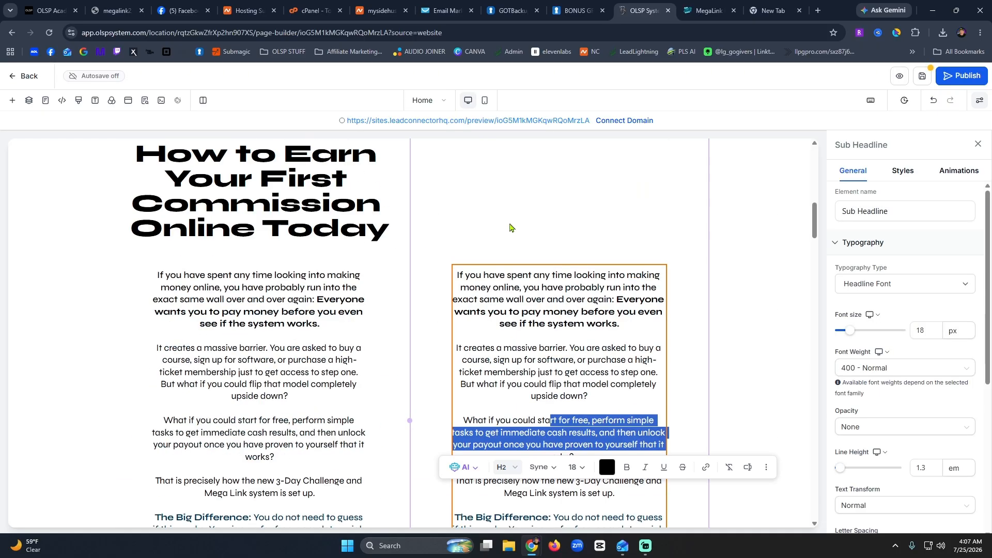
pyautogui.click(478, 304)
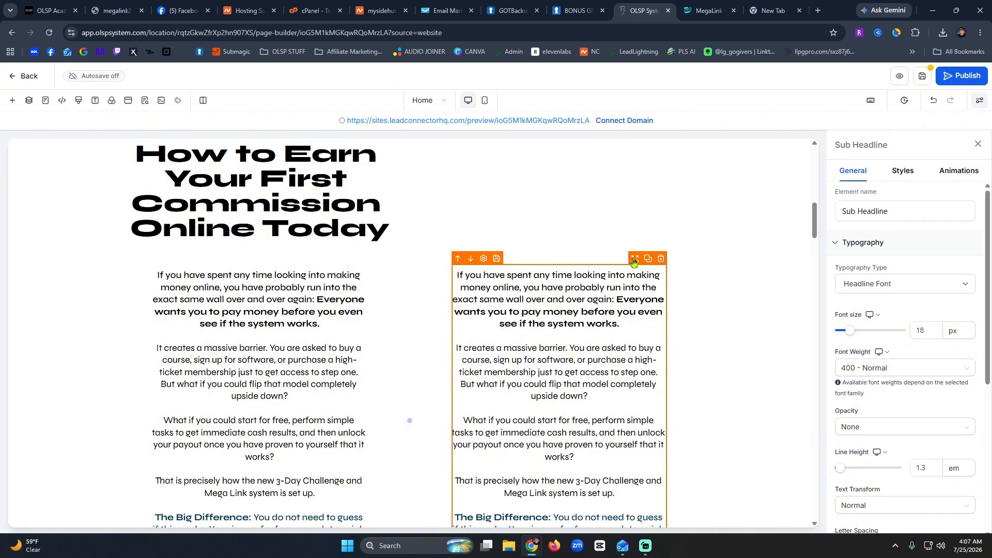
pyautogui.scroll(-5, 453, 382)
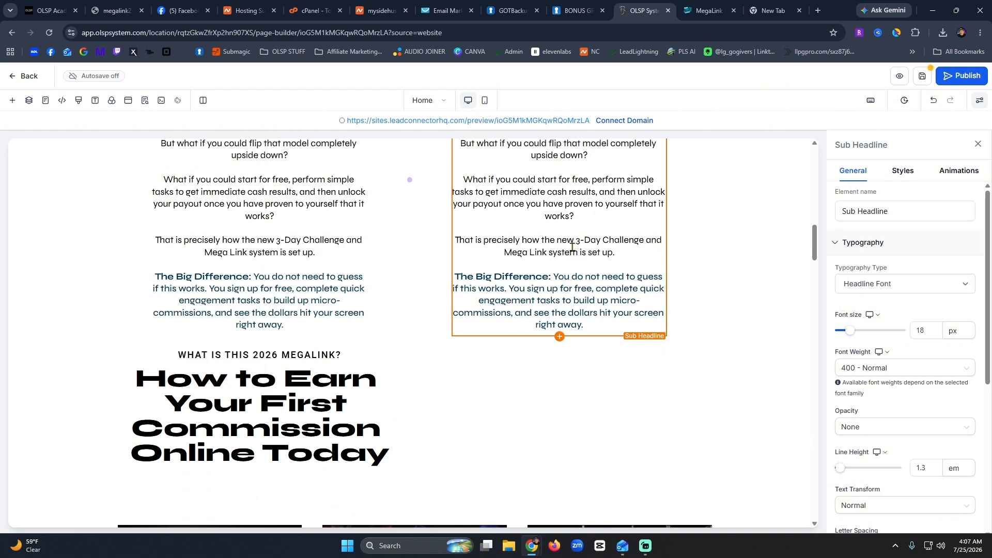
pyautogui.scroll(5, 572, 248)
pyautogui.moveTo(456, 262); pyautogui.dragTo(318, 365)
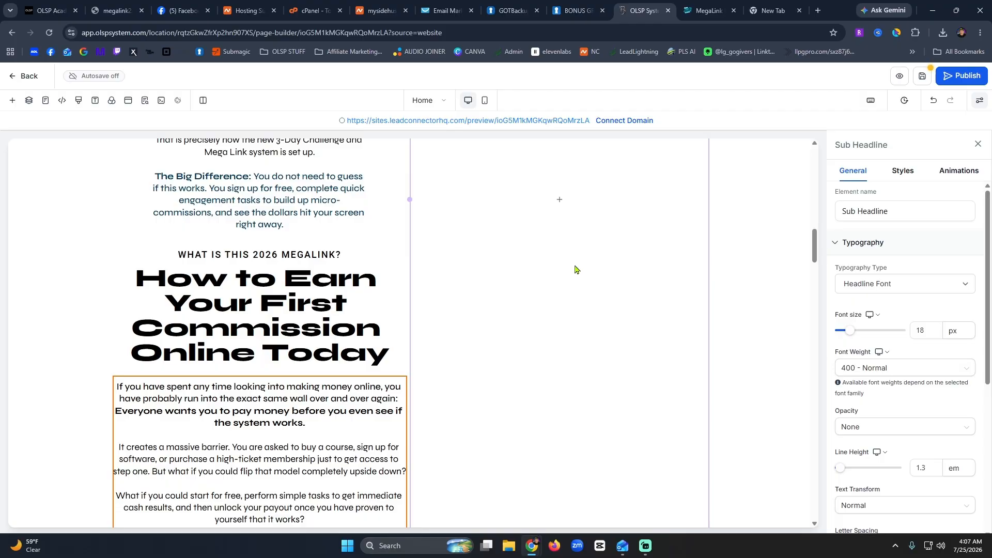
pyautogui.scroll(3, 590, 292)
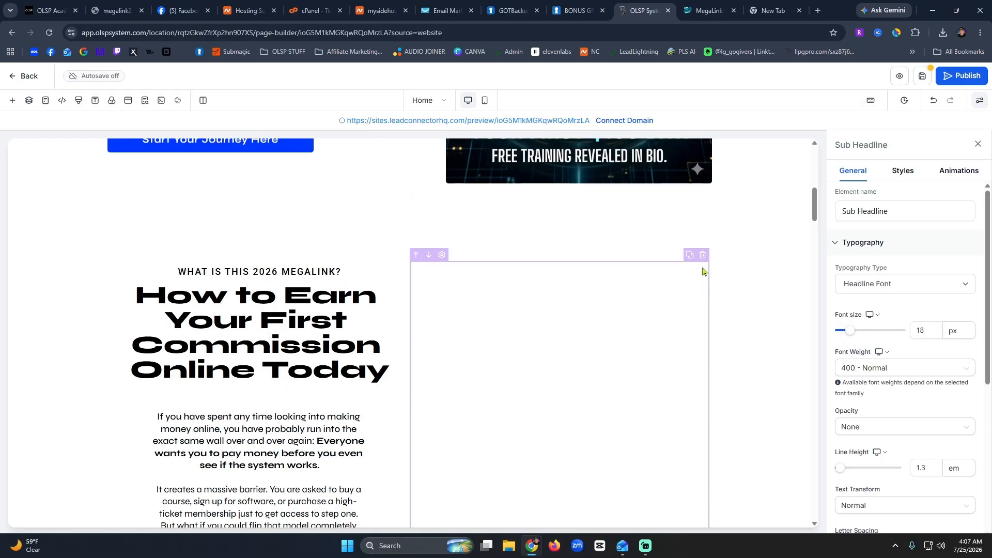
pyautogui.click(697, 313)
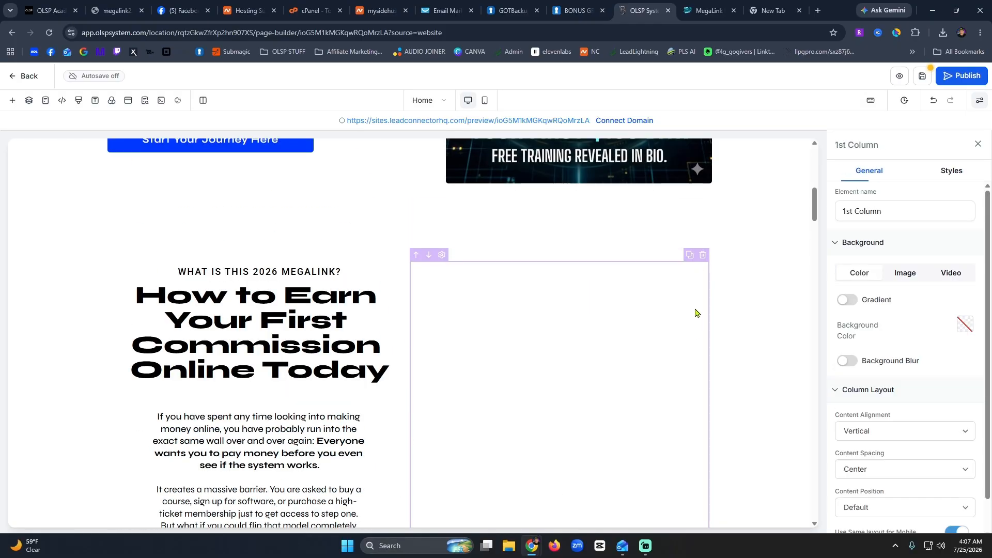
pyautogui.click(703, 255)
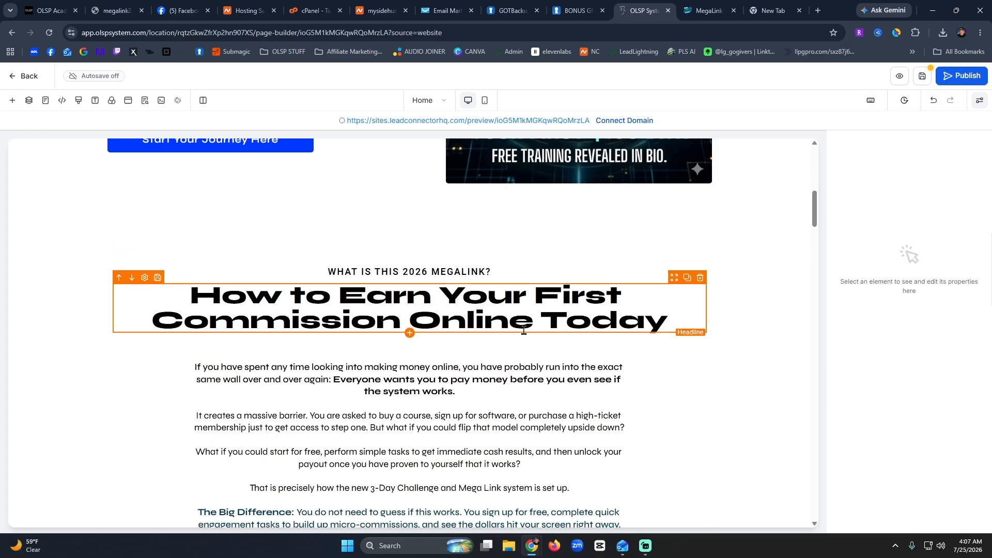
# Replace the section's sub headline with 'How the Free-to-Paid Progression Works' copied from MegaLink.
pyautogui.scroll(-5, 553, 334)
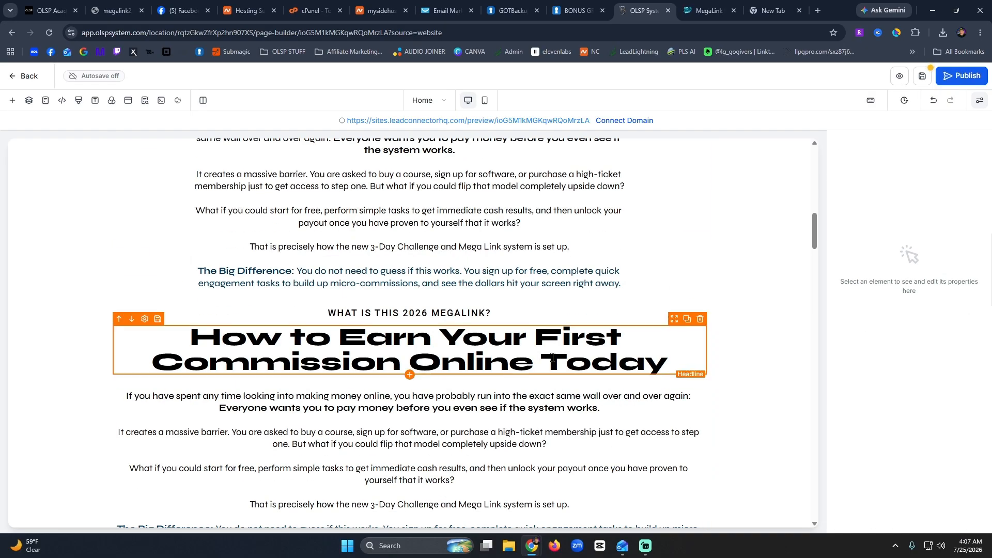
pyautogui.scroll(5, 554, 355)
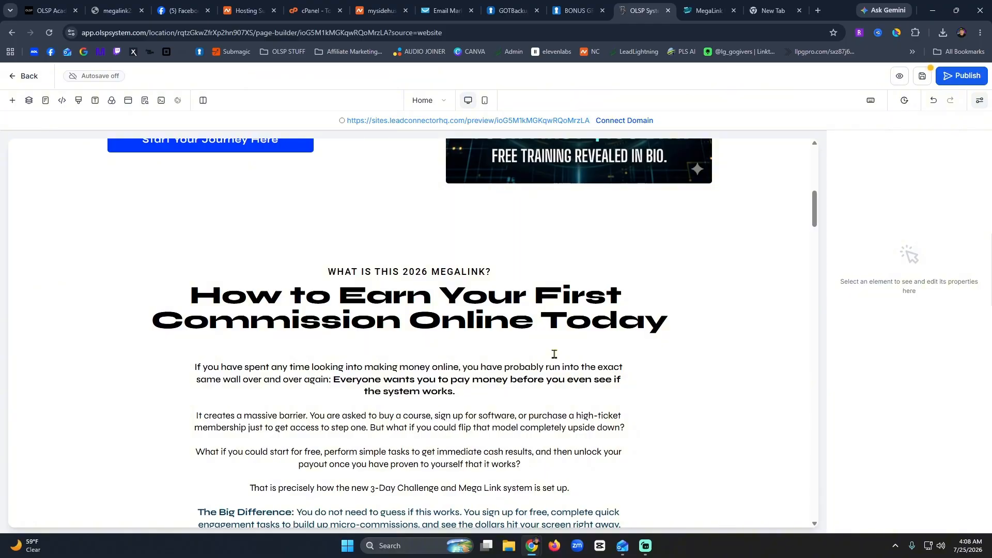
pyautogui.scroll(-5, 554, 354)
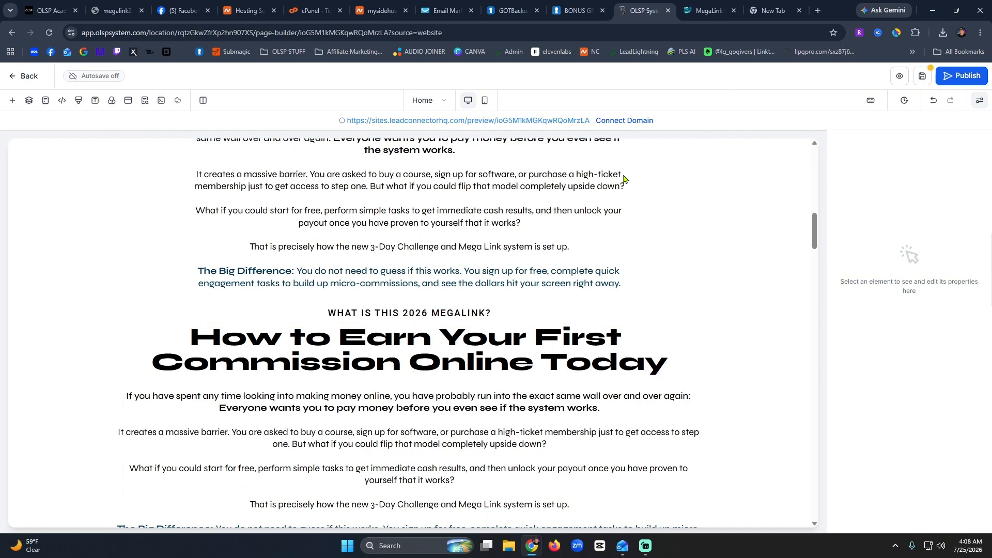
pyautogui.scroll(5, 470, 290)
pyautogui.scroll(-5, 469, 290)
pyautogui.click(708, 10)
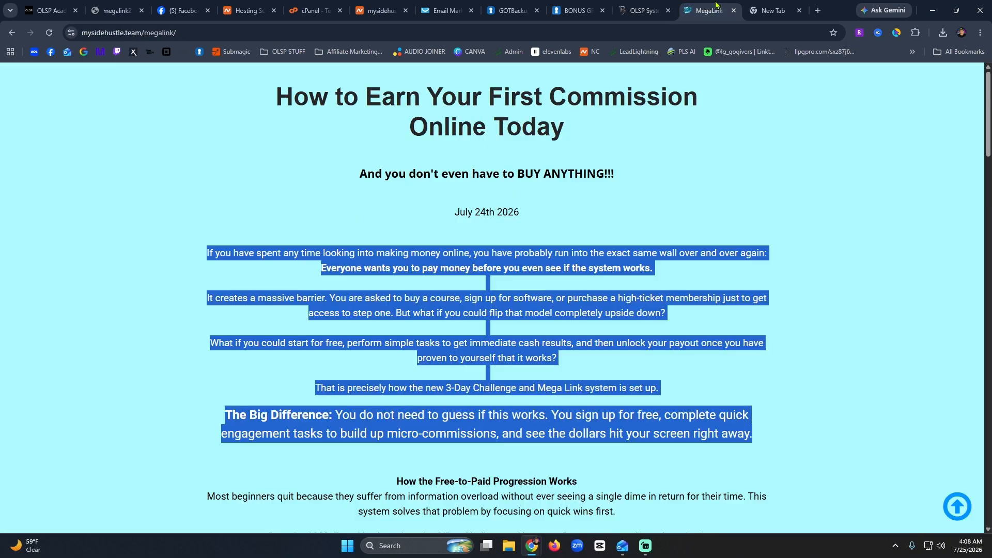
pyautogui.tripleClick(494, 481)
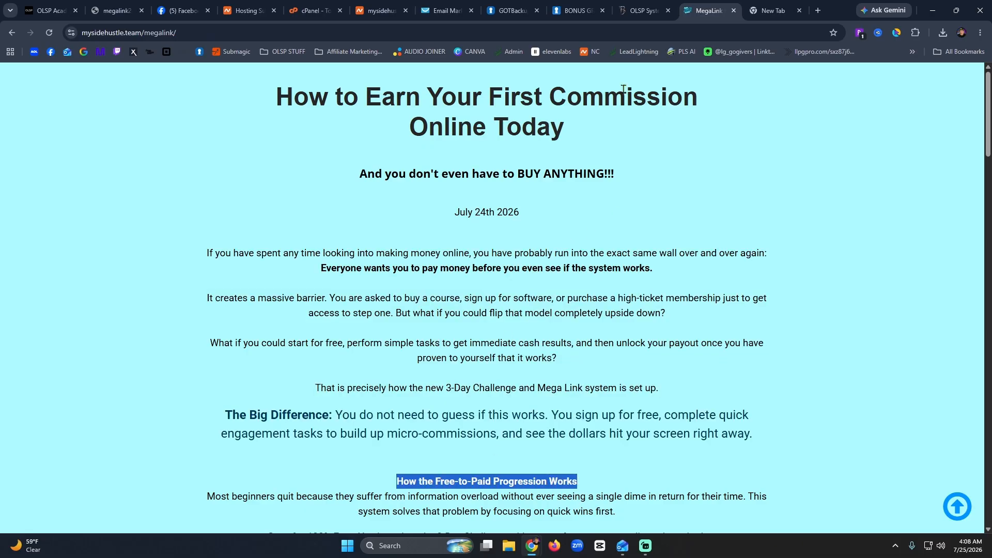
pyautogui.click(644, 10)
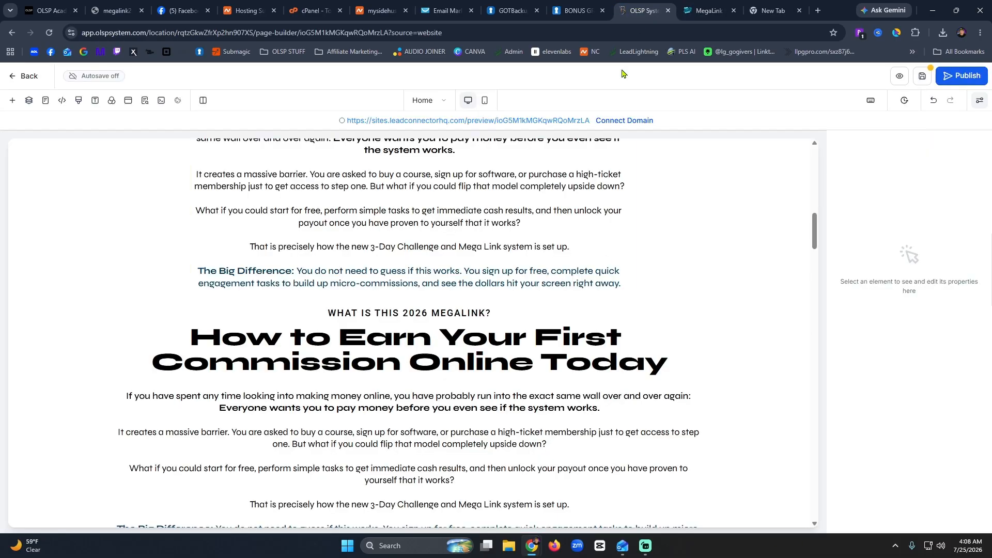
pyautogui.doubleClick(422, 310)
pyautogui.hotkey('ctrl', 'a')
pyautogui.write('HOW THE FREE-TO-PAID PROGRESSION WORKS')
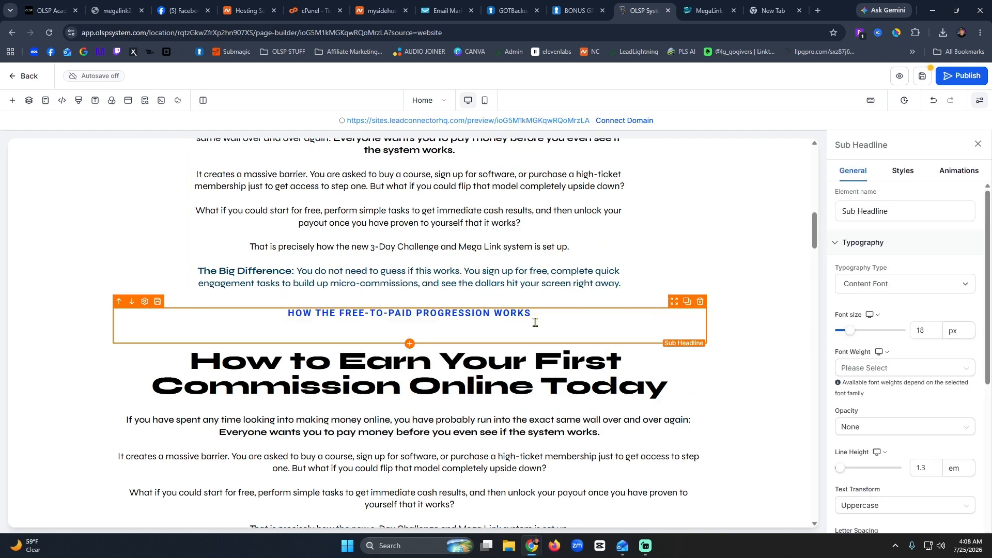
pyautogui.press('BackSpace')
pyautogui.press('BackSpace')
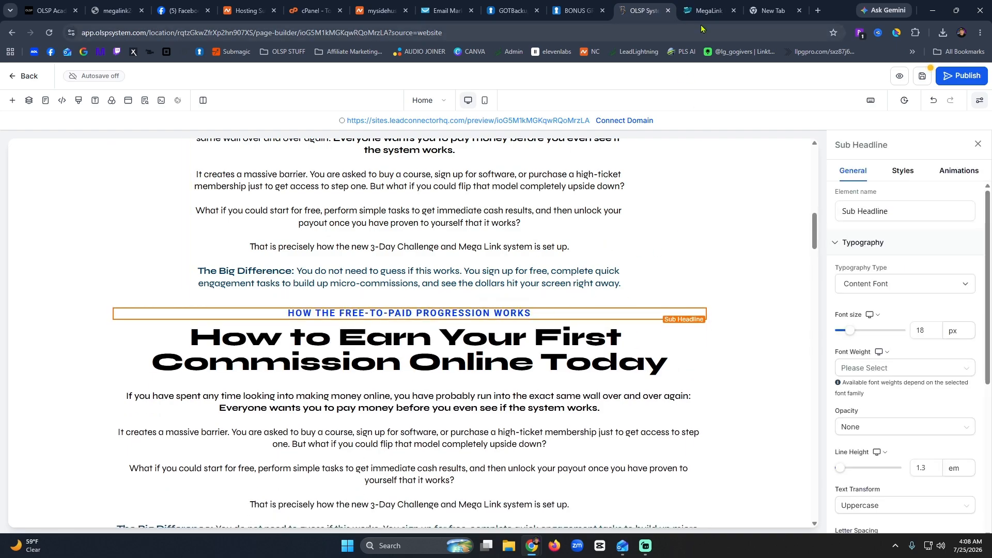
# Copy the 'Most beginners quit' paragraph from the live MegaLink page.
pyautogui.click(709, 11)
pyautogui.scroll(-4, 571, 357)
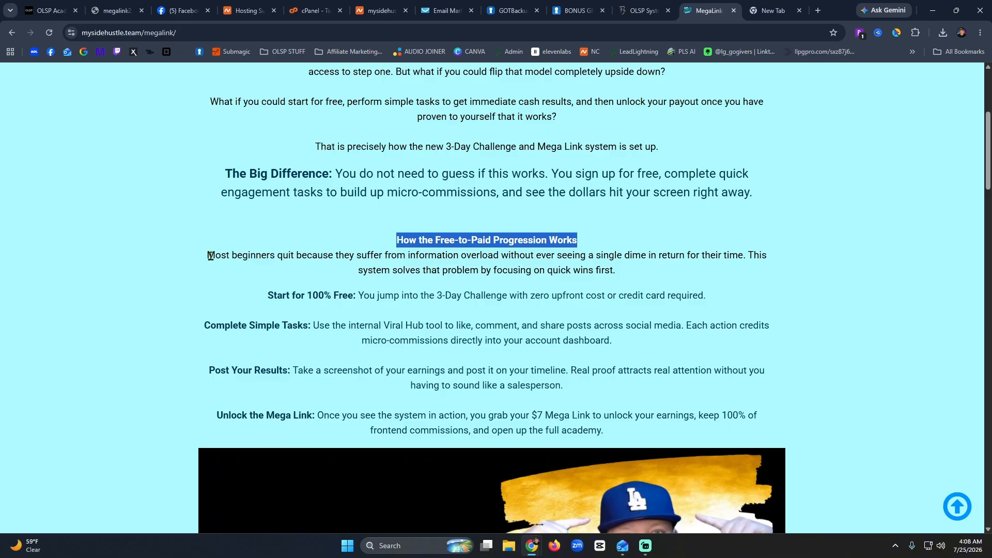
pyautogui.click(330, 259)
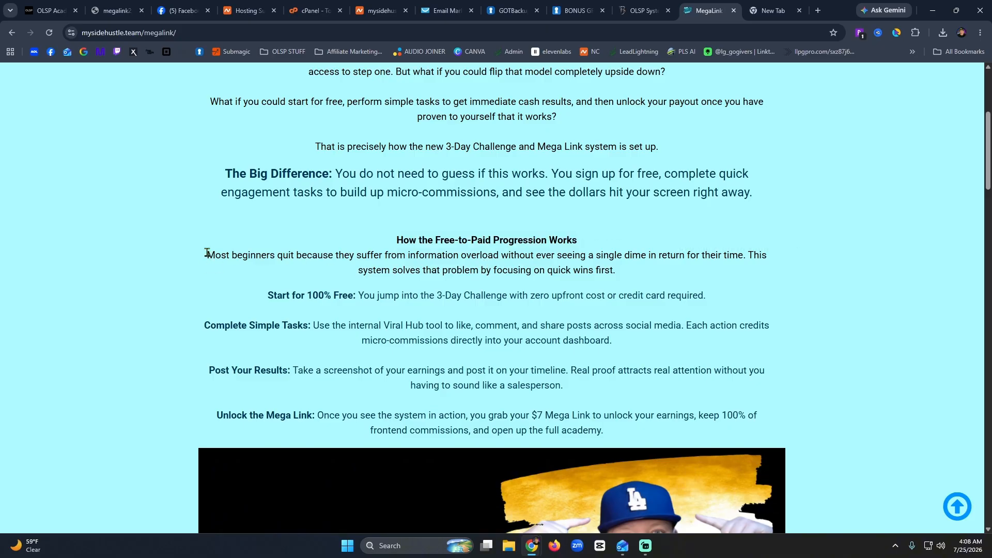
pyautogui.moveTo(208, 255); pyautogui.dragTo(723, 274)
pyautogui.hotkey('ctrl', 'c')
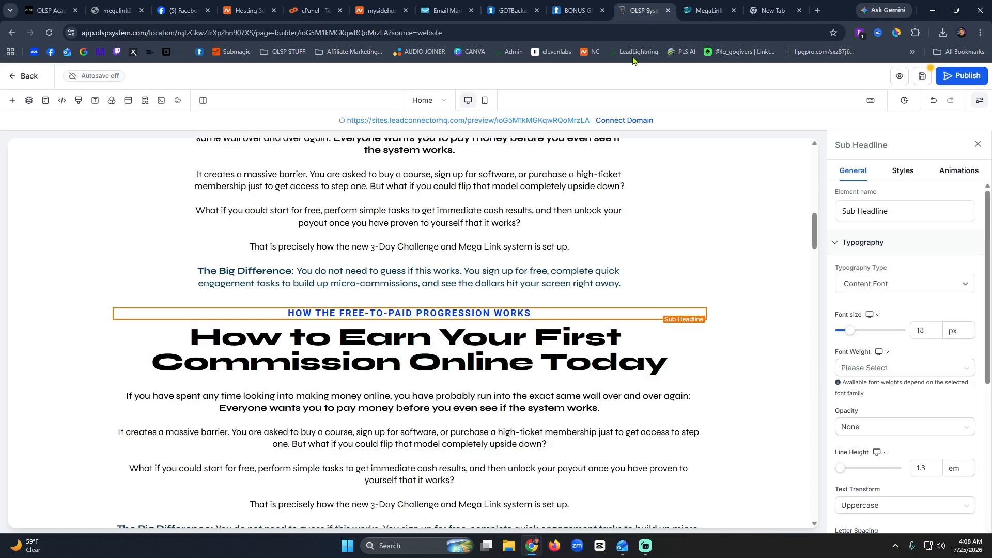
pyautogui.click(644, 11)
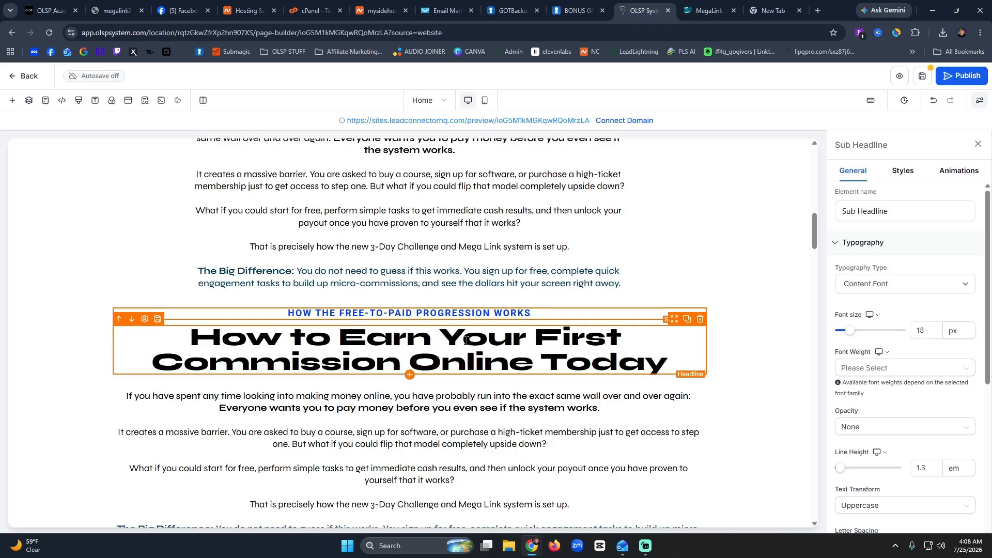
pyautogui.tripleClick(465, 349)
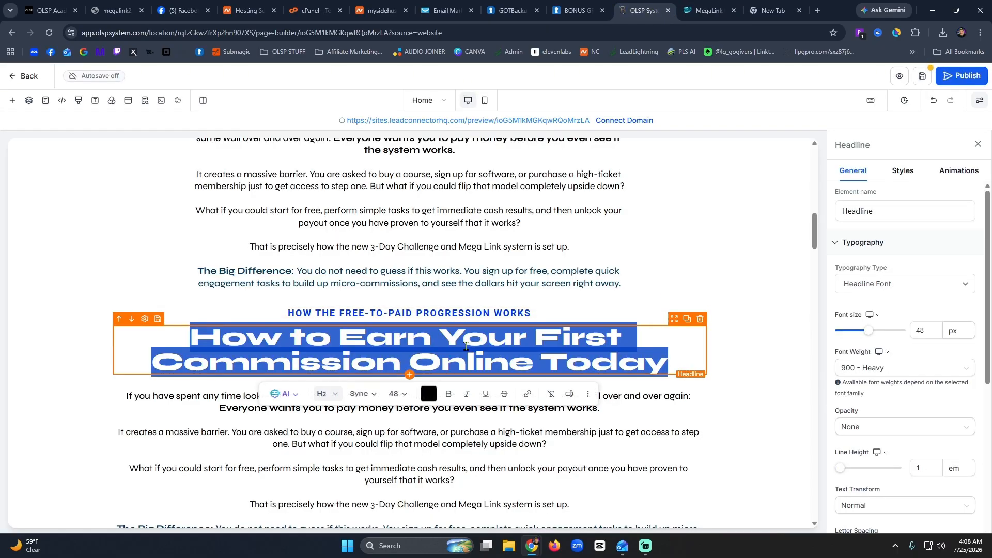
pyautogui.hotkey('ctrl', 'v')
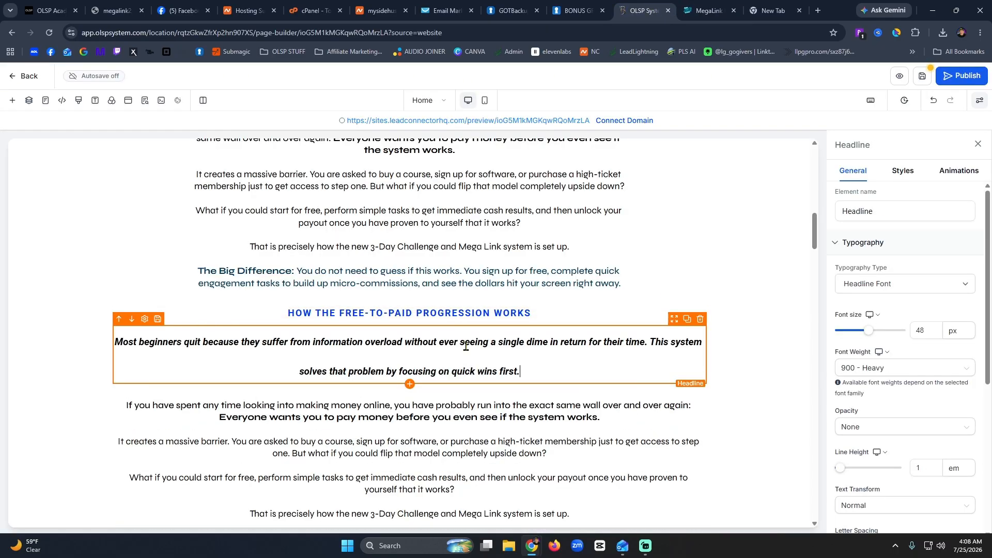
pyautogui.tripleClick(344, 358)
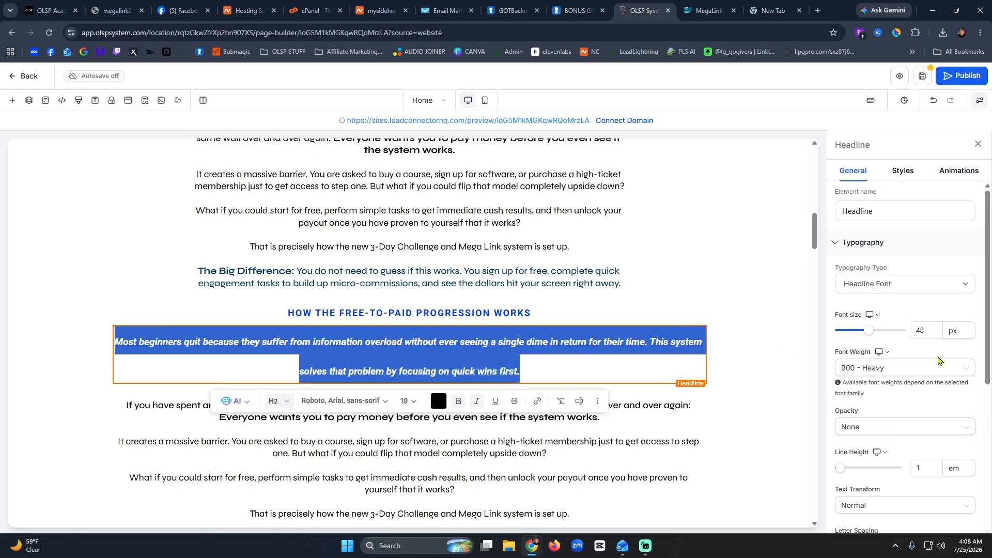
pyautogui.scroll(-5, 937, 363)
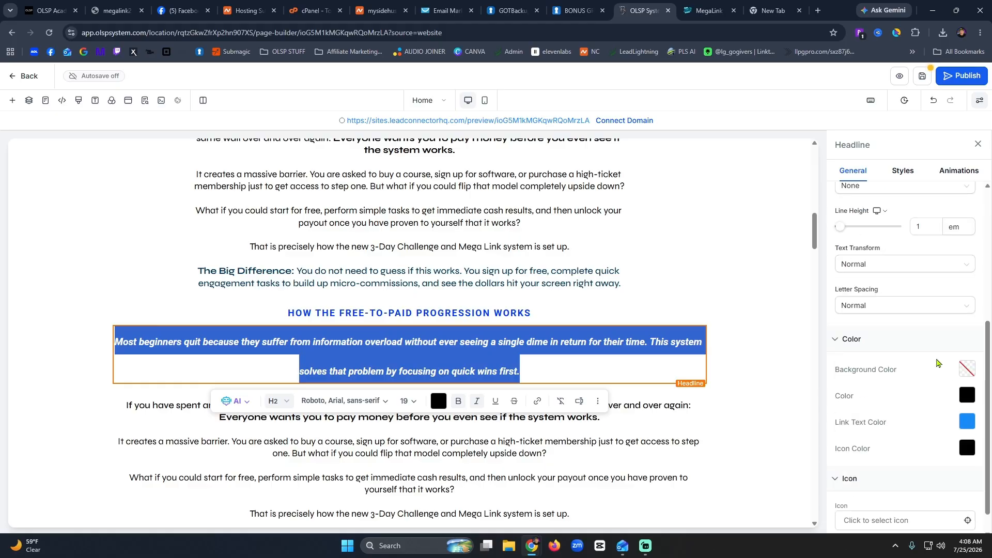
pyautogui.scroll(-1, 937, 363)
pyautogui.click(279, 401)
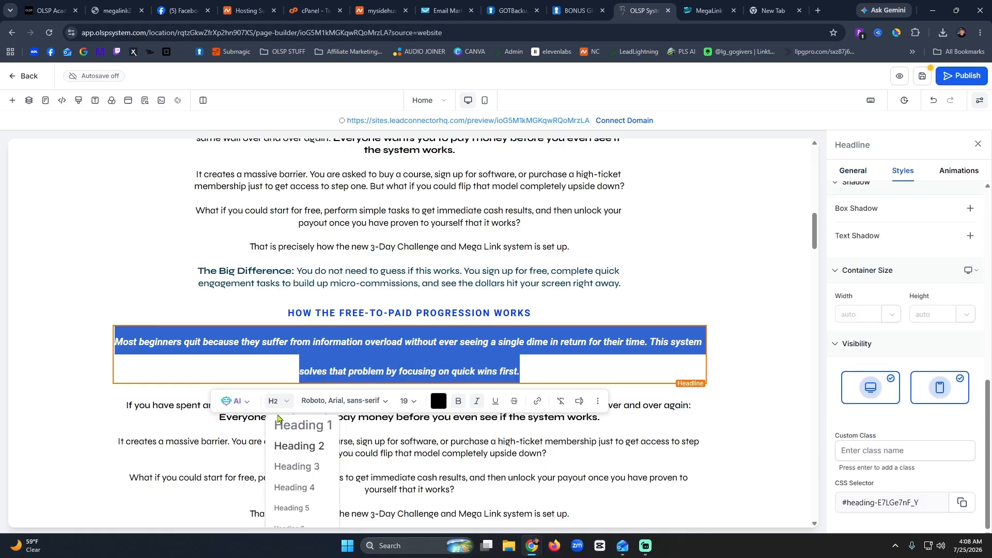
pyautogui.click(282, 474)
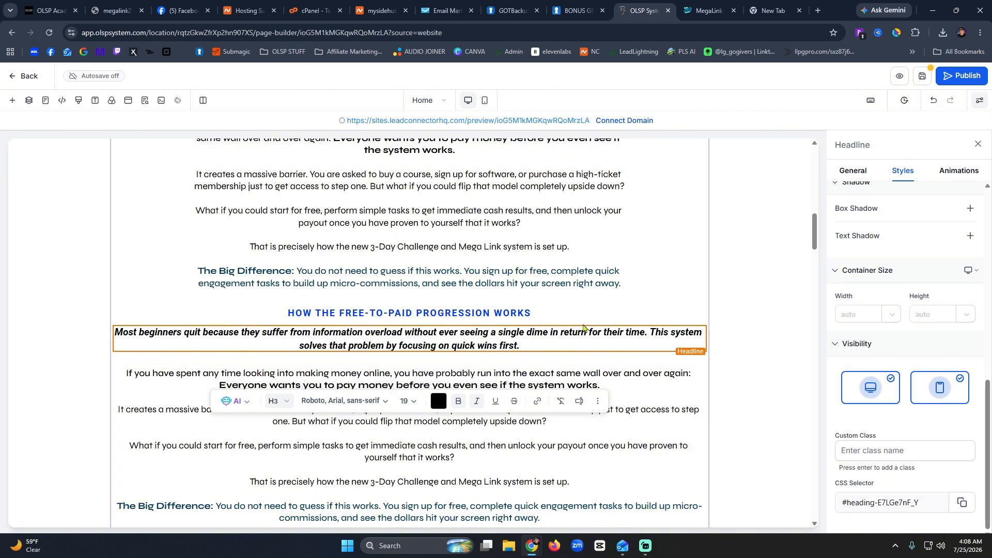
pyautogui.click(582, 360)
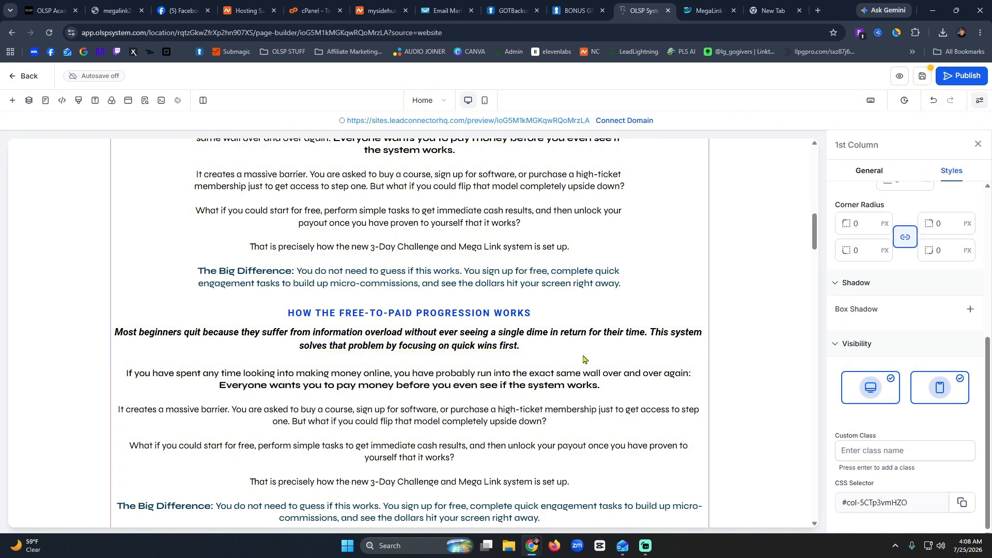
pyautogui.click(455, 345)
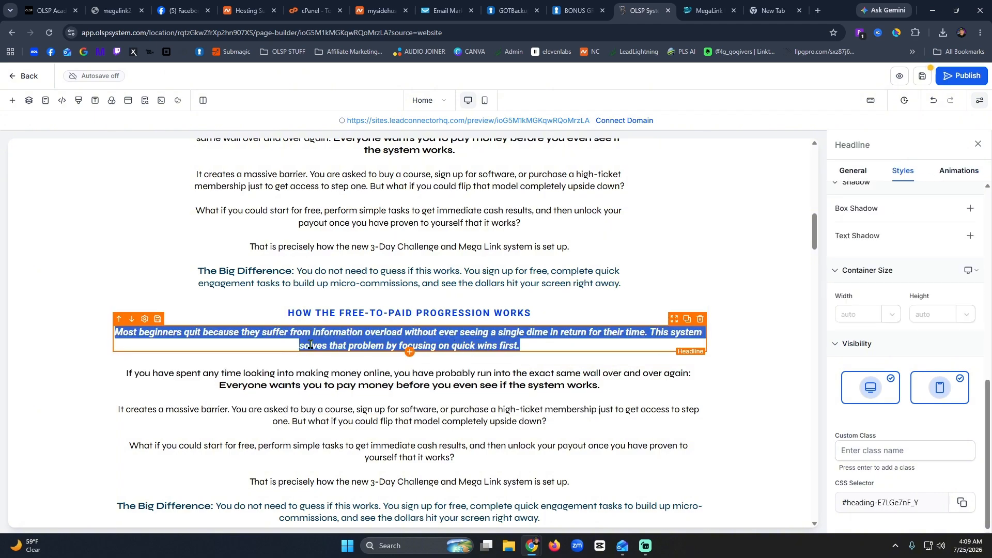
pyautogui.rightClick(387, 341)
pyautogui.click(337, 344)
pyautogui.click(338, 341)
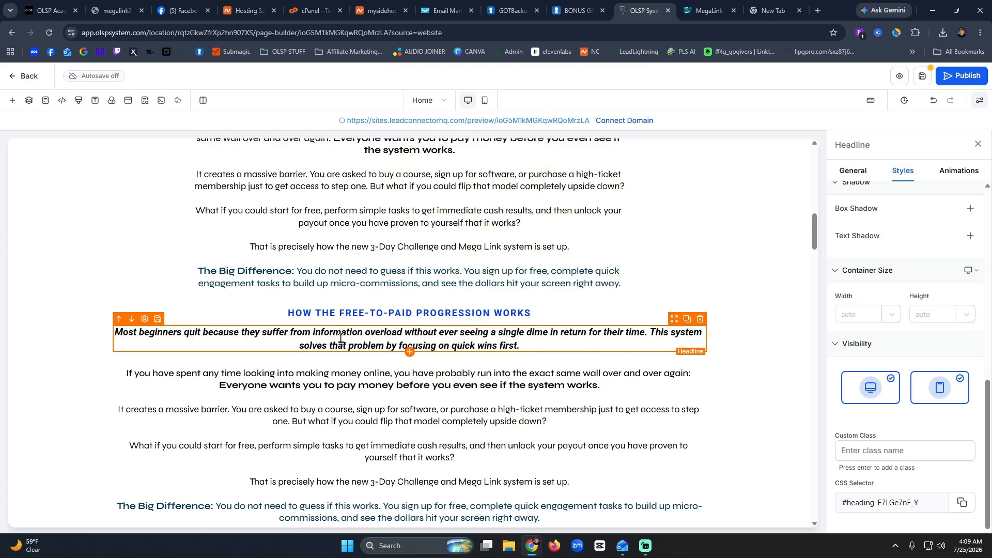
pyautogui.doubleClick(340, 339)
pyautogui.tripleClick(340, 339)
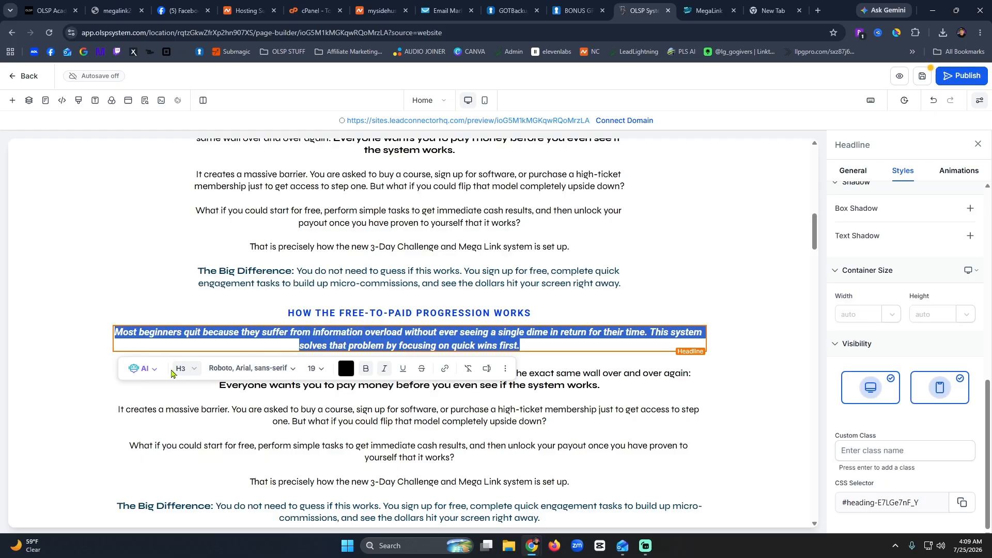
pyautogui.click(188, 370)
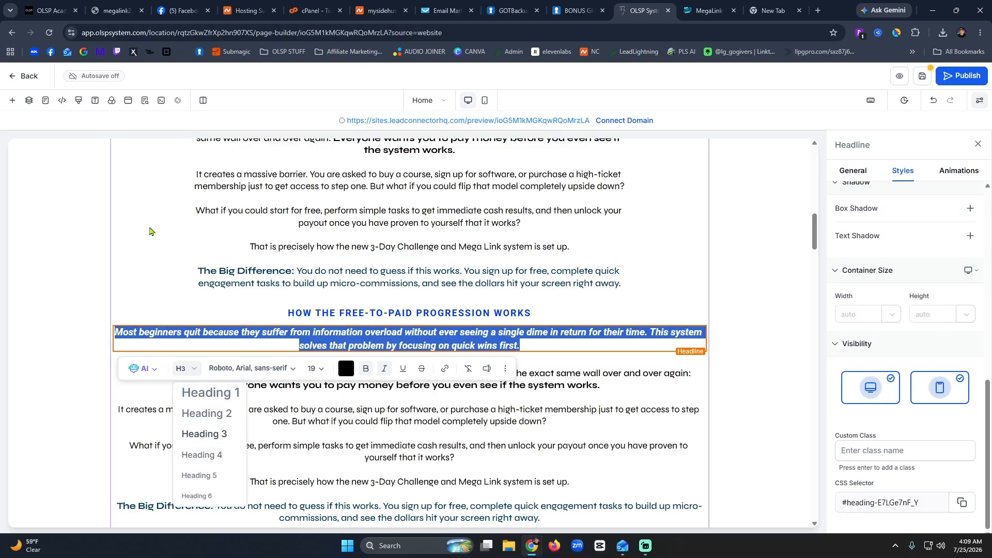
pyautogui.click(149, 228)
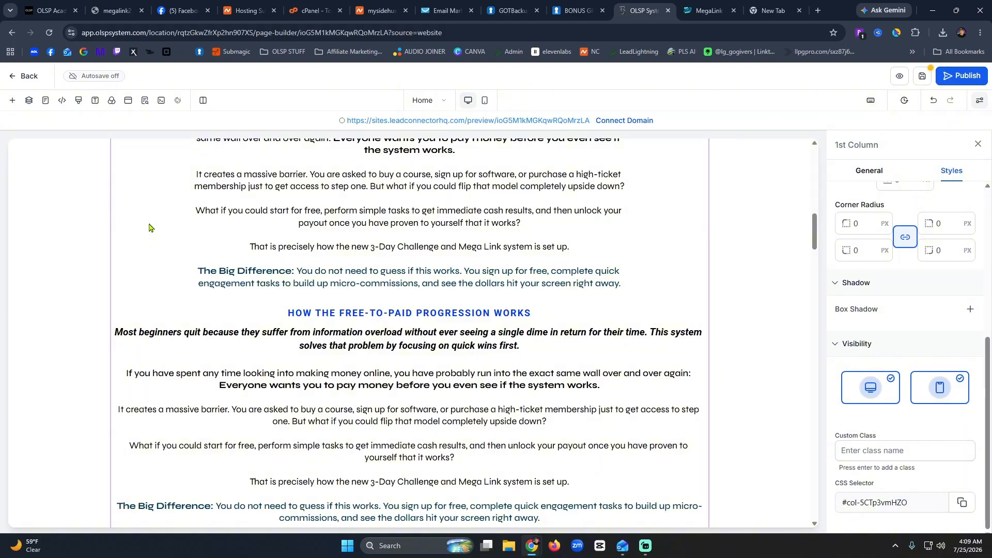
# Paste the four MegaLink steps, Start for 100% Free through Unlock the Mega Link, into the text block.
pyautogui.scroll(5, 550, 451)
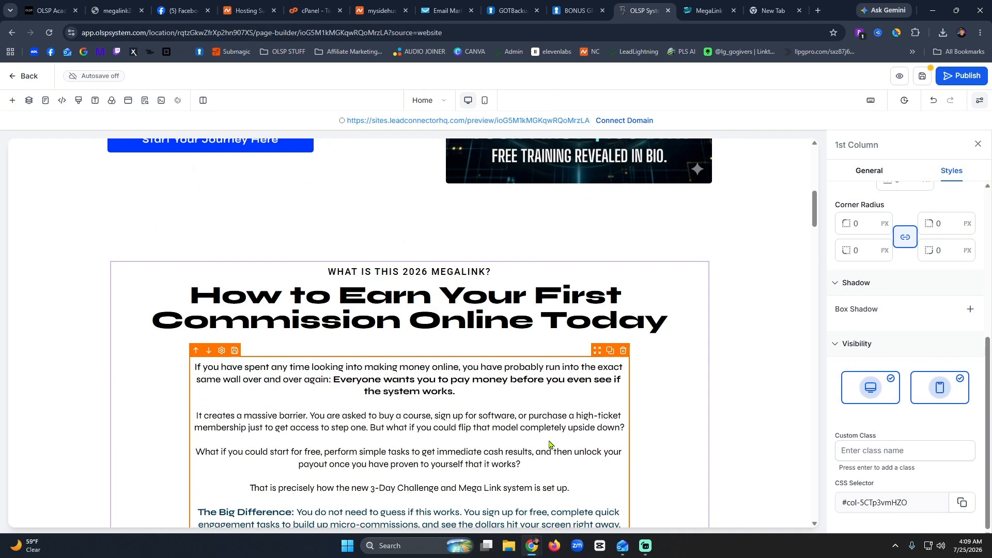
pyautogui.scroll(-5, 545, 450)
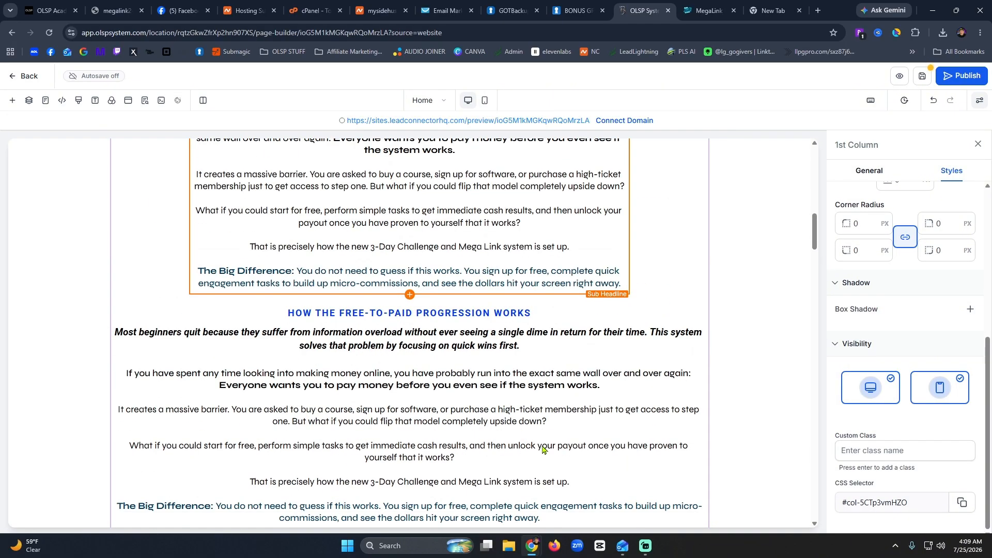
pyautogui.scroll(5, 542, 449)
pyautogui.scroll(-5, 543, 450)
pyautogui.scroll(5, 543, 450)
pyautogui.scroll(-5, 543, 449)
pyautogui.scroll(5, 543, 450)
pyautogui.scroll(-5, 497, 410)
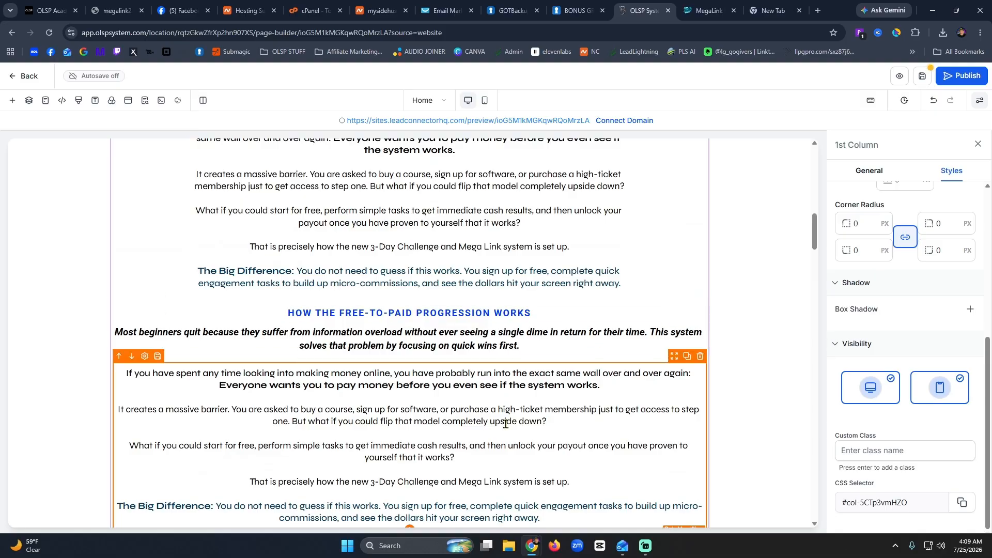
pyautogui.scroll(5, 506, 424)
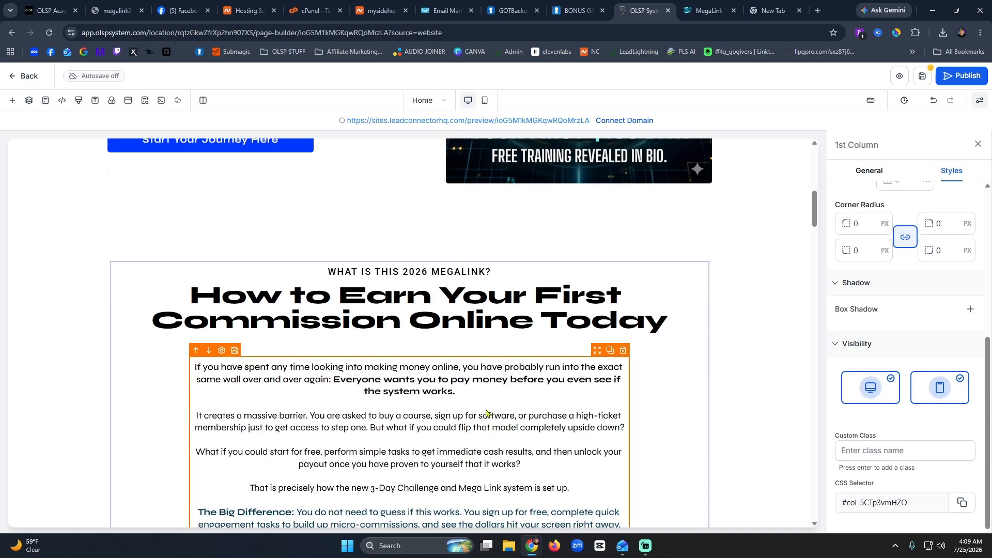
pyautogui.scroll(-5, 487, 409)
pyautogui.scroll(5, 486, 409)
pyautogui.scroll(-10, 321, 440)
pyautogui.scroll(6, 432, 434)
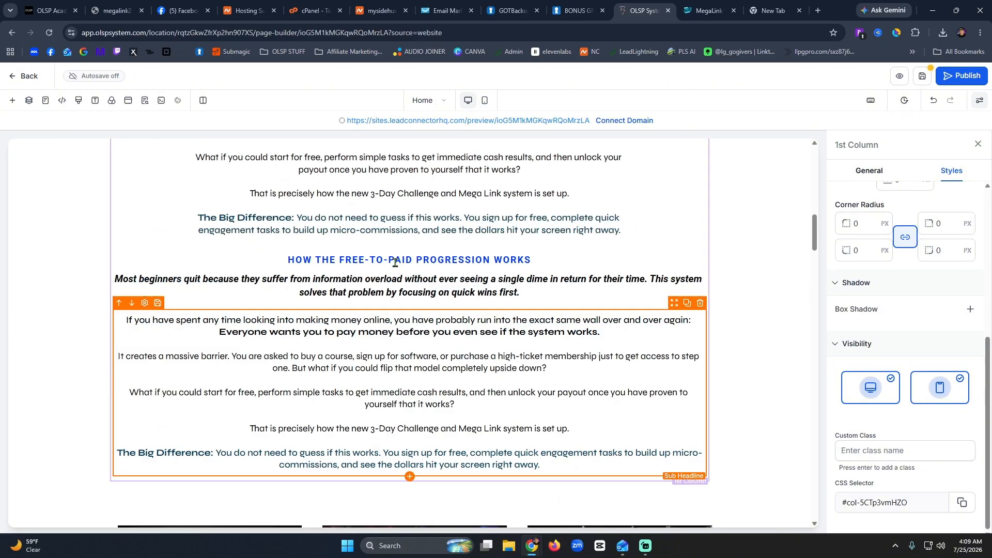
pyautogui.click(708, 10)
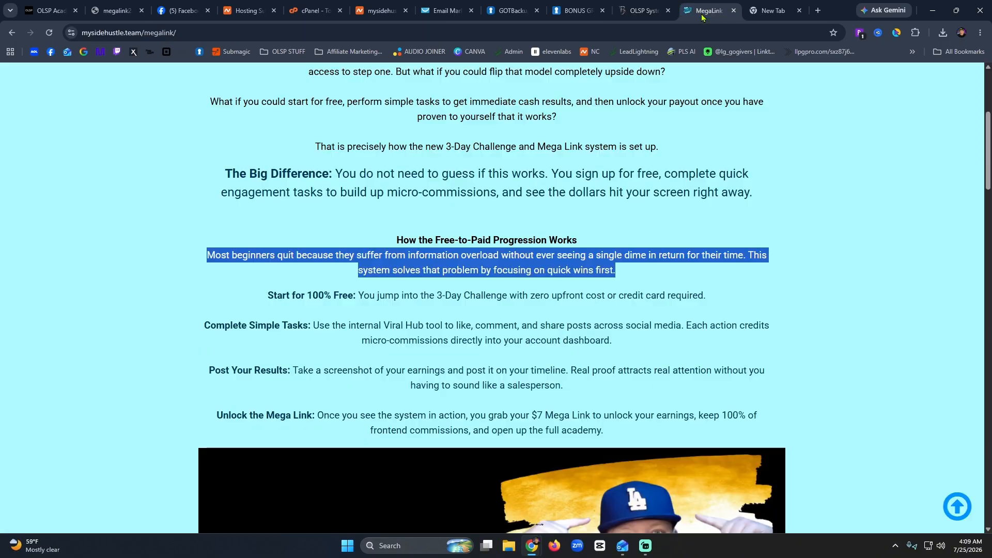
pyautogui.moveTo(265, 297); pyautogui.dragTo(656, 440)
pyautogui.hotkey('ctrl', 'c')
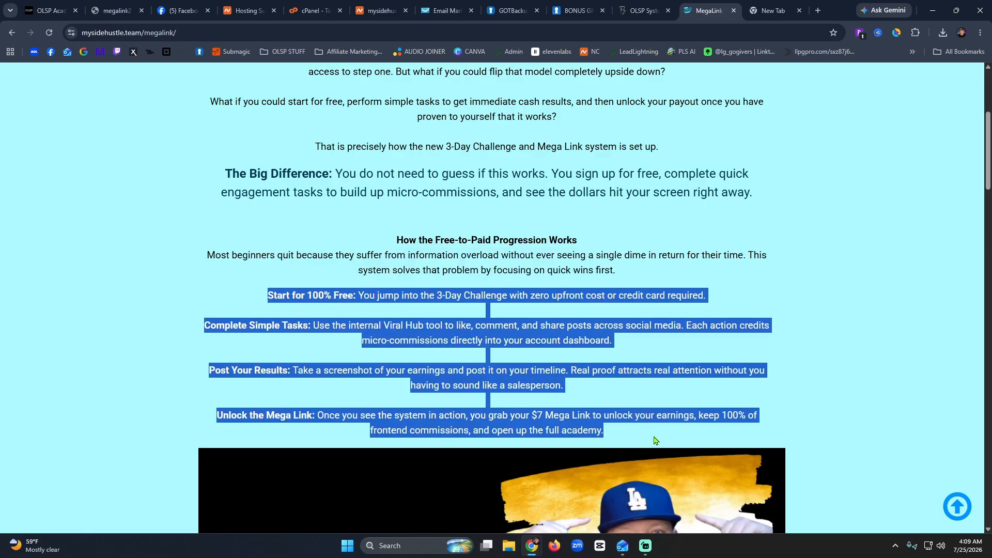
pyautogui.click(650, 16)
pyautogui.click(371, 449)
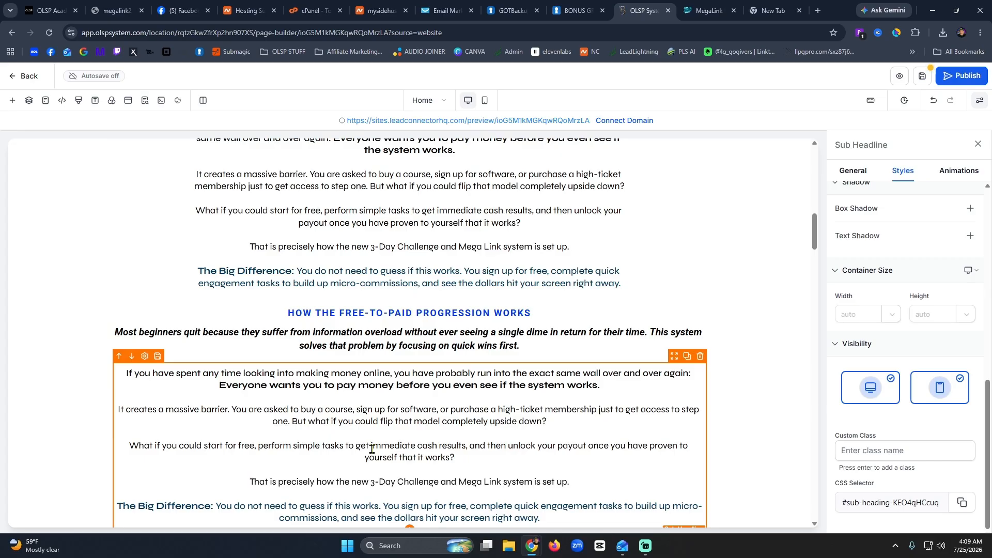
pyautogui.hotkey('ctrl', 'a')
pyautogui.hotkey('ctrl', 'v')
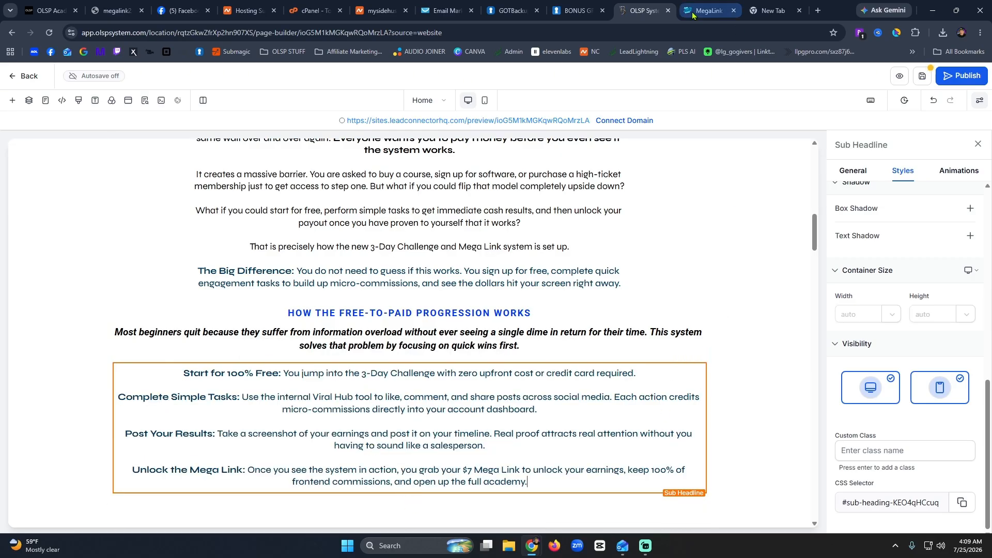
pyautogui.click(720, 460)
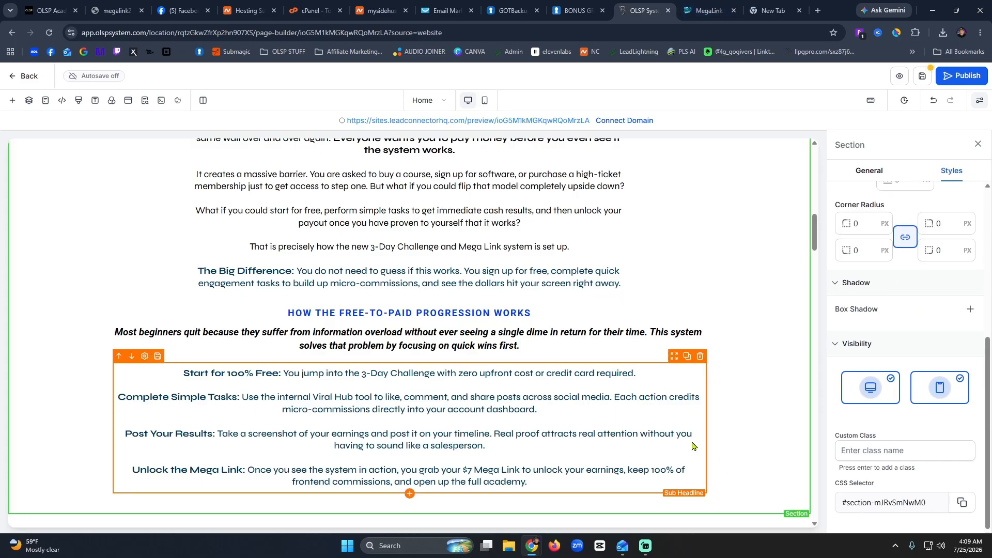
# Compare against the live MegaLink page and review the team cards further down.
pyautogui.scroll(-5, 486, 396)
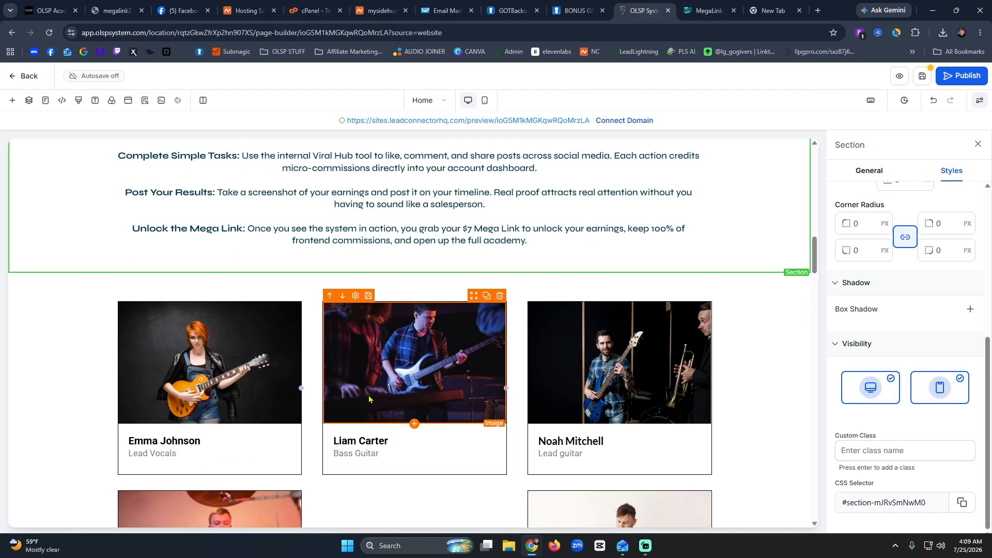
pyautogui.scroll(5, 369, 398)
pyautogui.click(708, 10)
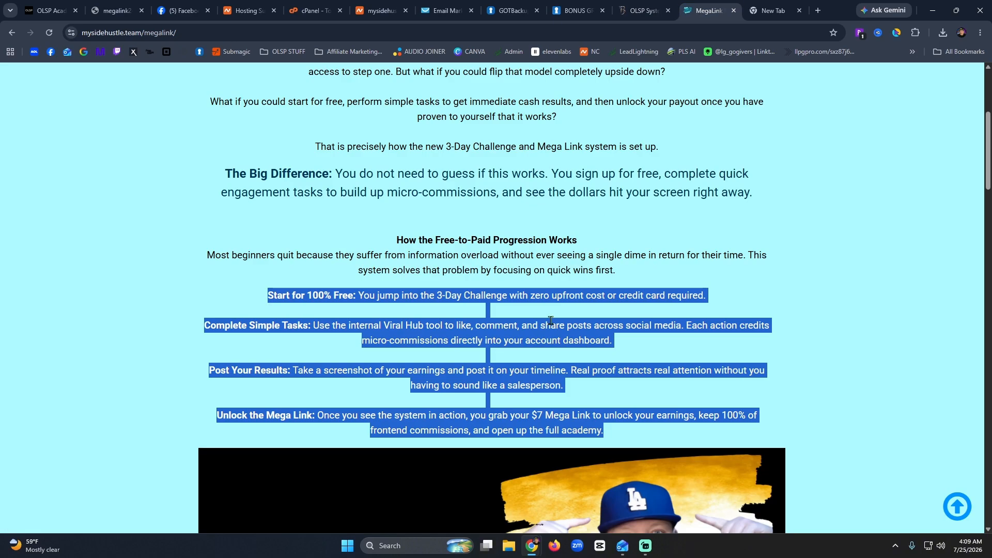
pyautogui.scroll(-5, 551, 323)
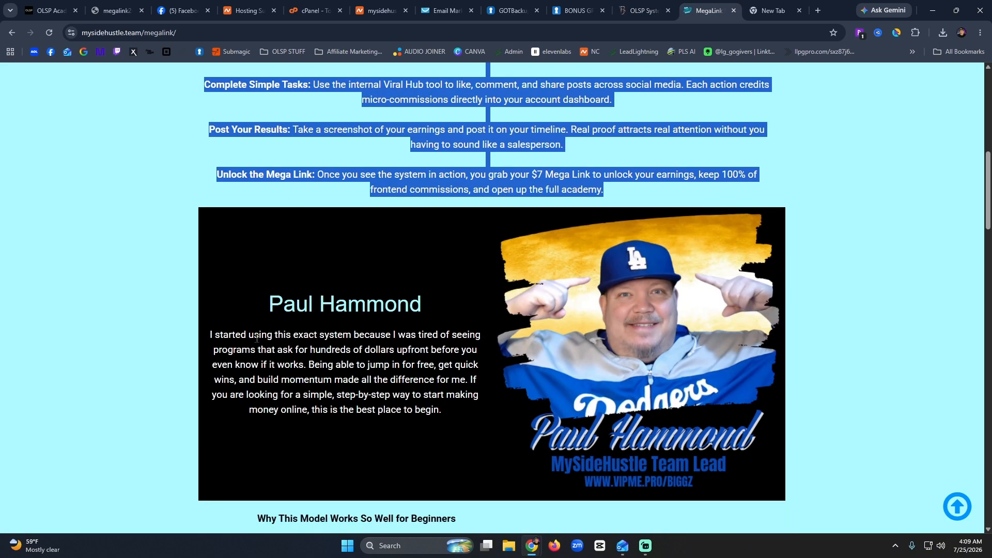
pyautogui.click(424, 243)
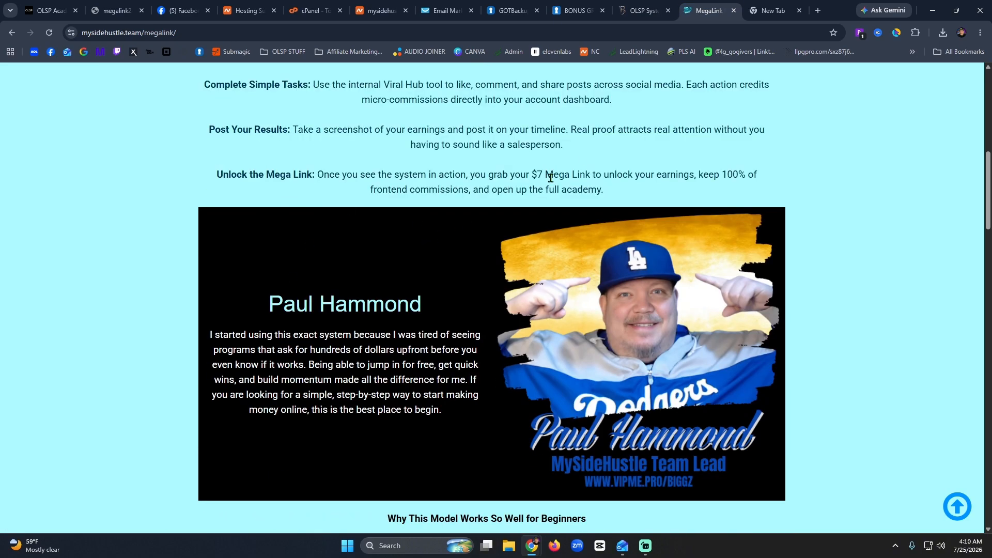
pyautogui.click(632, 11)
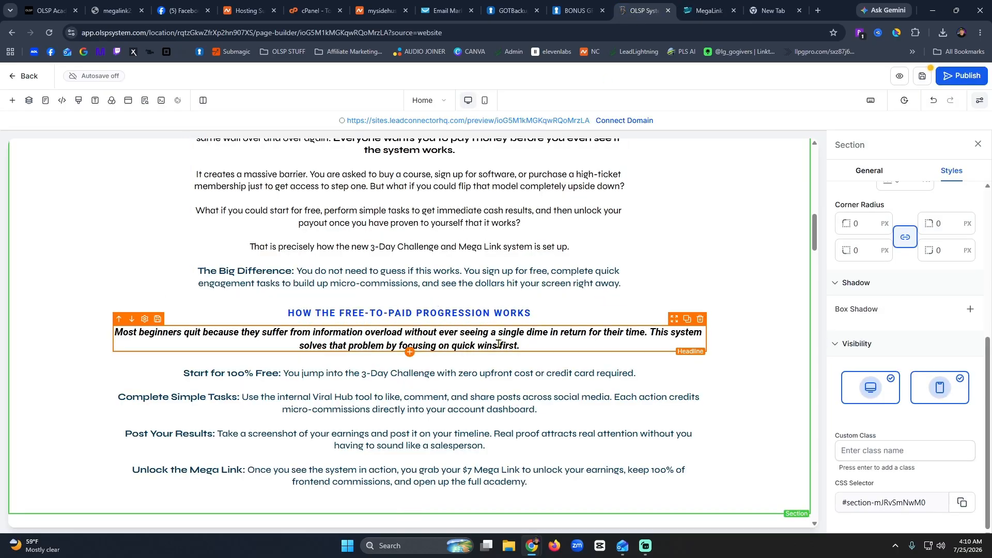
pyautogui.scroll(-5, 249, 396)
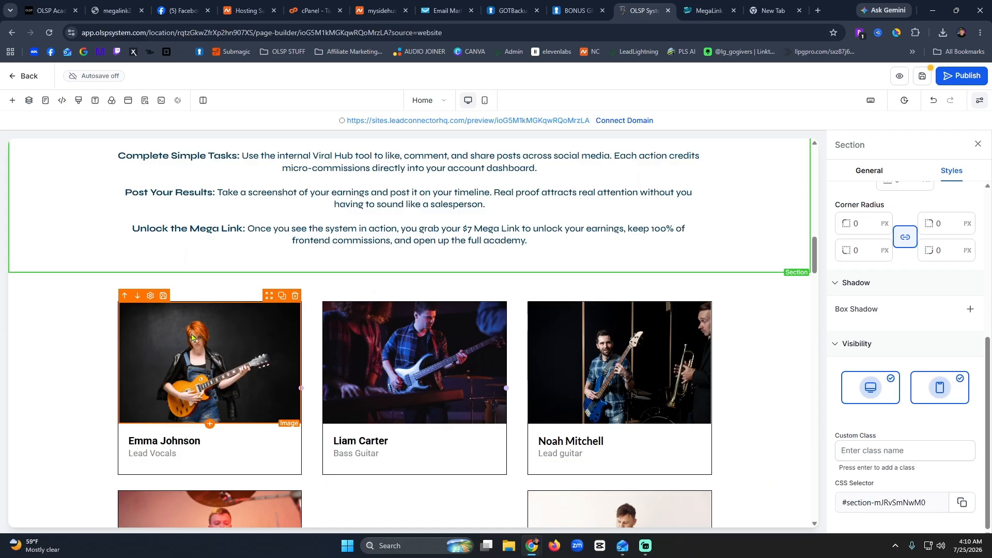
pyautogui.click(269, 298)
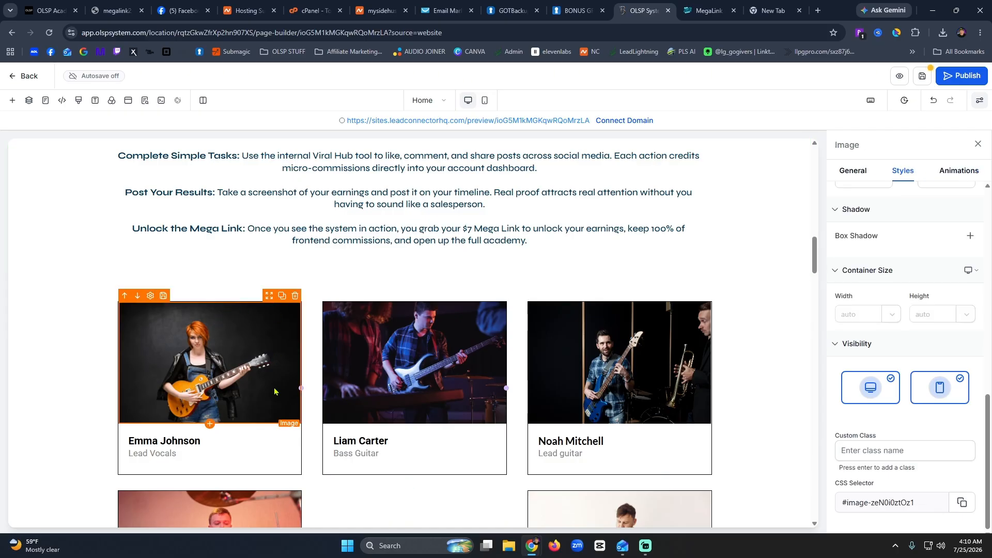
pyautogui.scroll(-12, 348, 381)
pyautogui.scroll(-2, 566, 385)
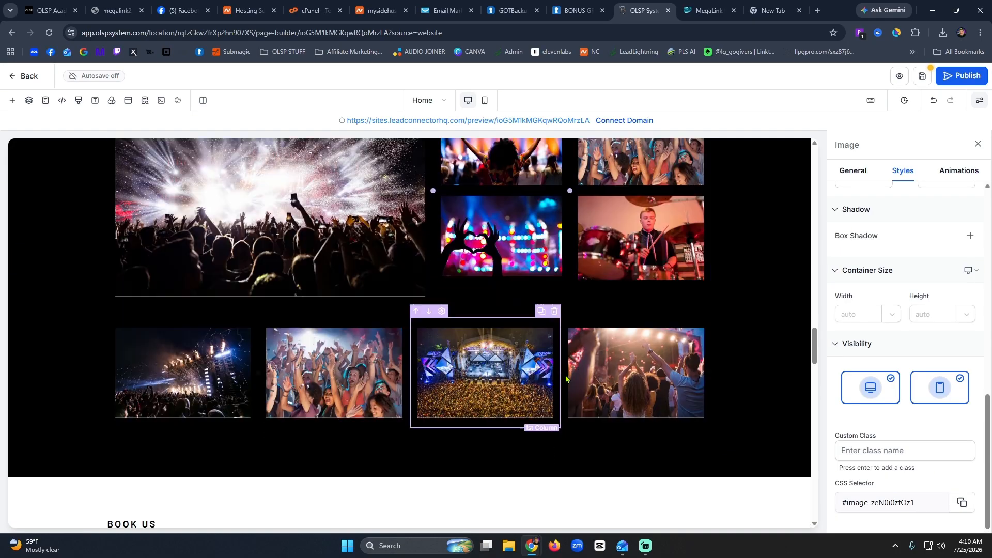
pyautogui.scroll(12, 565, 331)
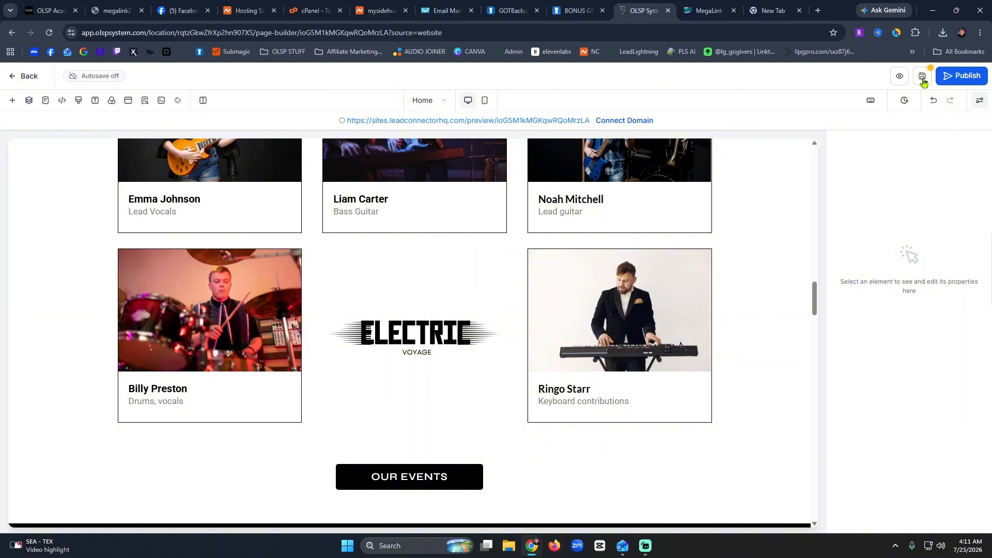
# Delete the empty right column beside the 'Where you start earning' intro text.
pyautogui.scroll(-8, 511, 390)
pyautogui.scroll(14, 510, 389)
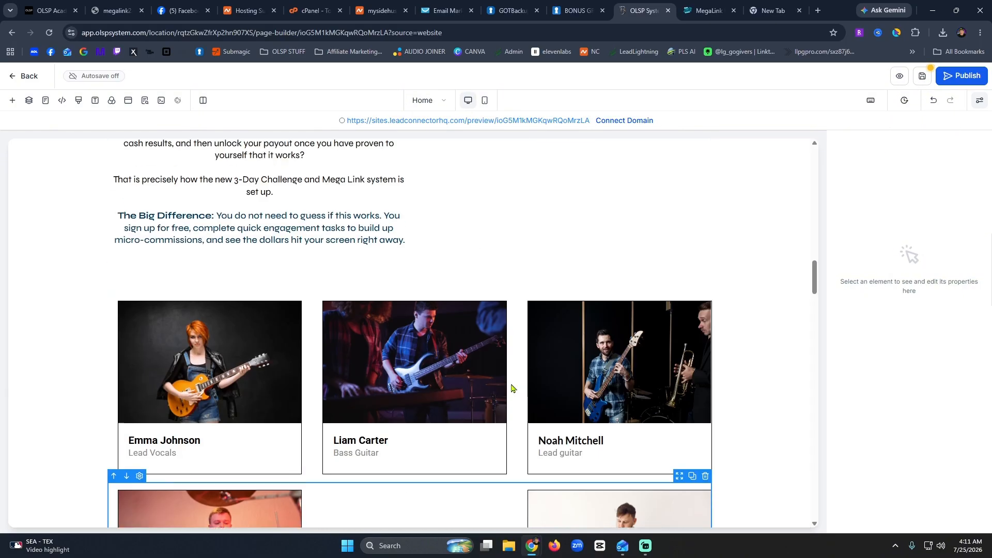
pyautogui.scroll(5, 512, 389)
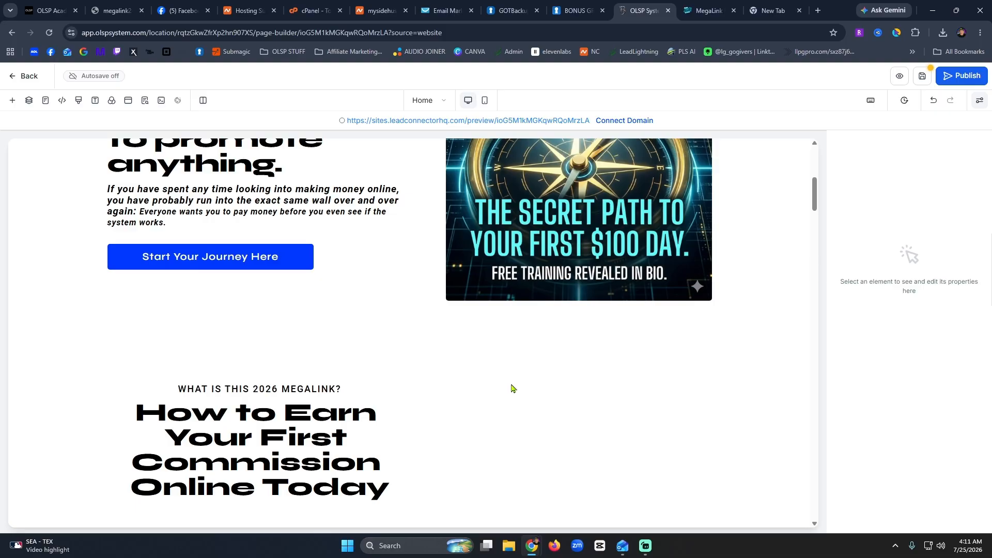
pyautogui.scroll(4, 511, 388)
pyautogui.scroll(2, 512, 388)
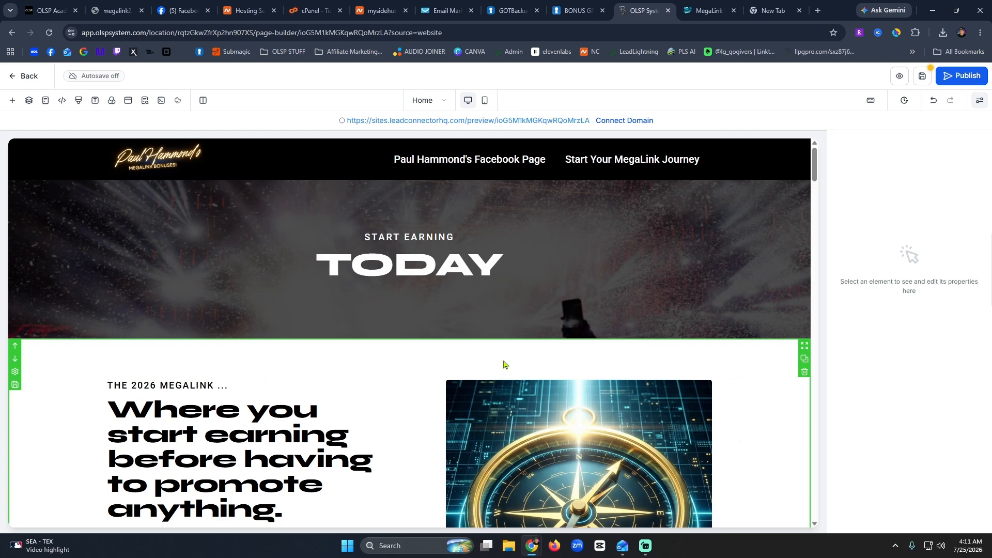
pyautogui.scroll(-5, 504, 365)
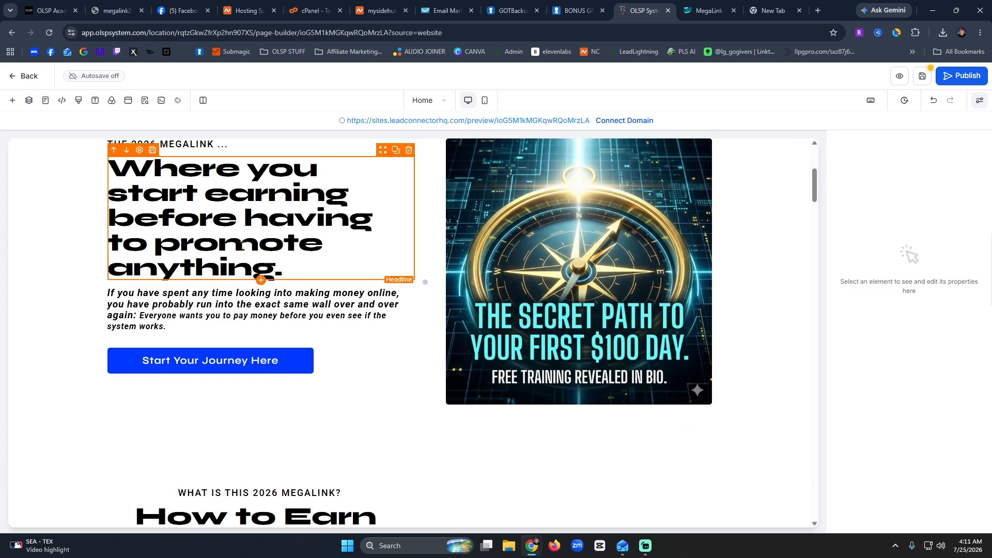
pyautogui.click(242, 246)
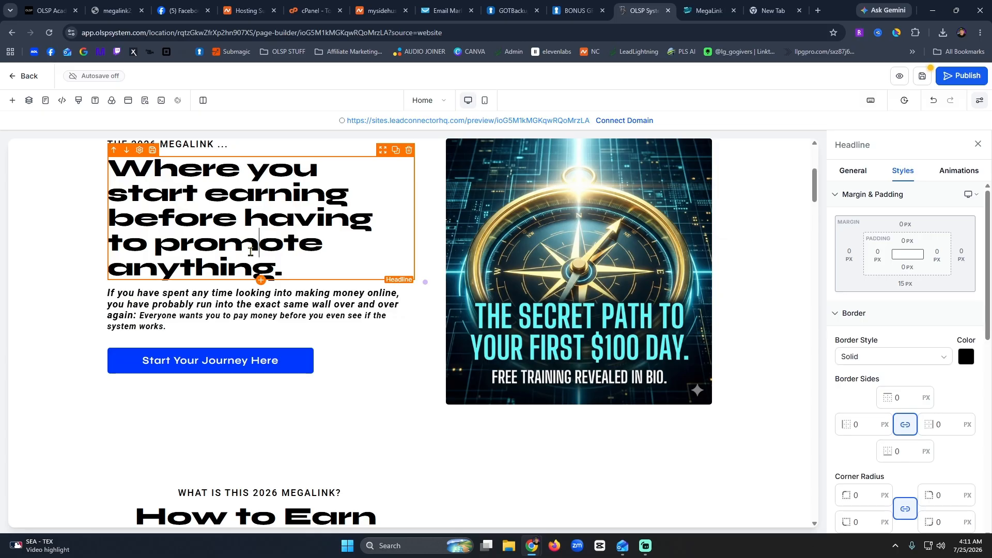
pyautogui.scroll(-5, 455, 290)
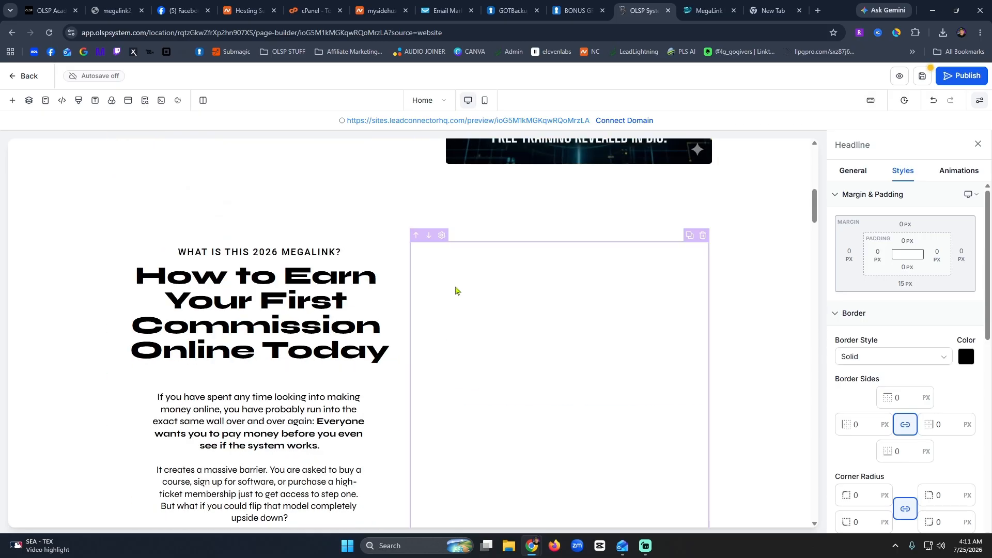
pyautogui.click(703, 235)
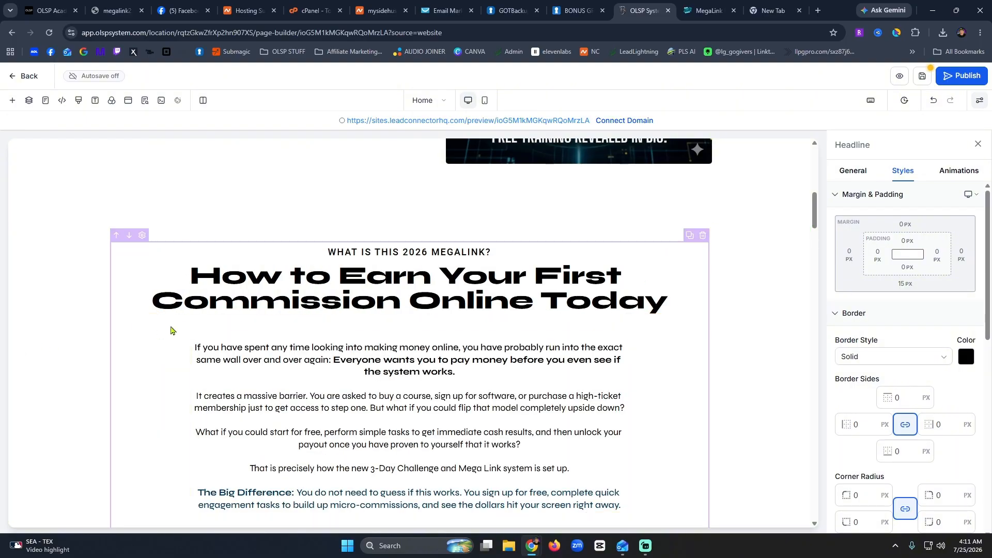
# Delete the italic intro paragraph under the hero headline.
pyautogui.scroll(5, 99, 323)
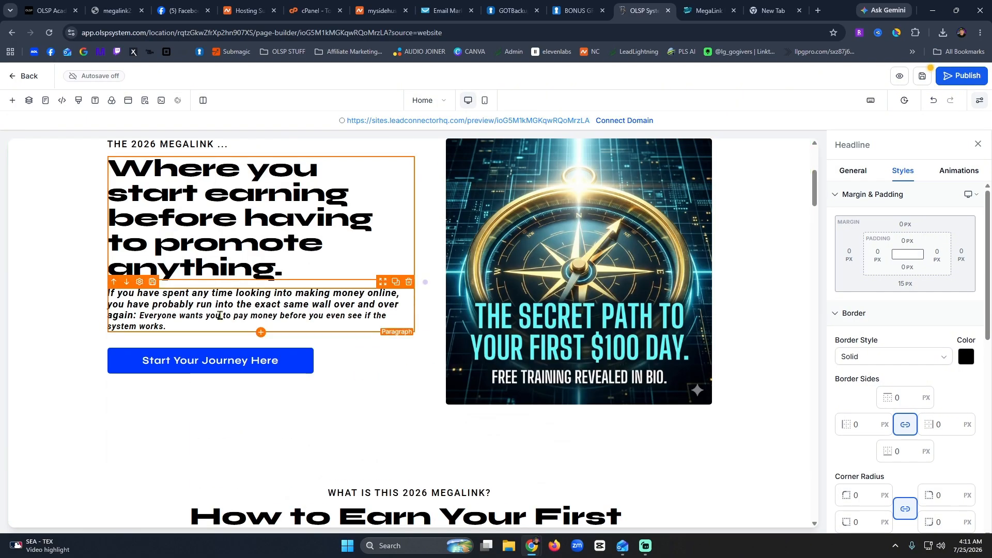
pyautogui.click(289, 313)
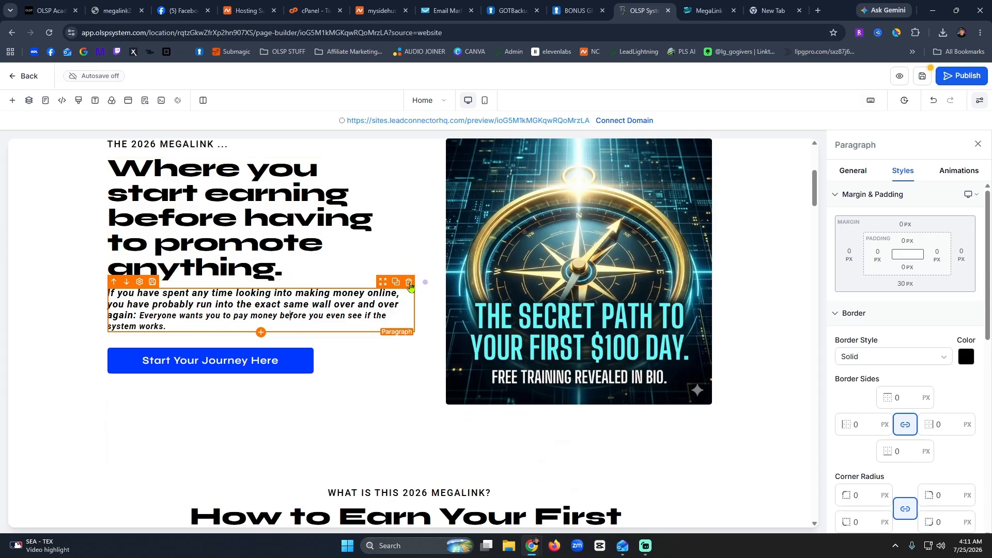
pyautogui.click(409, 283)
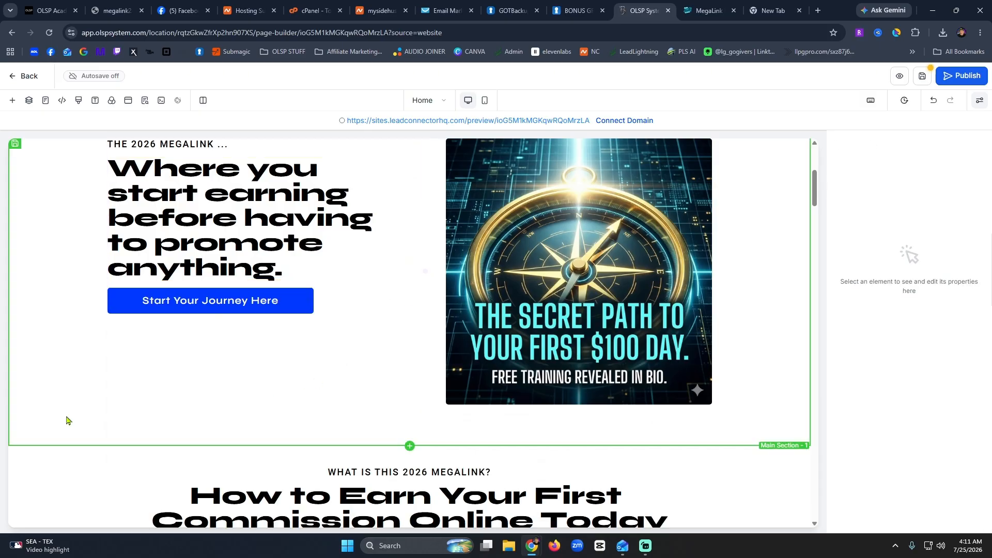
pyautogui.scroll(-5, 77, 433)
# Duplicate the 'WHAT IS THIS 2026 MEGALINK?' sub headline and place it under Start Your Journey Here.
pyautogui.click(197, 152)
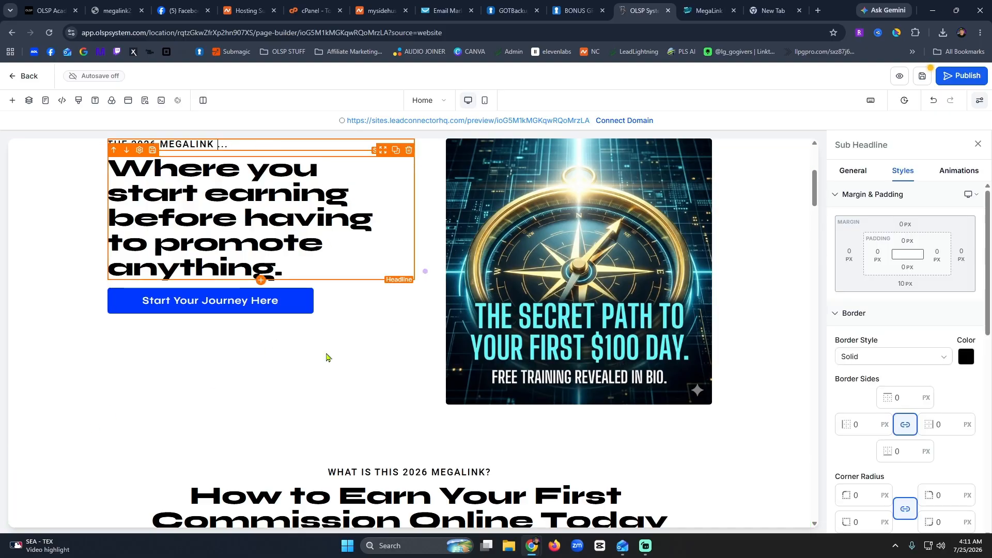
pyautogui.click(383, 474)
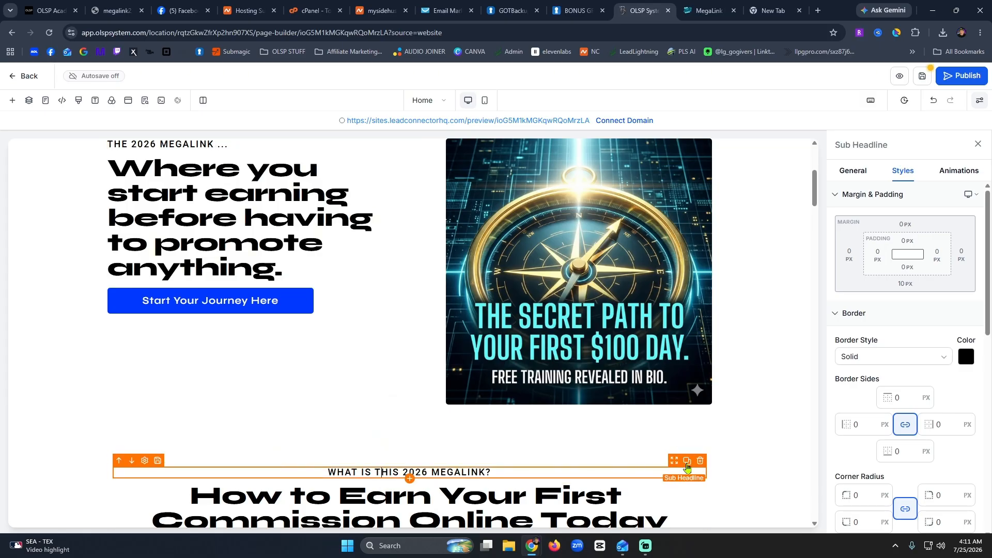
pyautogui.click(686, 461)
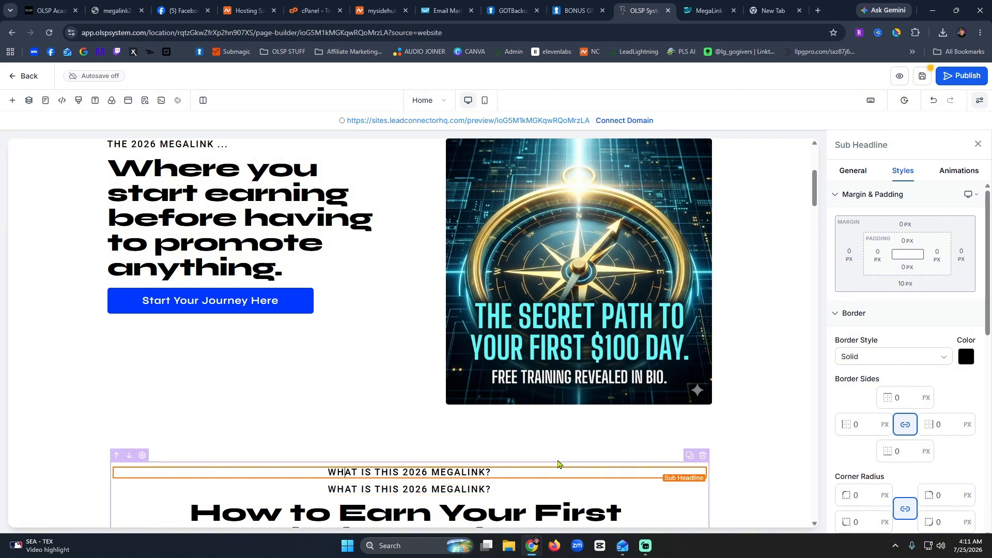
pyautogui.moveTo(670, 467)
pyautogui.mouseDown()
pyautogui.moveTo(258, 315)
pyautogui.moveTo(227, 372)
pyautogui.moveTo(248, 351)
pyautogui.moveTo(228, 359)
pyautogui.mouseUp()
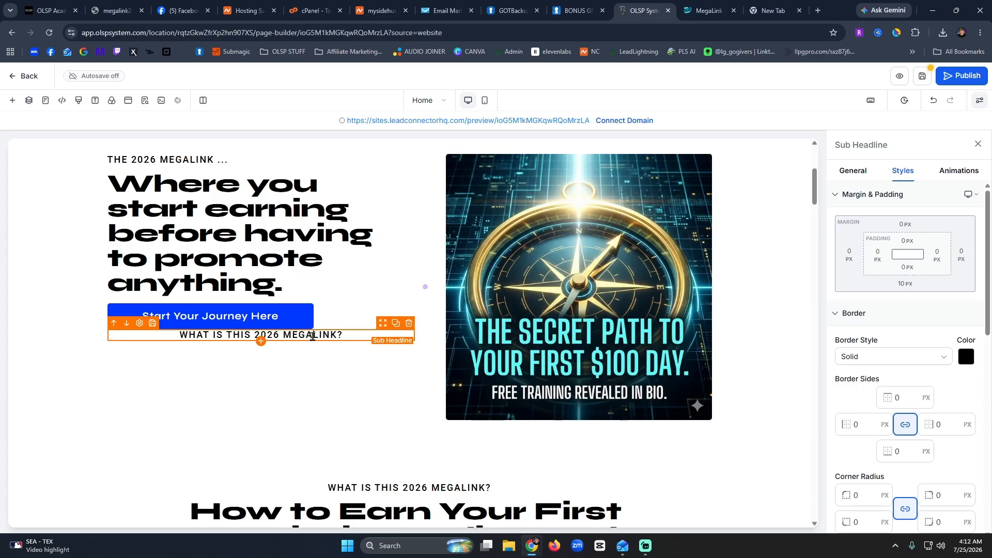
# Change the copy's text to 'OR KEEP READING FOR SOME SPECIAL BONUSES' and left-align it.
pyautogui.tripleClick(313, 337)
pyautogui.write('OR')
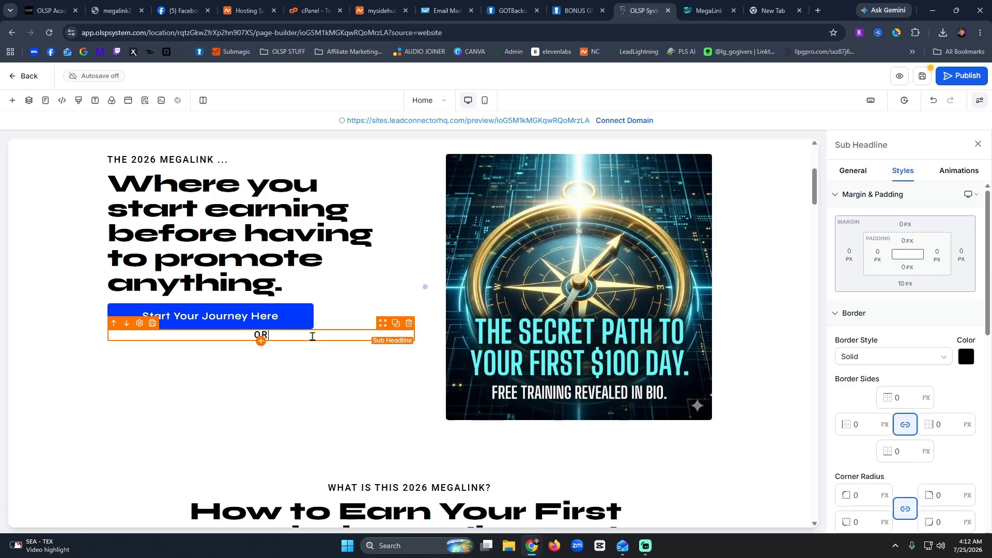
pyautogui.write(' KEEP READING FO')
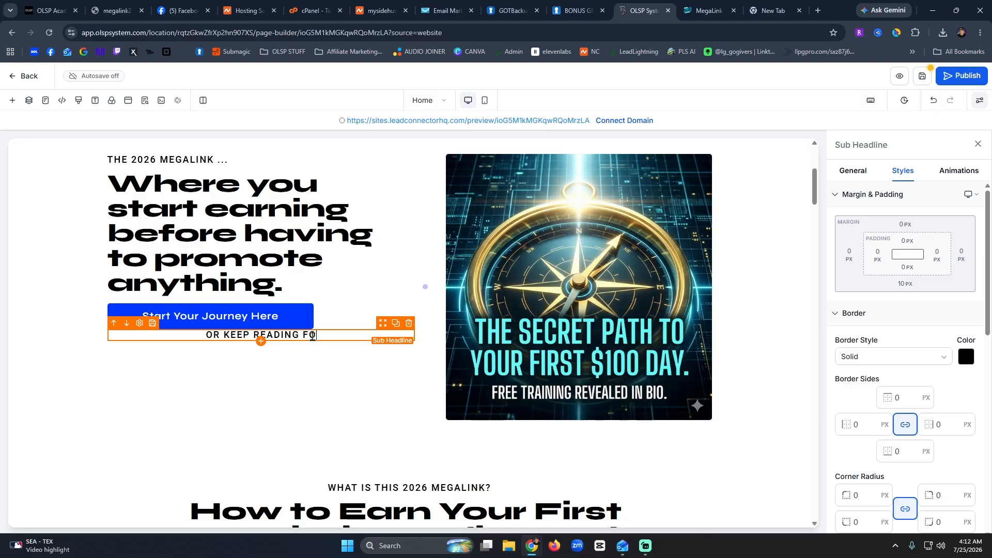
pyautogui.write('R SOME SPECIAL BONUSES')
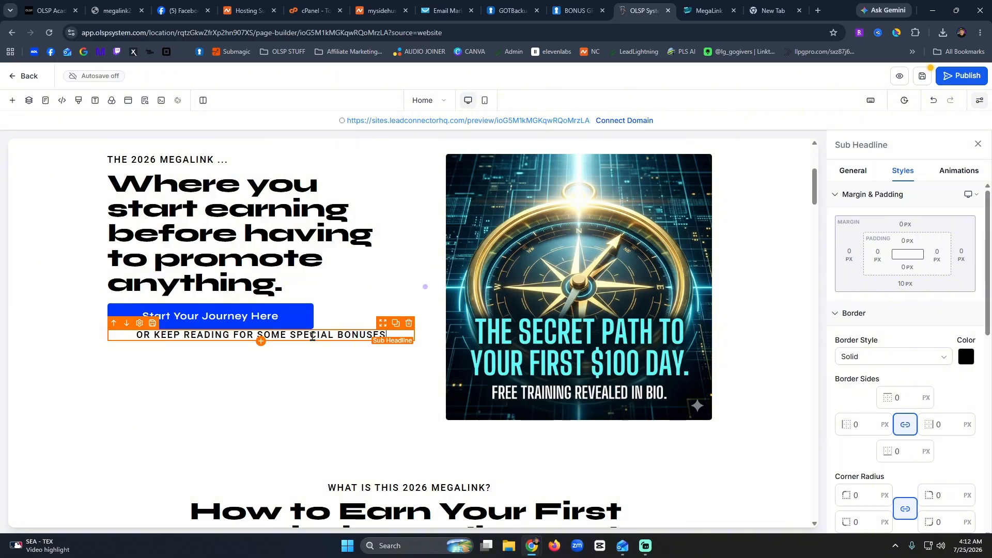
pyautogui.tripleClick(312, 337)
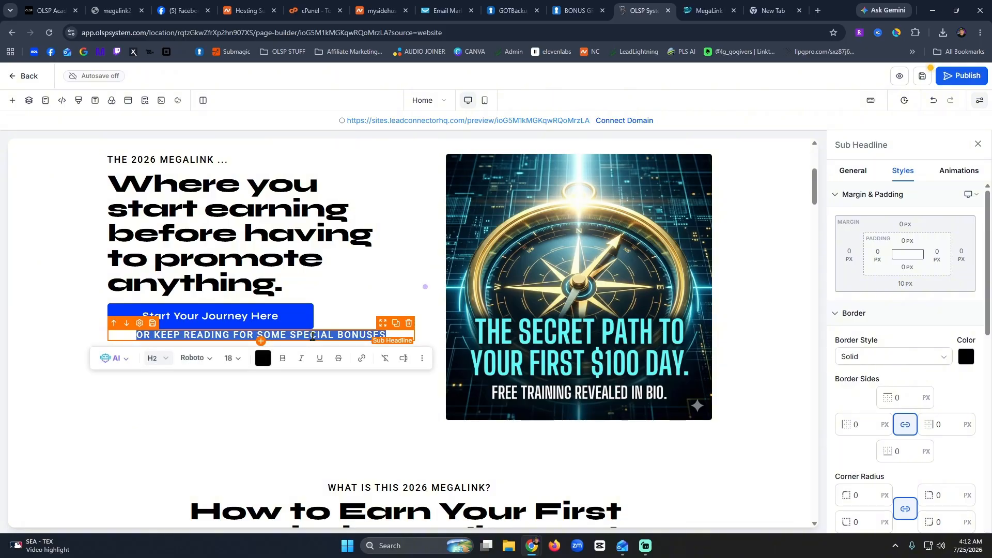
pyautogui.scroll(-5, 887, 372)
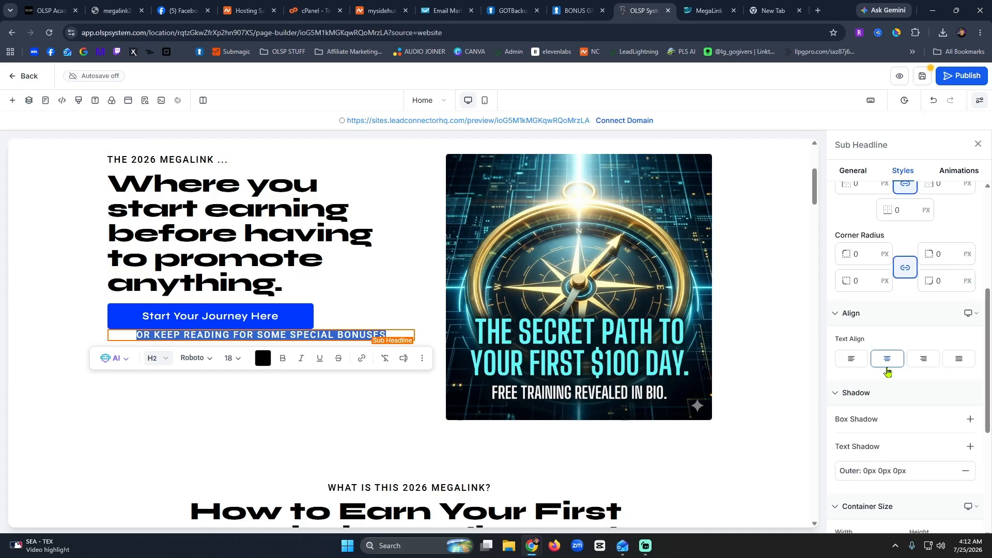
pyautogui.click(851, 358)
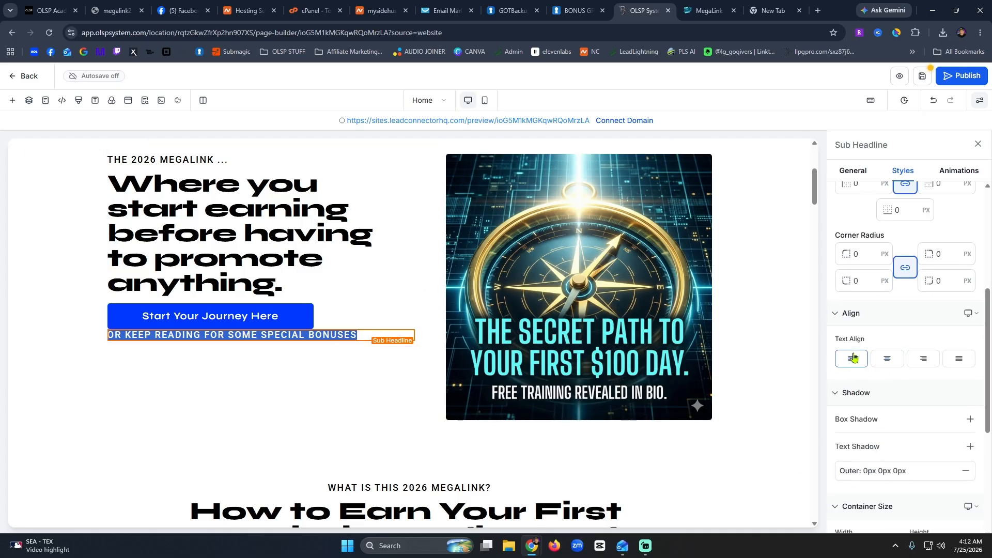
pyautogui.click(378, 379)
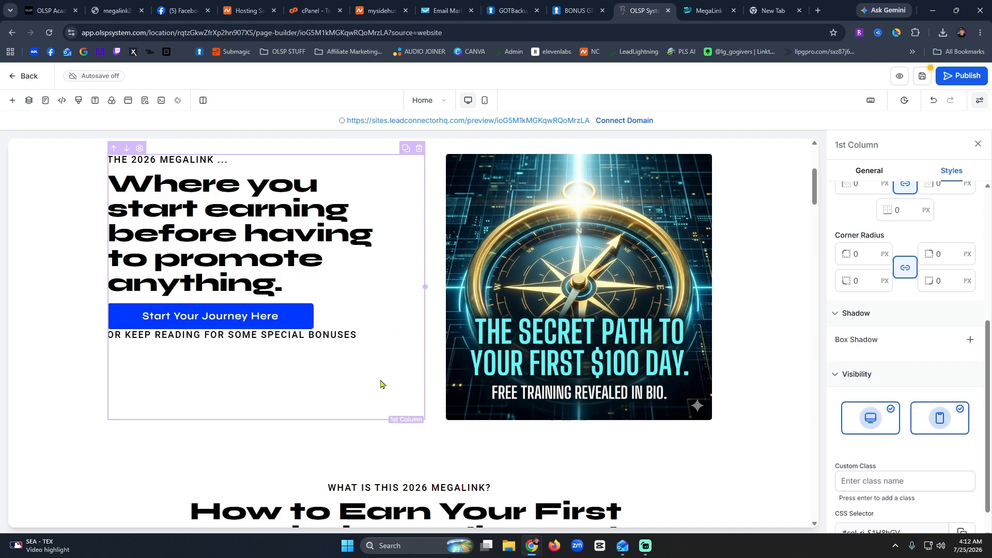
# Set the copied section's sub headline to 'How the Free-to-Paid Progression Works' from the live page.
pyautogui.scroll(-5, 410, 377)
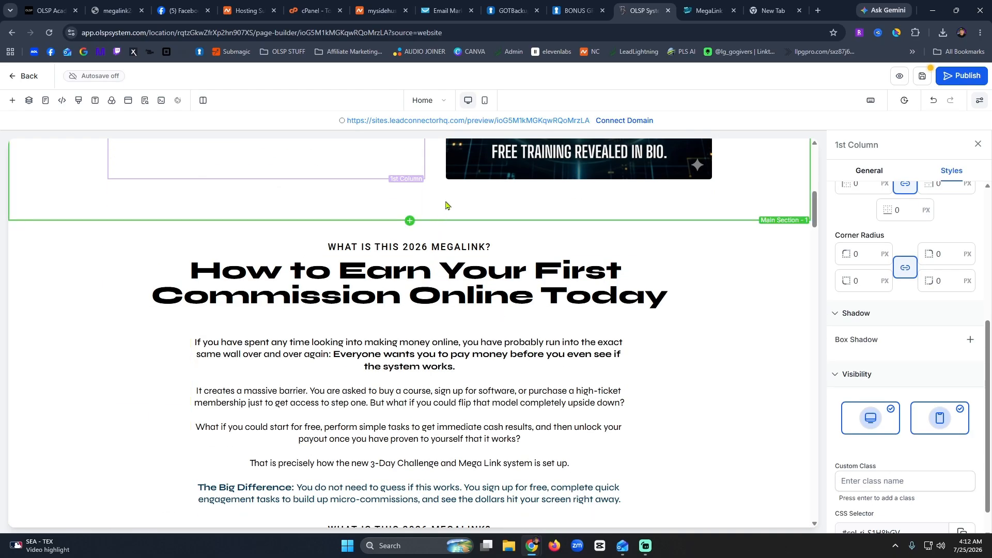
pyautogui.scroll(-5, 387, 357)
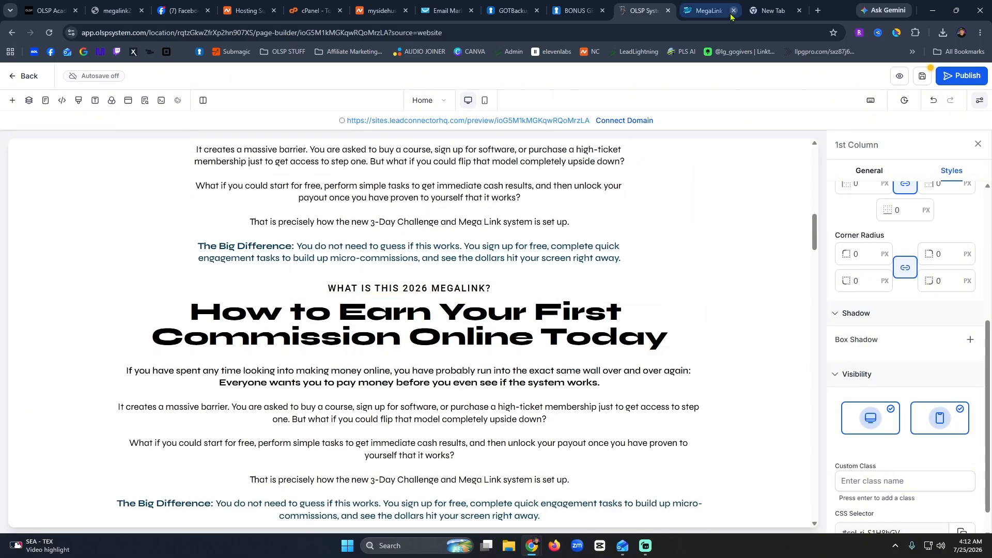
pyautogui.click(712, 10)
pyautogui.scroll(10, 472, 361)
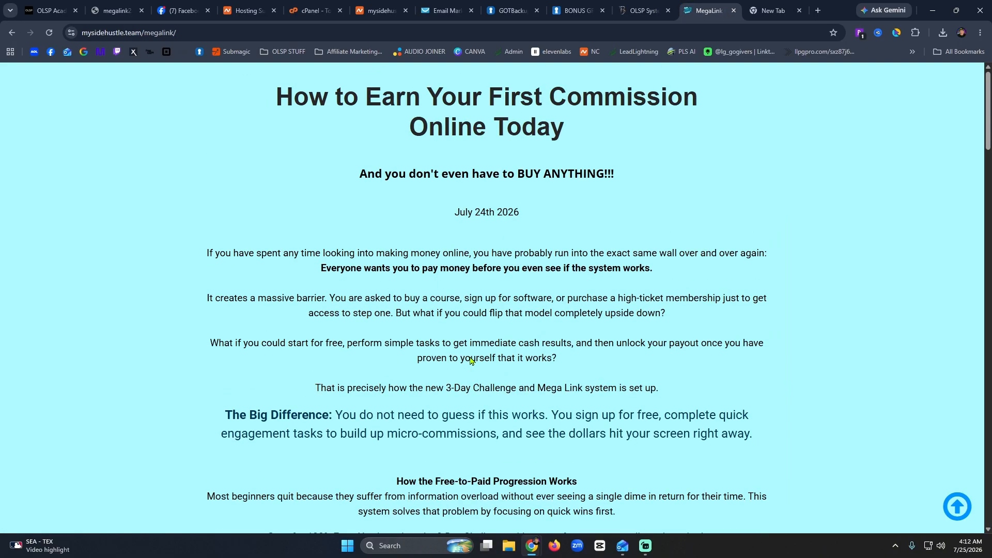
pyautogui.click(641, 10)
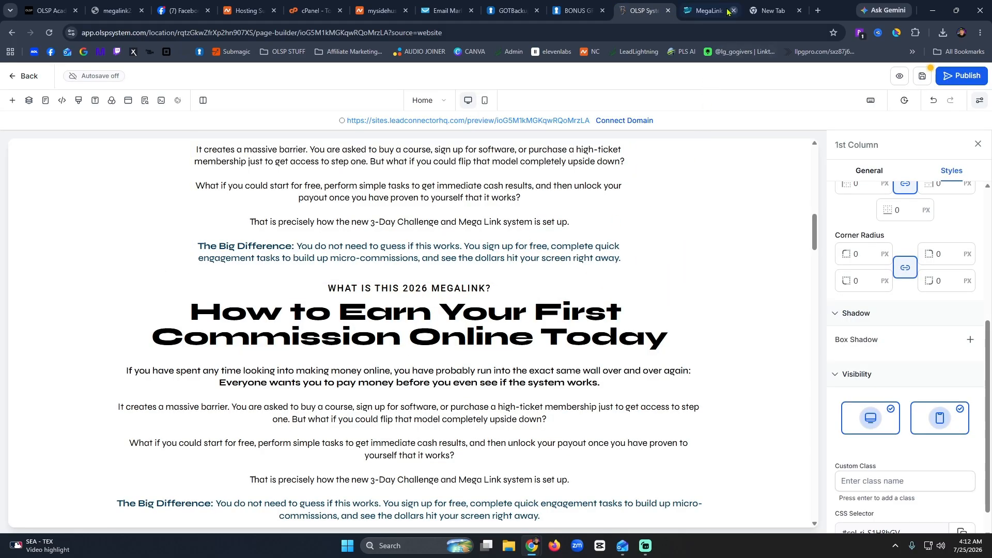
pyautogui.click(582, 246)
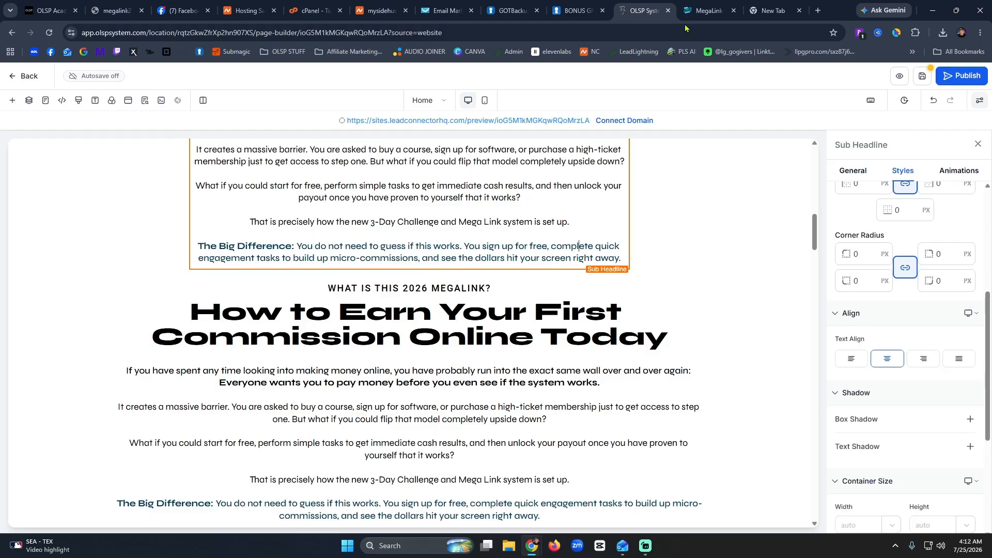
pyautogui.click(698, 5)
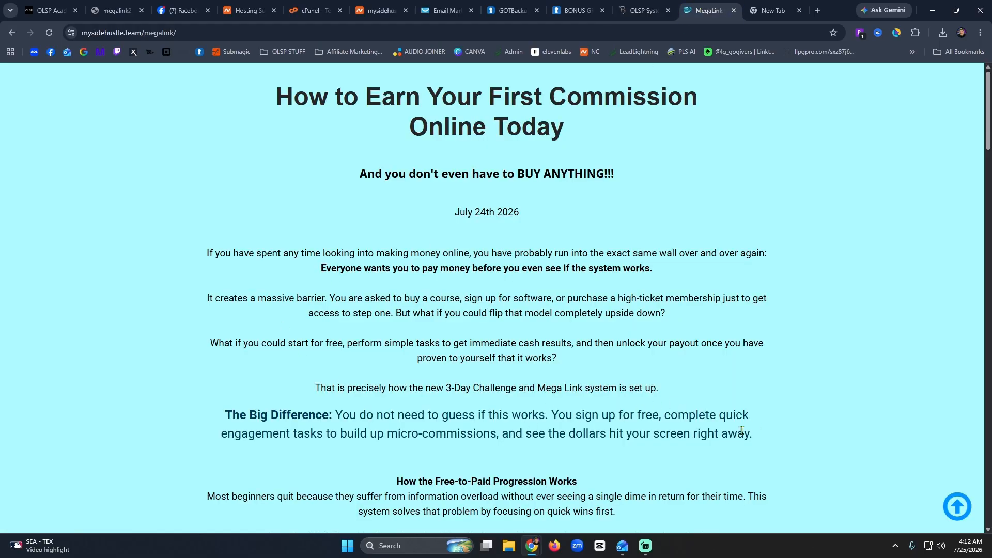
pyautogui.scroll(-5, 741, 431)
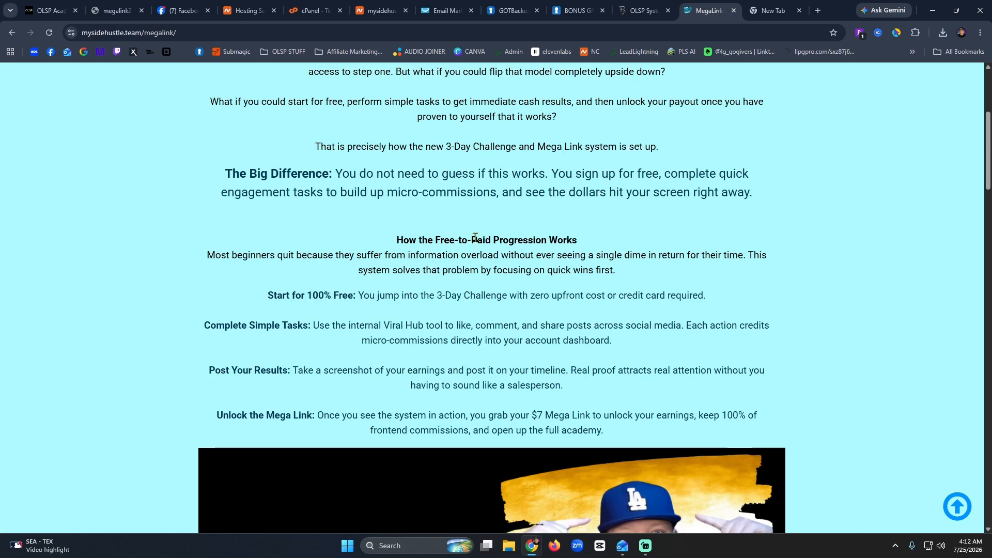
pyautogui.tripleClick(475, 239)
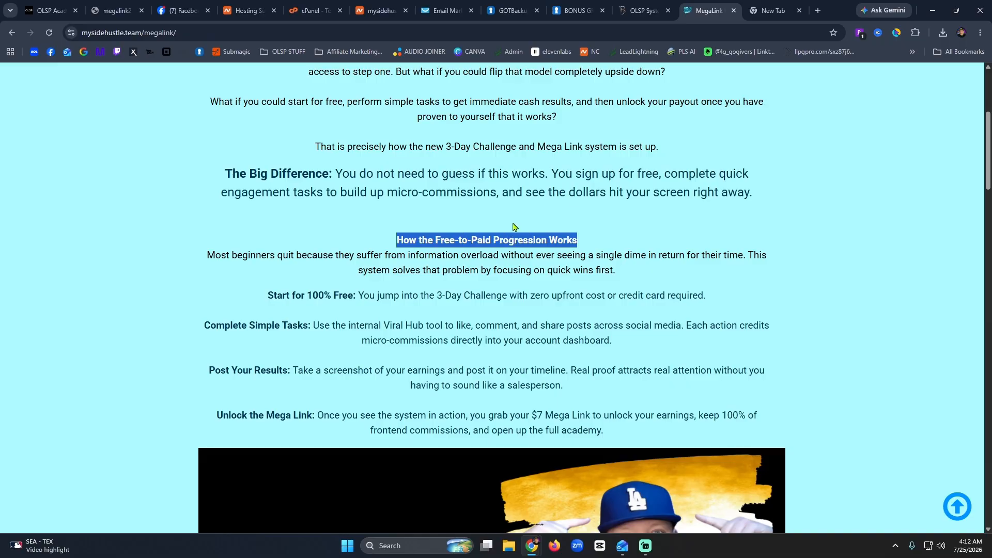
pyautogui.click(643, 11)
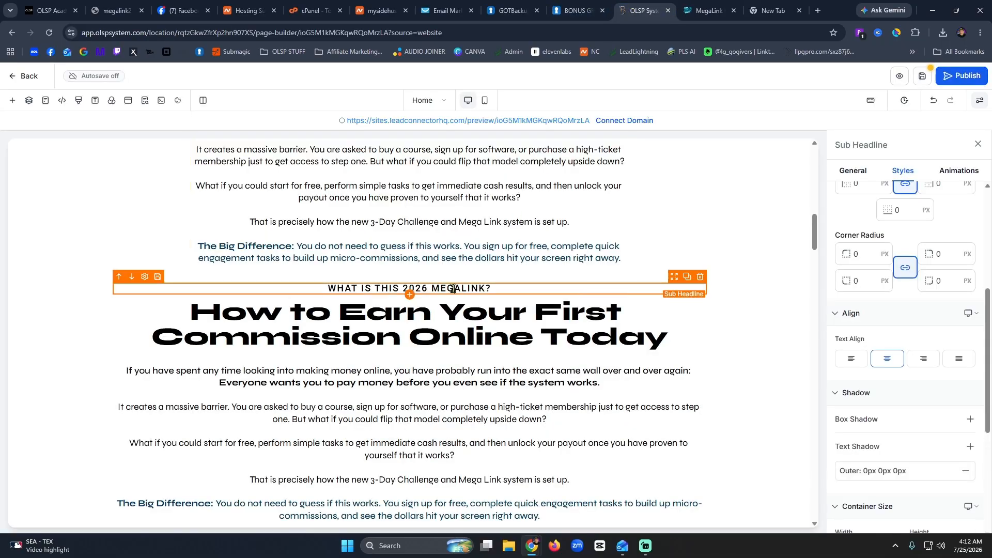
pyautogui.tripleClick(453, 289)
pyautogui.write('HOW THE FREE-TO-PAID PROGRESSION WORKS')
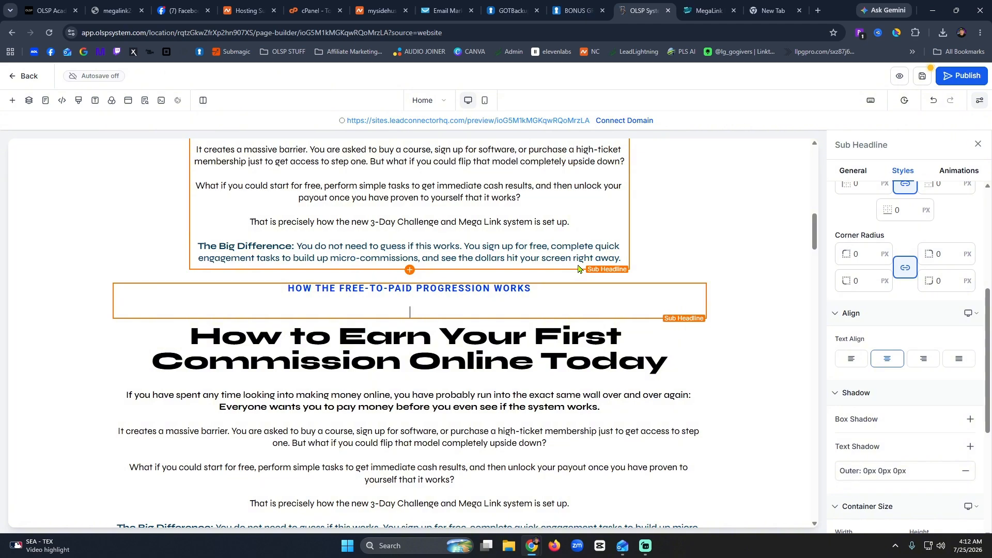
pyautogui.press('BackSpace')
pyautogui.hotkey('ctrl', 'Tab')
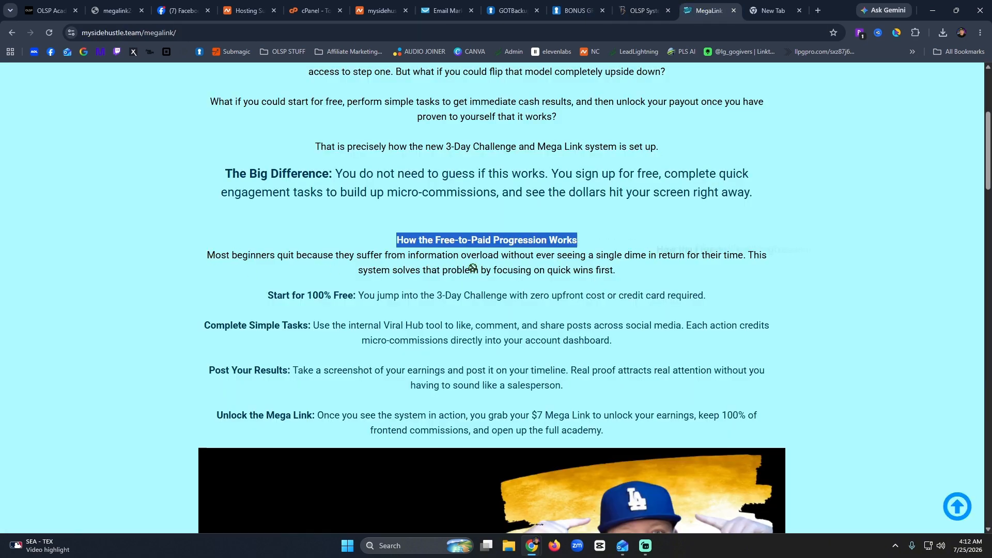
# Replace the copied section's big headline with the 'Most beginners quit' paragraph.
pyautogui.moveTo(630, 273); pyautogui.dragTo(199, 264)
pyautogui.hotkey('ctrl', 'c')
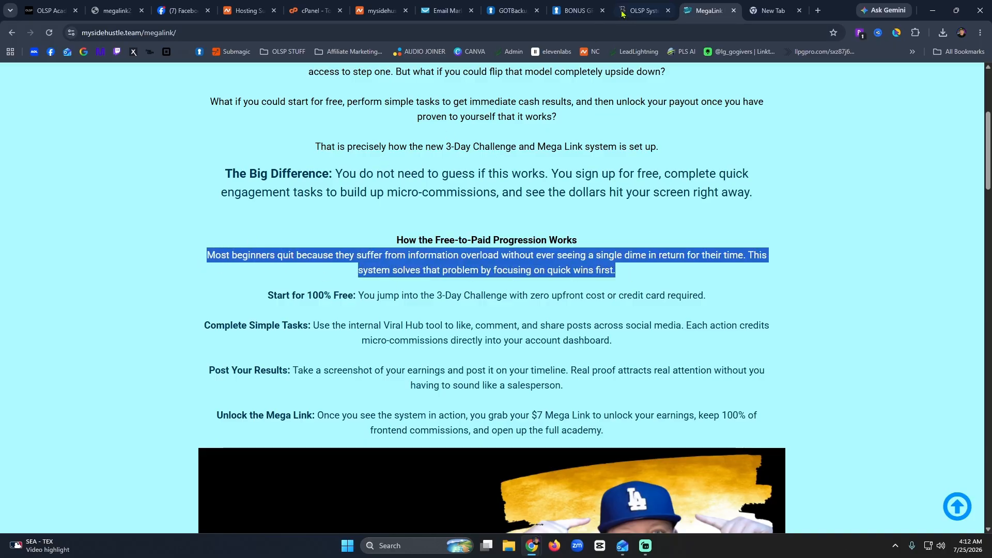
pyautogui.click(643, 10)
pyautogui.click(405, 332)
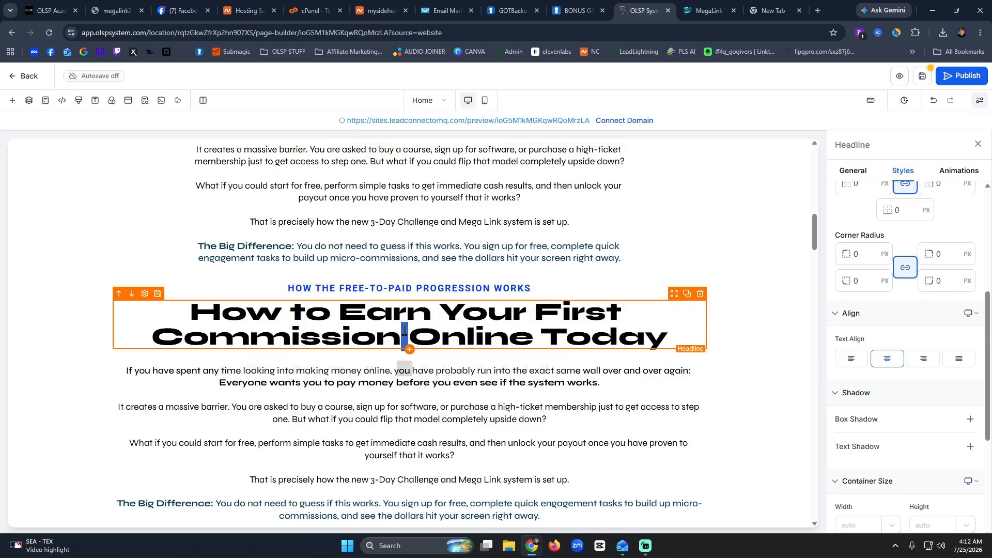
pyautogui.hotkey('ctrl', 'a')
pyautogui.hotkey('ctrl', 'v')
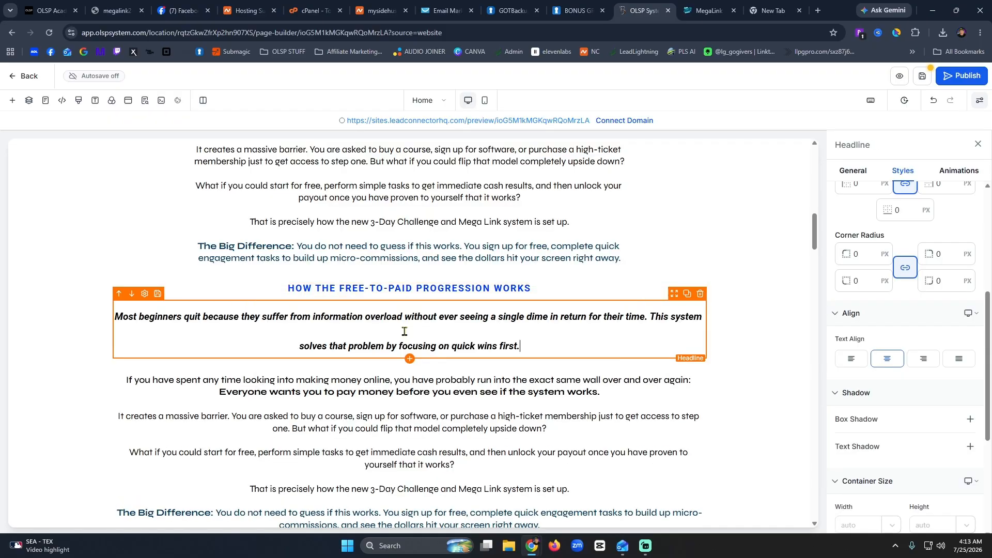
pyautogui.hotkey('ctrl', 'a')
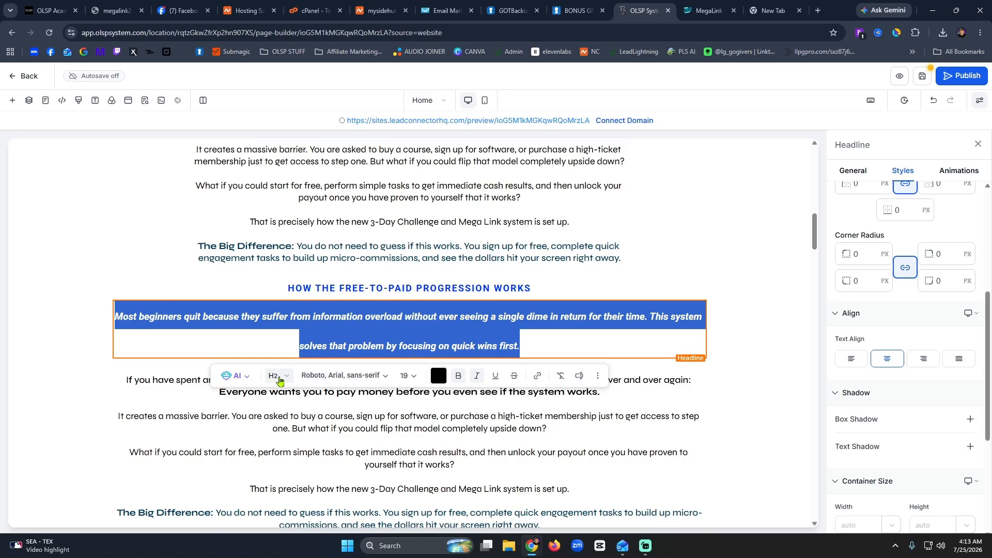
# Set the 'Most beginners quit' line to Heading 3.
pyautogui.click(282, 378)
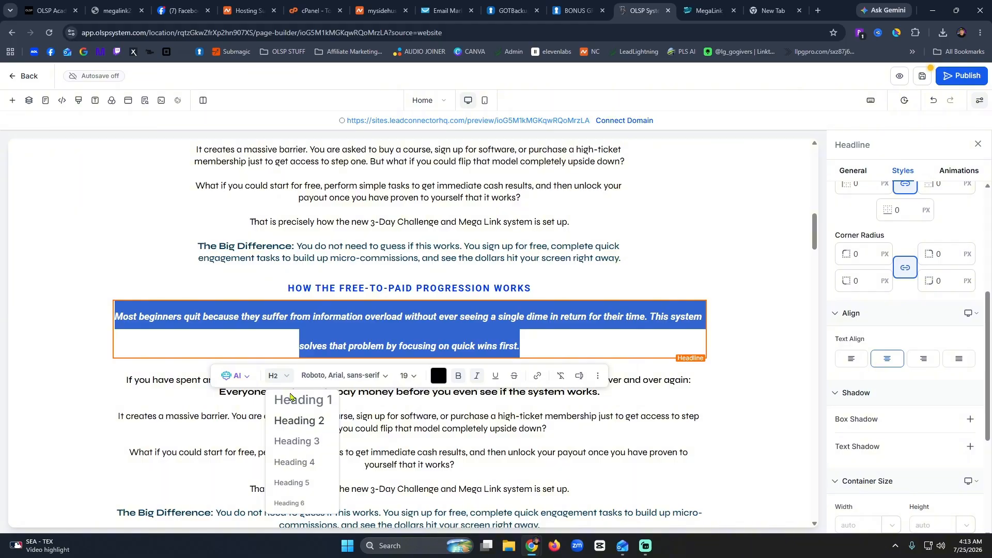
pyautogui.click(296, 443)
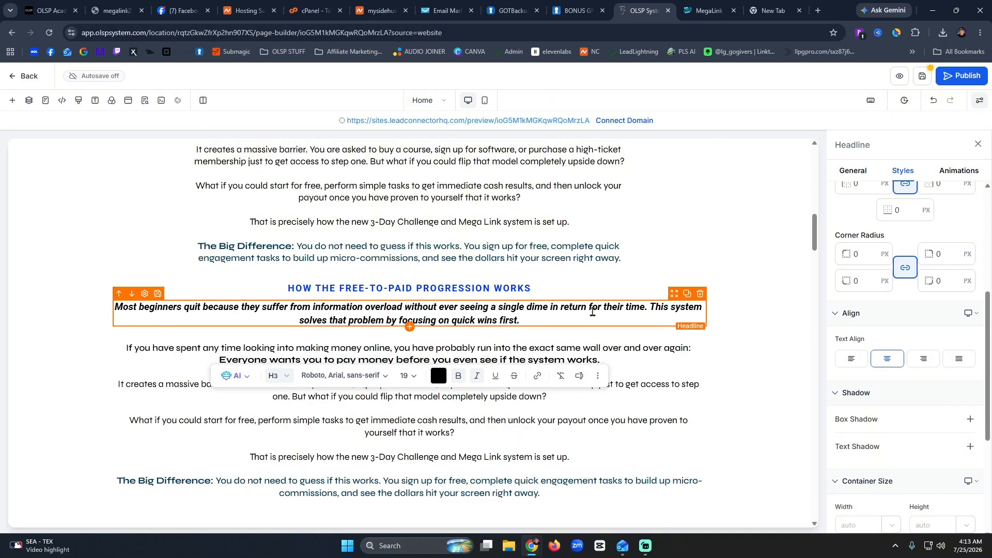
pyautogui.click(598, 287)
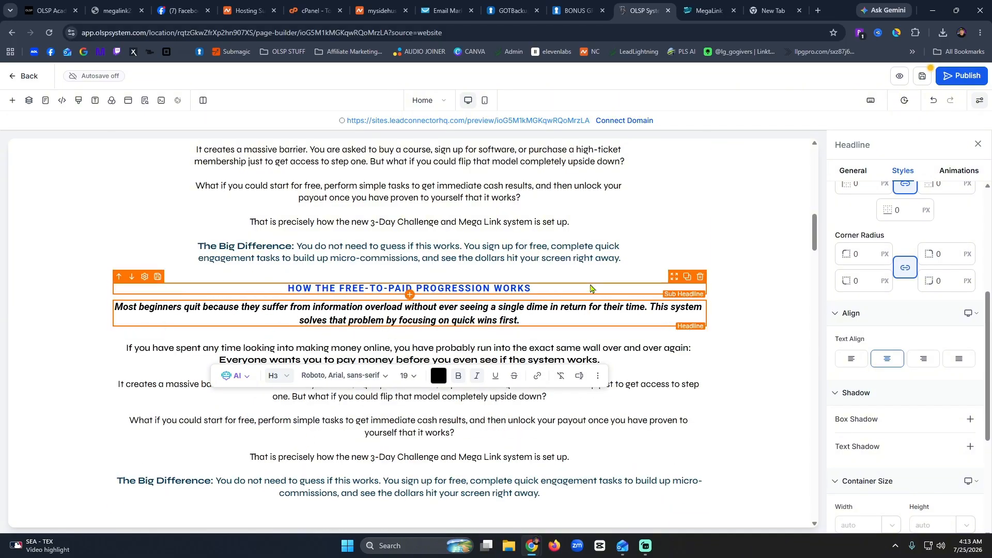
pyautogui.click(628, 224)
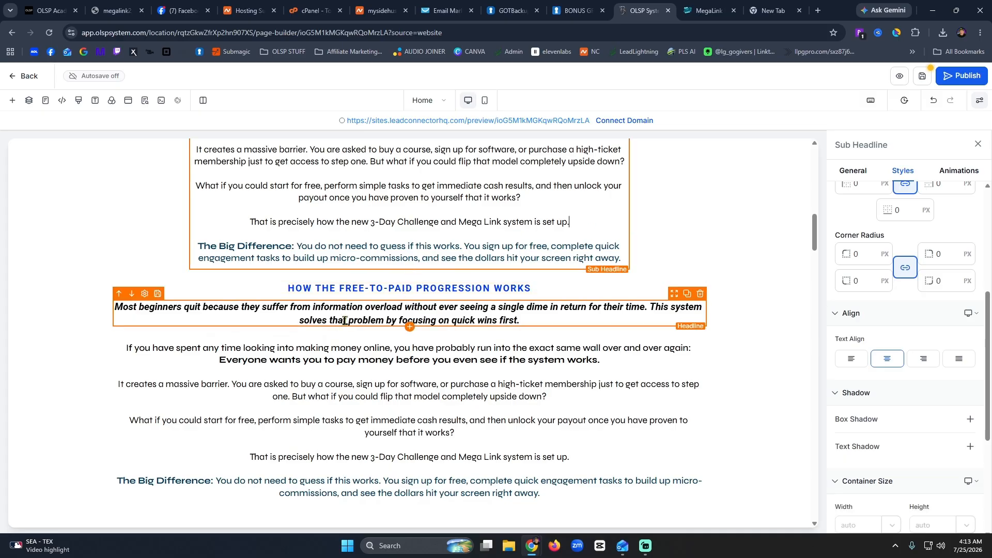
# Paste the four MegaLink progression steps over the repeated intro paragraph under the italic headline.
pyautogui.click(709, 10)
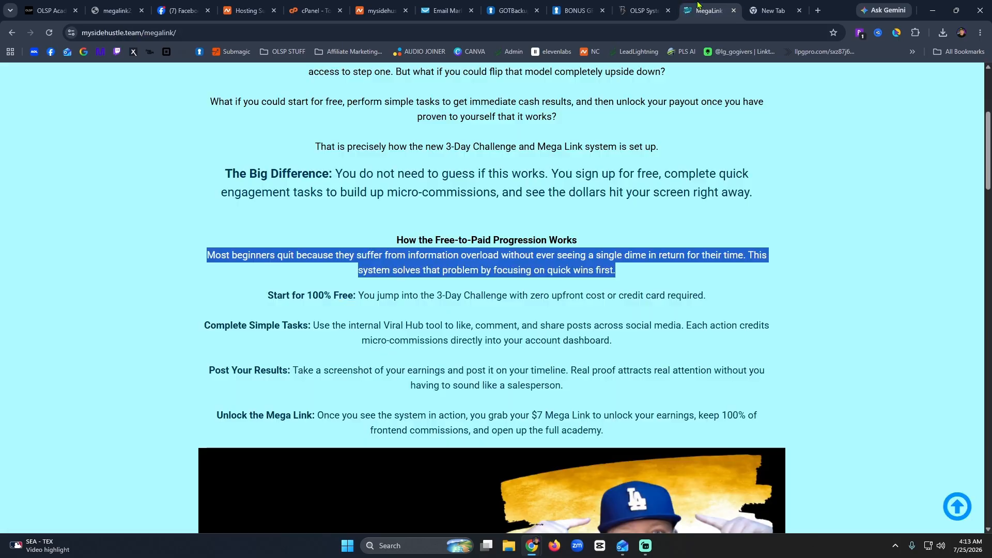
pyautogui.moveTo(268, 296); pyautogui.dragTo(653, 430)
pyautogui.hotkey('ctrl', 'c')
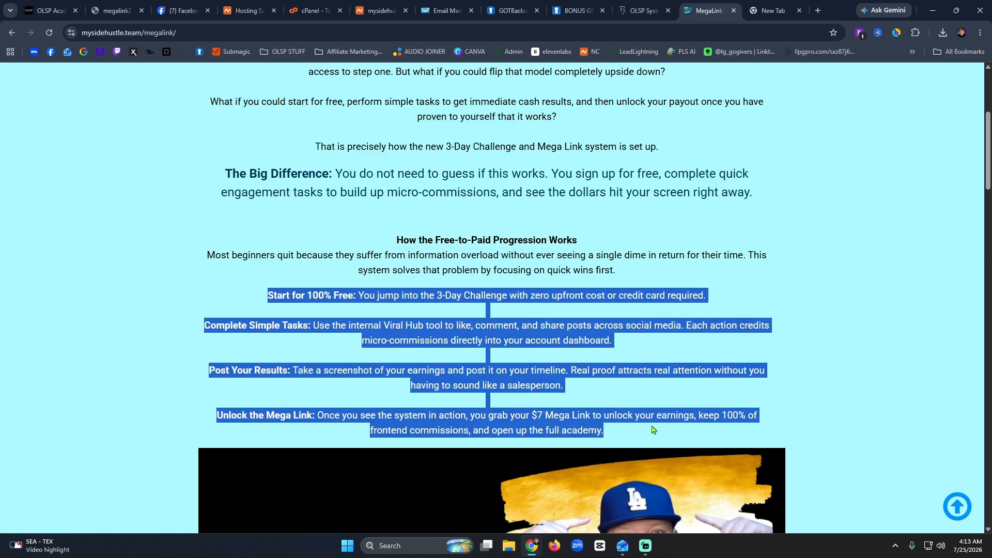
pyautogui.click(644, 11)
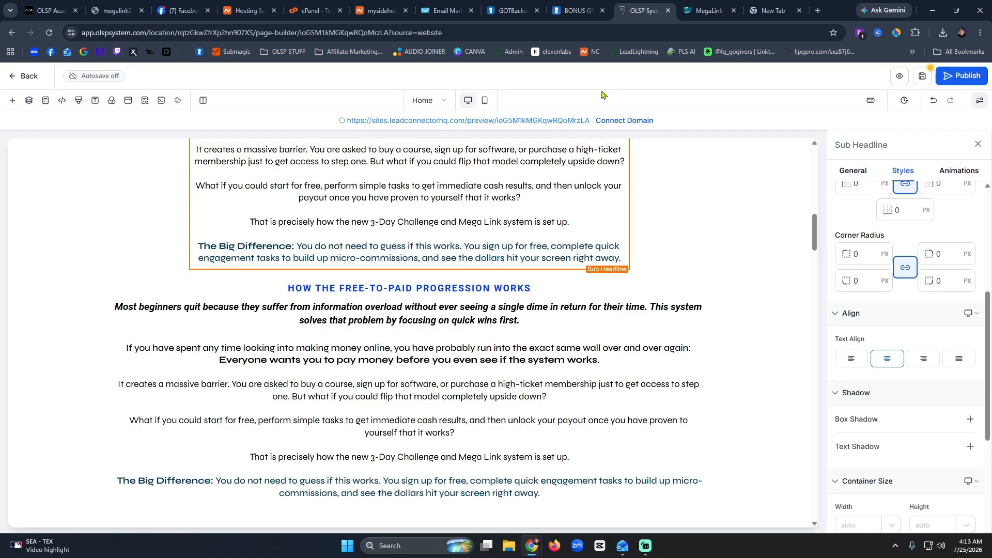
pyautogui.tripleClick(390, 398)
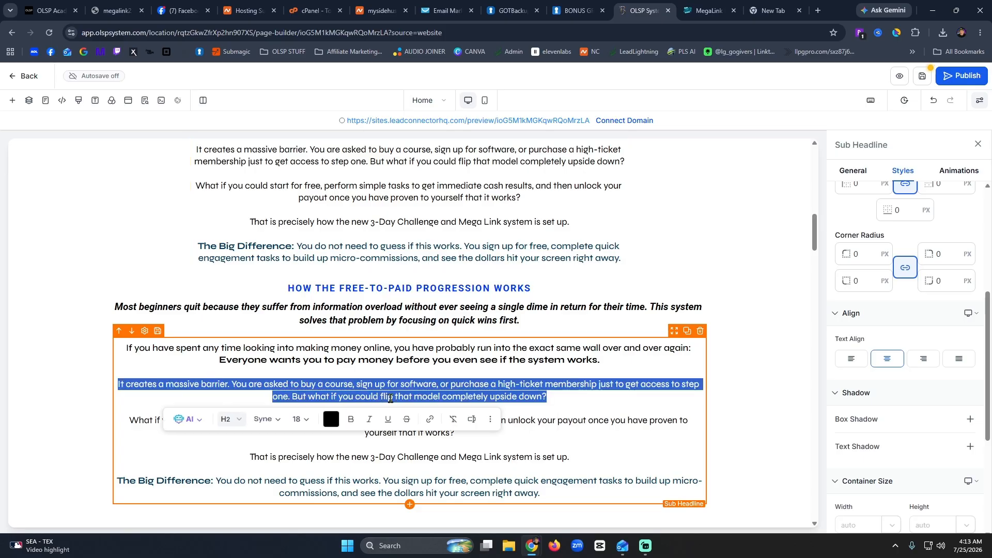
pyautogui.hotkey('ctrl', 'a')
pyautogui.hotkey('ctrl', 'v')
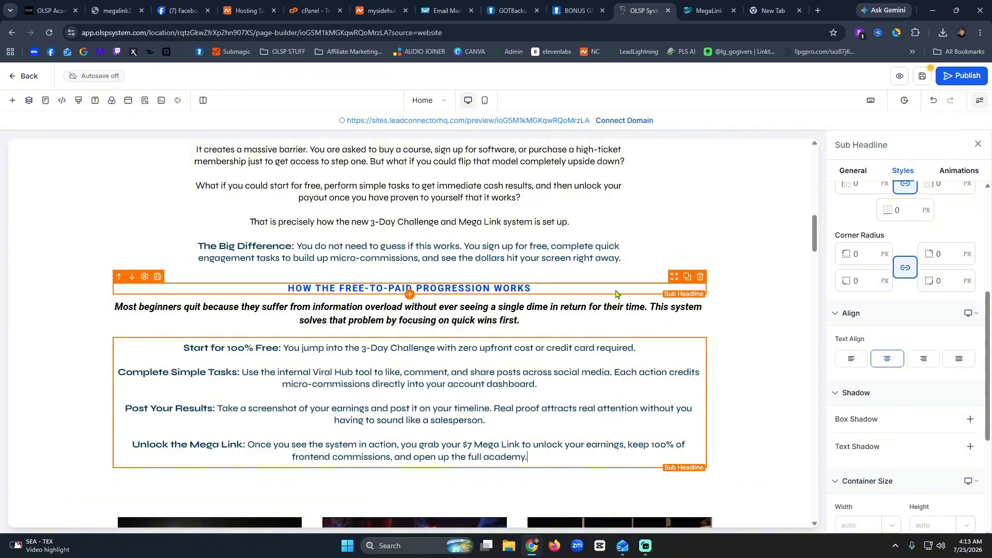
pyautogui.scroll(9, 524, 333)
pyautogui.scroll(-10, 524, 332)
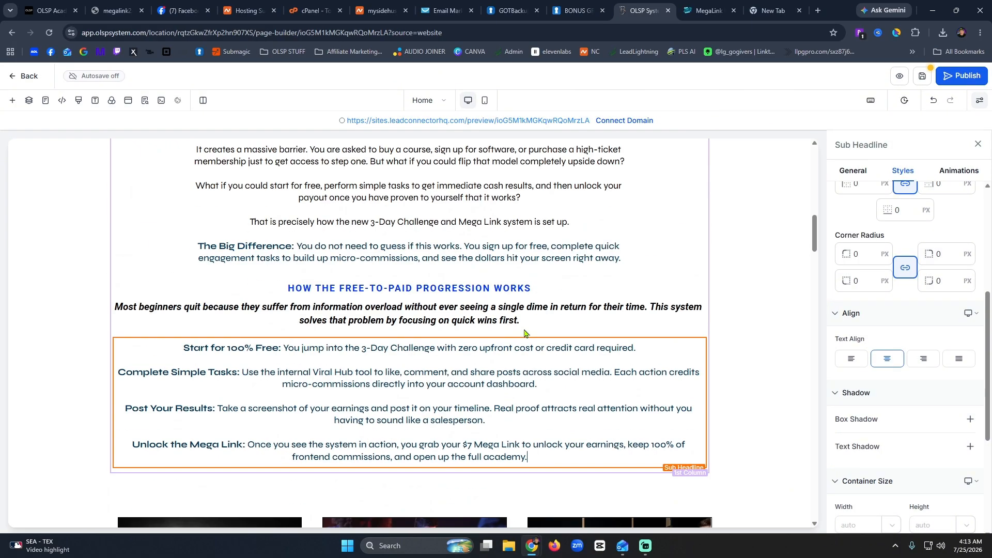
pyautogui.scroll(10, 524, 332)
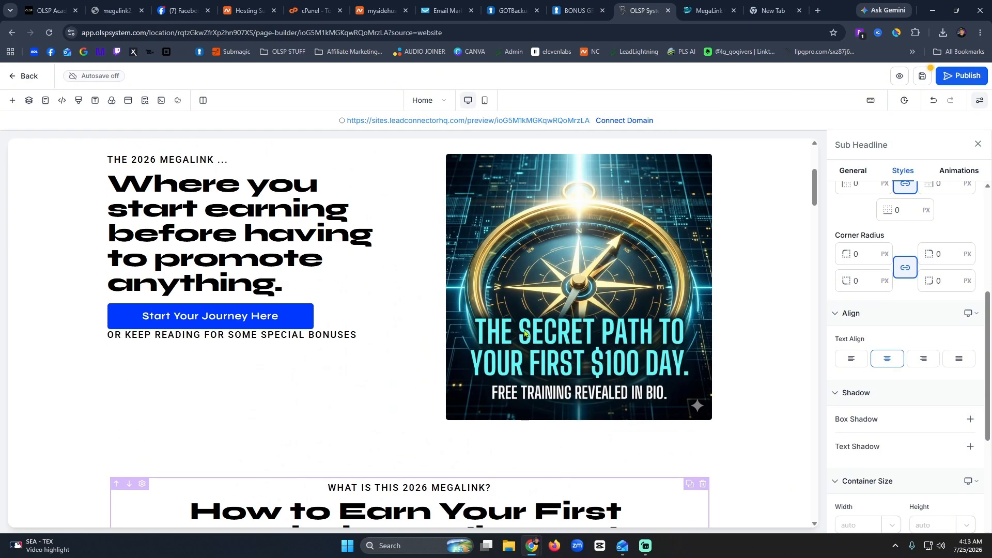
# Save the page and confirm syncing the section changes.
pyautogui.click(923, 80)
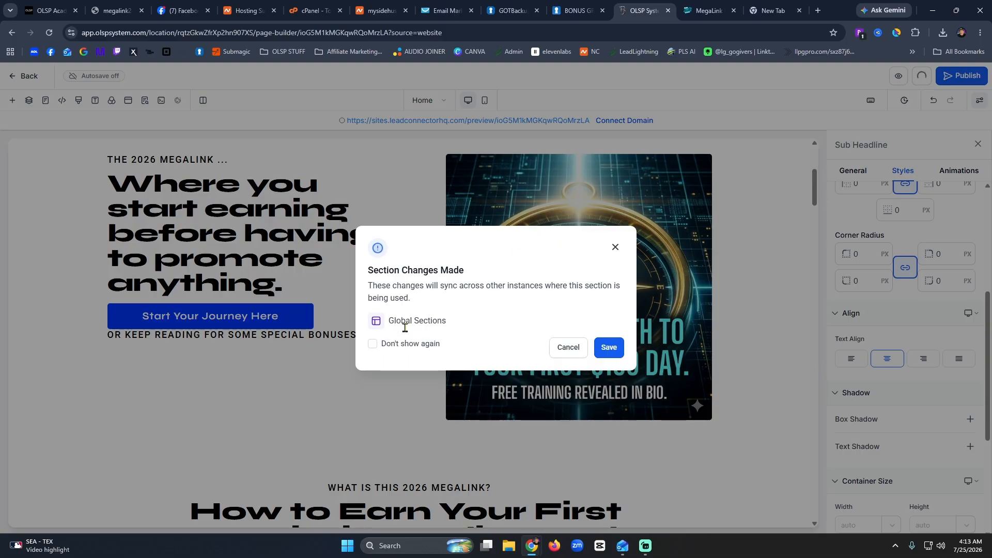
pyautogui.click(609, 348)
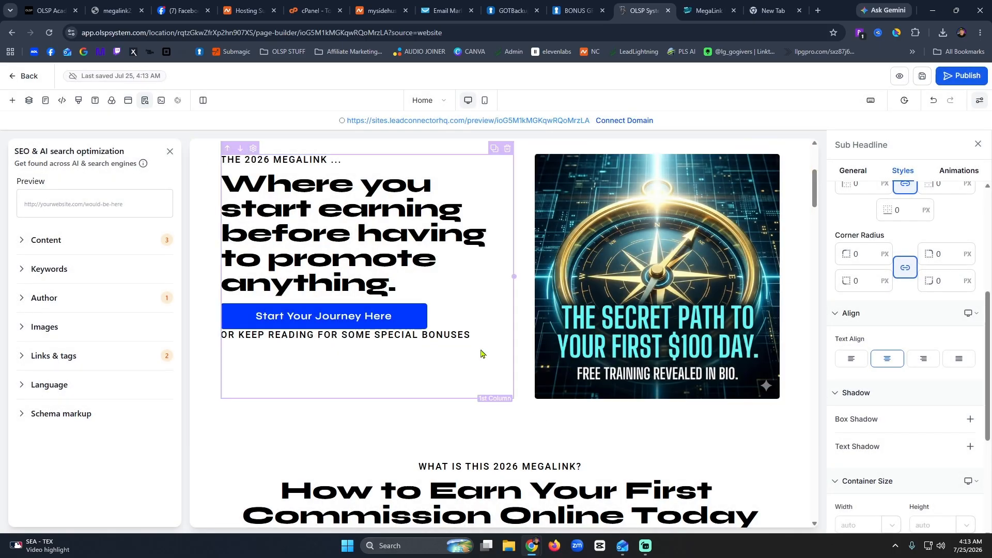
pyautogui.scroll(-10, 491, 354)
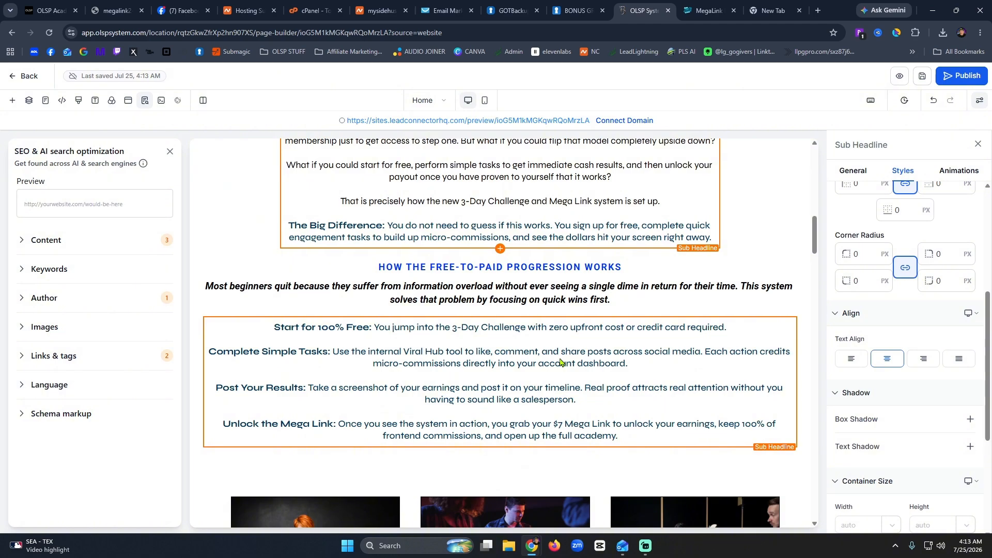
pyautogui.scroll(-5, 560, 362)
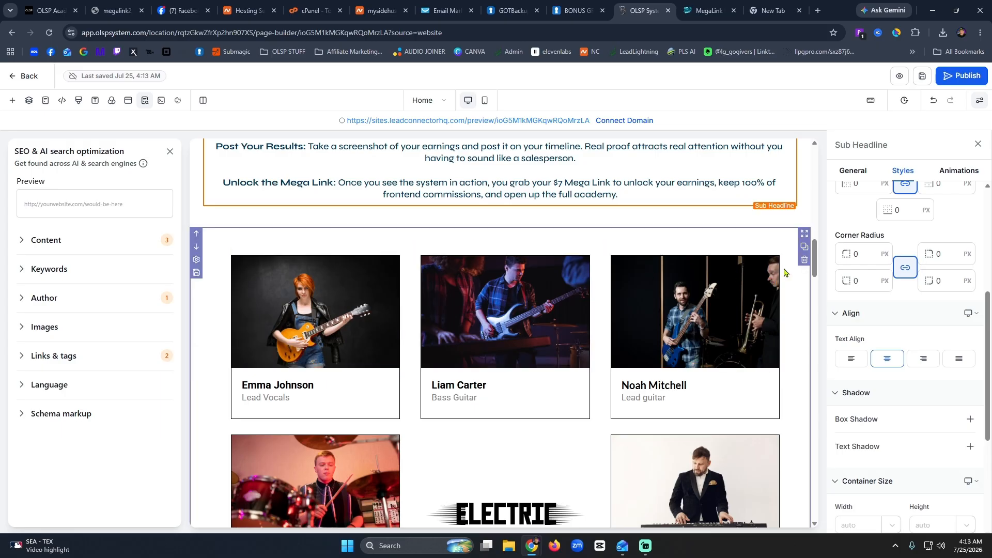
pyautogui.scroll(5, 523, 350)
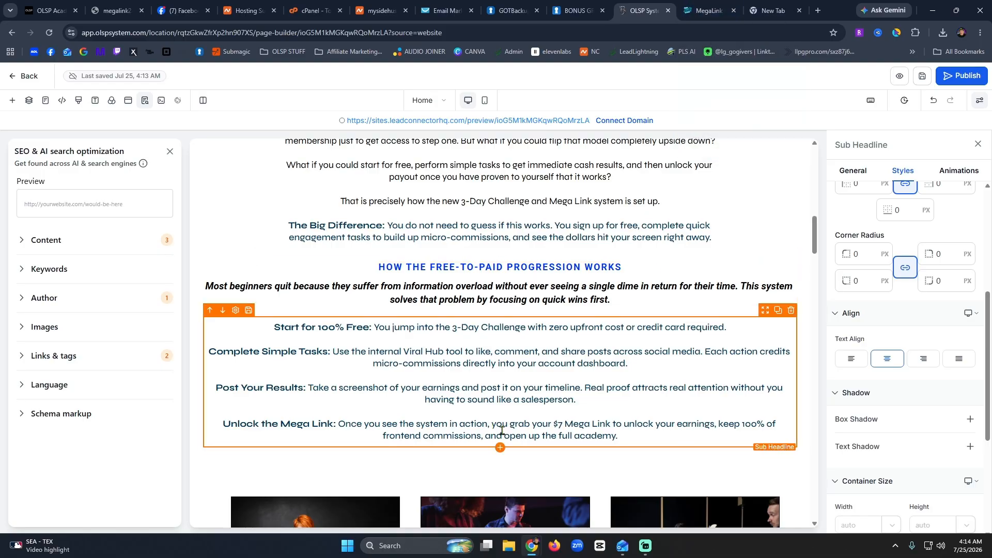
pyautogui.scroll(-15, 501, 430)
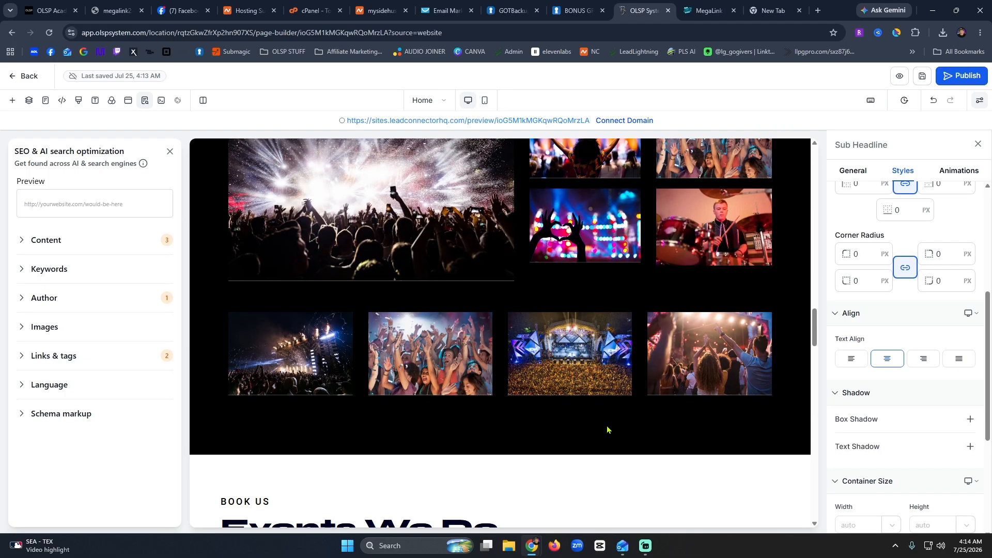
pyautogui.scroll(-15, 607, 430)
pyautogui.scroll(3, 608, 430)
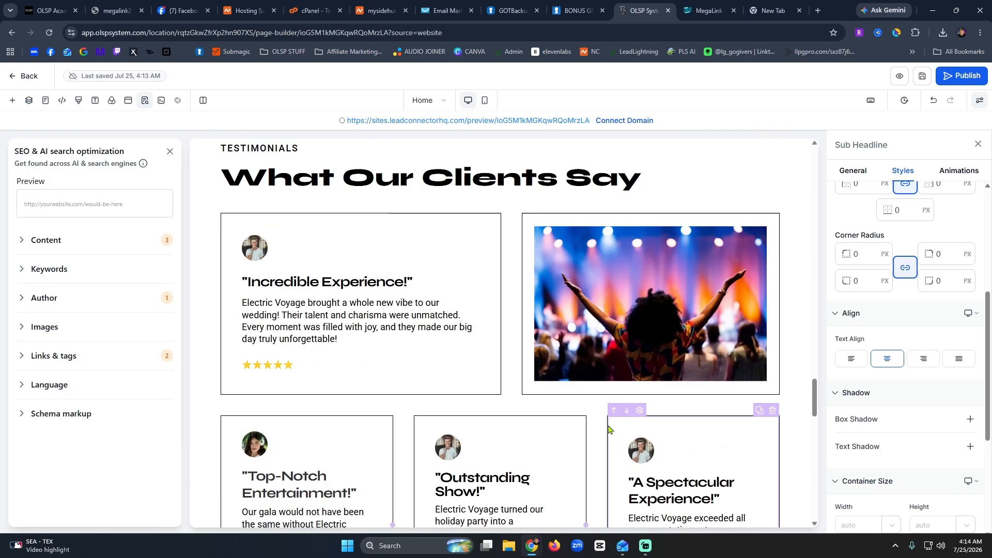
pyautogui.scroll(1, 608, 430)
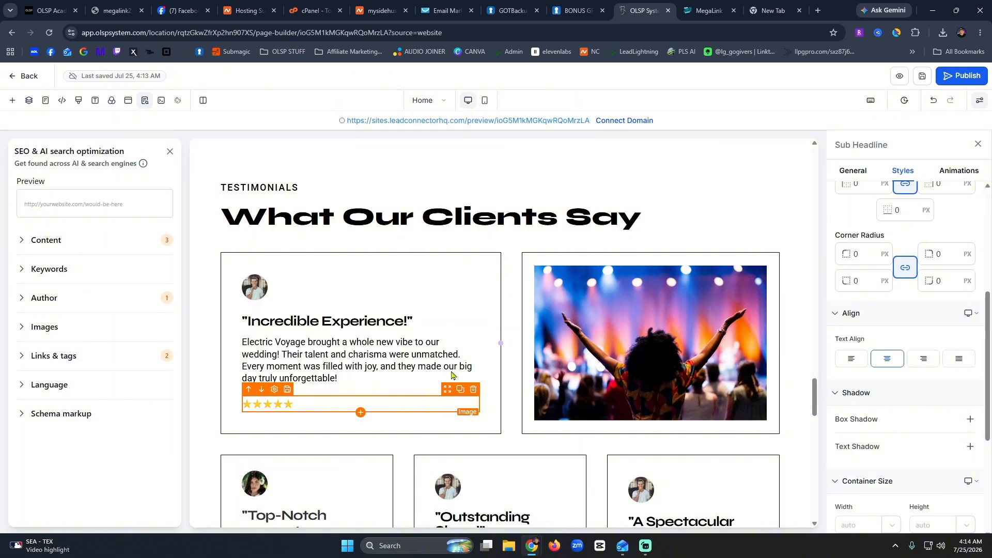
pyautogui.scroll(-9, 584, 324)
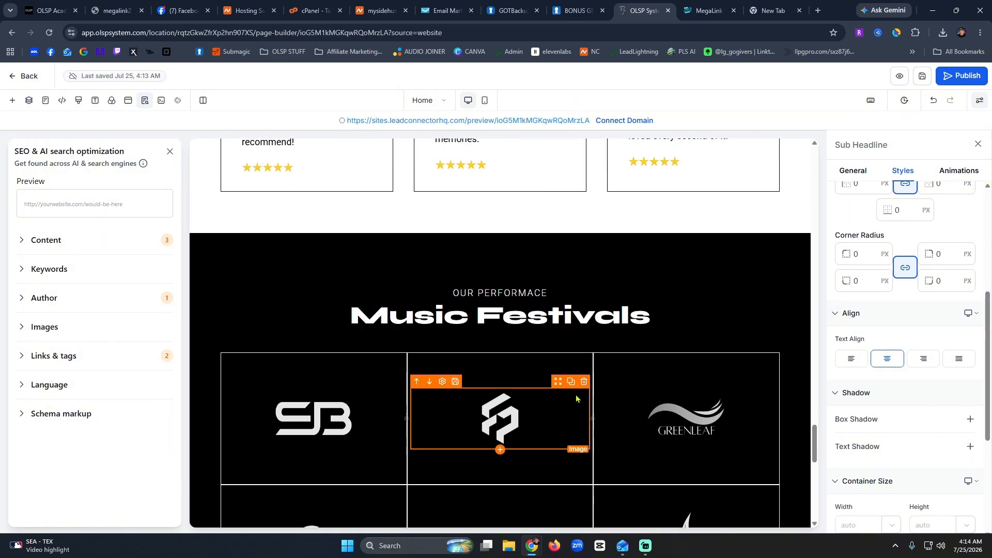
pyautogui.scroll(-10, 577, 399)
pyautogui.scroll(13, 576, 399)
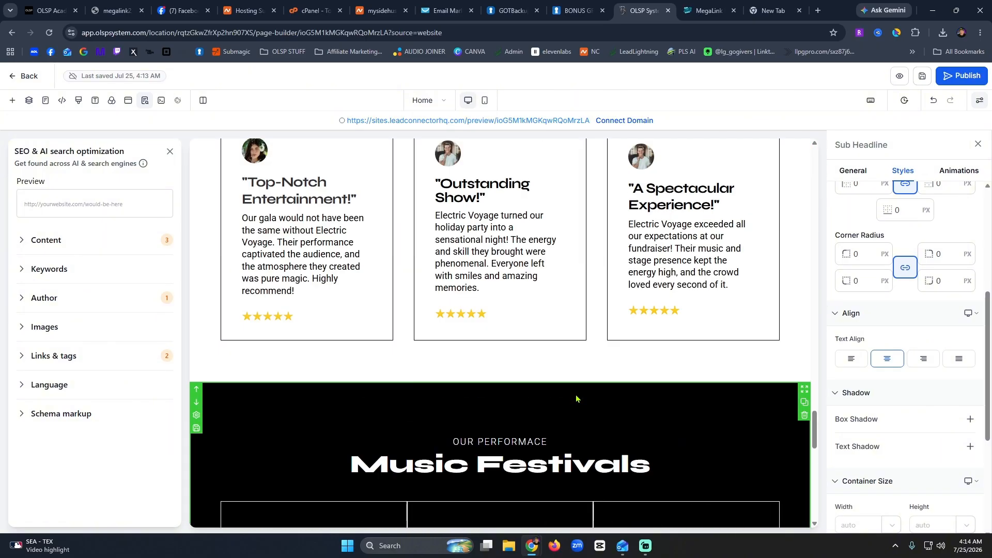
pyautogui.scroll(-15, 576, 398)
pyautogui.scroll(5, 576, 399)
pyautogui.scroll(20, 576, 399)
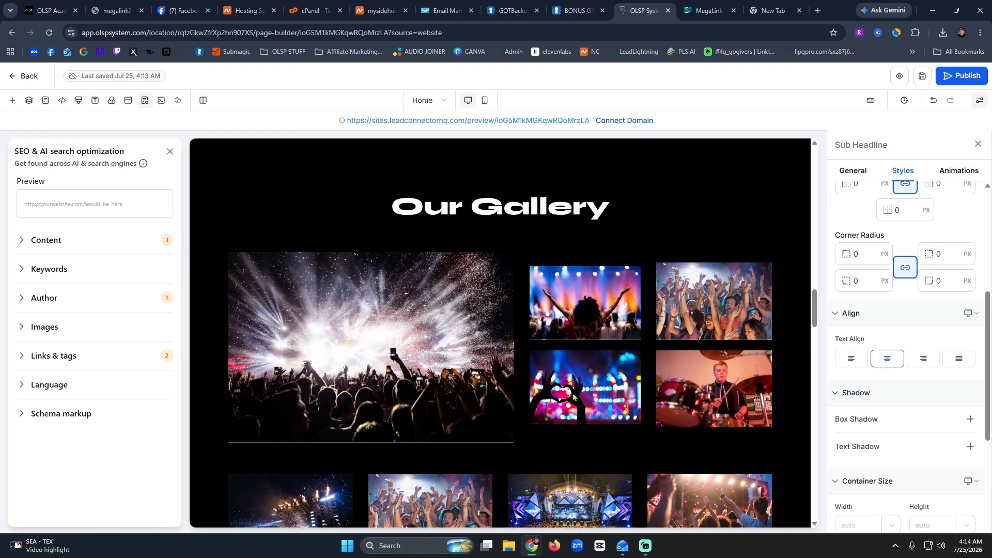
pyautogui.scroll(-4, 505, 348)
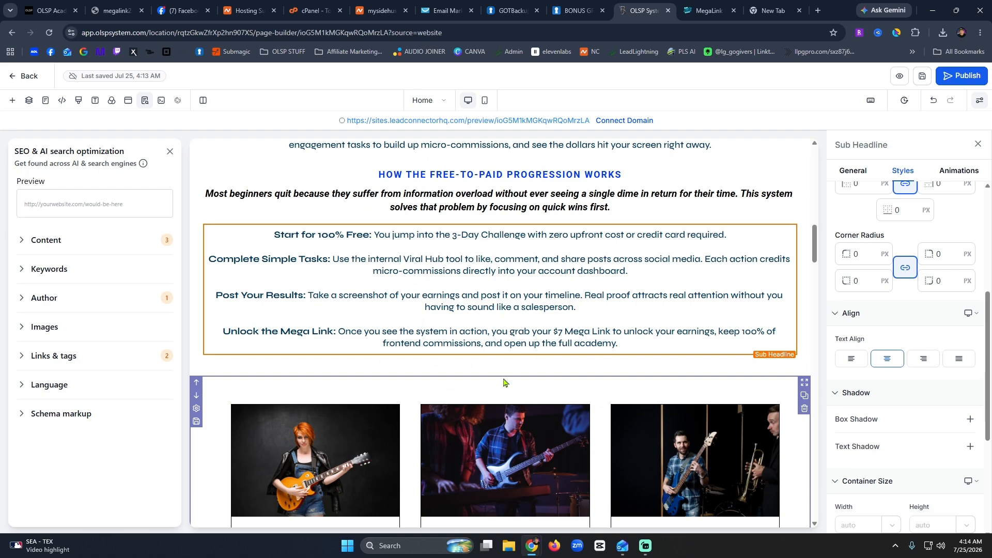
# Add a Medium section below the progression steps.
pyautogui.click(12, 101)
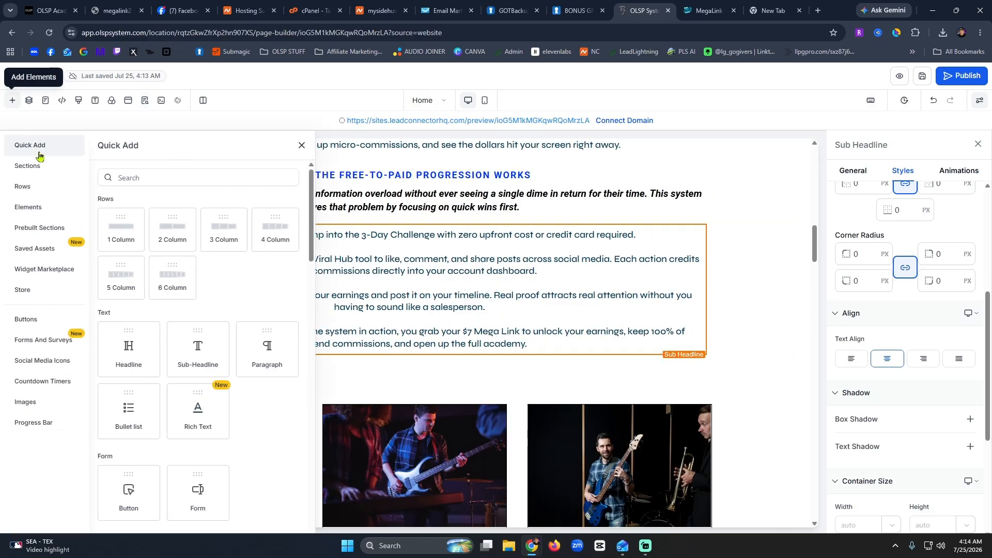
pyautogui.click(44, 170)
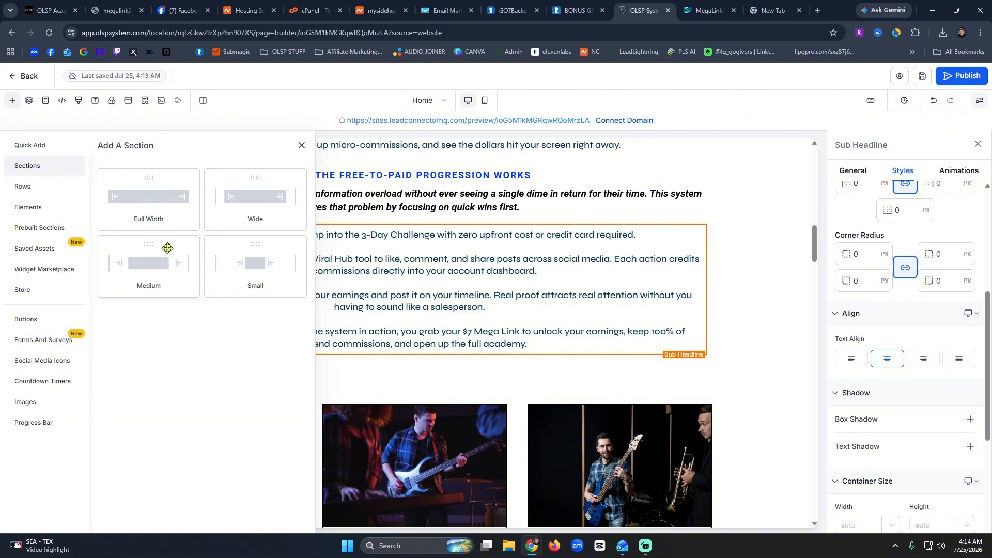
pyautogui.moveTo(148, 274); pyautogui.dragTo(406, 367)
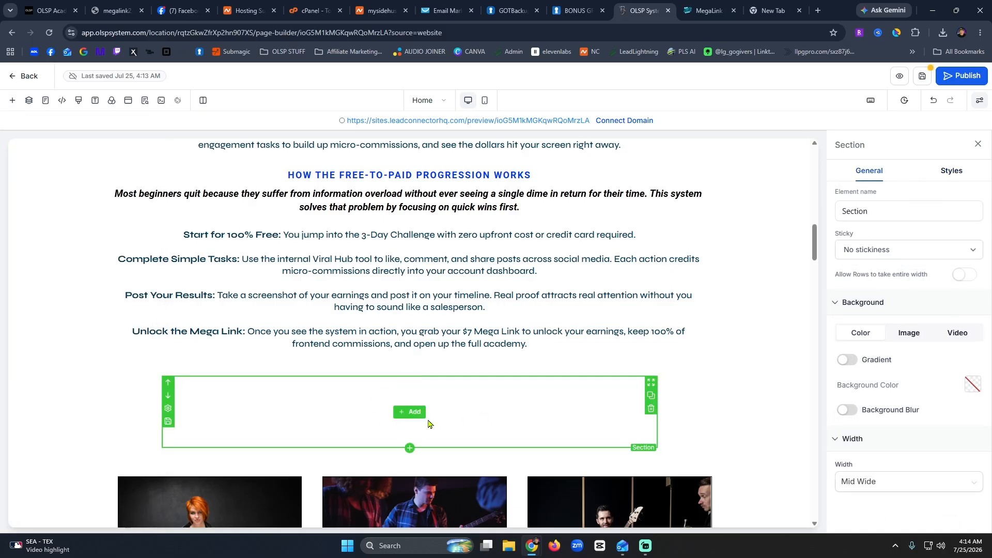
# Place the prebuilt 'about 01' Meet the Founder & CEO template into the new section.
pyautogui.click(412, 412)
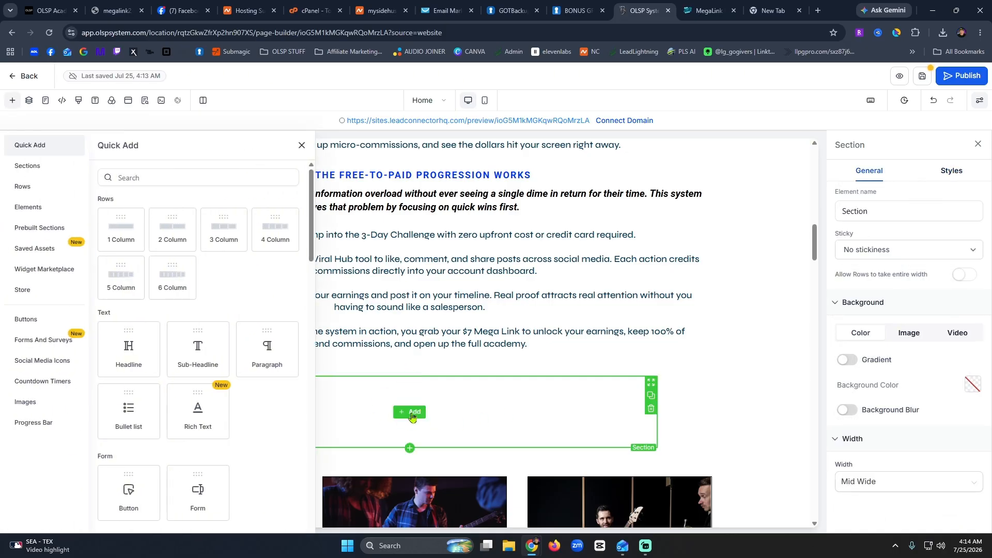
pyautogui.click(32, 210)
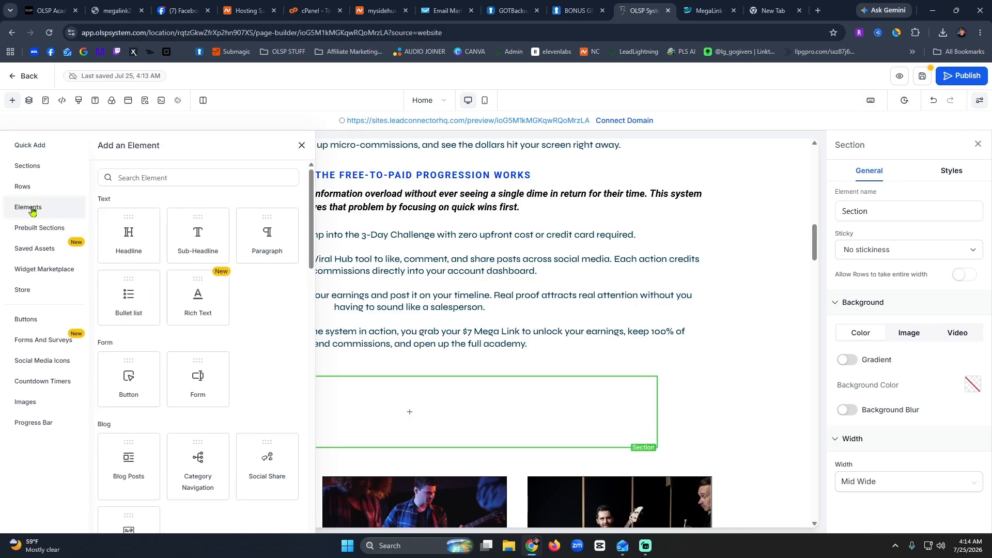
pyautogui.click(32, 234)
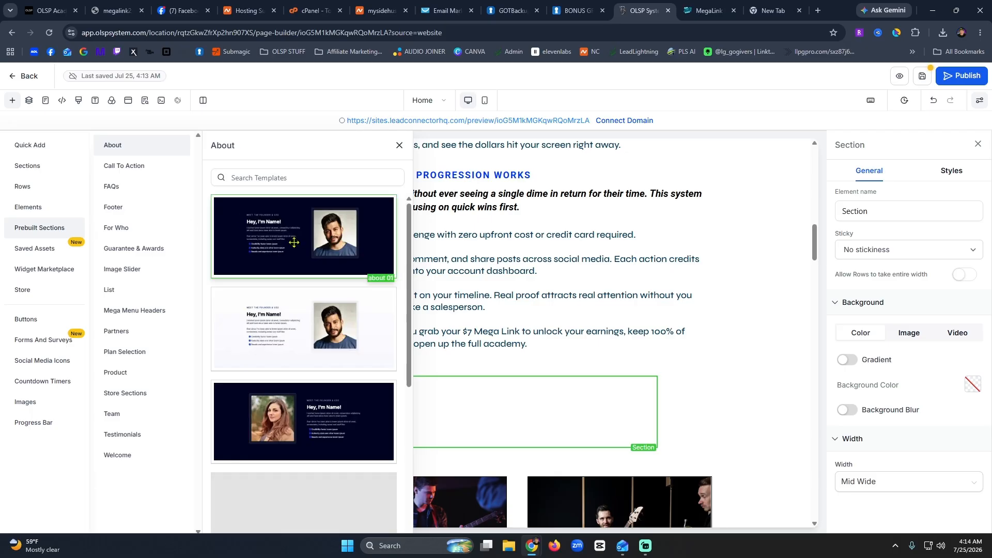
pyautogui.moveTo(294, 242); pyautogui.dragTo(507, 405)
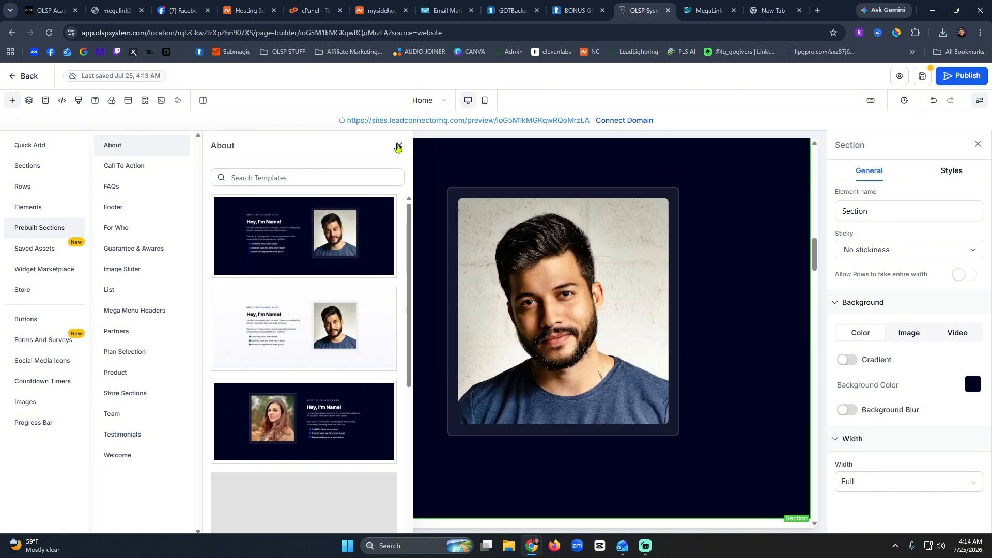
pyautogui.click(399, 145)
pyautogui.scroll(2, 537, 388)
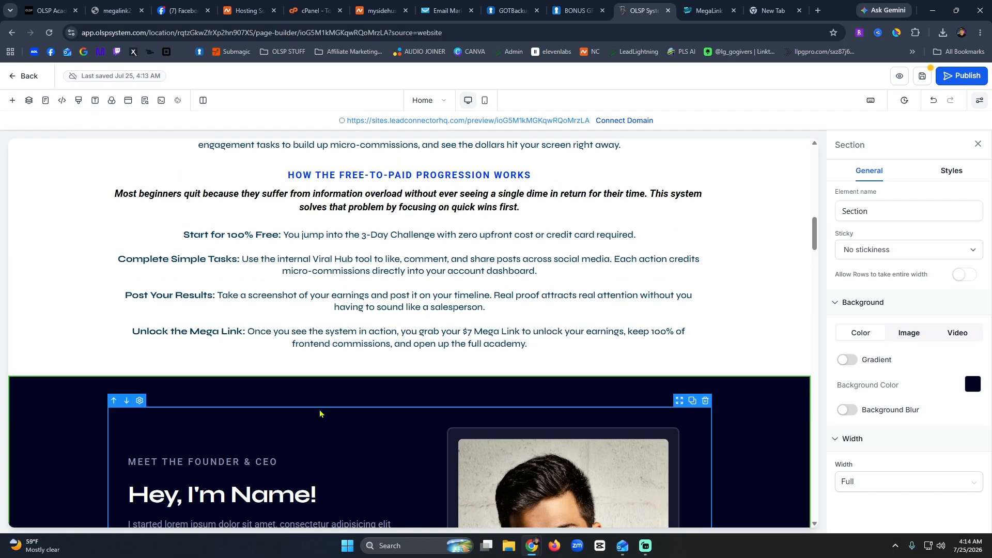
# Change the sub headline text to 'Meet the MySideHustle Founder'.
pyautogui.scroll(-4, 270, 390)
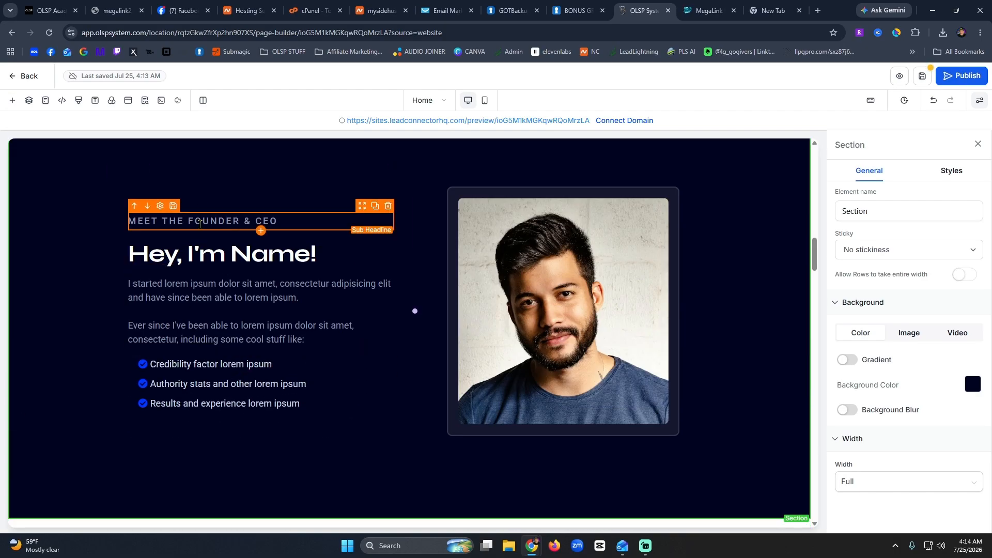
pyautogui.doubleClick(200, 223)
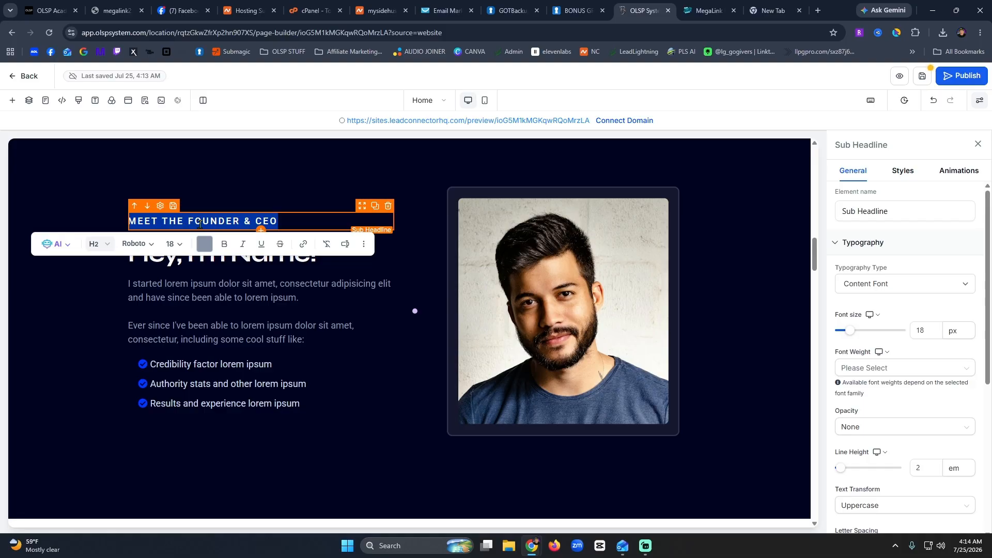
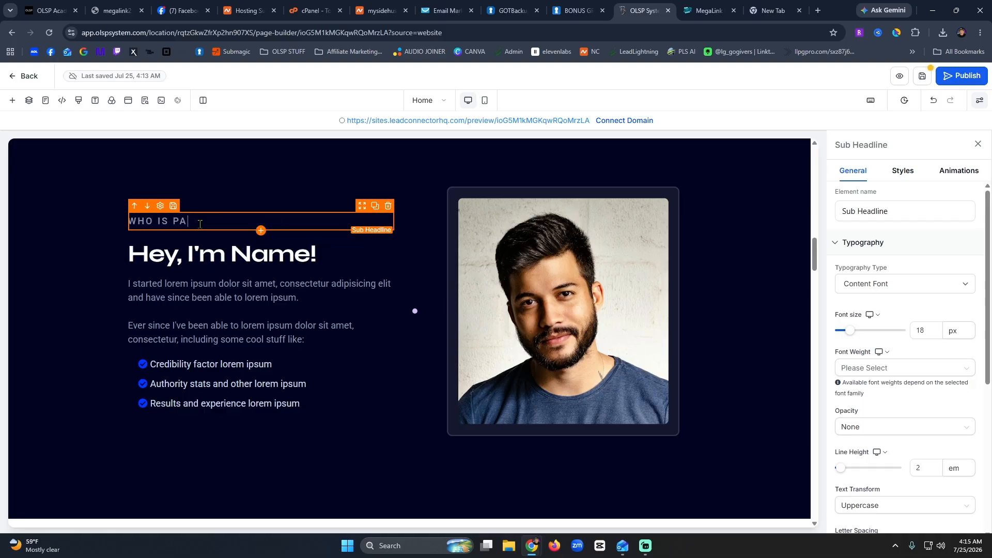
pyautogui.tripleClick(201, 224)
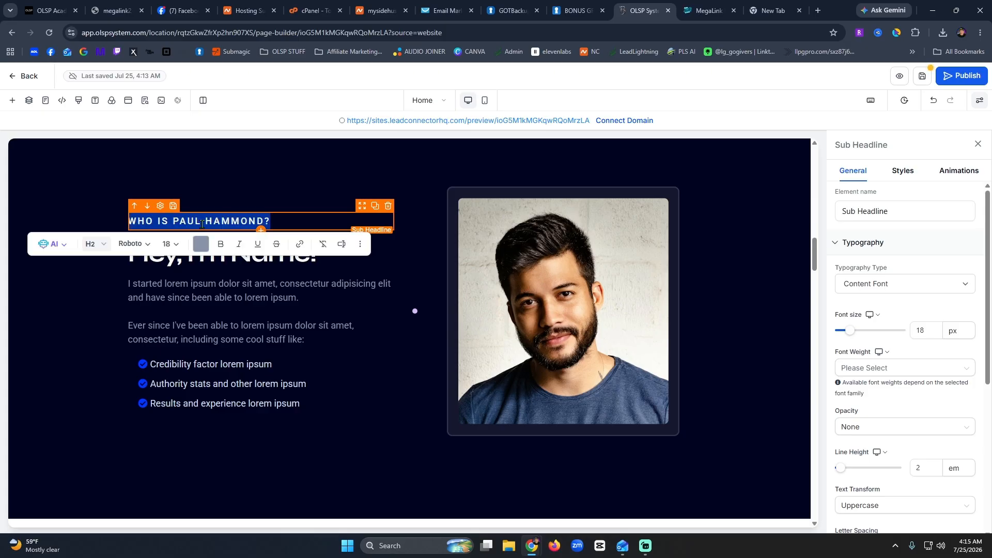
pyautogui.write('Meet the MySideHustle Fo')
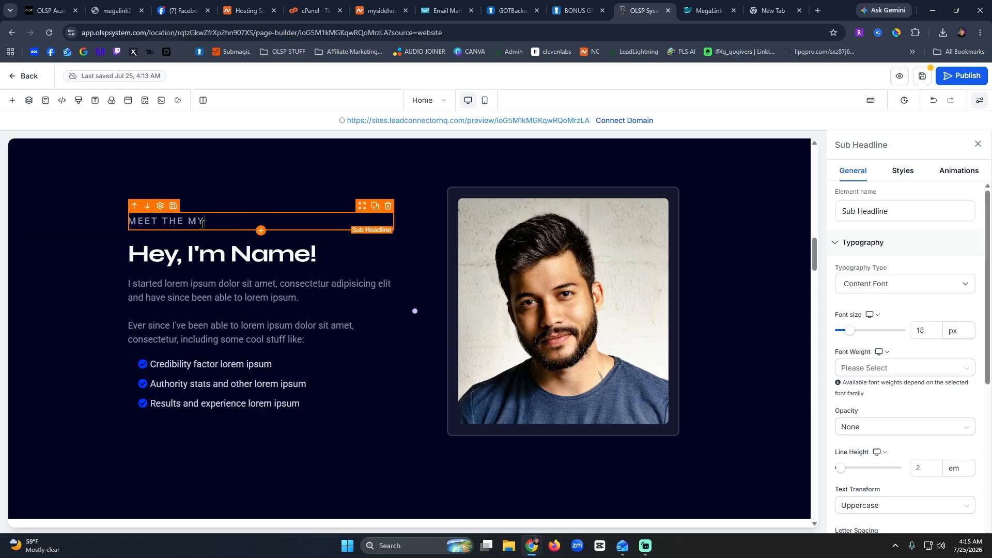
pyautogui.write('unde')
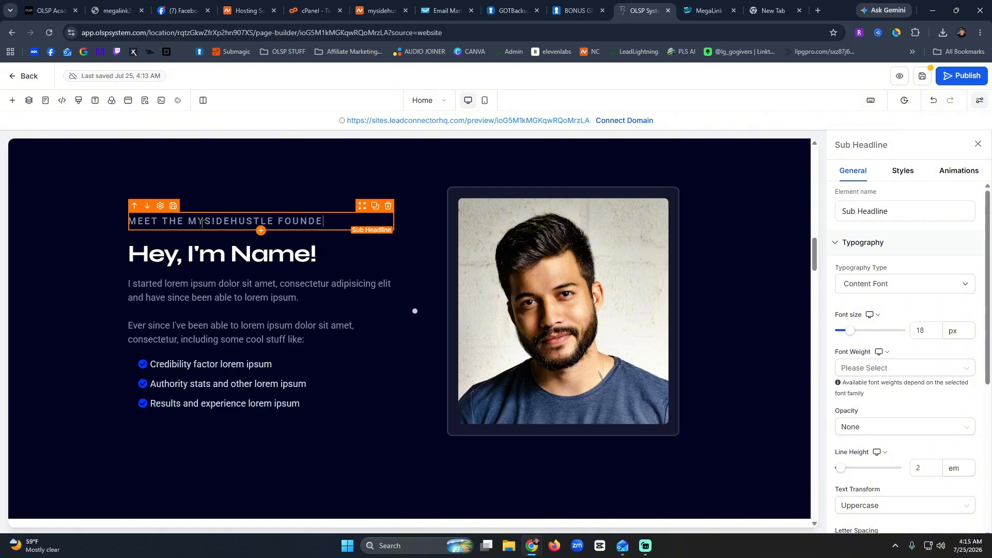
# Replace 'Name' in the 'Hey, I'm Name!' headline with the founder's first name.
pyautogui.click(205, 262)
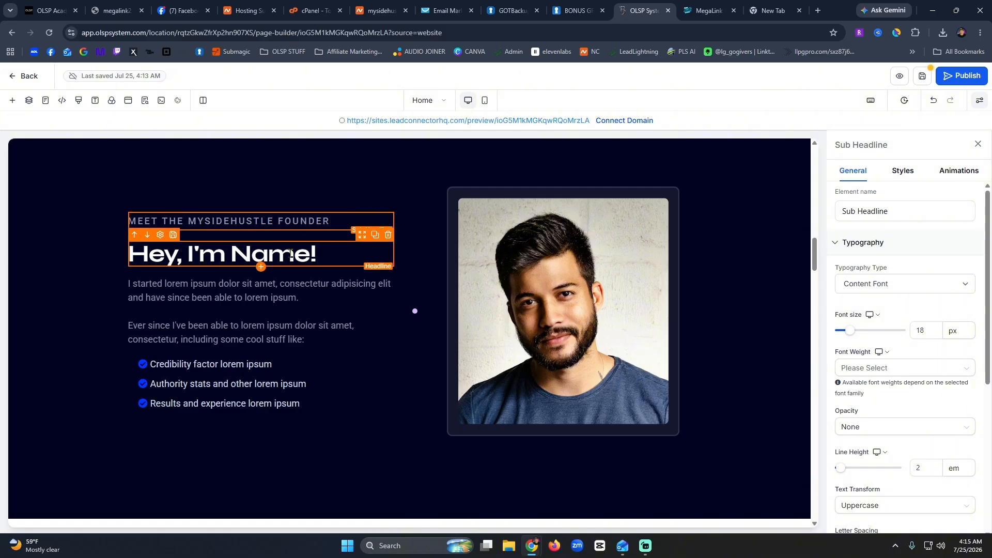
pyautogui.click(307, 255)
pyautogui.moveTo(311, 255); pyautogui.dragTo(234, 251)
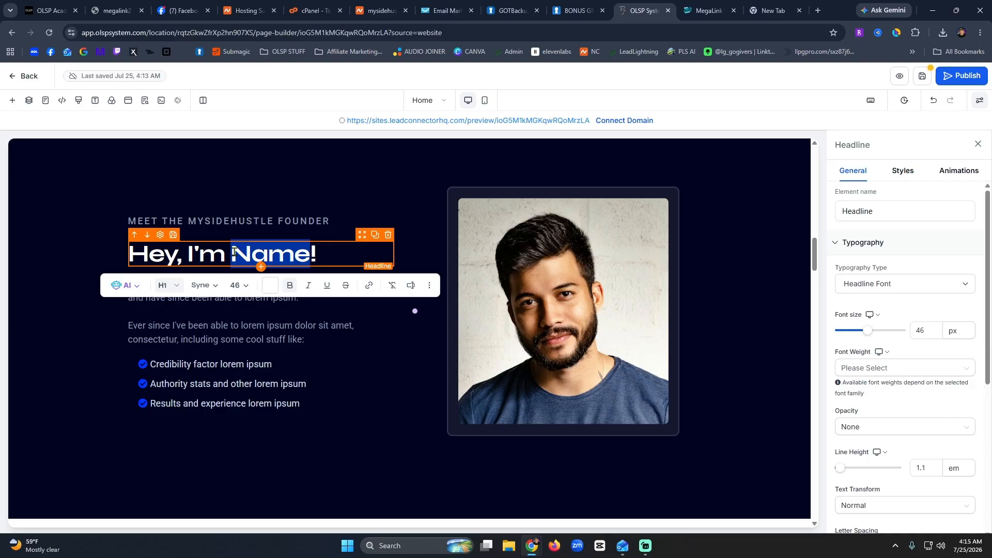
pyautogui.write('paul')
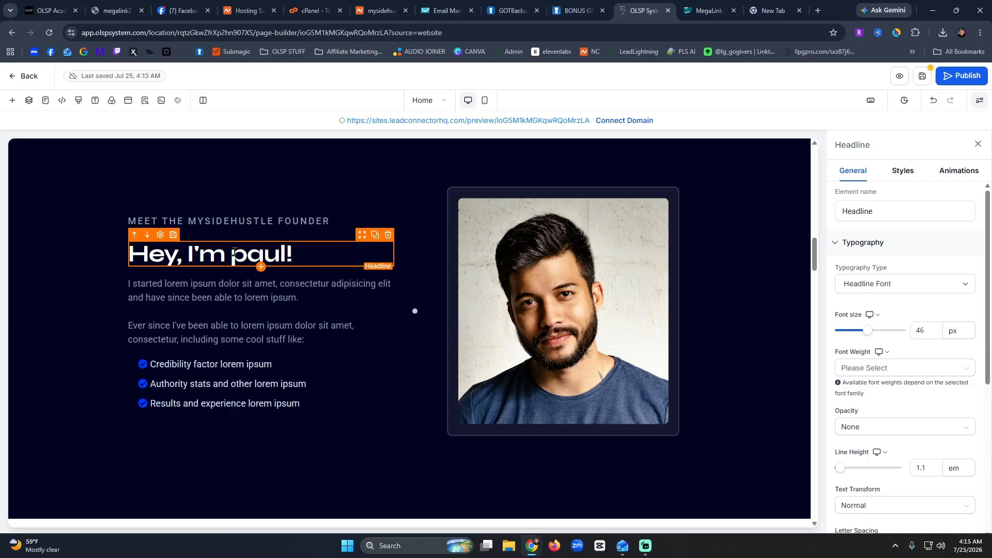
pyautogui.press('BackSpace')
pyautogui.press('BackSpace')
pyautogui.press('BackSpace')
pyautogui.press('BackSpace')
pyautogui.write('Pau')
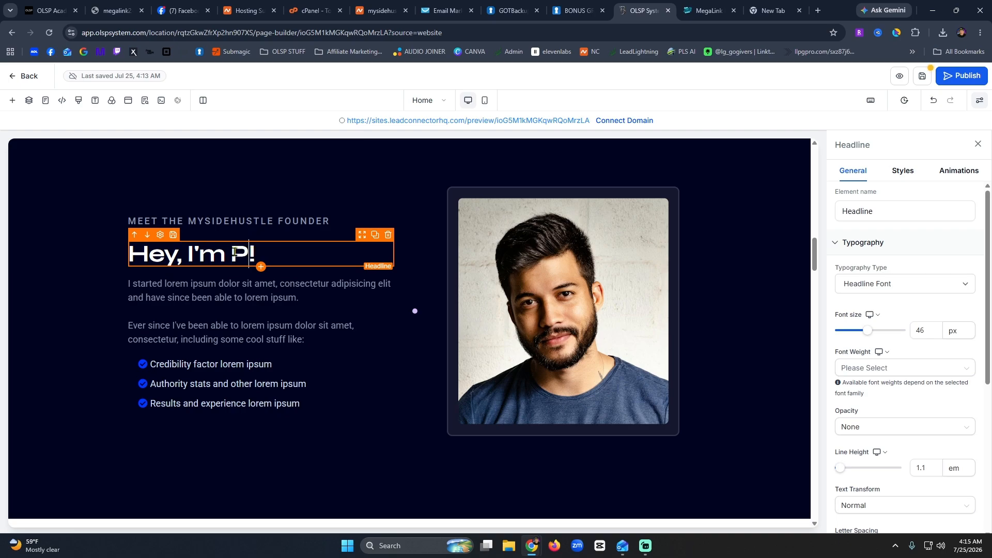
pyautogui.write('n')
pyautogui.press('BackSpace')
# Copy the founder's bio from the MegaLink page and paste it over the lorem ipsum paragraph.
pyautogui.write('l')
pyautogui.click(708, 10)
pyautogui.scroll(-1, 486, 342)
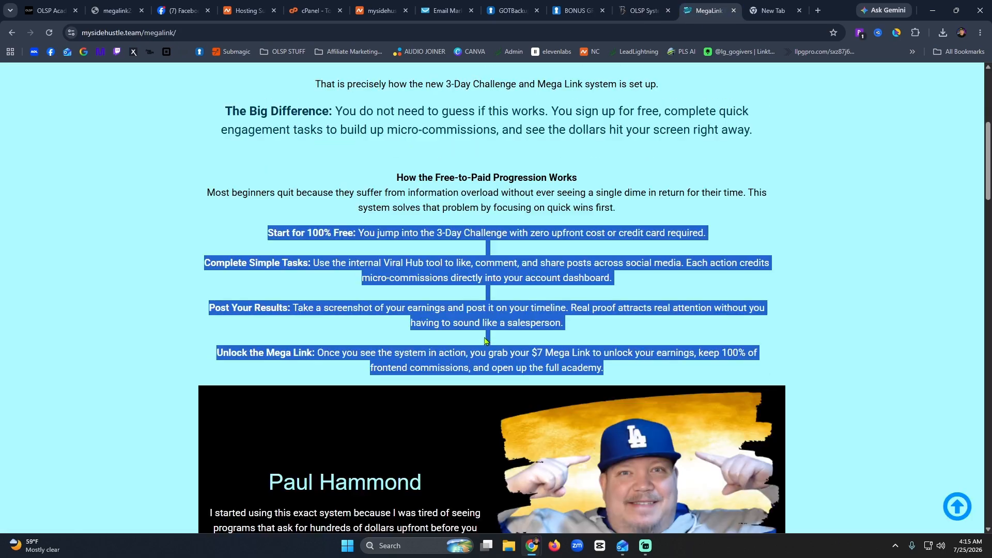
pyautogui.scroll(-3, 486, 341)
pyautogui.click(348, 368)
pyautogui.moveTo(457, 421); pyautogui.dragTo(204, 334)
pyautogui.hotkey('ctrl', 'c')
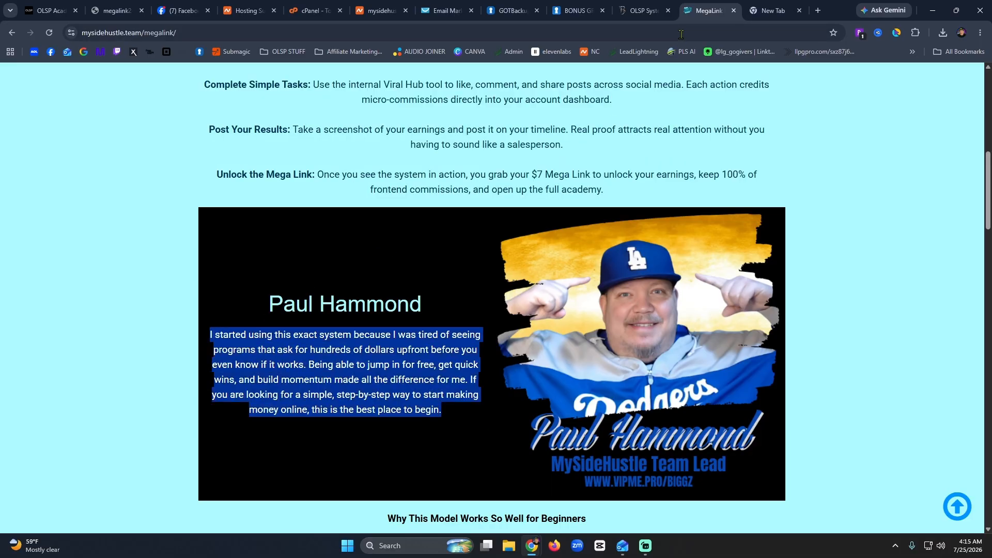
pyautogui.click(642, 10)
pyautogui.click(209, 314)
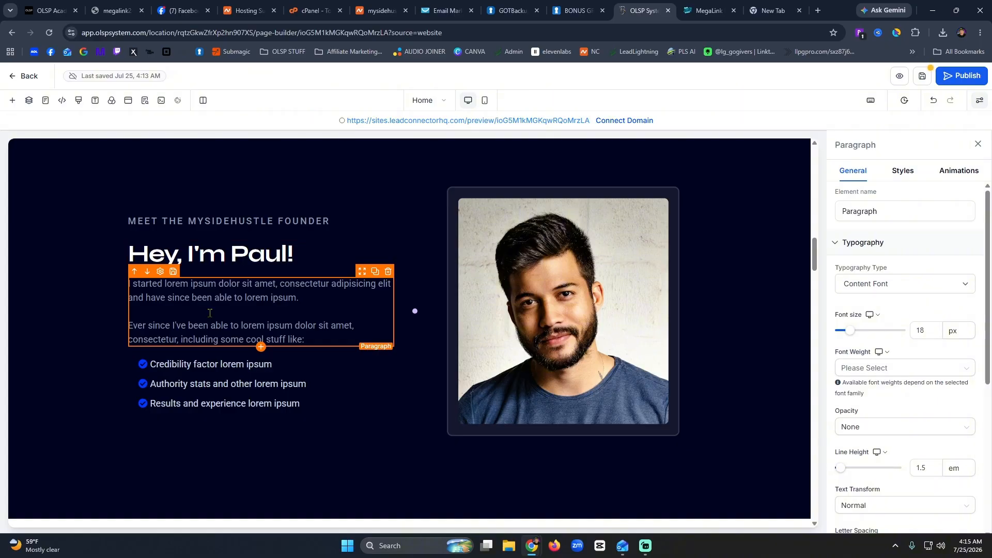
pyautogui.hotkey('ctrl', 'a')
pyautogui.hotkey('ctrl', 'v')
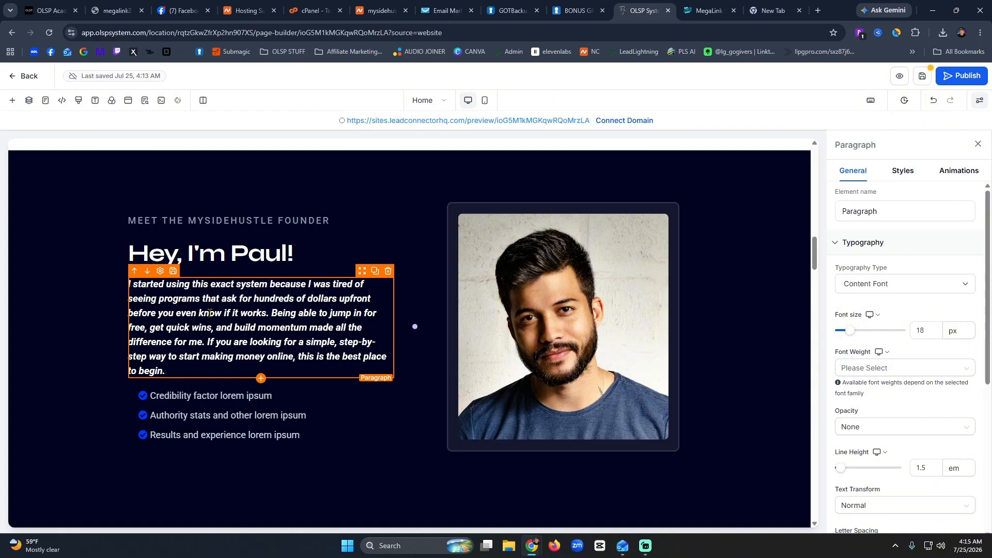
# Delete the Results and experience, Authority stats and Credibility factor checklist items.
pyautogui.click(257, 434)
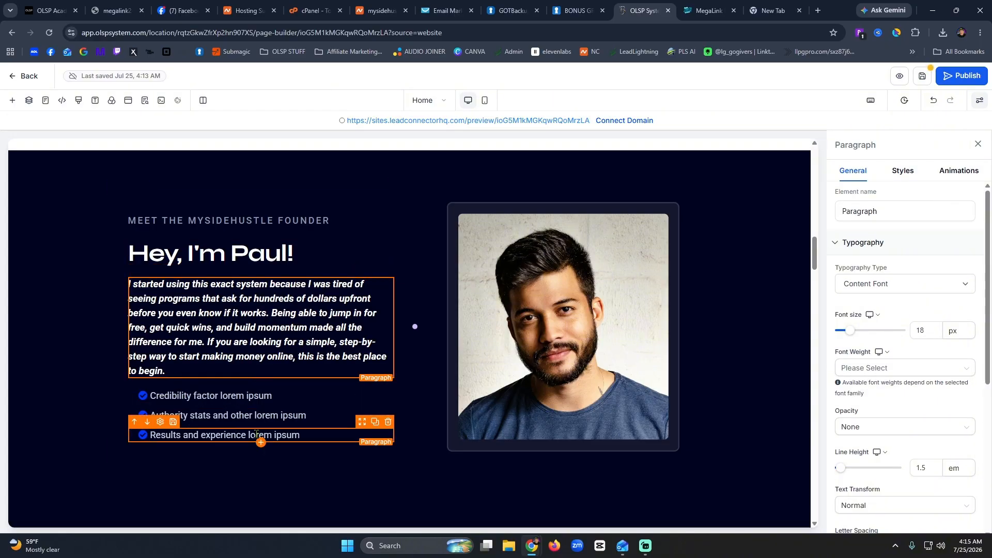
pyautogui.click(388, 422)
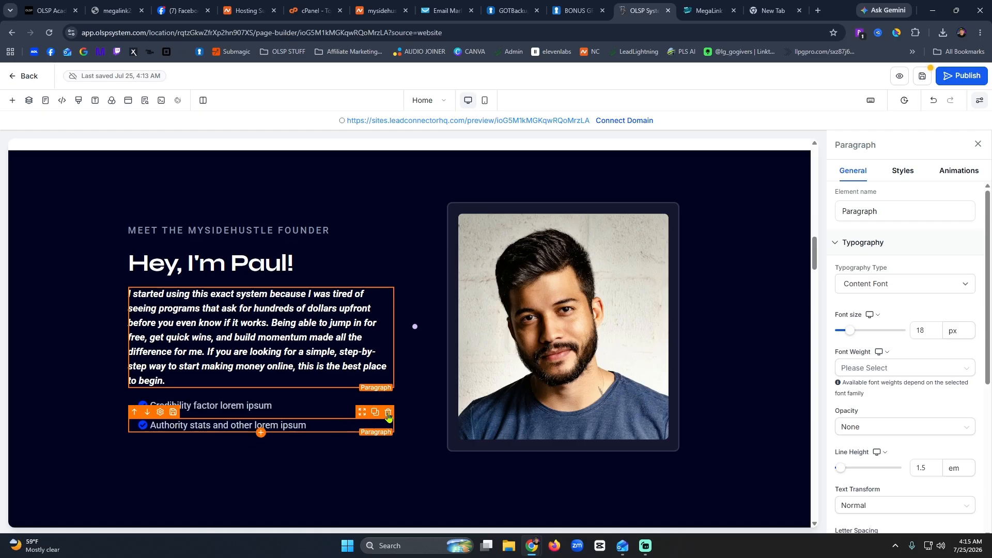
pyautogui.click(388, 414)
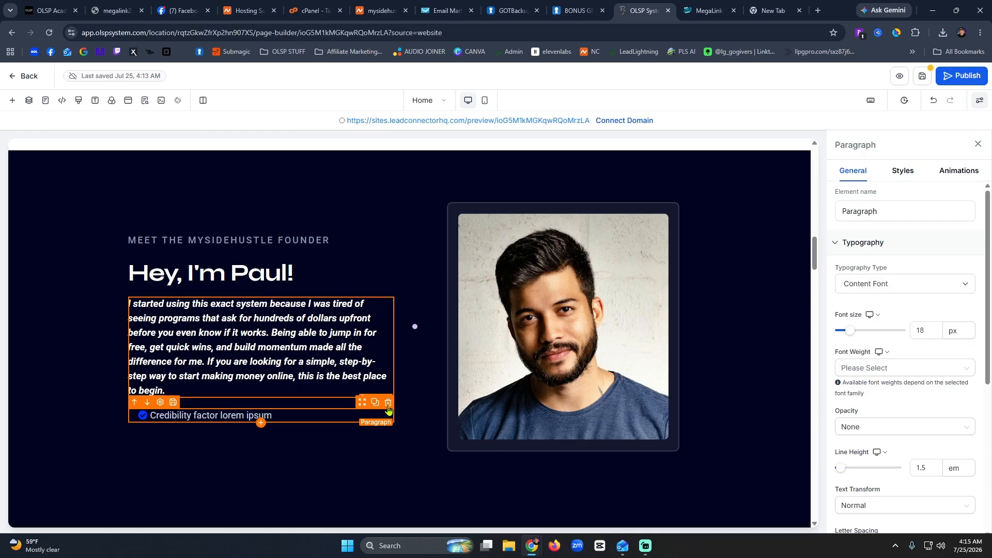
pyautogui.click(298, 414)
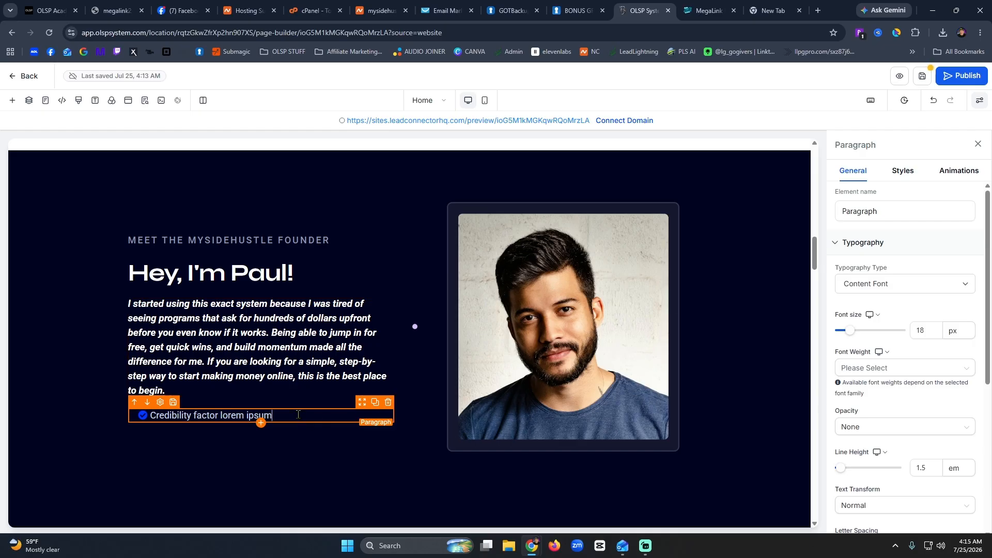
pyautogui.click(392, 407)
pyautogui.click(622, 326)
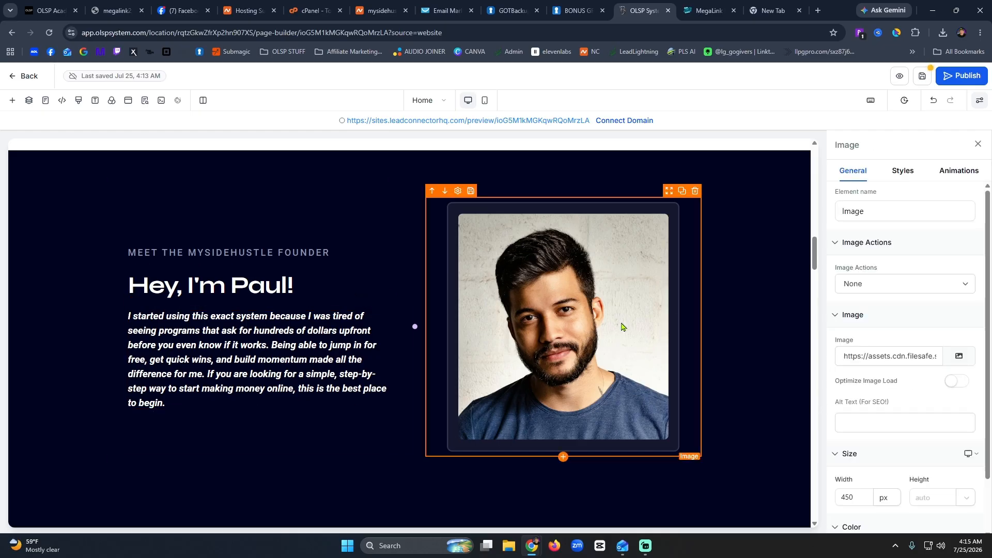
# Upload the Biggz Paint 3 image and insert it in place of the stock portrait.
pyautogui.click(964, 364)
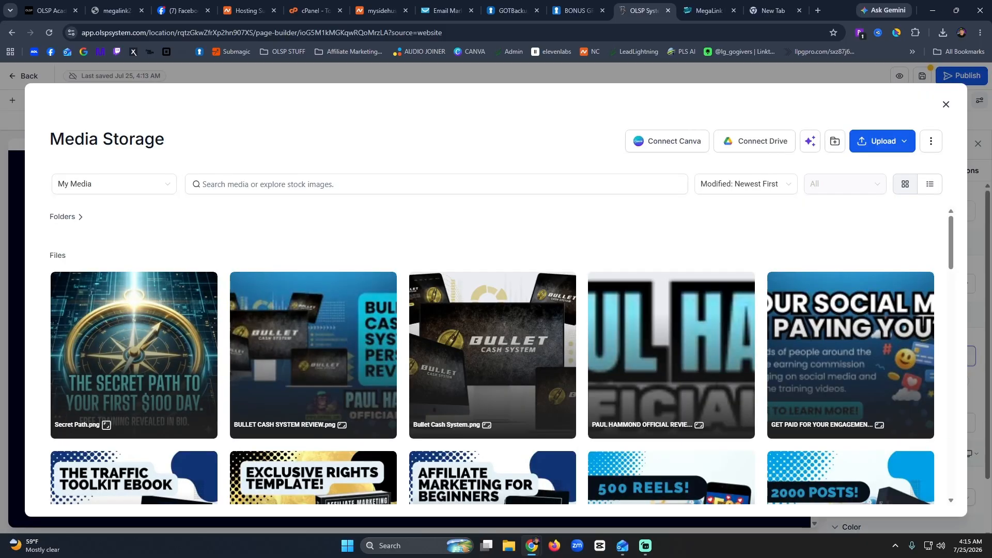
pyautogui.click(871, 152)
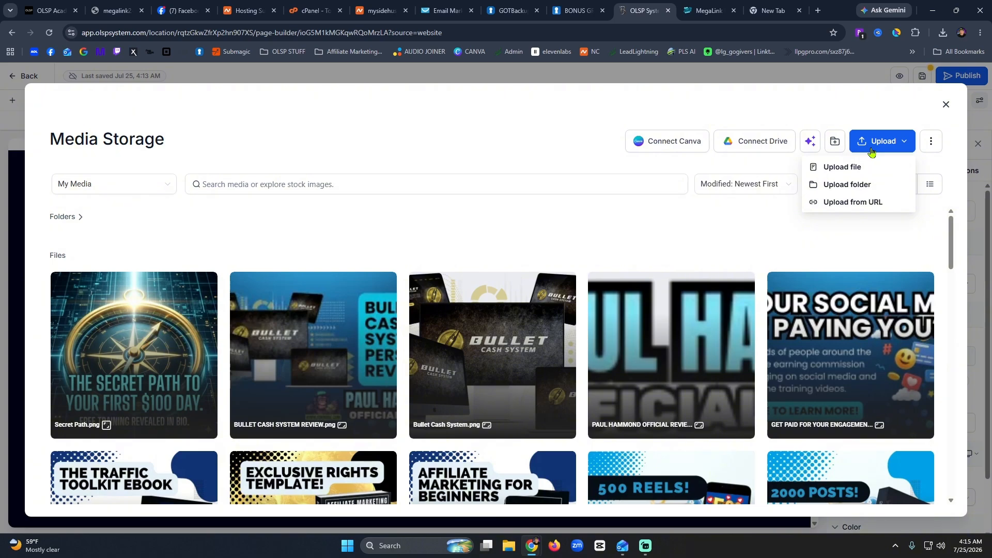
pyautogui.click(839, 167)
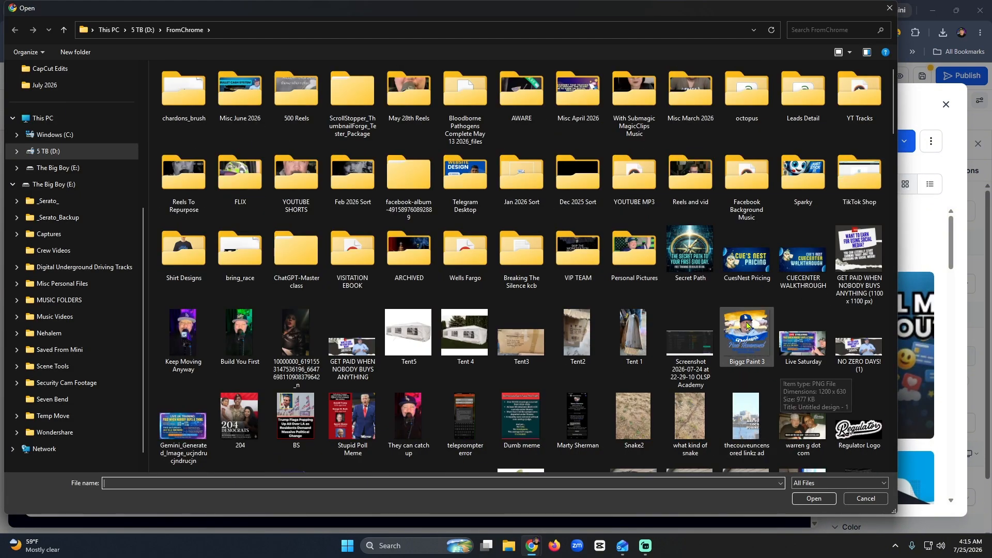
pyautogui.click(747, 325)
pyautogui.click(814, 498)
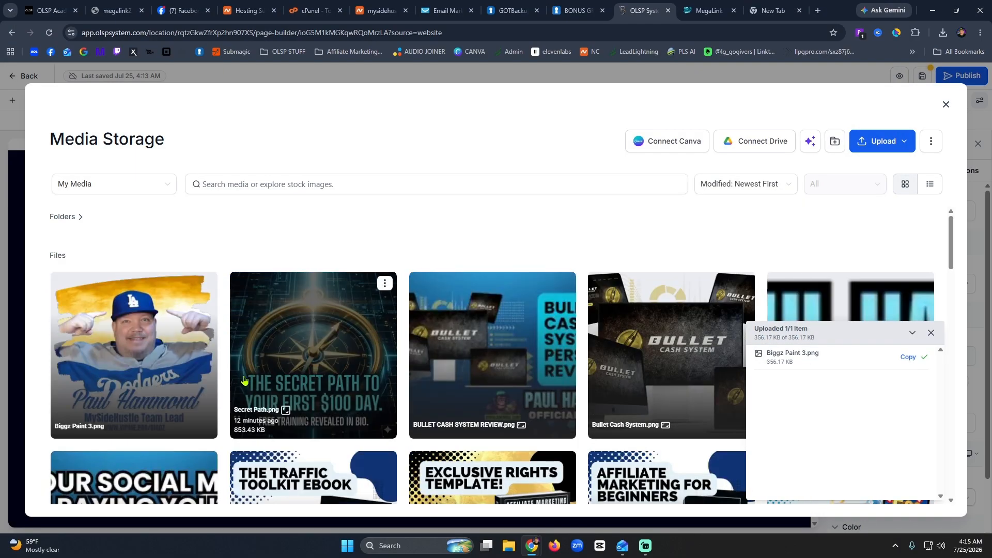
pyautogui.click(133, 340)
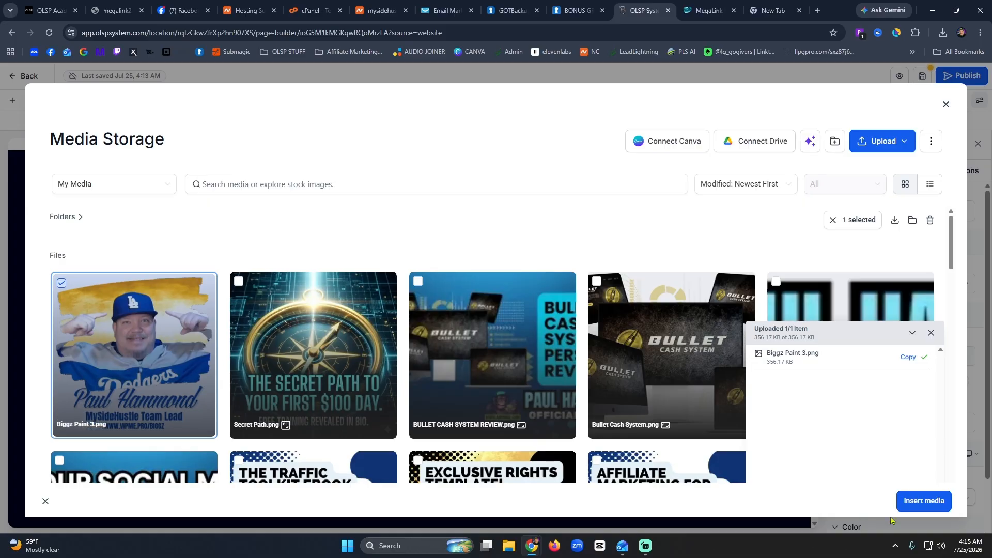
pyautogui.click(914, 501)
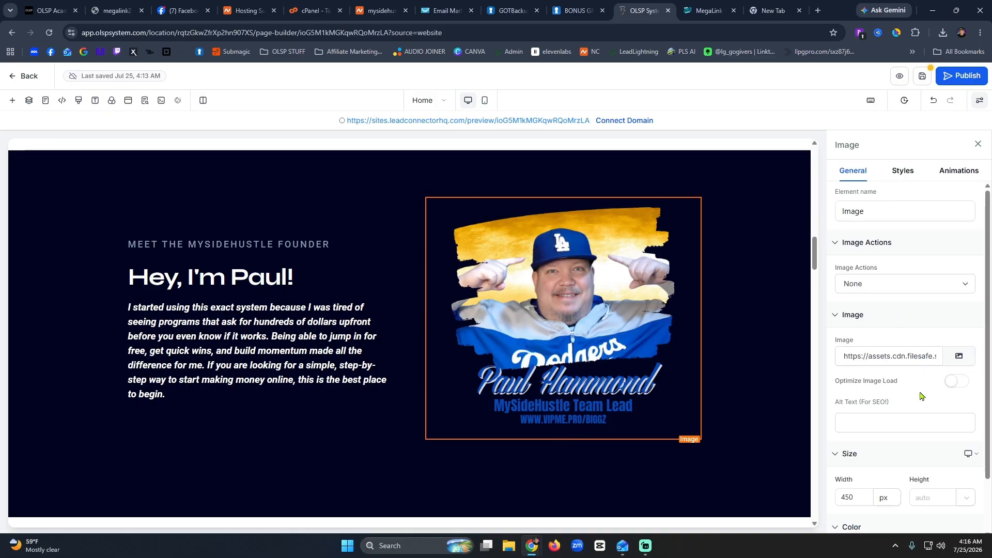
pyautogui.scroll(-1, 921, 395)
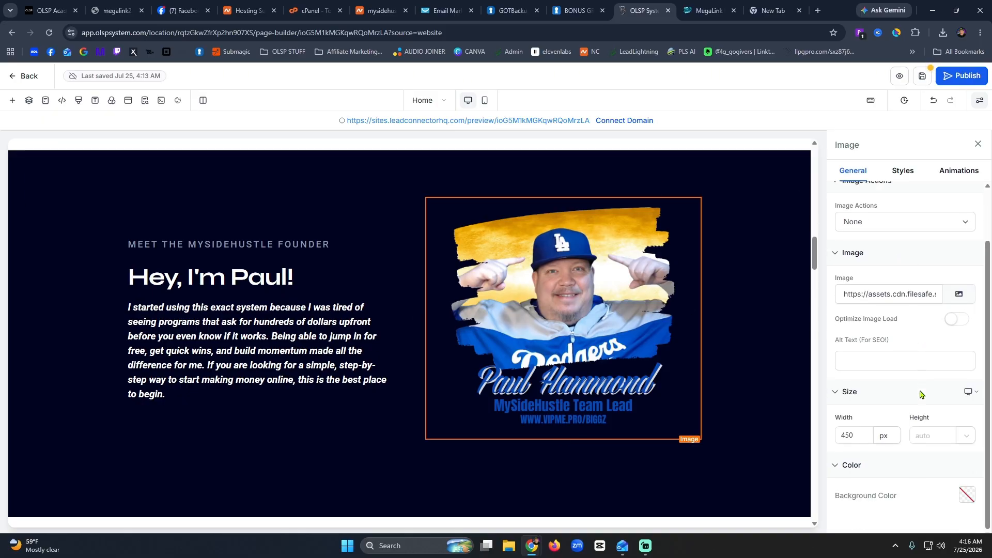
pyautogui.scroll(1, 910, 362)
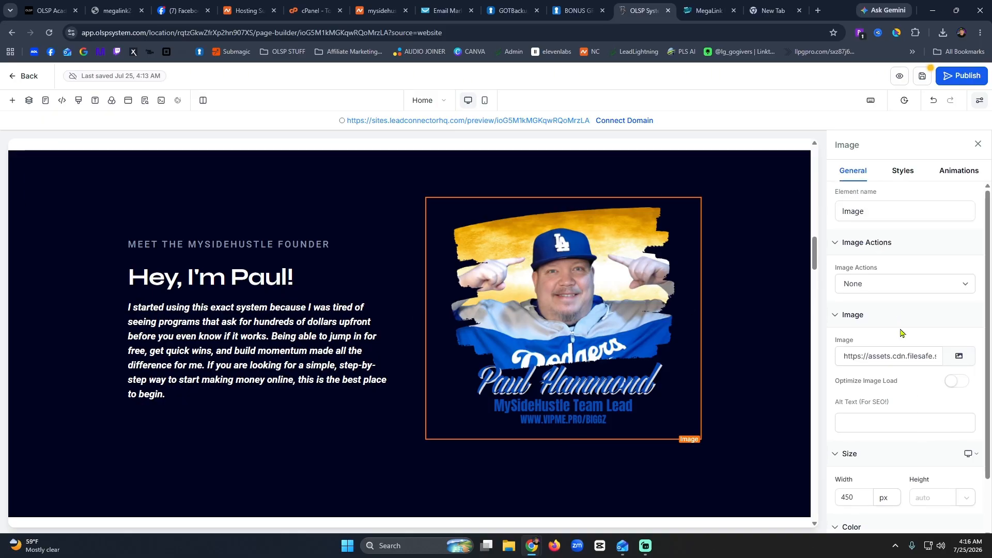
pyautogui.click(903, 171)
pyautogui.scroll(-4, 921, 385)
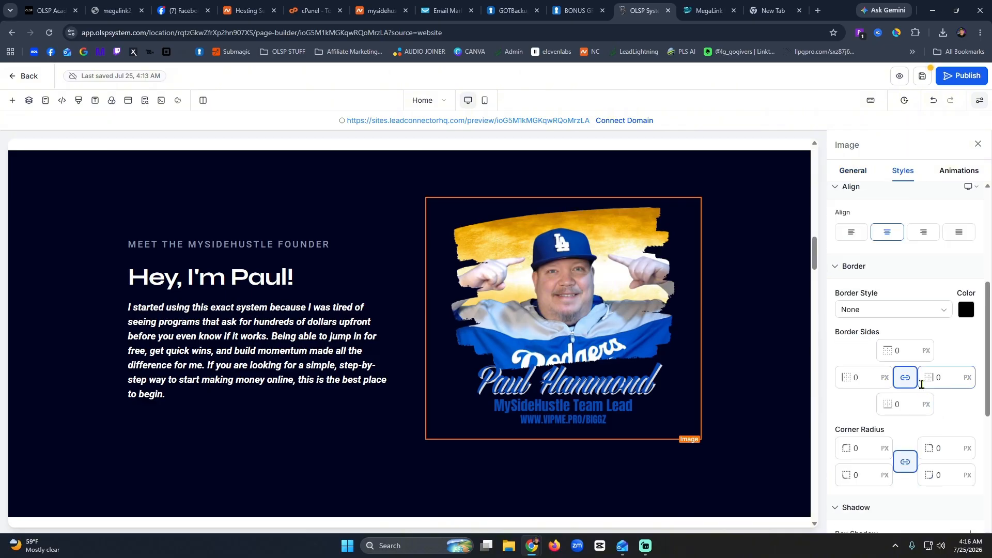
pyautogui.scroll(-5, 921, 385)
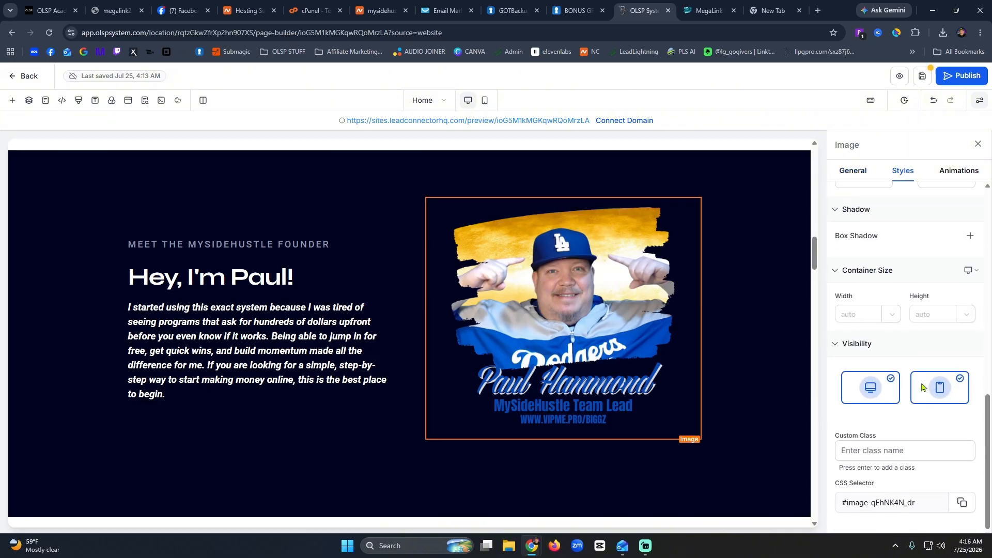
pyautogui.scroll(6, 922, 385)
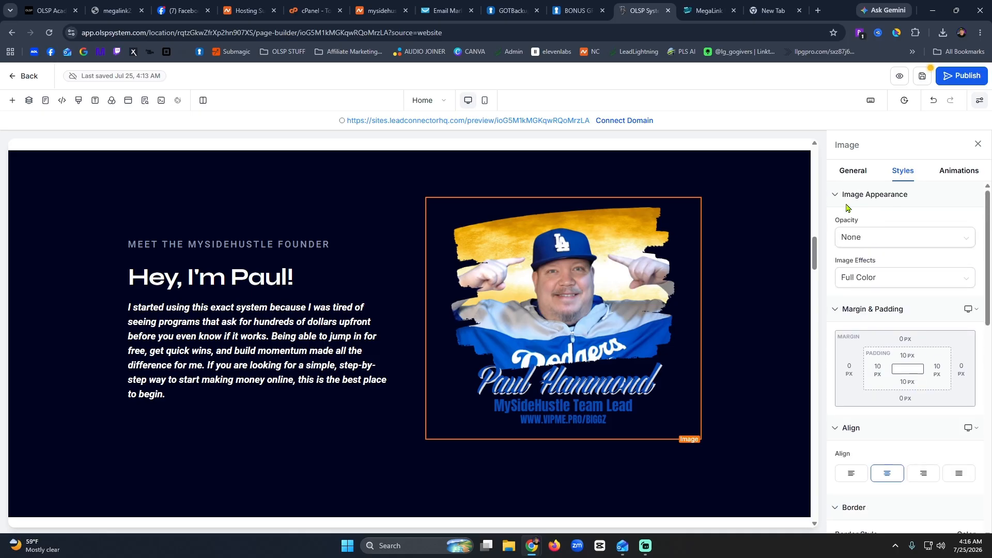
pyautogui.click(854, 171)
pyautogui.click(923, 288)
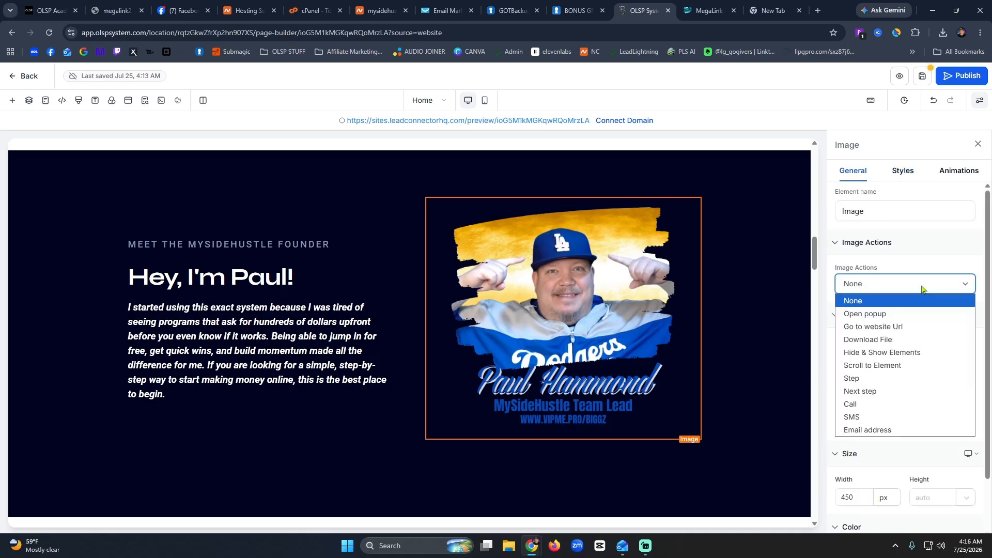
pyautogui.click(887, 327)
pyautogui.click(885, 324)
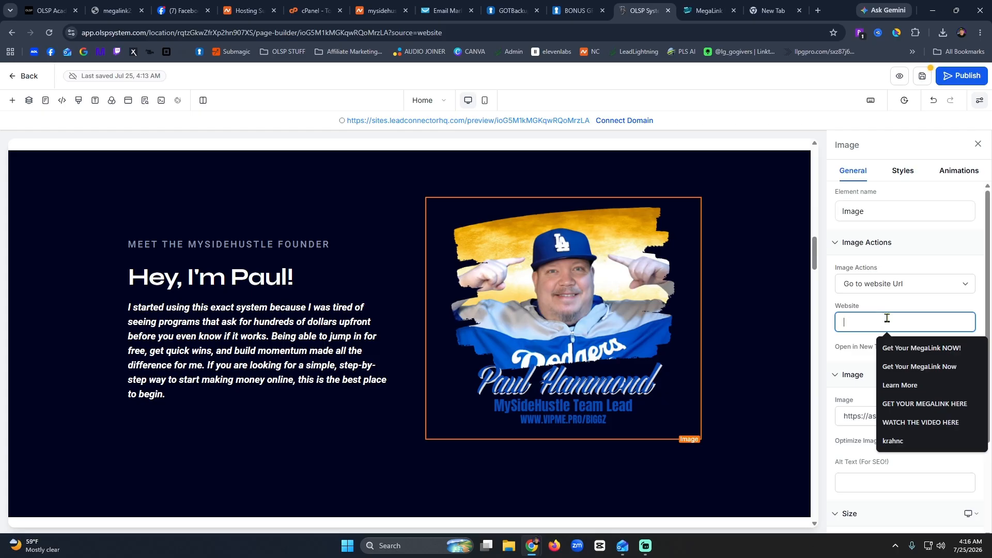
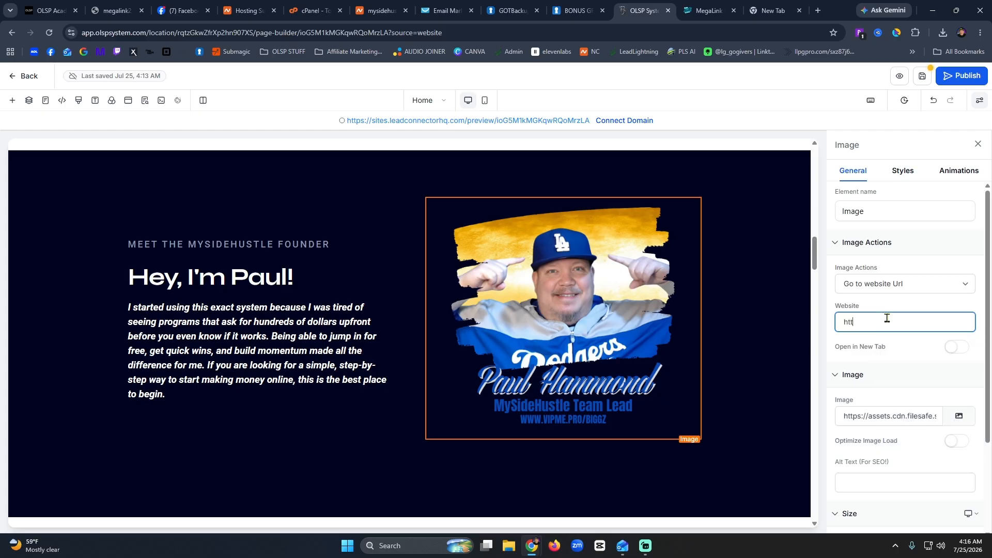
pyautogui.click(916, 367)
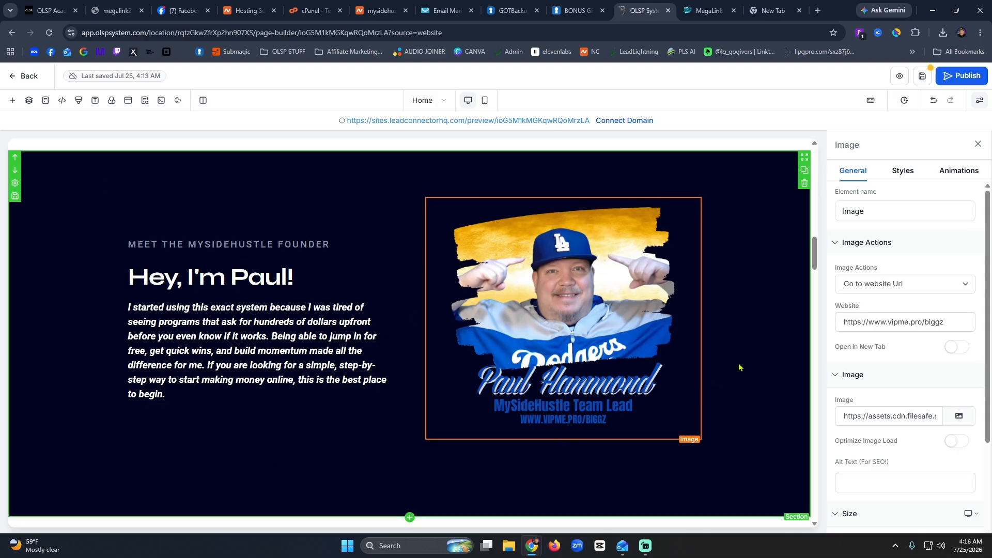
# Duplicate the progression heading and drag the copy below the founder section.
pyautogui.scroll(-5, 739, 367)
pyautogui.scroll(10, 739, 365)
pyautogui.scroll(10, 484, 372)
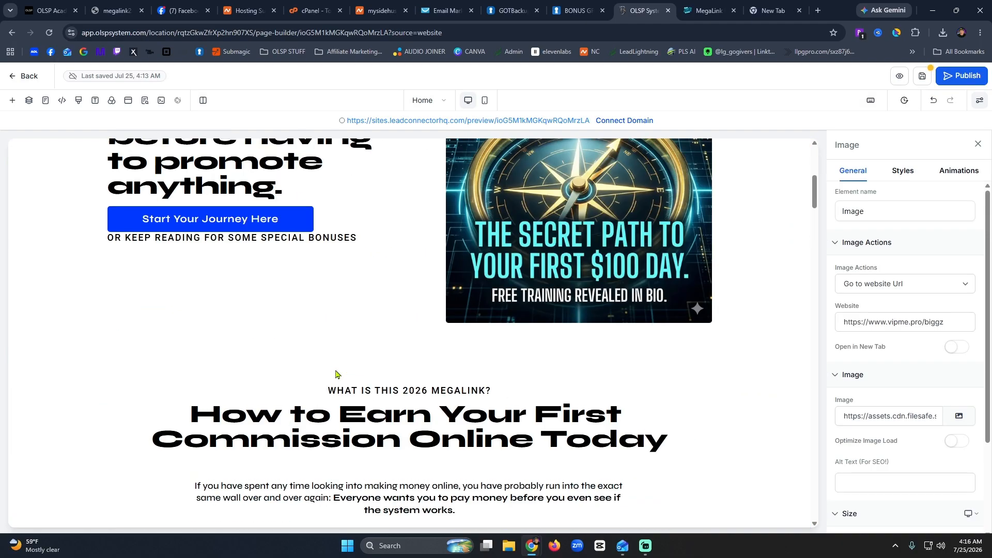
pyautogui.scroll(-12, 335, 373)
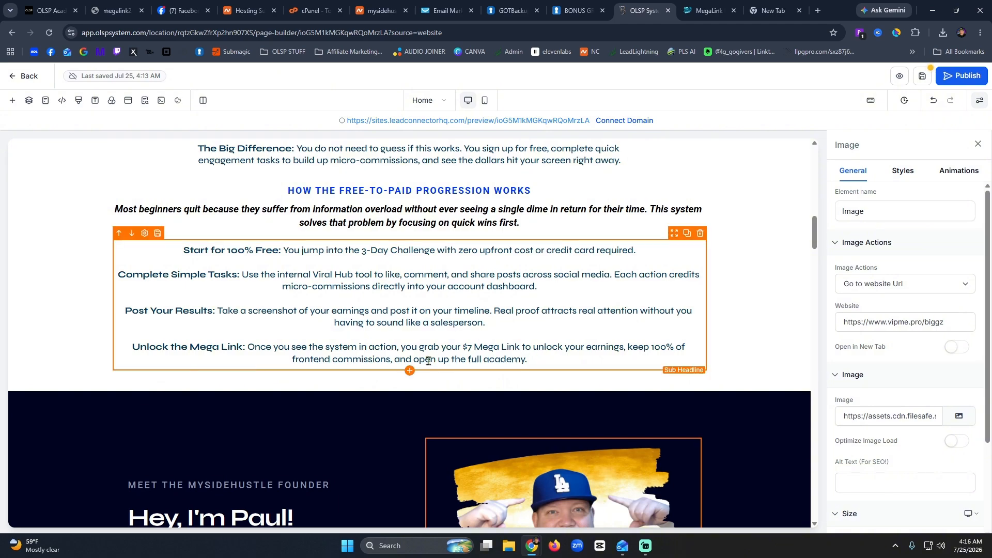
pyautogui.click(710, 6)
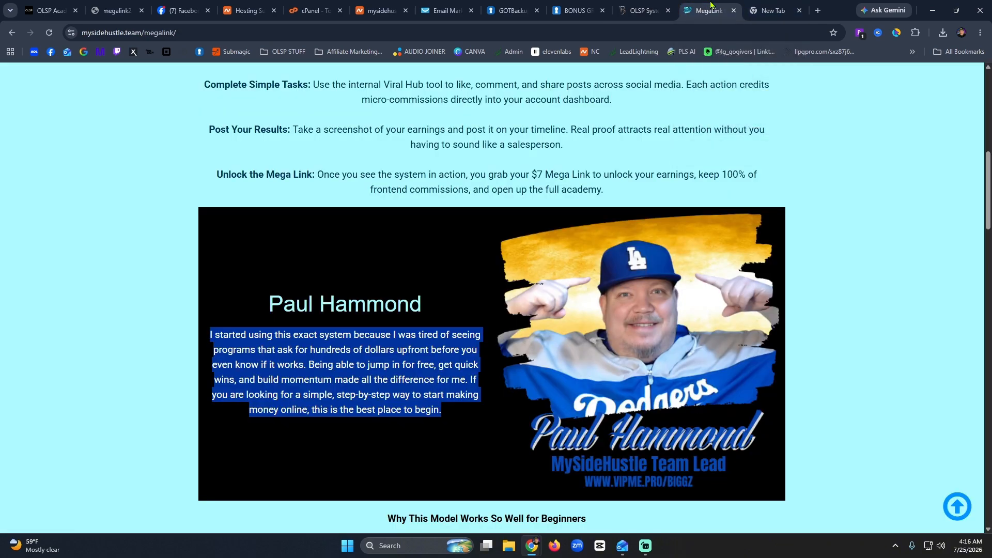
pyautogui.scroll(-5, 590, 171)
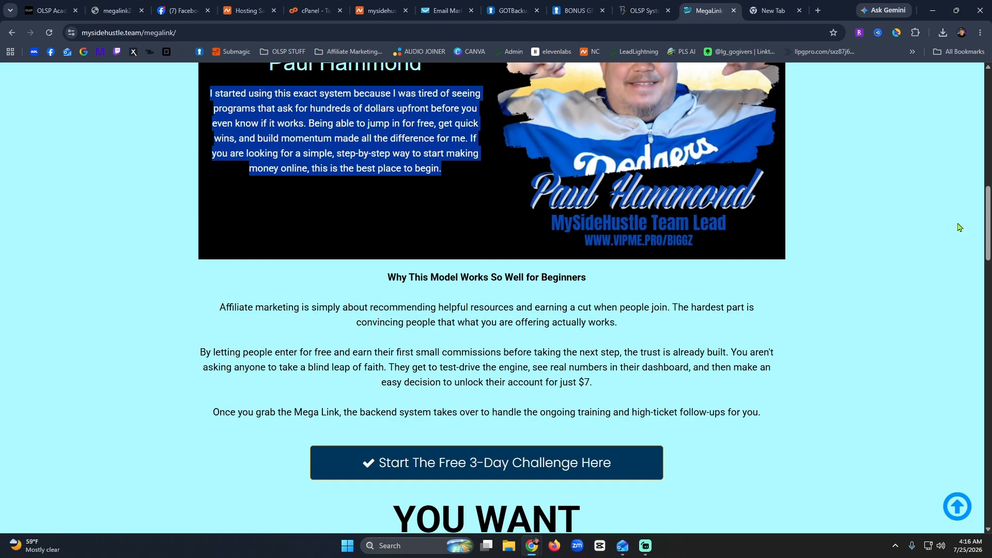
pyautogui.moveTo(987, 211); pyautogui.dragTo(987, 234)
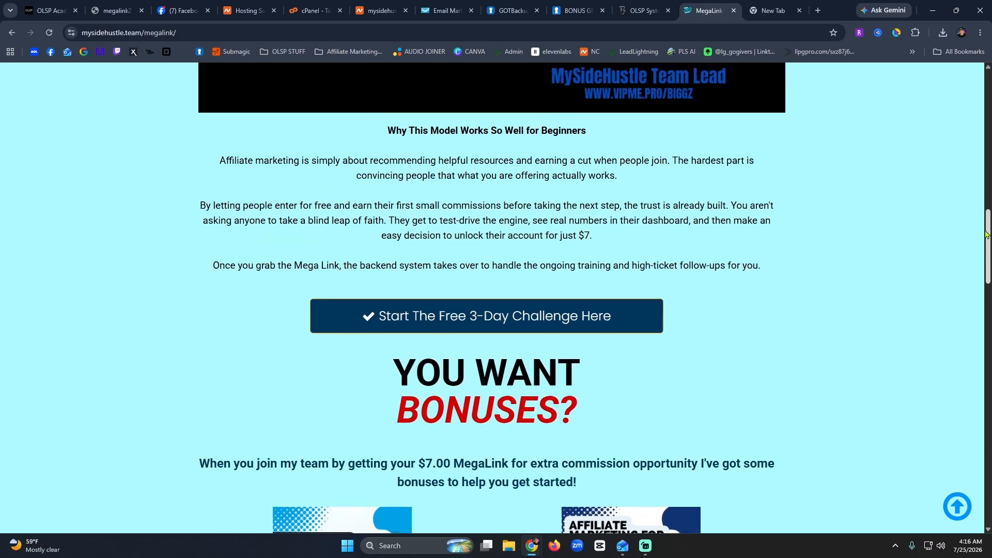
pyautogui.click(645, 9)
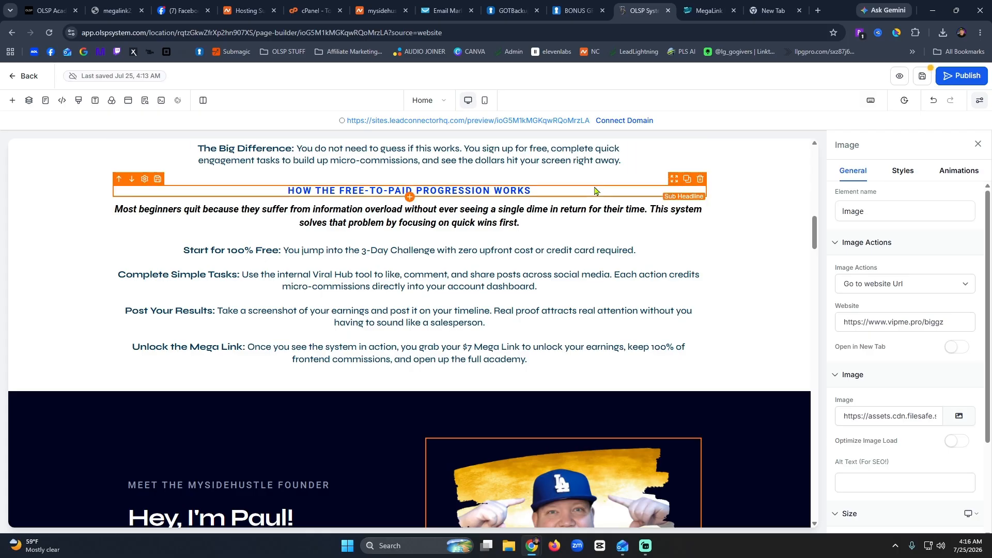
pyautogui.click(688, 181)
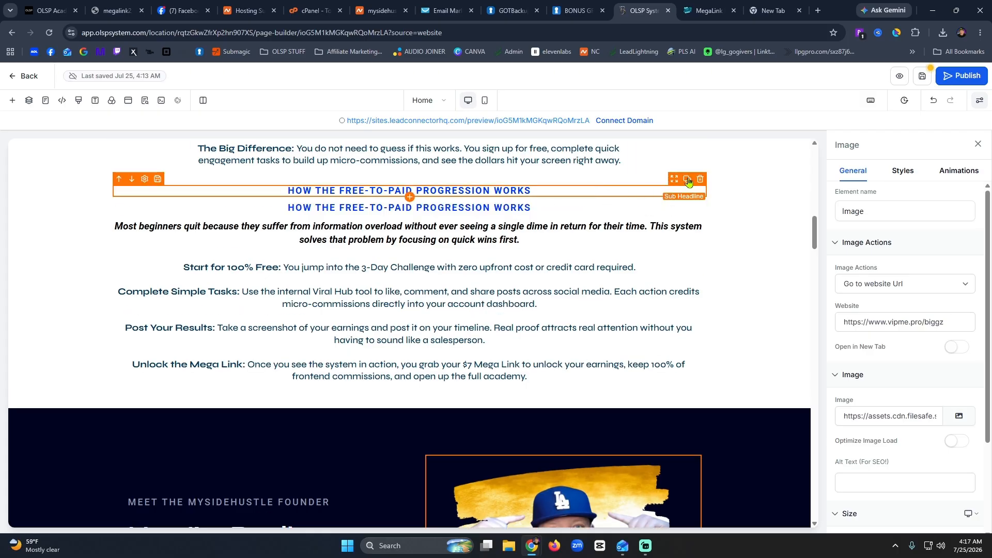
pyautogui.click(297, 208)
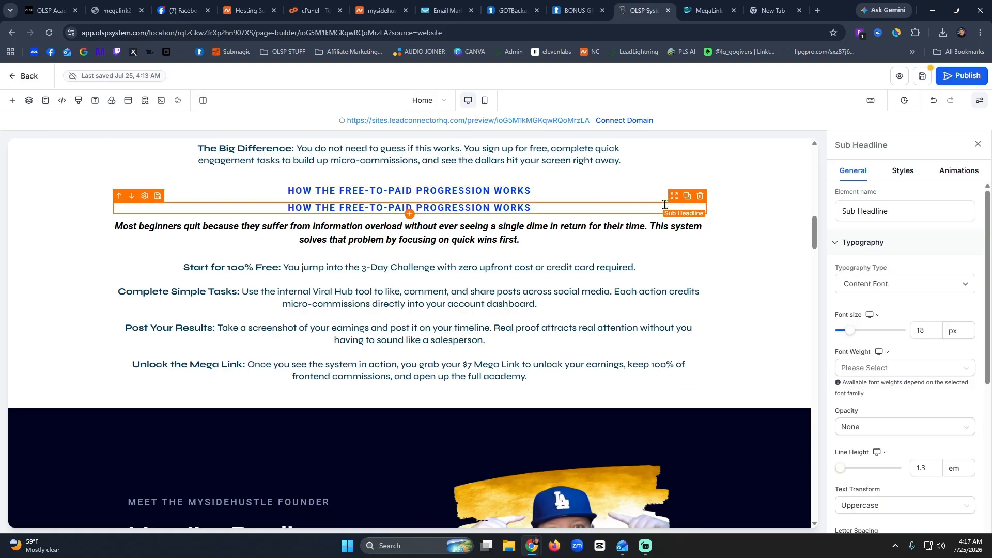
pyautogui.moveTo(675, 203); pyautogui.dragTo(423, 380)
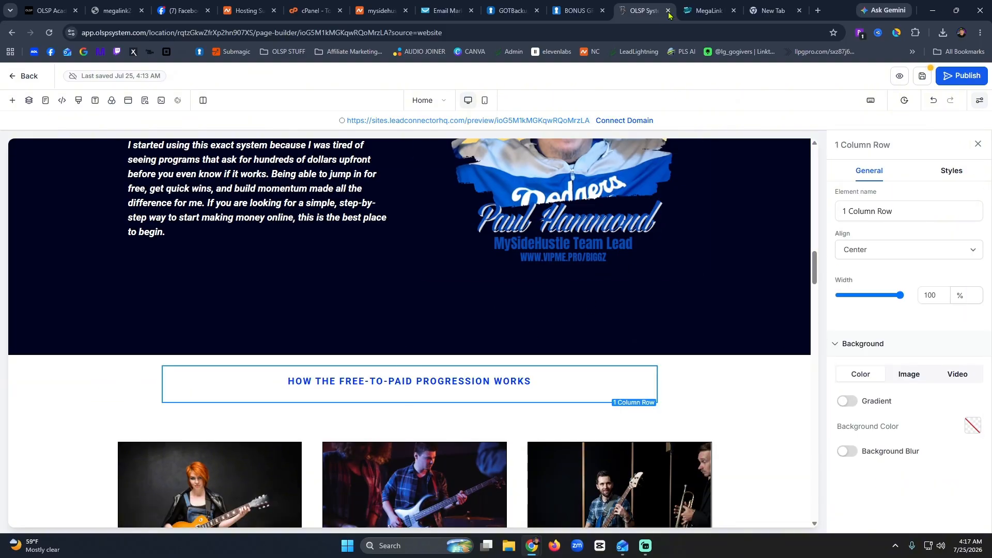
# Duplicate the 'Most beginners quit' headline and the steps text, moving both below the founder section.
pyautogui.scroll(10, 580, 265)
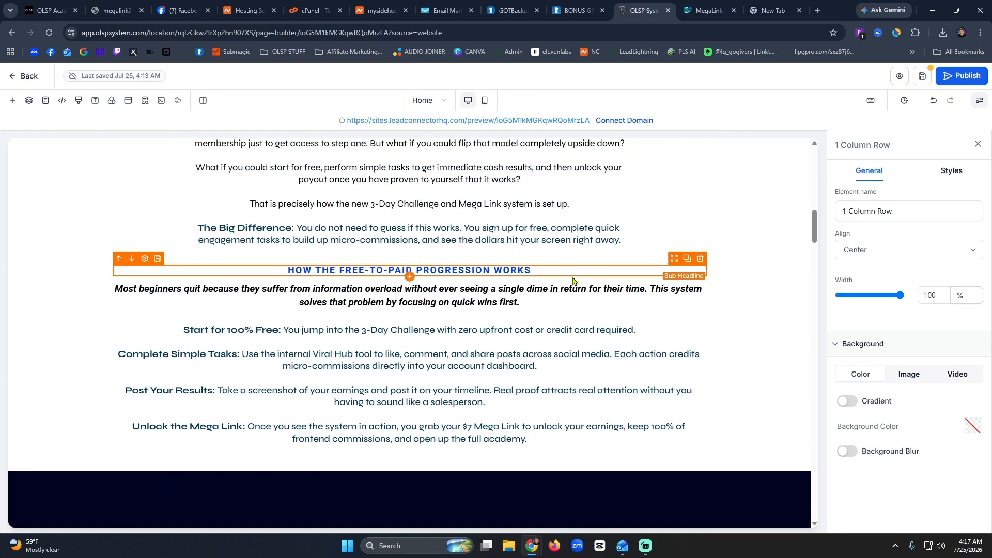
pyautogui.click(566, 297)
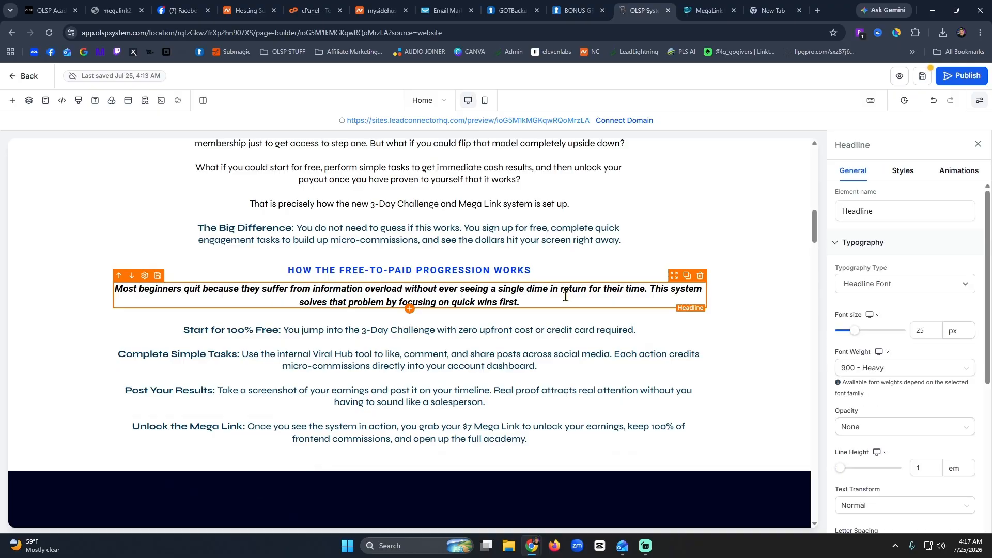
pyautogui.click(688, 276)
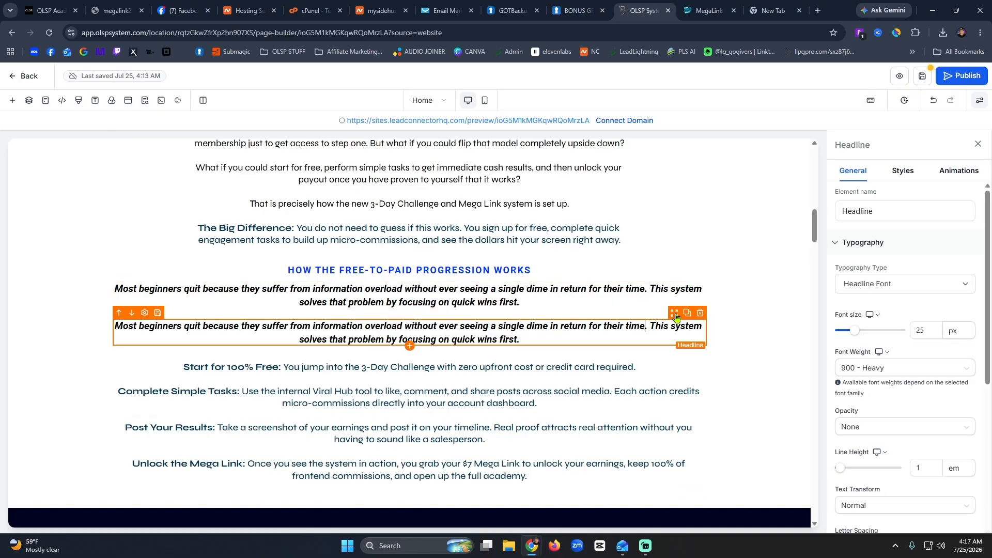
pyautogui.moveTo(674, 313); pyautogui.dragTo(452, 373)
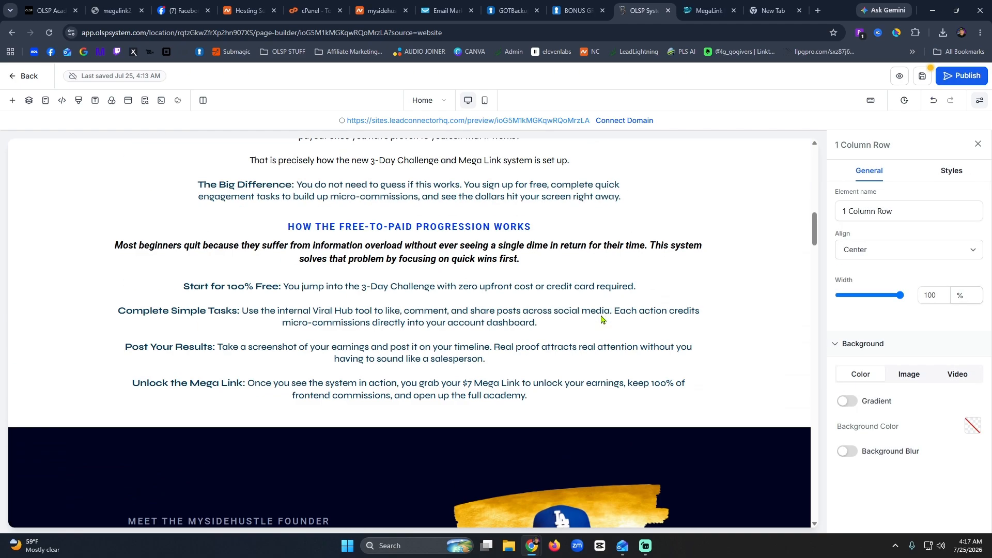
pyautogui.click(601, 316)
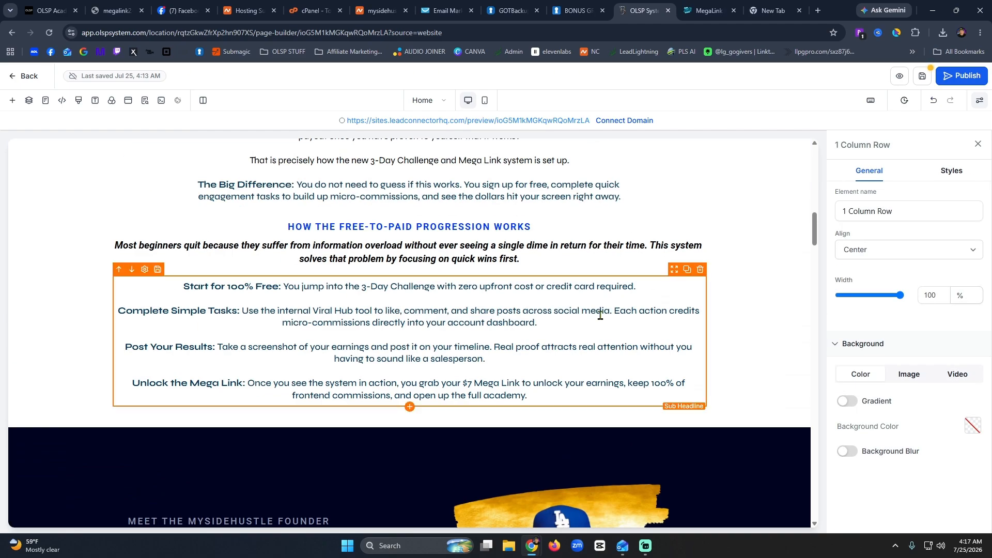
pyautogui.click(687, 274)
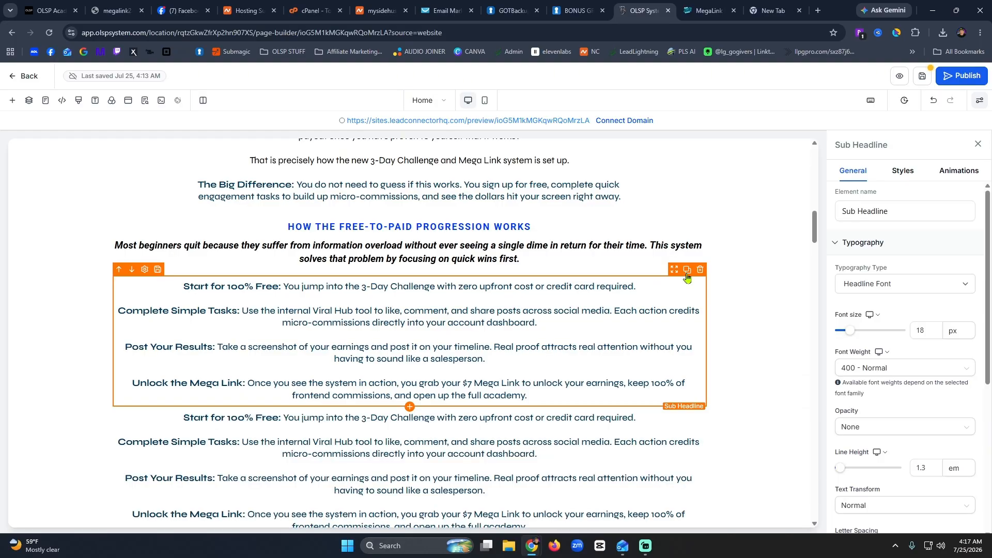
pyautogui.moveTo(675, 407); pyautogui.dragTo(499, 412)
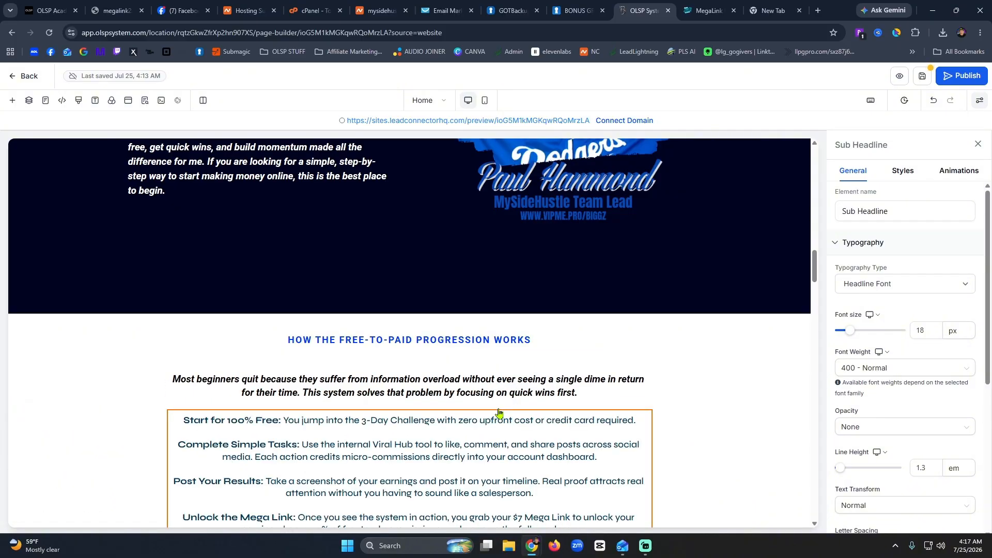
# Replace the copied heading with 'Why This Model Works So Well for Beginners' from MegaLink.
pyautogui.click(713, 15)
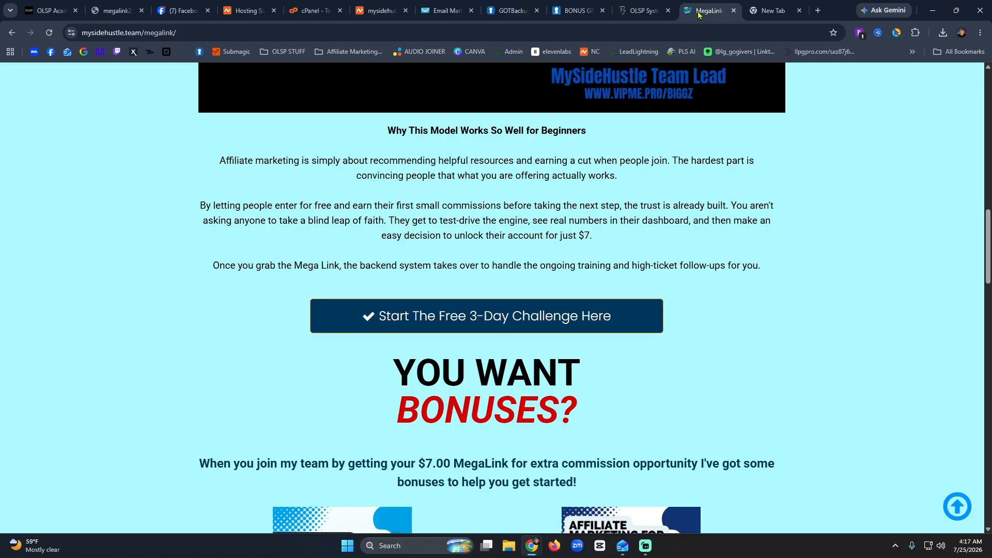
pyautogui.tripleClick(524, 132)
pyautogui.click(627, 13)
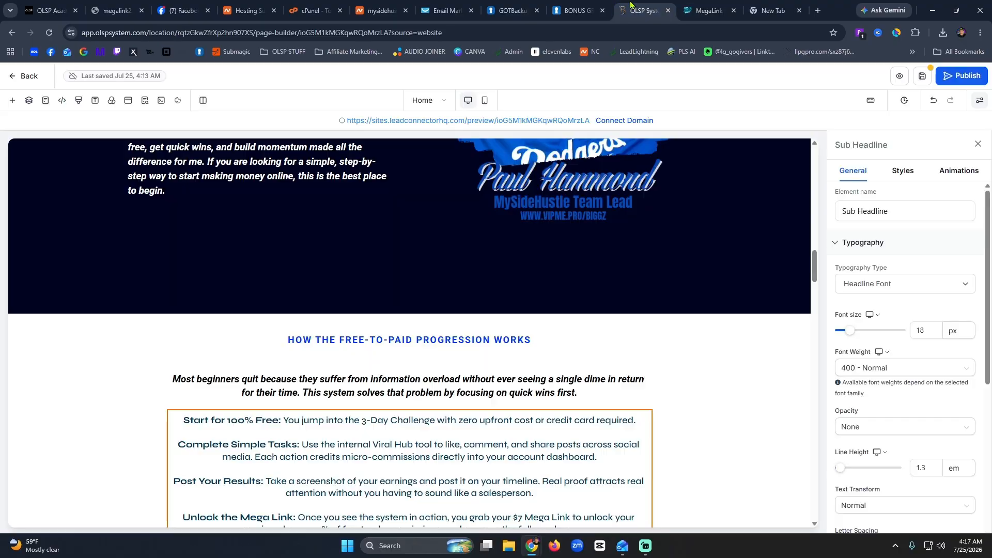
pyautogui.tripleClick(445, 341)
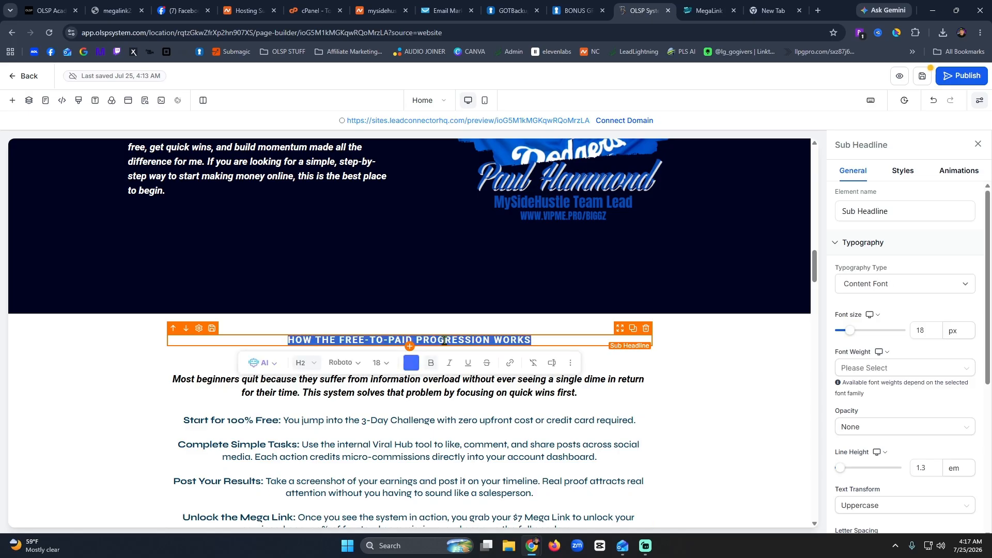
pyautogui.hotkey('ctrl', 'v')
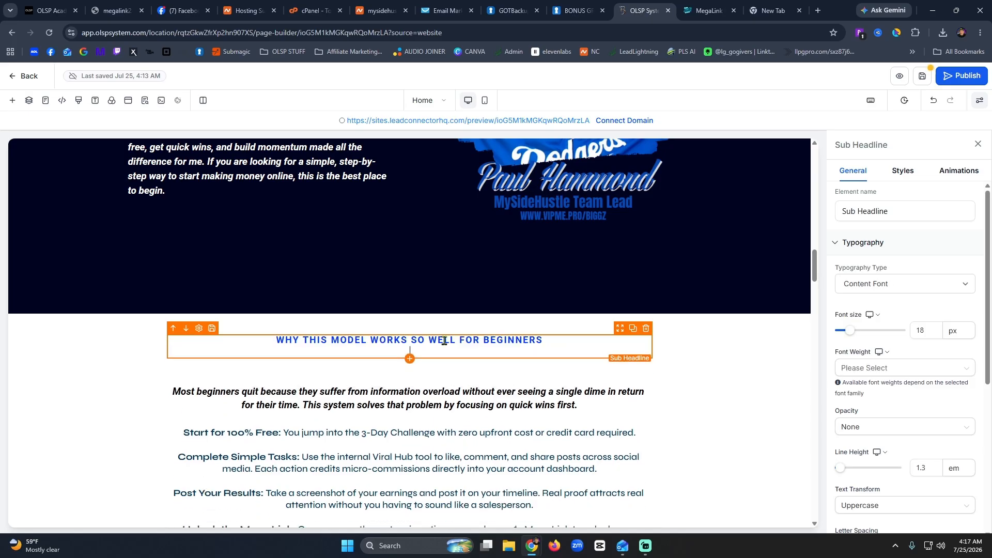
pyautogui.press('BackSpace')
# Paste the three affiliate-marketing paragraphs from MegaLink over the copied steps text.
pyautogui.click(702, 8)
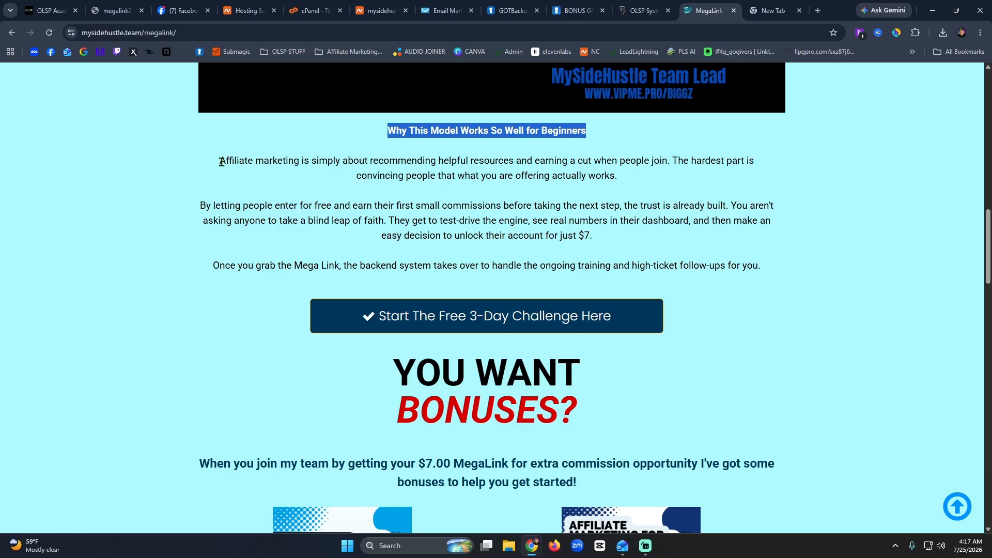
pyautogui.moveTo(221, 162); pyautogui.dragTo(761, 278)
pyautogui.hotkey('ctrl', 'c')
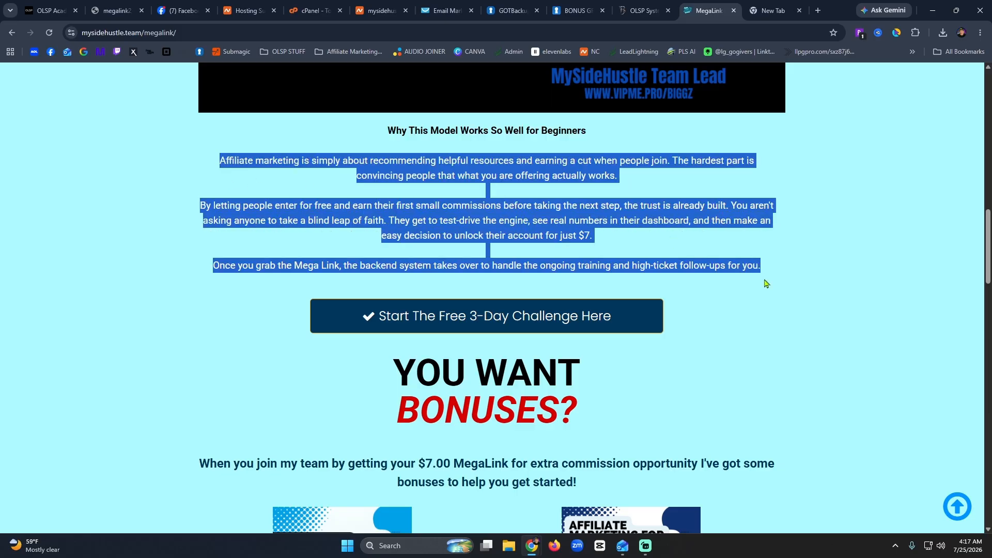
pyautogui.click(633, 12)
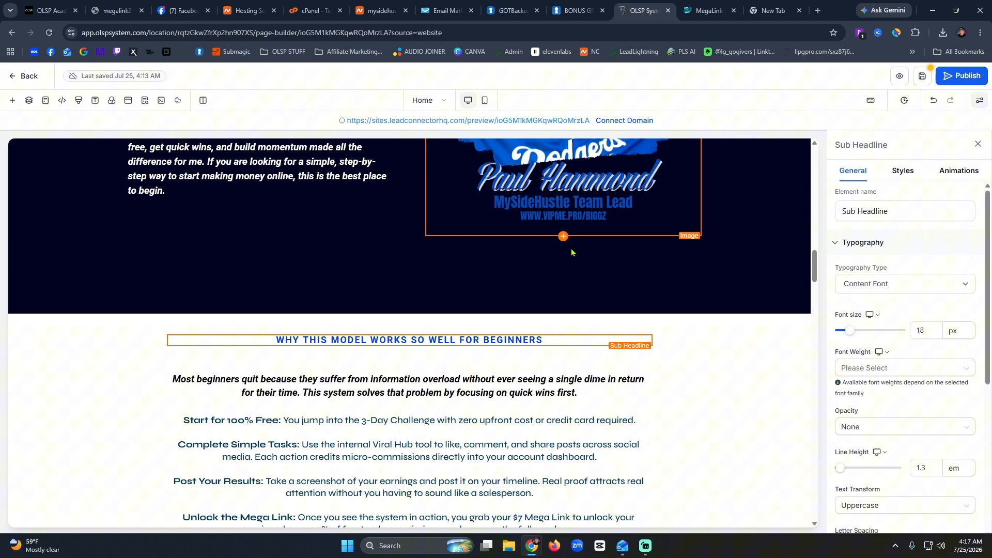
pyautogui.click(405, 460)
pyautogui.hotkey('ctrl', 'a')
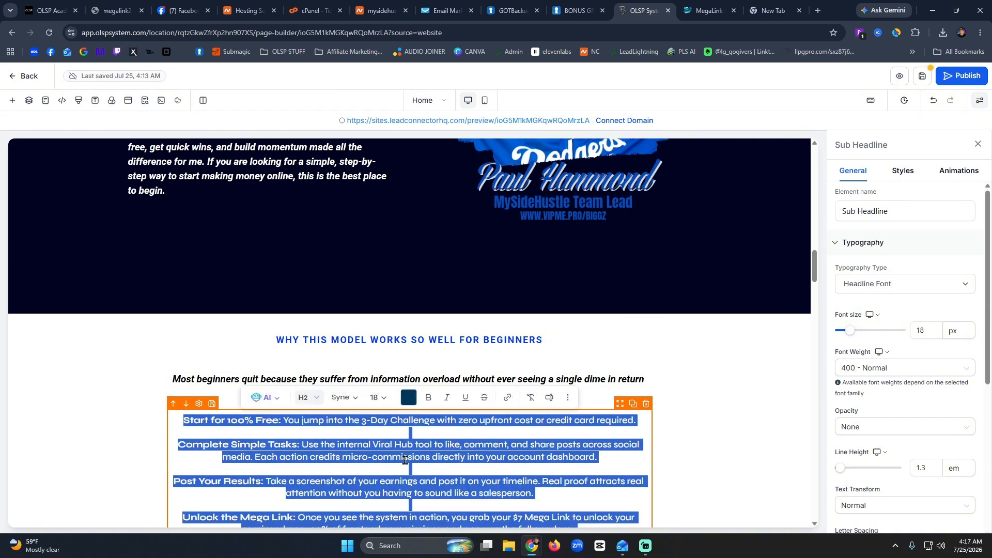
pyautogui.hotkey('ctrl', 'v')
# Delete the extra italic headline and move the paragraphs up under the new heading.
pyautogui.click(439, 394)
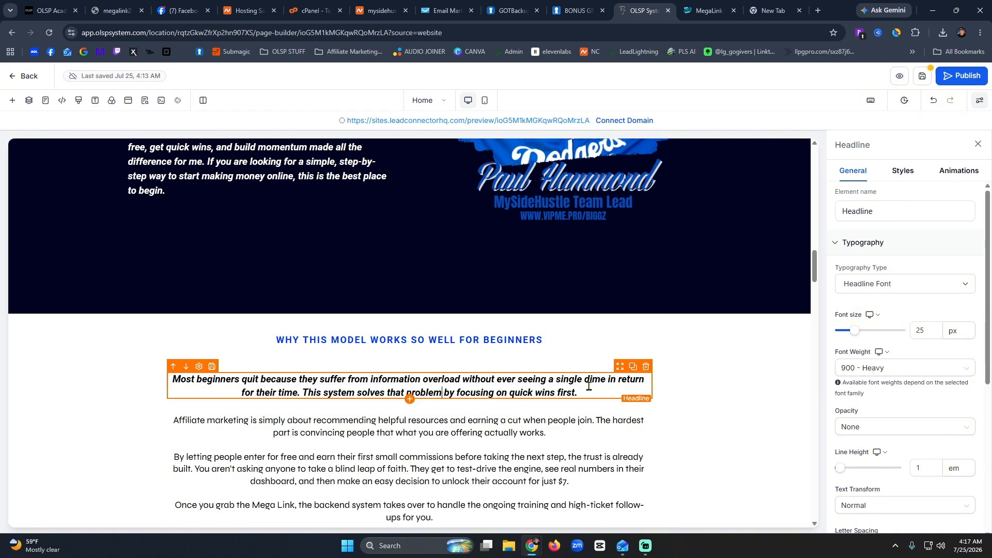
pyautogui.click(646, 367)
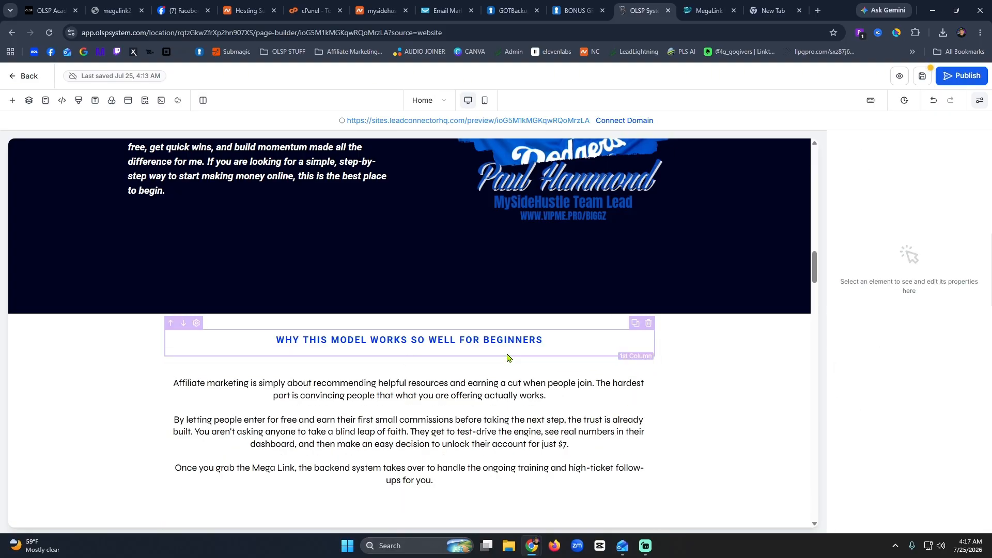
pyautogui.click(502, 391)
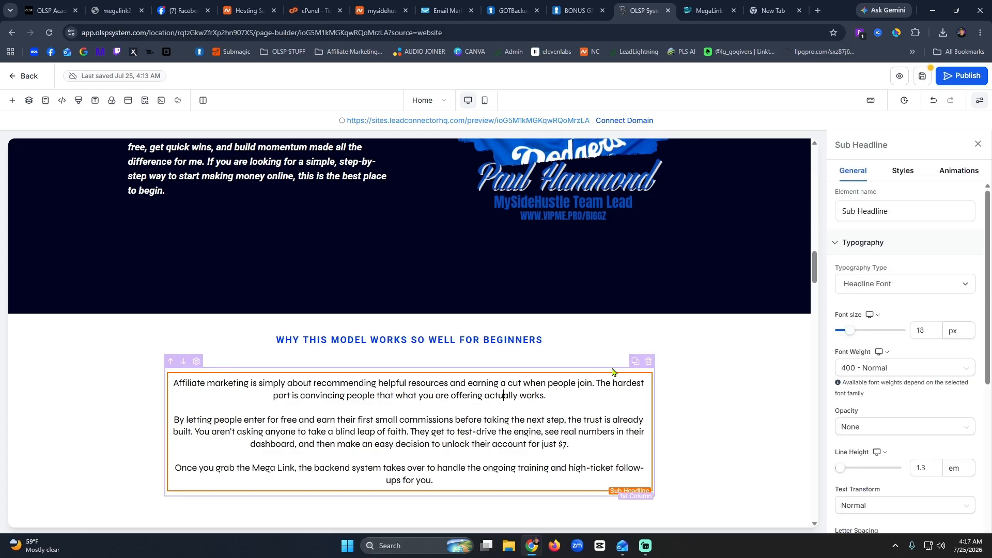
pyautogui.moveTo(619, 372); pyautogui.dragTo(592, 360)
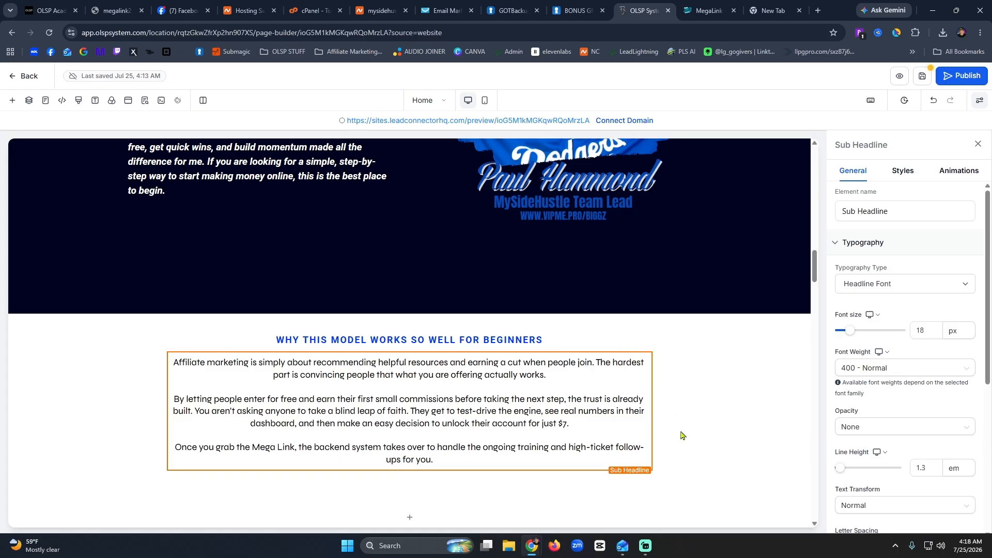
pyautogui.scroll(5, 681, 435)
pyautogui.scroll(-9, 728, 432)
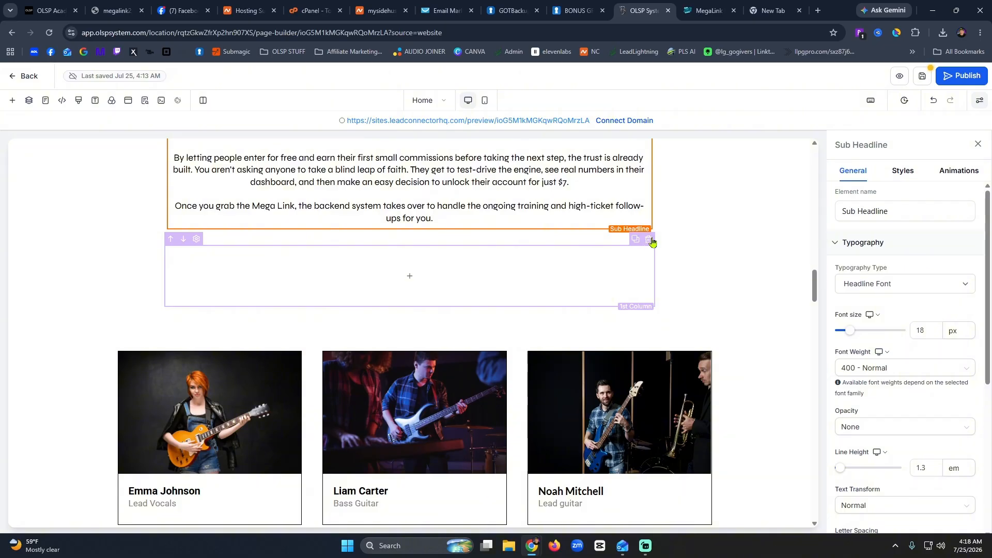
pyautogui.click(649, 245)
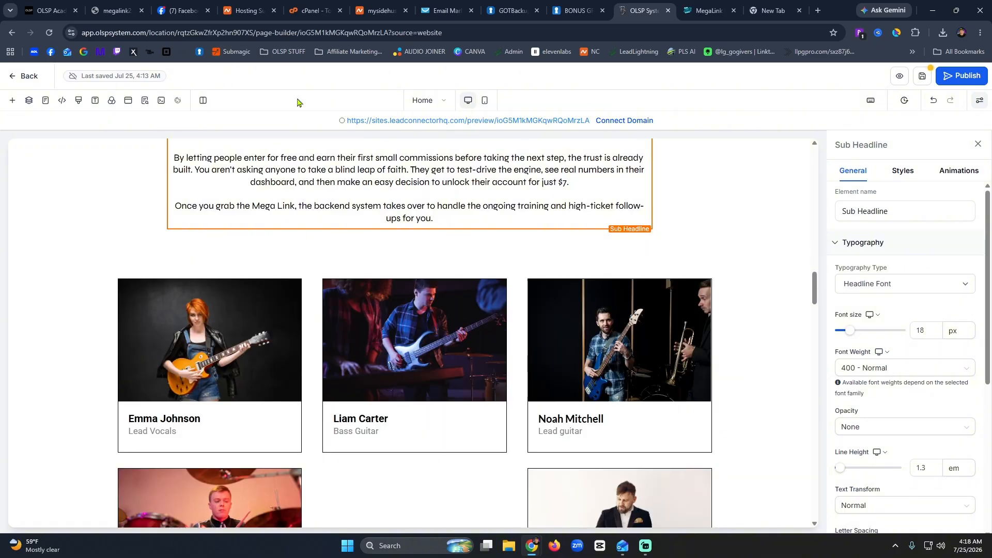
pyautogui.click(921, 82)
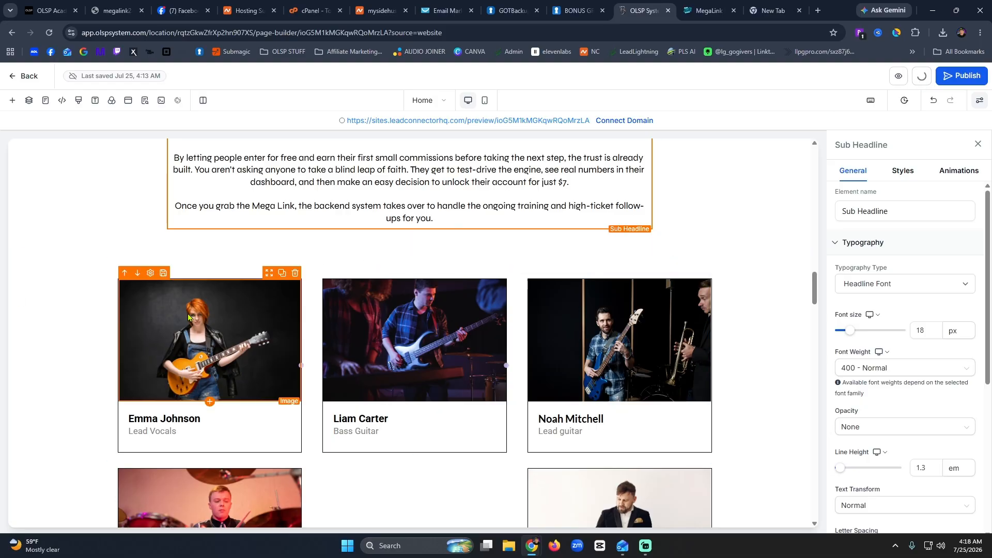
pyautogui.scroll(5, 187, 317)
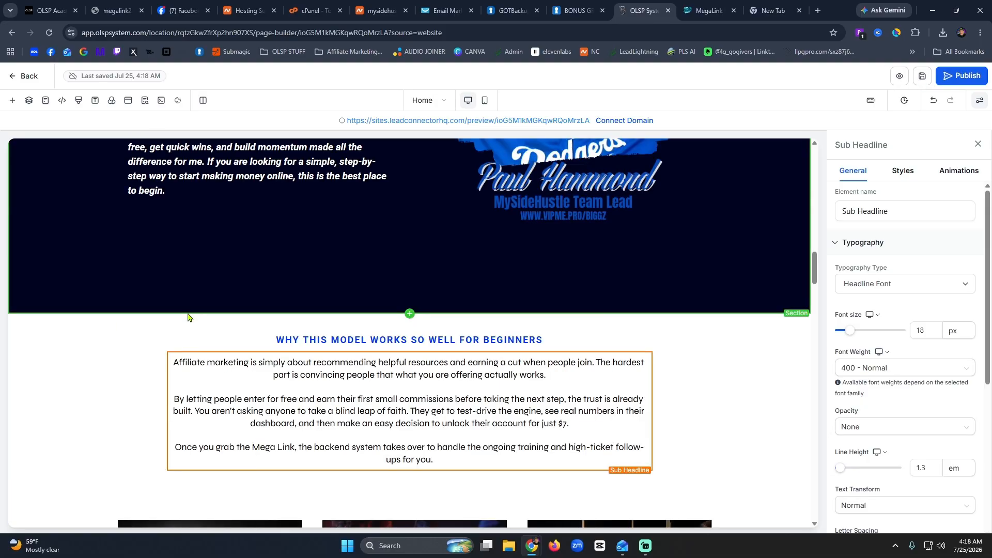
pyautogui.scroll(9, 187, 317)
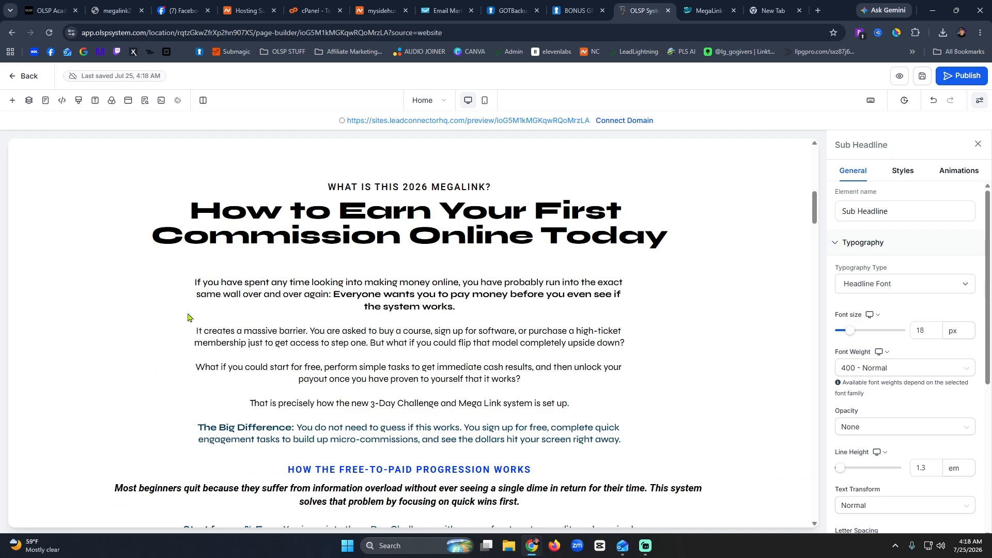
pyautogui.scroll(8, 188, 318)
pyautogui.scroll(-4, 189, 317)
pyautogui.scroll(-13, 189, 317)
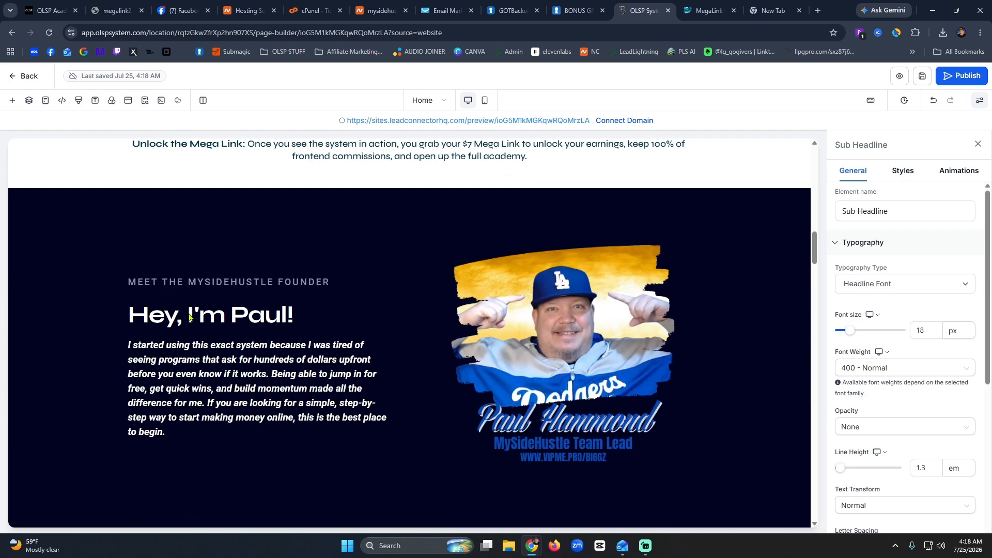
# Duplicate the founder bio paragraph and retype it as 'Don't worry, those promised bonuses are still here... keep scrolling'.
pyautogui.click(245, 403)
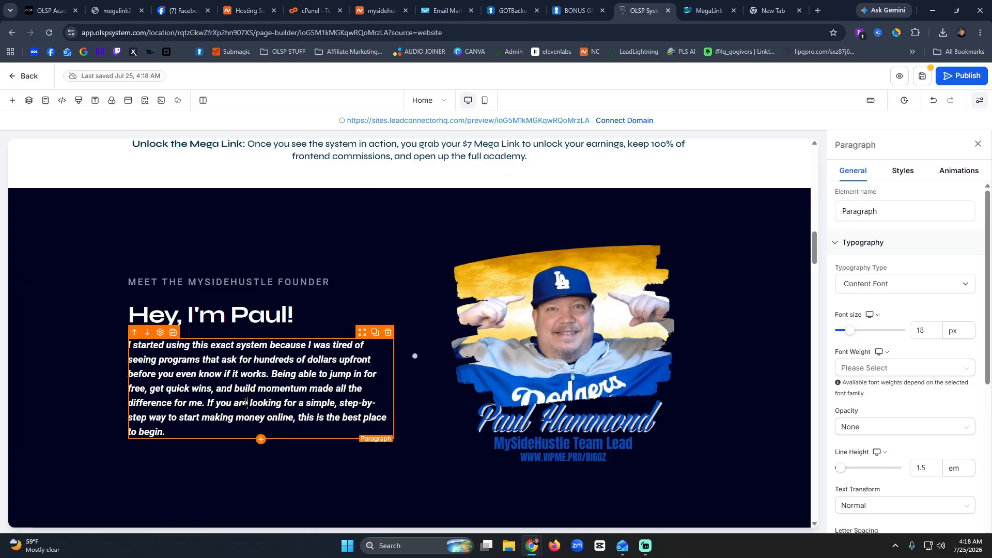
pyautogui.click(376, 334)
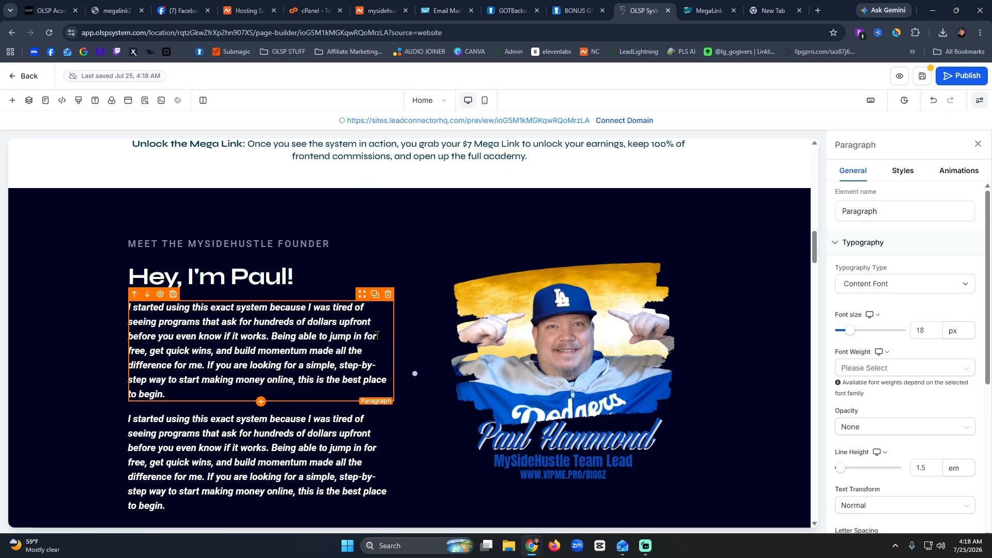
pyautogui.doubleClick(281, 462)
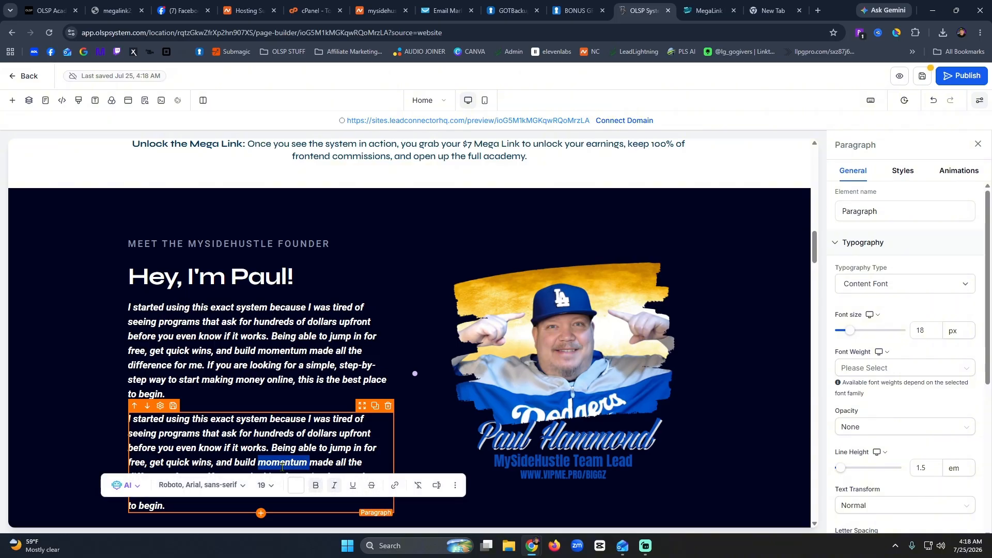
pyautogui.hotkey('ctrl', 'a')
pyautogui.write('Don')
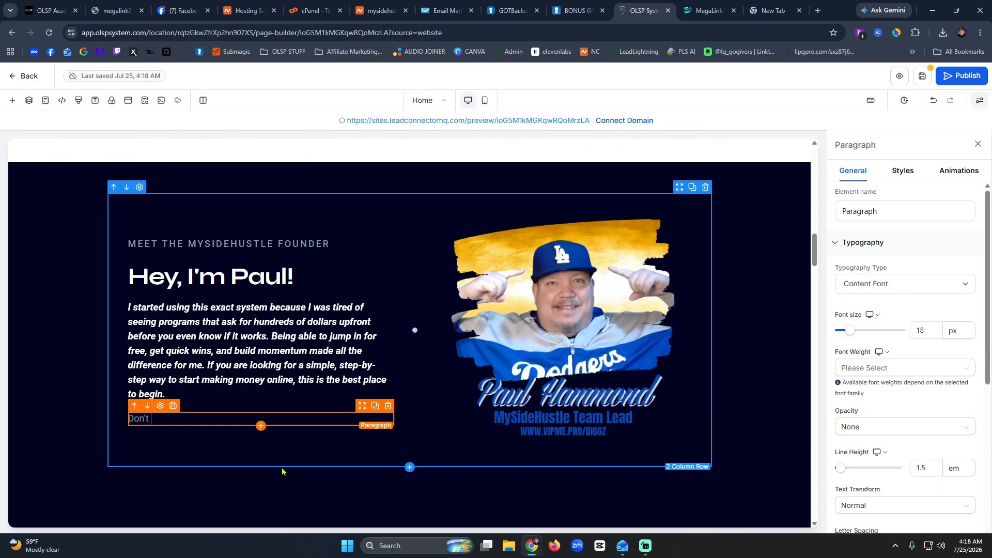
pyautogui.write("'t worry, those promi")
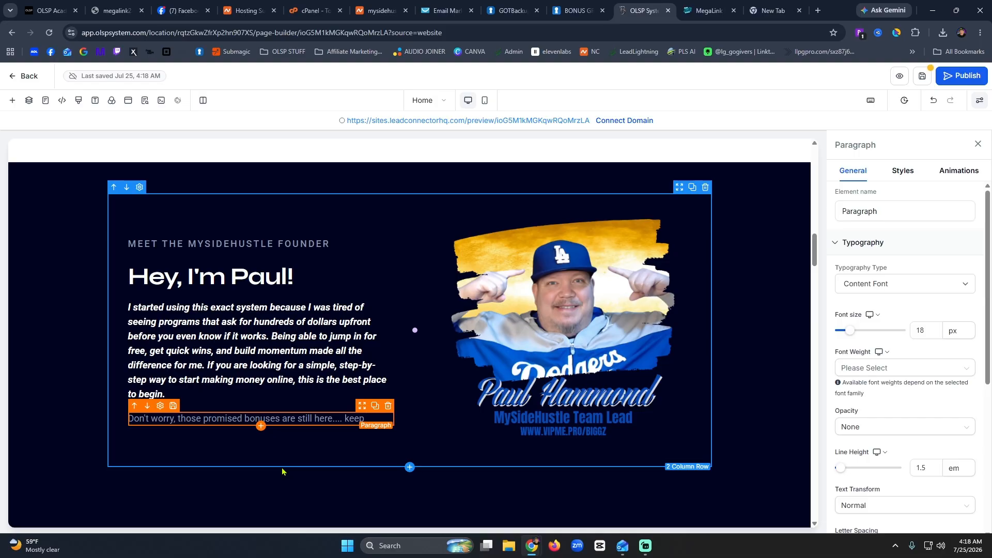
pyautogui.write('ng..........')
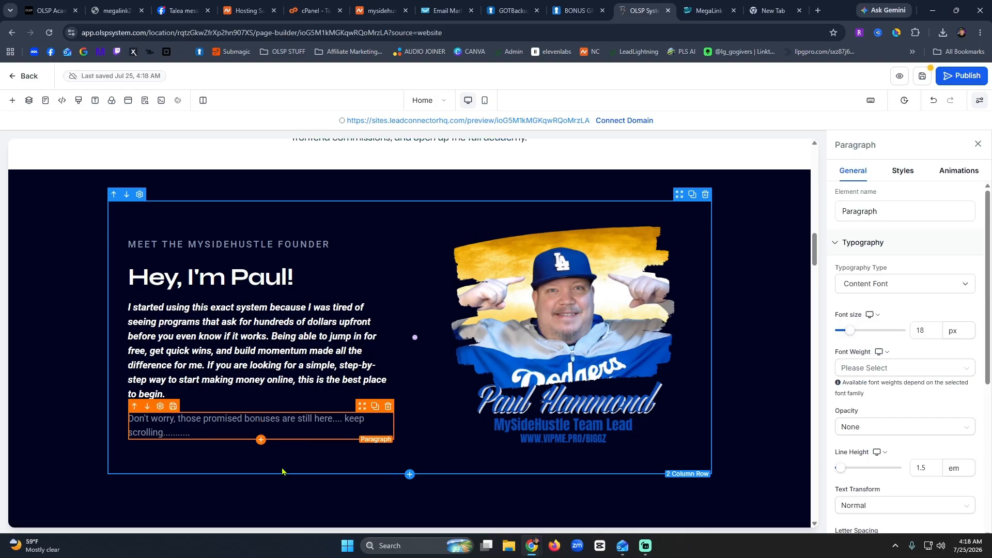
pyautogui.click(282, 472)
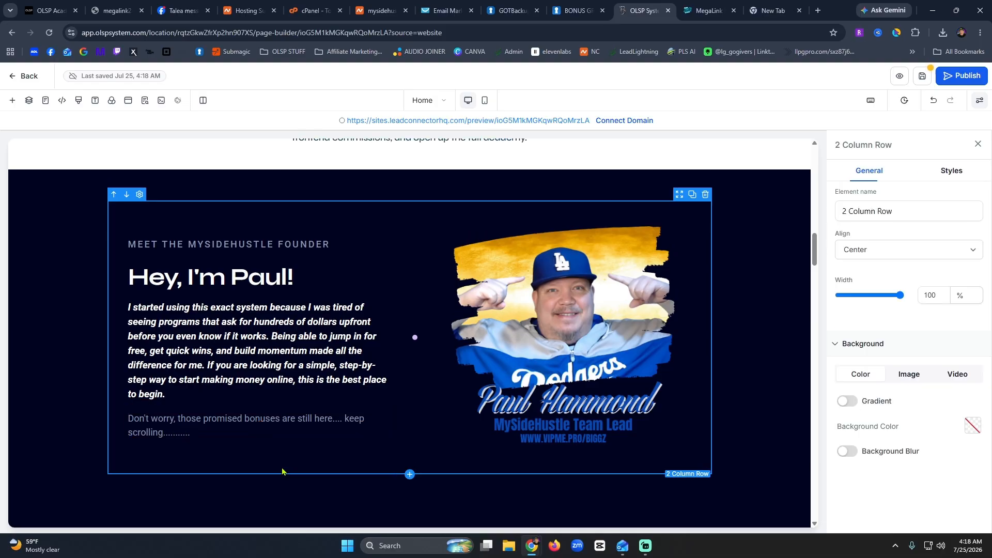
pyautogui.scroll(10, 450, 333)
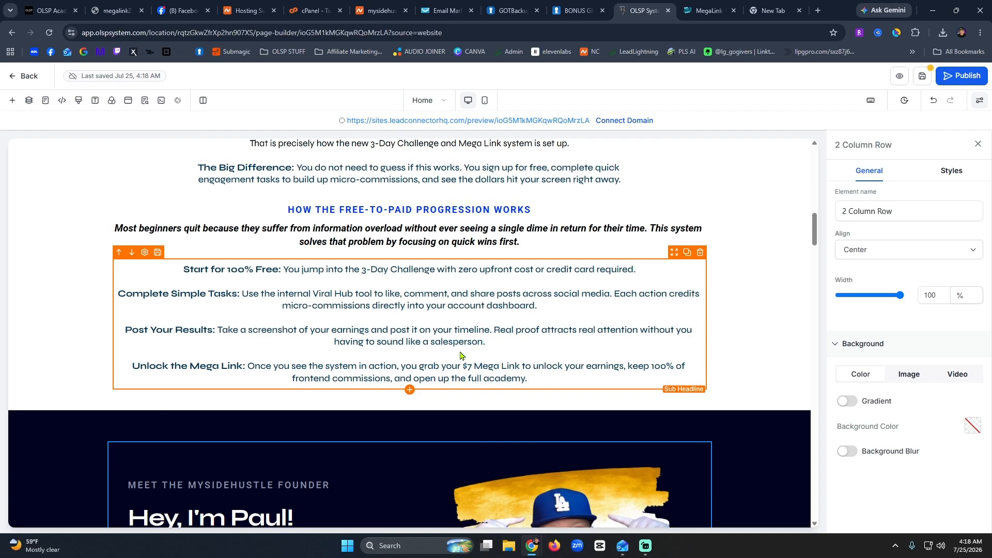
pyautogui.scroll(-10, 450, 332)
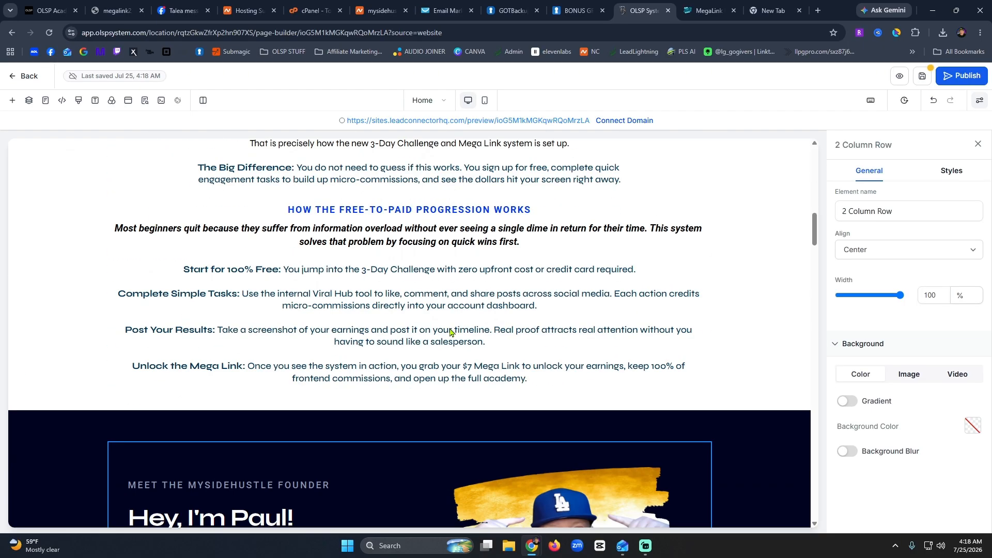
pyautogui.scroll(10, 450, 333)
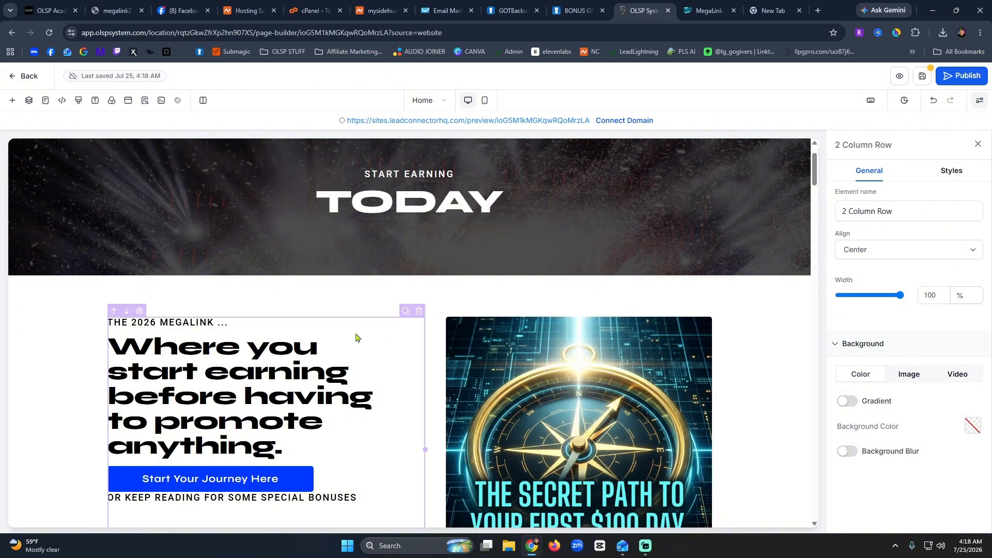
pyautogui.scroll(1, 355, 338)
pyautogui.scroll(-15, 355, 338)
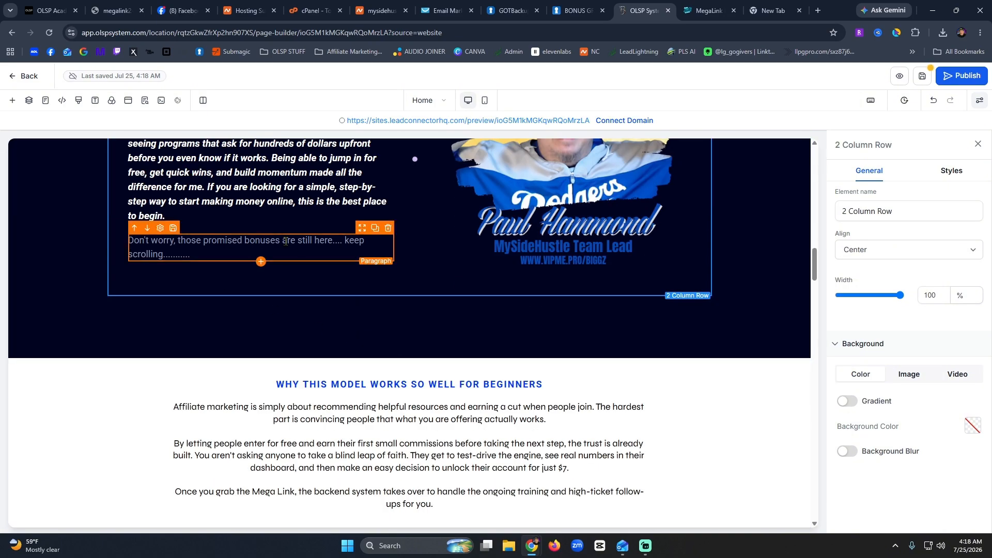
pyautogui.click(284, 242)
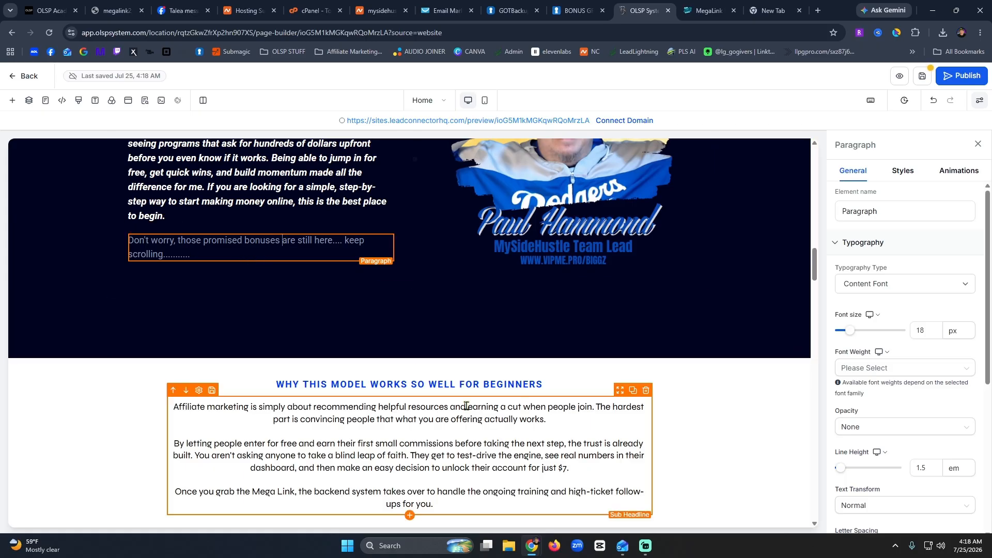
pyautogui.scroll(-5, 601, 328)
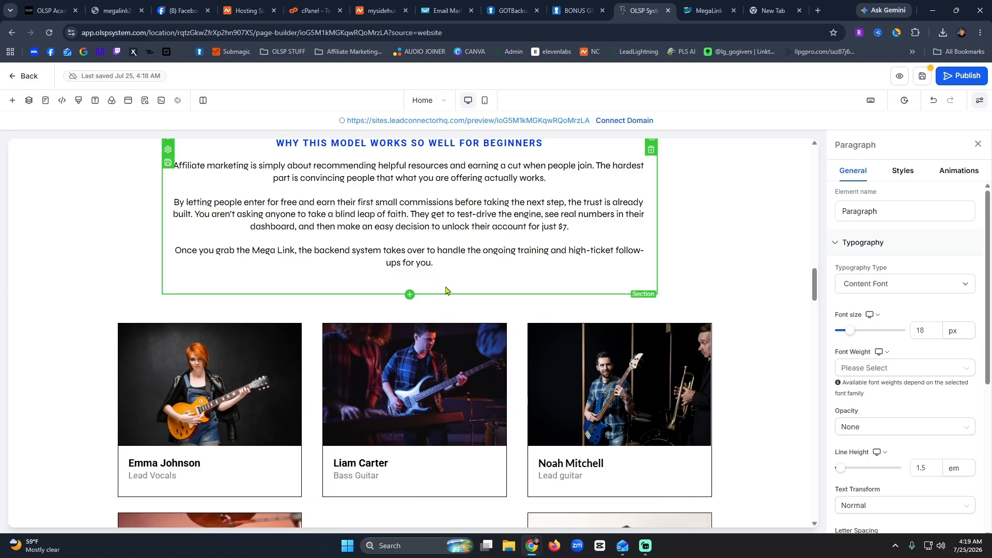
# Add a one-column row above the image grid with a headline reading 'My PERSONAL bonuses'.
pyautogui.click(12, 101)
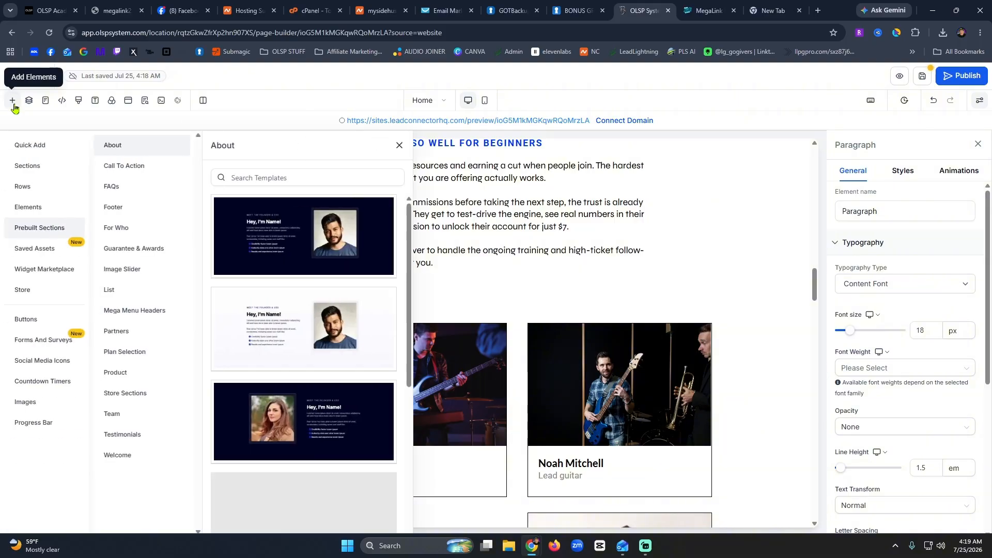
pyautogui.click(31, 147)
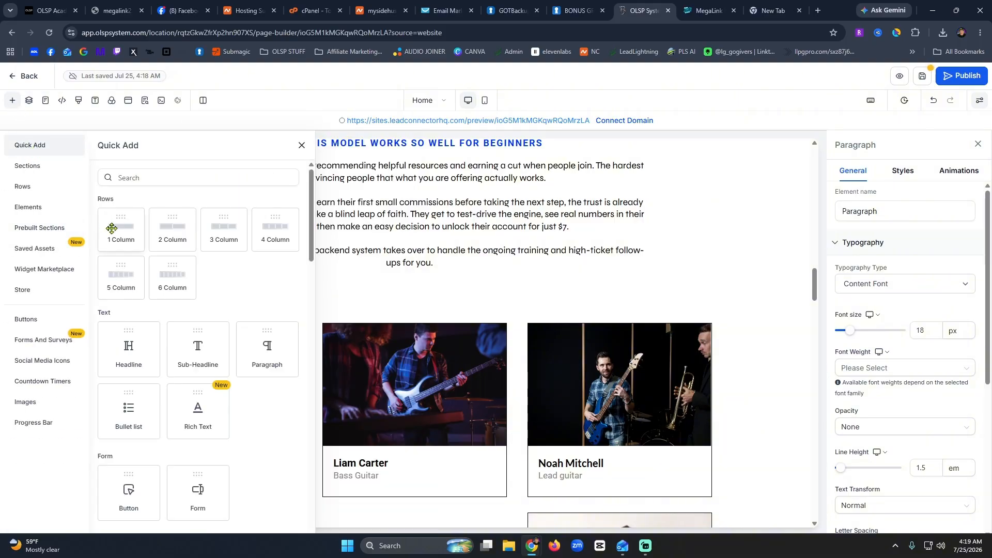
pyautogui.moveTo(125, 225); pyautogui.dragTo(378, 283)
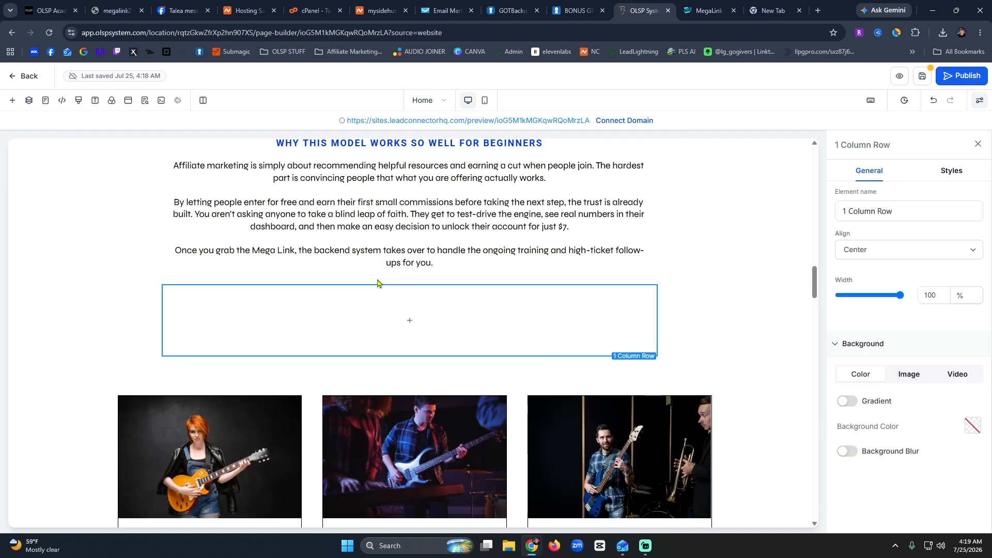
pyautogui.click(412, 325)
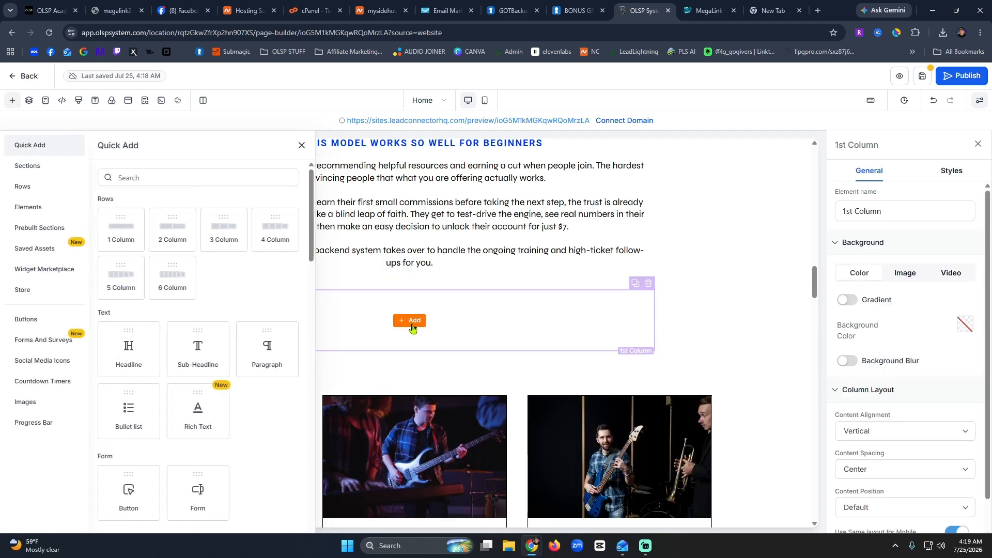
pyautogui.click(141, 352)
pyautogui.doubleClick(445, 316)
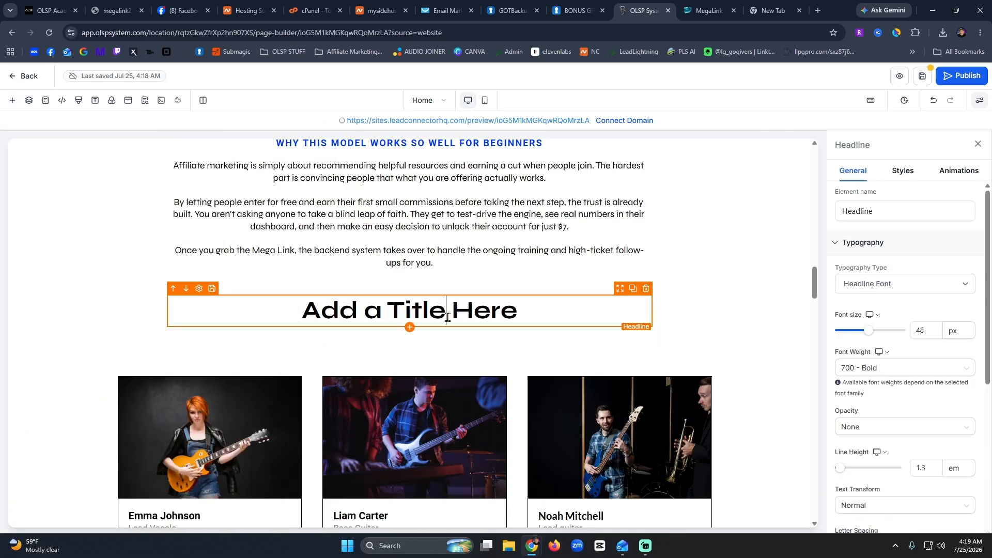
pyautogui.write('M')
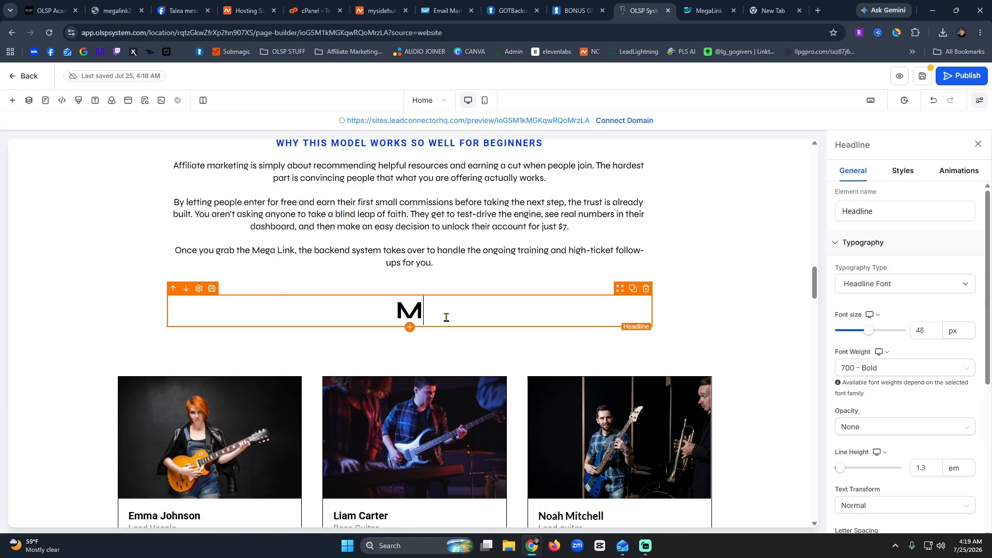
pyautogui.write('y PERSONAL ')
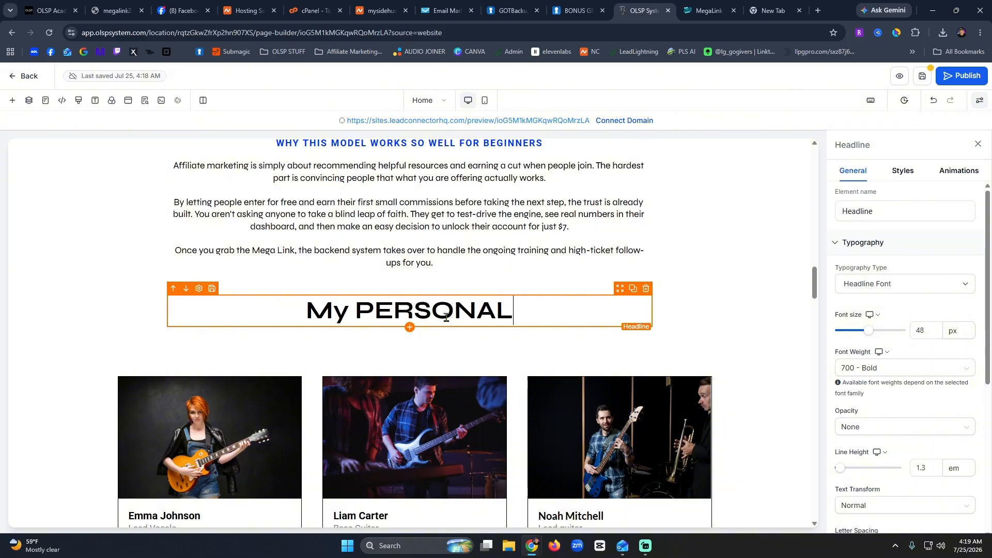
pyautogui.write('bonuses')
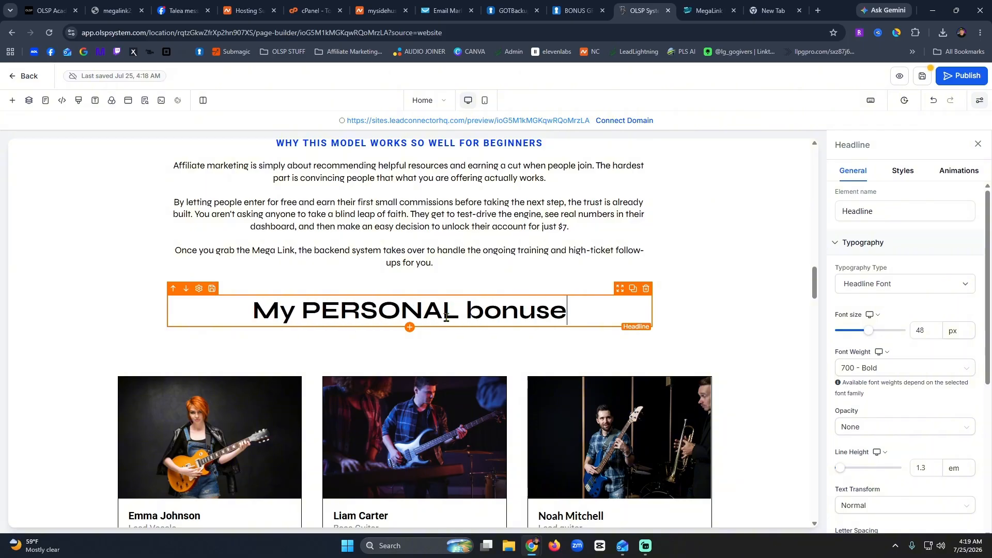
# Duplicate a text block under the headline and retype it as the commission-earning 'When you join my team…' paragraph.
pyautogui.click(513, 201)
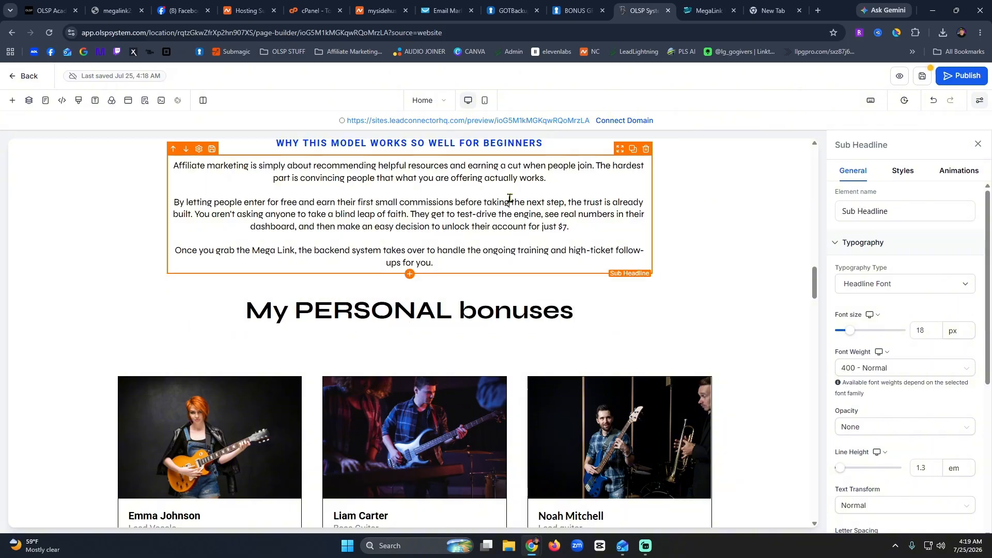
pyautogui.click(634, 150)
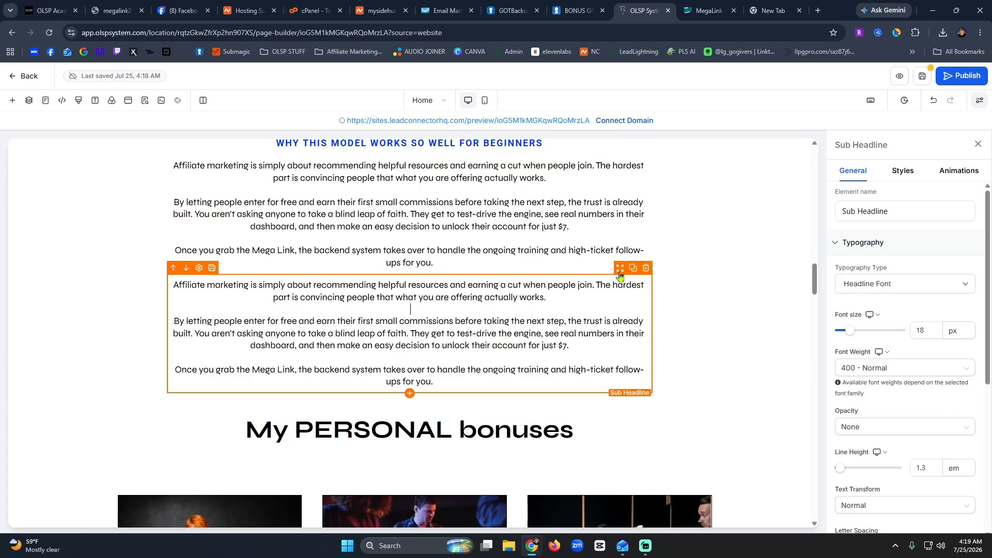
pyautogui.moveTo(620, 268); pyautogui.dragTo(491, 326)
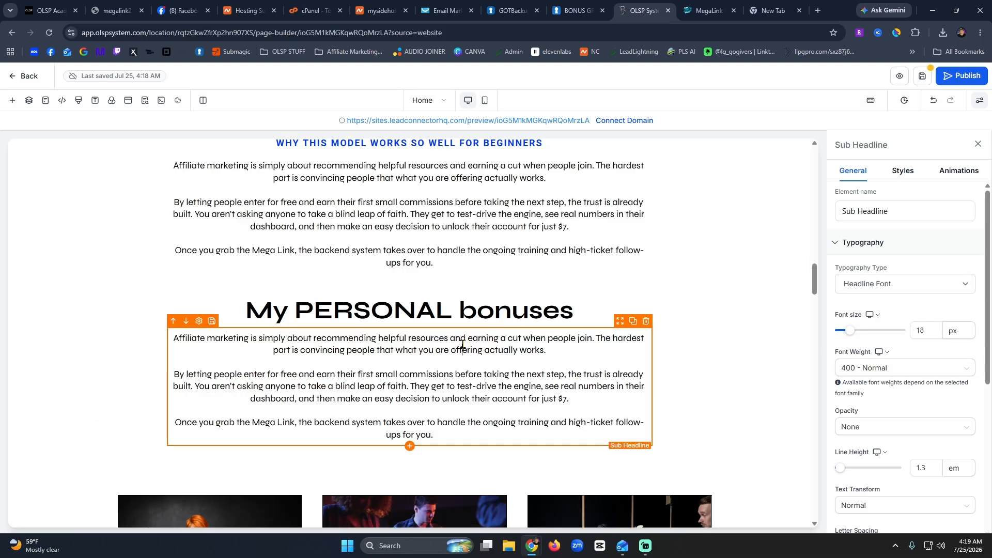
pyautogui.click(462, 345)
pyautogui.hotkey('ctrl', 'a')
pyautogui.write('When you ')
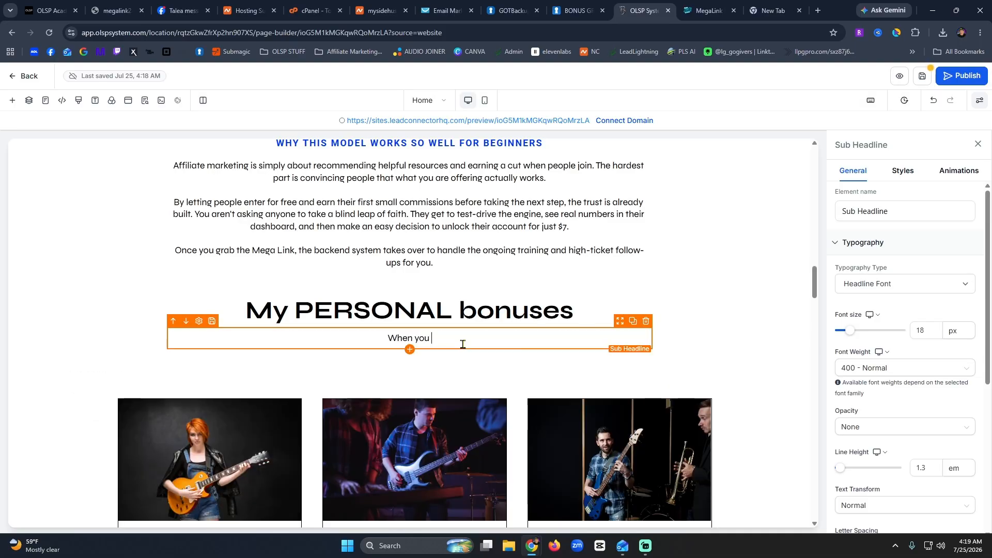
pyautogui.write('join my team')
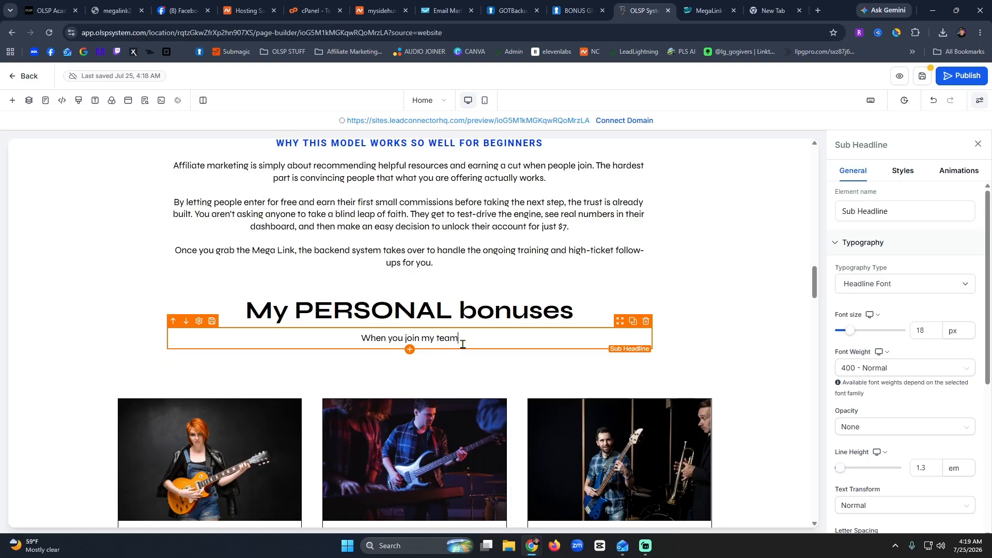
pyautogui.write(', not only do you')
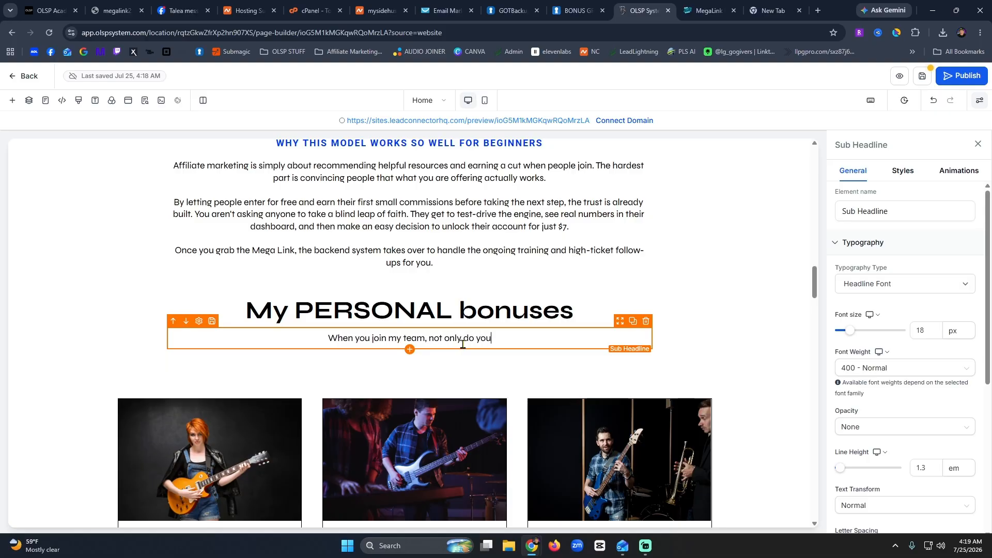
pyautogui.write(' get to start er')
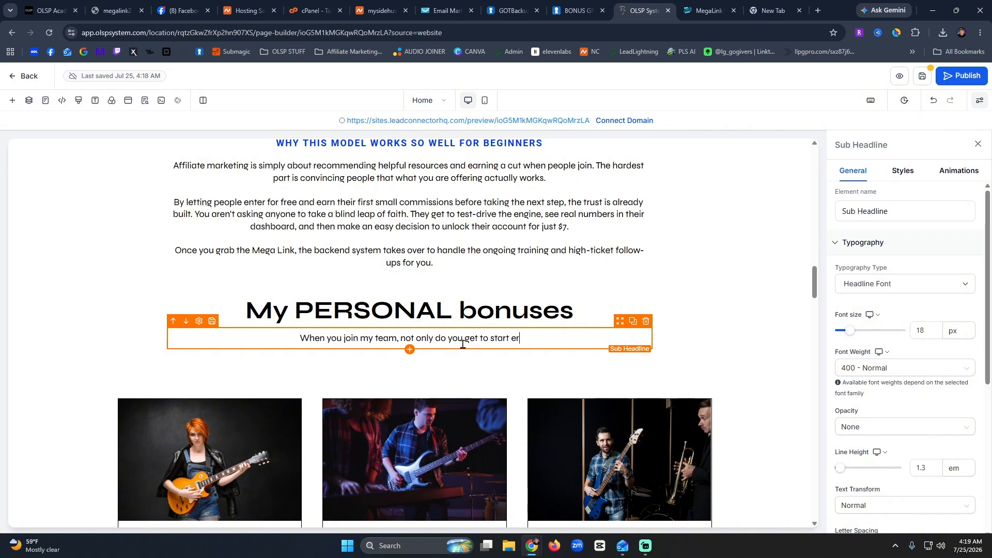
pyautogui.write('nin')
pyautogui.press('BackSpace')
pyautogui.press('BackSpace')
pyautogui.press('BackSpace')
pyautogui.press('BackSpace')
pyautogui.write('arn')
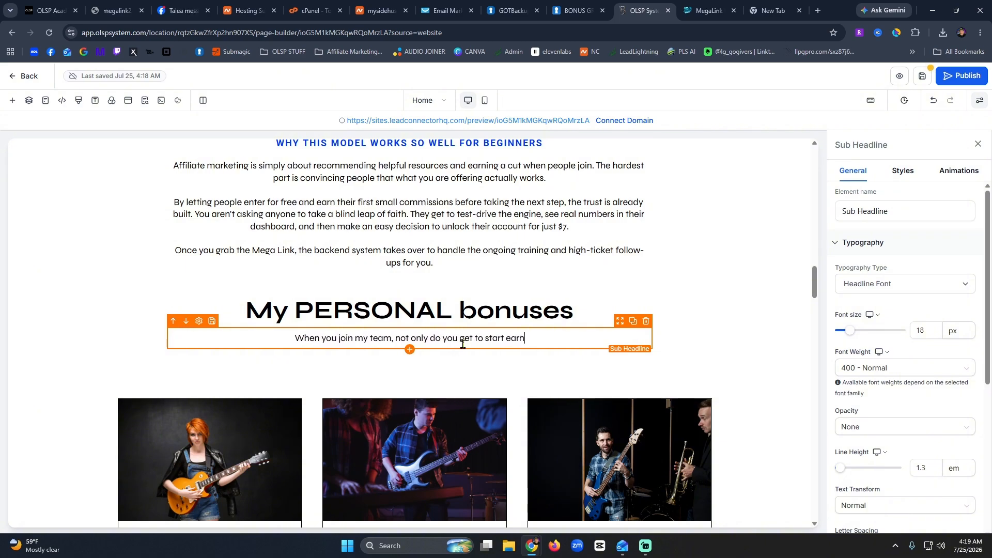
pyautogui.write('ing commission for w')
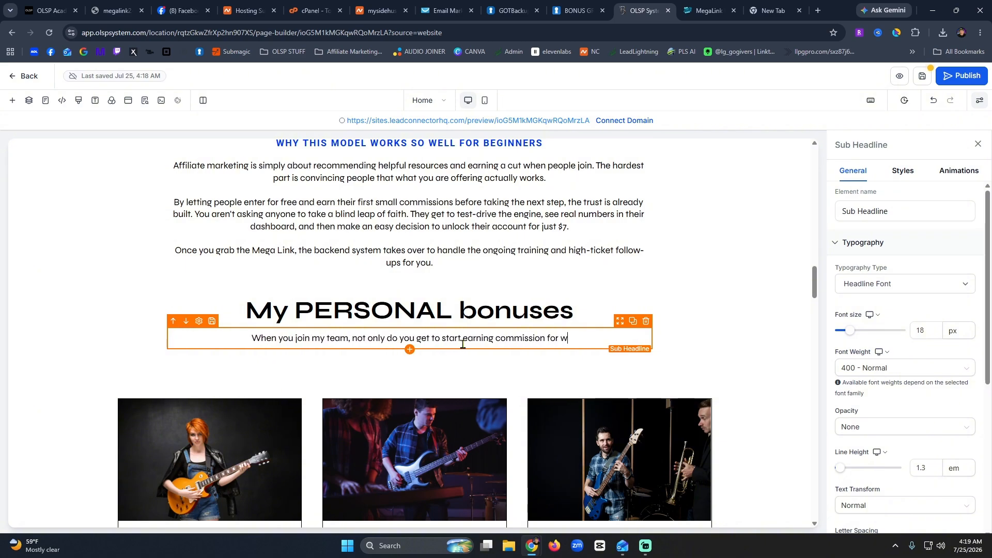
pyautogui.write('atching trainig')
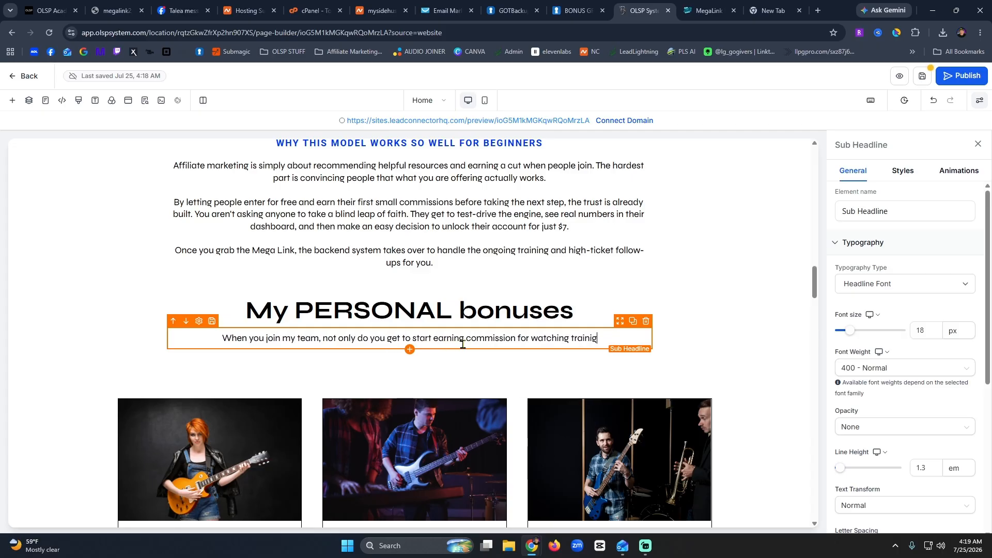
pyautogui.press('BackSpace')
pyautogui.write('ng vid')
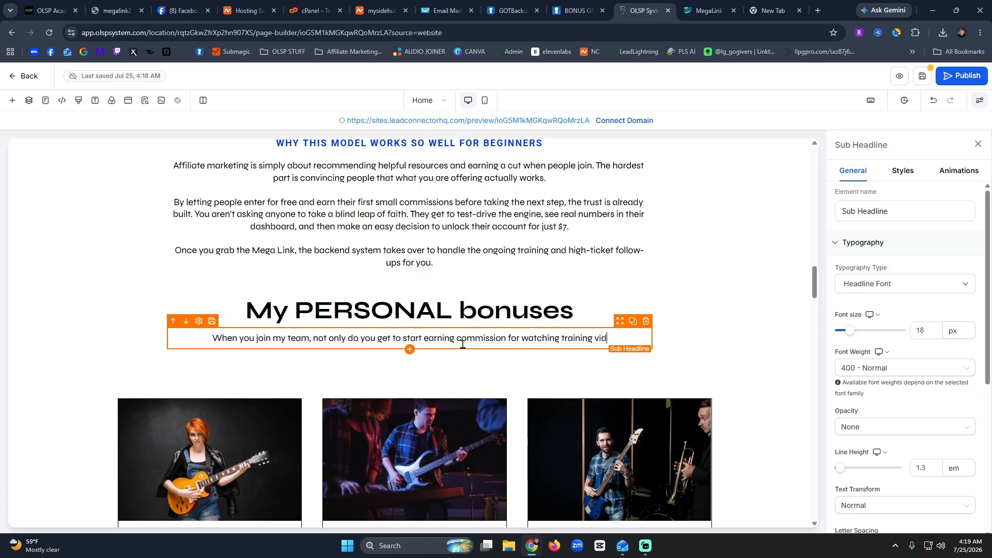
pyautogui.write('eos, you ')
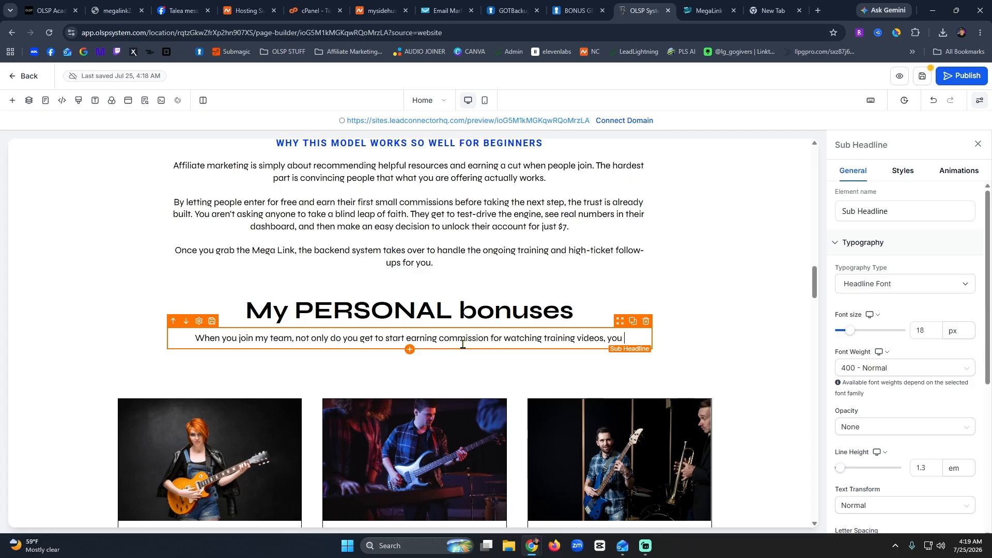
pyautogui.write('also get to star')
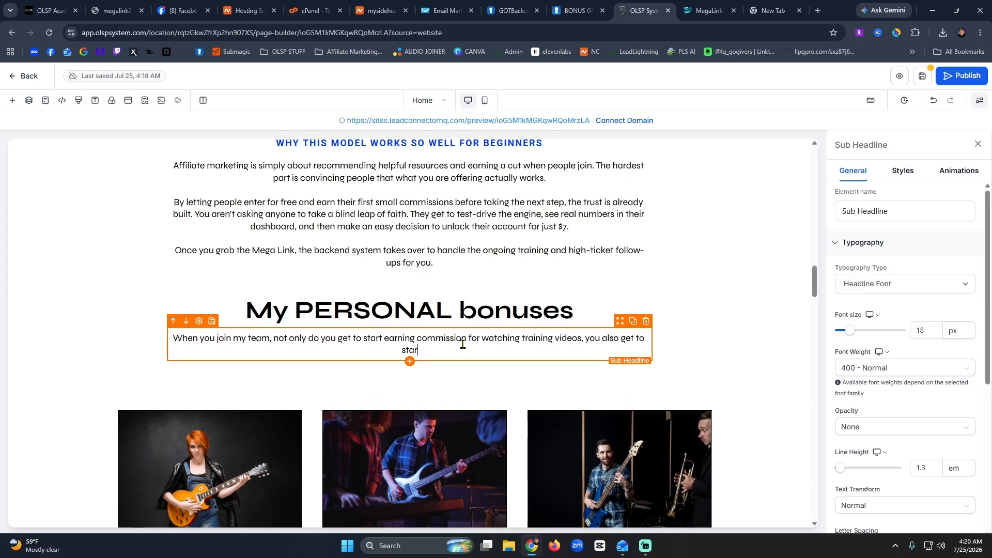
pyautogui.write('t earning commission')
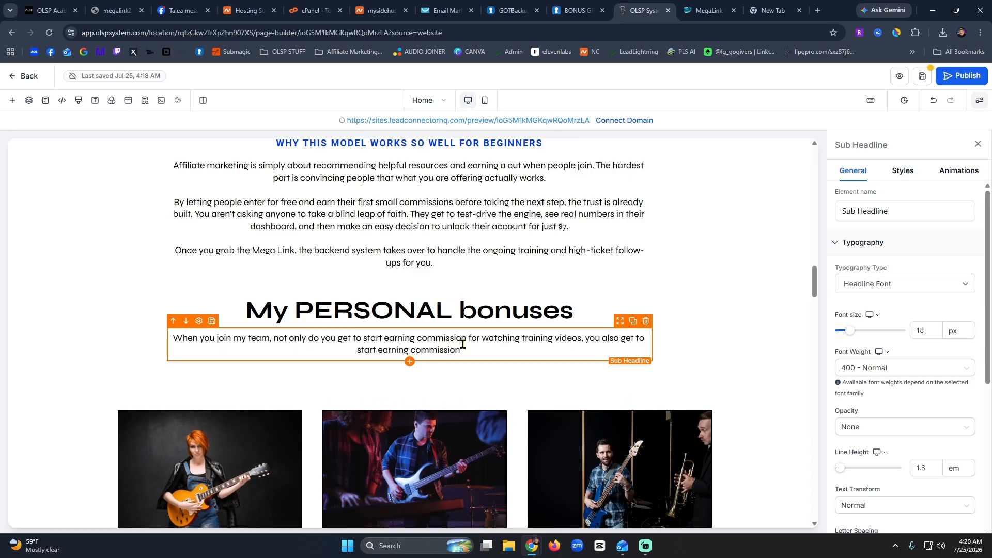
pyautogui.write(' for engaging on')
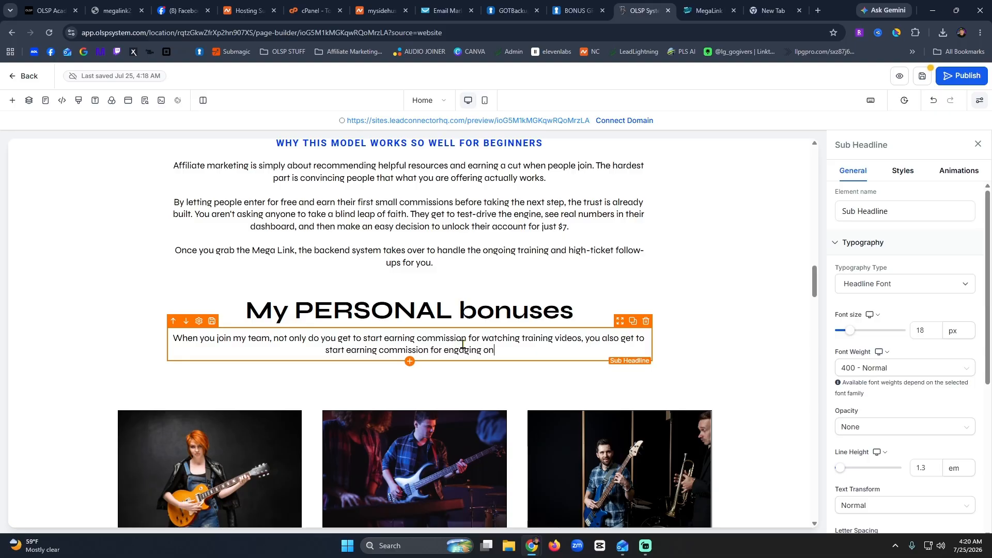
pyautogui.write(' social media.  Ye')
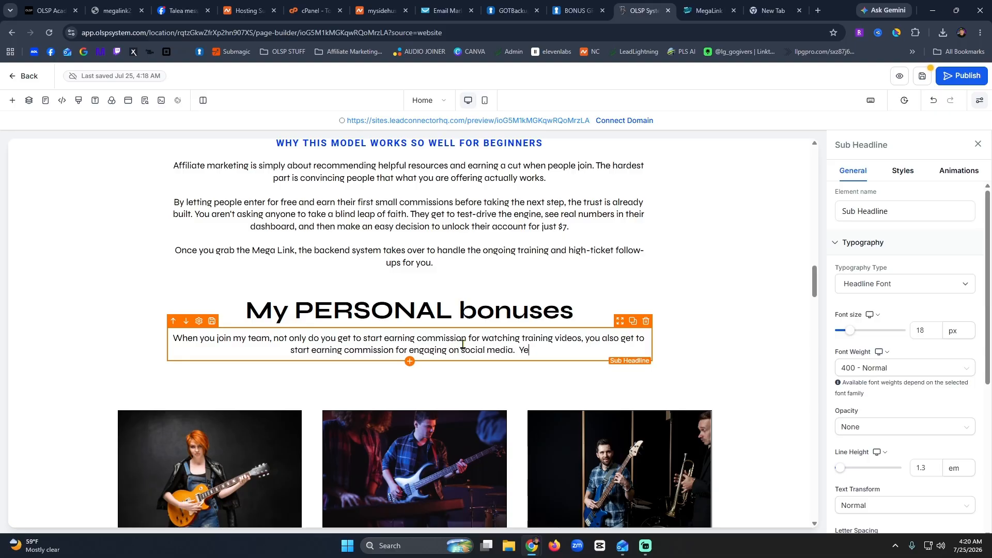
pyautogui.write('s, you actu')
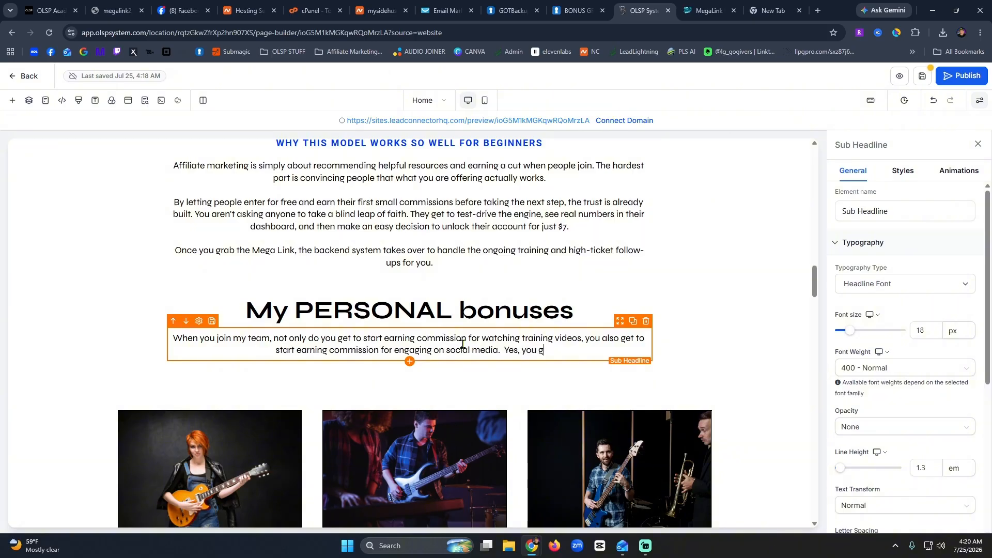
pyautogui.write('ally ')
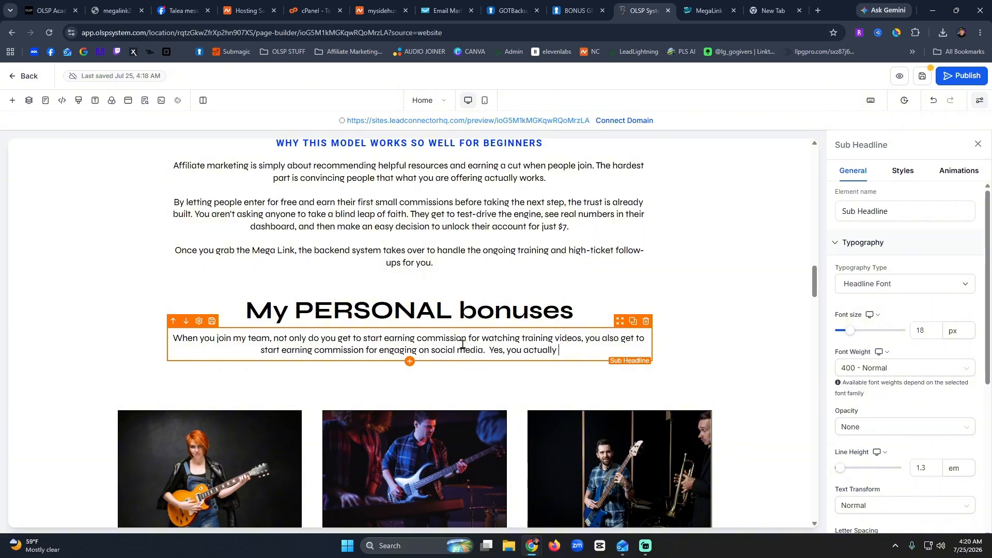
pyautogui.write('get PAID for ')
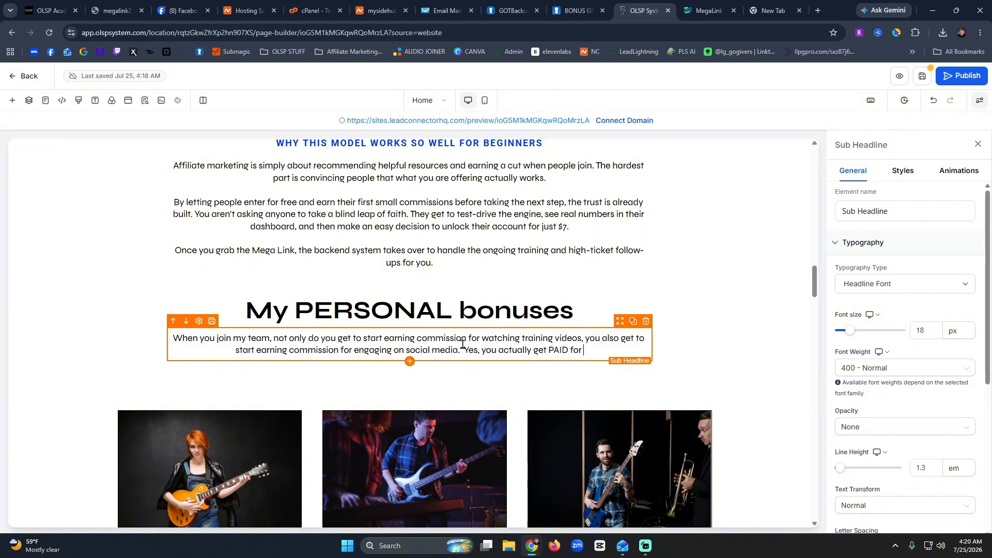
pyautogui.write('posting comments, ')
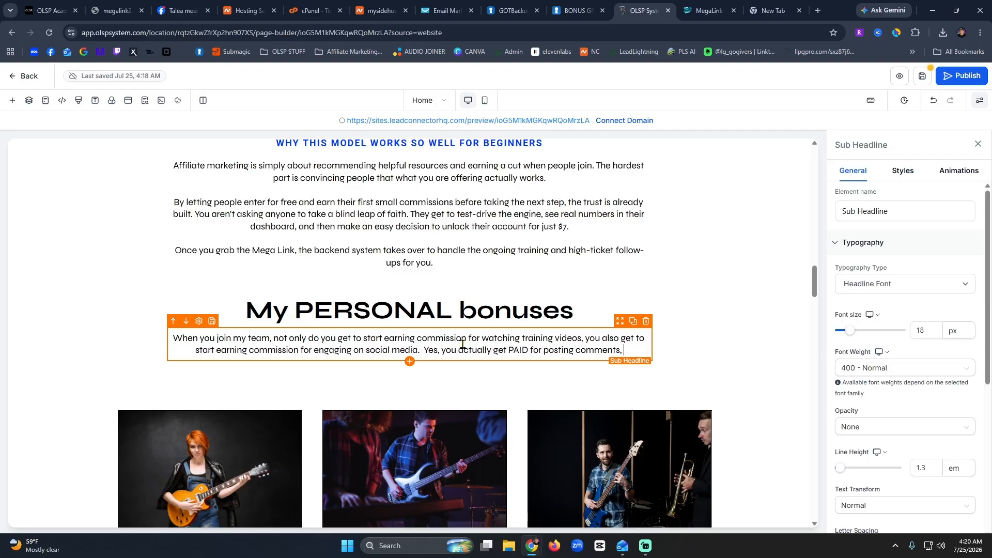
pyautogui.write('for dropping hearts, and for sharing p')
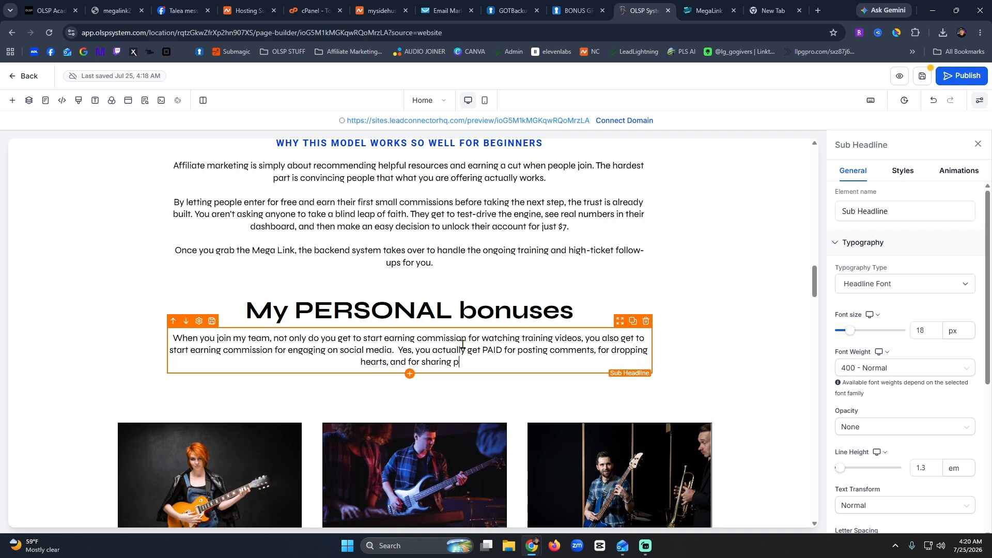
pyautogui.write('osts on social me')
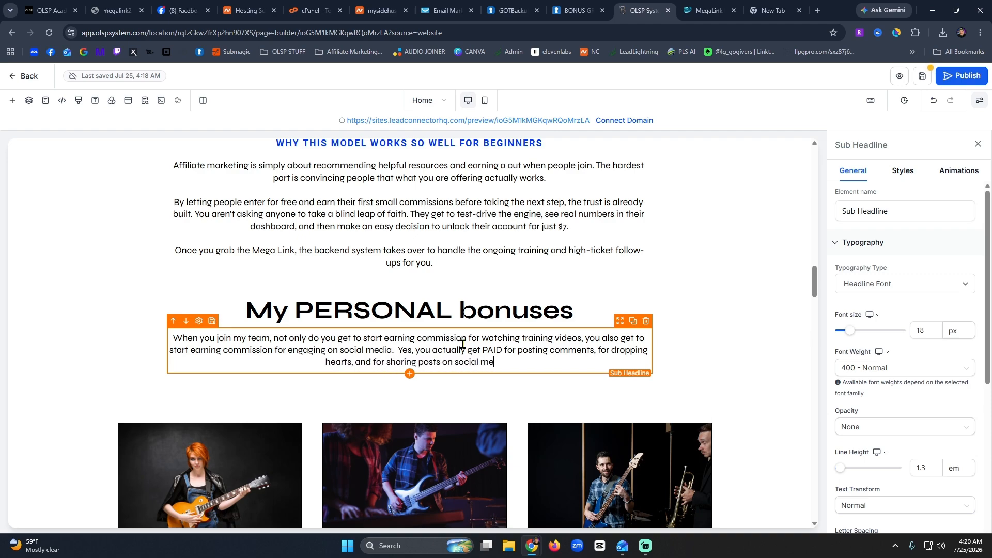
pyautogui.write('dia.  It really ')
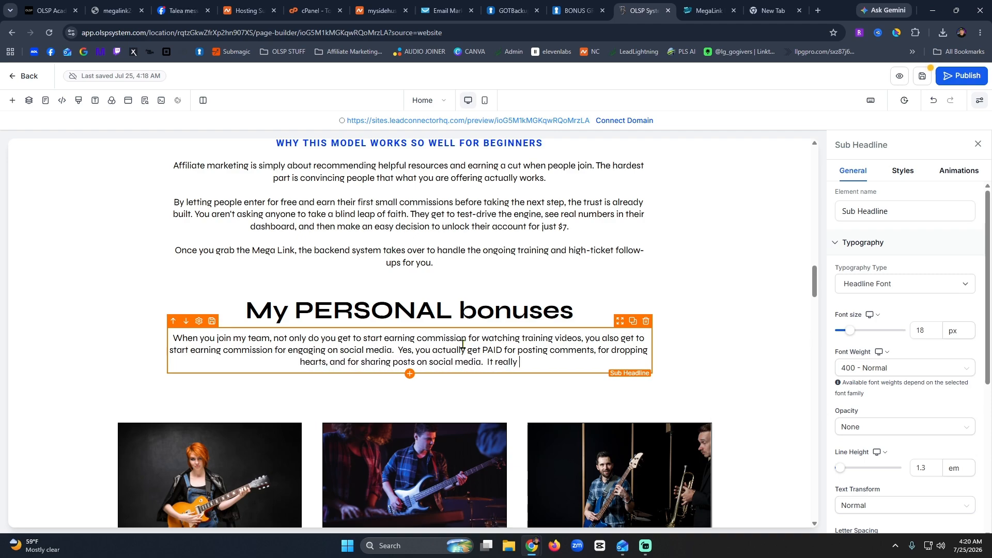
pyautogui.write('is that easy.')
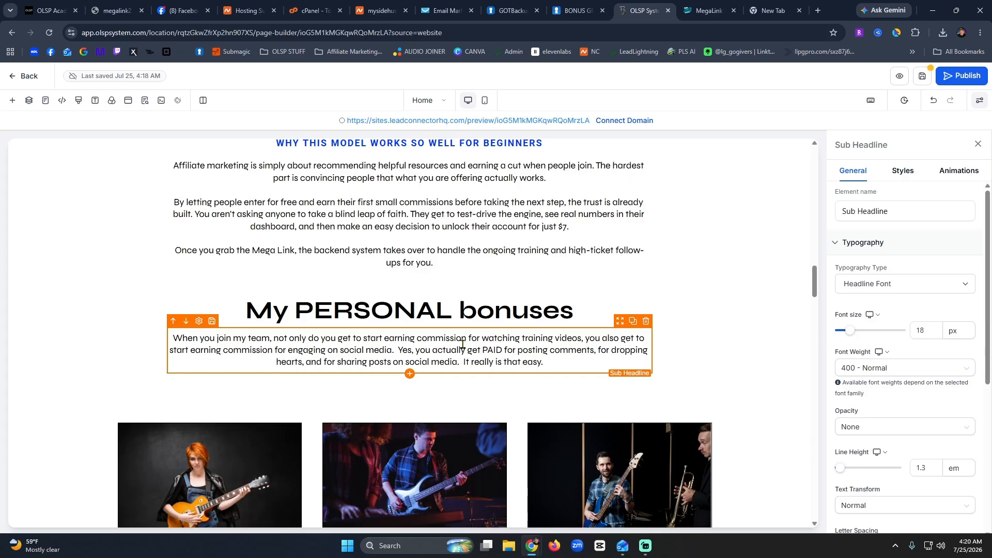
# Add the line 'Here are some exclusive BONUSES that you get just for joining MY team.' below it.
pyautogui.press('Return')
pyautogui.press('Return')
pyautogui.write('Now')
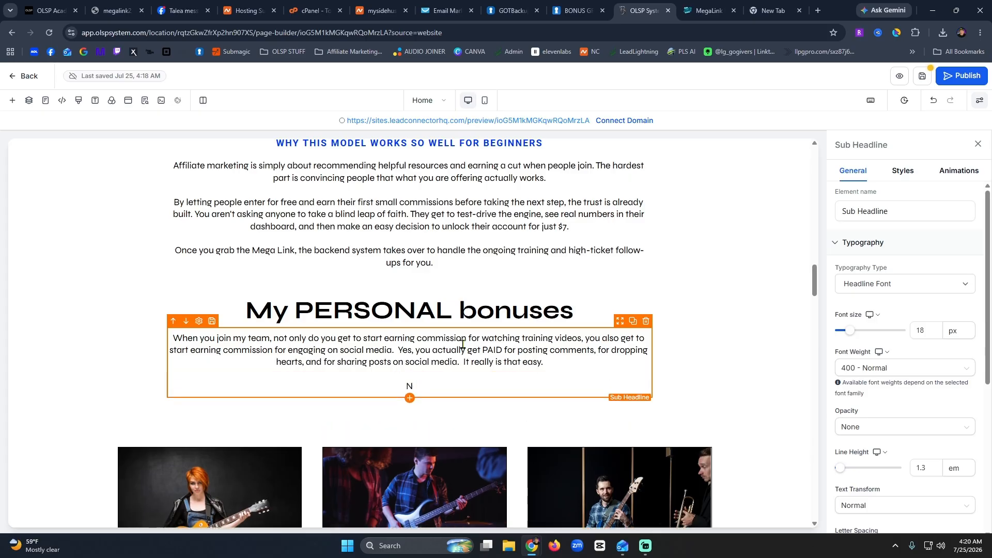
pyautogui.press('BackSpace')
pyautogui.press('BackSpace')
pyautogui.press('BackSpace')
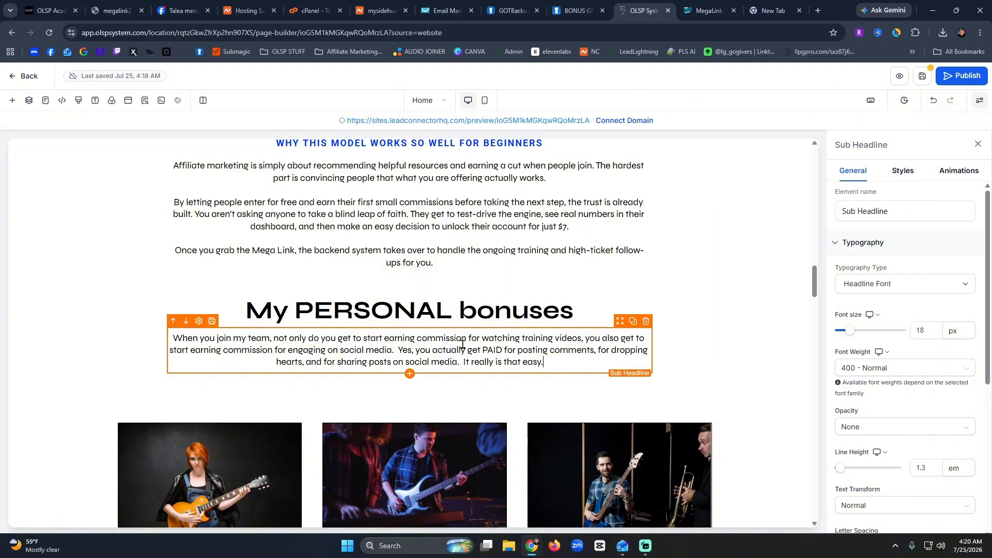
pyautogui.press('Return')
pyautogui.press('Return')
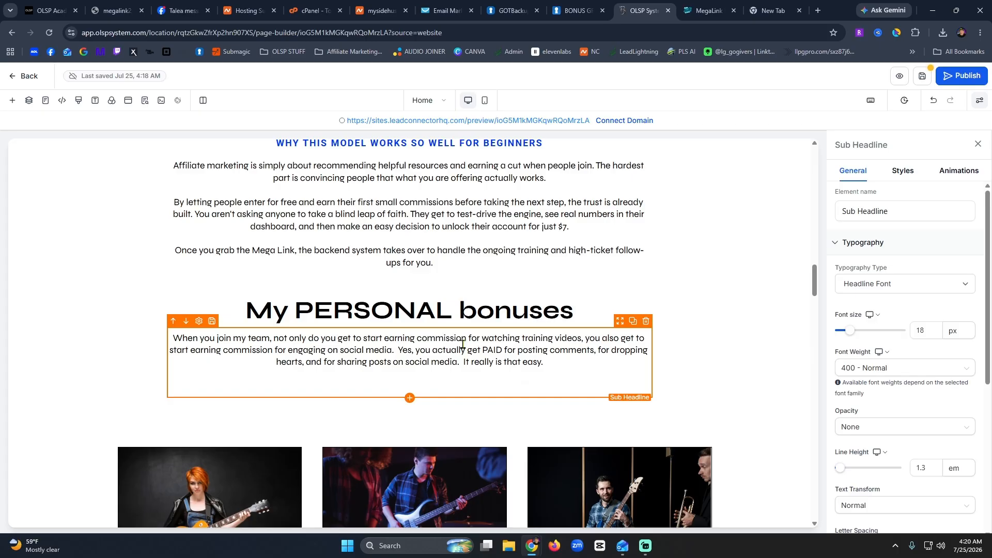
pyautogui.write('Here are some exclusive BONUSES that you ')
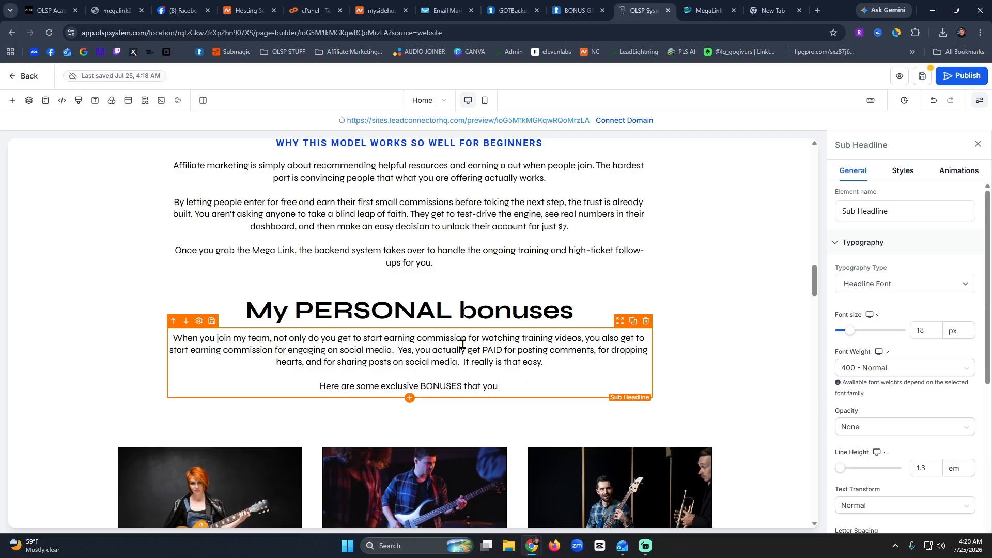
pyautogui.write('get just for joinin')
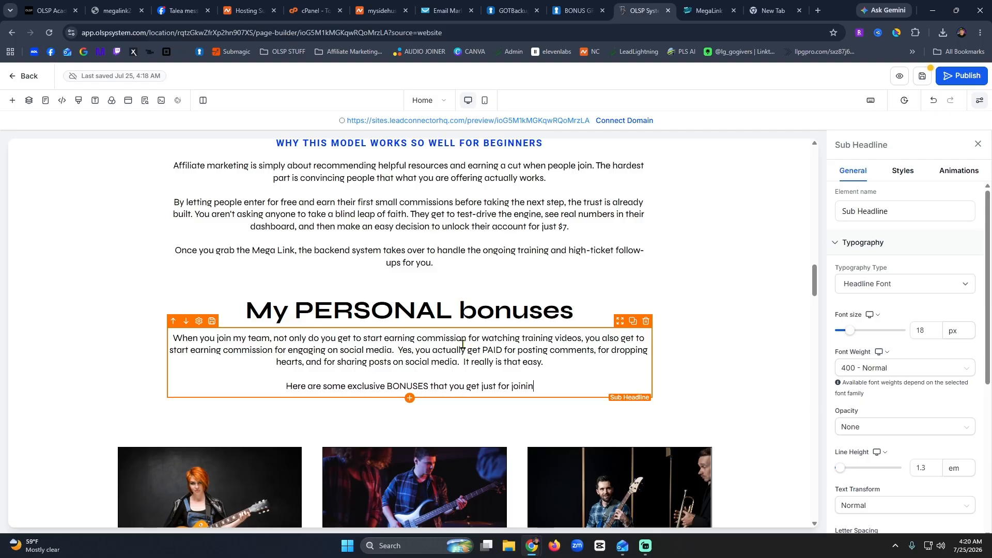
pyautogui.write('g MY team.')
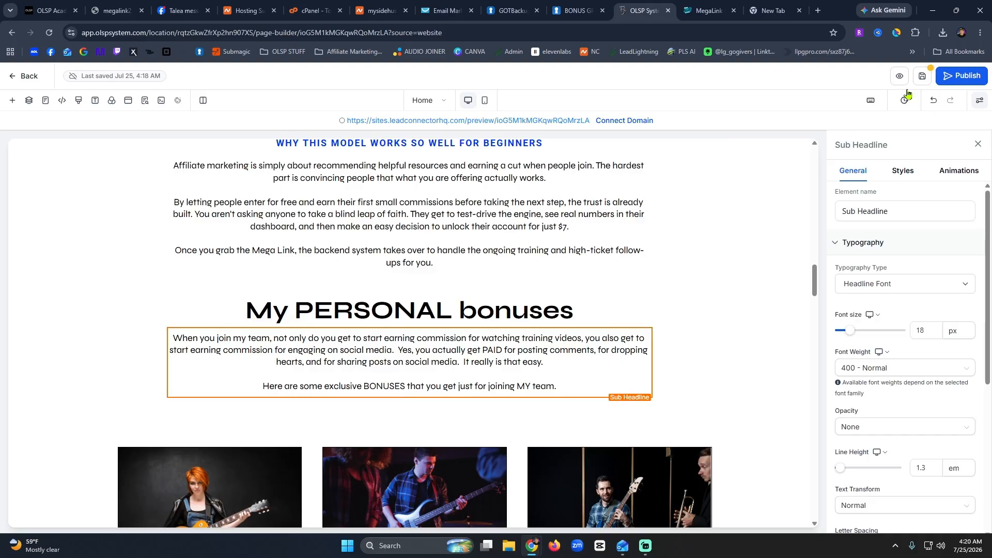
# Save the page changes.
pyautogui.click(926, 77)
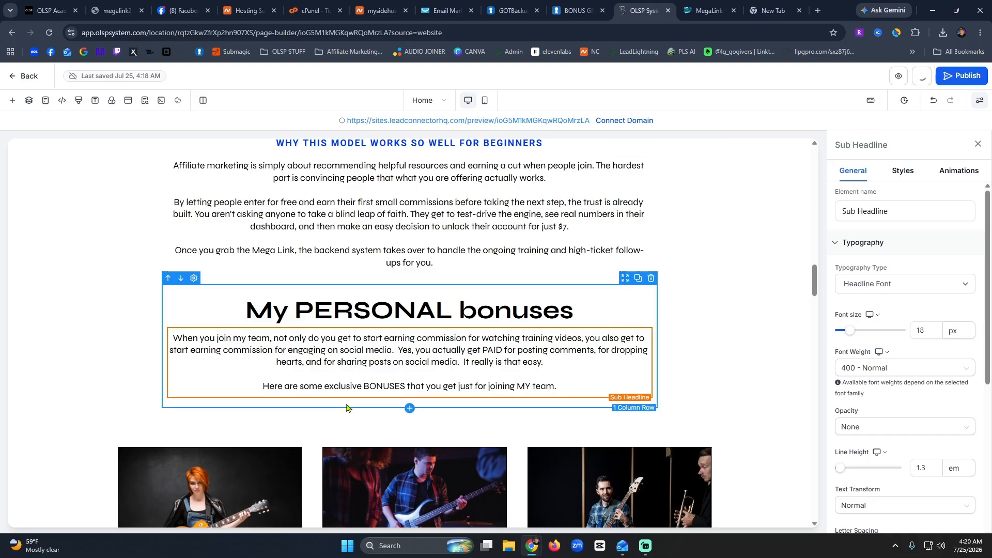
pyautogui.scroll(5, 346, 404)
pyautogui.scroll(5, 348, 404)
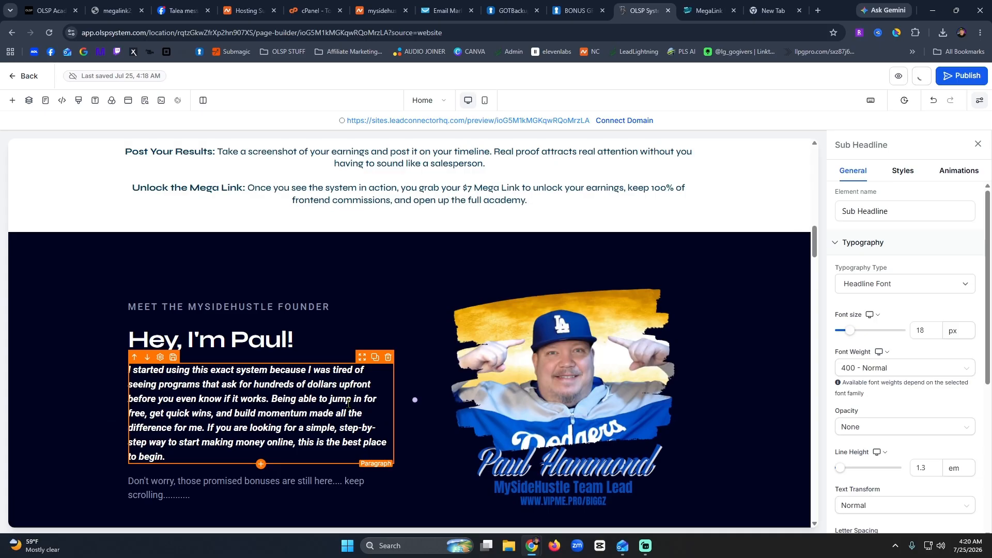
pyautogui.scroll(20, 348, 405)
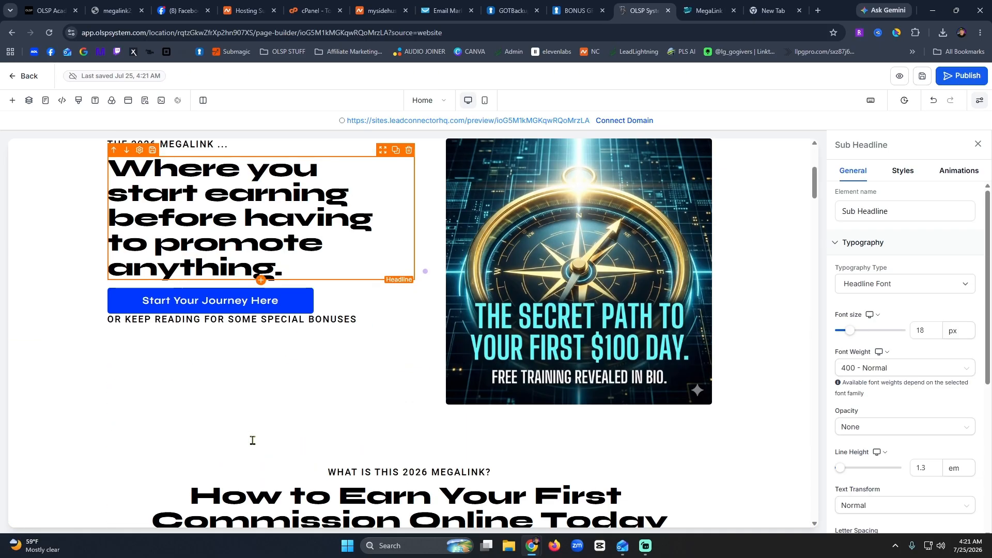
# Clone the Start Your Journey Here button and drag the copy below the Unlock the Mega Link step.
pyautogui.click(304, 303)
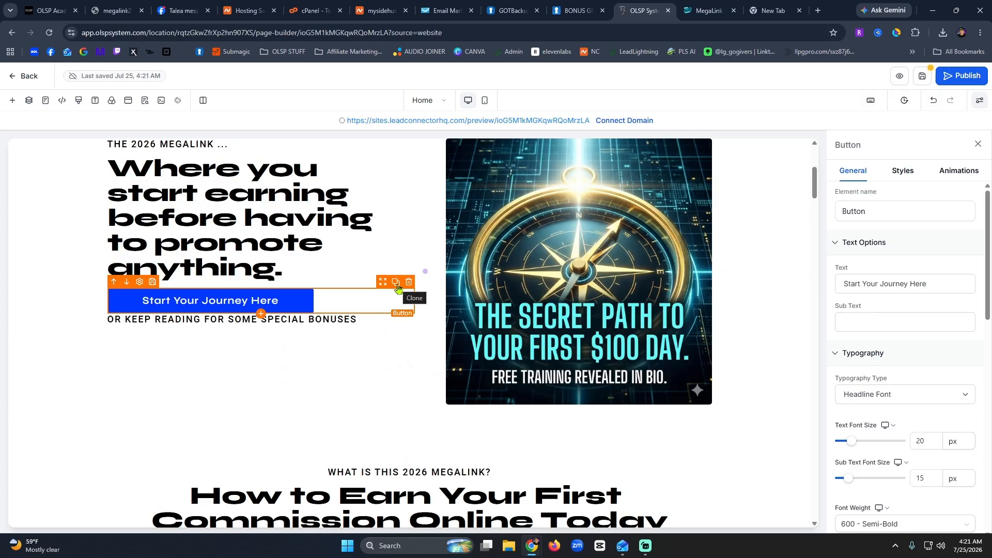
pyautogui.click(397, 286)
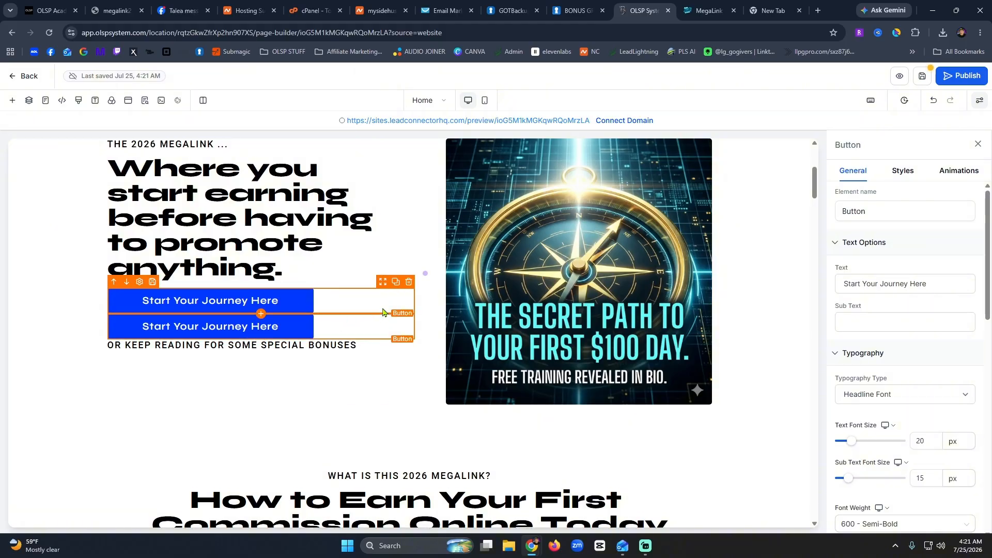
pyautogui.moveTo(381, 313); pyautogui.dragTo(454, 411)
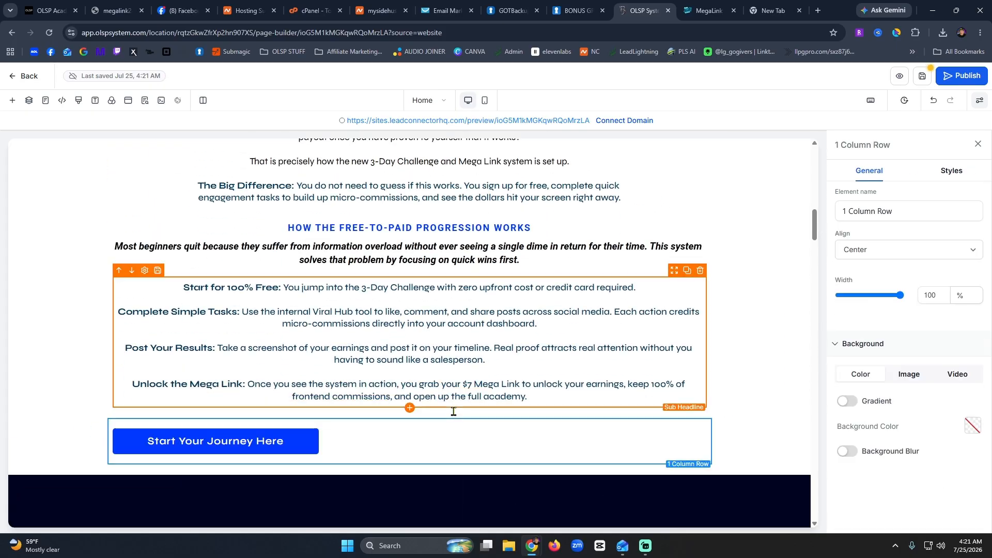
# Centre-align the Start Your Journey Here button using the Styles tab's Button Align option.
pyautogui.click(389, 449)
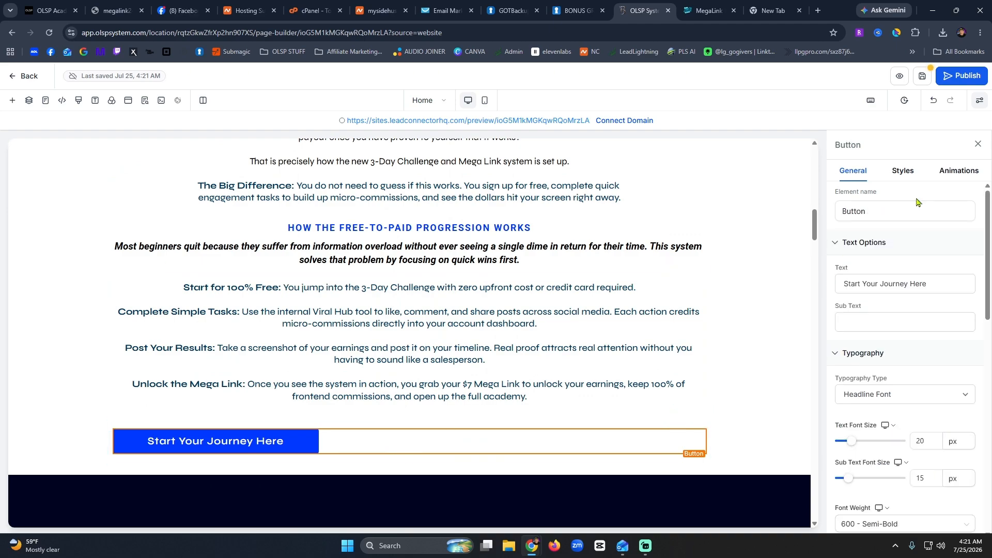
pyautogui.click(900, 175)
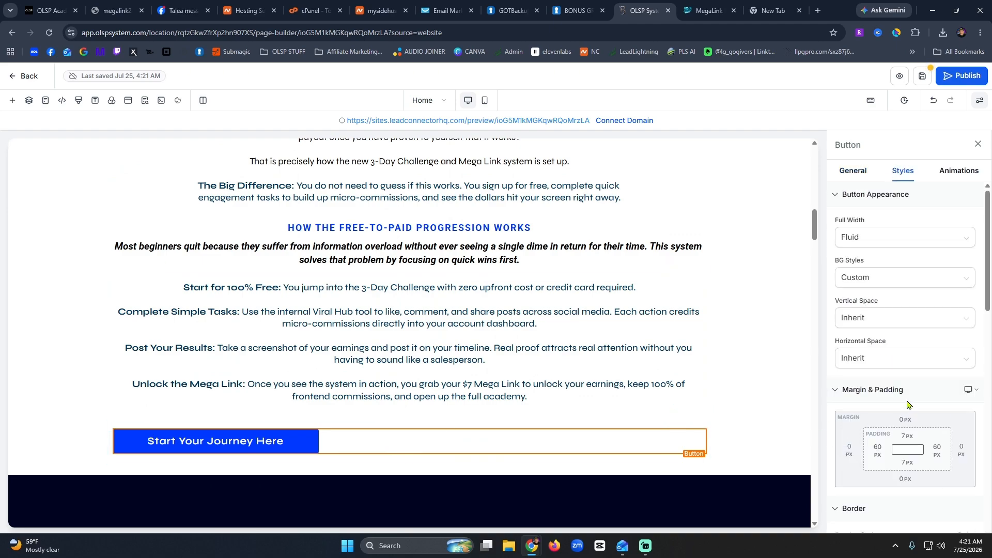
pyautogui.scroll(-5, 908, 404)
pyautogui.scroll(-5, 908, 405)
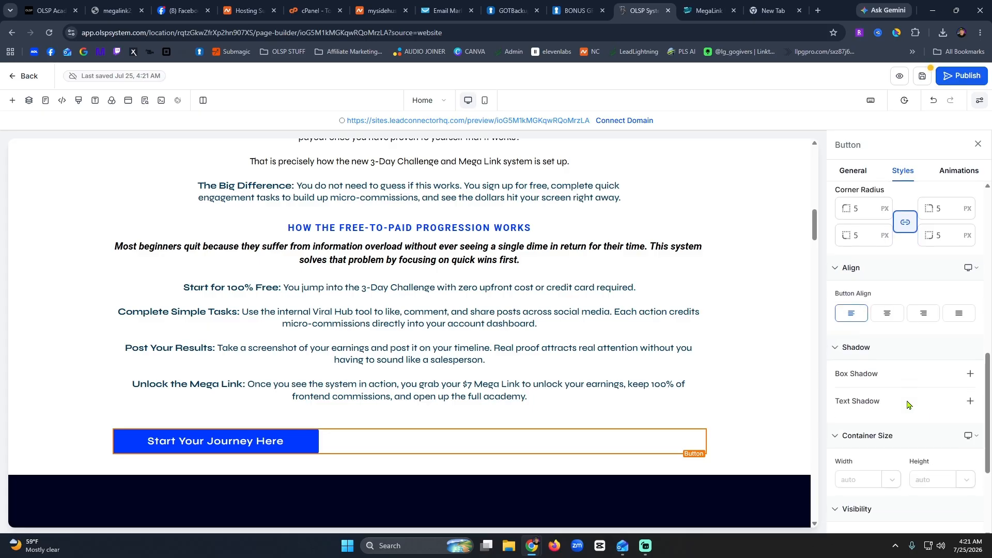
pyautogui.scroll(-3, 908, 405)
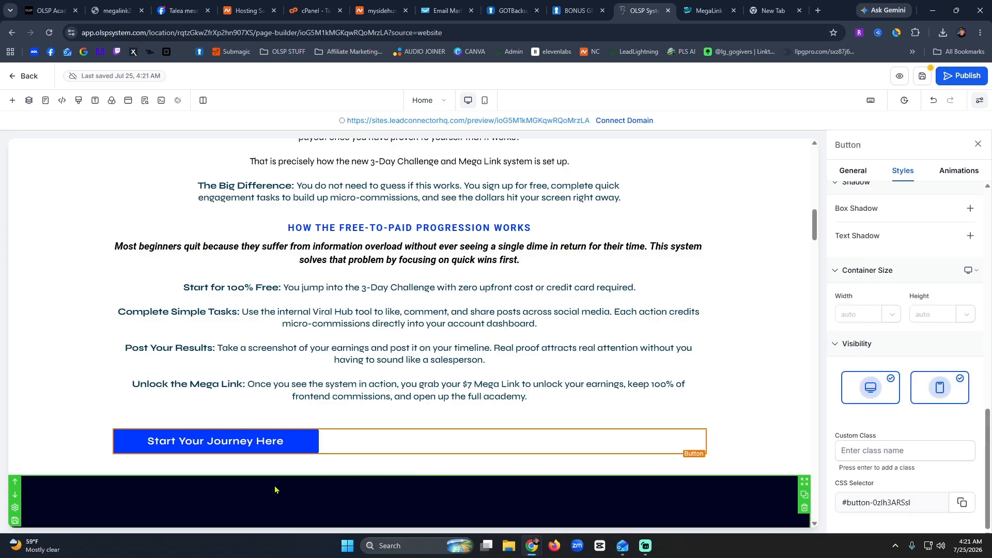
pyautogui.rightClick(304, 442)
pyautogui.press('Escape')
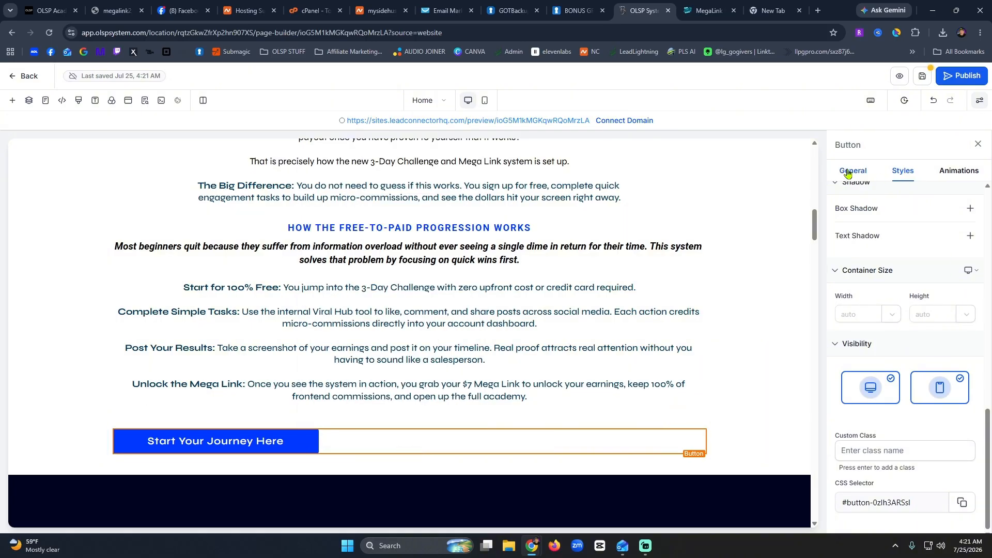
pyautogui.scroll(10, 916, 368)
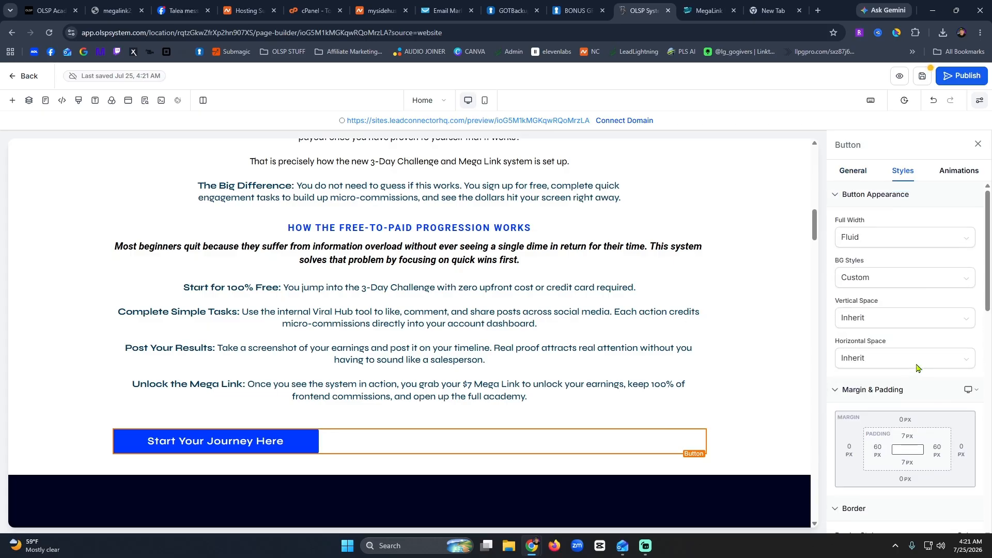
pyautogui.scroll(-5, 917, 367)
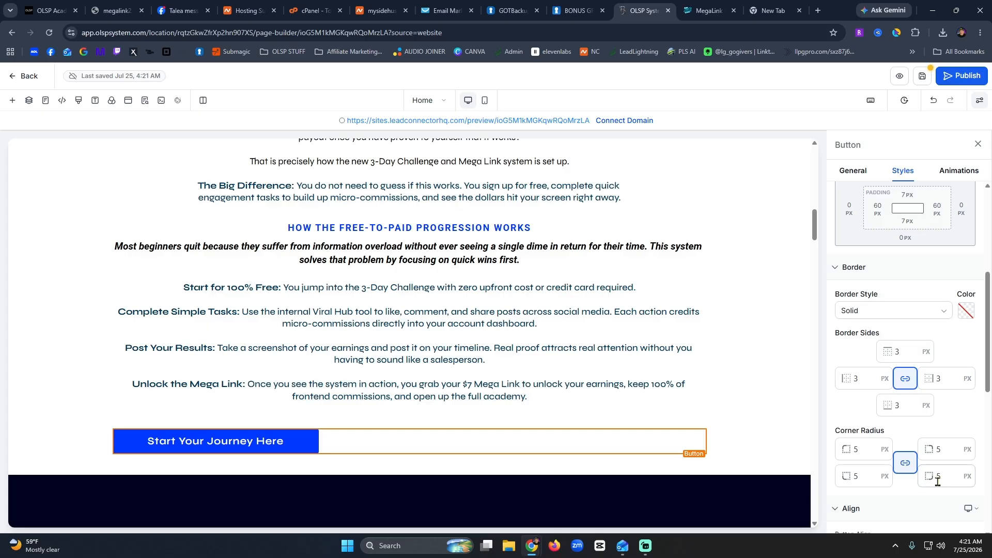
pyautogui.scroll(-5, 933, 478)
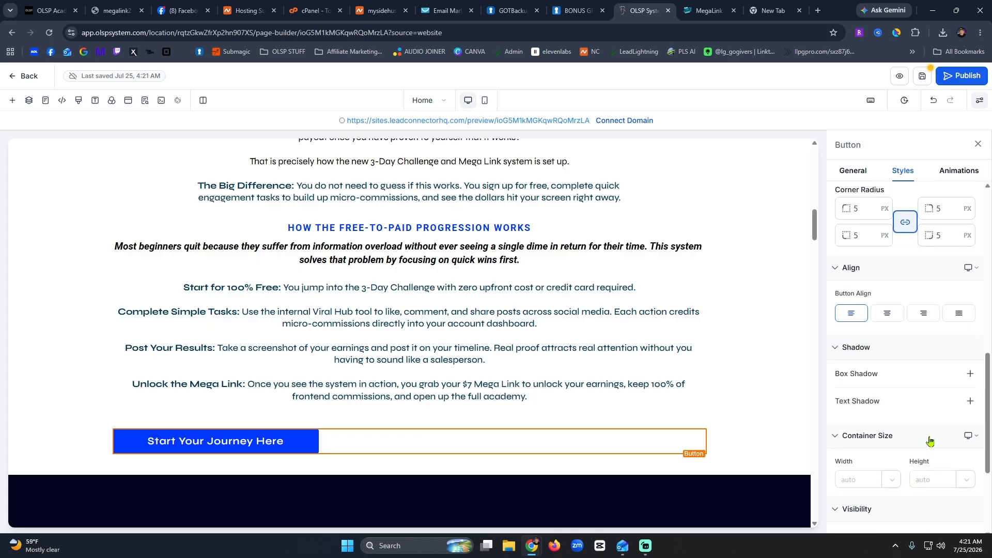
pyautogui.click(889, 314)
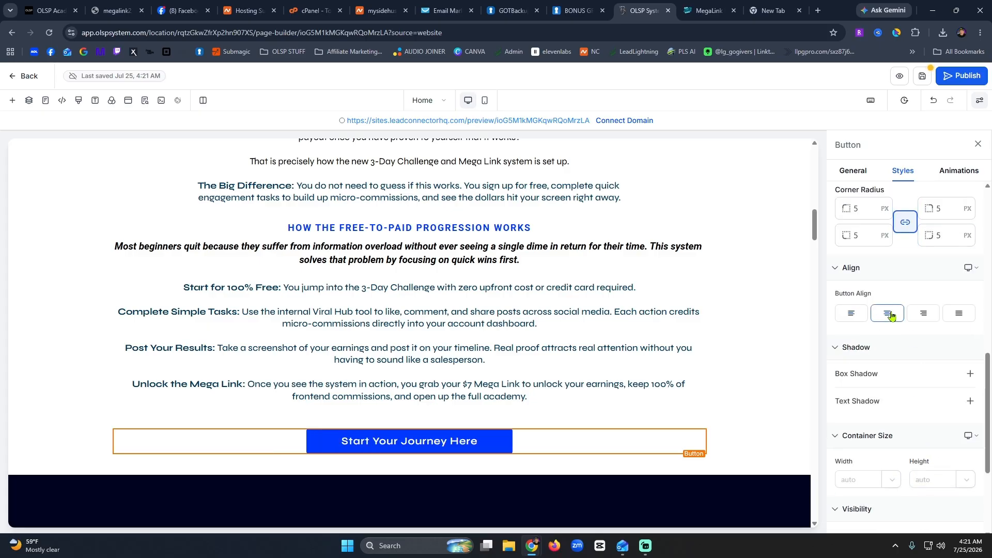
# Deselect the button to check the centred result, then reselect it.
pyautogui.click(727, 394)
pyautogui.click(345, 448)
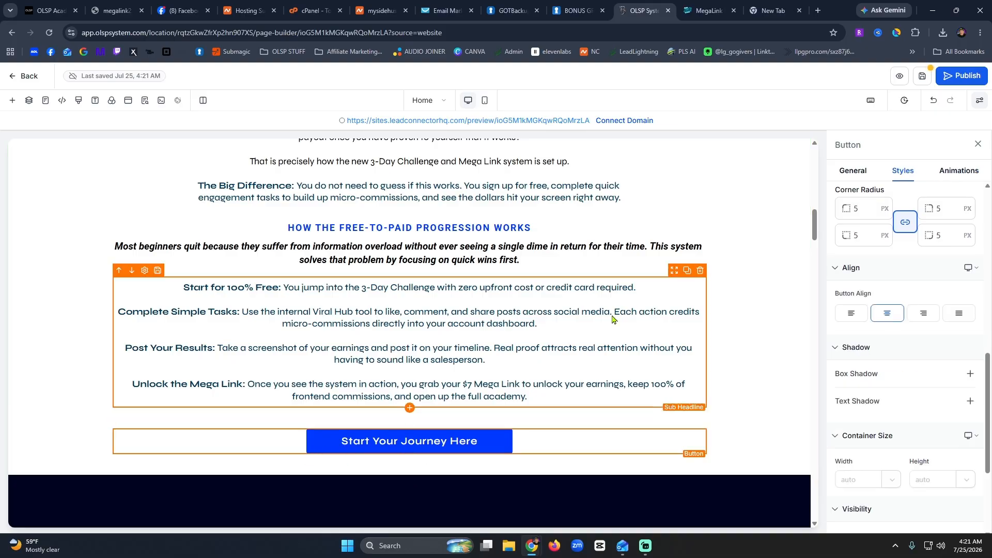
pyautogui.scroll(5, 870, 266)
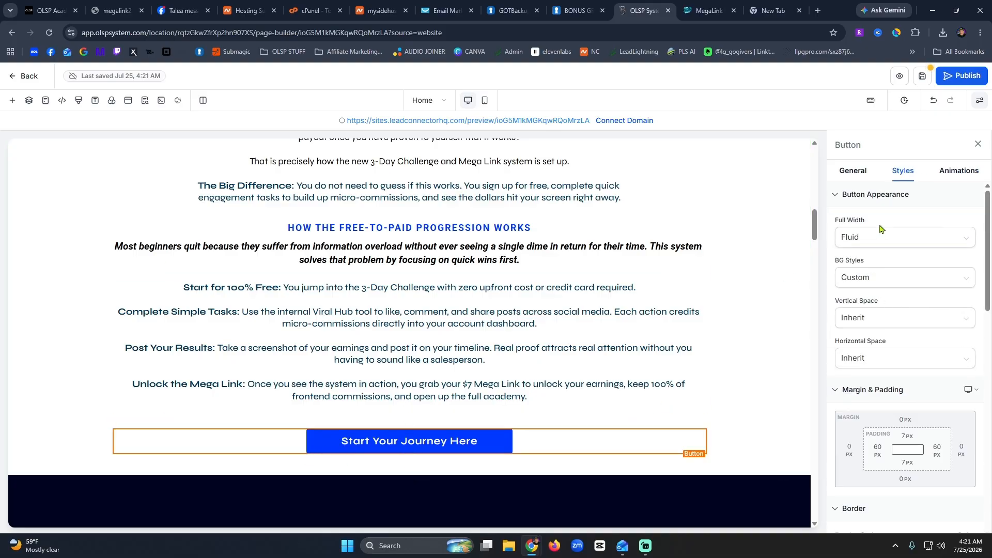
# Replace the button label with 'You can start now, or keep reading for bonuses...'.
pyautogui.click(853, 171)
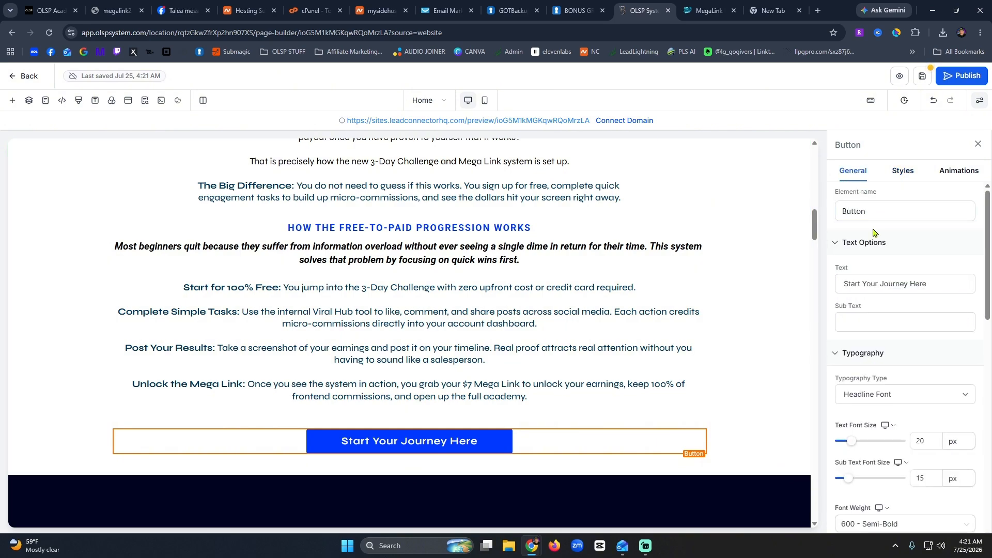
pyautogui.tripleClick(912, 287)
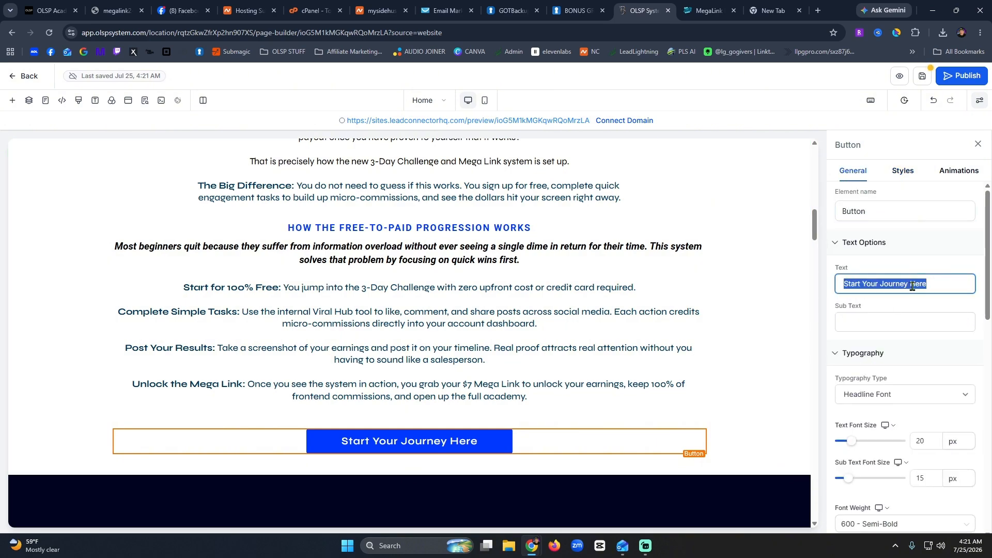
pyautogui.write('You can st')
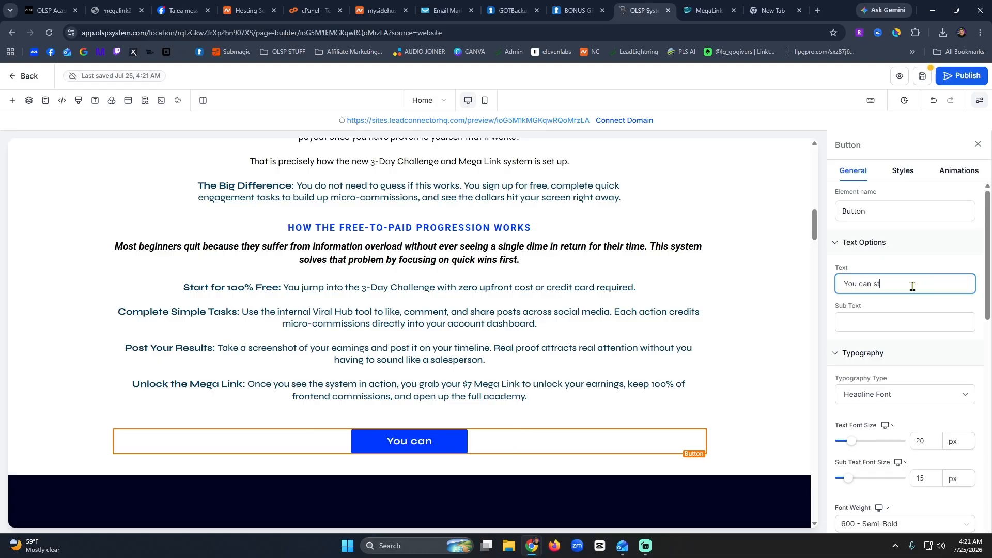
pyautogui.write('art now, ')
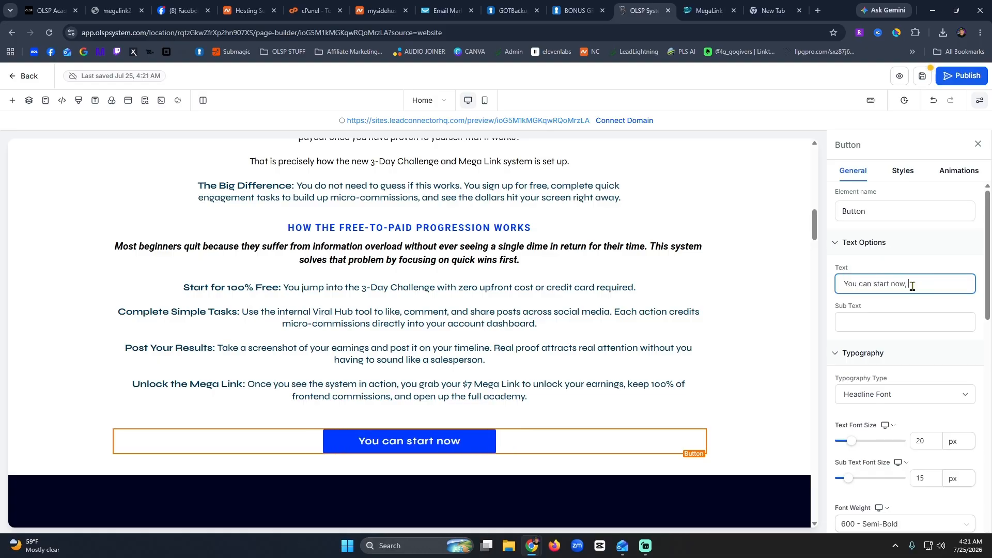
pyautogui.write('or keep r')
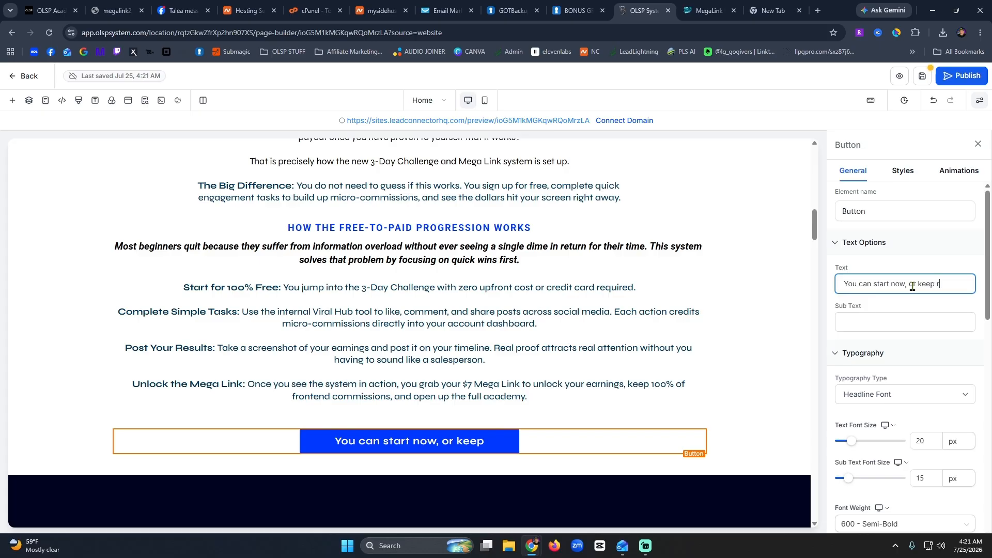
pyautogui.write('eading for bonuse')
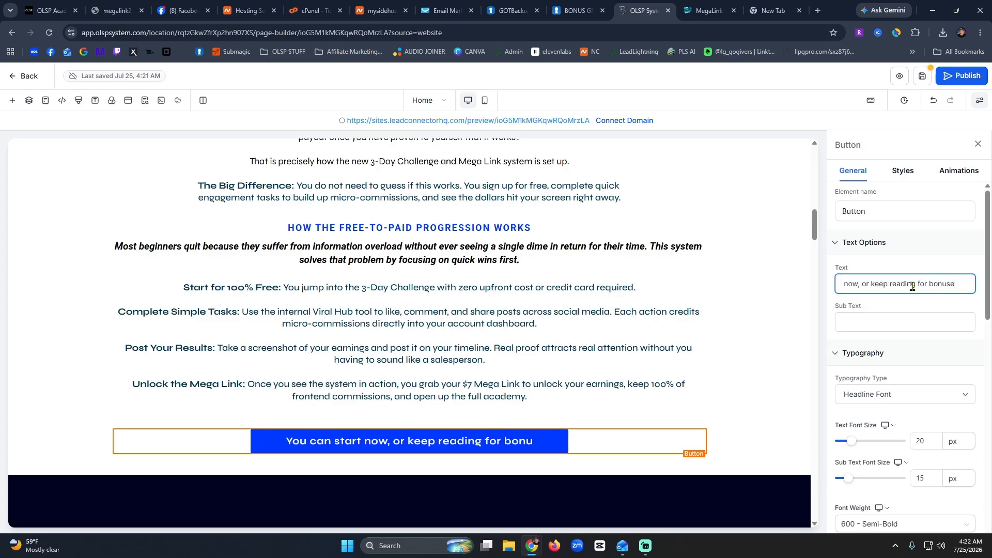
pyautogui.write('s')
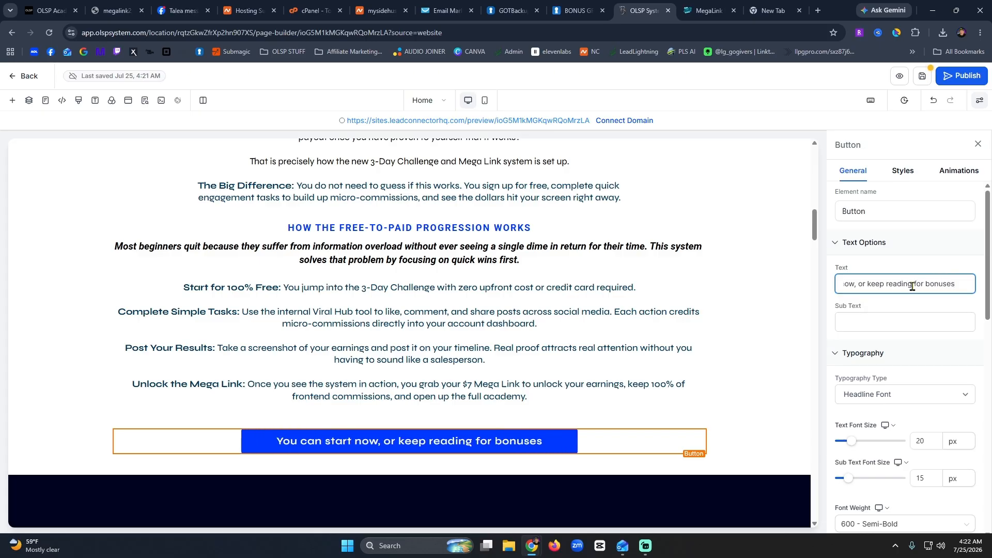
pyautogui.write('...')
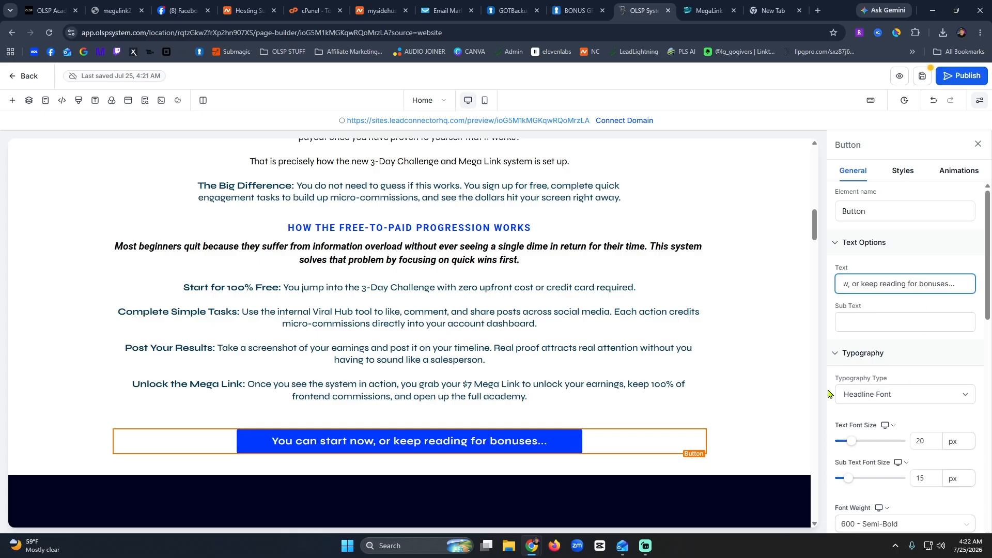
pyautogui.click(729, 385)
# Reselect the bonuses button and review its Button Actions settings.
pyautogui.click(573, 444)
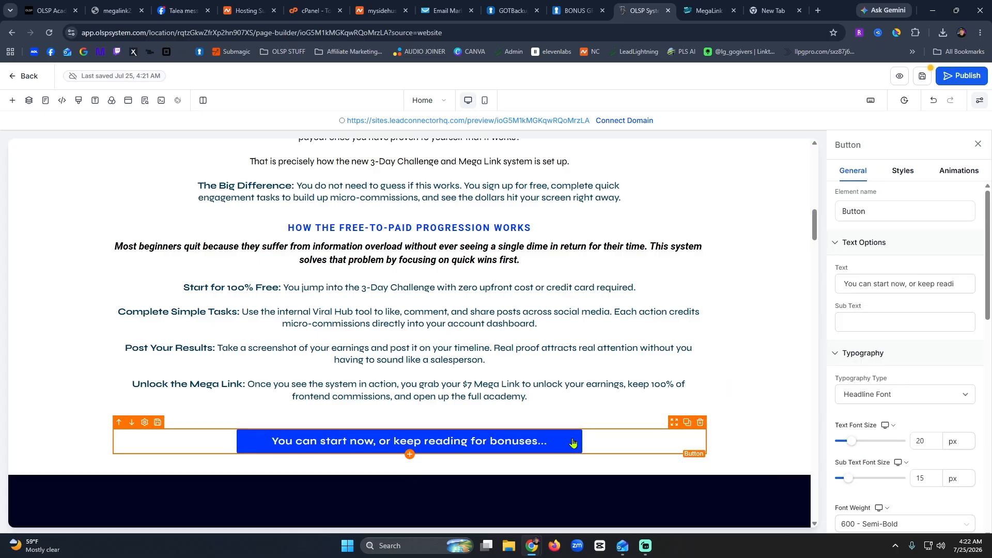
pyautogui.scroll(-5, 952, 381)
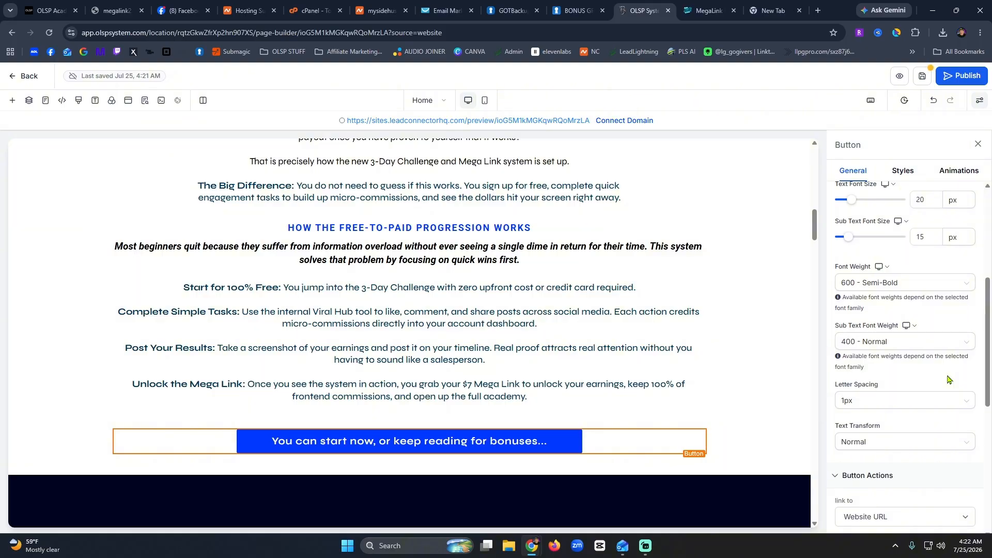
pyautogui.scroll(-5, 946, 339)
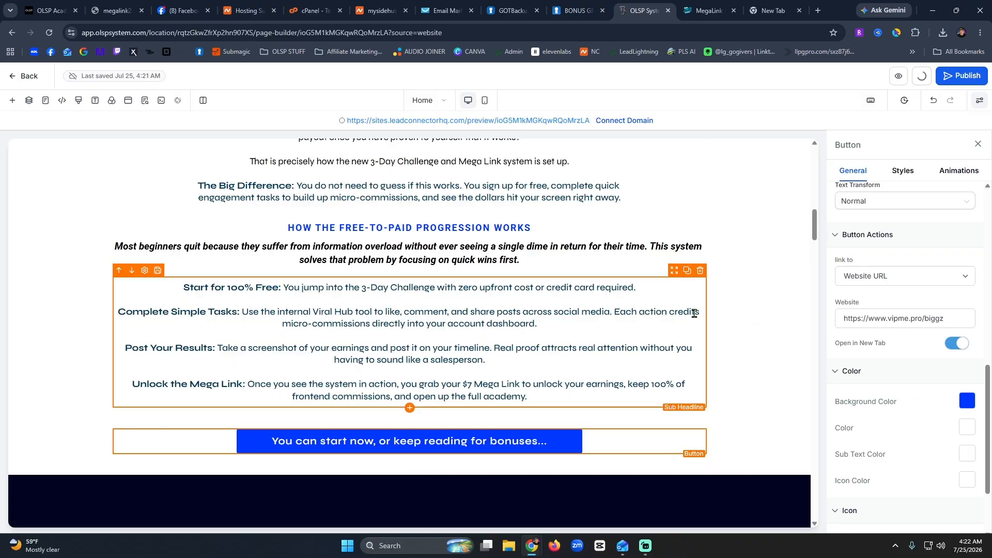
pyautogui.scroll(-1, 628, 326)
pyautogui.scroll(-12, 627, 326)
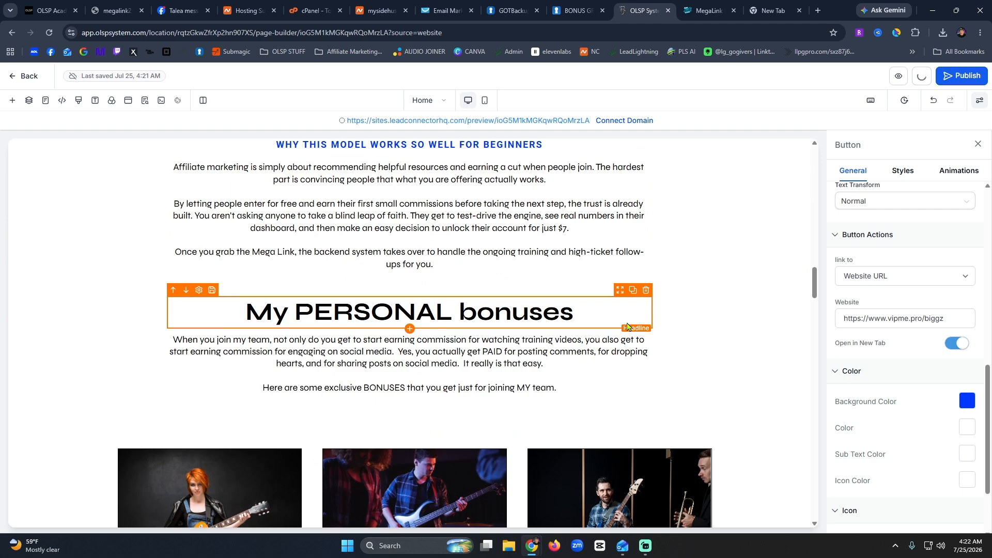
pyautogui.scroll(-5, 627, 326)
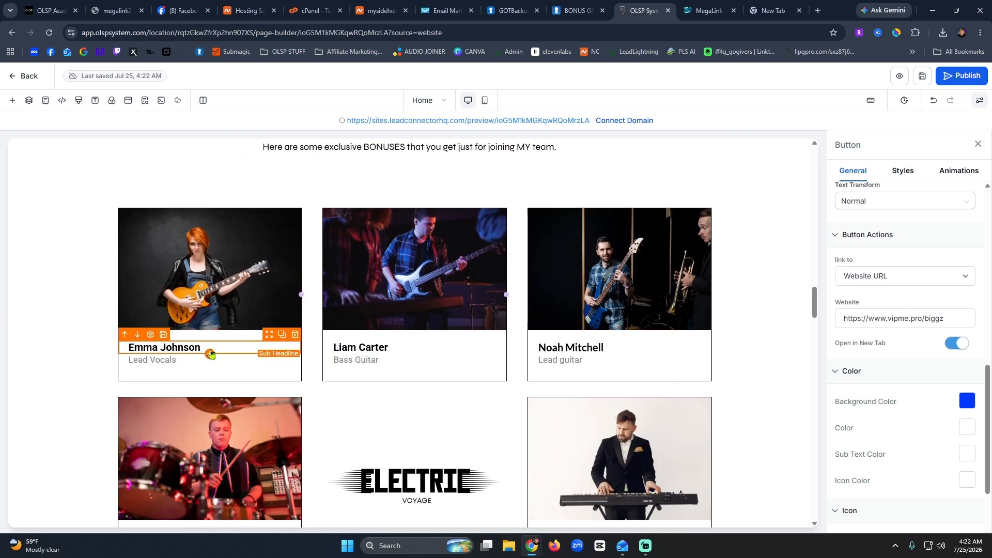
pyautogui.click(221, 254)
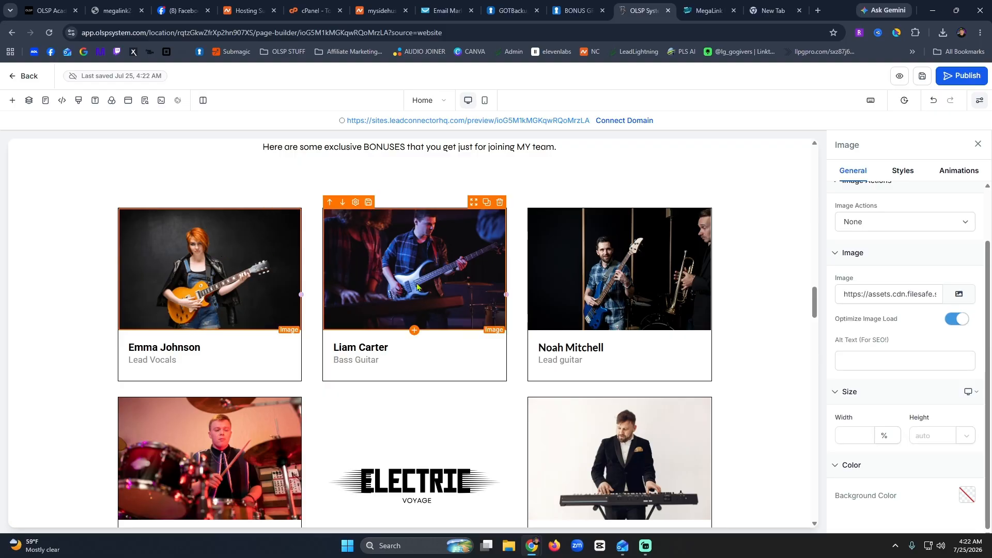
pyautogui.click(960, 294)
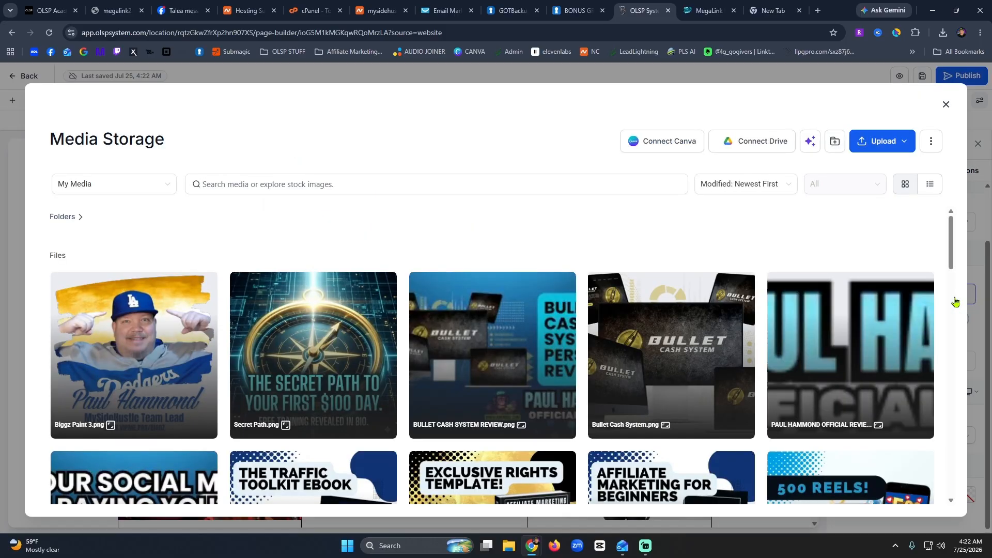
pyautogui.scroll(-5, 361, 328)
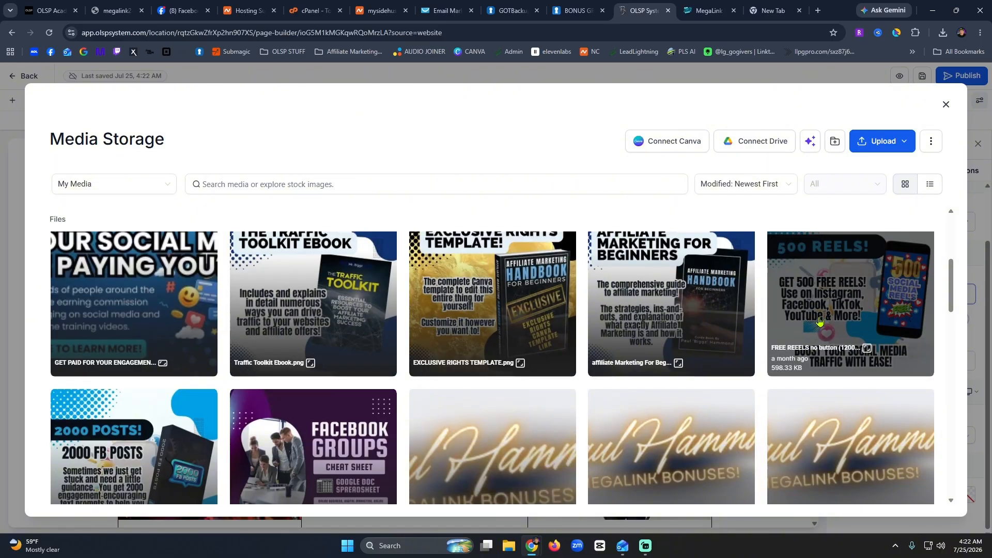
pyautogui.click(575, 11)
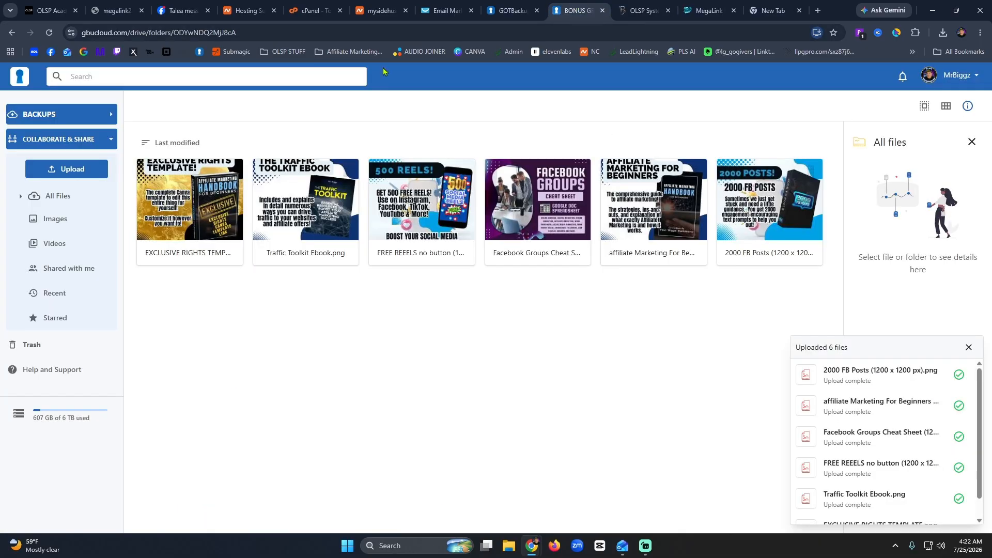
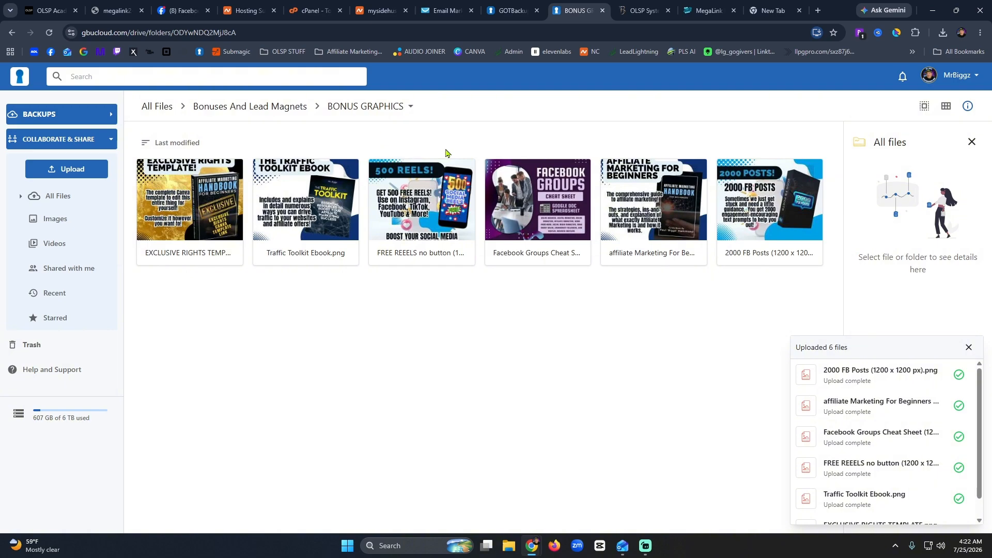
# Insert the Facebook Groups Cheat Sheet graphic from Media Storage into the first card's image.
pyautogui.click(645, 11)
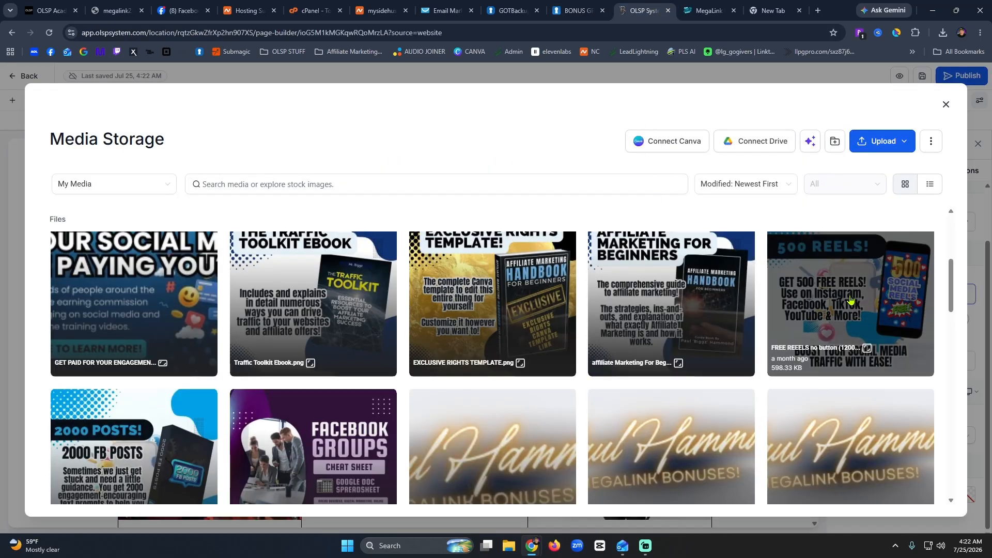
pyautogui.click(319, 455)
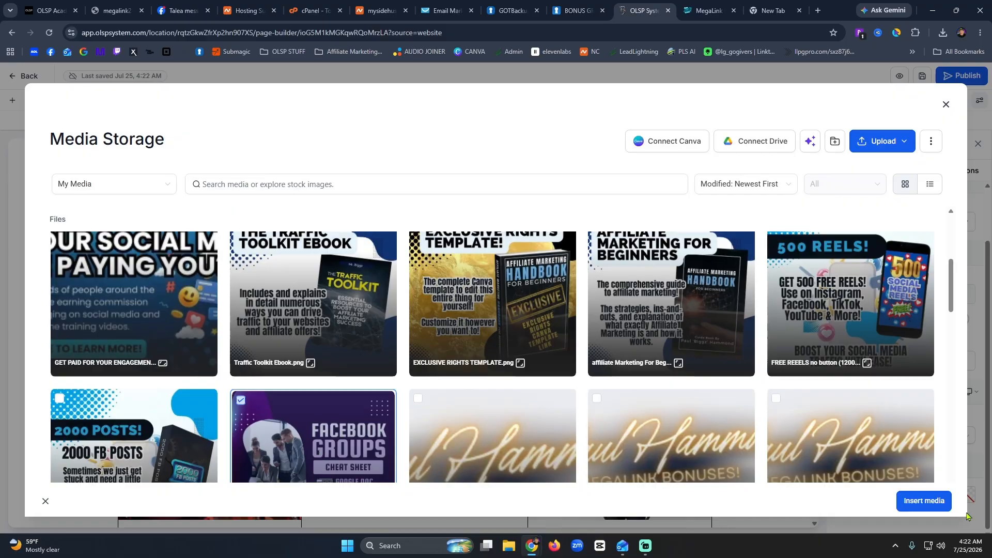
pyautogui.click(927, 502)
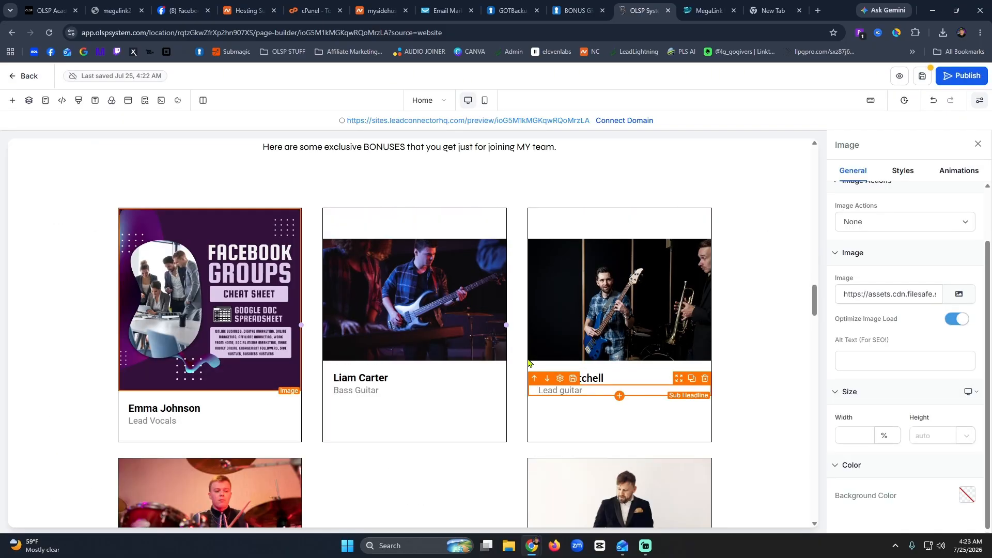
# Retitle the first card 'Bonus #1' with 'Facebook Groups Cheat Sheet' on a second line.
pyautogui.doubleClick(159, 409)
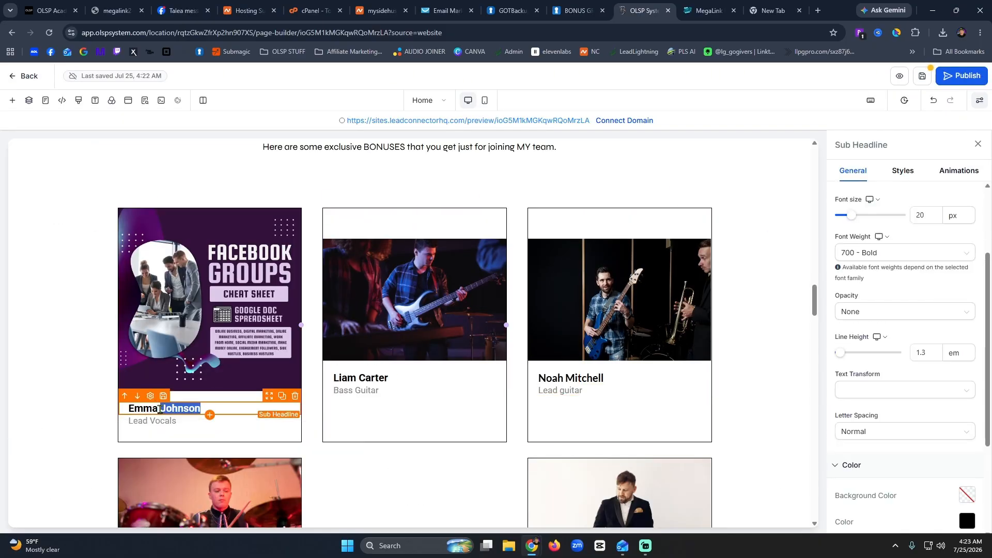
pyautogui.hotkey('ctrl', 'a')
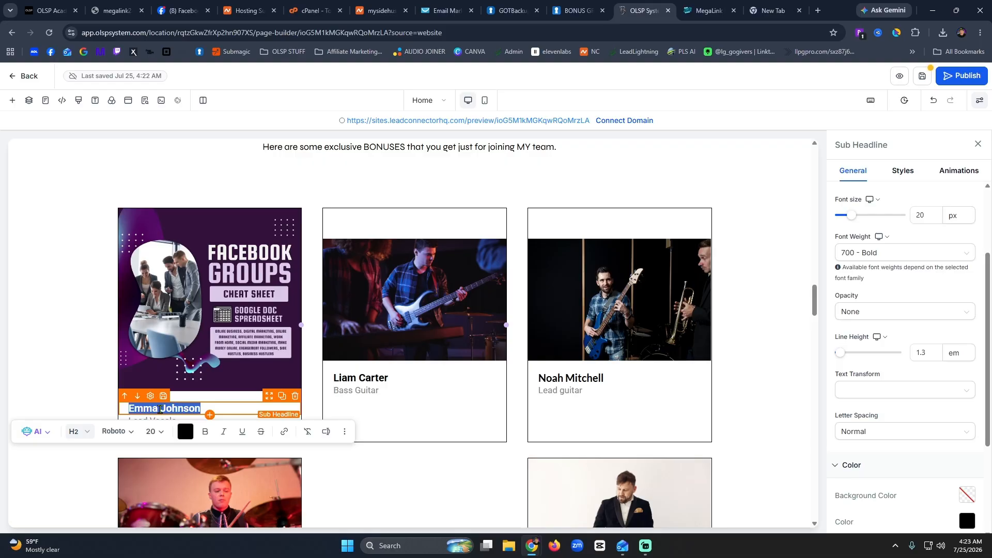
pyautogui.write('Facebo')
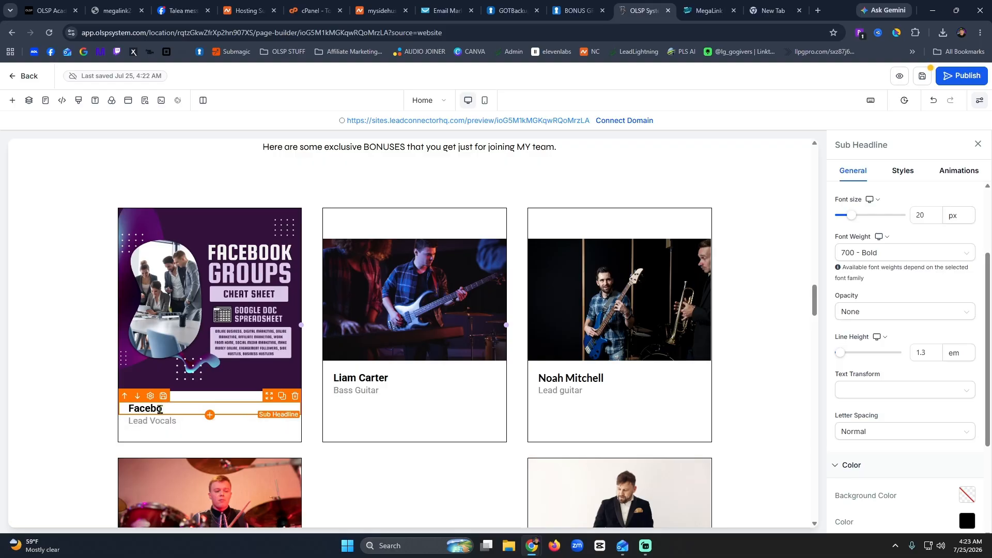
pyautogui.write('ok Groups')
pyautogui.press('BackSpace')
pyautogui.press('BackSpace')
pyautogui.press('BackSpace')
pyautogui.press('BackSpace')
pyautogui.press('BackSpace')
pyautogui.press('BackSpace')
pyautogui.press('BackSpace')
pyautogui.press('BackSpace')
pyautogui.press('BackSpace')
pyautogui.write('Bonus #1')
pyautogui.press('Return')
pyautogui.write('Fa')
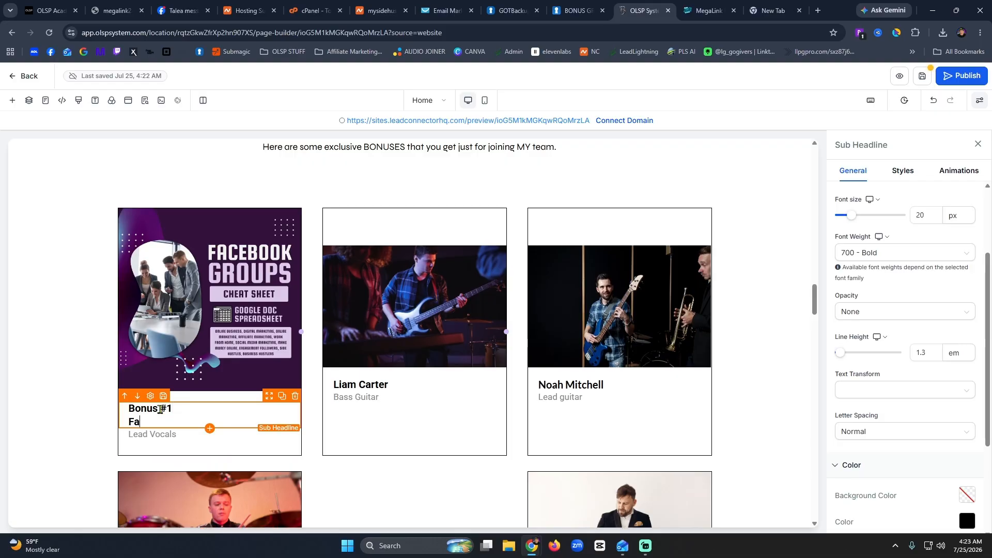
pyautogui.write('cebook Group')
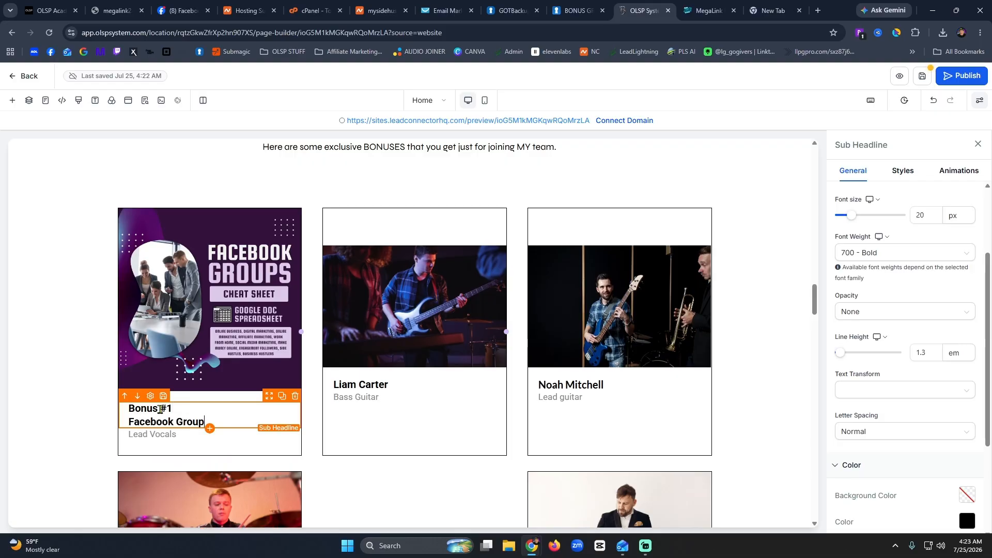
pyautogui.write('s Cheat Shee')
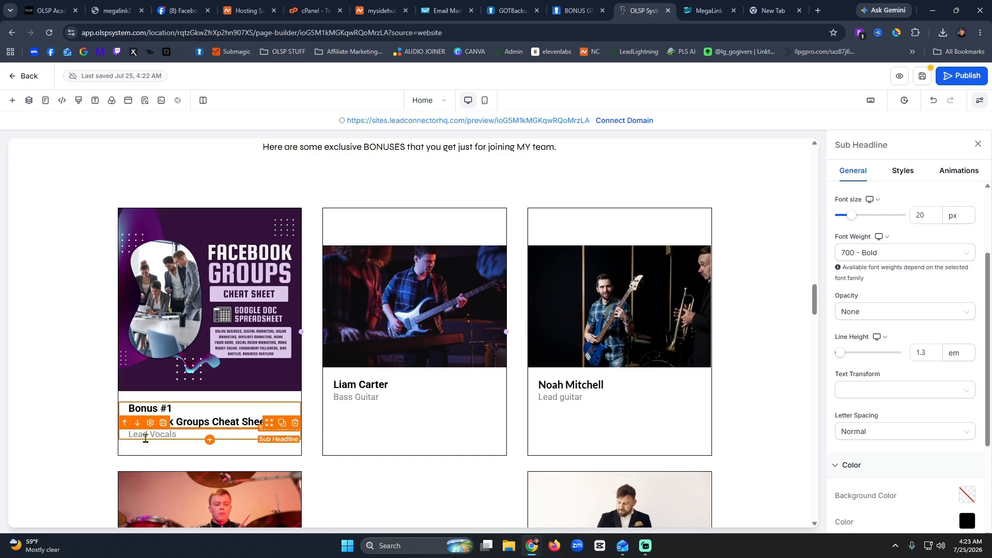
# Select all of the Lead Vocals text and open a new browser tab.
pyautogui.click(146, 439)
pyautogui.click(148, 436)
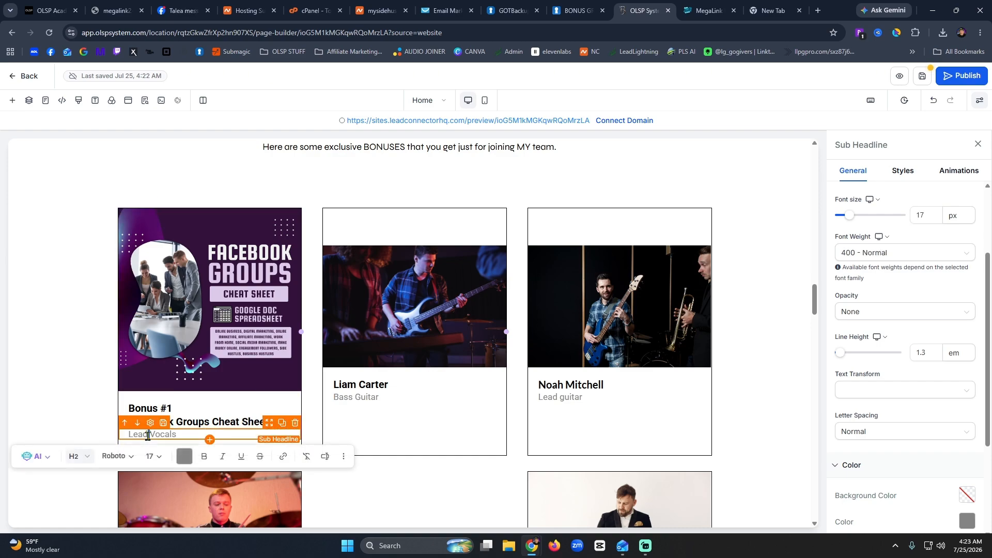
pyautogui.tripleClick(148, 435)
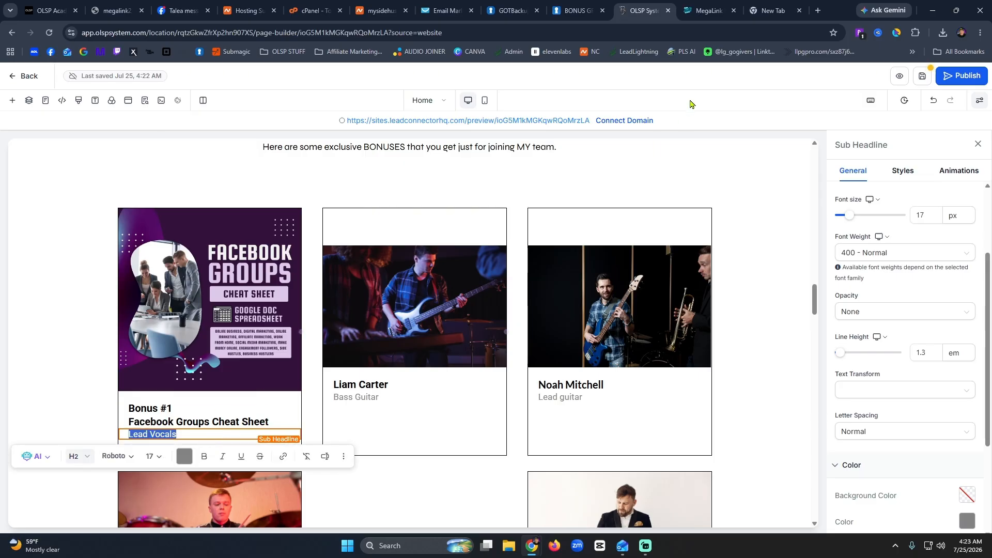
pyautogui.click(820, 13)
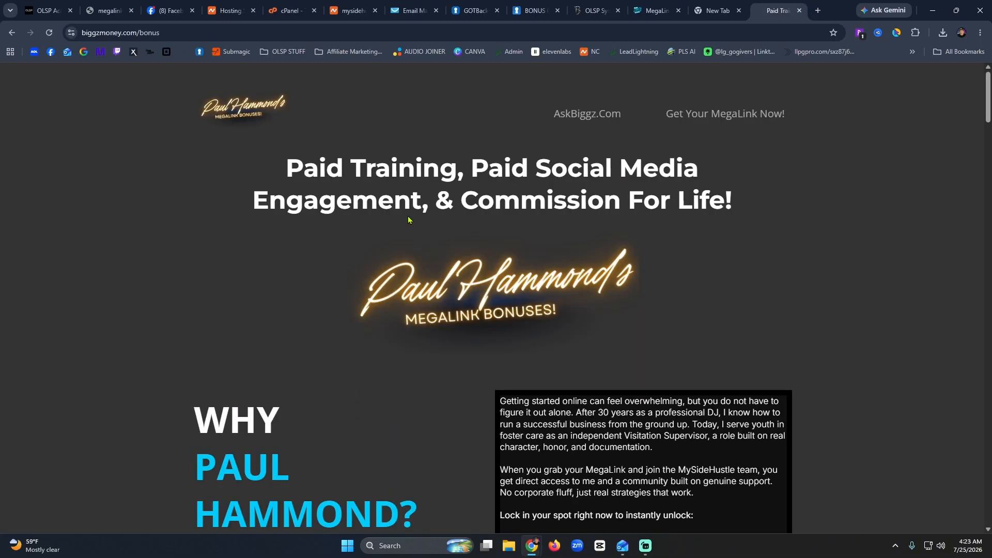
# Highlight and copy the Bonus Number One description and bullets on biggzmoney.com/bonus.
pyautogui.scroll(-20, 408, 220)
pyautogui.scroll(5, 408, 216)
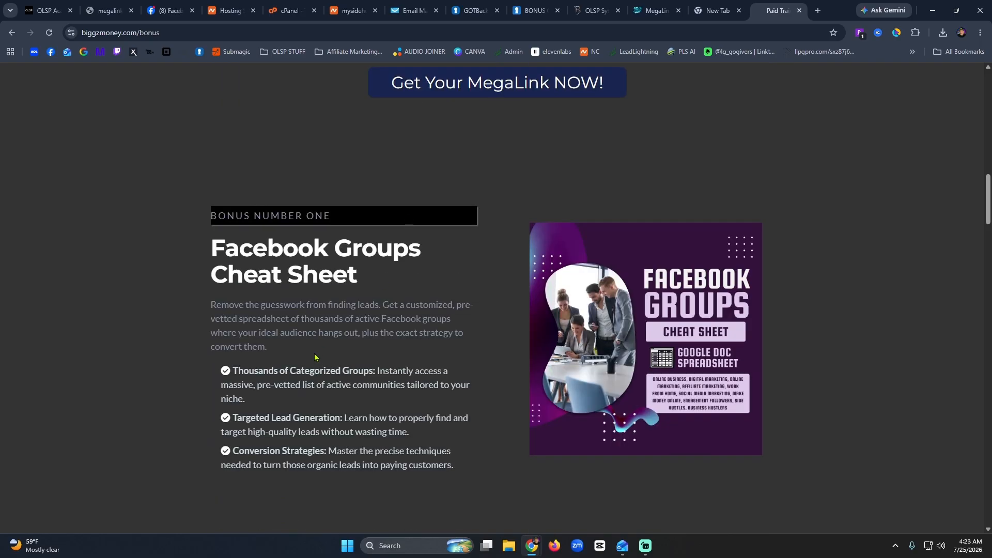
pyautogui.moveTo(461, 465); pyautogui.dragTo(208, 313)
pyautogui.hotkey('ctrl', 'c')
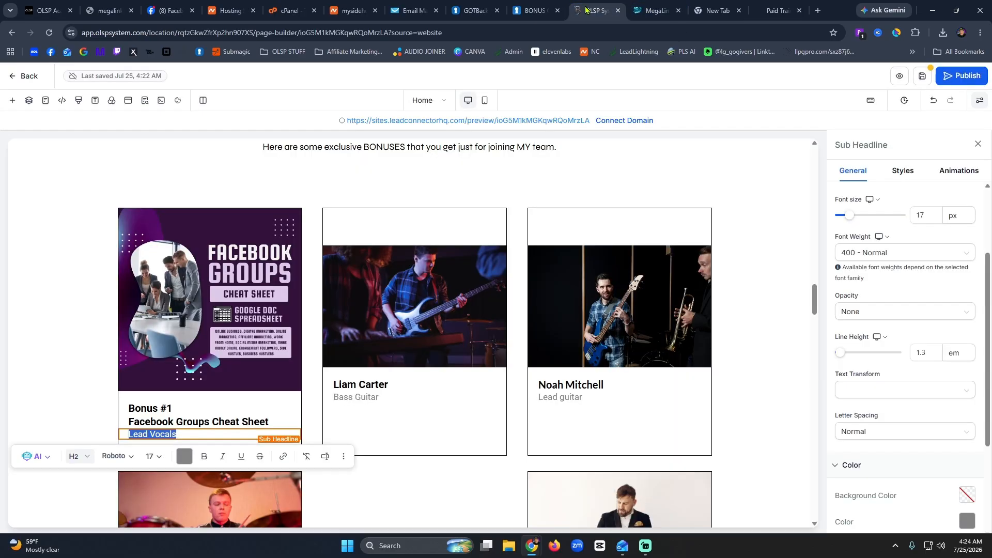
pyautogui.click(594, 11)
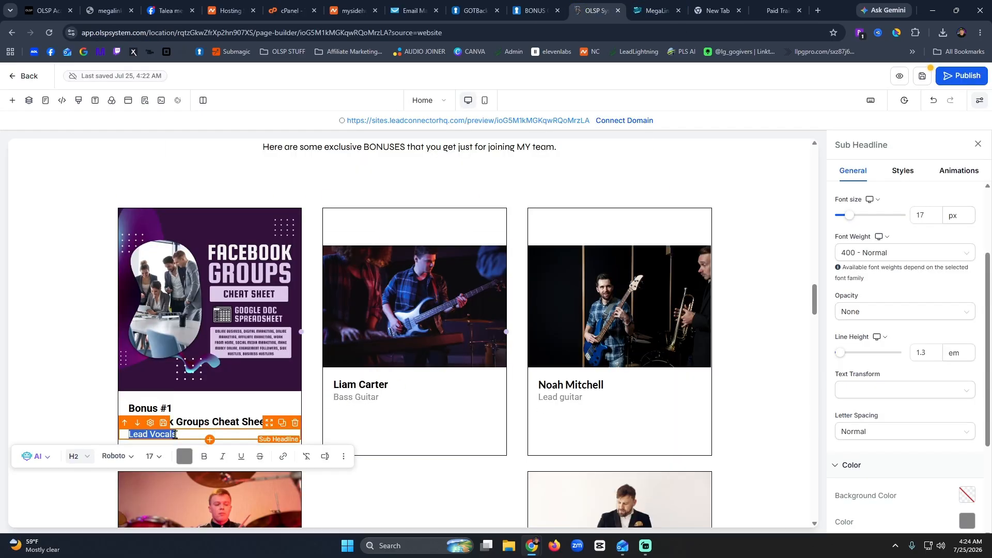
# Paste the Facebook Groups description and bullets over Lead Vocals and delete the extra blank lines.
pyautogui.hotkey('ctrl', 'v')
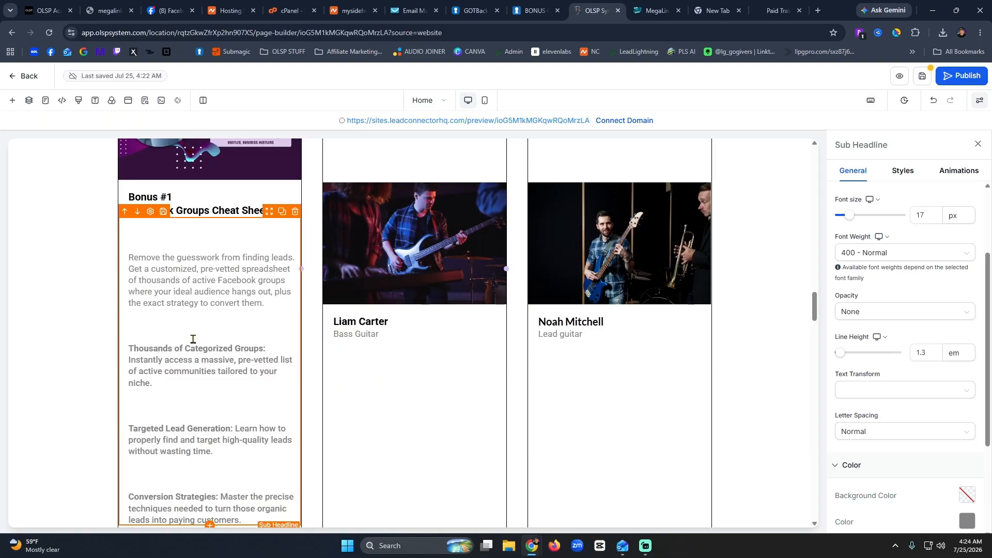
pyautogui.press('BackSpace')
pyautogui.press('BackSpace')
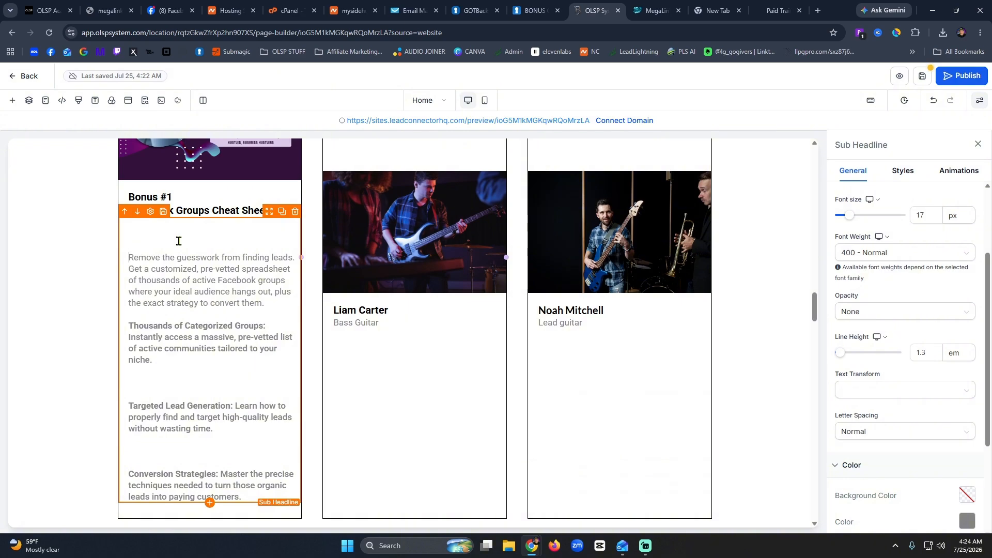
pyautogui.press('BackSpace')
pyautogui.press('BackSpace')
pyautogui.press('BackSpace')
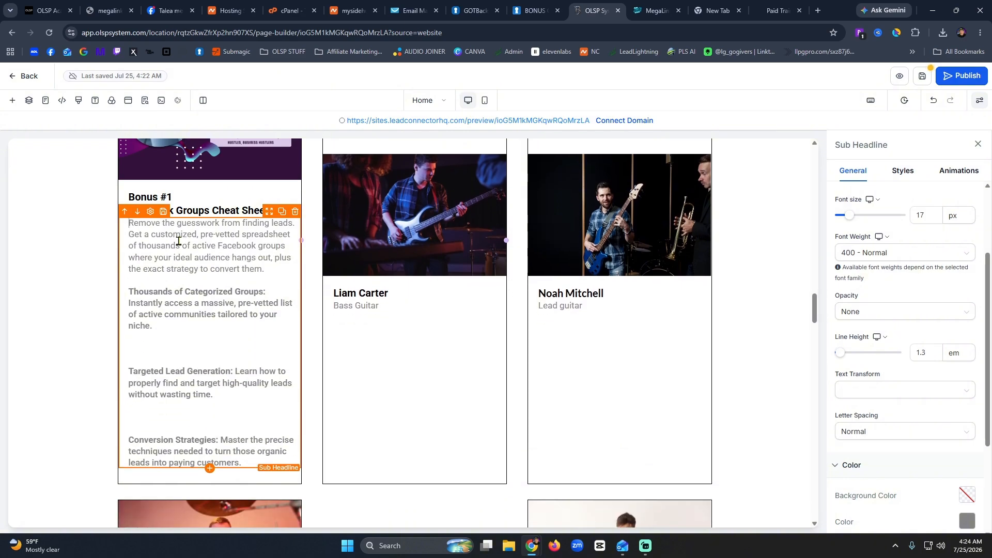
pyautogui.press('BackSpace')
pyautogui.press('BackSpace')
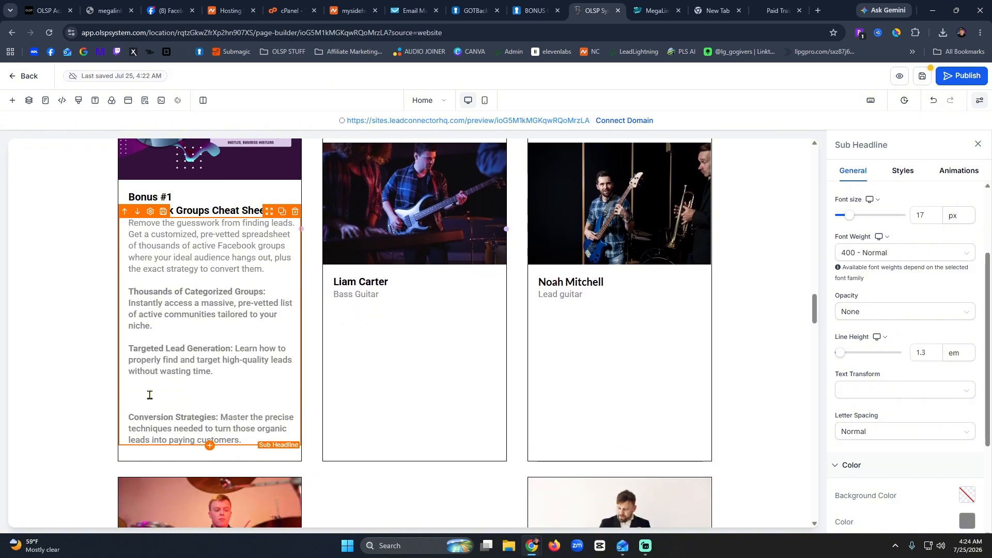
pyautogui.click(148, 405)
pyautogui.press('BackSpace')
pyautogui.press('BackSpace')
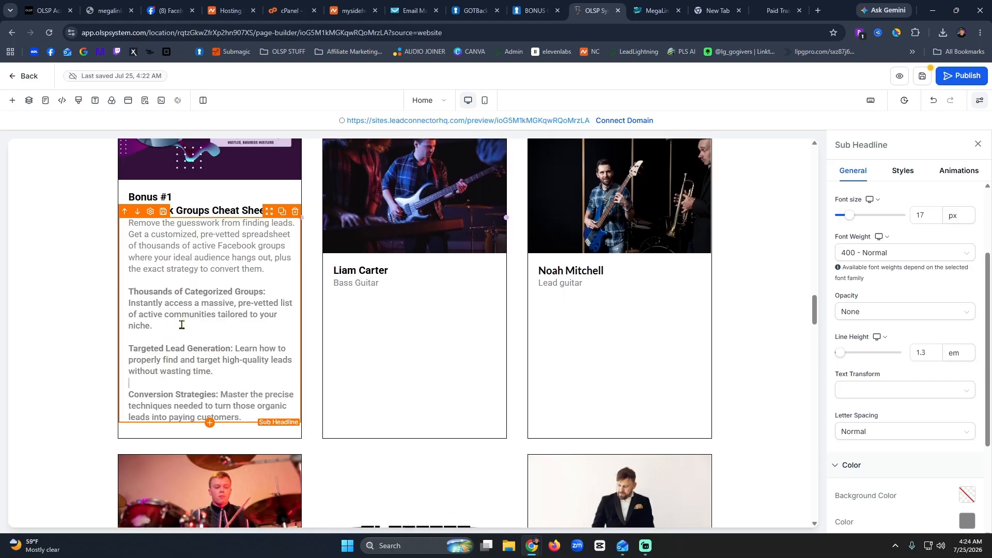
pyautogui.click(388, 337)
pyautogui.scroll(5, 370, 383)
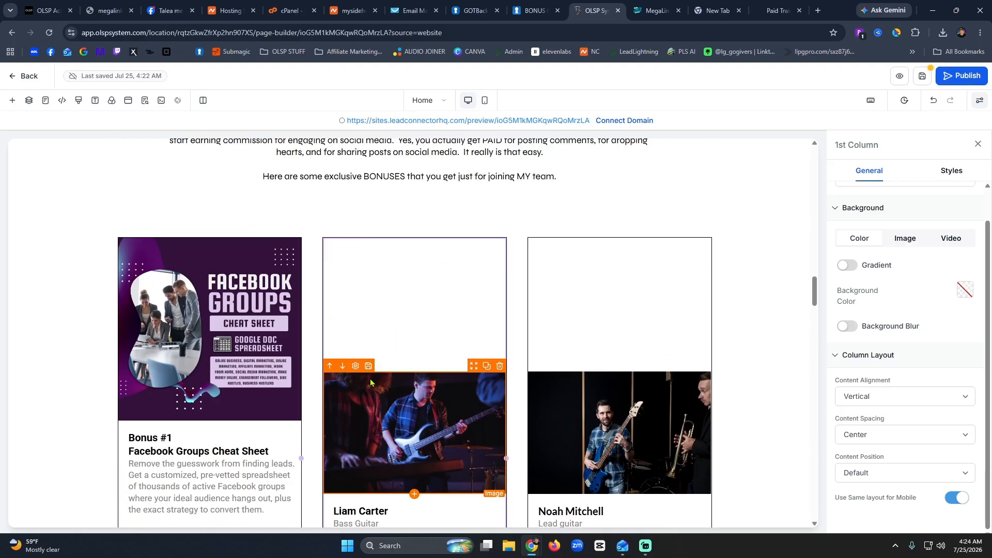
pyautogui.click(398, 428)
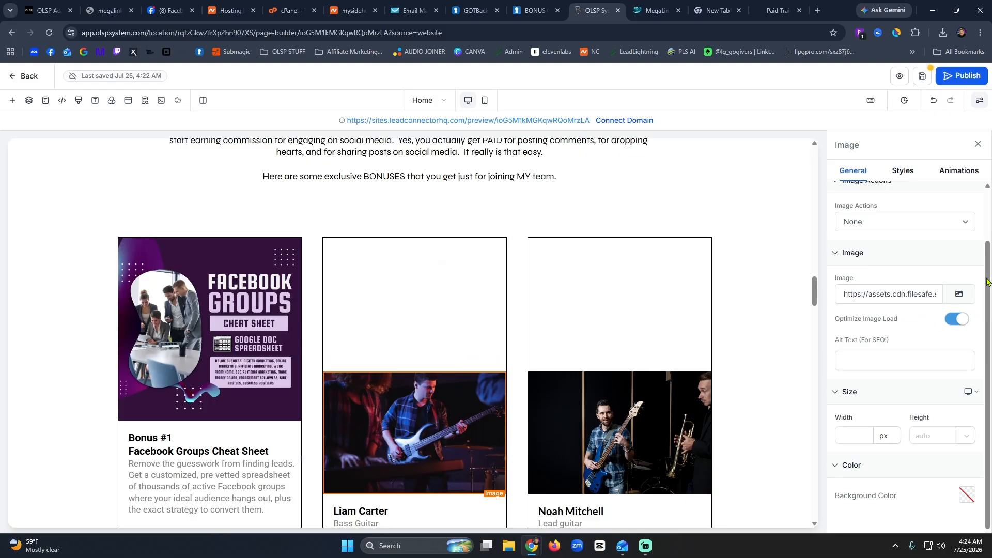
pyautogui.click(961, 297)
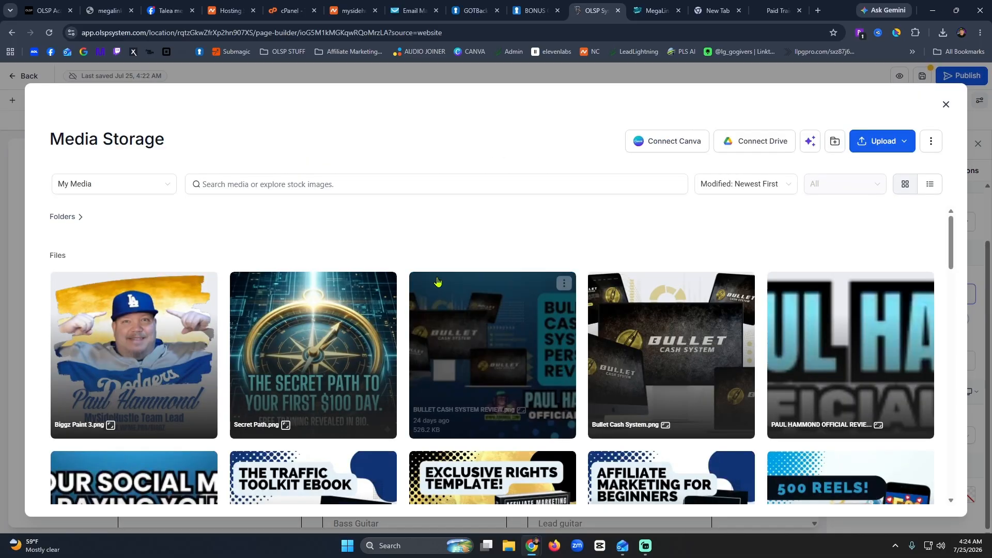
pyautogui.scroll(-4, 718, 370)
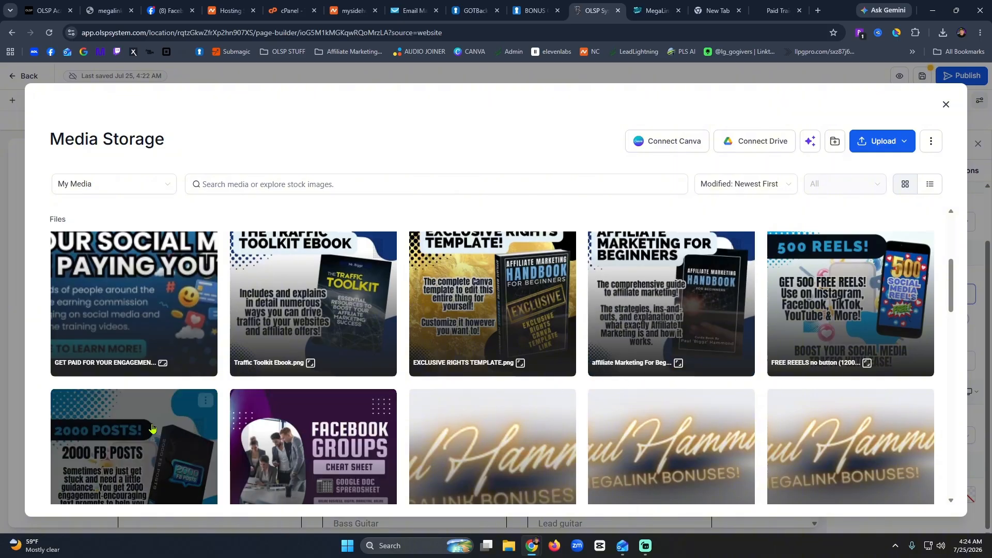
pyautogui.click(118, 421)
pyautogui.click(924, 502)
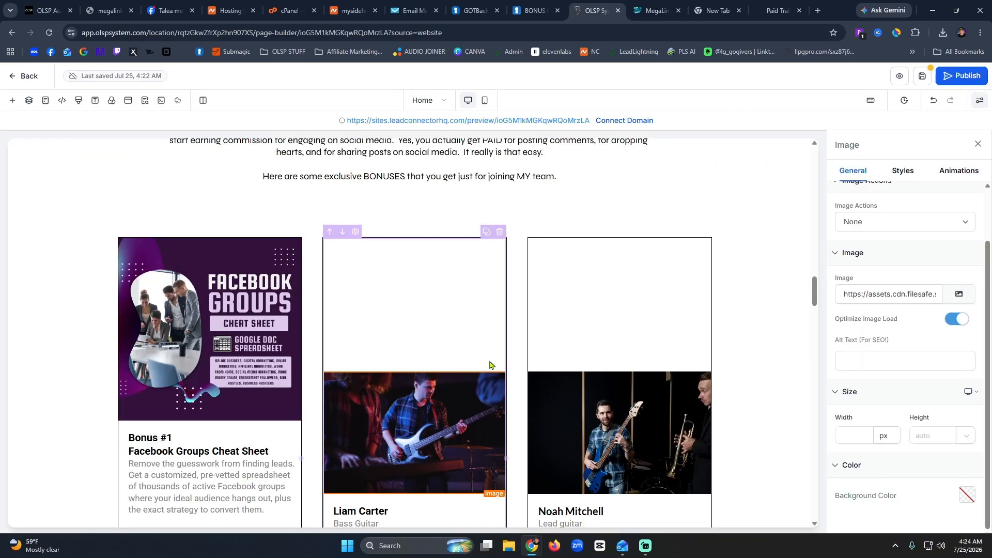
# Retitle the second card 'Bonus #2' with '2000 Facebook Posts' on the next line.
pyautogui.scroll(-5, 360, 345)
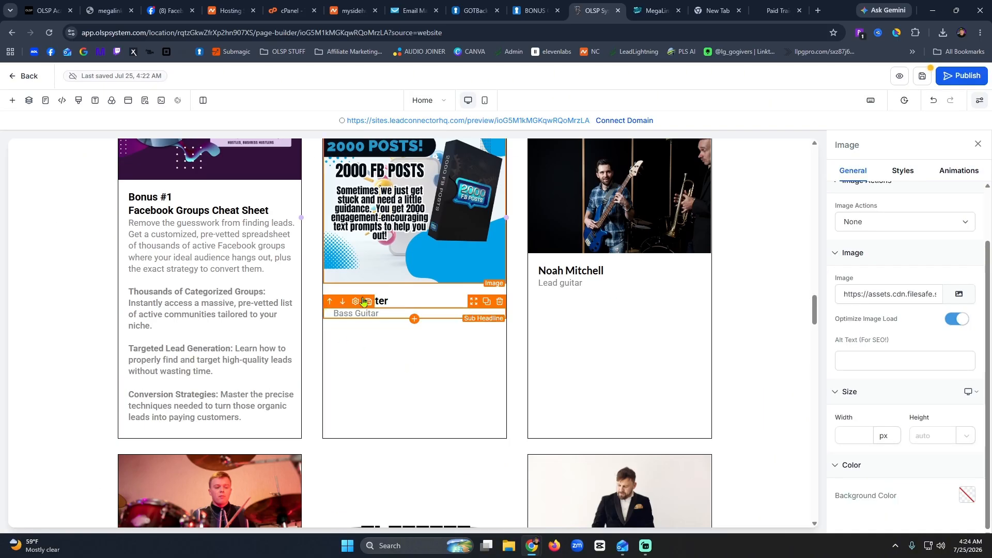
pyautogui.click(383, 299)
pyautogui.doubleClick(383, 300)
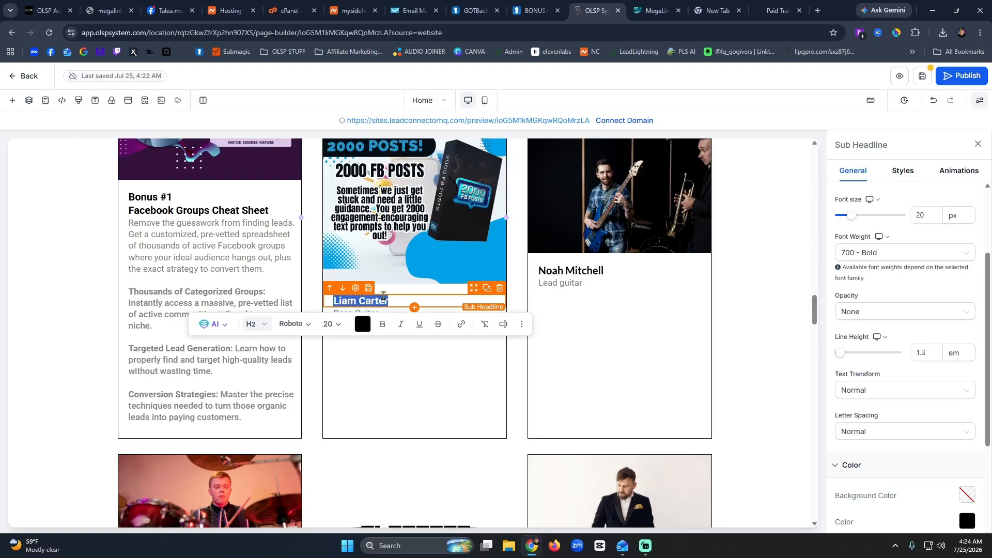
pyautogui.write('Bonus #2')
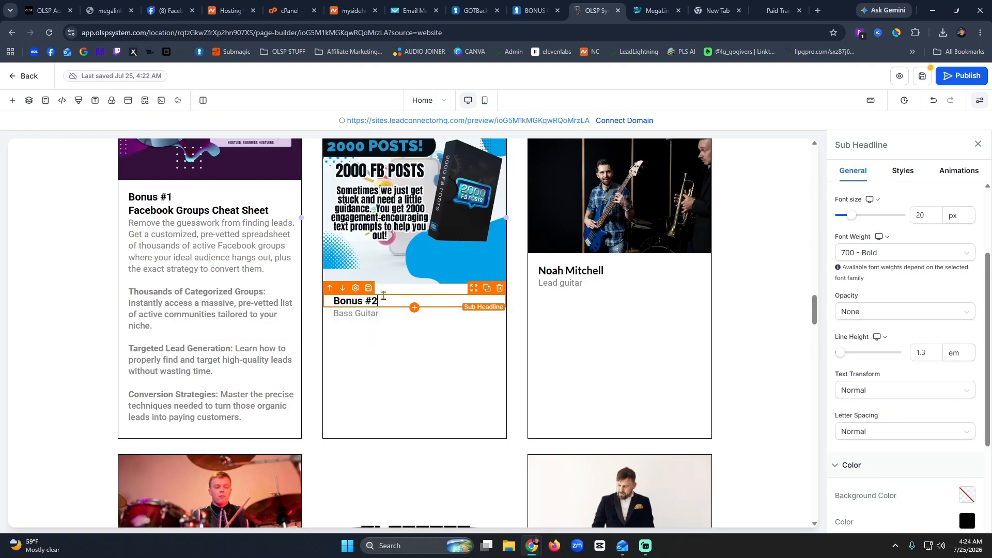
pyautogui.press('Return')
pyautogui.write('200')
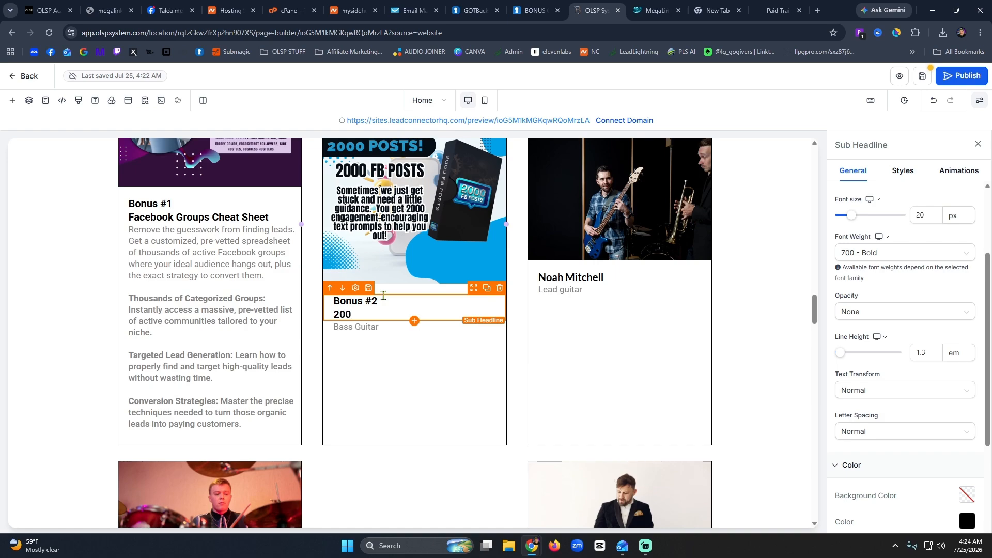
pyautogui.write('0 Facebook Posts')
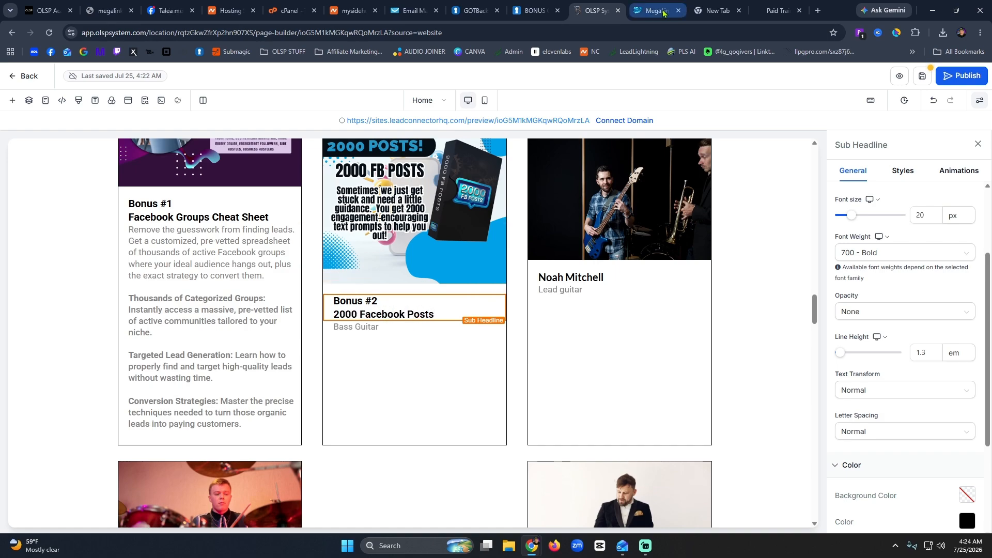
# Copy the Bonus Number Two description and three bullets from the live bonus page.
pyautogui.click(764, 12)
pyautogui.scroll(-10, 433, 321)
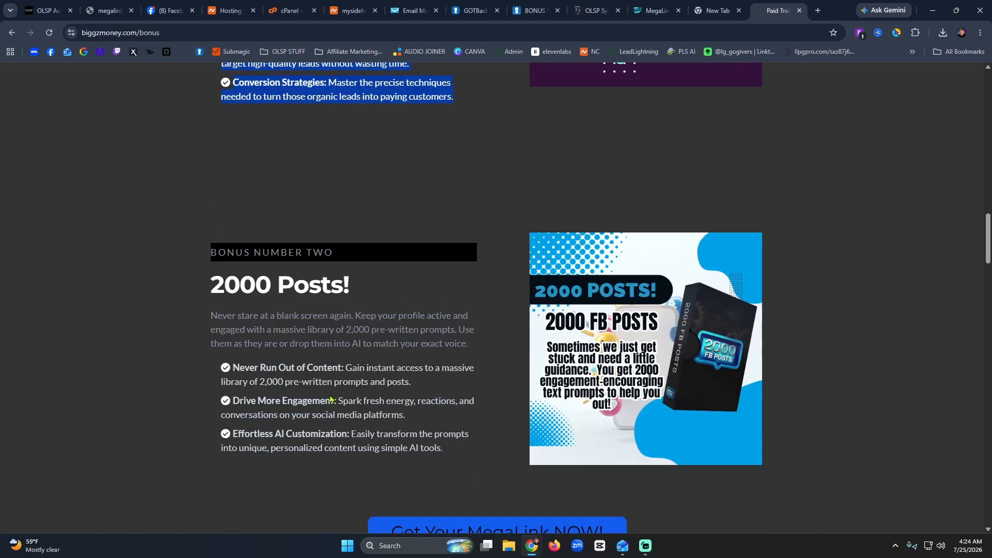
pyautogui.moveTo(450, 336); pyautogui.dragTo(211, 198)
pyautogui.hotkey('ctrl', 'c')
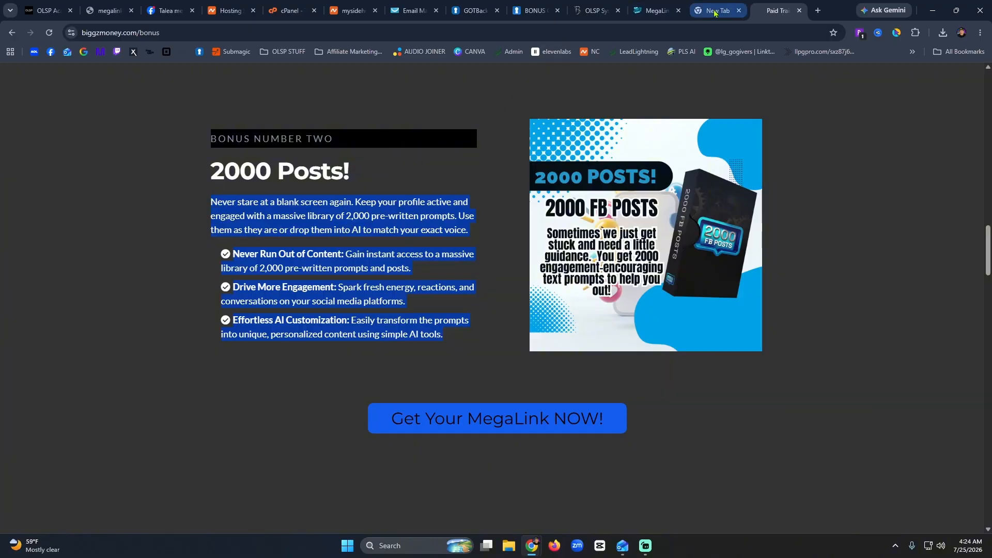
pyautogui.click(590, 10)
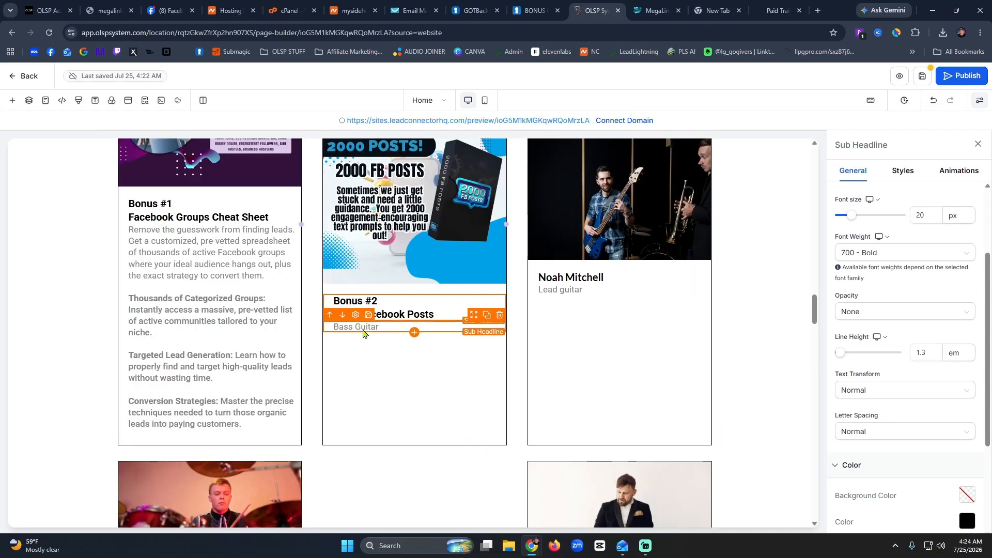
# Paste the 2000 Posts description and bullets over Bass Guitar and remove the blank lines.
pyautogui.tripleClick(363, 329)
pyautogui.hotkey('ctrl', 'v')
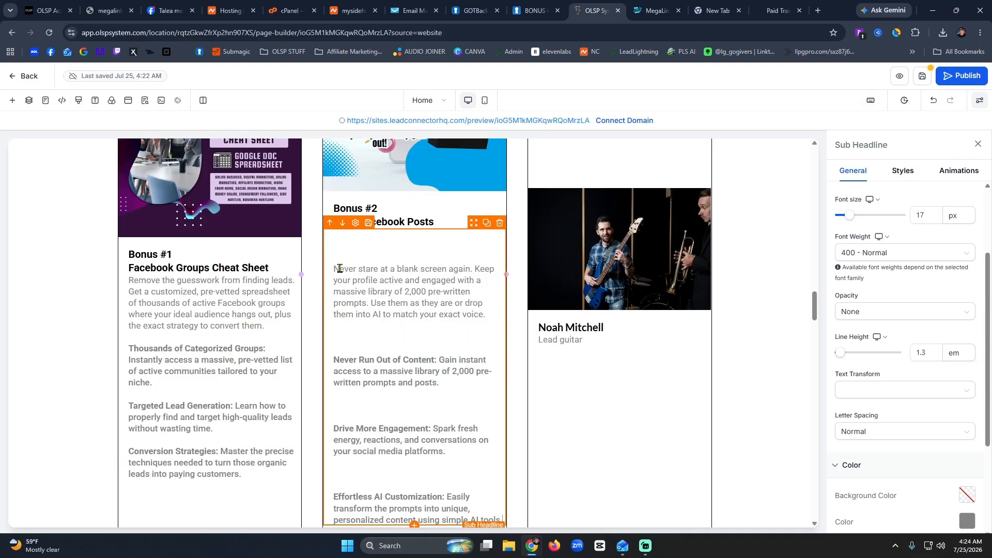
pyautogui.press('Delete')
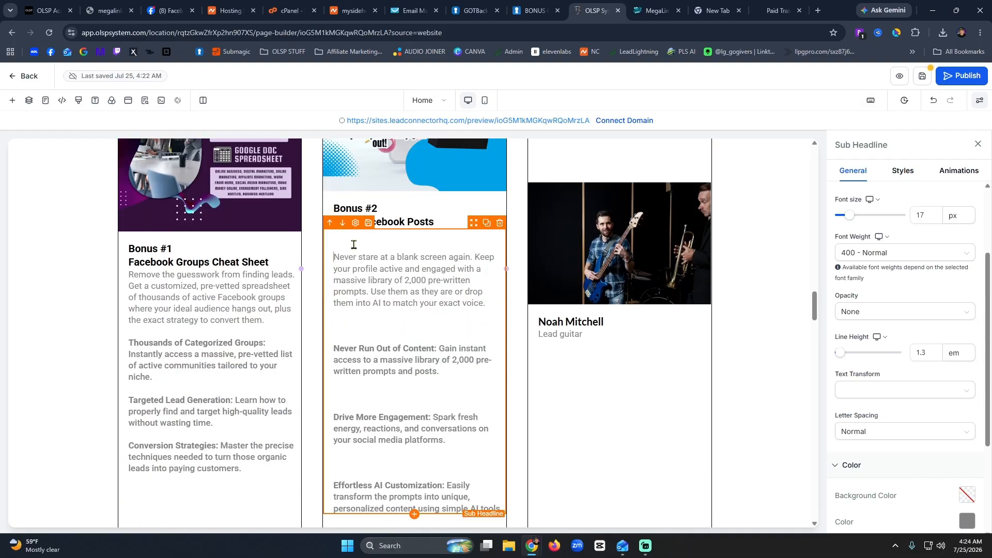
pyautogui.press('BackSpace')
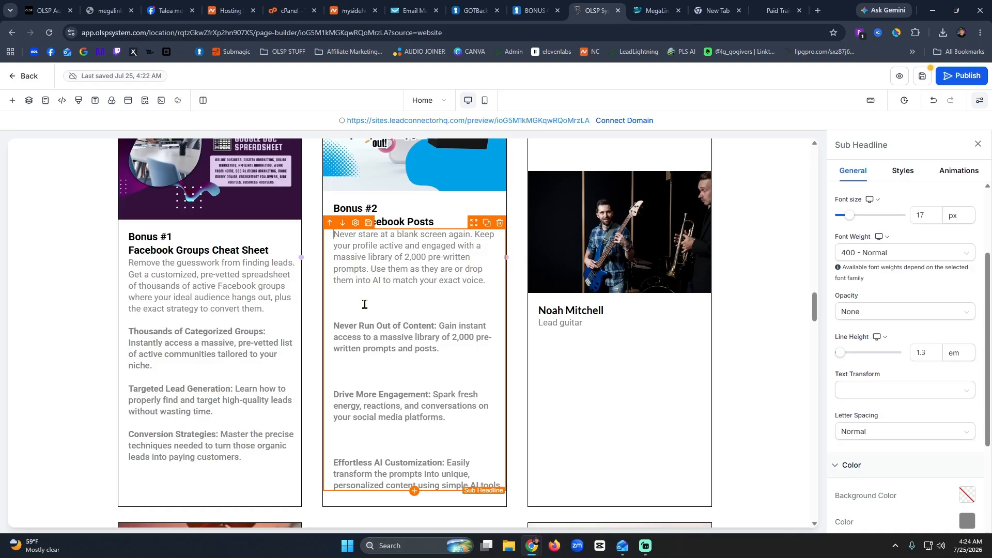
pyautogui.click(365, 304)
pyautogui.press('BackSpace')
pyautogui.press('BackSpace')
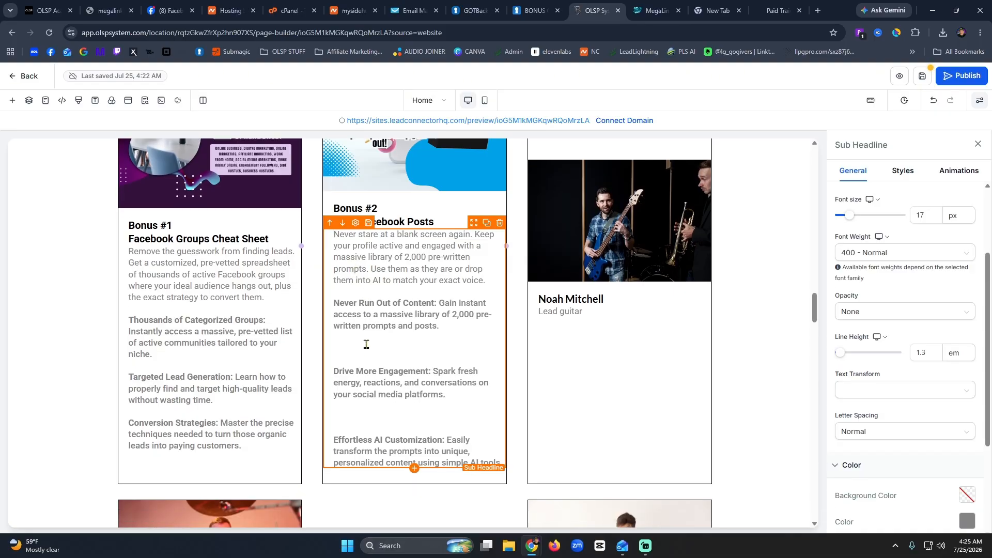
pyautogui.click(366, 346)
pyautogui.press('BackSpace')
pyautogui.press('BackSpace')
pyautogui.click(355, 404)
pyautogui.press('BackSpace')
pyautogui.press('BackSpace')
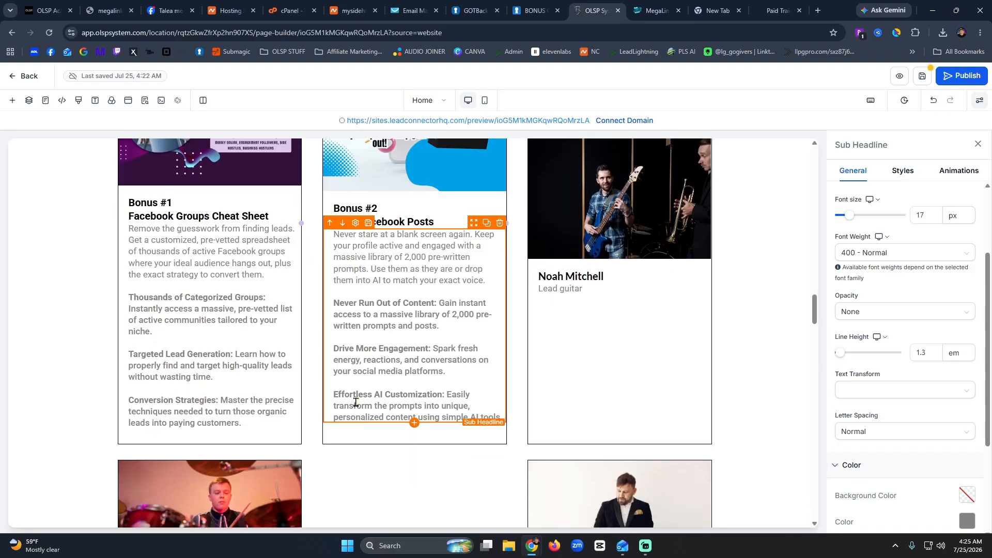
pyautogui.click(547, 380)
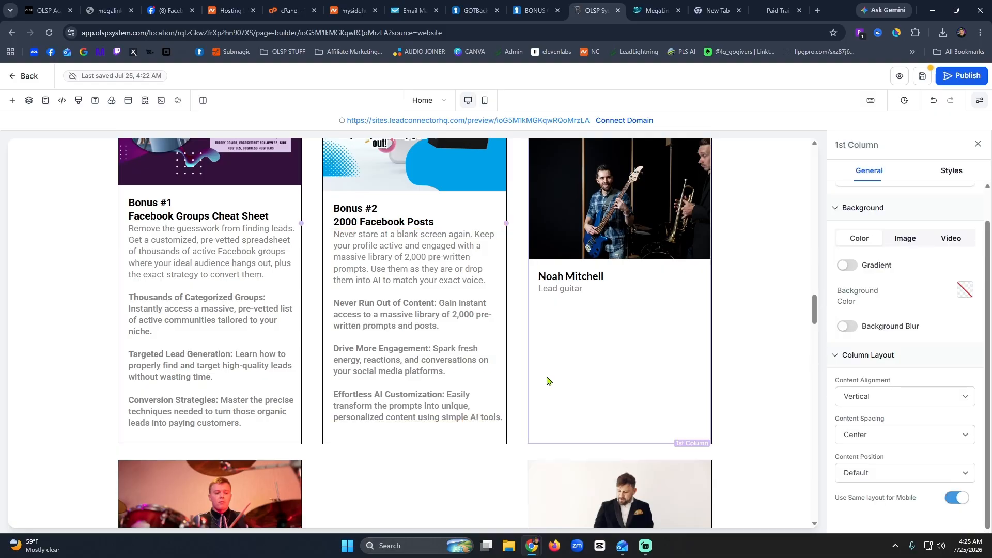
# Swap the Noah Mitchell photo for the FREE REELS graphic and select the name heading for editing.
pyautogui.scroll(5, 547, 380)
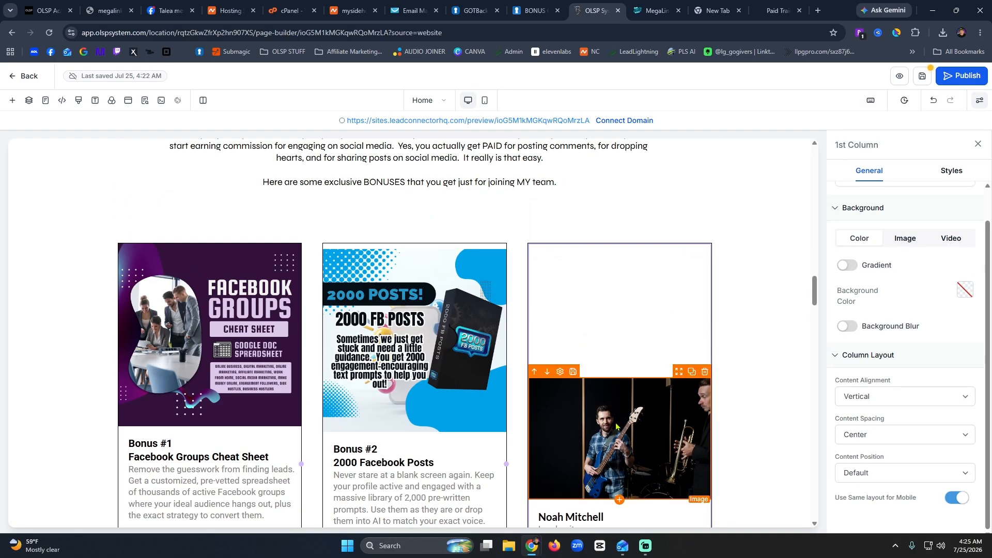
pyautogui.click(549, 383)
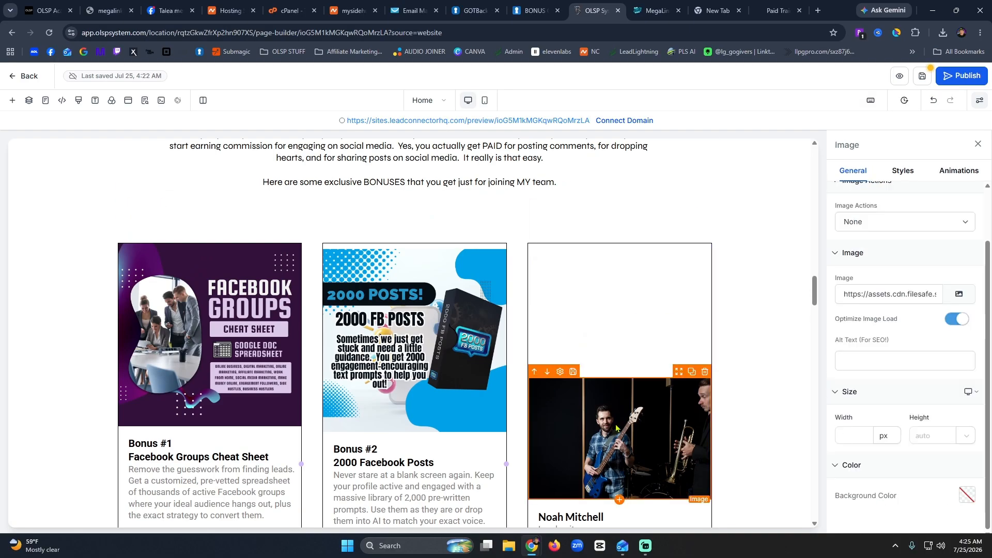
pyautogui.click(960, 295)
pyautogui.scroll(-4, 566, 345)
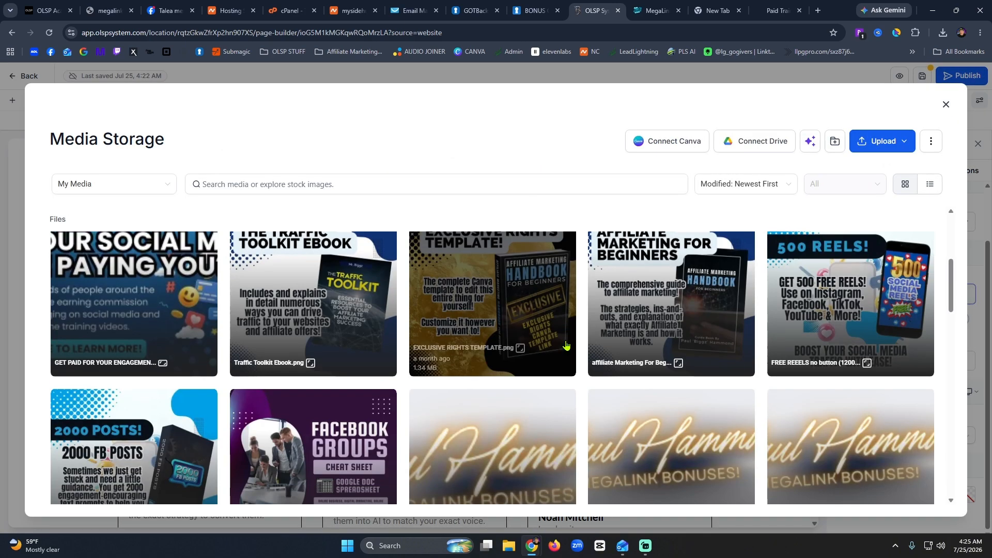
pyautogui.click(829, 308)
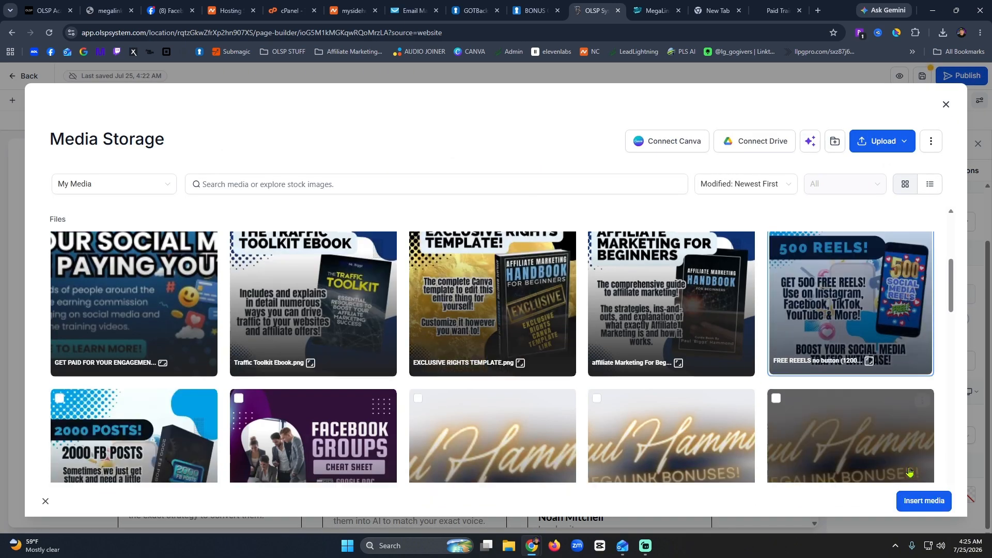
pyautogui.click(919, 500)
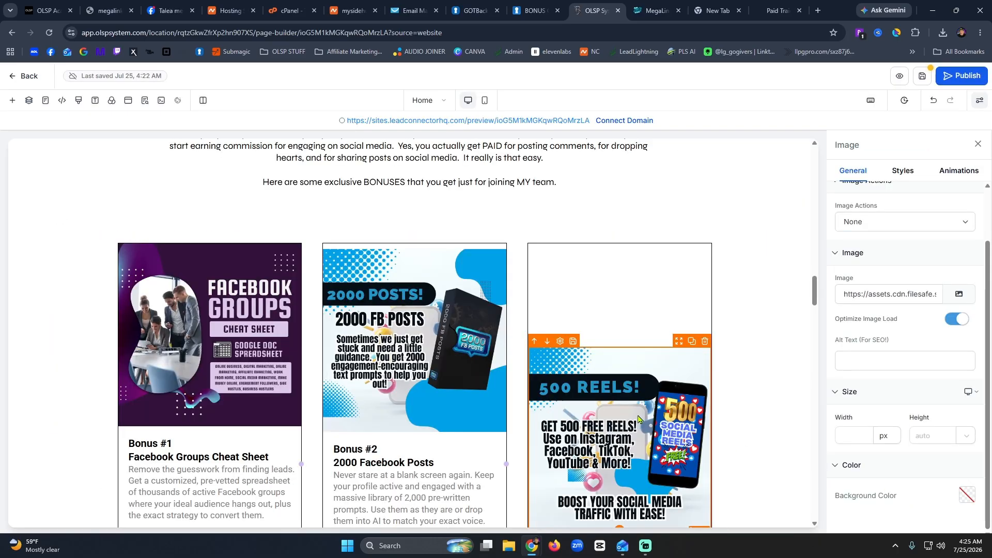
pyautogui.scroll(-5, 639, 420)
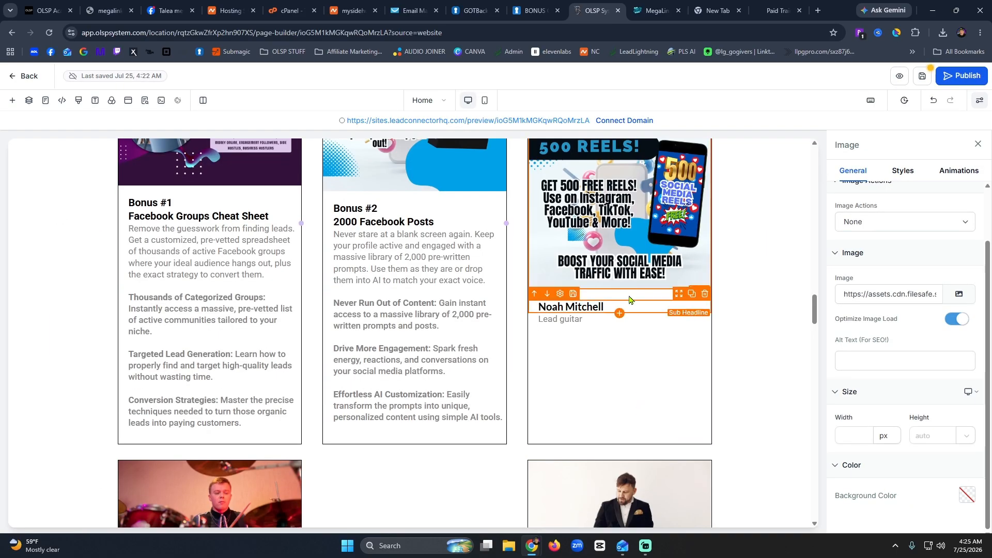
pyautogui.doubleClick(555, 305)
# Title the third card 'Bonus #3' with '500 Video Reels' on the next line.
pyautogui.write('Bon')
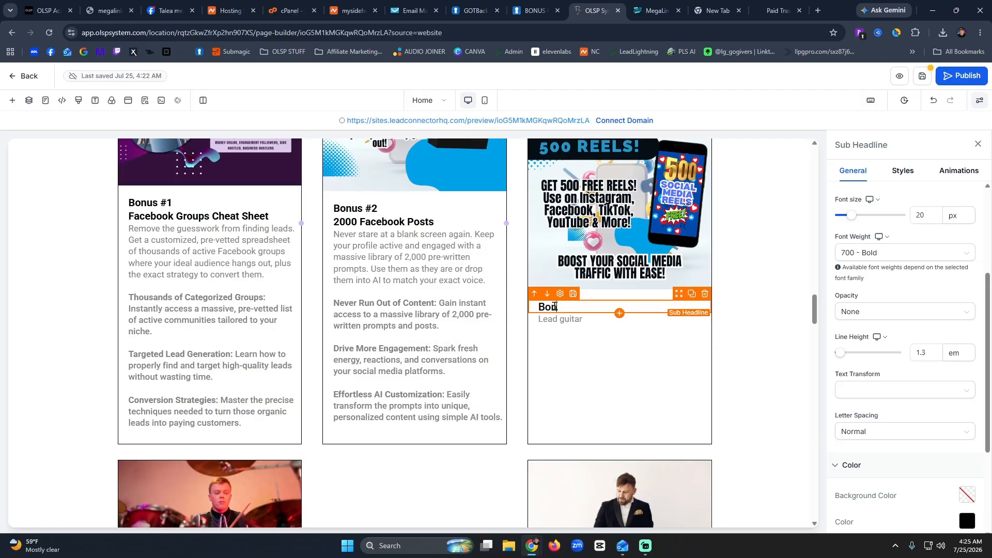
pyautogui.write('us #3')
pyautogui.press('Return')
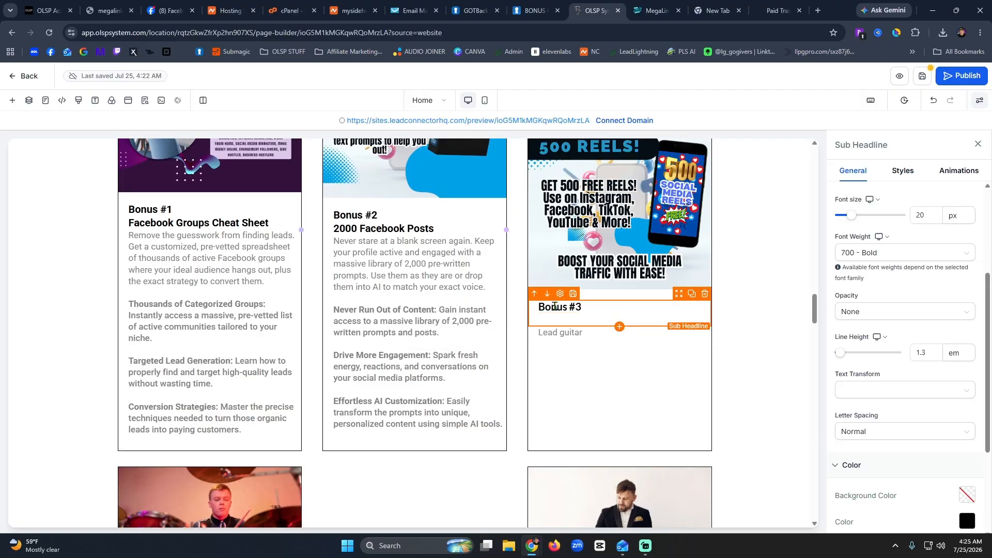
pyautogui.write('500 Video Reels')
# Copy the 500 Ready-Made Reels description and bullets from the live bonus page.
pyautogui.click(775, 11)
pyautogui.scroll(-9, 468, 373)
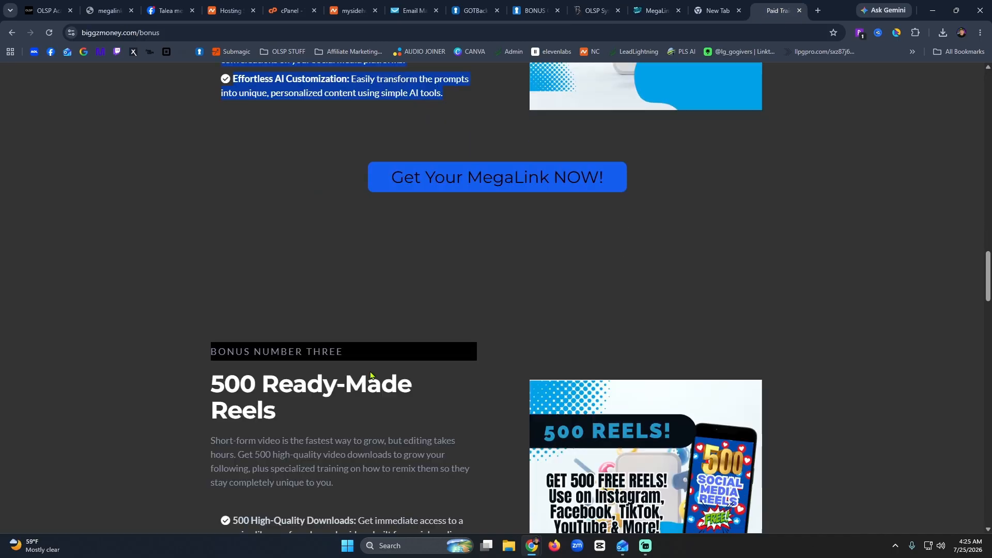
pyautogui.moveTo(329, 426); pyautogui.dragTo(190, 209)
pyautogui.hotkey('ctrl', 'c')
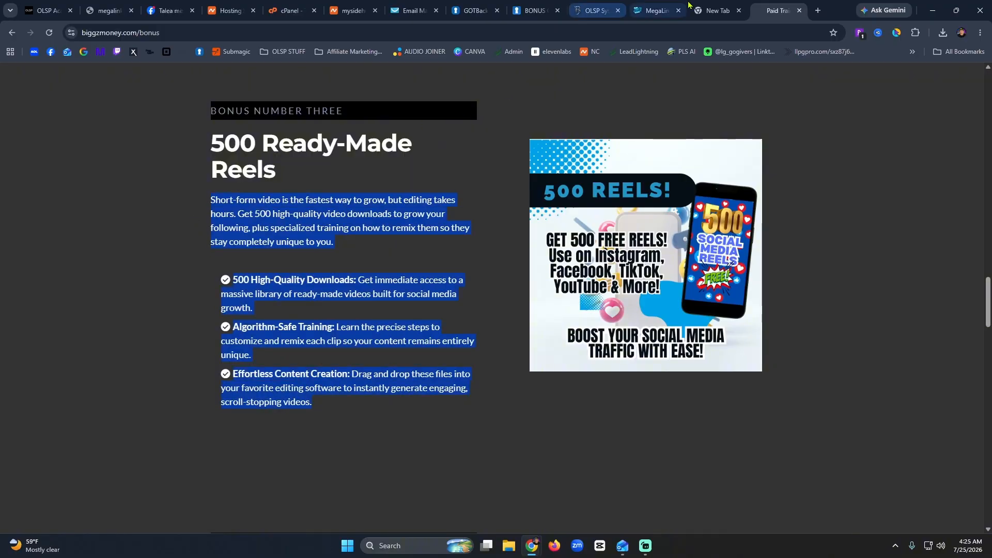
pyautogui.click(595, 11)
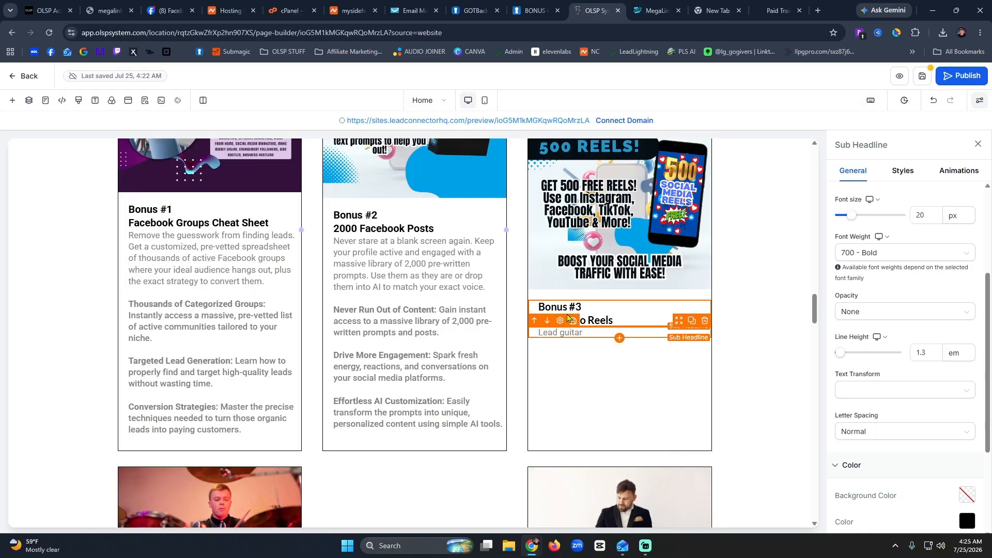
# Paste the 500 Reels description over Lead guitar and delete the extra blank lines.
pyautogui.click(571, 333)
pyautogui.doubleClick(572, 333)
pyautogui.hotkey('ctrl', 'v')
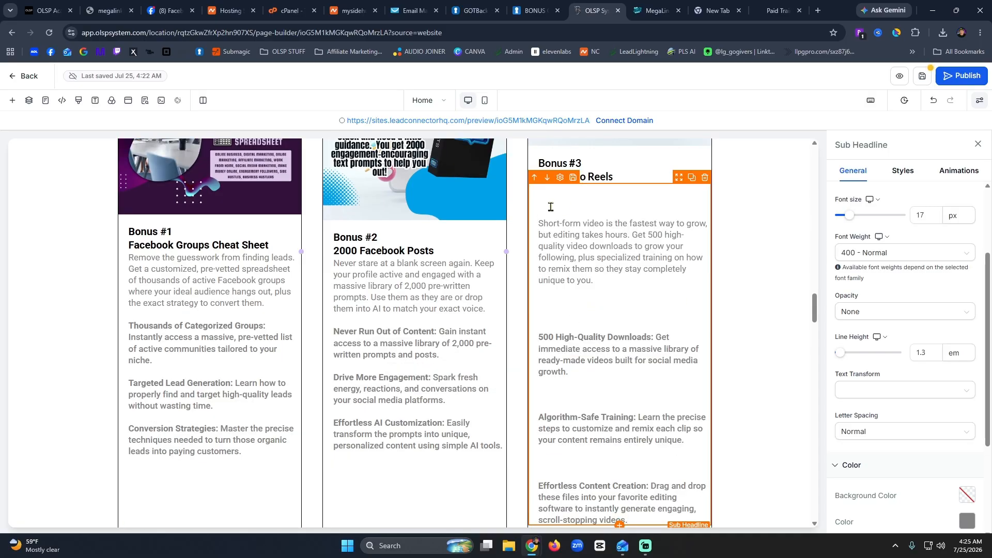
pyautogui.press('BackSpace')
pyautogui.press('BackSpace')
pyautogui.press('BackSpace')
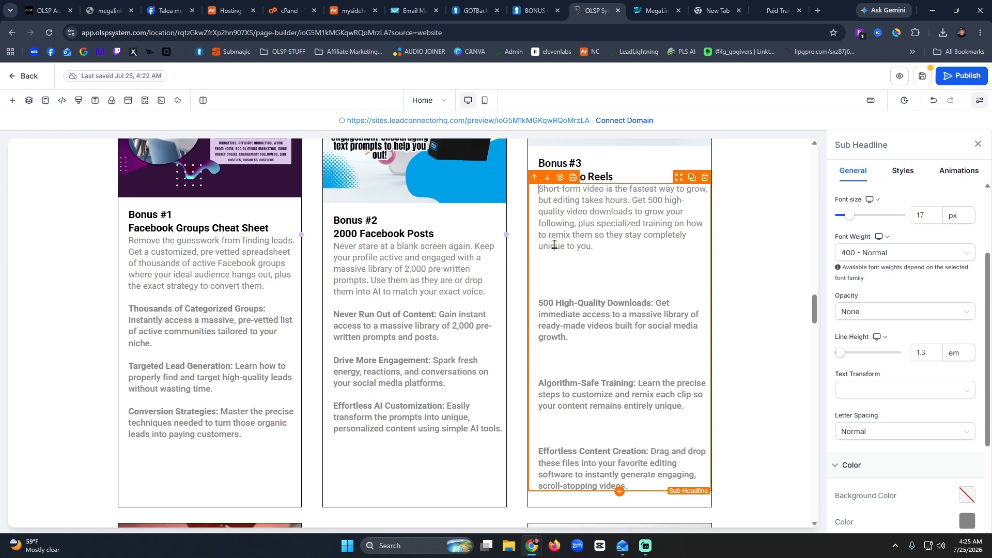
pyautogui.click(554, 290)
pyautogui.press('BackSpace')
pyautogui.press('BackSpace')
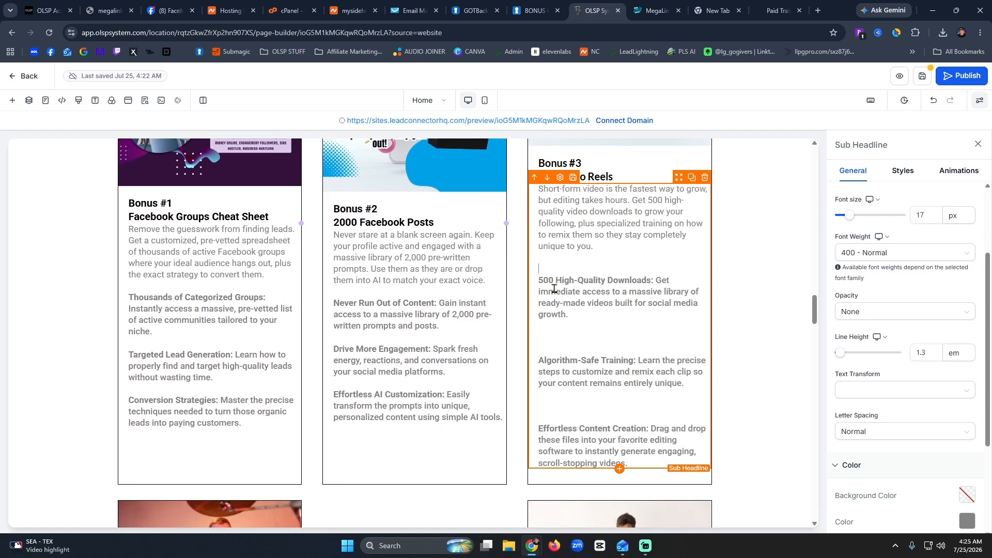
pyautogui.click(559, 338)
pyautogui.press('BackSpace')
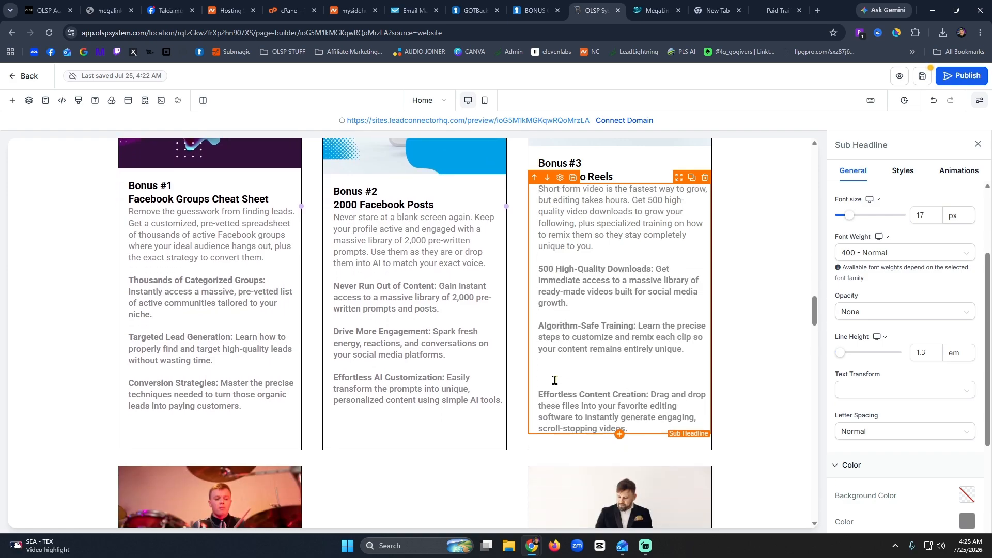
pyautogui.click(554, 377)
pyautogui.press('BackSpace')
pyautogui.press('BackSpace')
pyautogui.scroll(5, 635, 313)
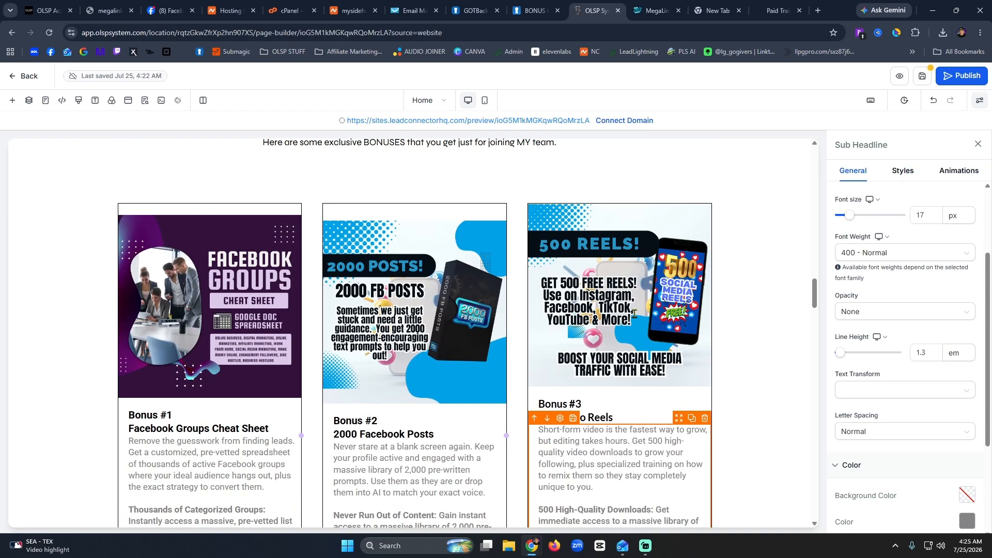
pyautogui.click(748, 407)
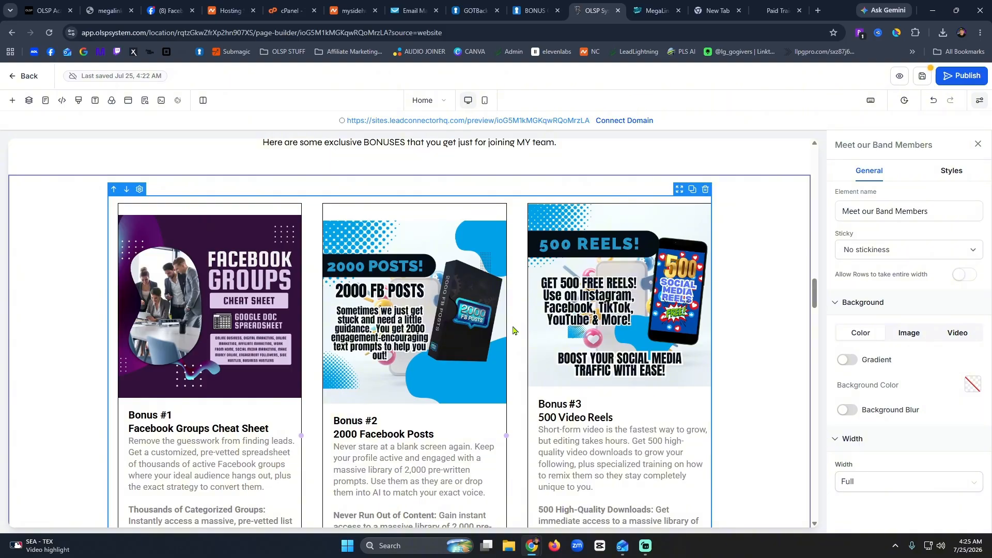
# Delete the ELECTRIC VOYAGE logo, leaving the middle column empty.
pyautogui.scroll(-5, 513, 330)
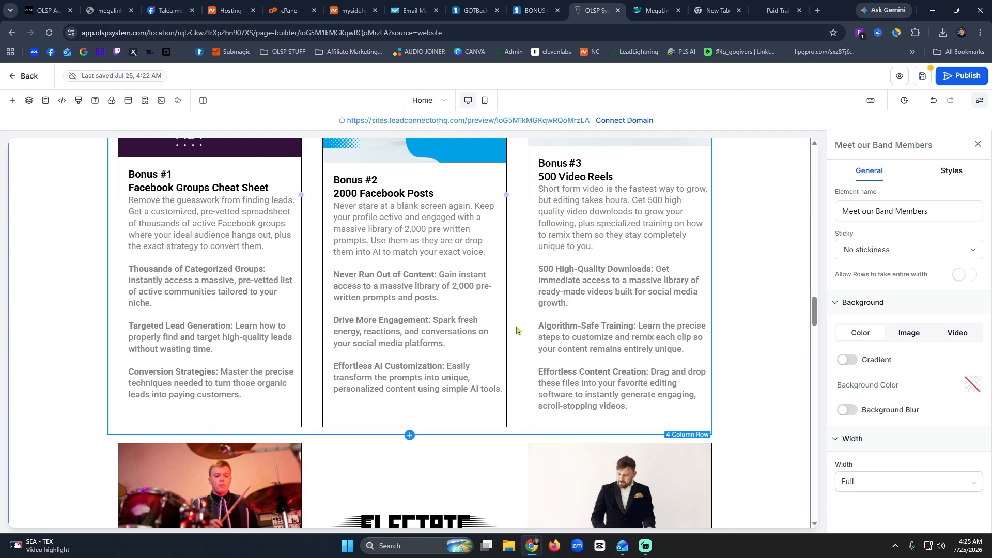
pyautogui.scroll(-5, 514, 326)
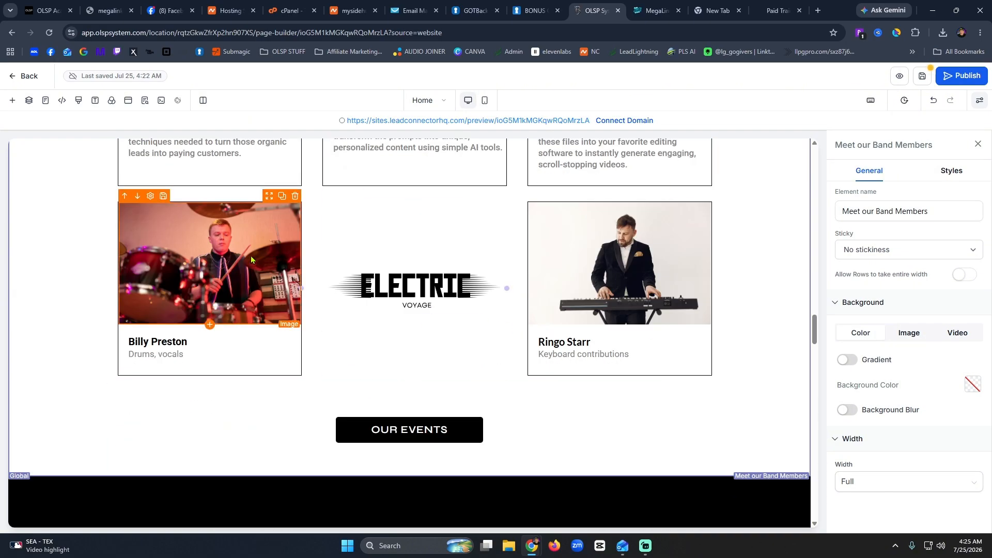
pyautogui.click(390, 290)
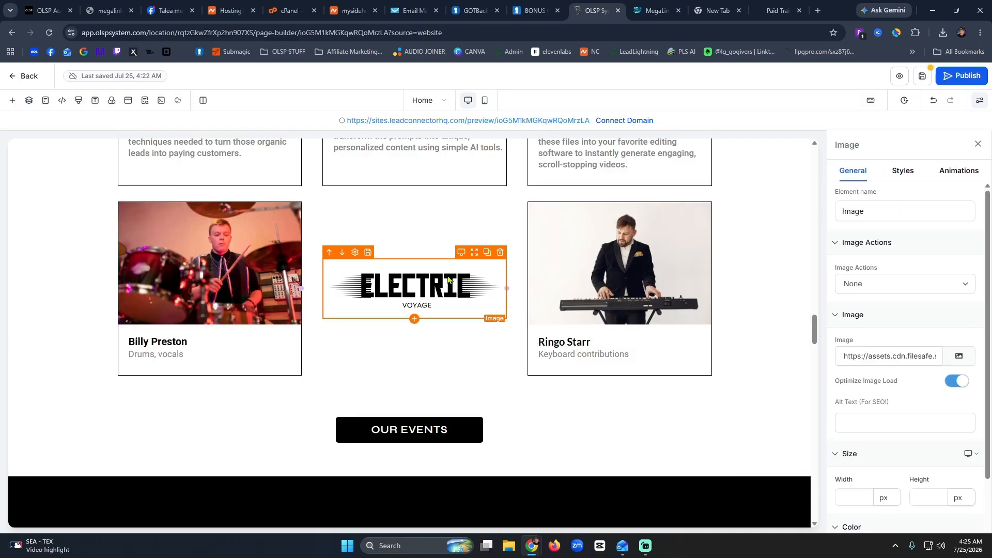
pyautogui.click(500, 253)
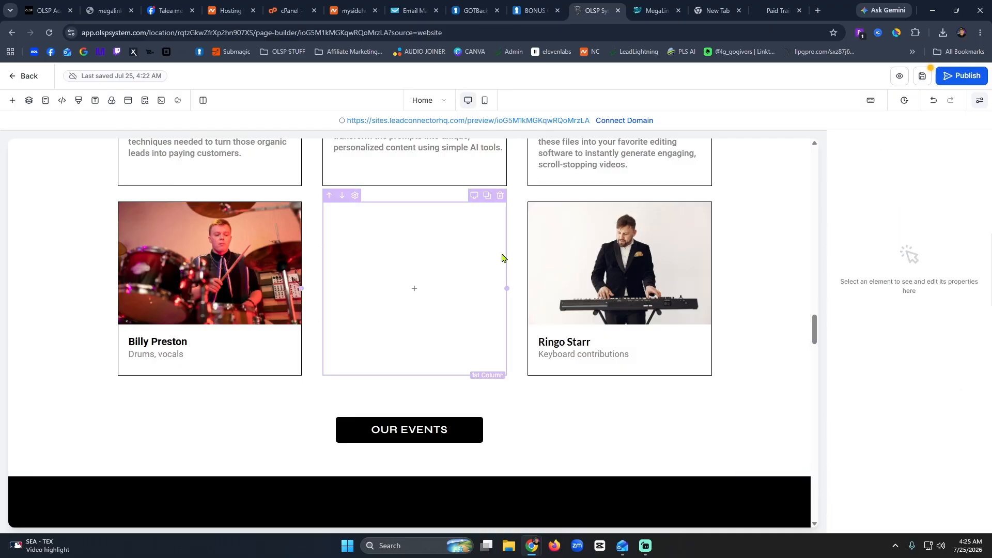
pyautogui.click(437, 247)
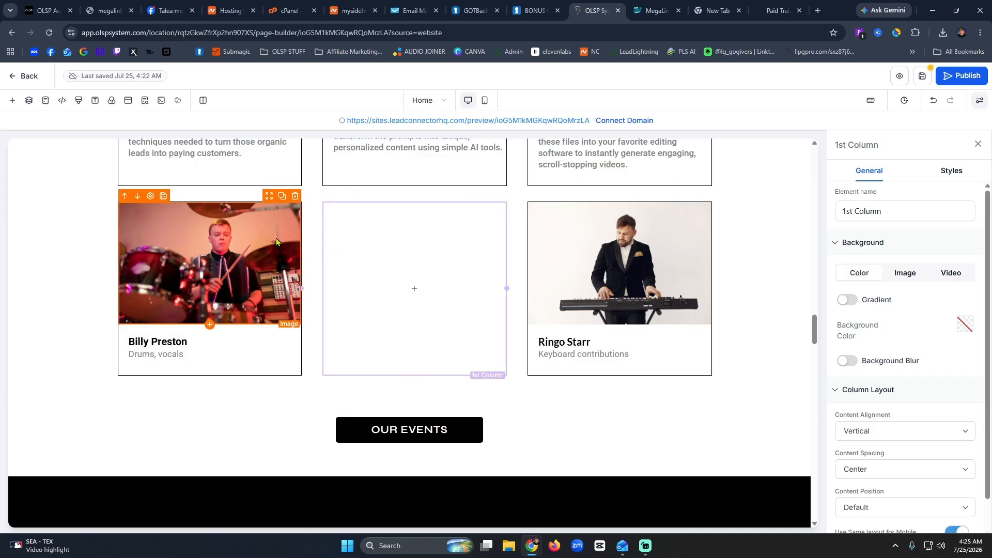
# Duplicate the Billy Preston photo, heading and Drums, vocals line into the middle column.
pyautogui.click(281, 197)
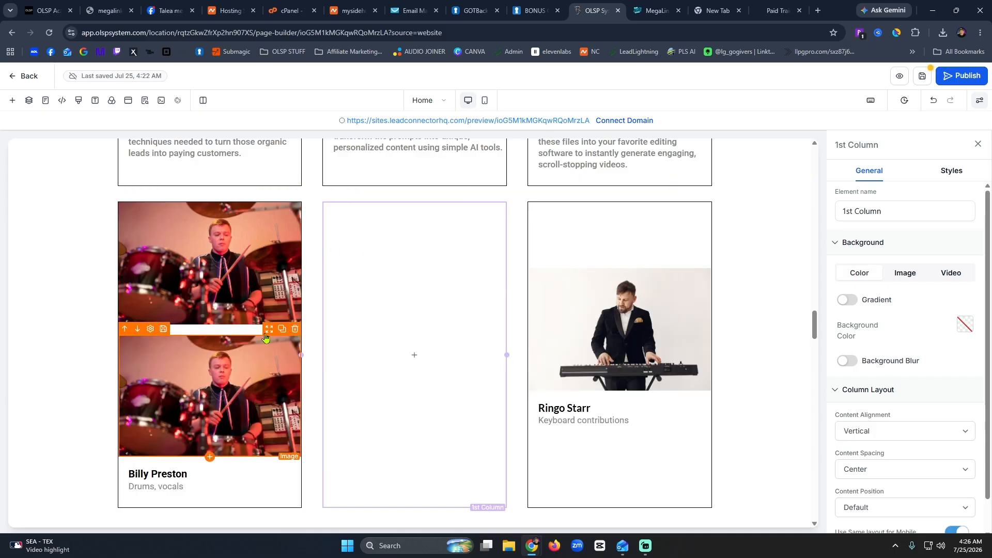
pyautogui.moveTo(269, 330); pyautogui.dragTo(451, 226)
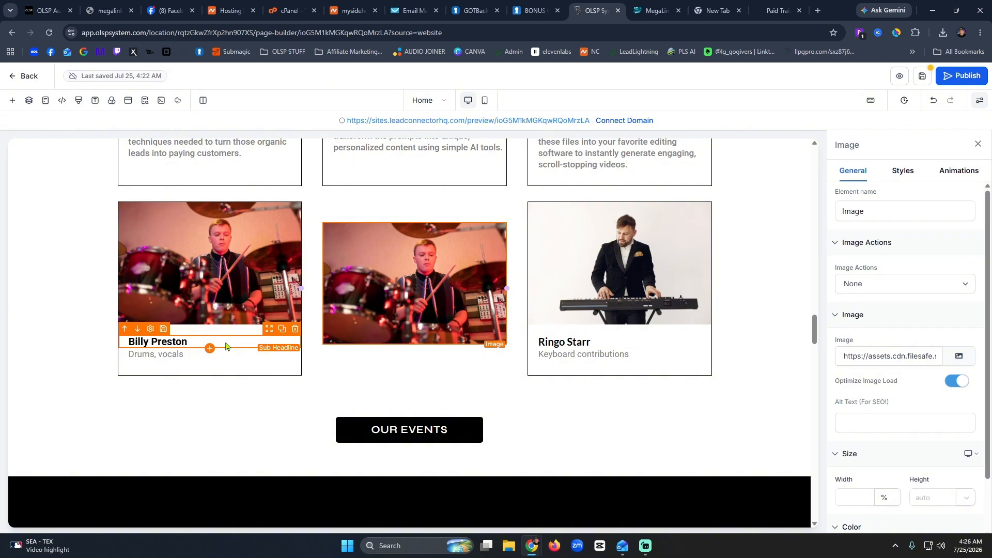
pyautogui.click(282, 330)
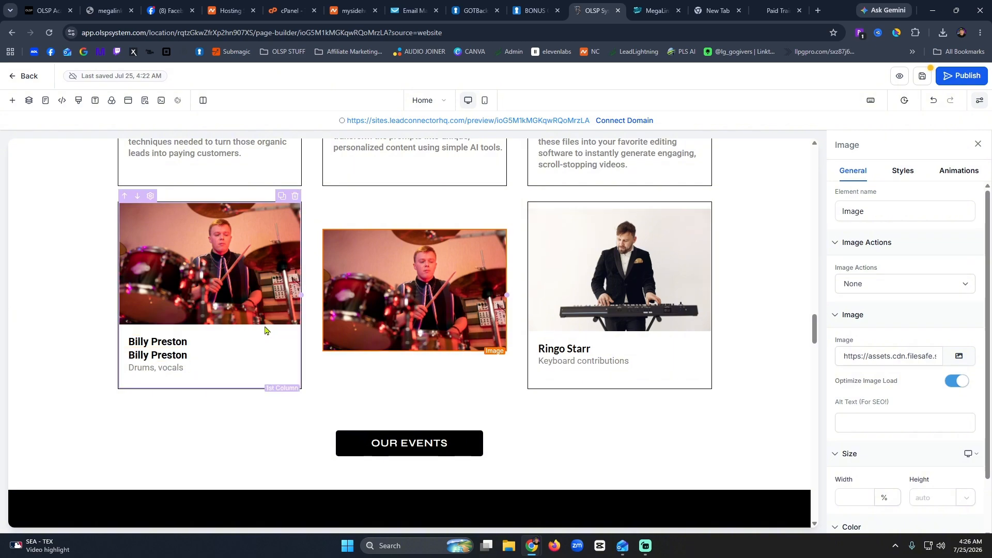
pyautogui.moveTo(268, 334); pyautogui.dragTo(385, 358)
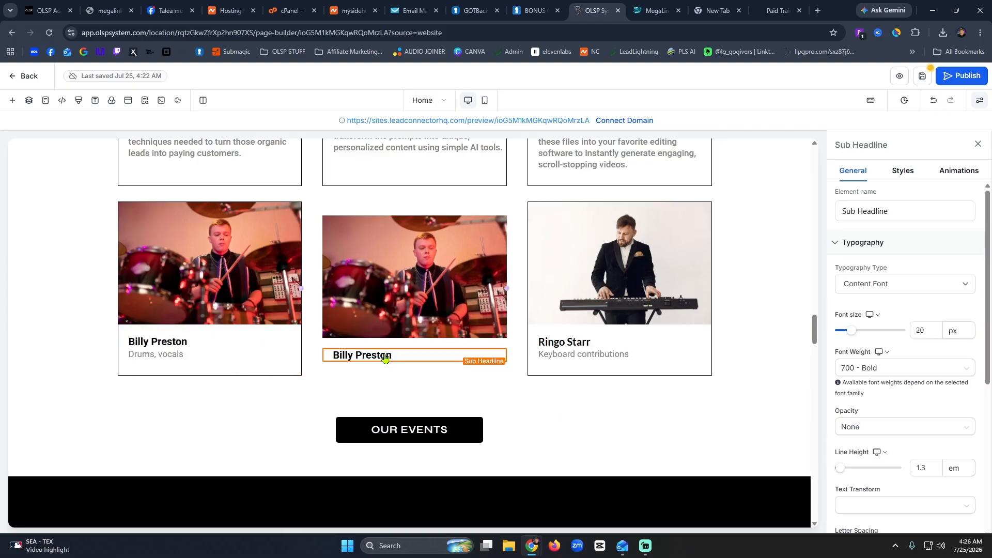
pyautogui.click(220, 356)
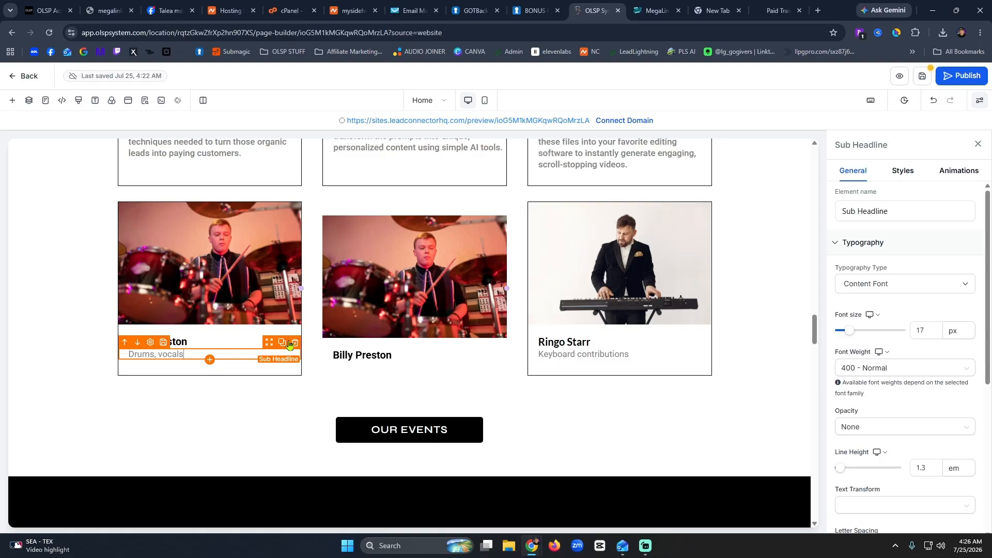
pyautogui.click(282, 342)
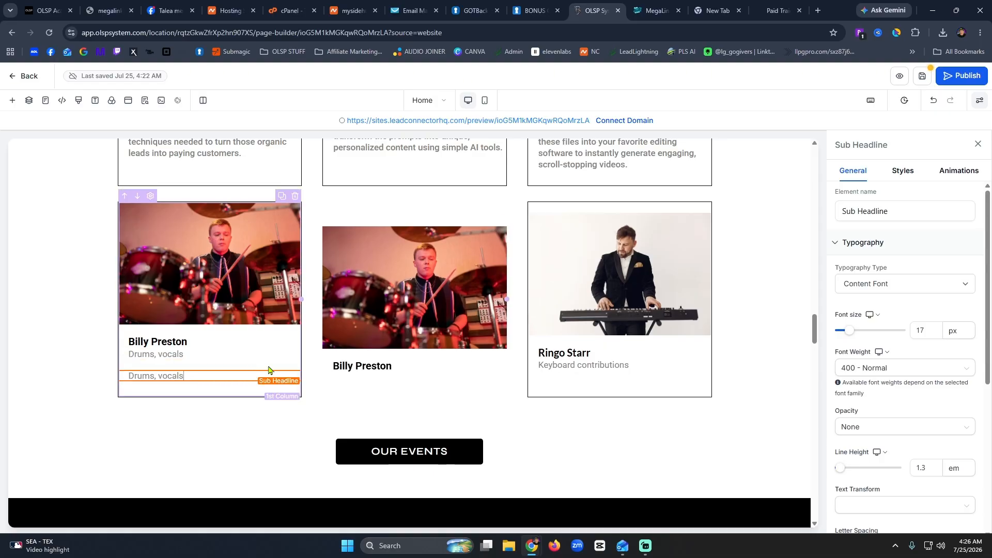
pyautogui.moveTo(269, 371); pyautogui.dragTo(390, 359)
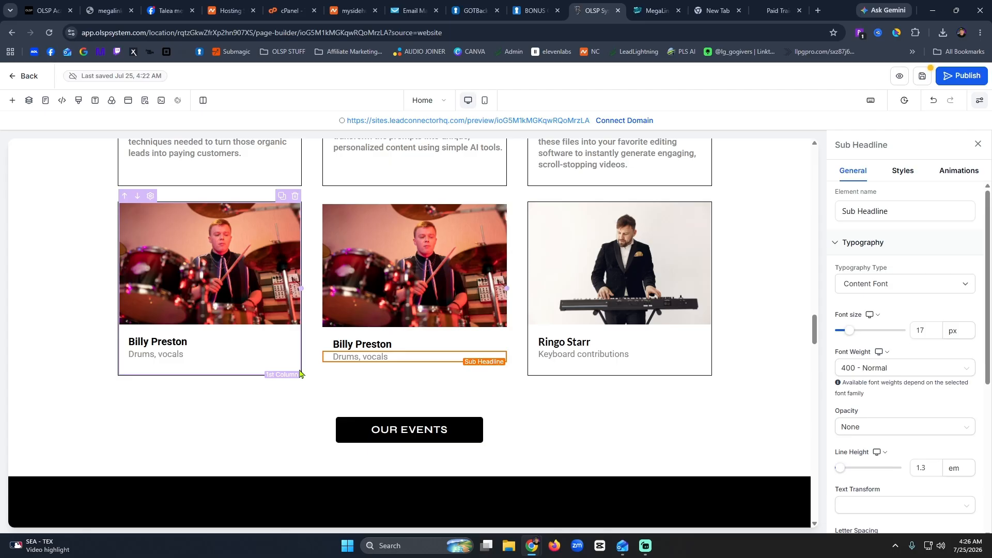
# Select the left card's drummer photo and review the new card row.
pyautogui.scroll(5, 299, 373)
pyautogui.scroll(-5, 388, 339)
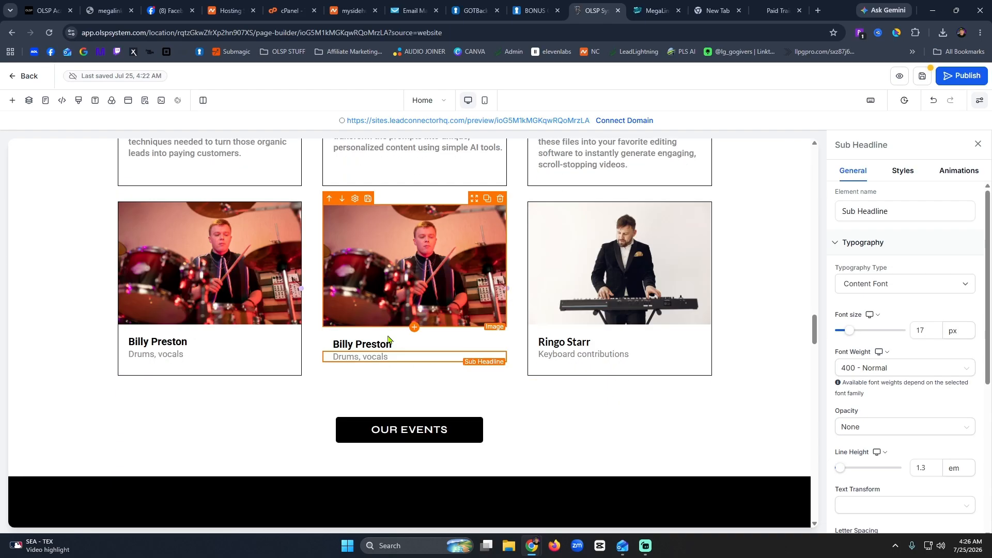
pyautogui.click(237, 229)
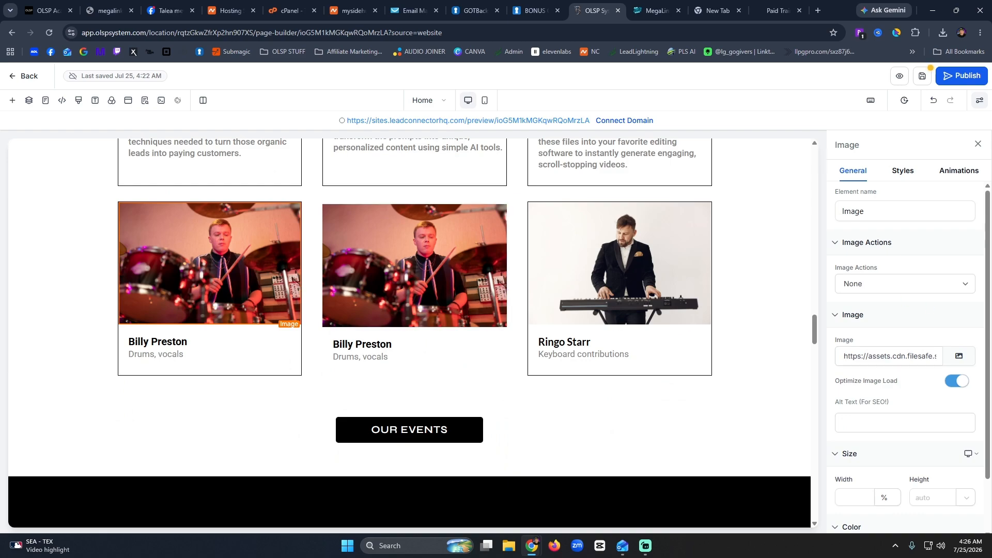
pyautogui.scroll(5, 722, 339)
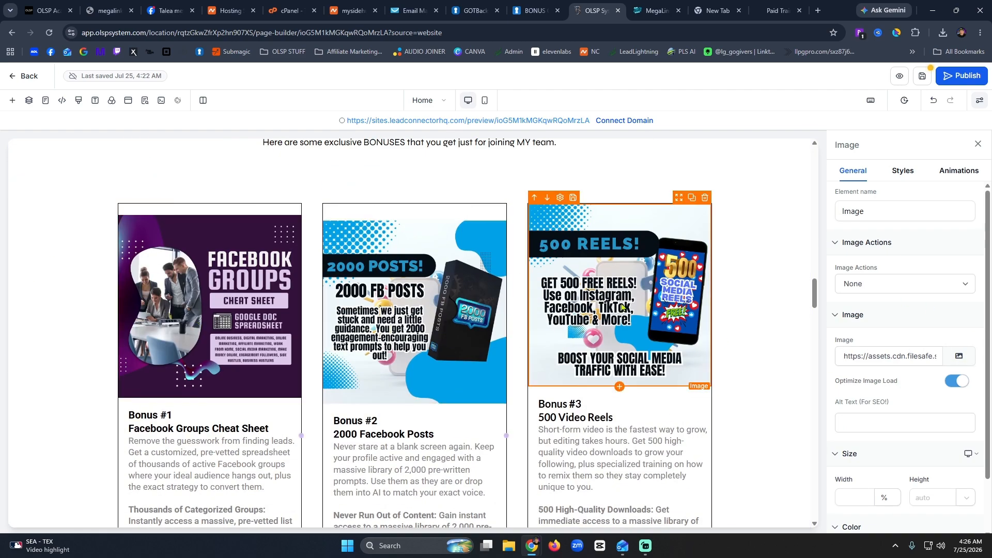
pyautogui.scroll(-5, 243, 309)
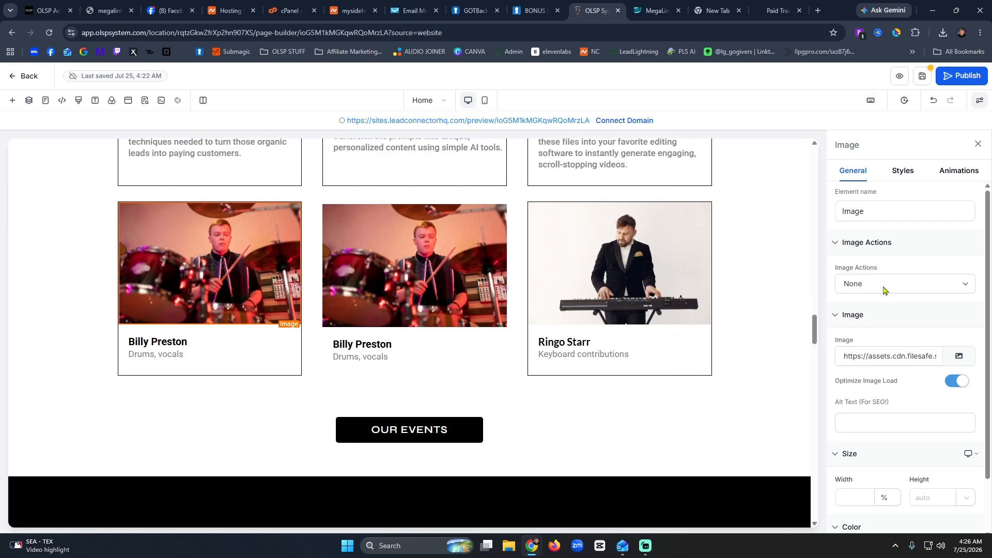
# Replace the first card's photo with the affiliate marketing book cover from the media library.
pyautogui.click(959, 356)
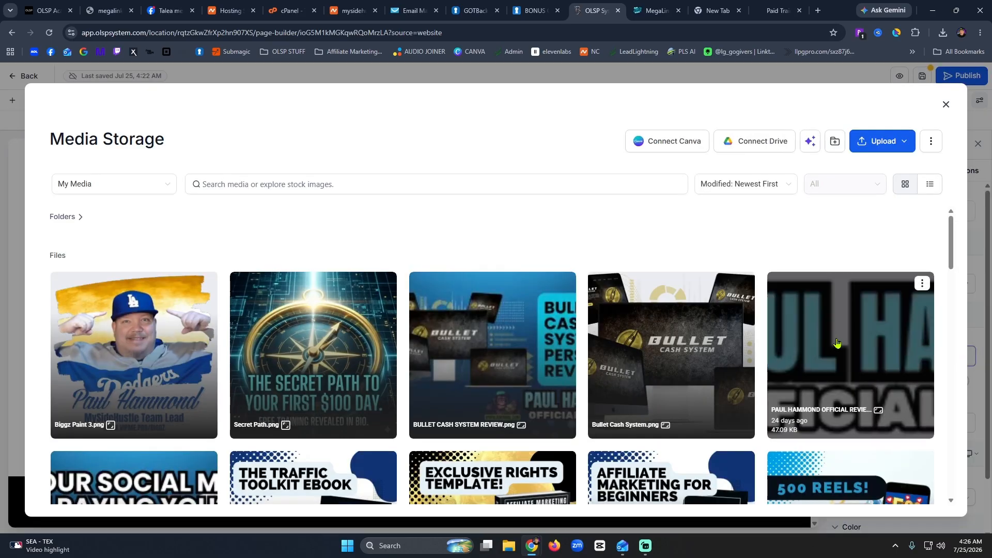
pyautogui.scroll(-4, 719, 300)
pyautogui.click(720, 290)
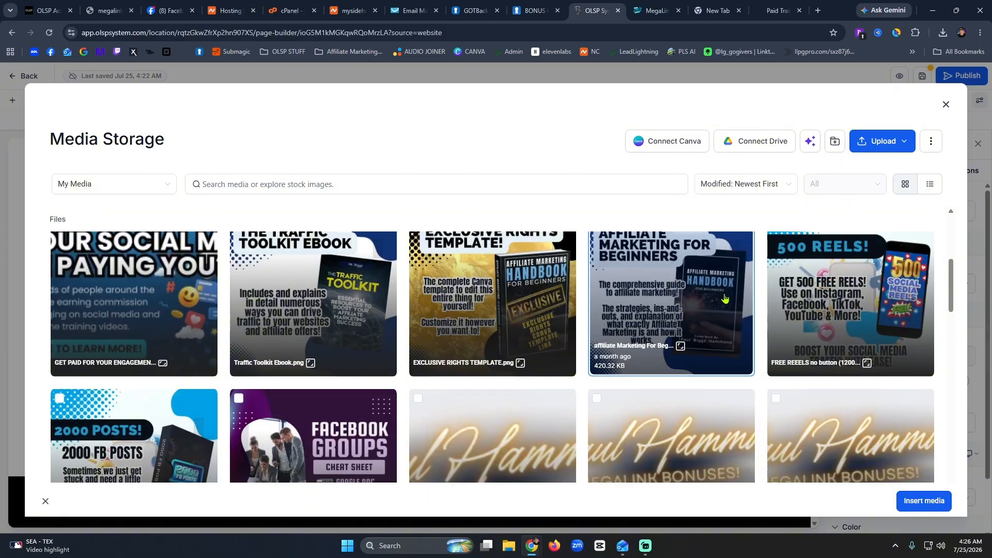
pyautogui.click(921, 501)
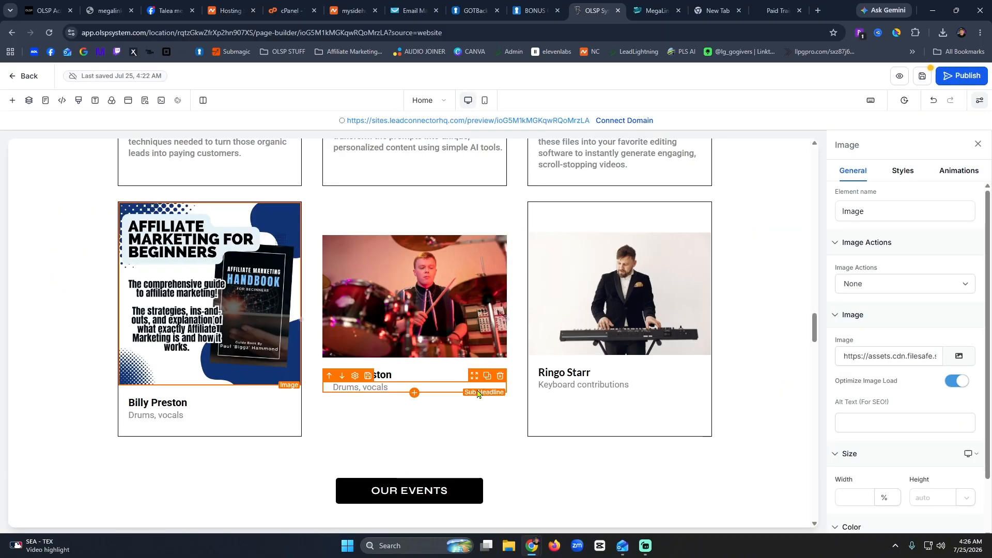
# Retitle the first card's heading to 'Bonus #4' with 'Affiliate Marketing Handbook' on a second line.
pyautogui.click(767, 12)
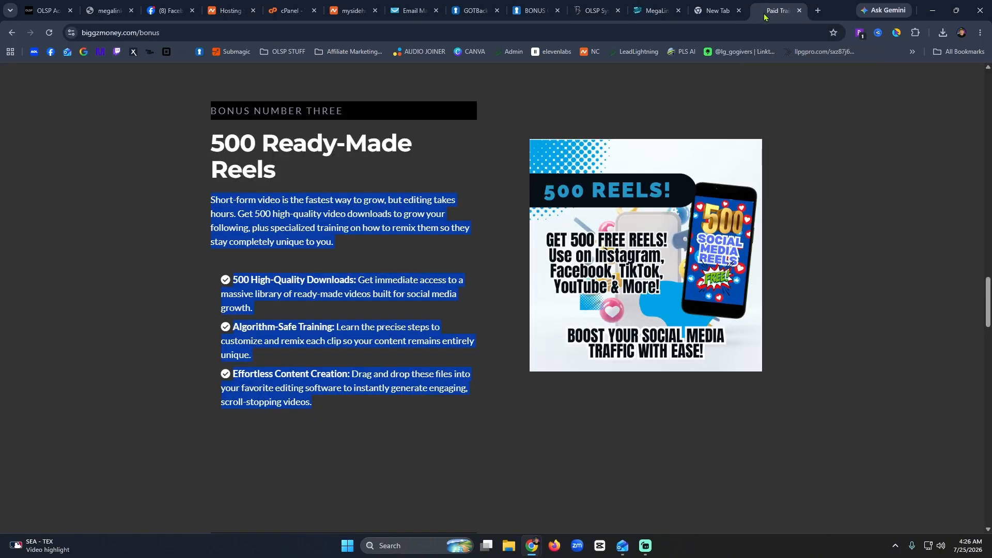
pyautogui.click(588, 11)
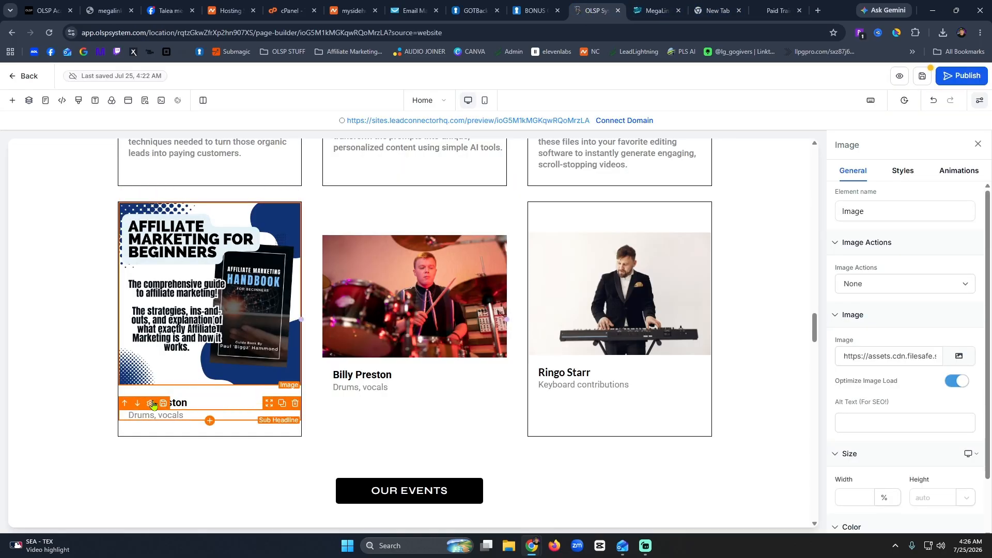
pyautogui.click(186, 402)
pyautogui.tripleClick(186, 401)
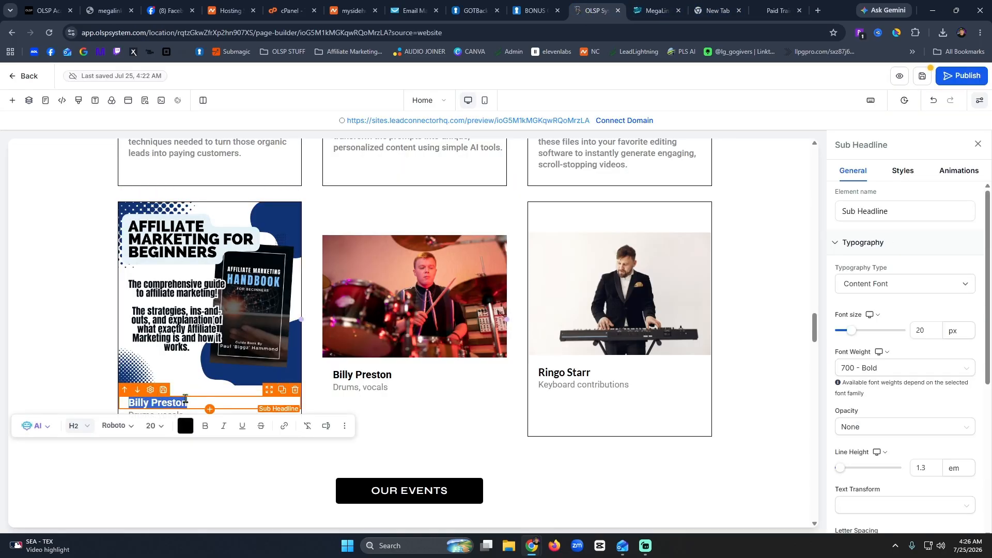
pyautogui.write('Bonus #4')
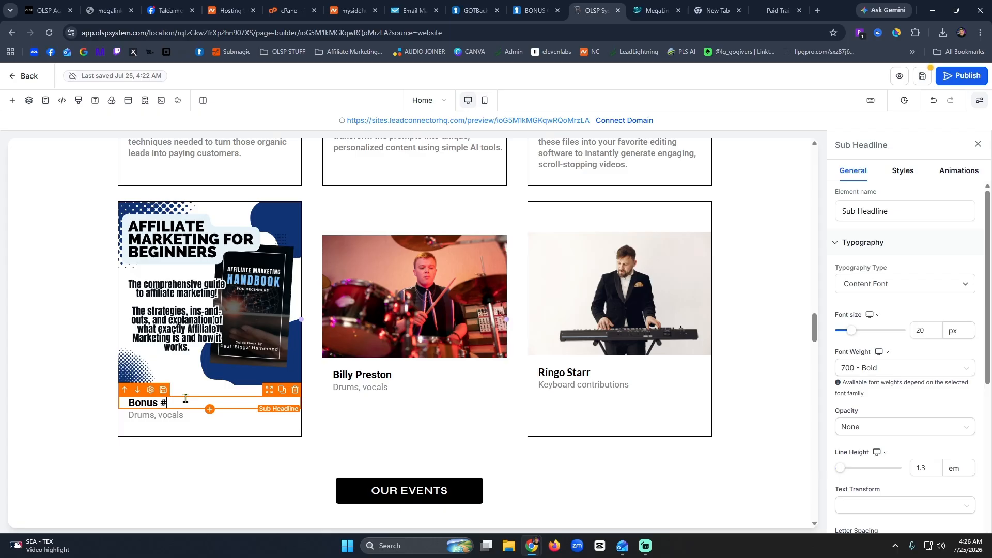
pyautogui.press('Return')
pyautogui.write('Affi')
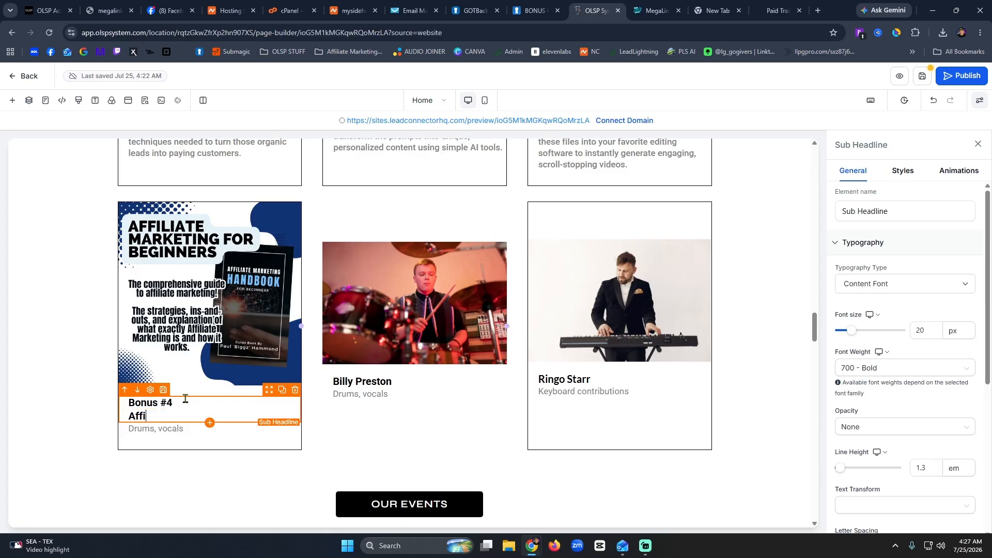
pyautogui.write('liate Marketing Handbook')
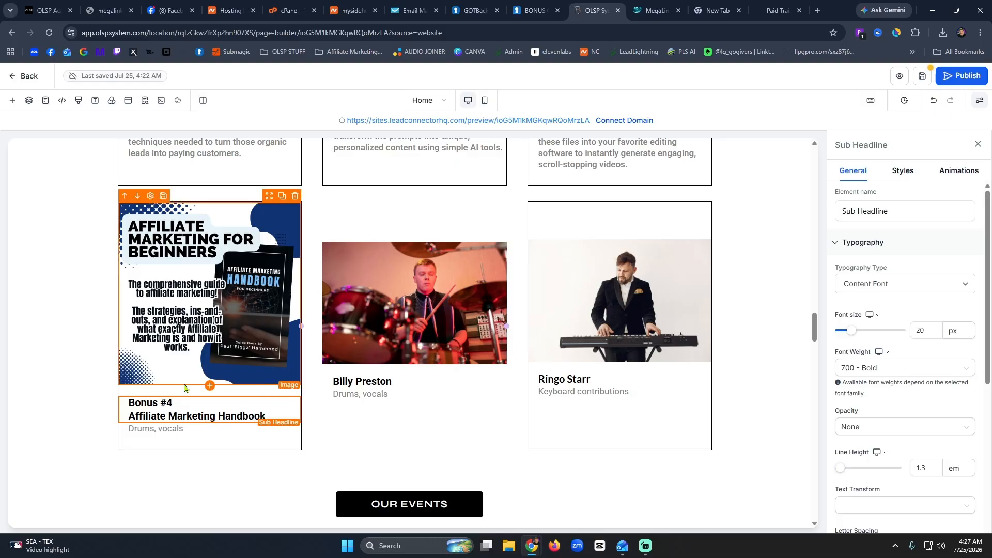
# Copy the Affiliate Marketing For Beginners description from the bonus page over the card's Drums, vocals line.
pyautogui.click(778, 11)
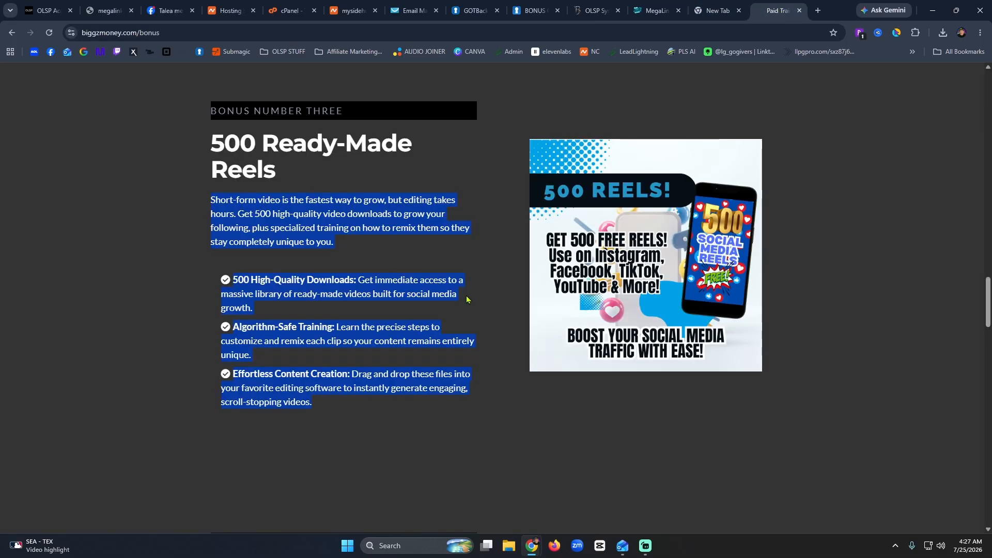
pyautogui.scroll(-10, 271, 361)
pyautogui.moveTo(271, 361); pyautogui.dragTo(188, 157)
pyautogui.hotkey('ctrl', 'c')
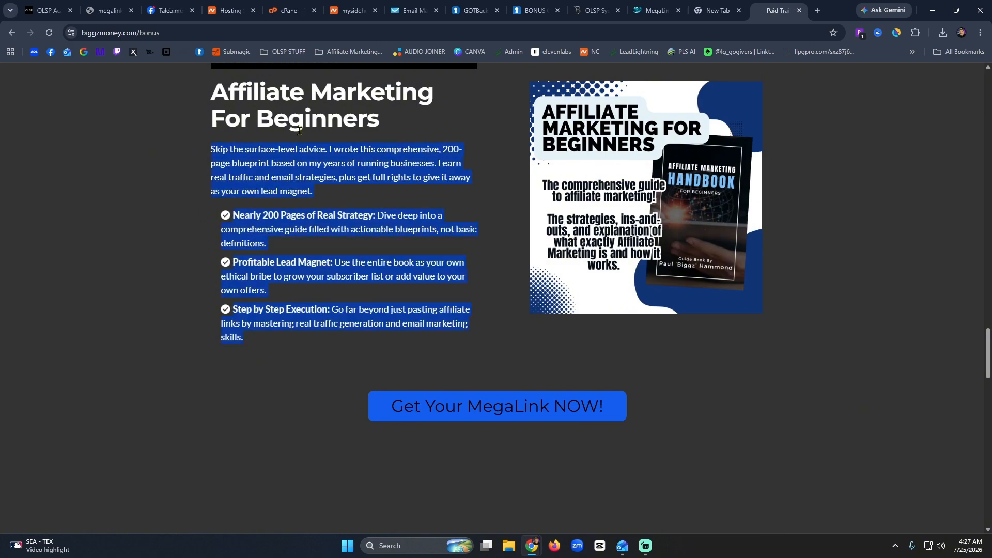
pyautogui.click(595, 11)
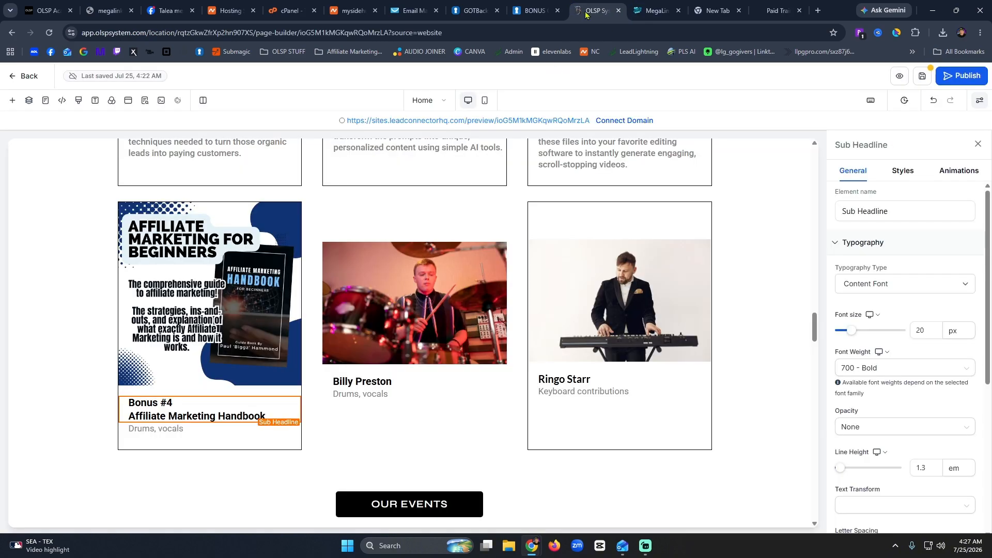
pyautogui.doubleClick(174, 431)
pyautogui.hotkey('ctrl', 'v')
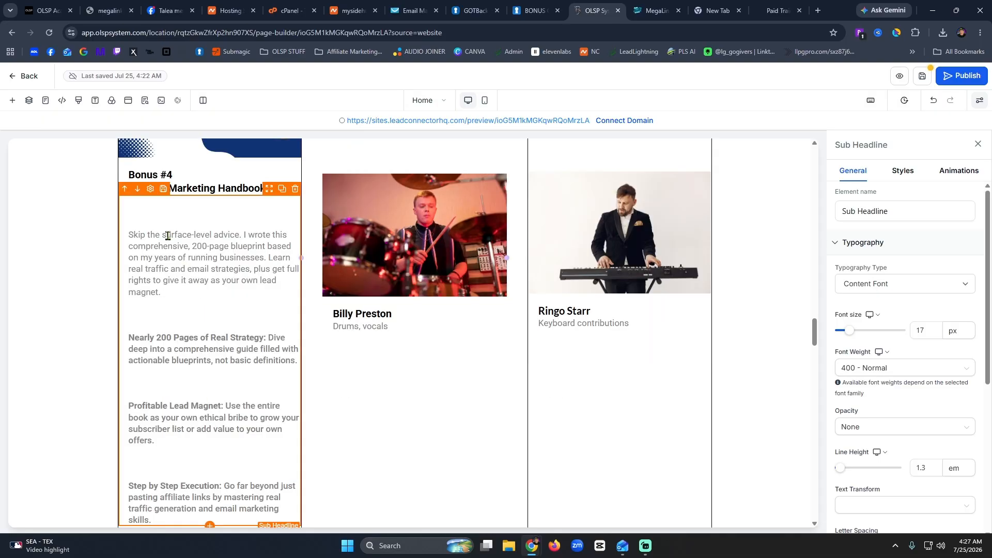
# Delete the blank lines above Nearly 200 Pages, Profitable Lead Magnet and the other bullets.
pyautogui.press('Down')
pyautogui.press('BackSpace')
pyautogui.press('BackSpace')
pyautogui.press('BackSpace')
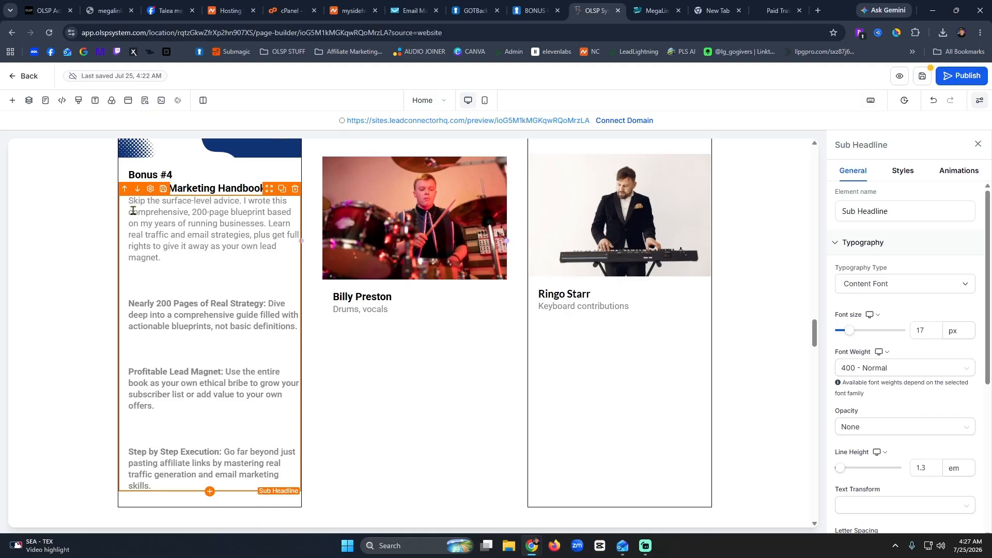
pyautogui.press('BackSpace')
pyautogui.press('BackSpace')
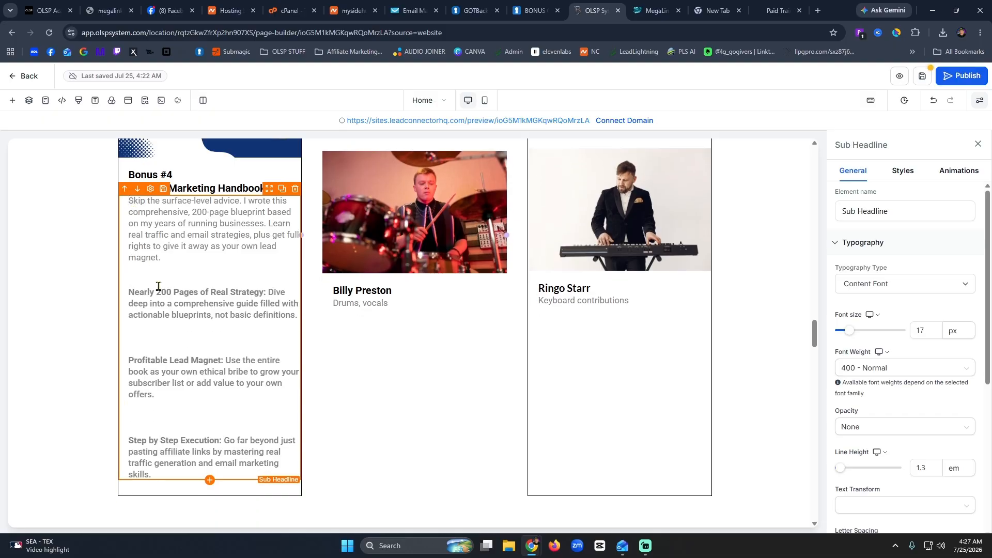
pyautogui.press('BackSpace')
pyautogui.press('BackSpace')
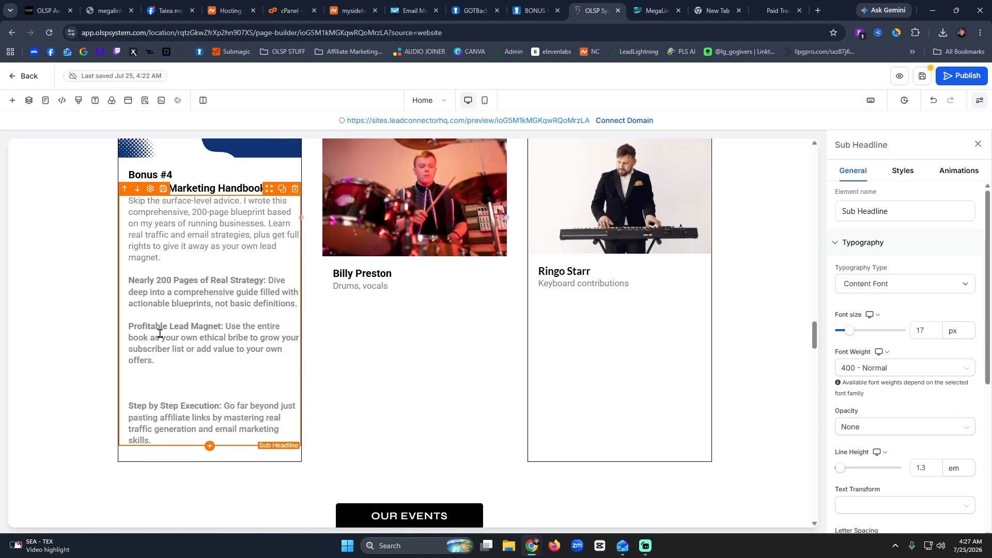
pyautogui.press('BackSpace')
pyautogui.press('BackSpace')
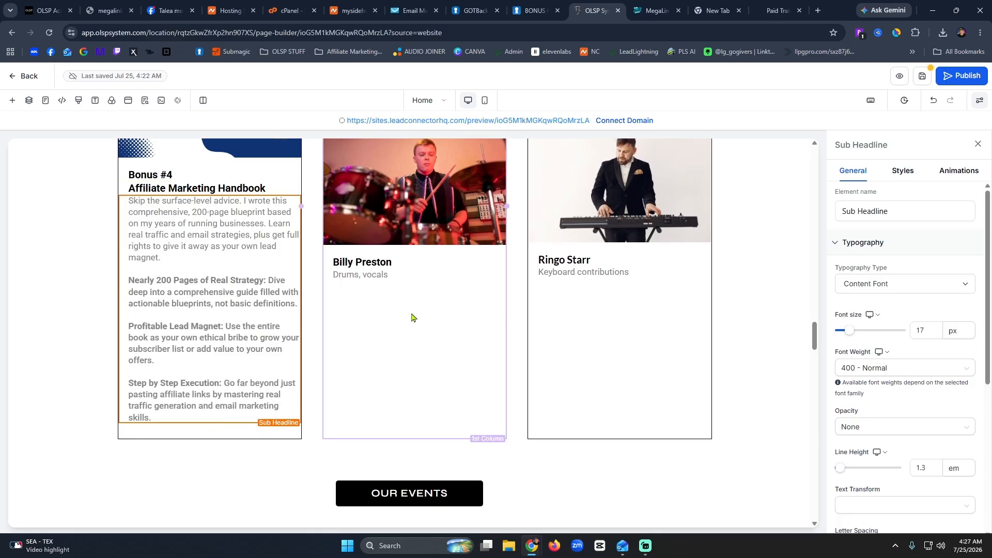
# Select the middle card's column and compare it with the Ringo Starr column.
pyautogui.scroll(5, 412, 316)
pyautogui.click(415, 450)
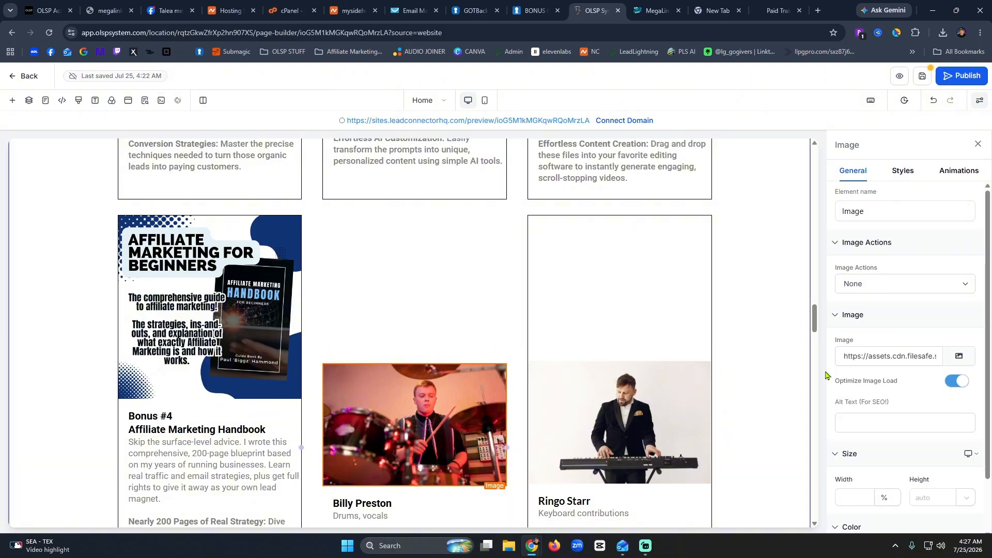
pyautogui.click(500, 301)
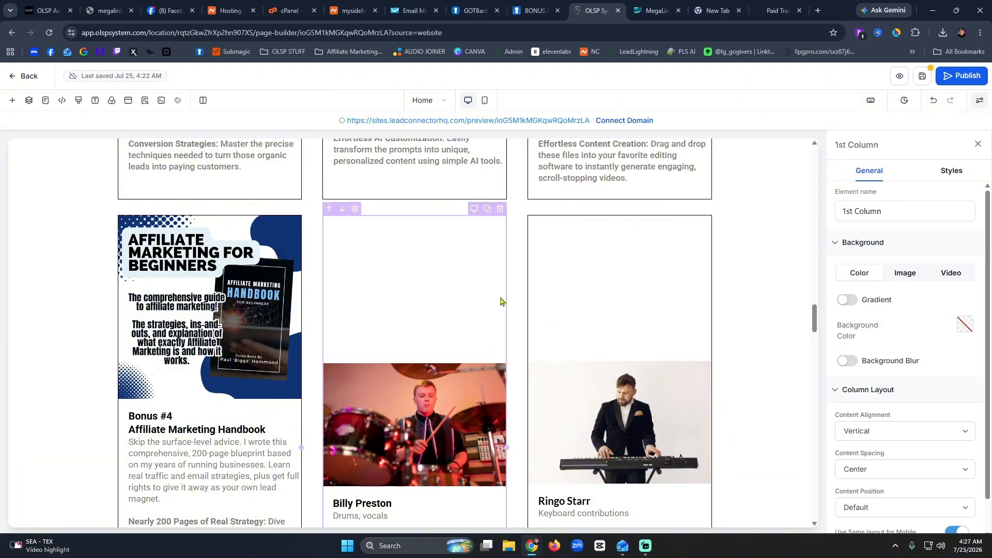
pyautogui.click(667, 265)
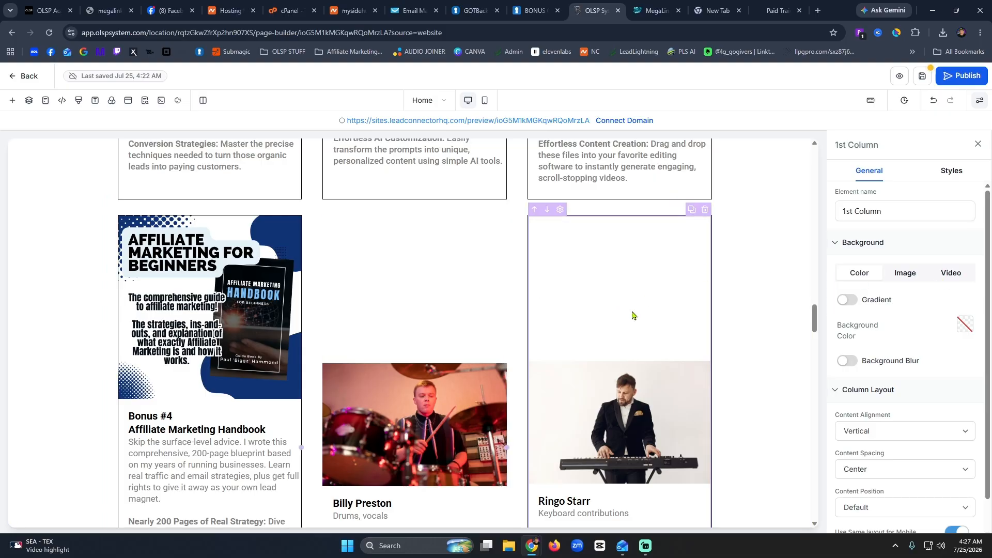
# Change the middle Billy Preston column's linked border width from 0 to 1 px.
pyautogui.click(951, 172)
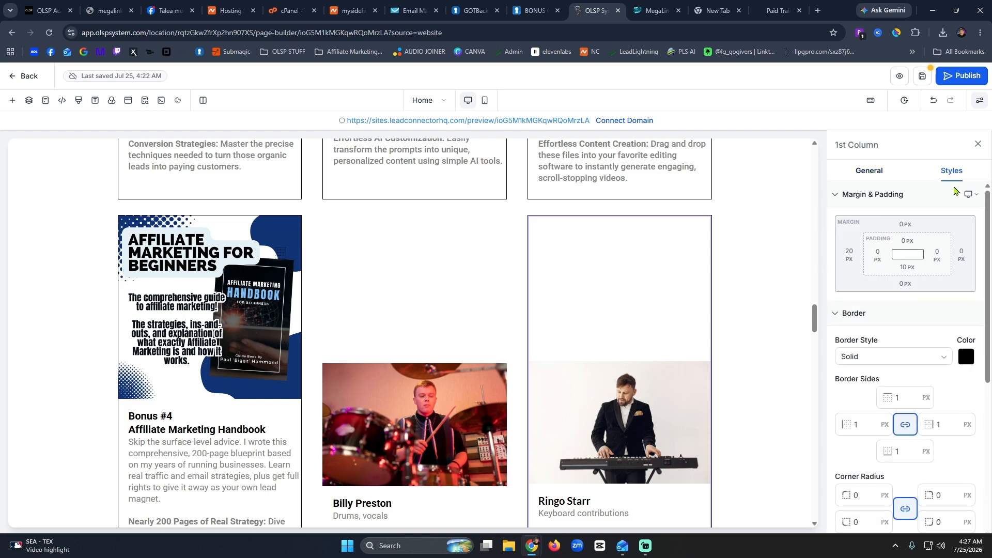
pyautogui.click(492, 270)
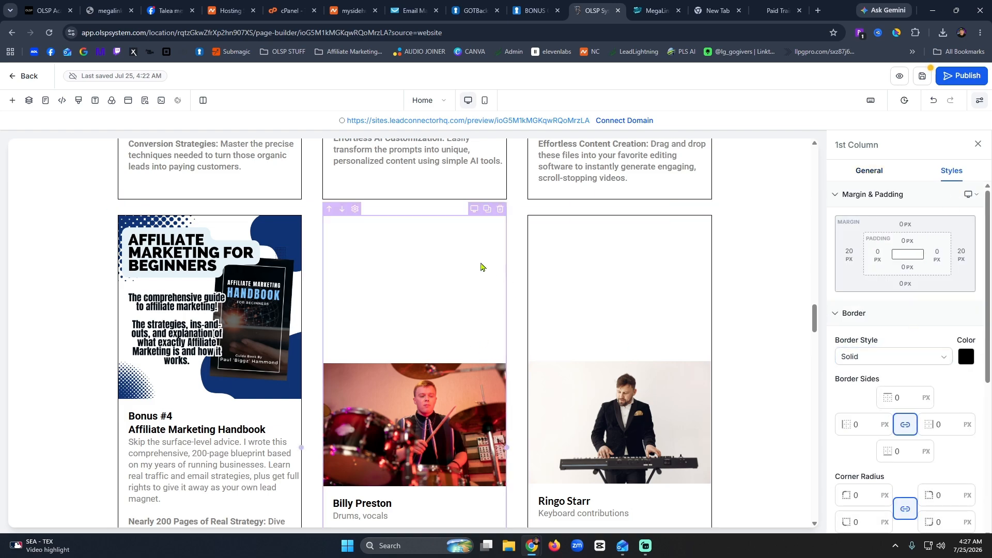
pyautogui.click(625, 281)
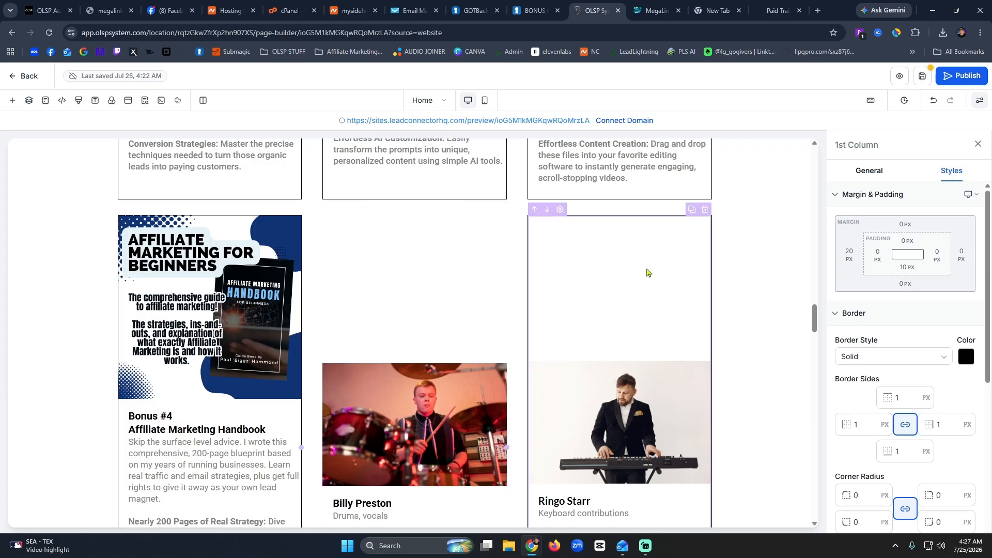
pyautogui.click(439, 297)
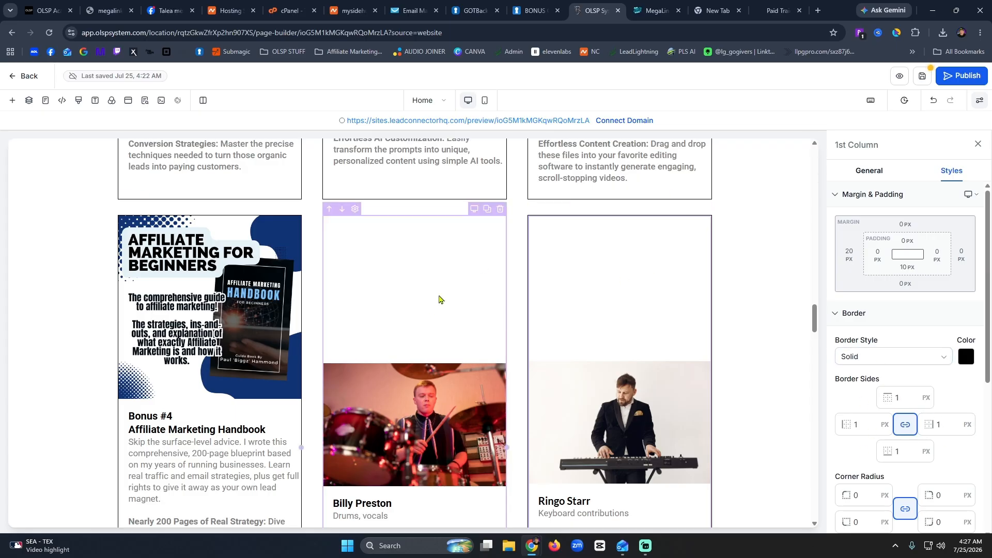
pyautogui.click(901, 399)
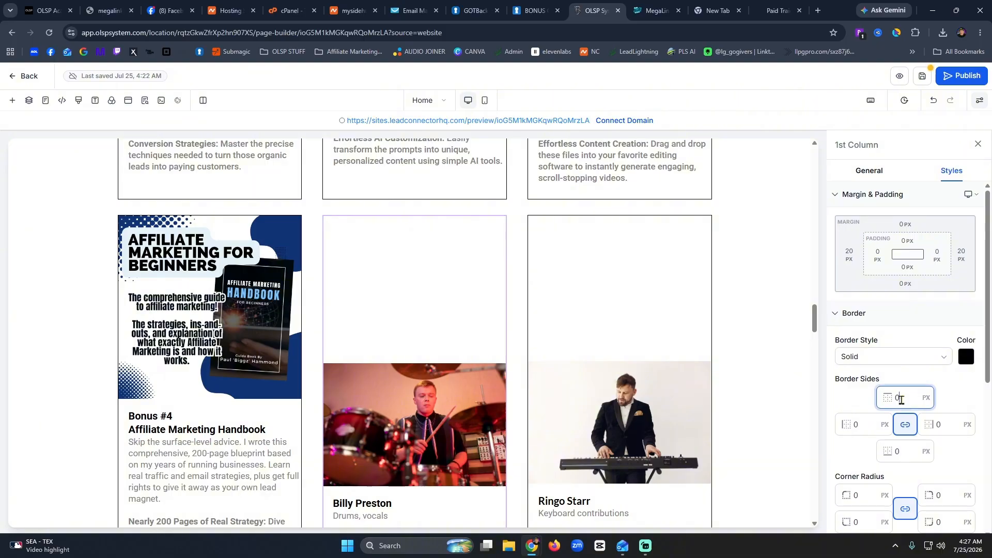
pyautogui.moveTo(901, 400); pyautogui.dragTo(889, 409)
pyautogui.write('1')
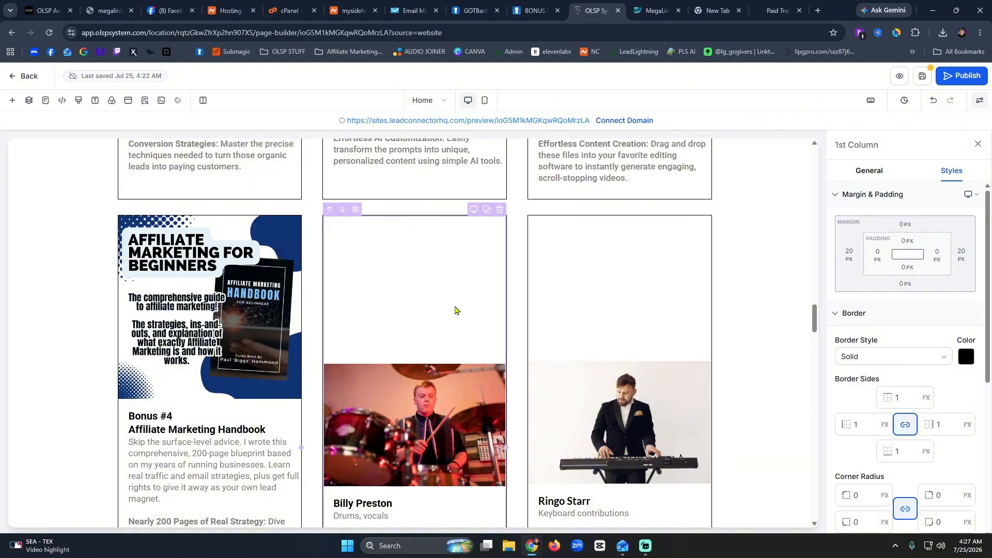
pyautogui.click(442, 433)
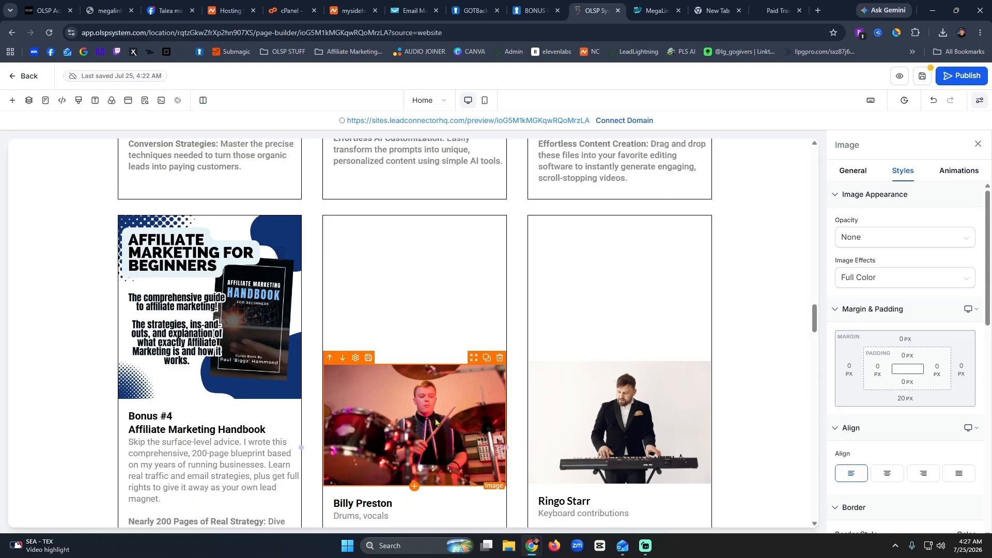
# Replace the middle card's drummer photo with the EXCLUSIVE RIGHTS TEMPLATE image.
pyautogui.click(853, 171)
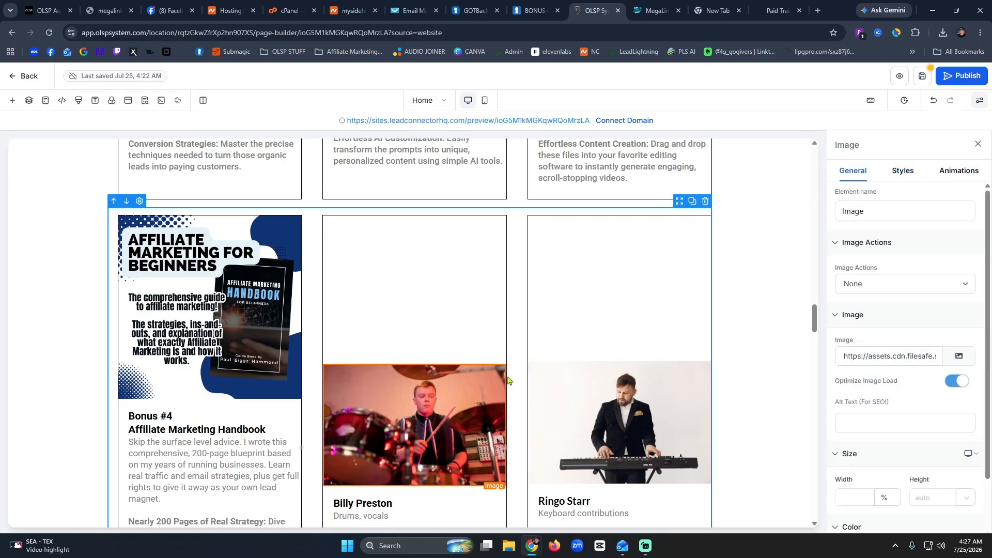
pyautogui.click(959, 356)
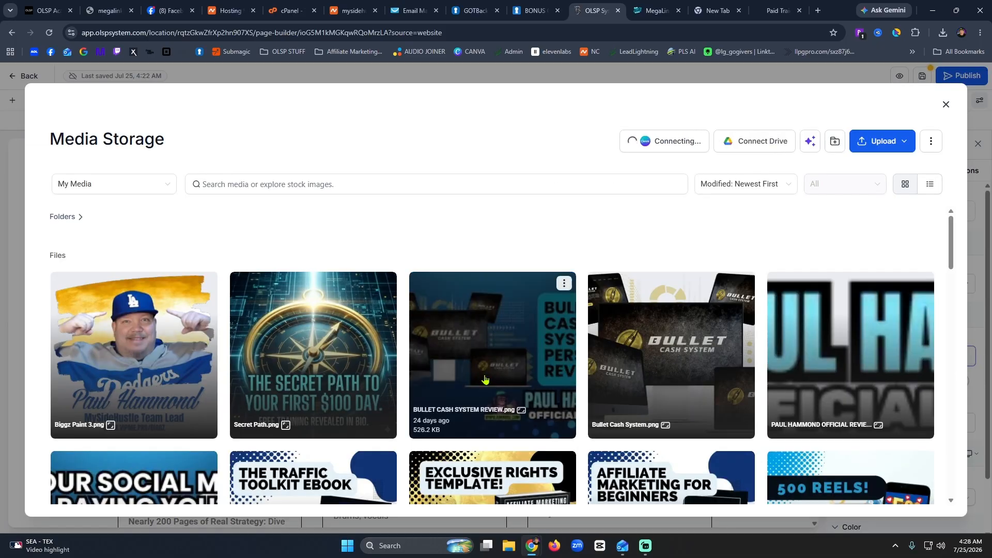
pyautogui.scroll(-5, 483, 377)
pyautogui.click(481, 309)
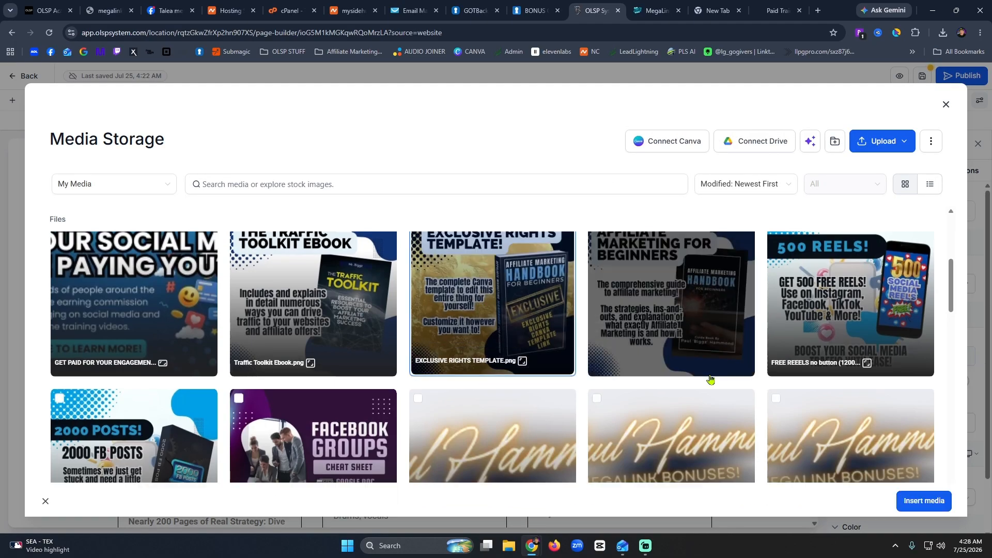
pyautogui.click(899, 496)
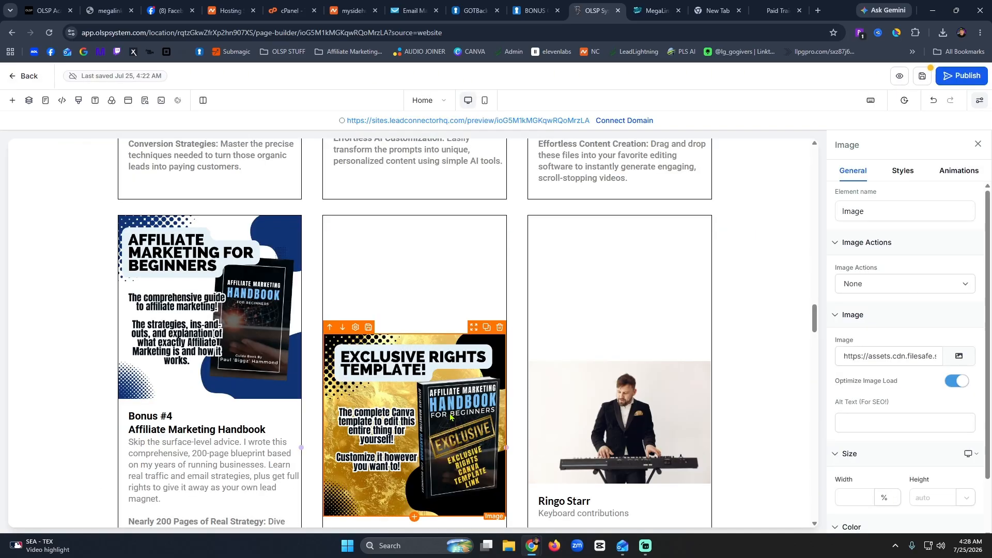
# Retitle the heading as three lines: 'Bonus #5', 'Affiliate Marketing Handbook', 'Exclusive Rights'.
pyautogui.scroll(-5, 451, 417)
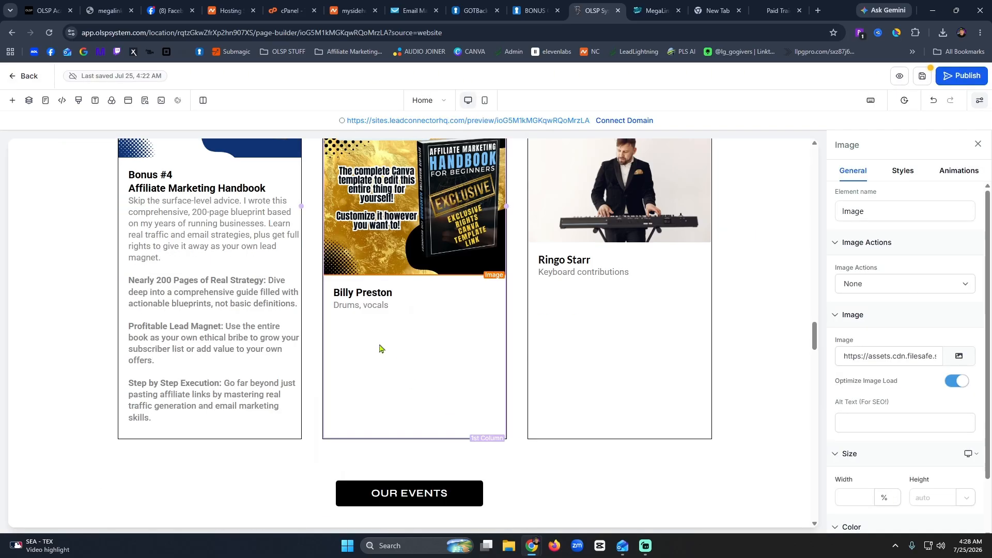
pyautogui.doubleClick(386, 290)
pyautogui.write('Bo')
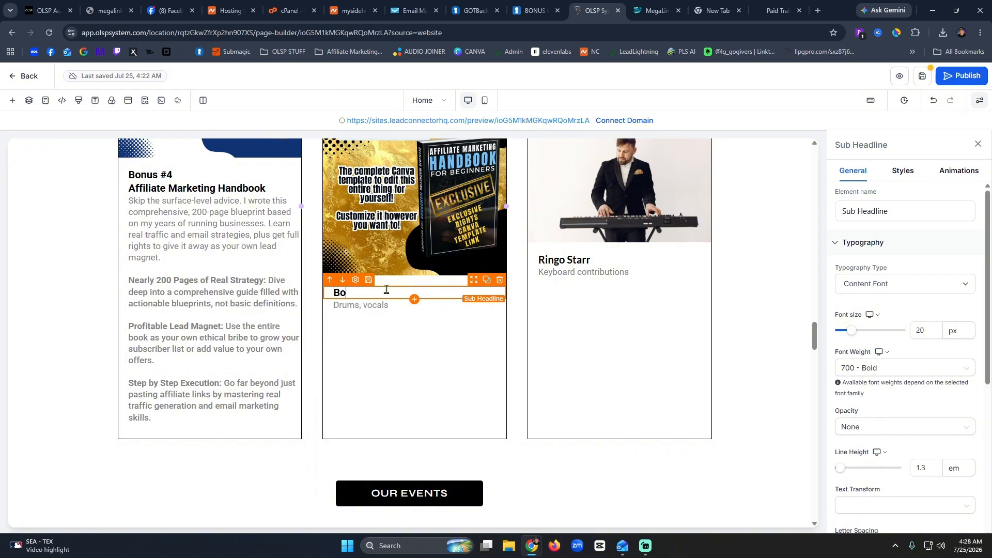
pyautogui.write('nus $#')
pyautogui.press('Return')
pyautogui.write('A')
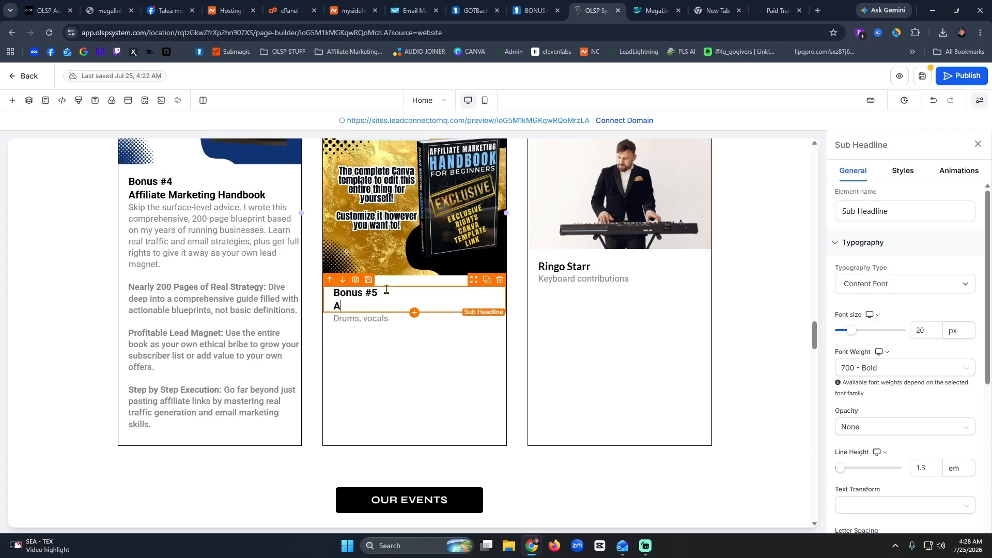
pyautogui.write('ffiliate Marketing')
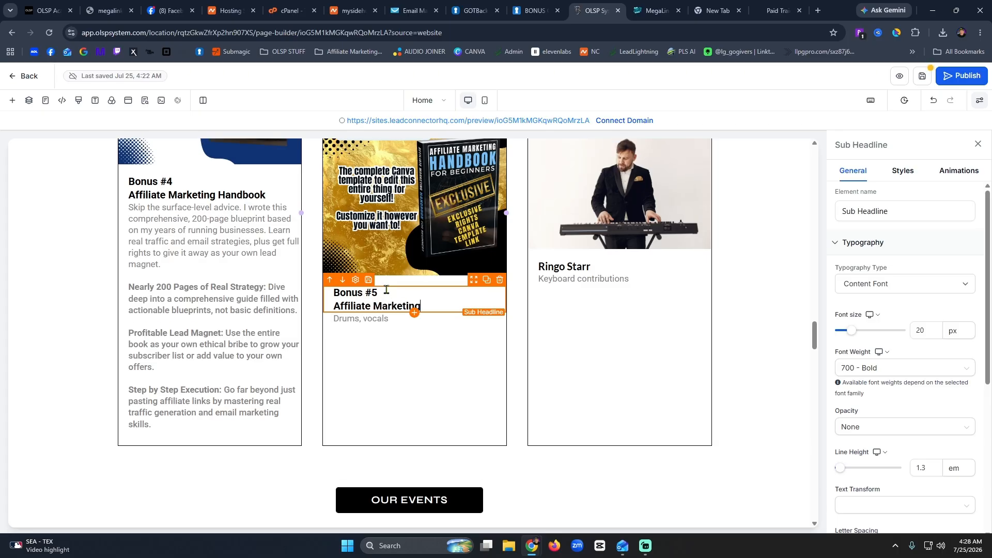
pyautogui.write(' Handbook')
pyautogui.press('Return')
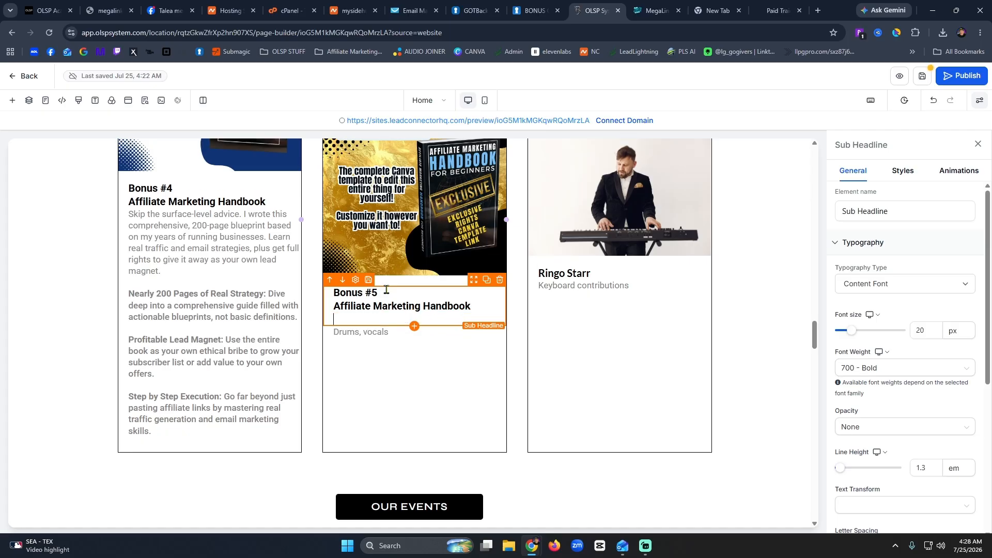
pyautogui.write('Exclusive Rights')
# Copy the Bonus Number Five description and bullets from the bonus page over 'Drums, vocals'.
pyautogui.click(778, 10)
pyautogui.scroll(-9, 456, 355)
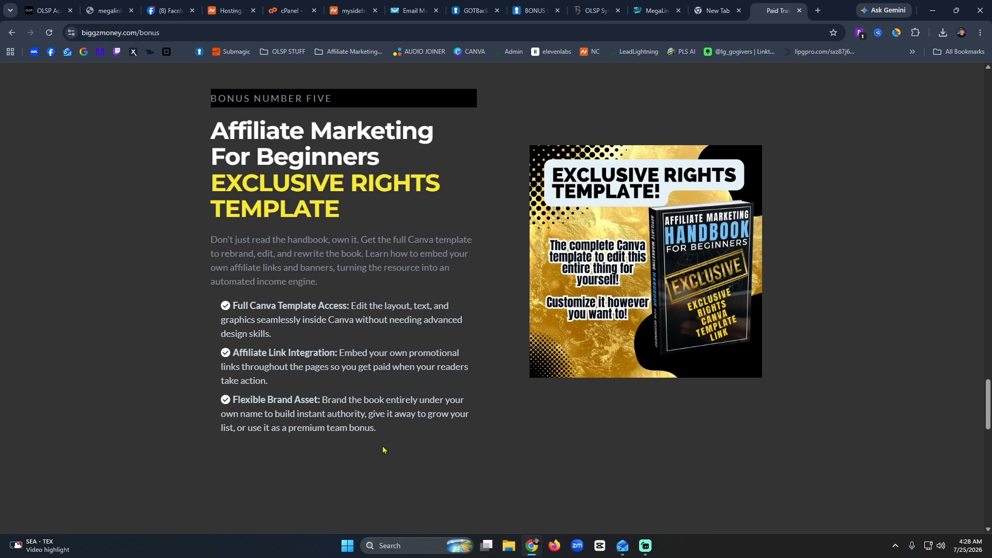
pyautogui.moveTo(380, 429); pyautogui.dragTo(212, 236)
pyautogui.hotkey('ctrl', 'c')
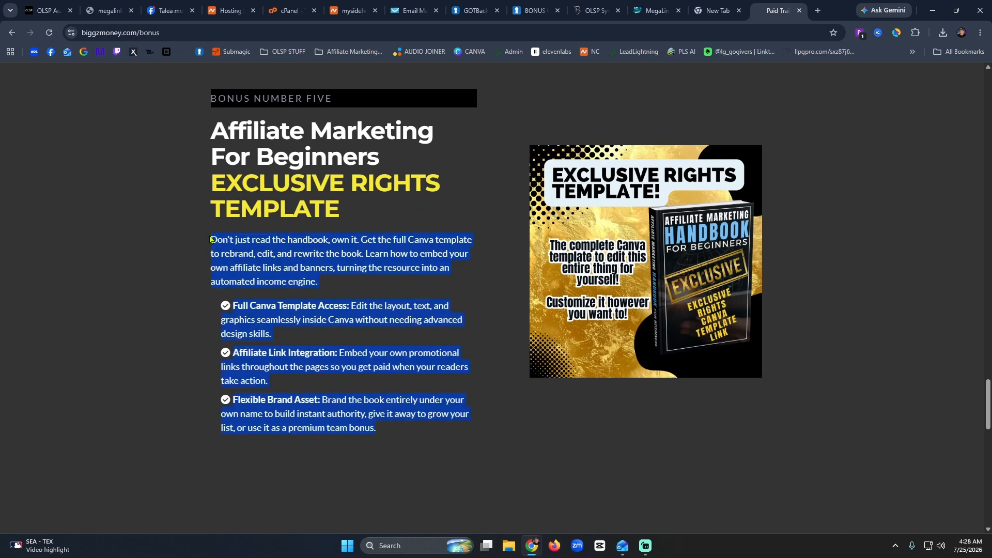
pyautogui.click(595, 11)
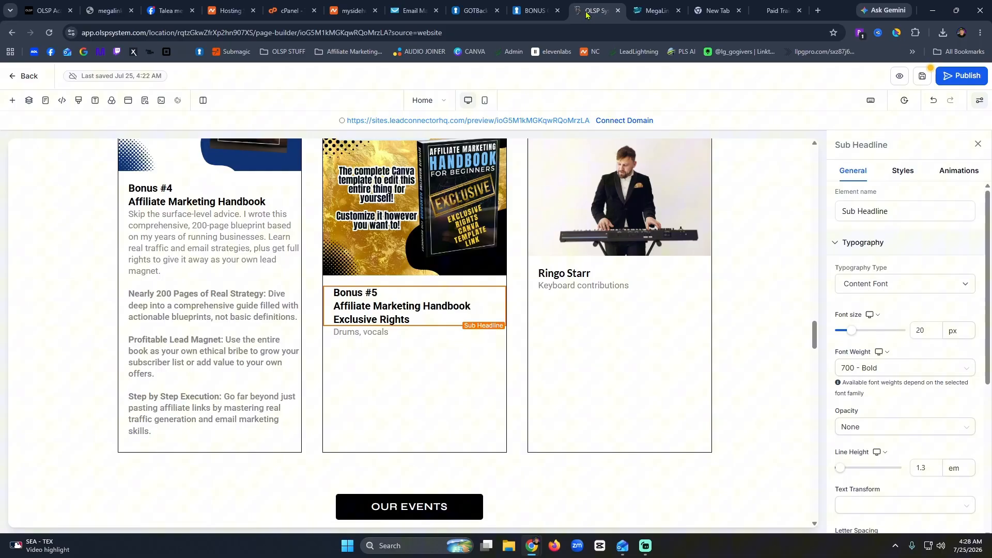
pyautogui.click(384, 333)
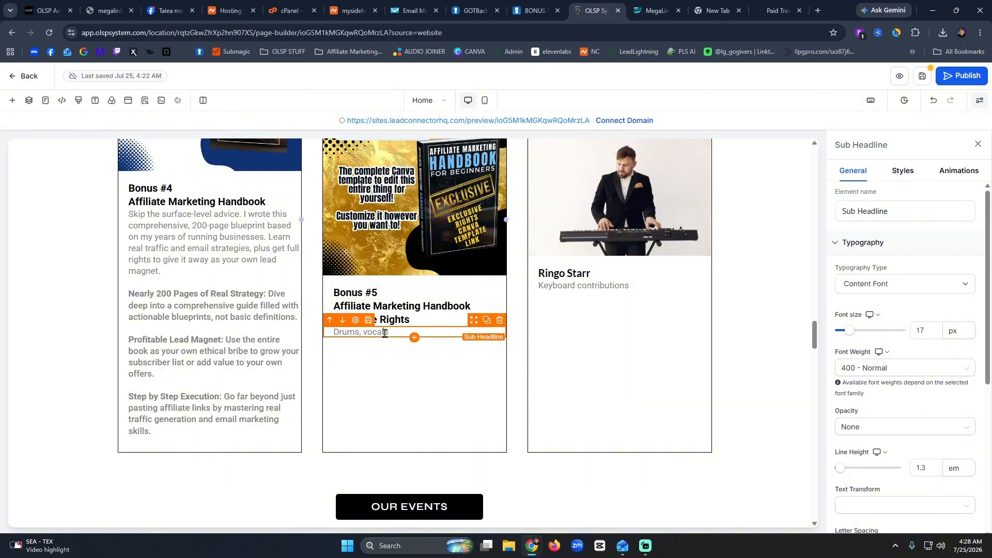
pyautogui.hotkey('ctrl', 'a')
pyautogui.hotkey('ctrl', 'v')
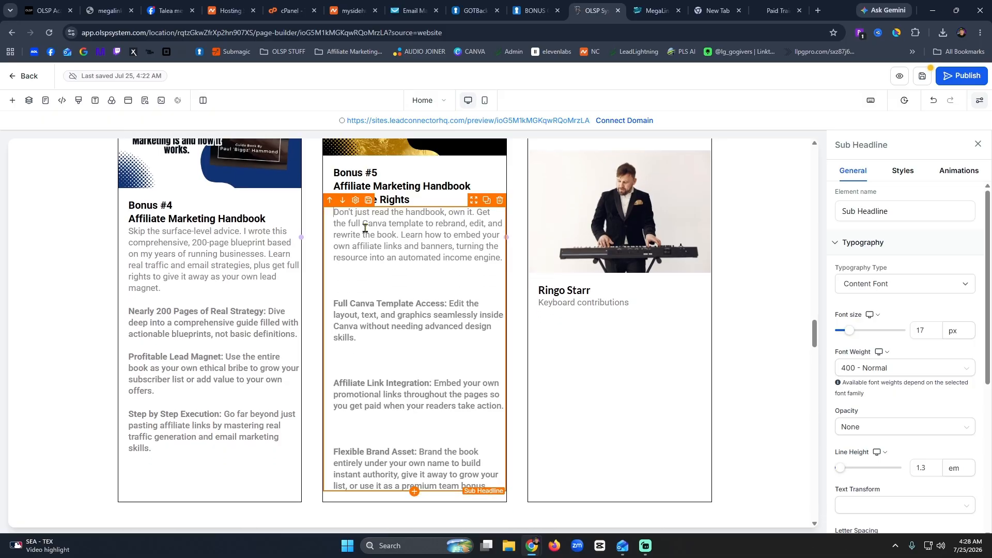
# Remove the blank lines above Full Canva Template Access and Affiliate Link Integration.
pyautogui.click(390, 285)
pyautogui.press('BackSpace')
pyautogui.press('BackSpace')
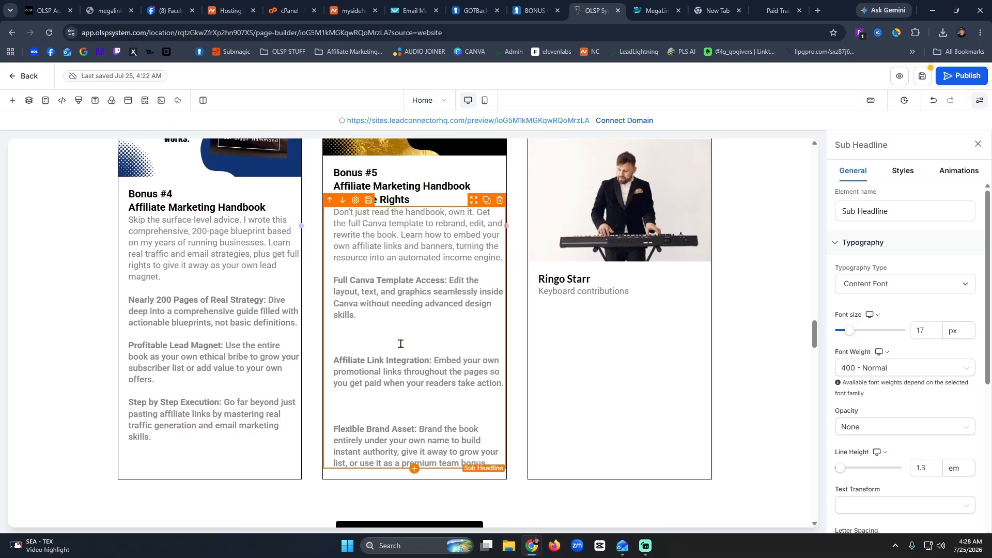
pyautogui.click(401, 347)
pyautogui.press('BackSpace')
pyautogui.press('BackSpace')
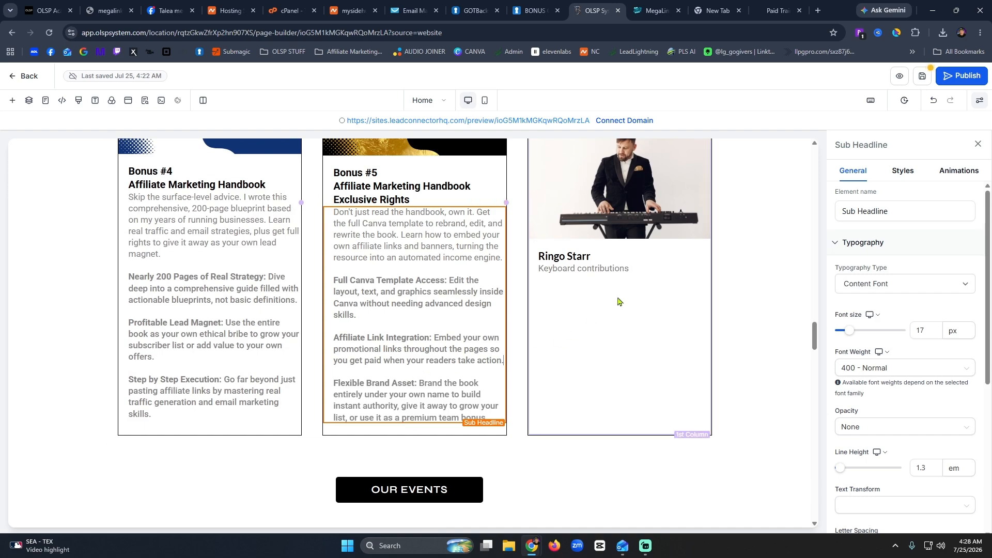
# Replace the Ringo Starr keyboard image with Traffic Toolkit Ebook.png.
pyautogui.click(651, 203)
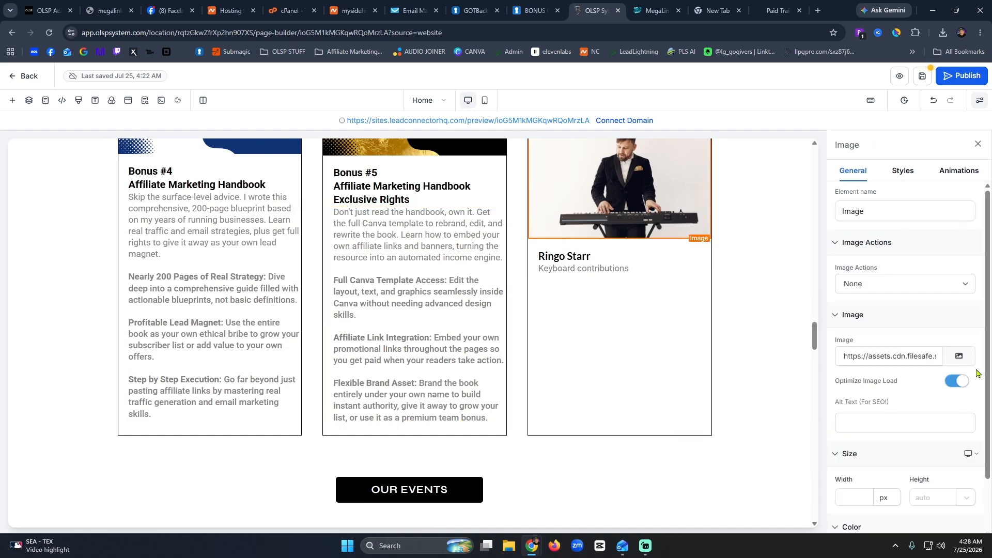
pyautogui.click(959, 357)
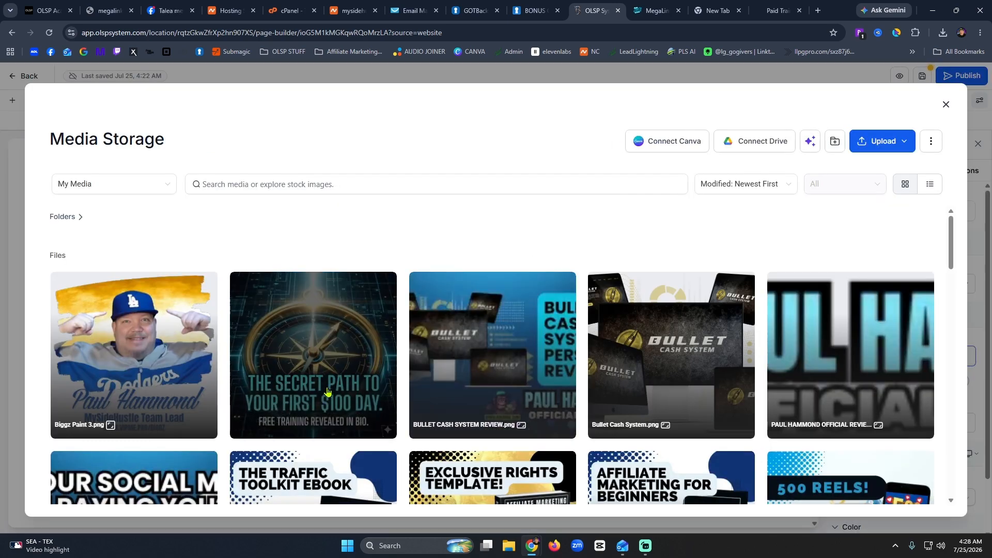
pyautogui.scroll(-5, 324, 394)
pyautogui.click(317, 300)
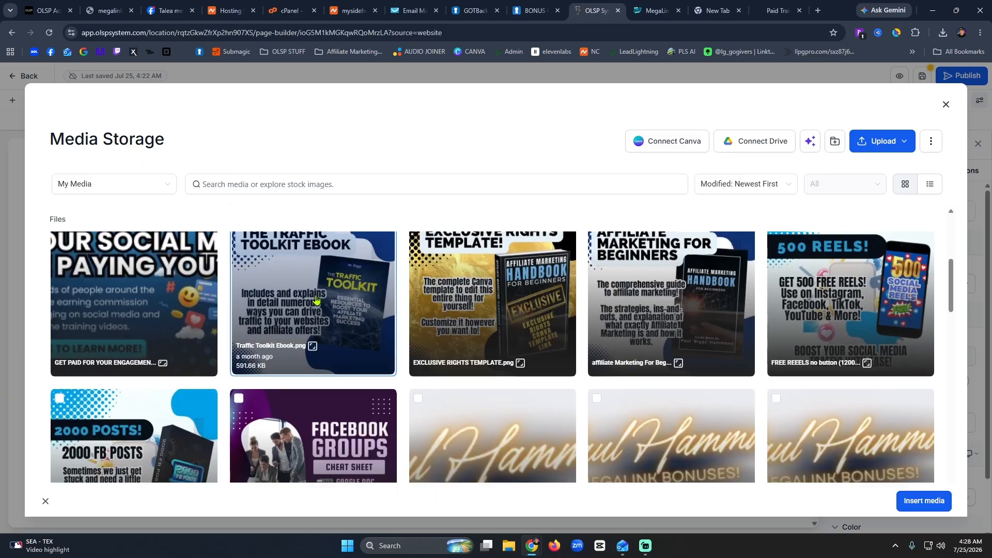
pyautogui.click(904, 509)
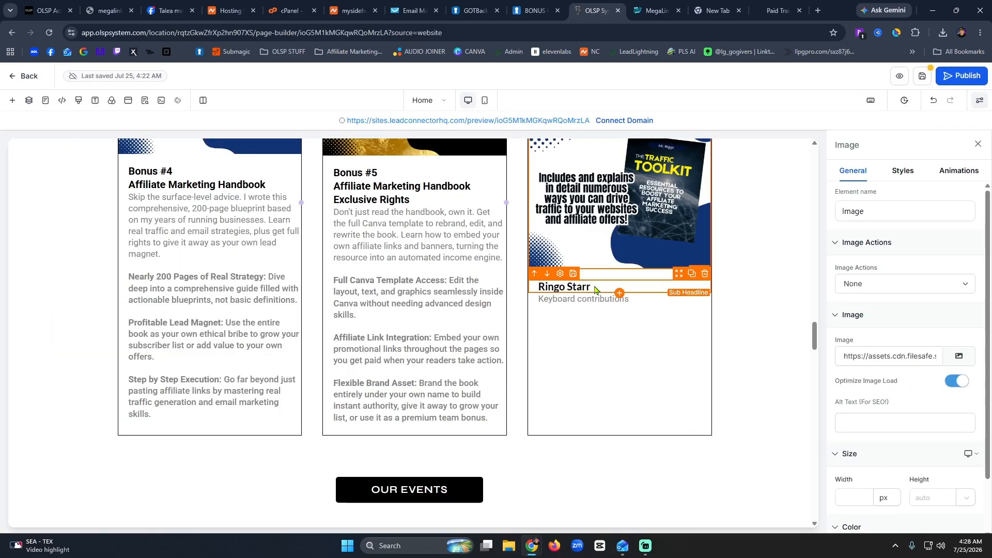
# Retitle the right card's heading to 'Bonus #6' with 'The Traffic Toolkit' on a second line.
pyautogui.click(568, 286)
pyautogui.tripleClick(593, 286)
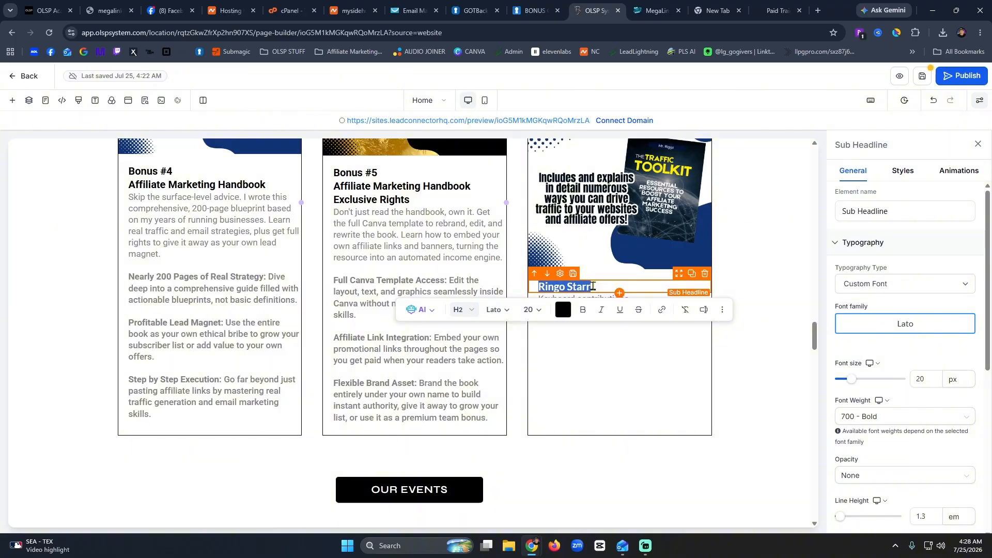
pyautogui.write('Bonu')
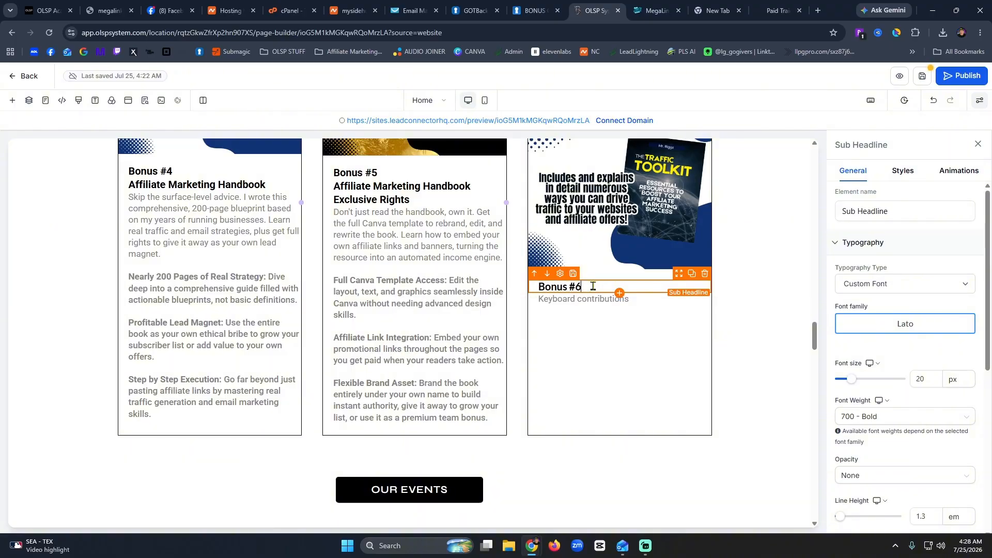
pyautogui.write('s #6')
pyautogui.press('Return')
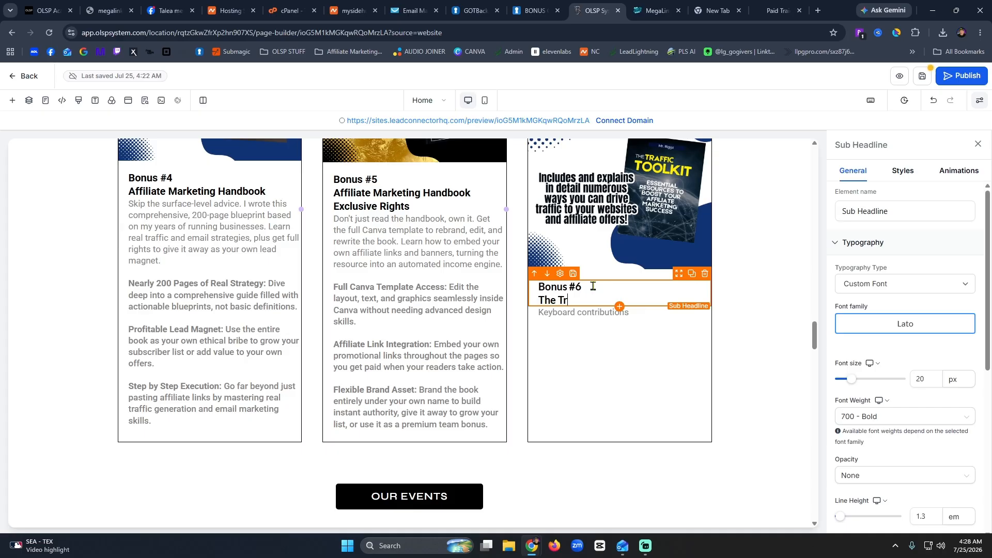
pyautogui.write('The Traffic Toolkit Ebook')
# Copy the Bonus Number Six description and feature list over the Bonus #6 card's placeholder text.
pyautogui.click(770, 11)
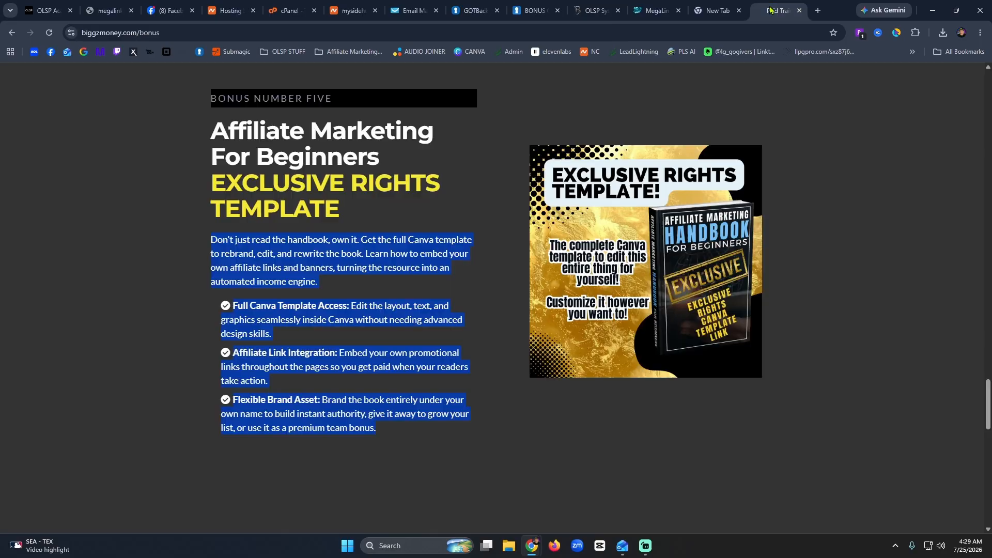
pyautogui.scroll(-9, 457, 396)
pyautogui.moveTo(351, 340); pyautogui.dragTo(208, 175)
pyautogui.hotkey('ctrl', 'c')
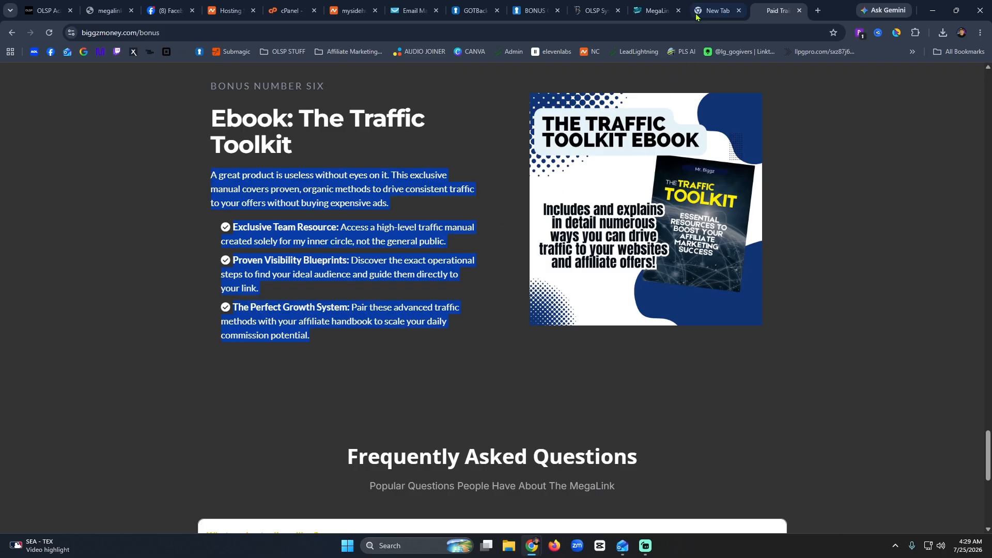
pyautogui.click(708, 5)
pyautogui.hotkey('ctrl', 'shift', 'Tab')
pyautogui.hotkey('ctrl', 'shift', 'Tab')
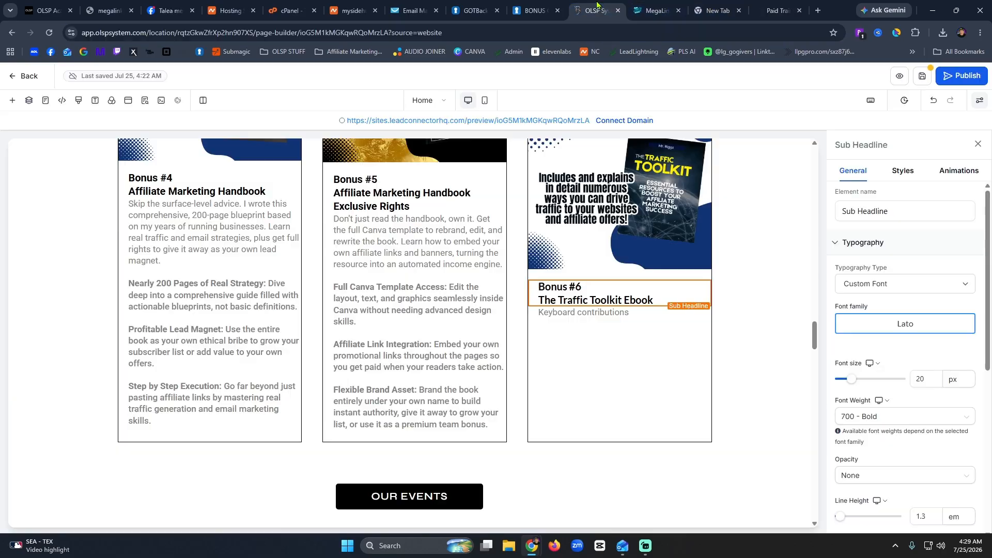
pyautogui.click(580, 312)
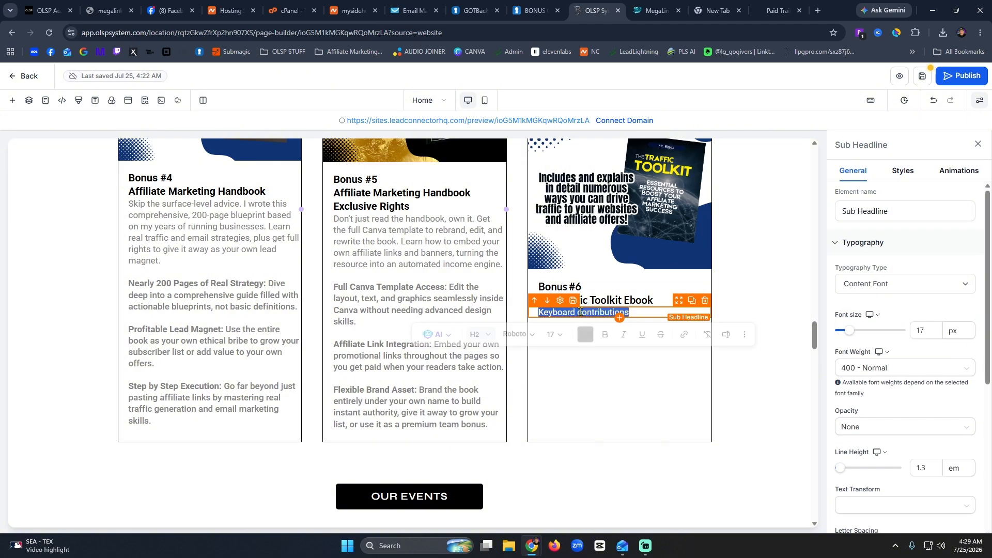
pyautogui.hotkey('ctrl', 'v')
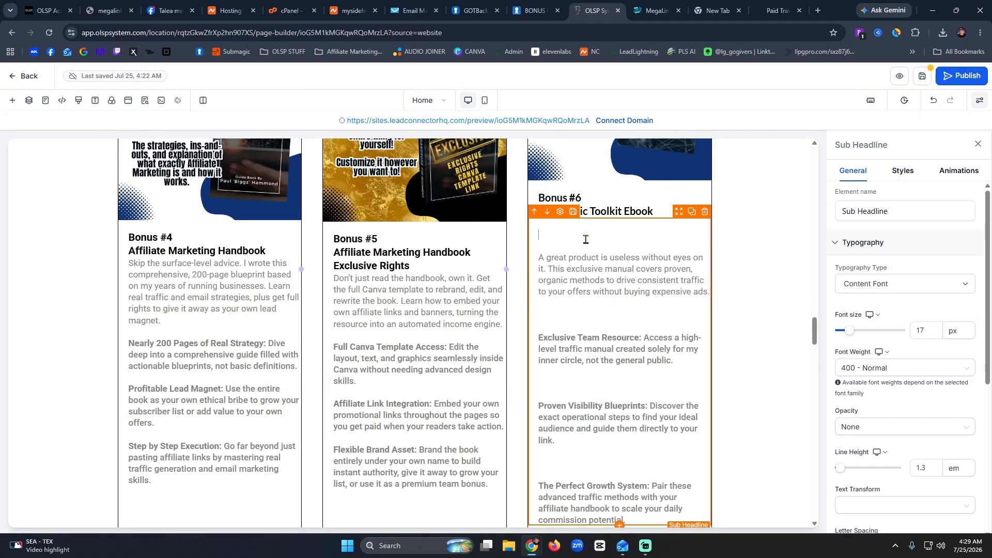
# Delete the blank lines above the description, Exclusive Team Resource and Proven Visibility Blueprints.
pyautogui.press('BackSpace')
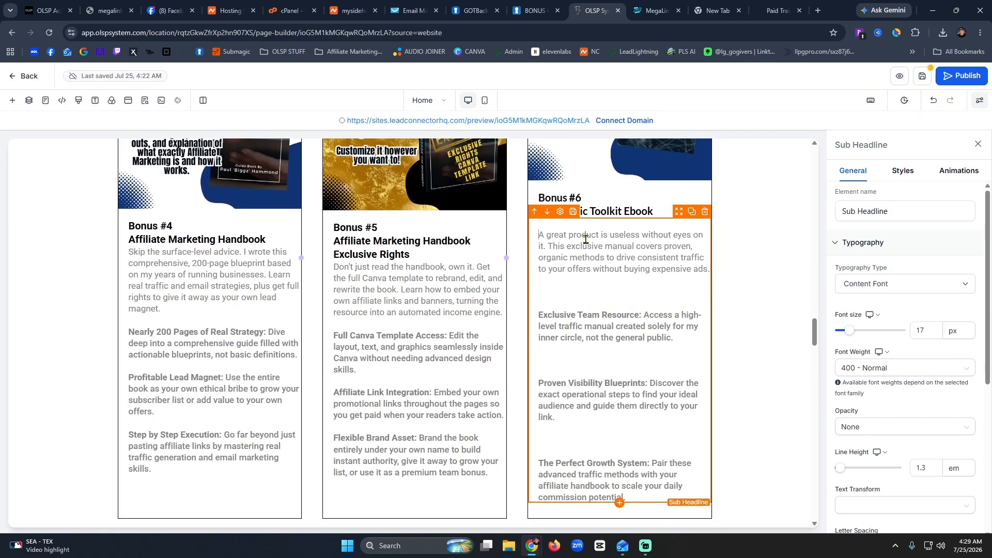
pyautogui.press('BackSpace')
pyautogui.press('BackSpace')
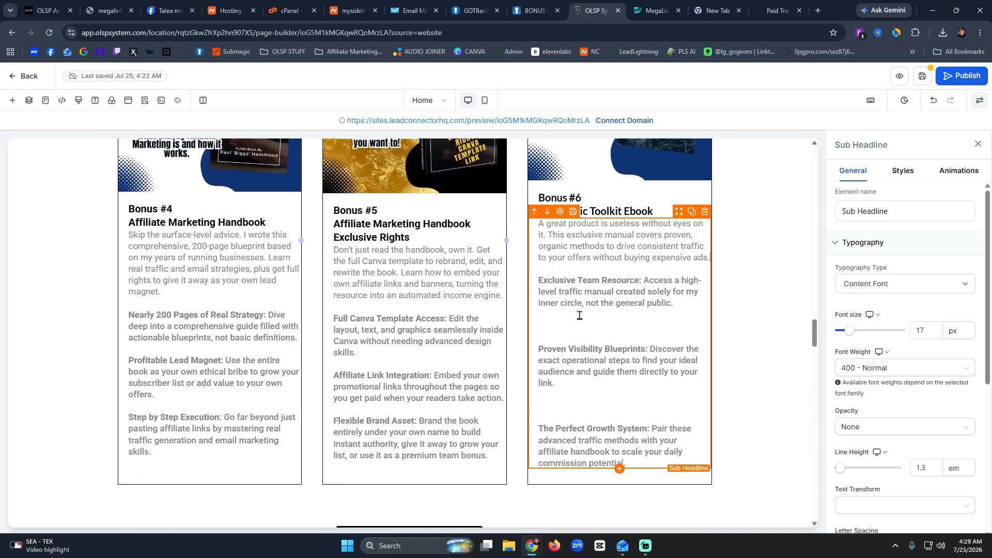
pyautogui.click(578, 325)
pyautogui.press('BackSpace')
pyautogui.click(571, 383)
pyautogui.press('BackSpace')
pyautogui.press('BackSpace')
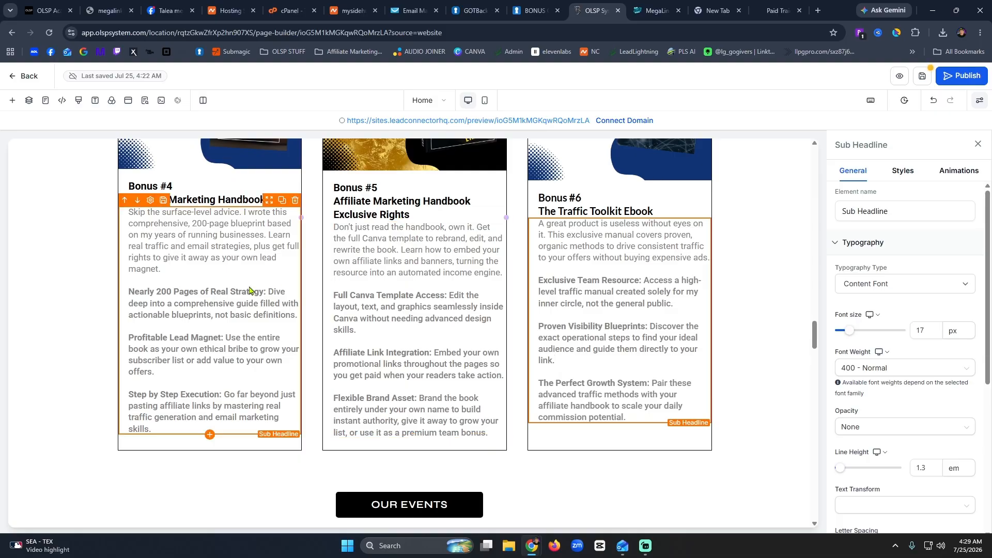
# Delete the OUR EVENTS button beneath the bonus cards, leaving its column empty.
pyautogui.scroll(8, 213, 280)
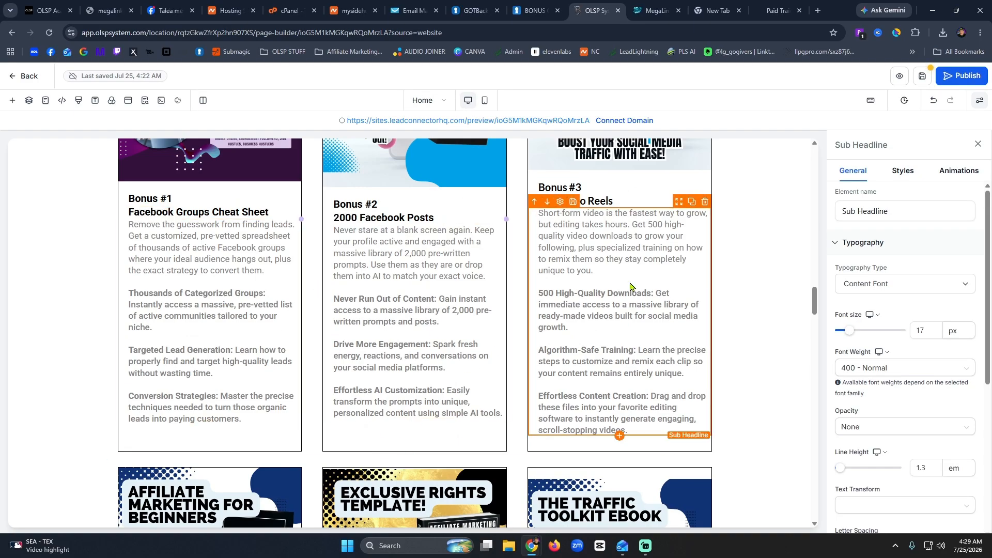
pyautogui.scroll(-9, 631, 287)
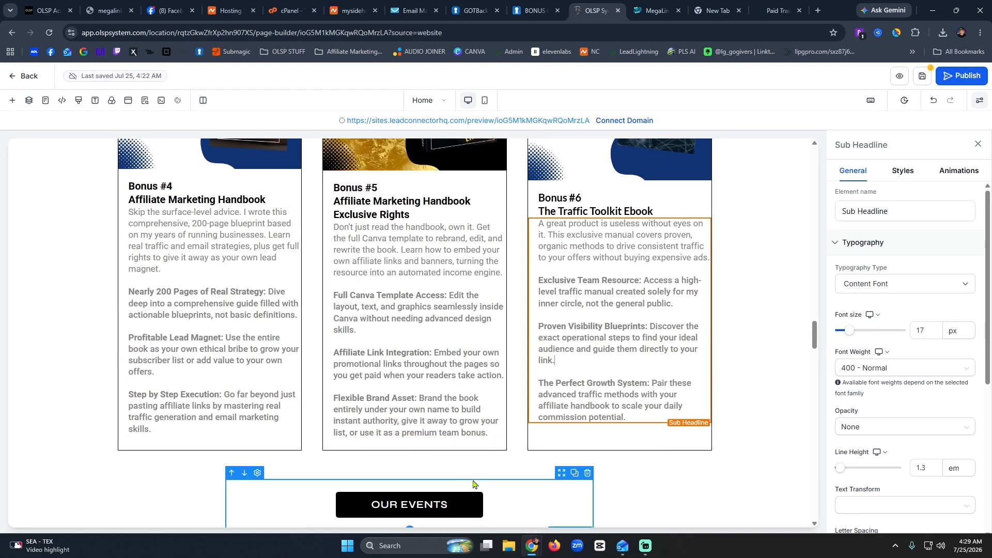
pyautogui.click(475, 494)
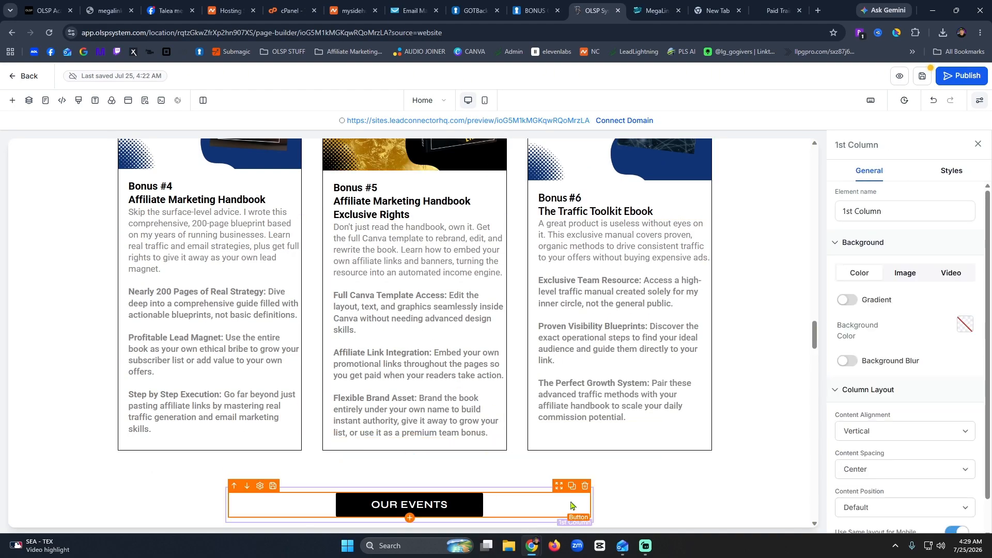
pyautogui.click(585, 489)
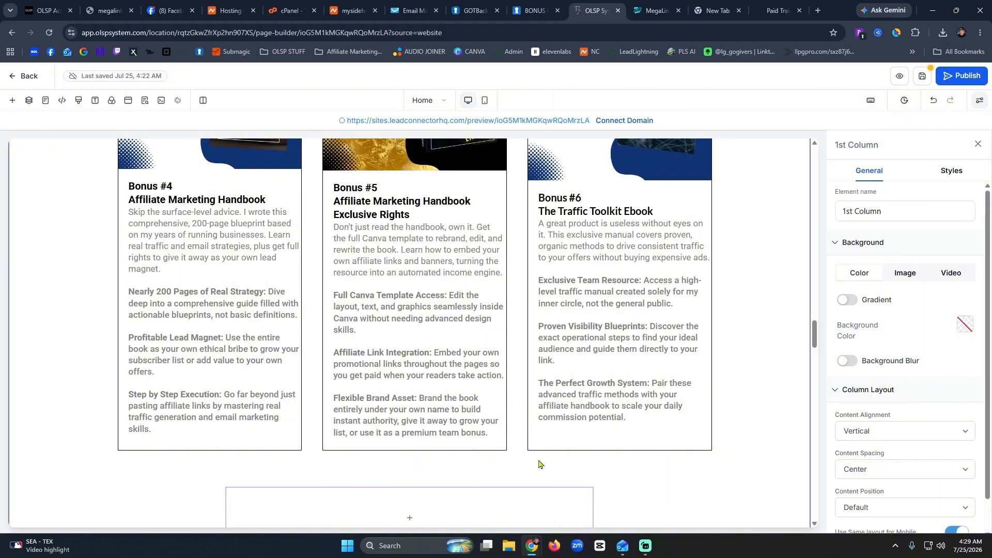
pyautogui.scroll(-5, 538, 463)
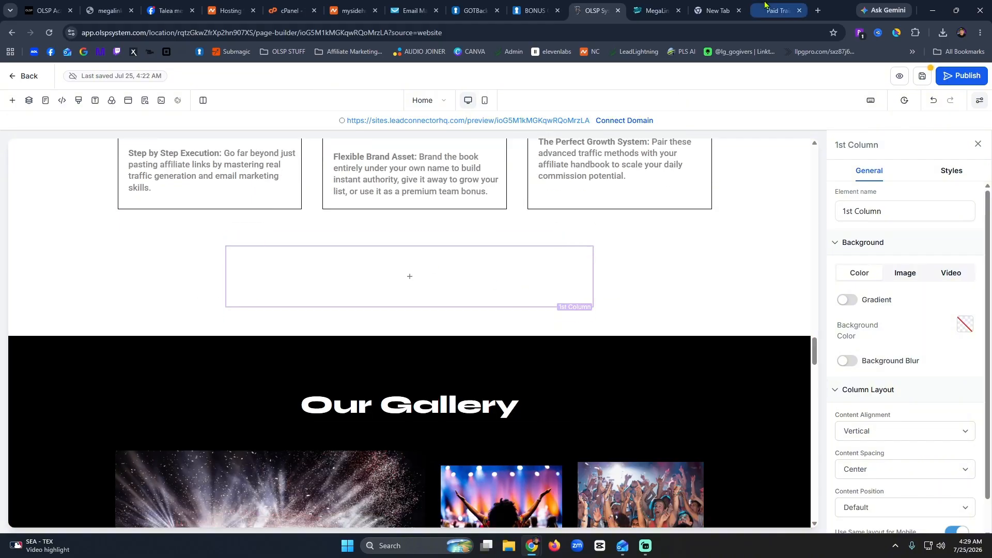
# Review the bonus page's FAQ and Get Your MegaLink NOW! button, then go to the MegaLink page.
pyautogui.click(778, 10)
pyautogui.scroll(-5, 535, 314)
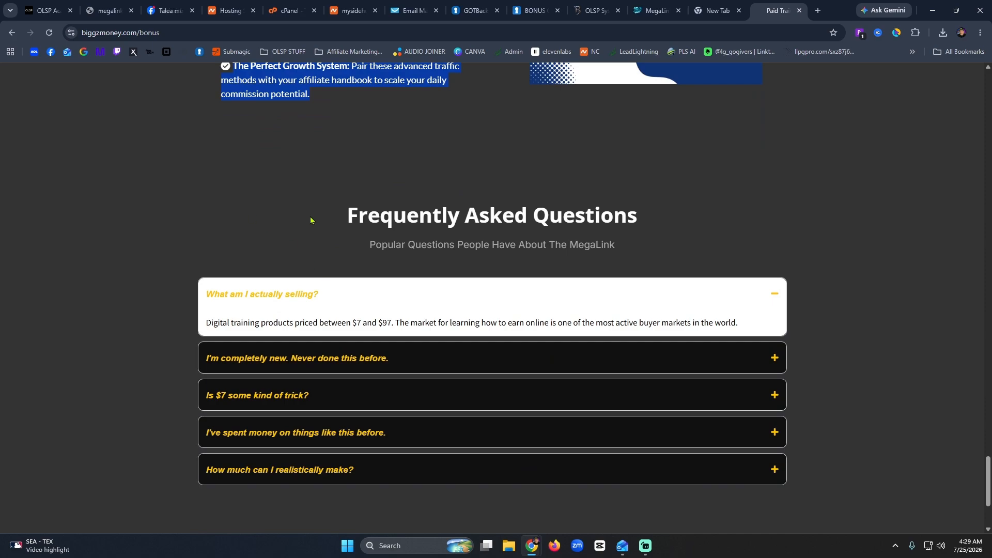
pyautogui.scroll(-3, 311, 221)
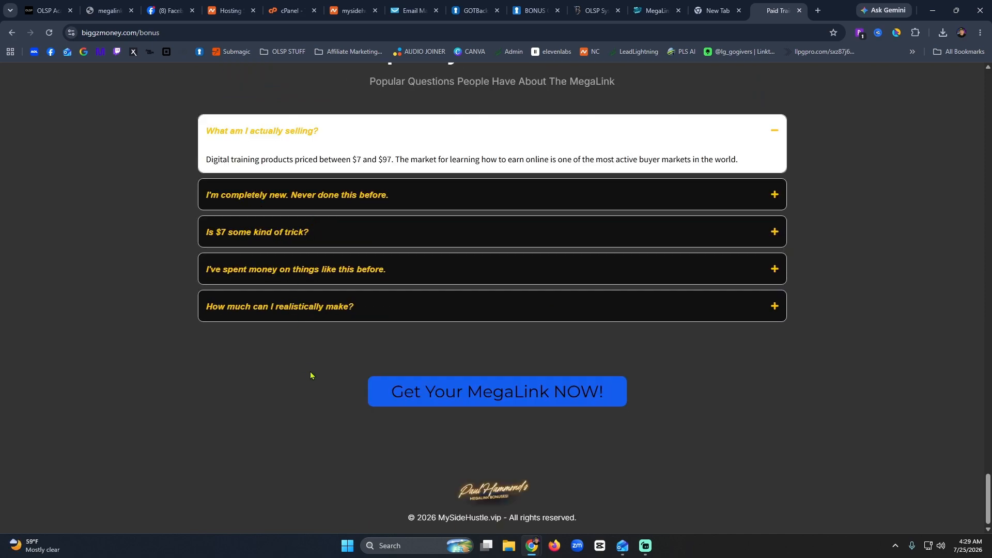
pyautogui.scroll(5, 413, 341)
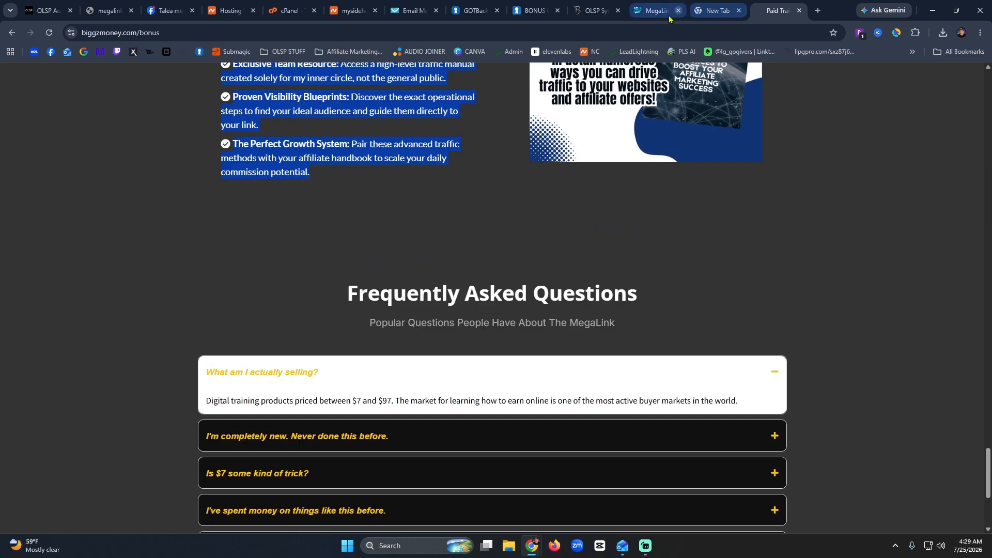
pyautogui.click(653, 15)
# Scroll through the MegaLink page's bonus images, signup form and partner banners, then return to the builder.
pyautogui.scroll(-5, 258, 329)
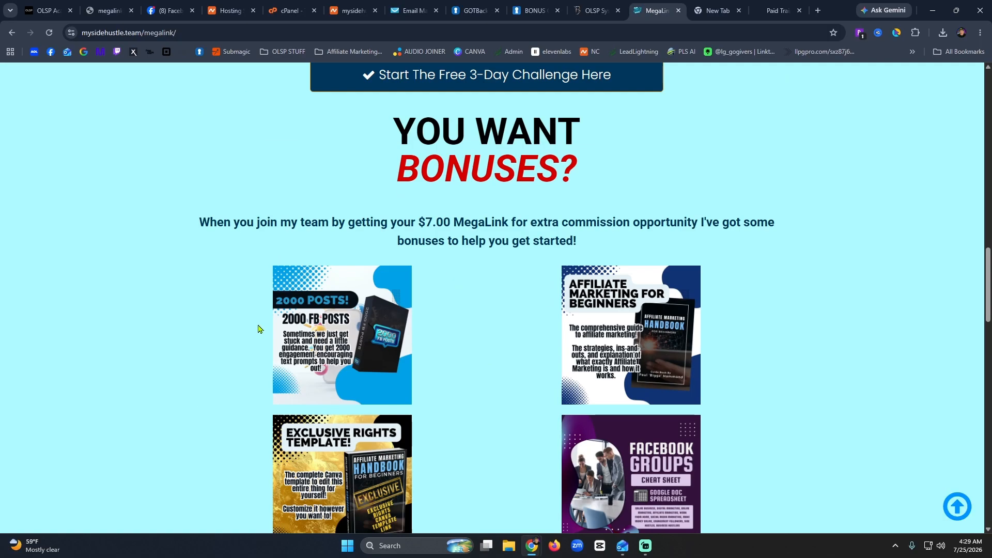
pyautogui.scroll(-15, 153, 254)
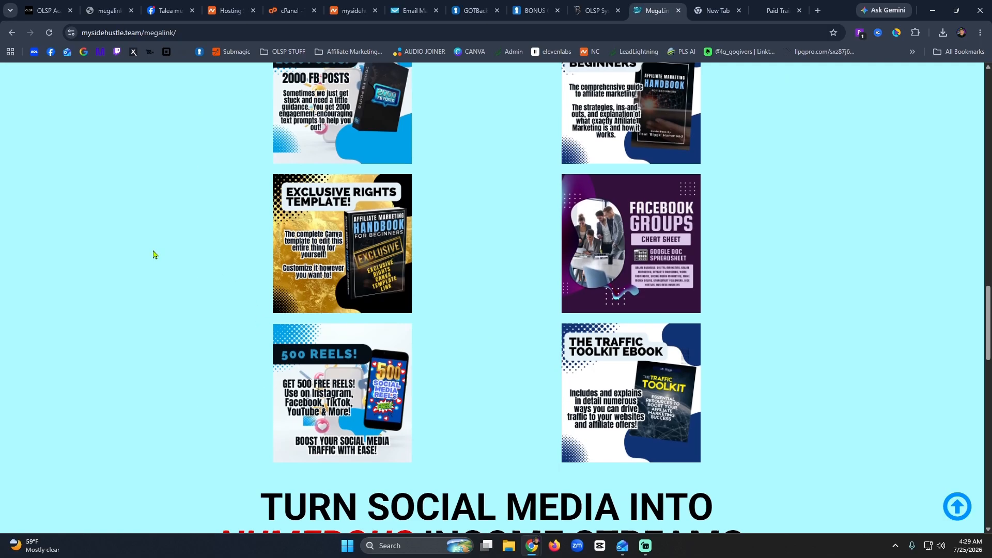
pyautogui.scroll(-5, 158, 254)
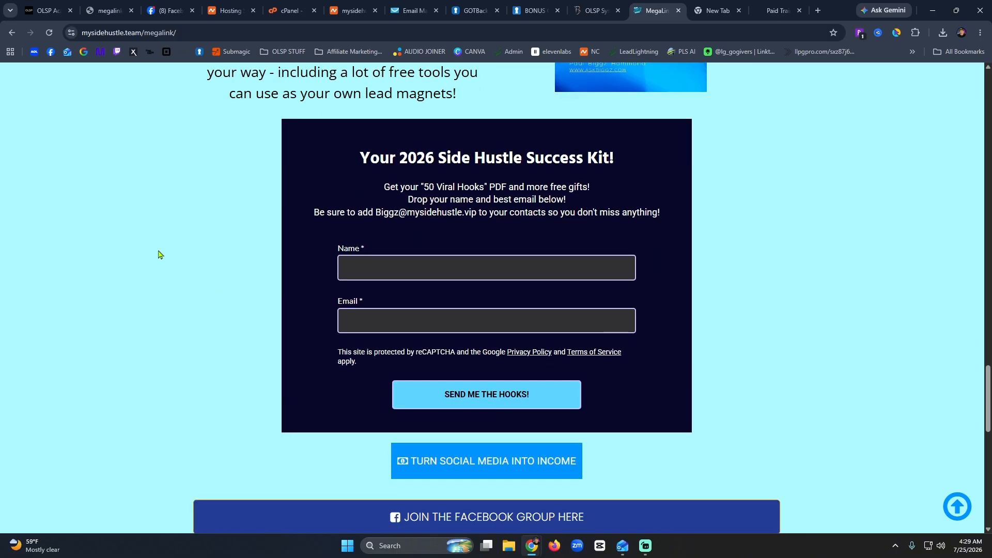
pyautogui.scroll(5, 158, 254)
pyautogui.scroll(-5, 458, 400)
pyautogui.scroll(-5, 457, 365)
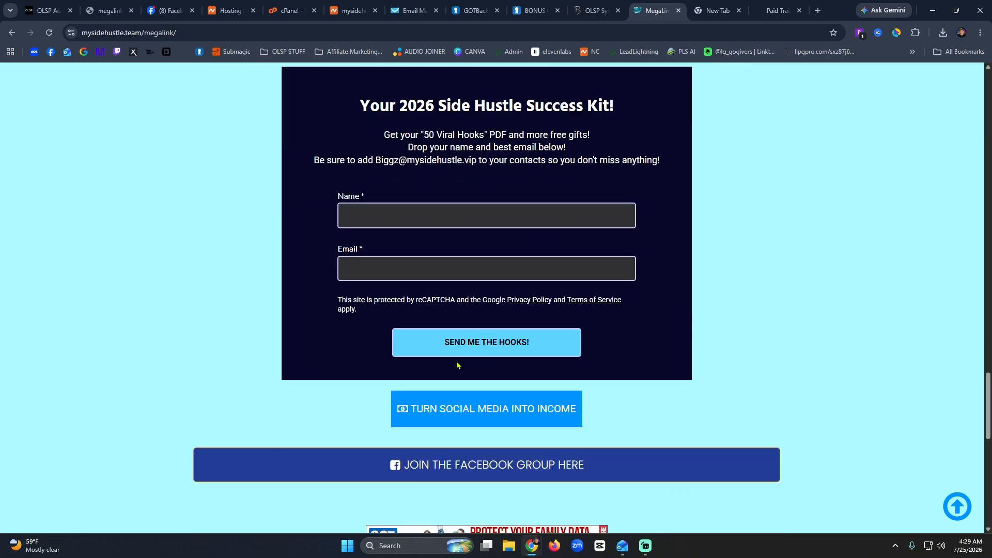
pyautogui.scroll(-9, 452, 361)
pyautogui.scroll(5, 453, 361)
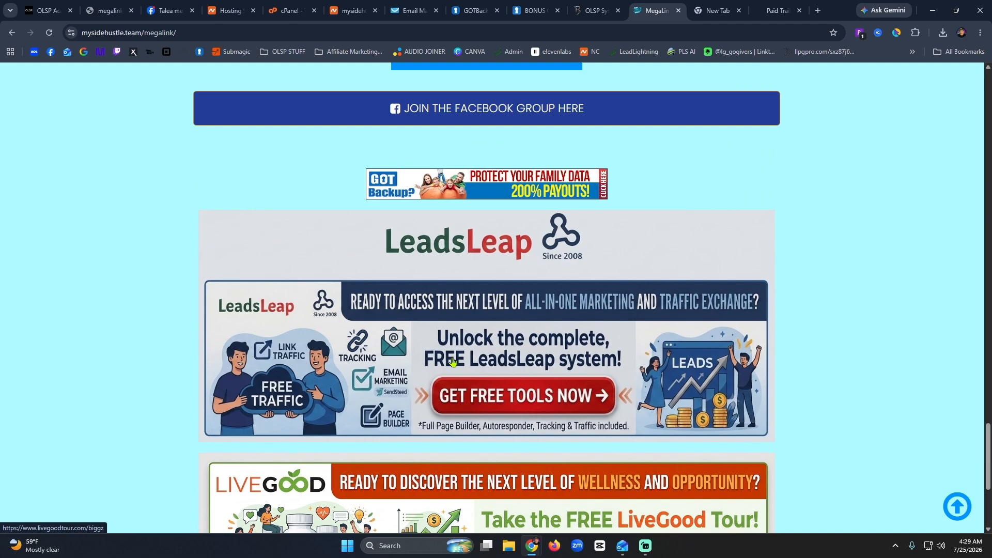
pyautogui.scroll(5, 500, 269)
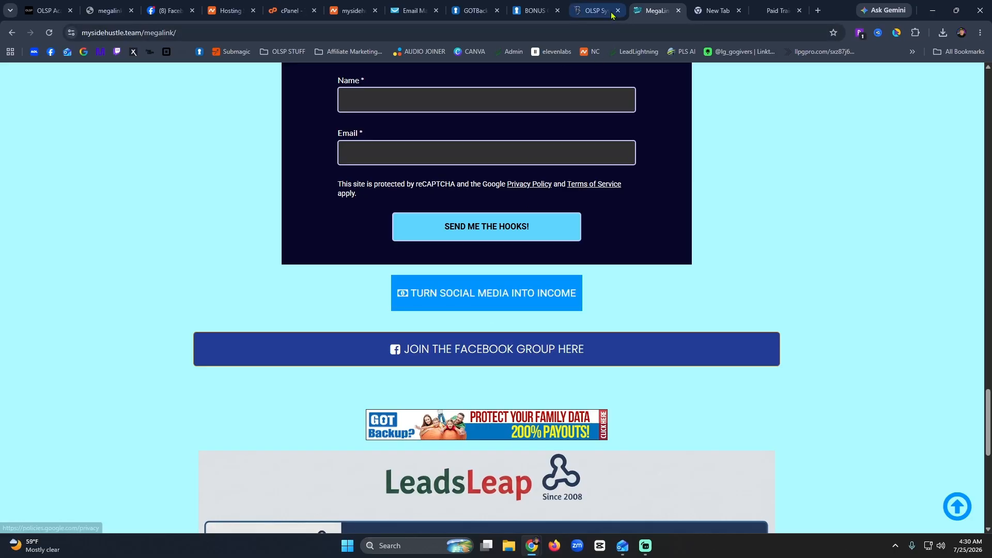
pyautogui.click(594, 11)
# Delete the footer's address/social icons, LEGAL and COMPANY link columns.
pyautogui.scroll(-20, 413, 365)
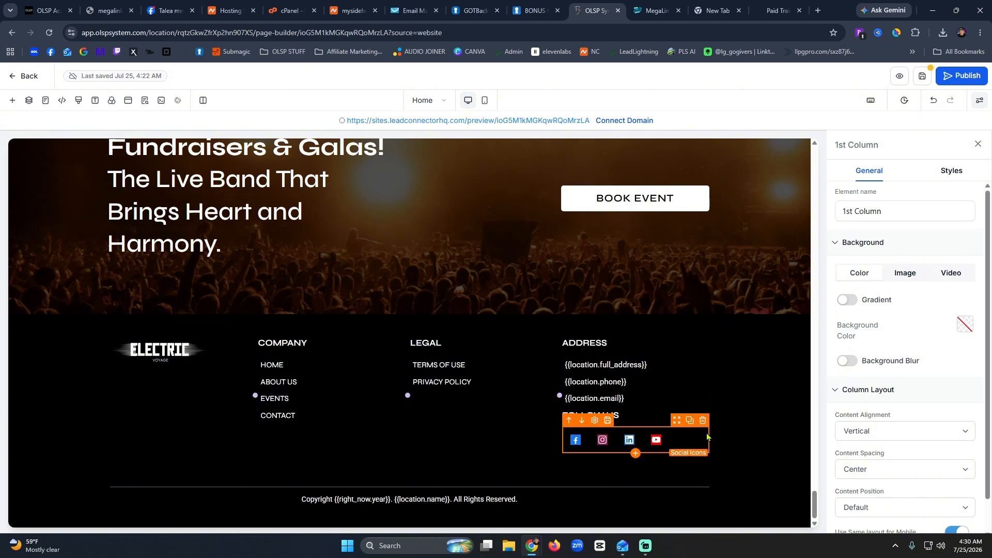
pyautogui.click(712, 384)
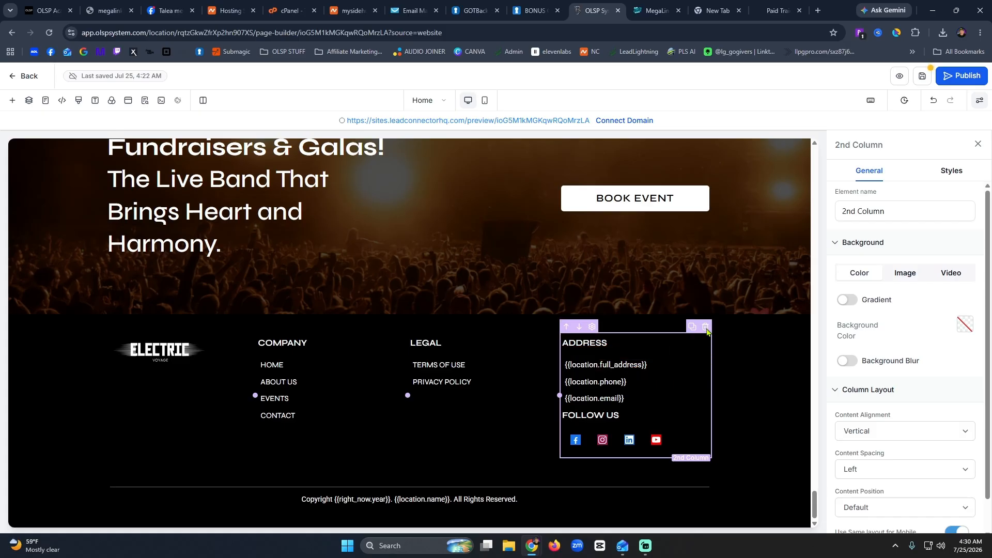
pyautogui.click(706, 328)
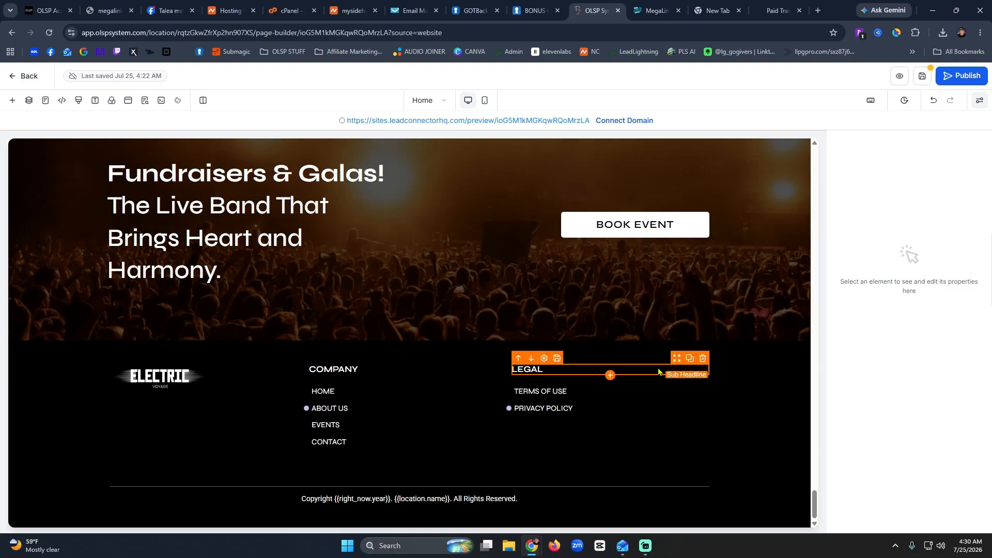
pyautogui.click(698, 430)
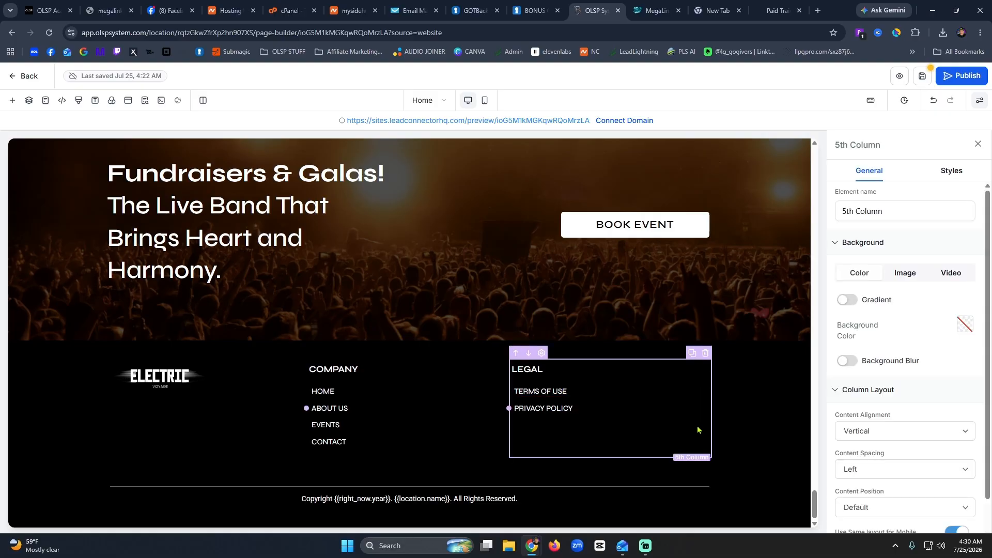
pyautogui.click(706, 354)
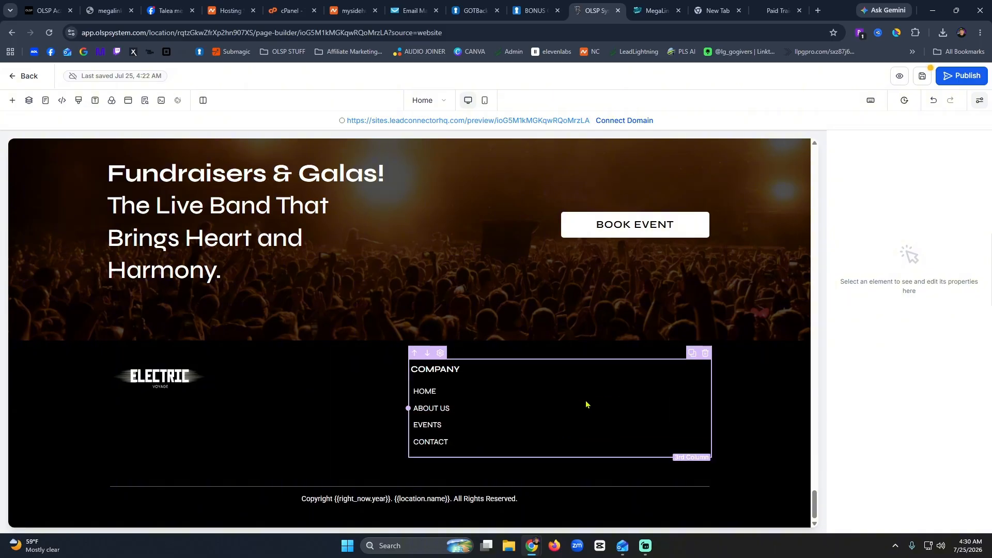
pyautogui.click(586, 403)
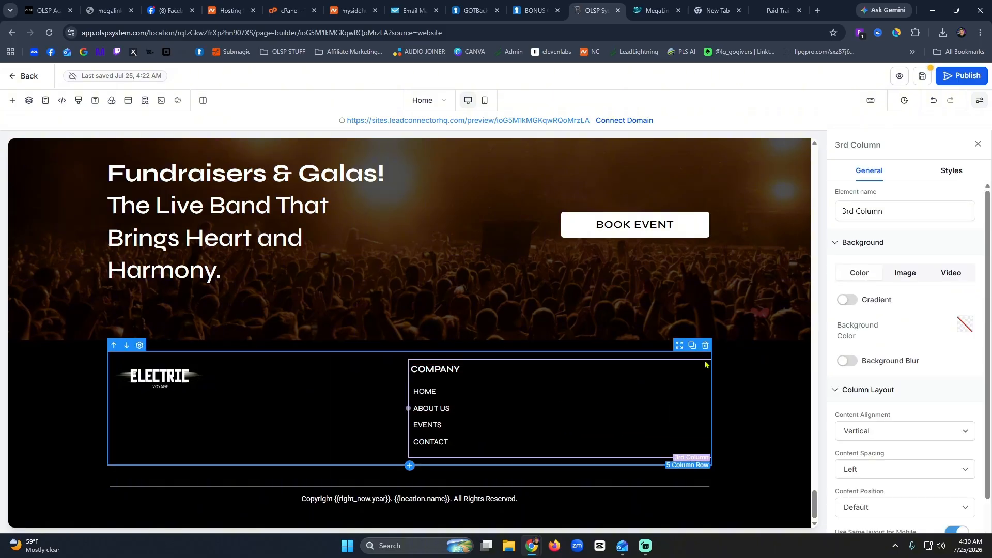
pyautogui.click(706, 355)
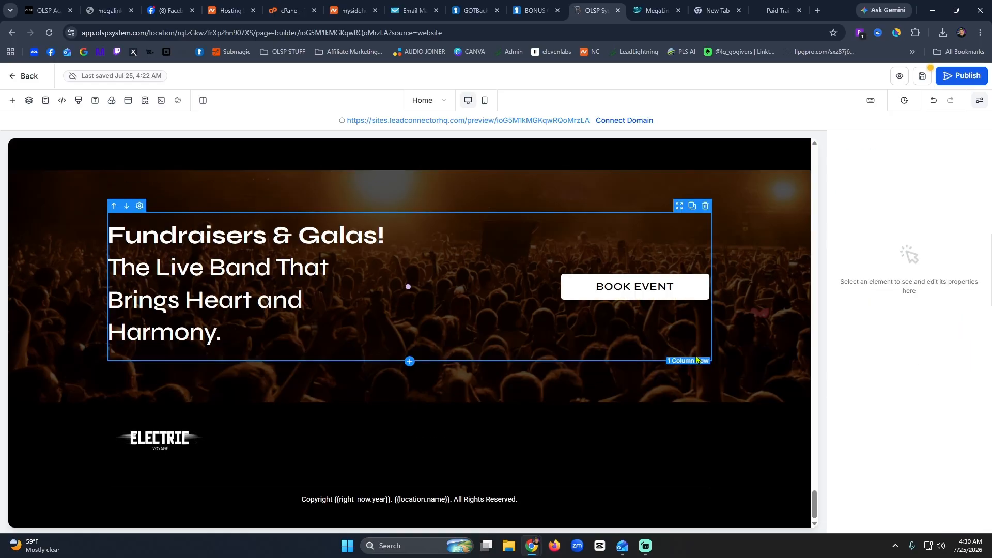
# Remove the ELECTRIC logo, the empty column, the BOOK EVENT column and the Fundraisers & Galas headline.
pyautogui.click(150, 438)
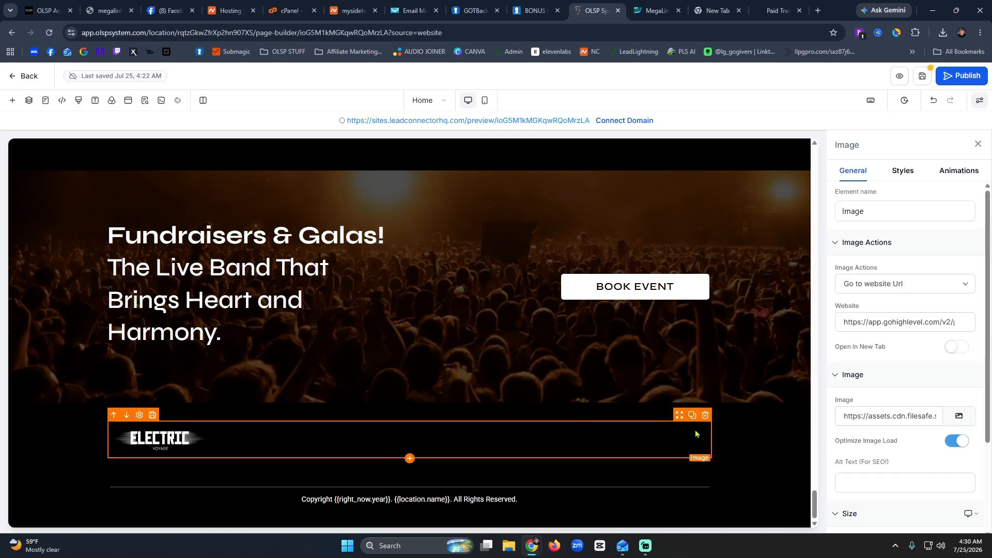
pyautogui.click(706, 416)
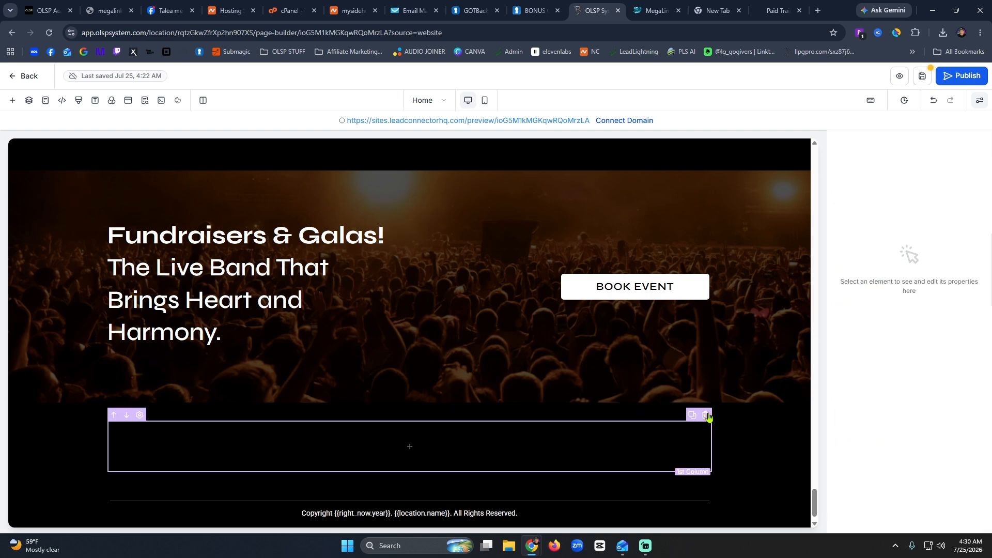
pyautogui.click(706, 416)
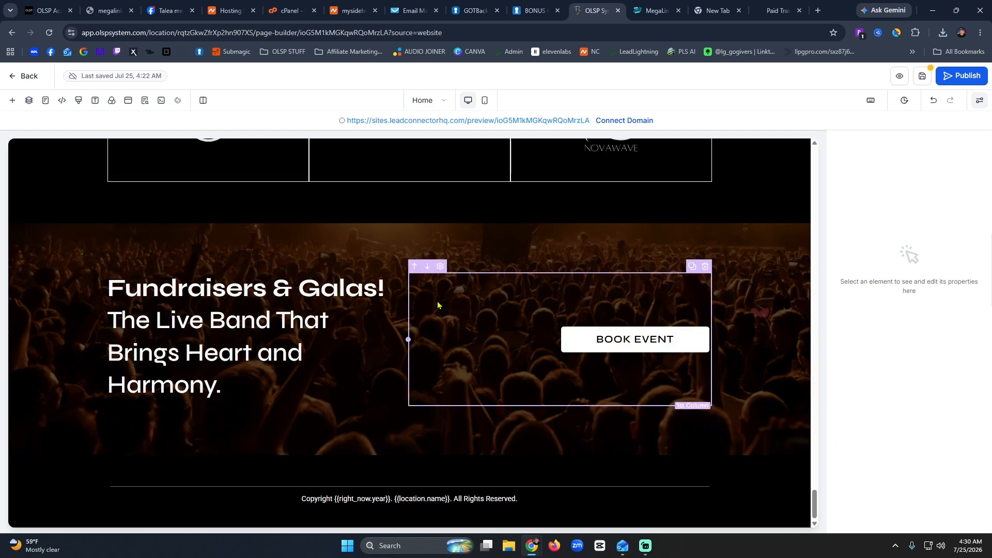
pyautogui.click(706, 266)
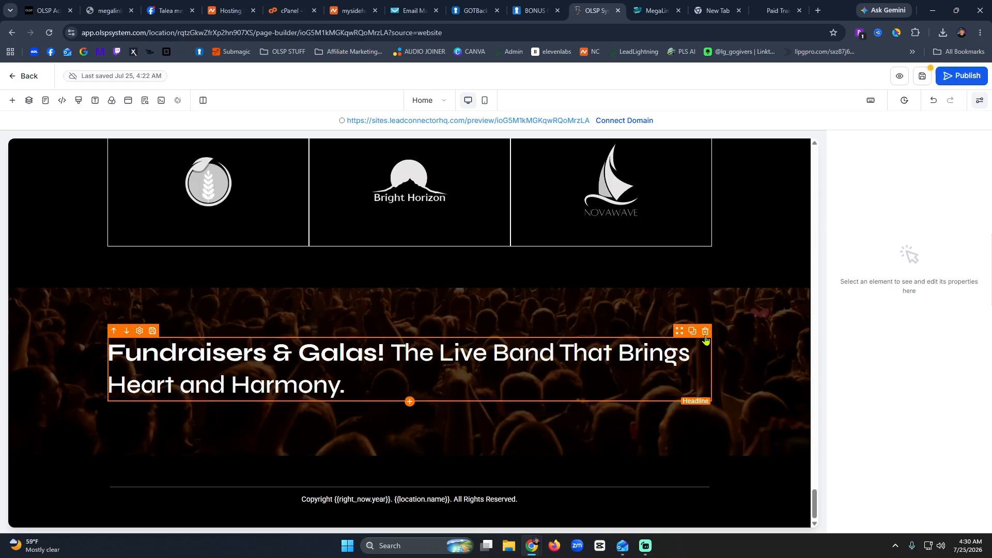
pyautogui.click(706, 331)
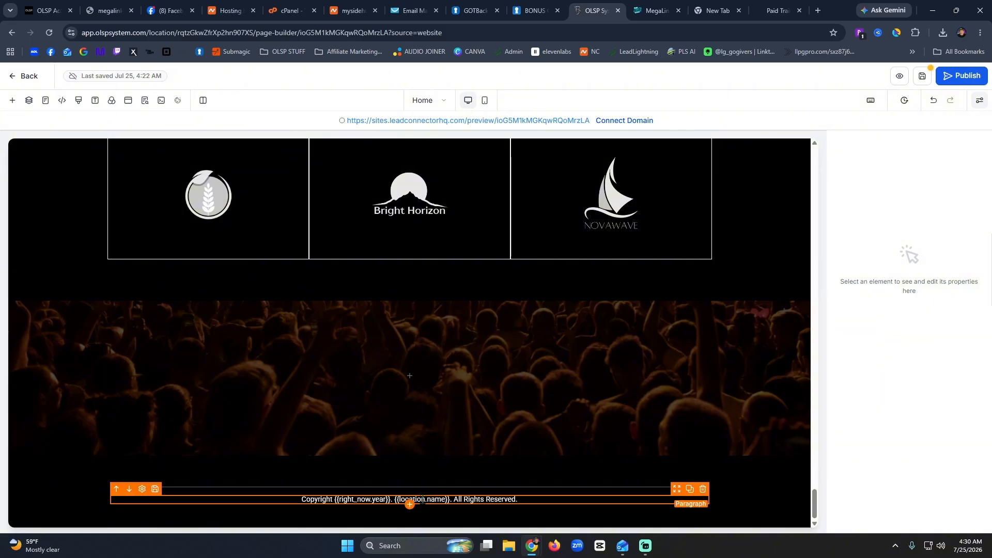
# Delete the Music Festivals and Testimonials sections.
pyautogui.scroll(5, 633, 408)
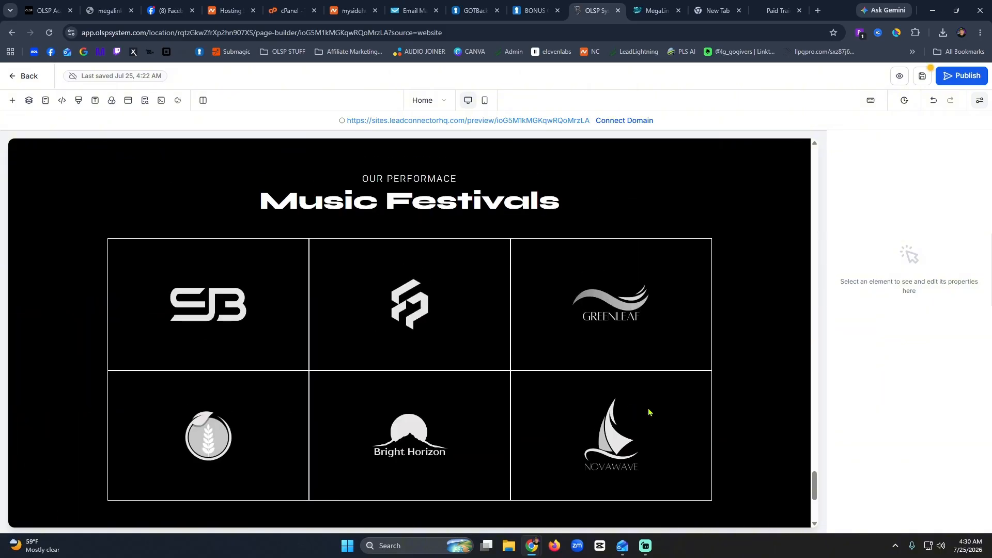
pyautogui.click(779, 376)
pyautogui.click(806, 159)
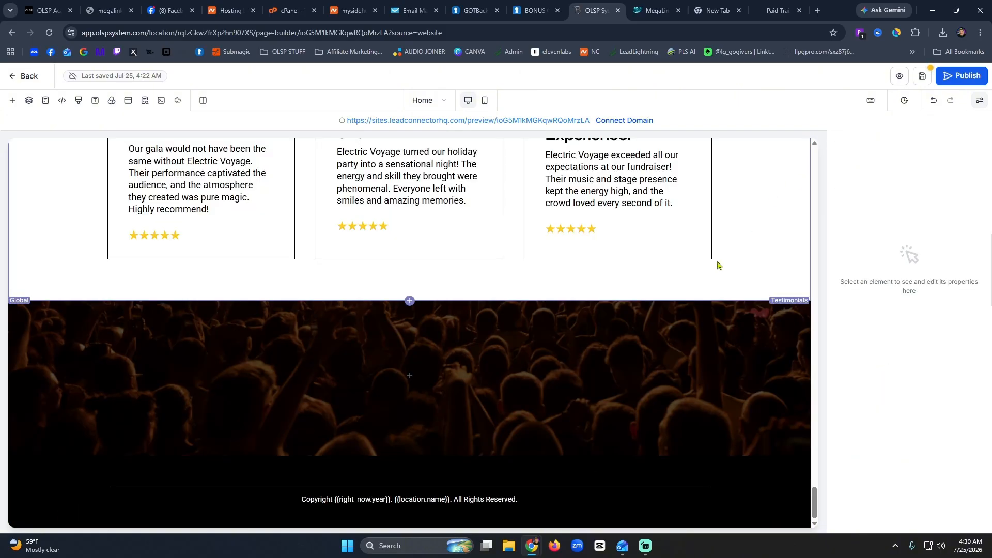
pyautogui.scroll(4, 678, 343)
pyautogui.click(756, 343)
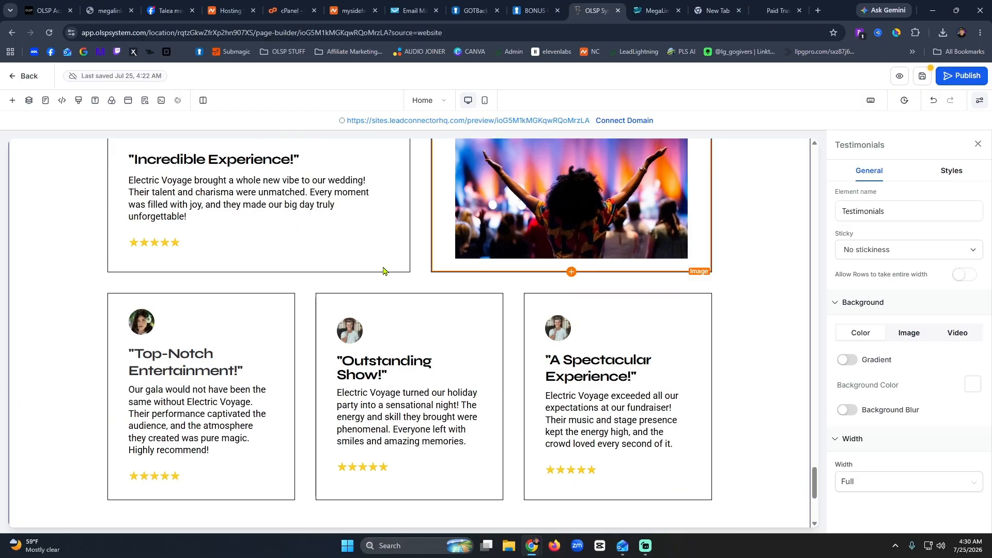
pyautogui.scroll(4, 381, 271)
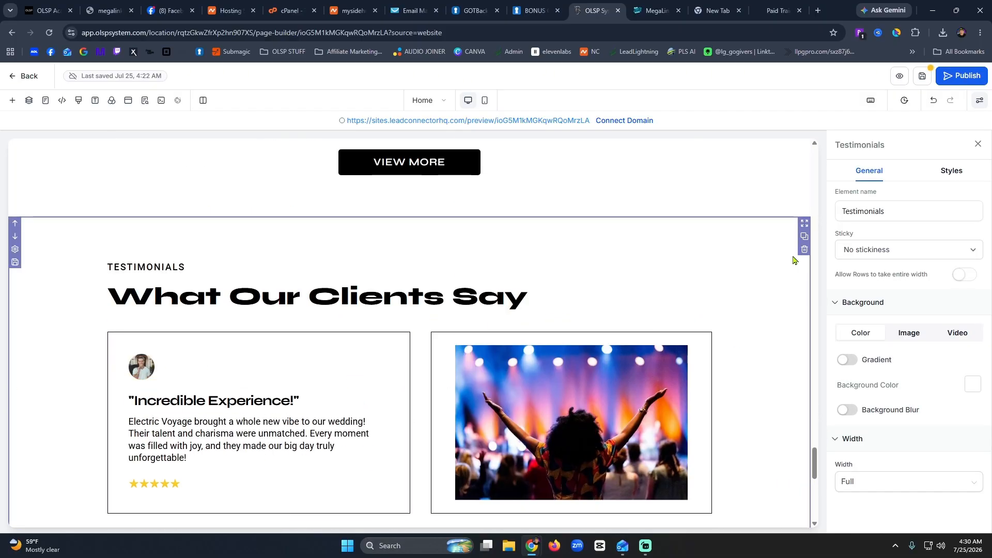
pyautogui.click(805, 250)
# Delete the Events We Do and Our Gallery sections, then select the final cta section.
pyautogui.scroll(5, 594, 304)
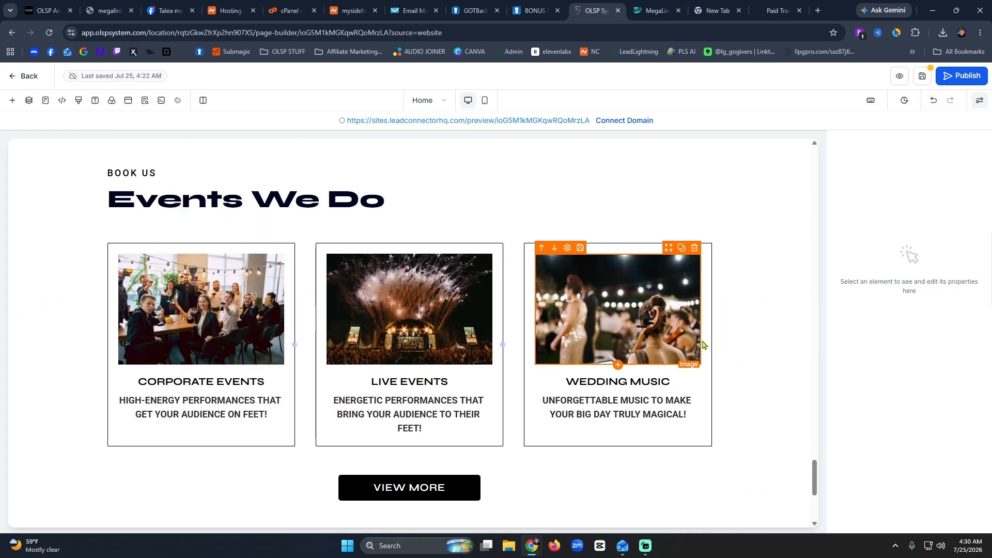
pyautogui.click(754, 271)
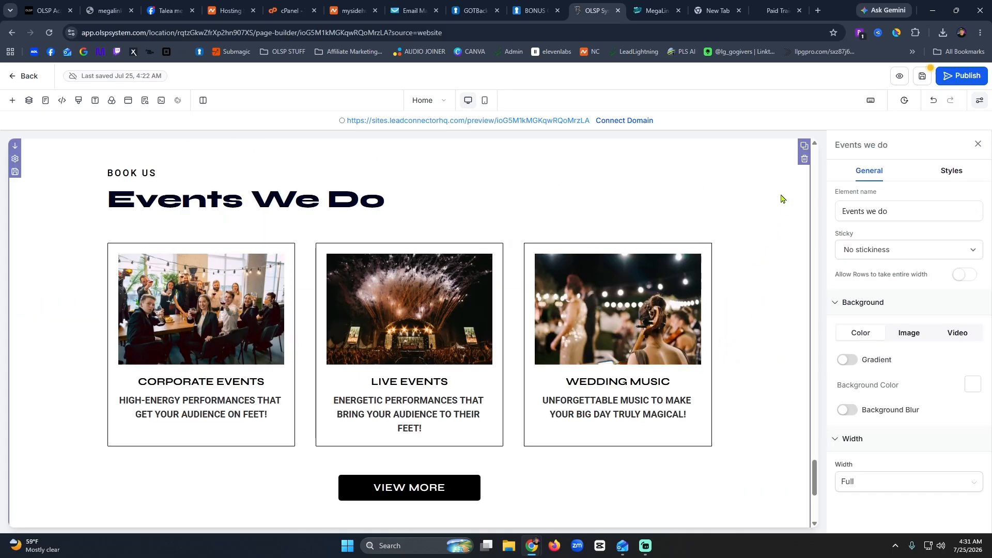
pyautogui.click(804, 159)
pyautogui.scroll(8, 747, 283)
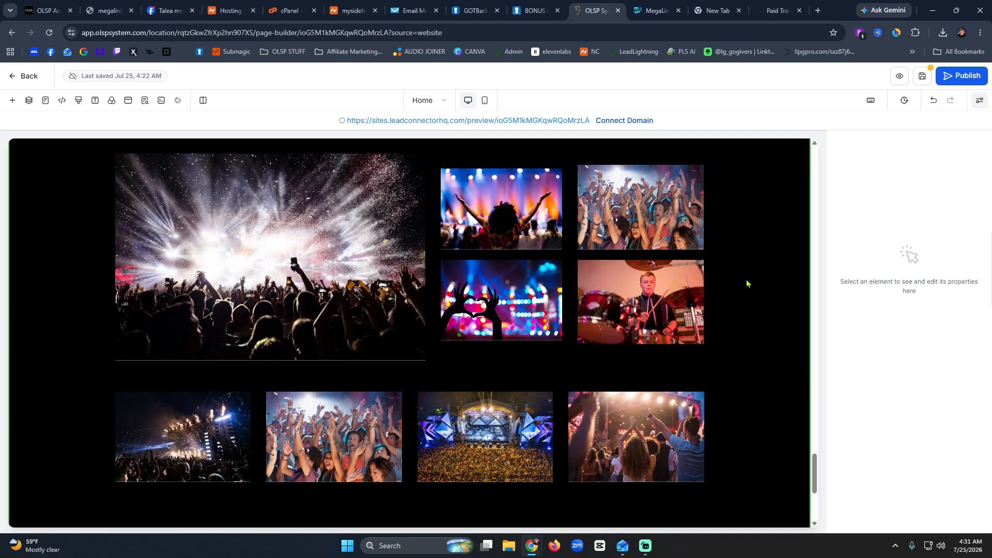
pyautogui.click(771, 332)
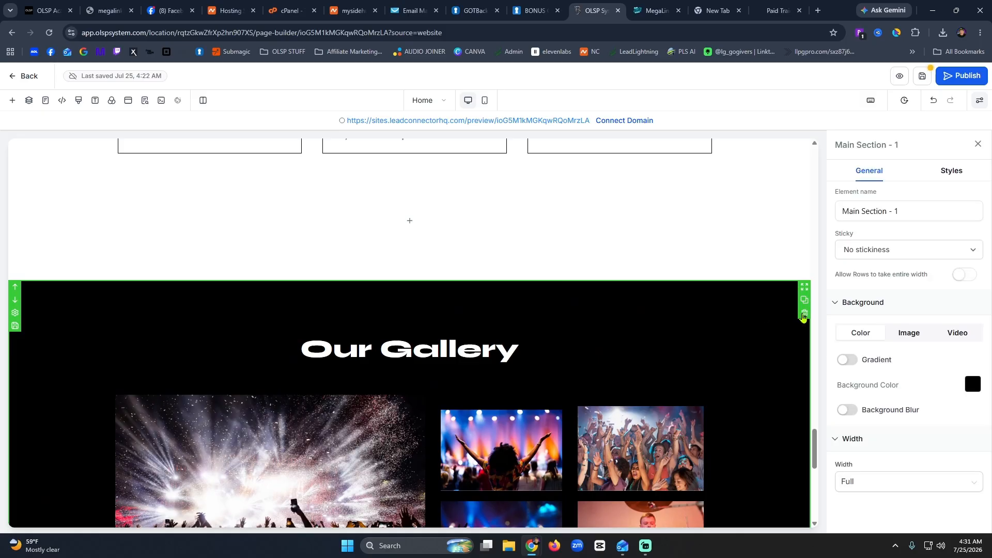
pyautogui.click(804, 313)
pyautogui.scroll(5, 744, 285)
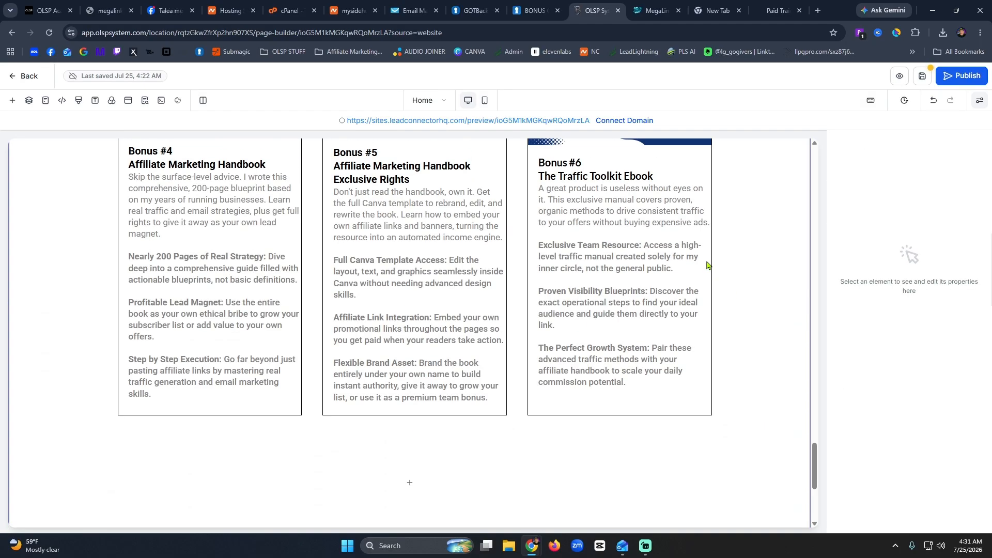
pyautogui.scroll(-5, 707, 265)
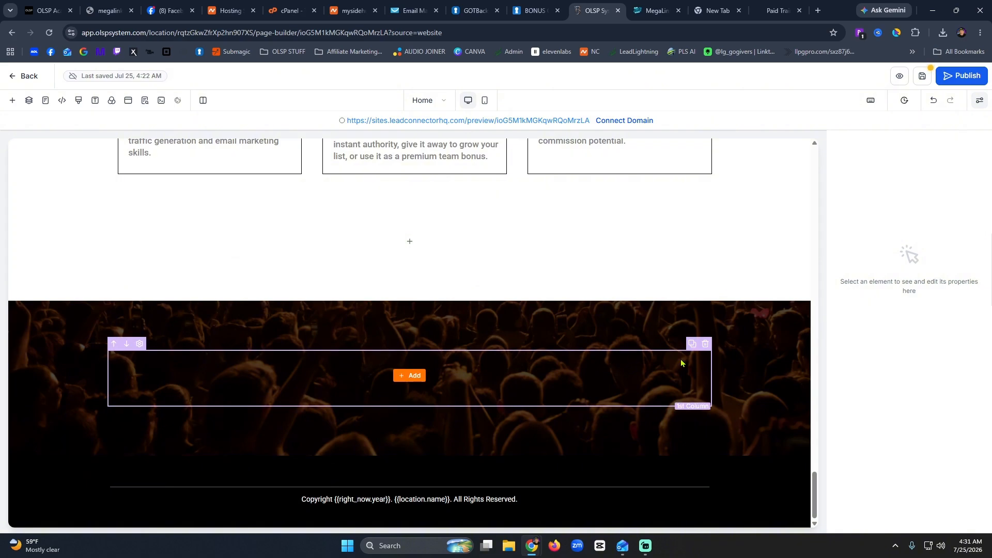
pyautogui.click(746, 364)
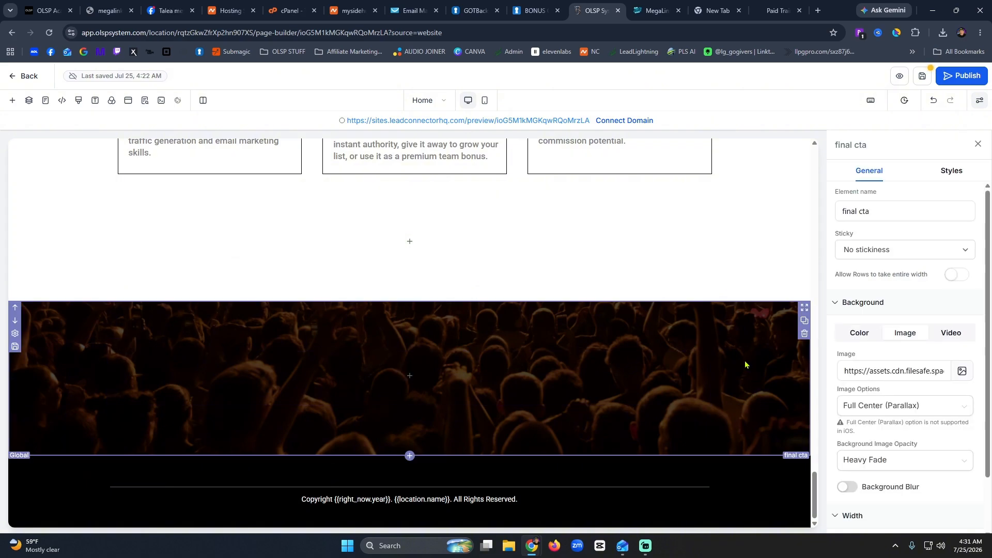
# Swap the final cta section's crowd photo for the dark navy tile from the Backgrounds library.
pyautogui.click(963, 372)
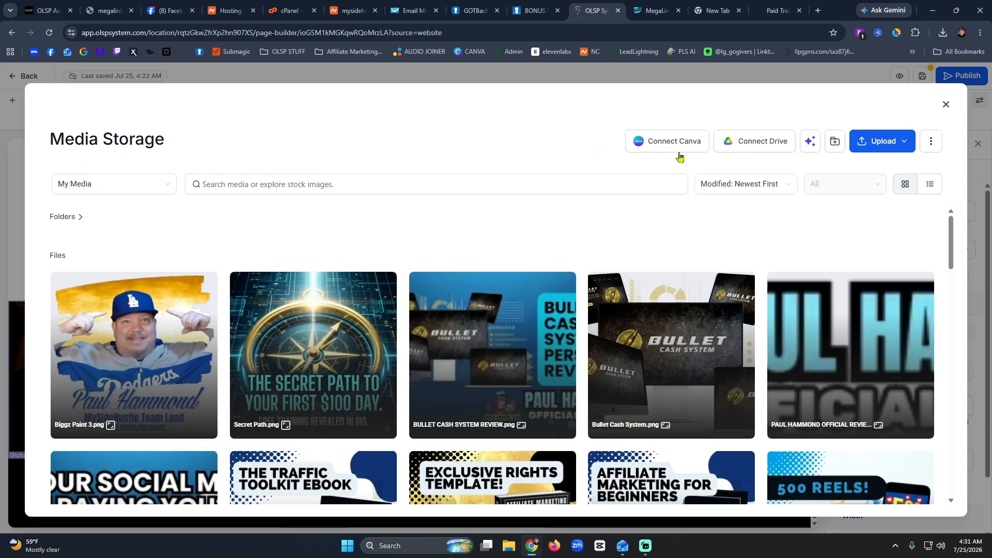
pyautogui.click(336, 187)
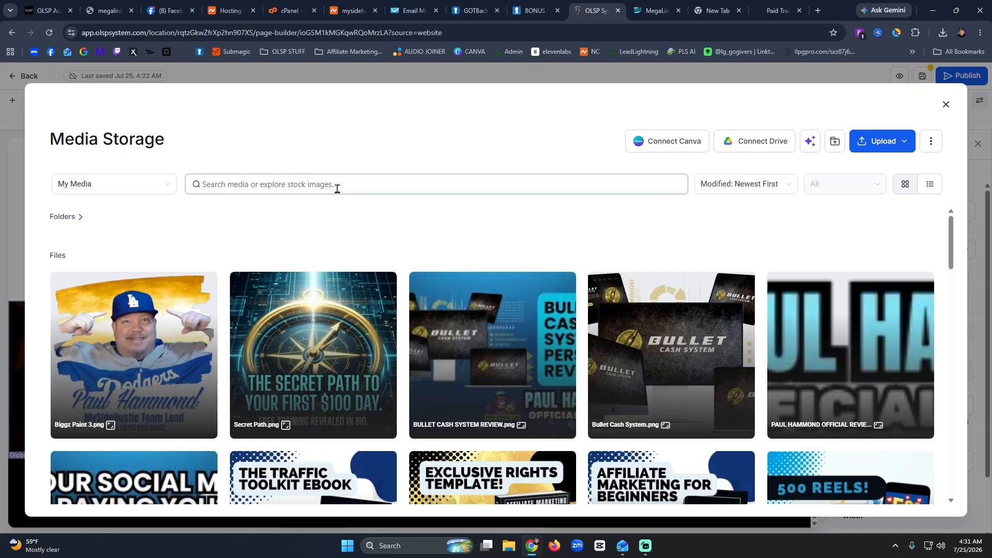
pyautogui.click(119, 194)
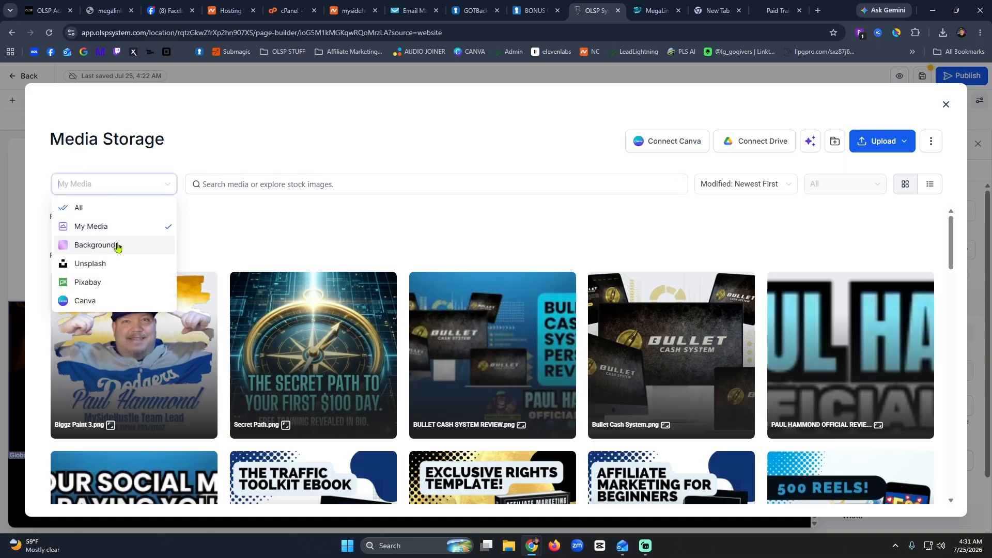
pyautogui.click(115, 246)
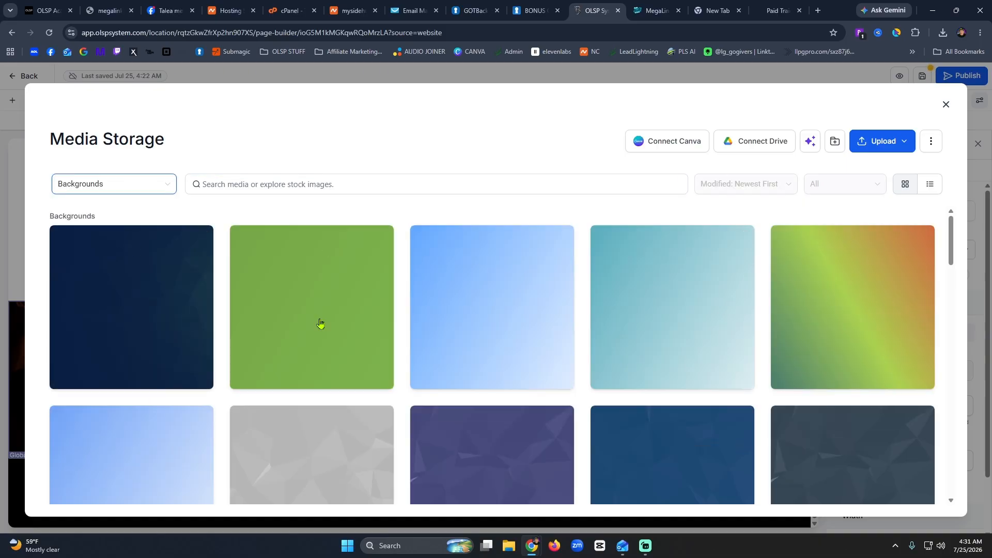
pyautogui.click(146, 309)
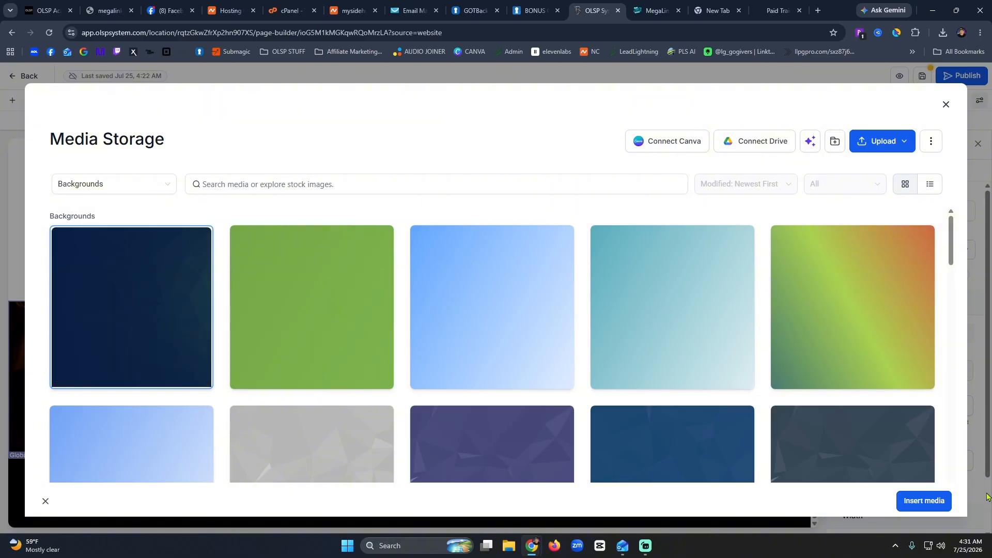
pyautogui.click(919, 503)
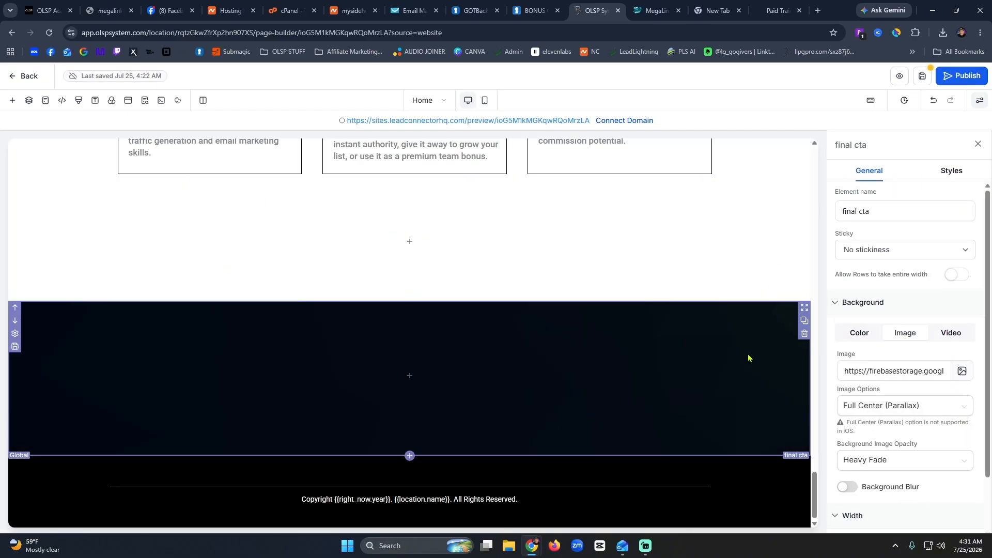
# Delete the final cta section and add a one-column row with a sub headline below the bonus cards.
pyautogui.click(804, 335)
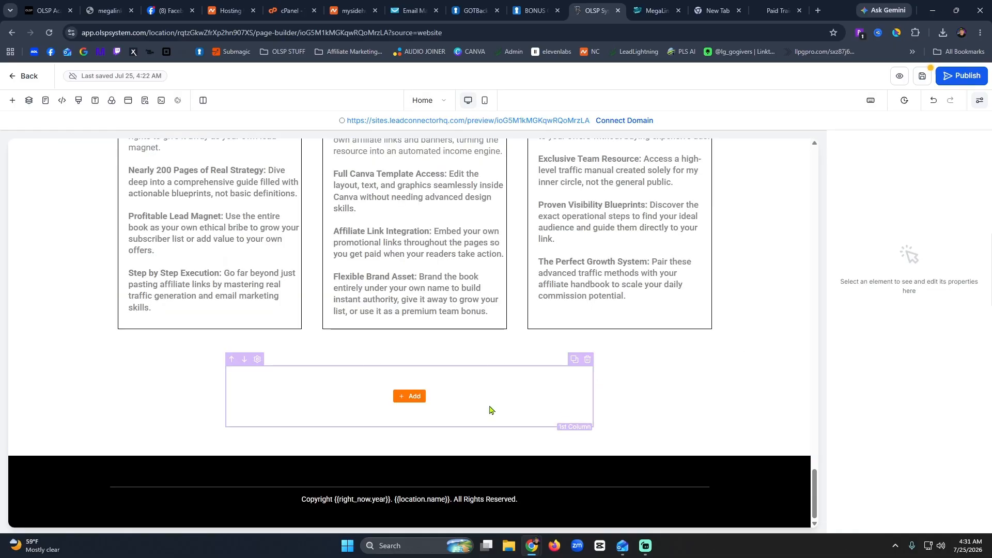
pyautogui.click(489, 408)
pyautogui.click(408, 398)
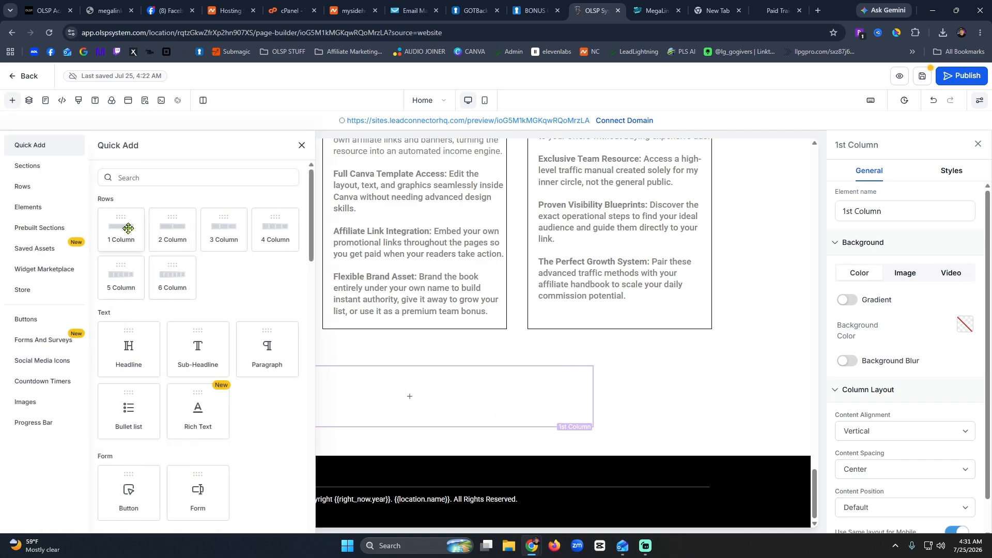
pyautogui.moveTo(126, 226); pyautogui.dragTo(361, 357)
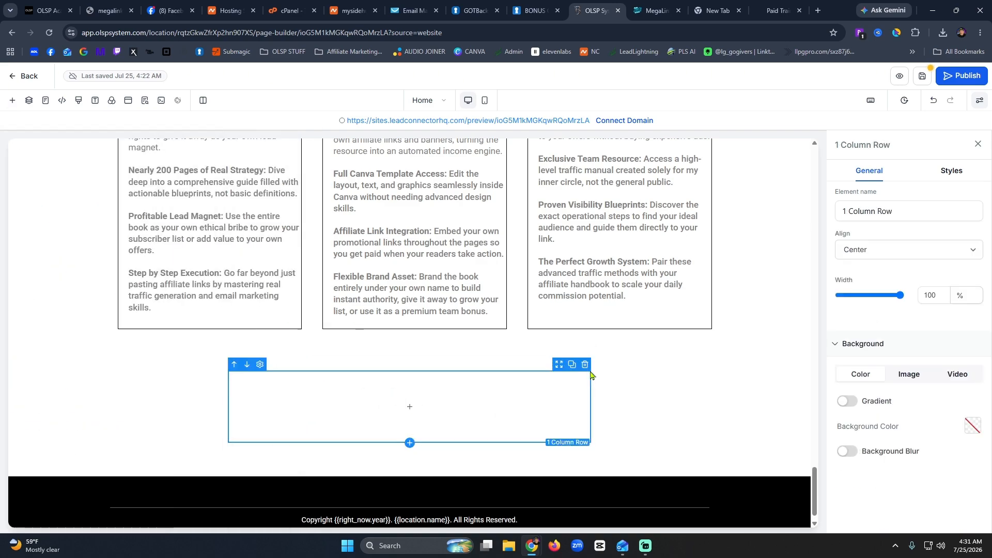
pyautogui.click(405, 408)
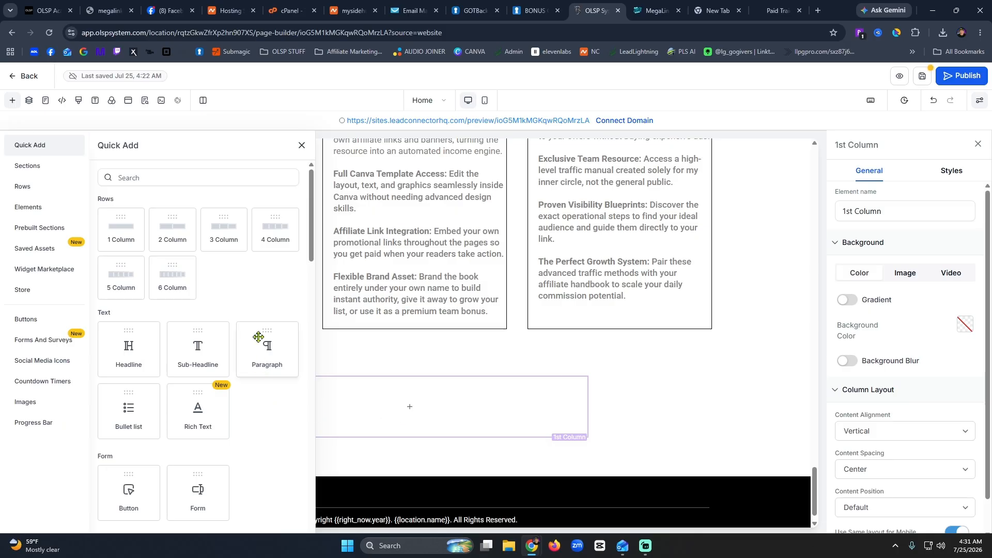
pyautogui.click(198, 349)
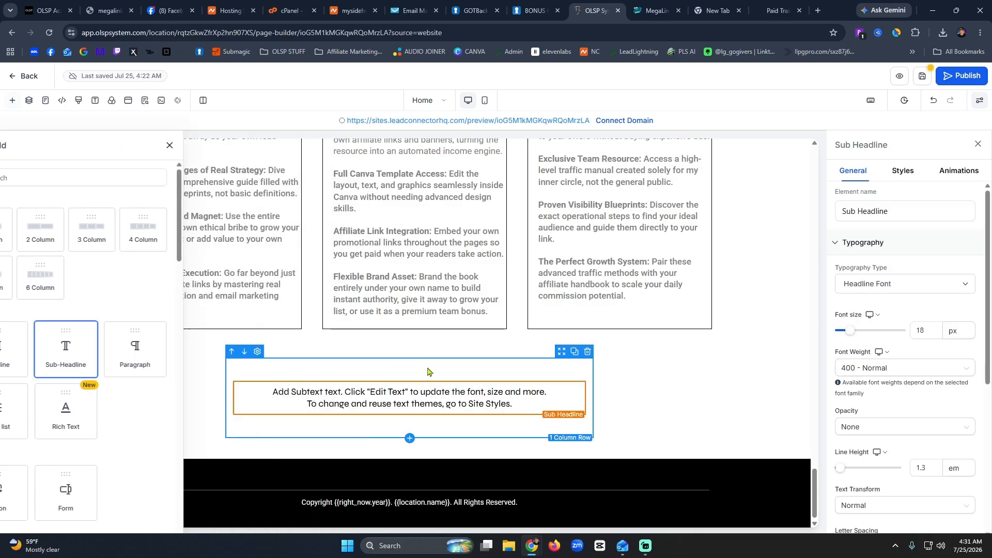
# Write the sub headline about OLSP Academy training, ViralHub paid social engagement and the free bonuses.
pyautogui.tripleClick(427, 406)
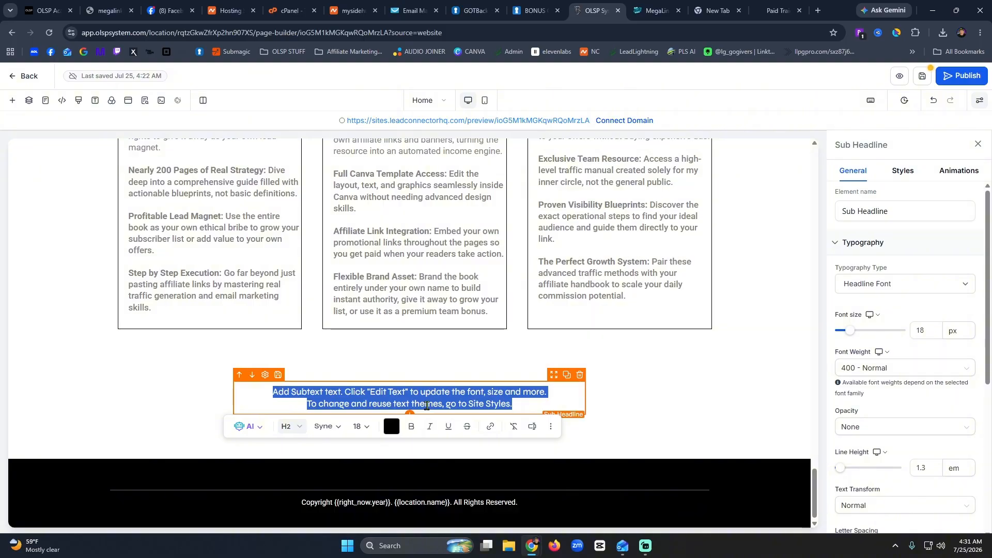
pyautogui.write('Whe')
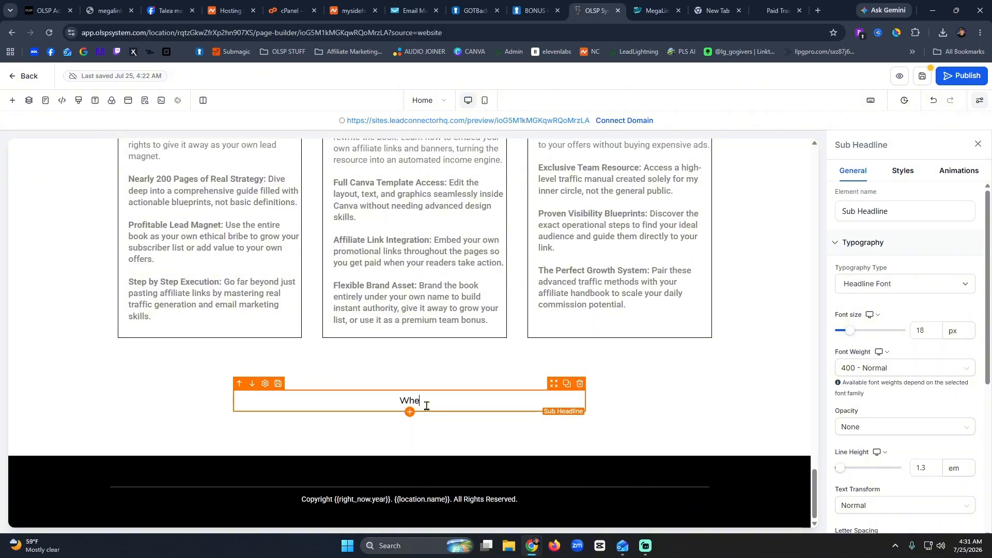
pyautogui.write('n you get signed up at the button bel')
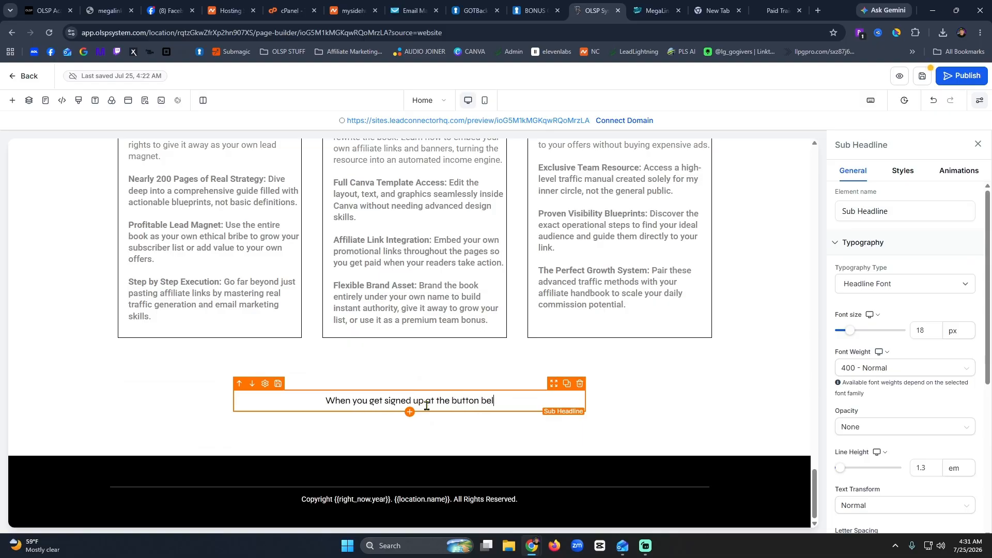
pyautogui.write('ow you will get direc')
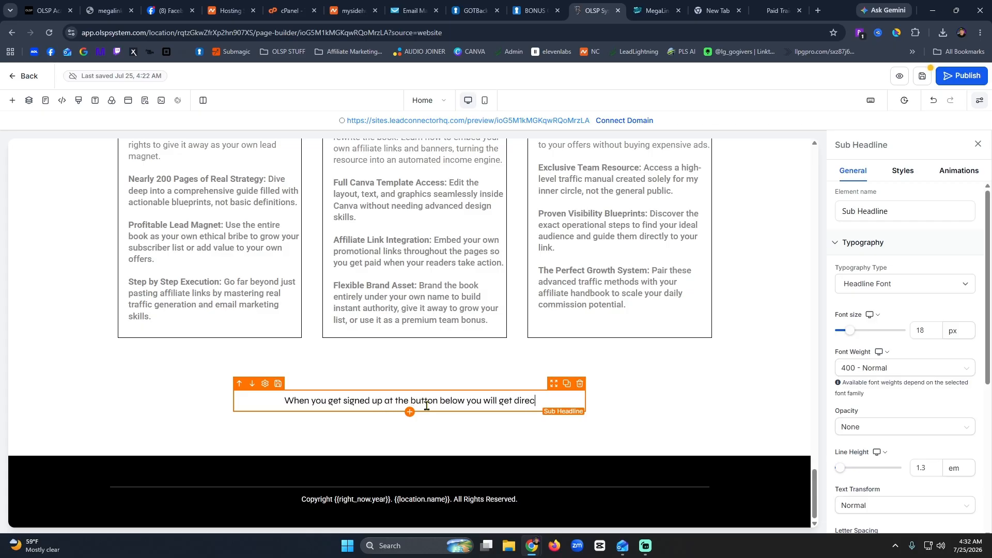
pyautogui.write('t access ')
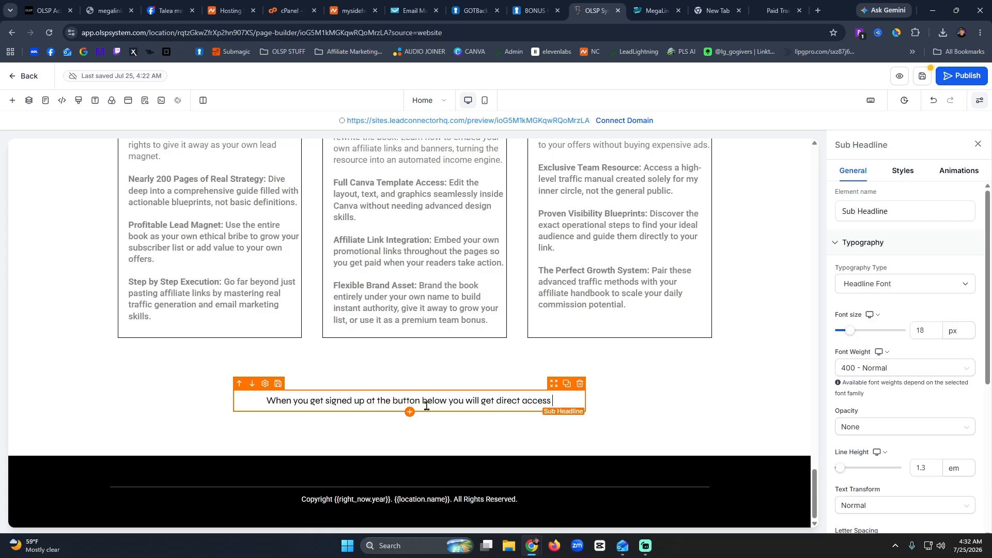
pyautogui.write('to the OLSP Academ')
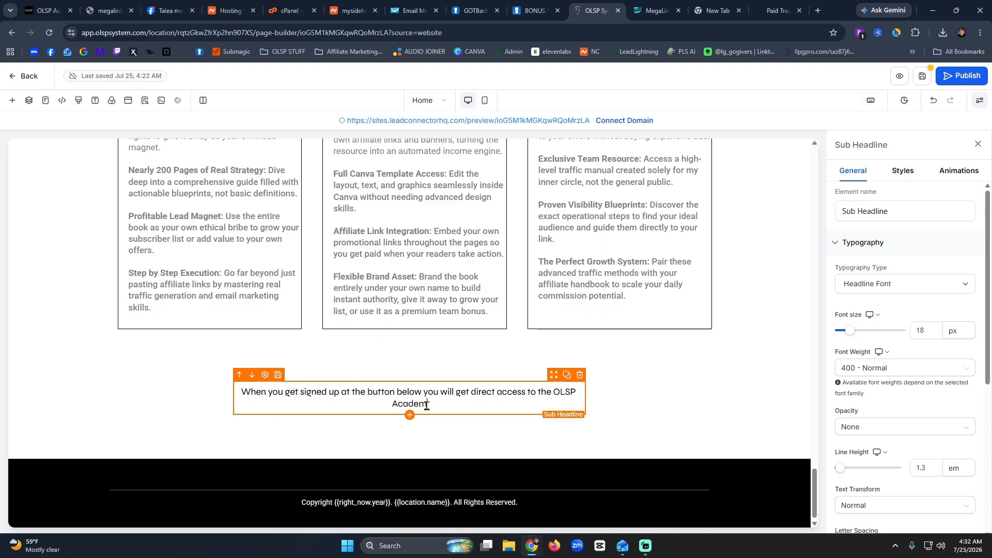
pyautogui.write("y training center.  This is where you'll g")
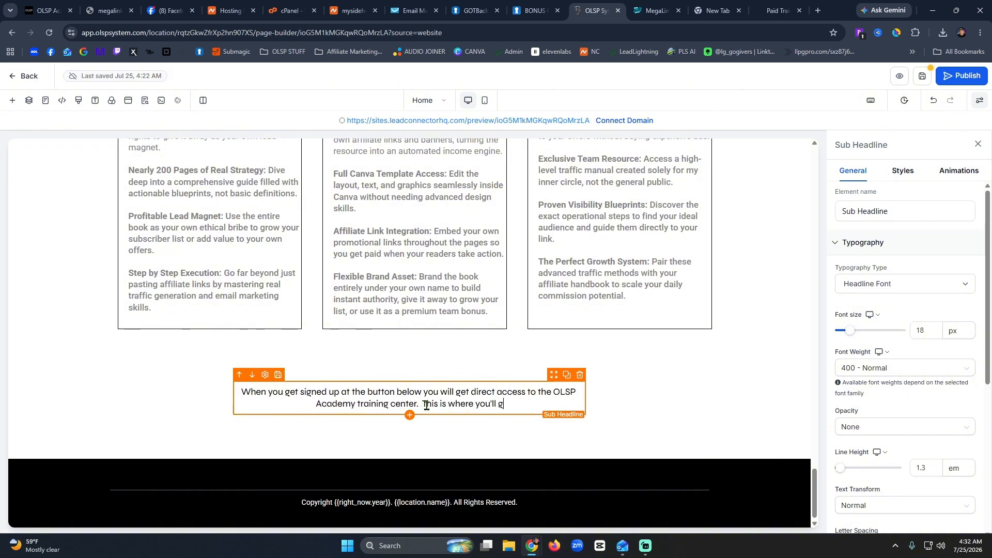
pyautogui.press('BackSpace')
pyautogui.write('be able to earn for watchin')
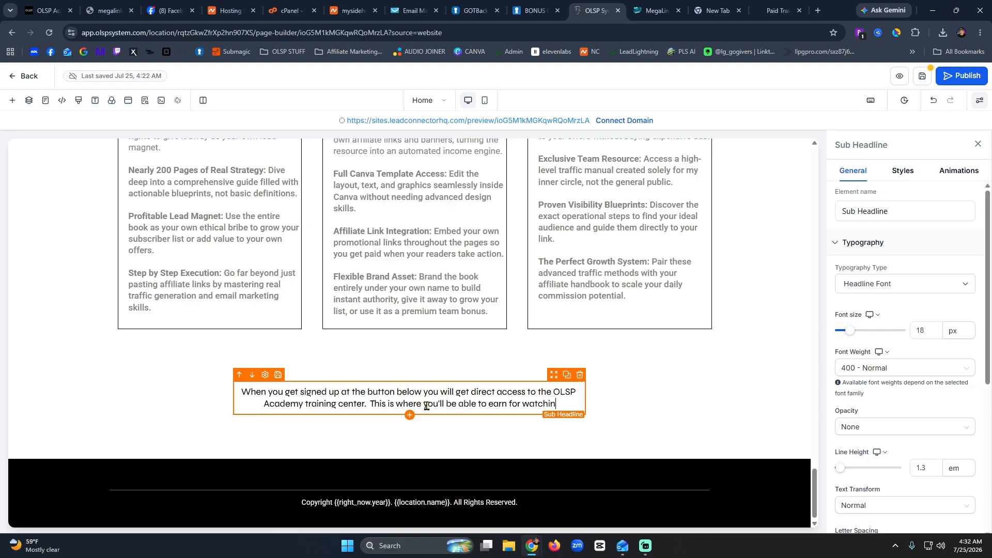
pyautogui.write('g training vid')
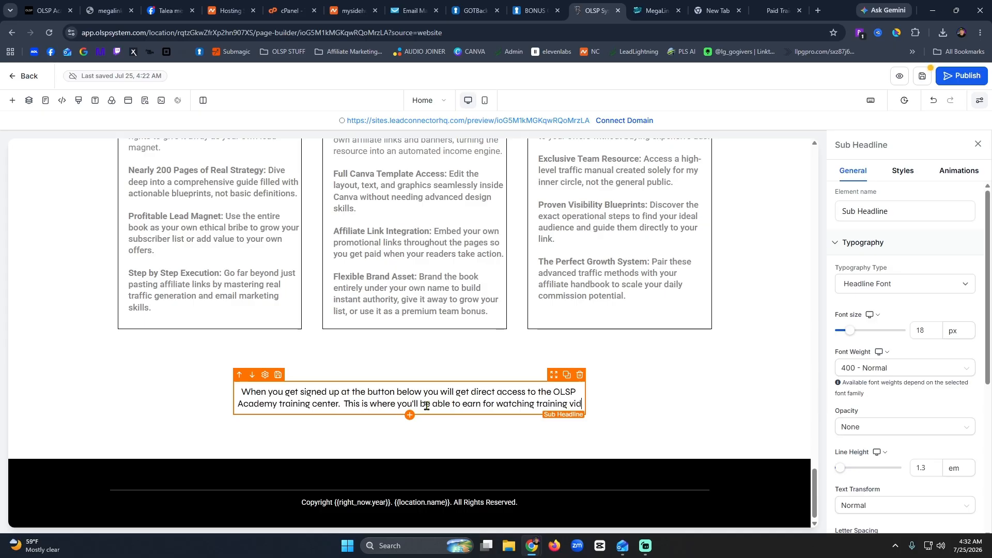
pyautogui.write('eos as well')
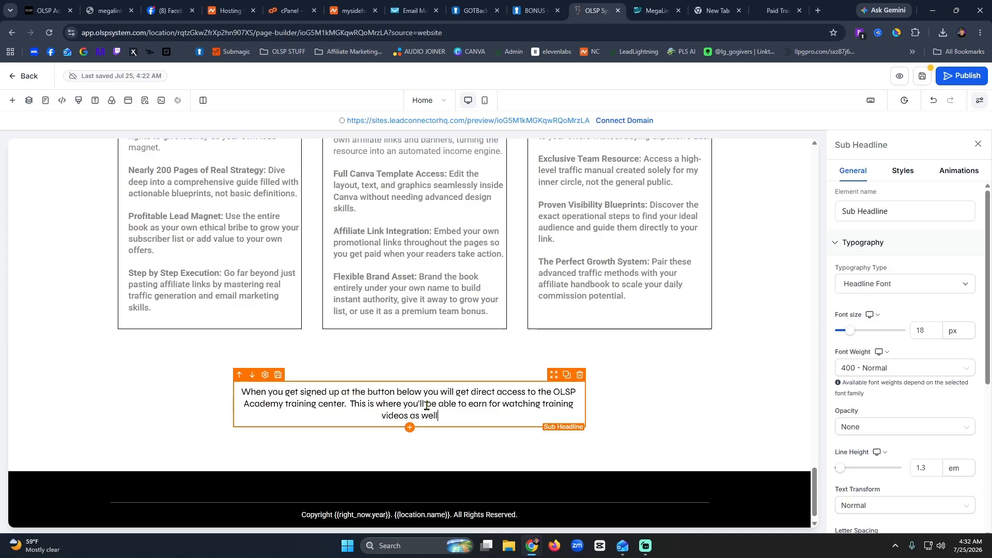
pyautogui.write(' as access the Viral')
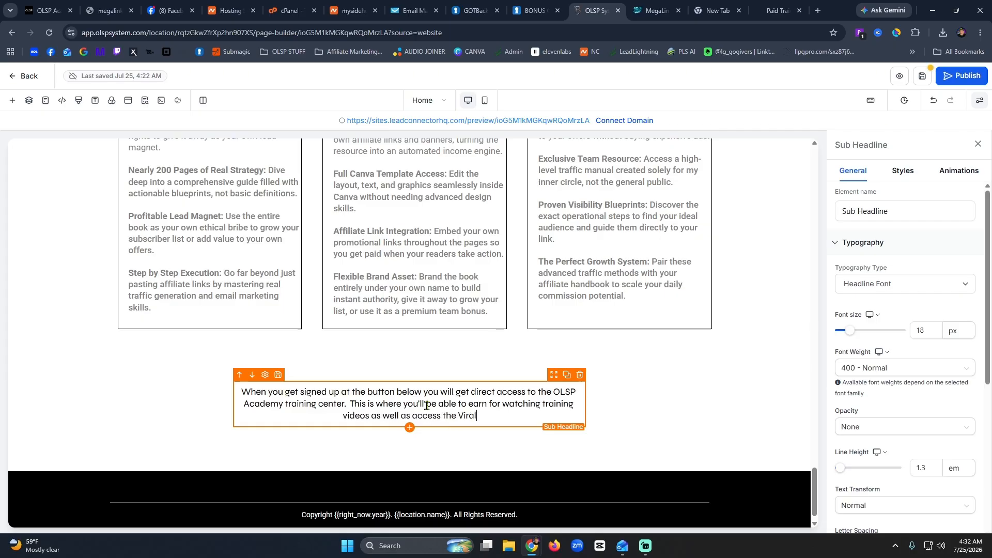
pyautogui.write('Hub.')
pyautogui.press('BackSpace')
pyautogui.press('BackSpace')
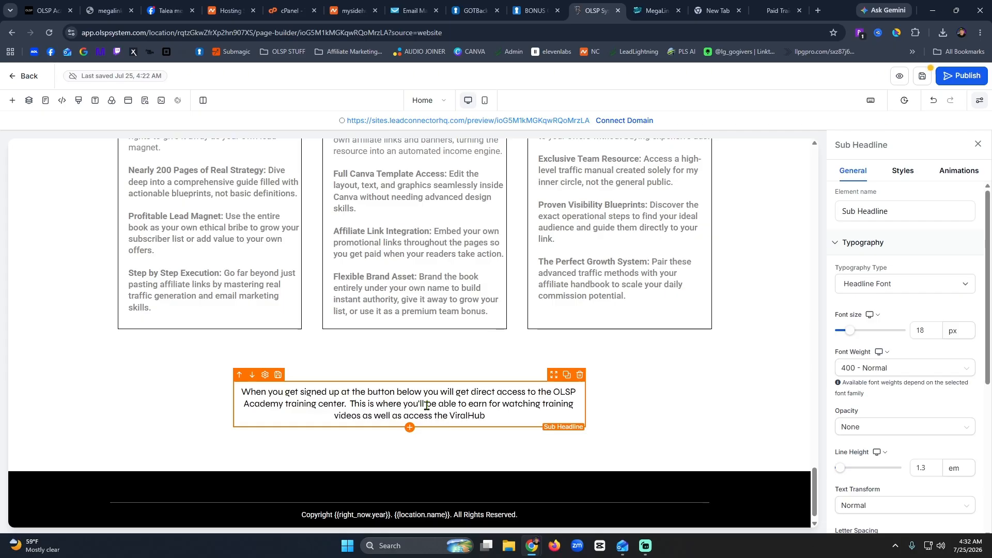
pyautogui.write(", where you'll")
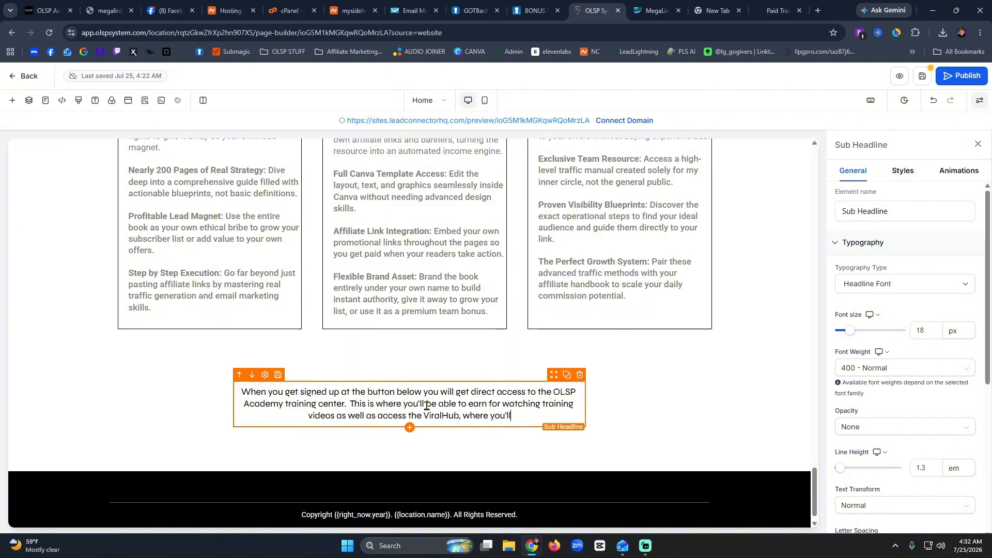
pyautogui.write(' be paid for engagin')
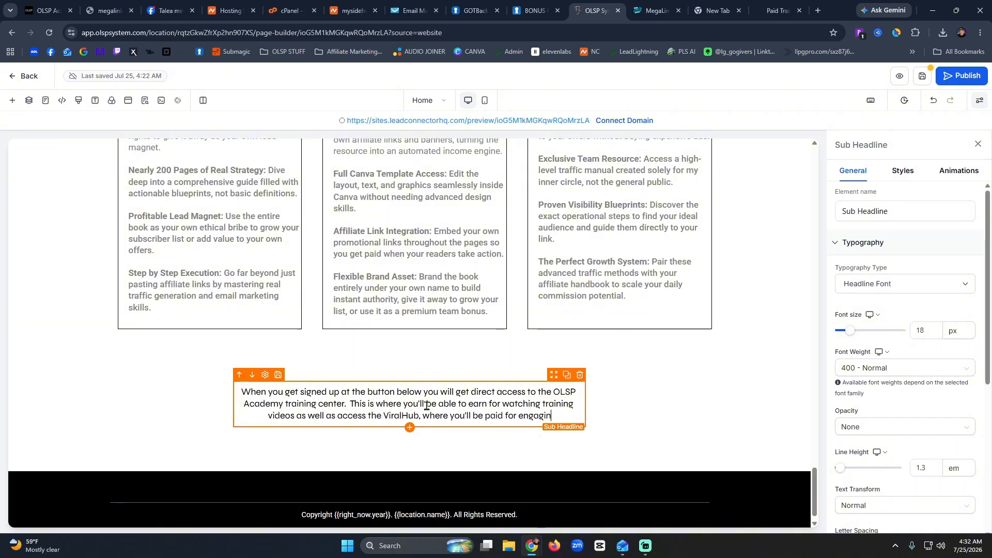
pyautogui.write('g on social media')
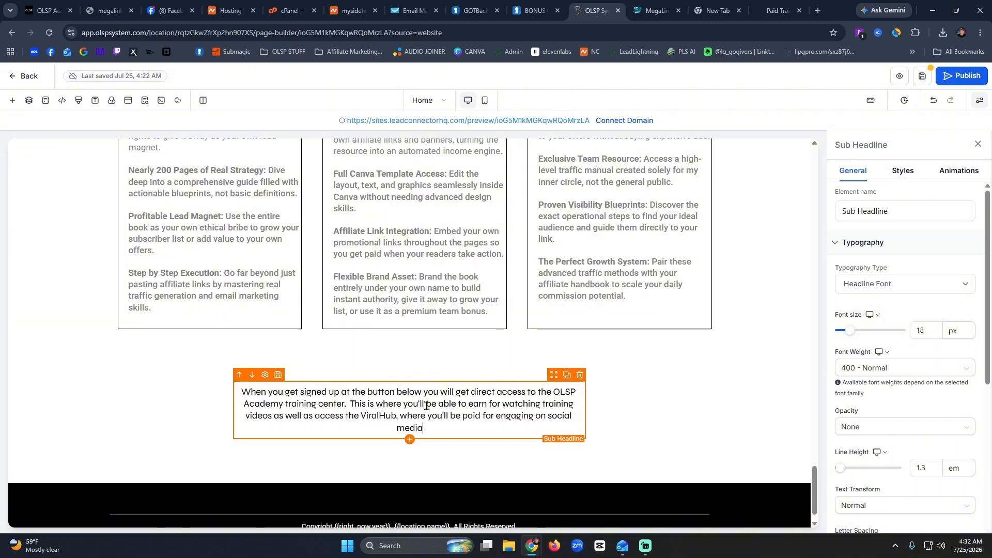
pyautogui.write('.  All of the ')
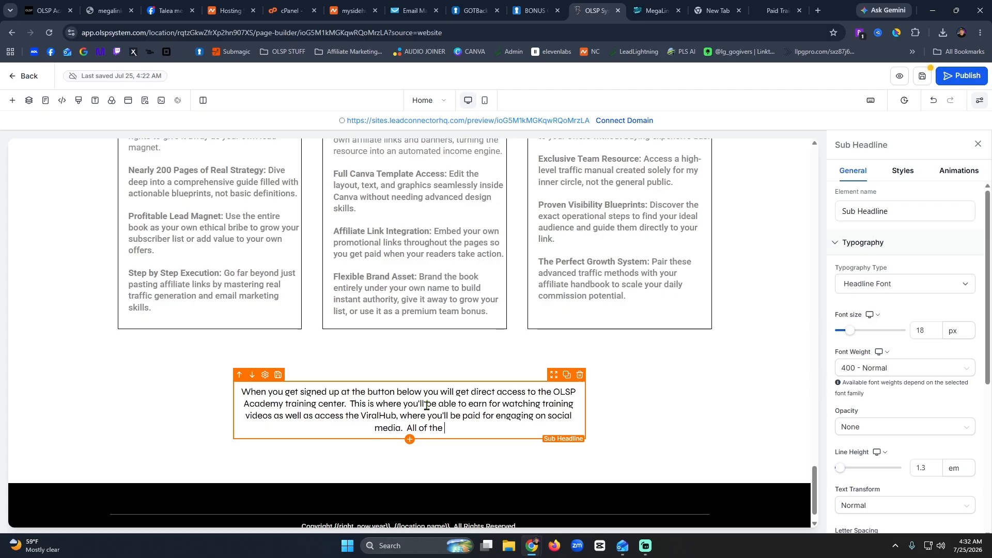
pyautogui.write('training is inside ')
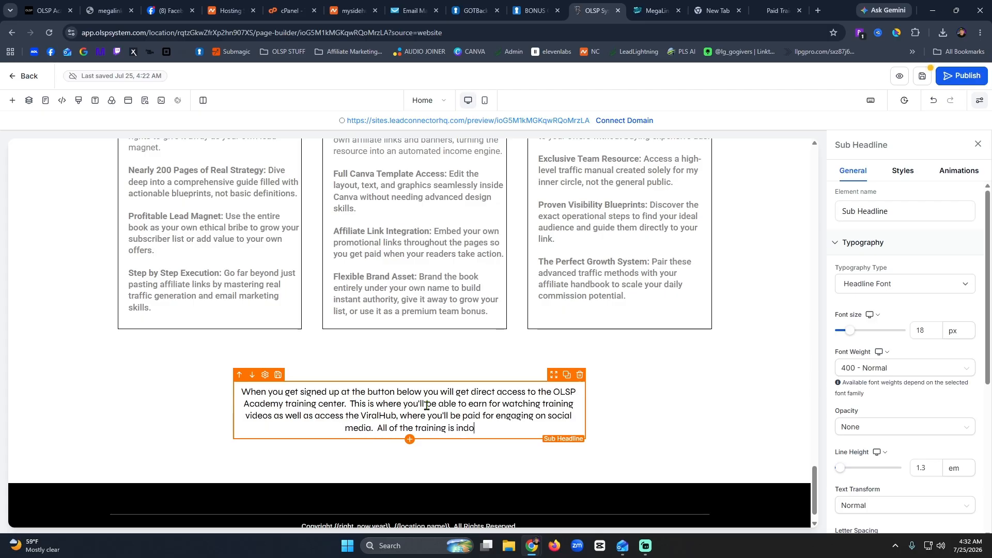
pyautogui.write('the ')
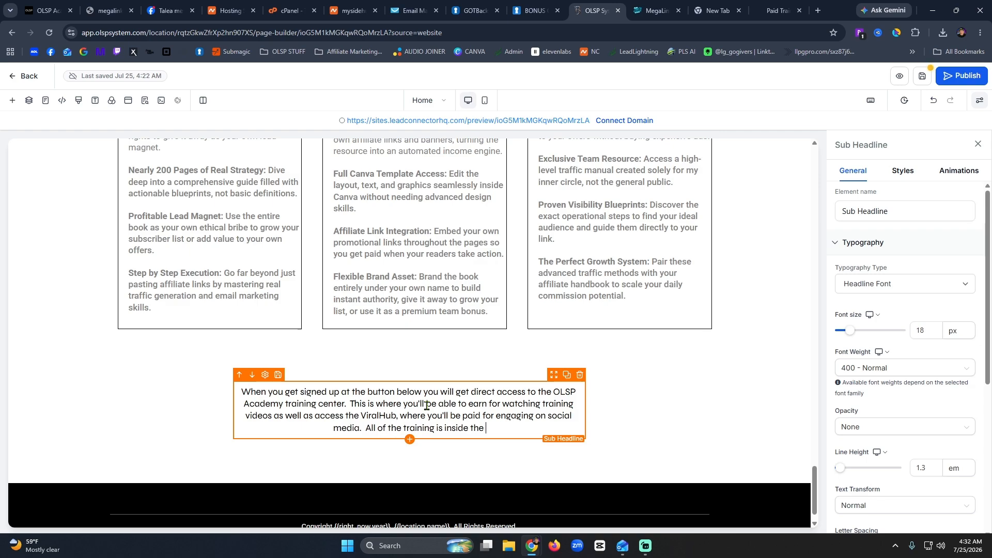
pyautogui.write('Academy. ')
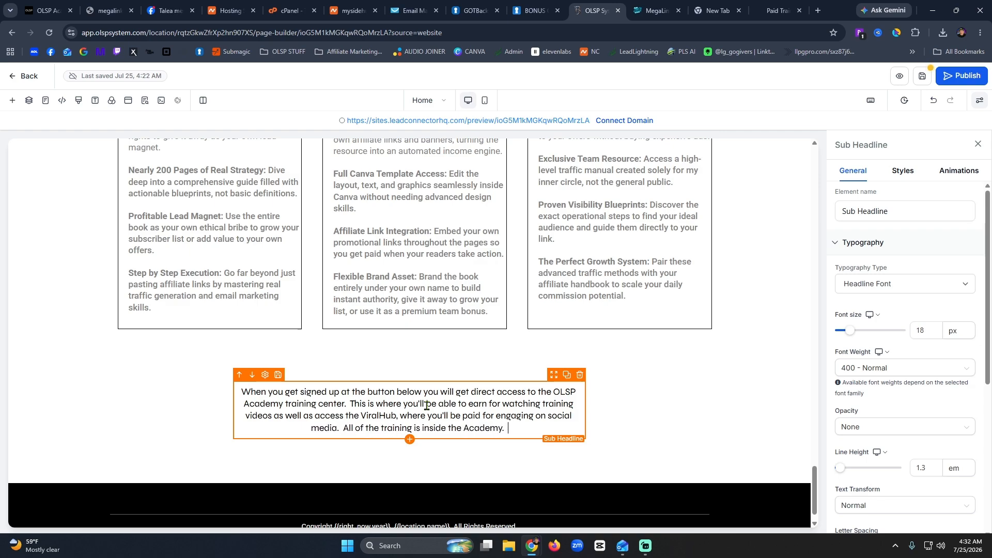
pyautogui.write('c')
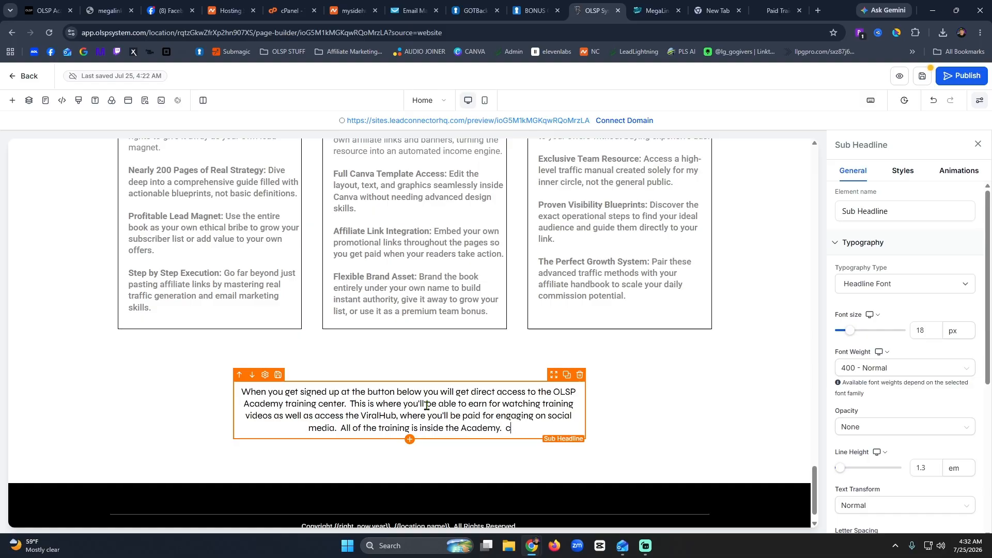
pyautogui.write('lick the button')
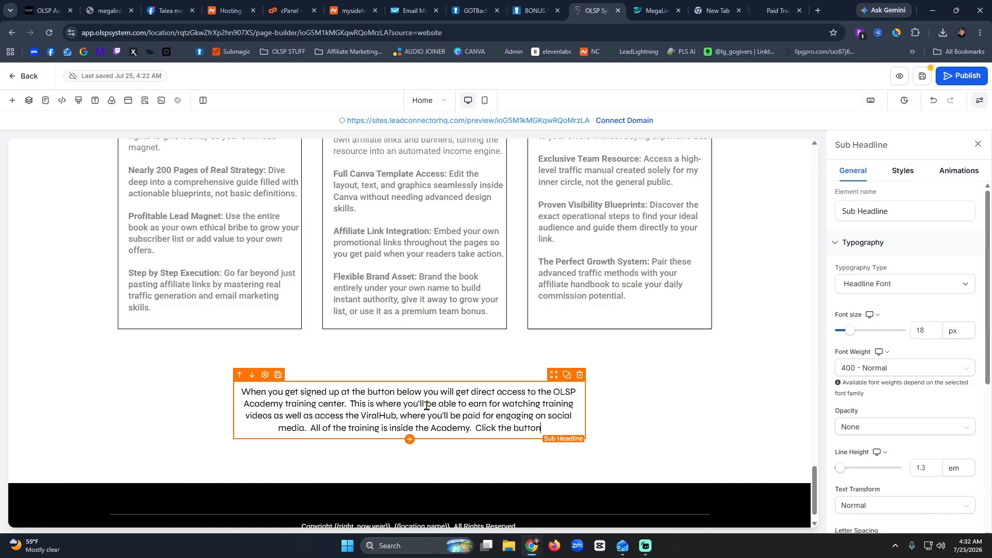
pyautogui.write(' below for your')
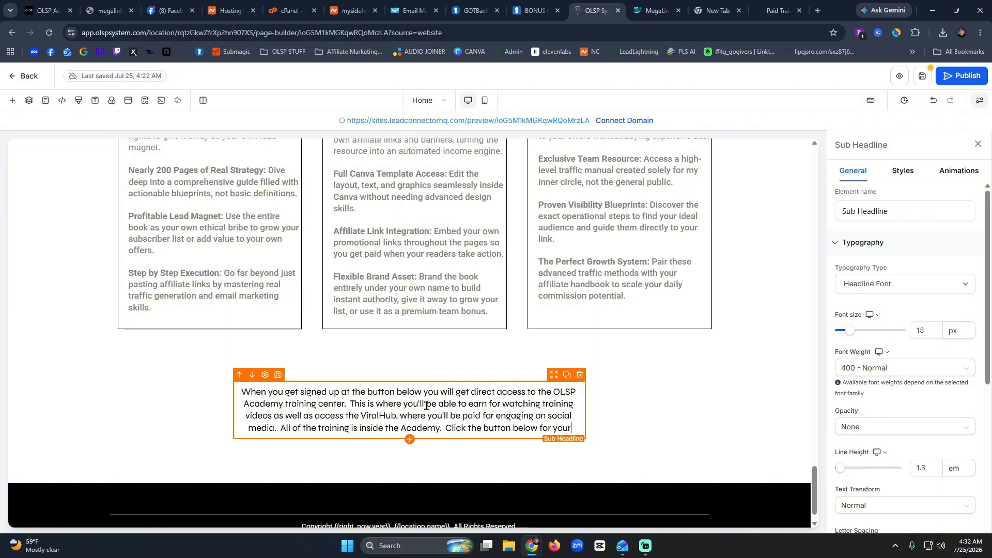
pyautogui.write(' s')
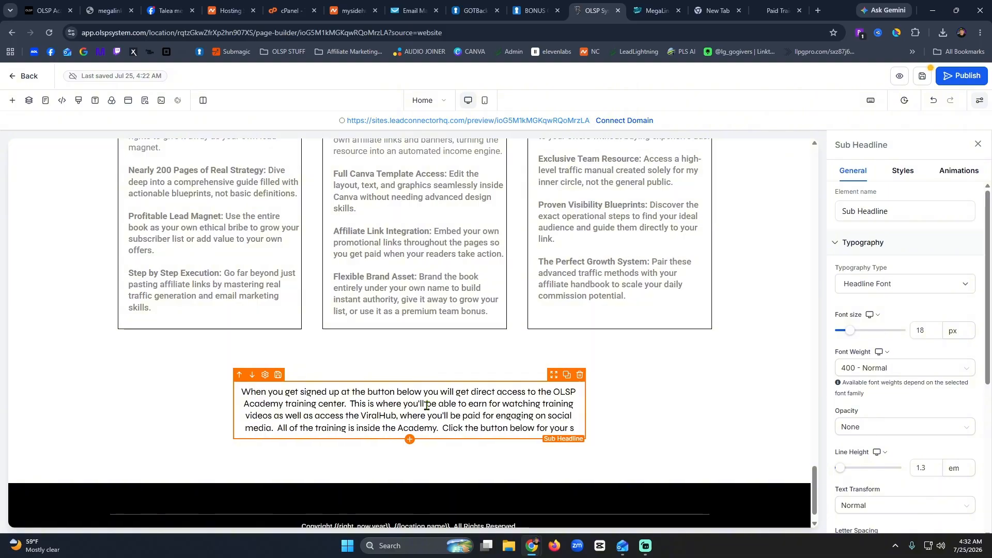
pyautogui.write('pecia')
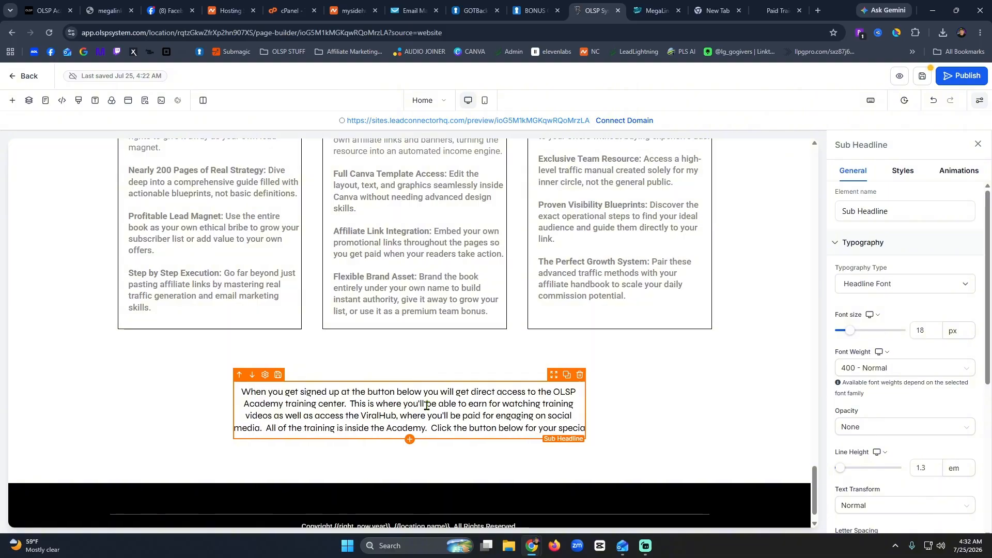
pyautogui.write('ly co')
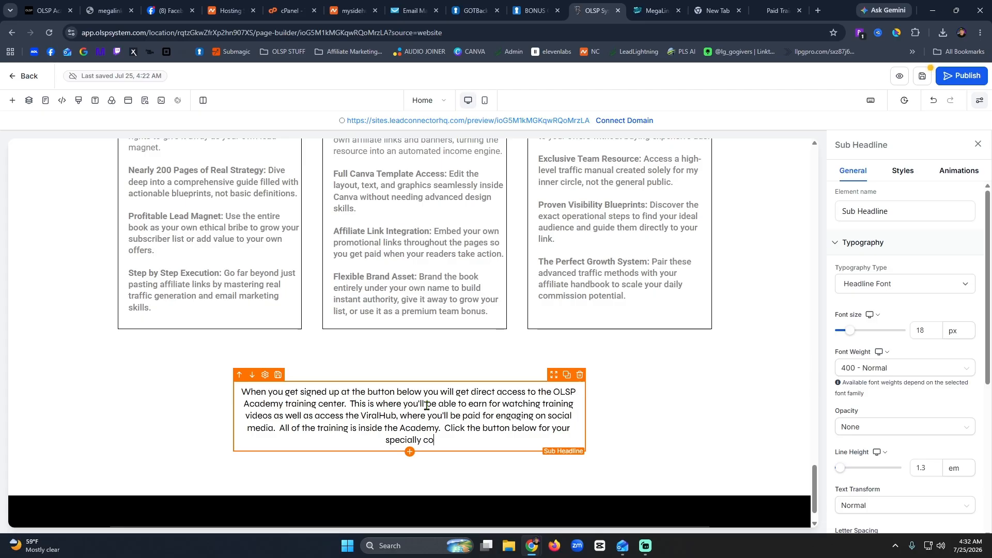
pyautogui.write('ded access')
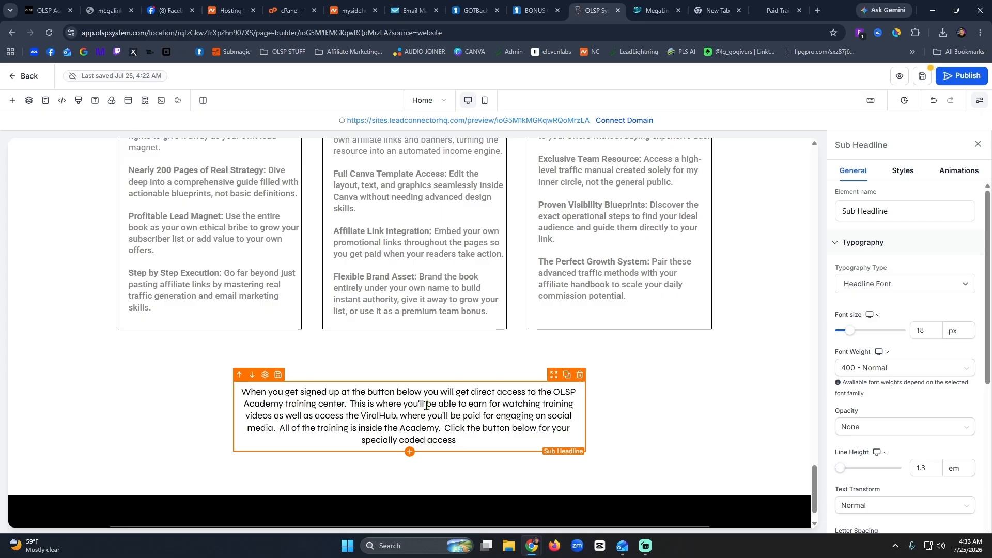
pyautogui.write(' so I w')
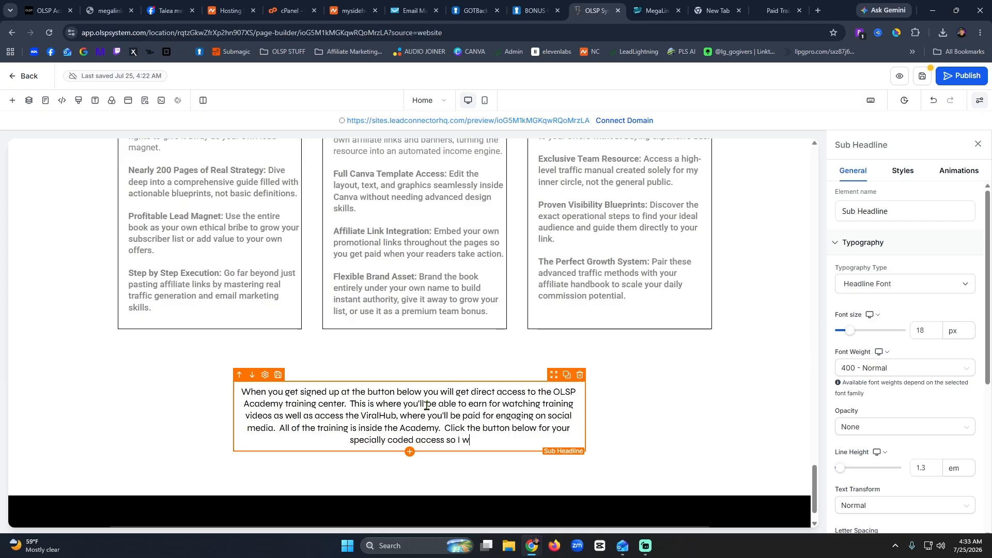
pyautogui.write('ill be notified, and I ')
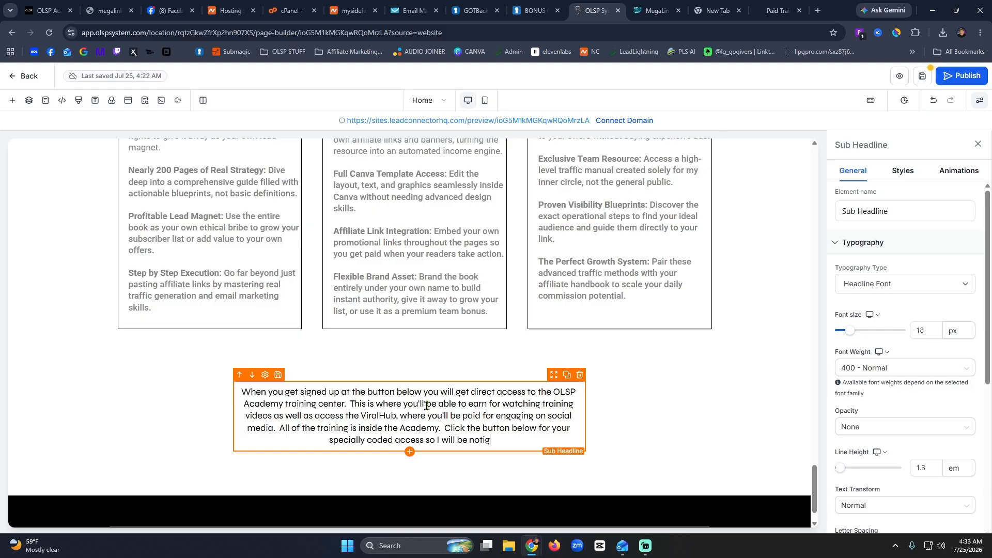
pyautogui.write('can ')
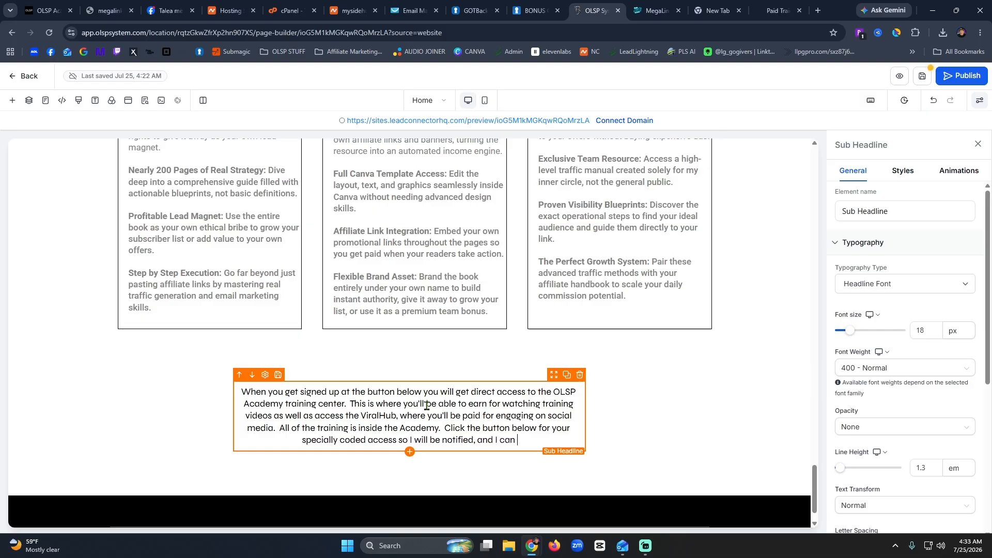
pyautogui.write('send you ')
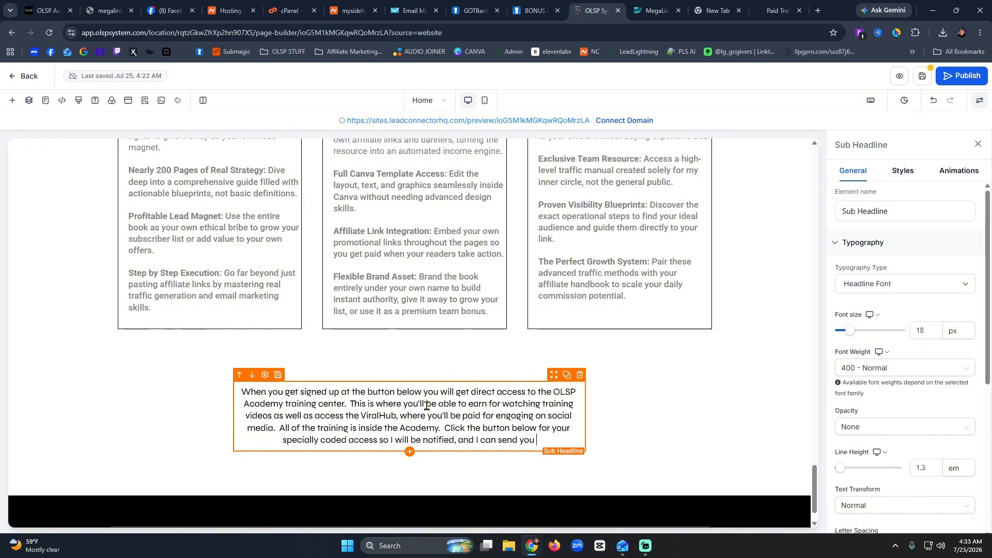
pyautogui.write('your free bo')
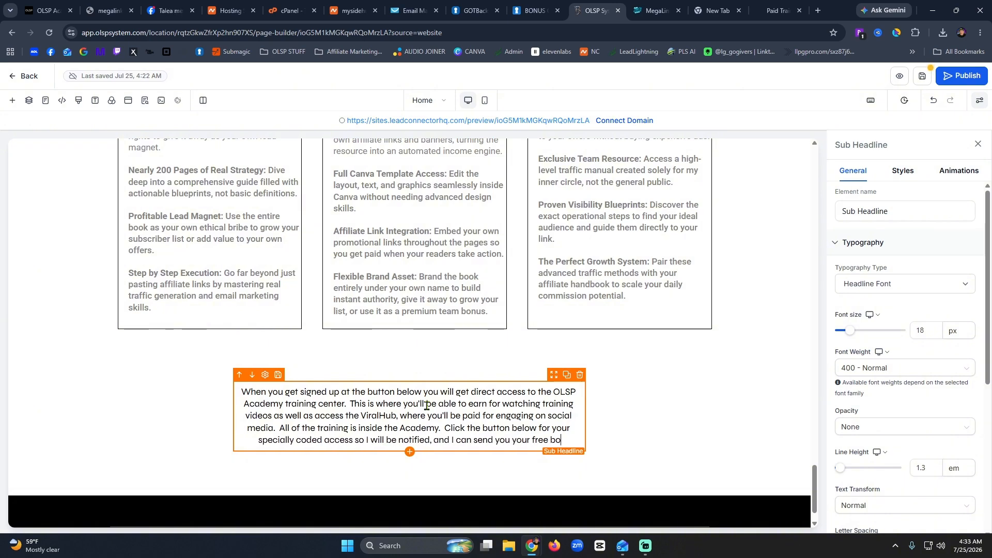
pyautogui.write('nuses.')
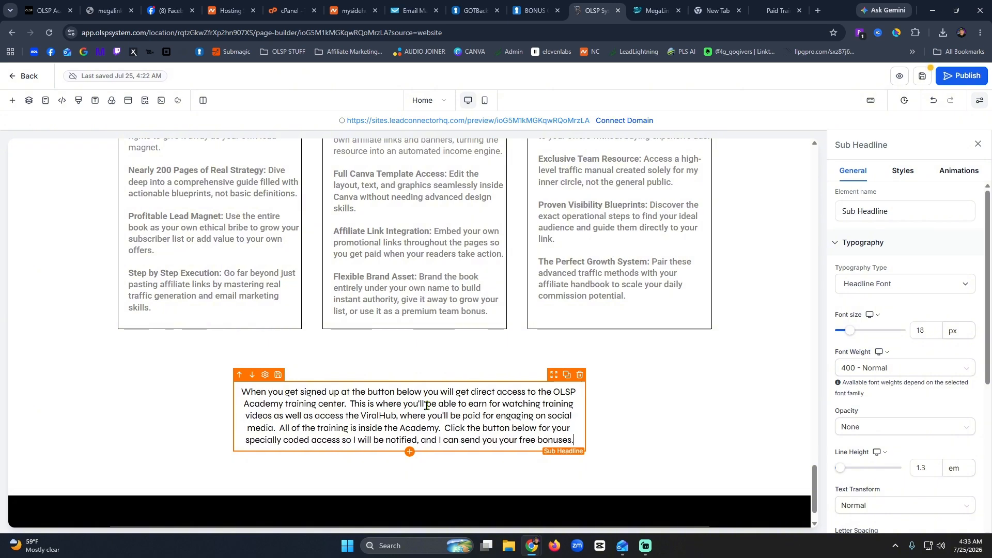
pyautogui.press('BackSpace')
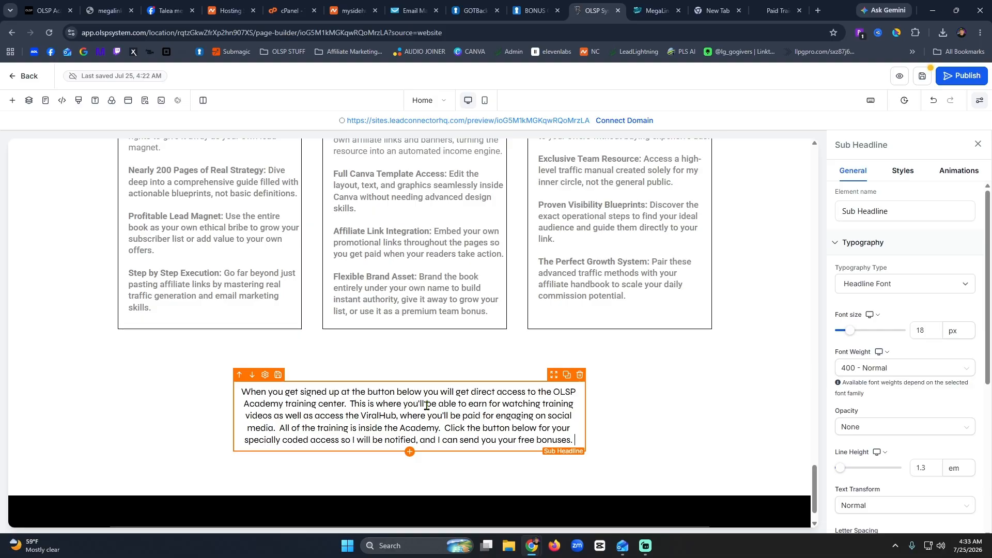
# Add a paragraph offering email help after signup, then the contact e-mail address on its own line.
pyautogui.press('Return')
pyautogui.press('Return')
pyautogui.write('Ma')
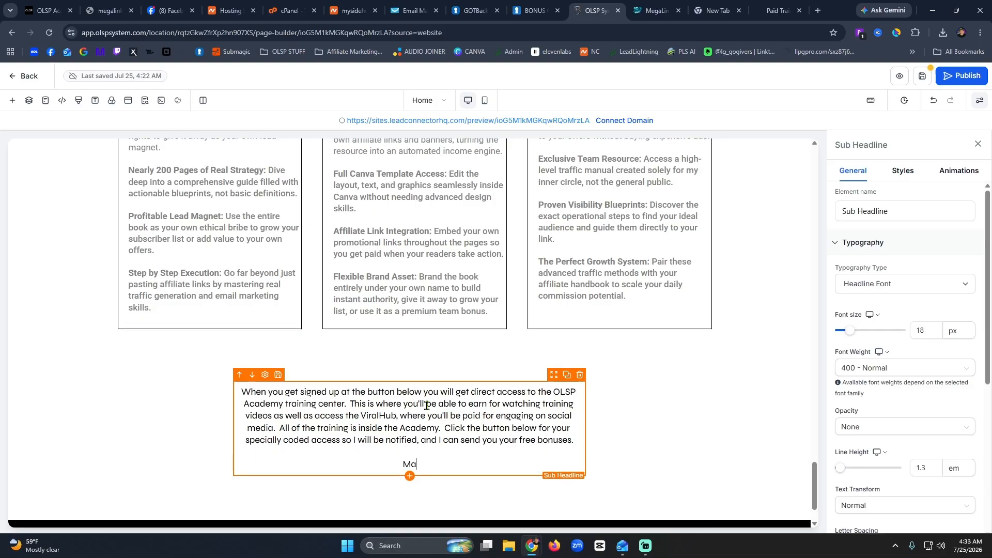
pyautogui.write('ke sure yo')
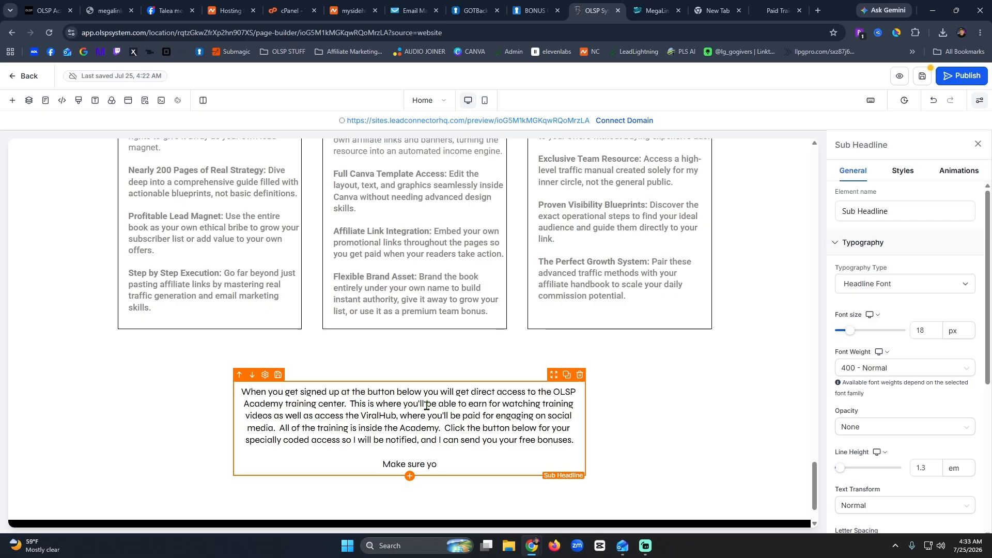
pyautogui.press('BackSpace')
pyautogui.press('BackSpace')
pyautogui.press('BackSpace')
pyautogui.press('BackSpace')
pyautogui.press('BackSpace')
pyautogui.press('BackSpace')
pyautogui.press('BackSpace')
pyautogui.press('BackSpace')
pyautogui.press('BackSpace')
pyautogui.press('BackSpace')
pyautogui.write('To make things go quicker')
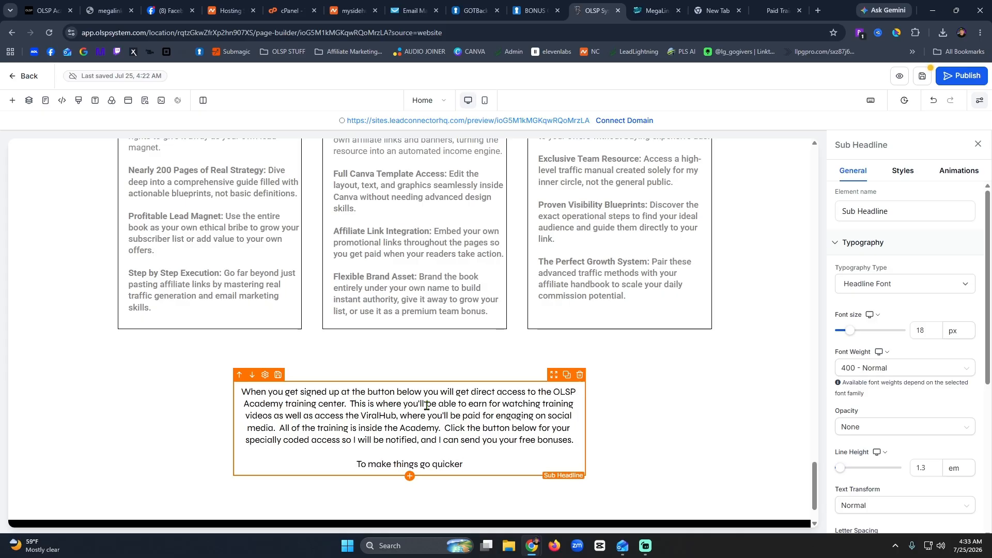
pyautogui.write(', you can emai')
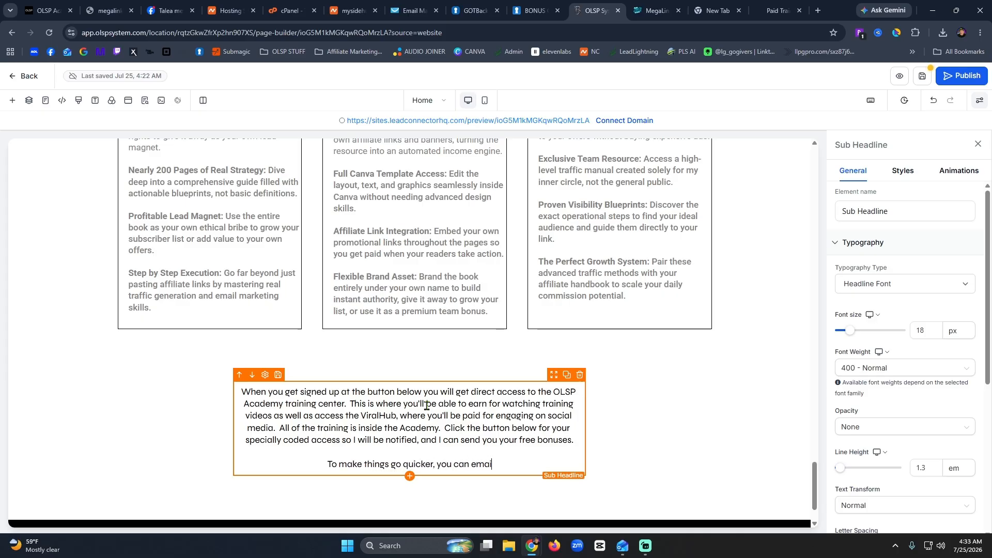
pyautogui.write("l me after you're ")
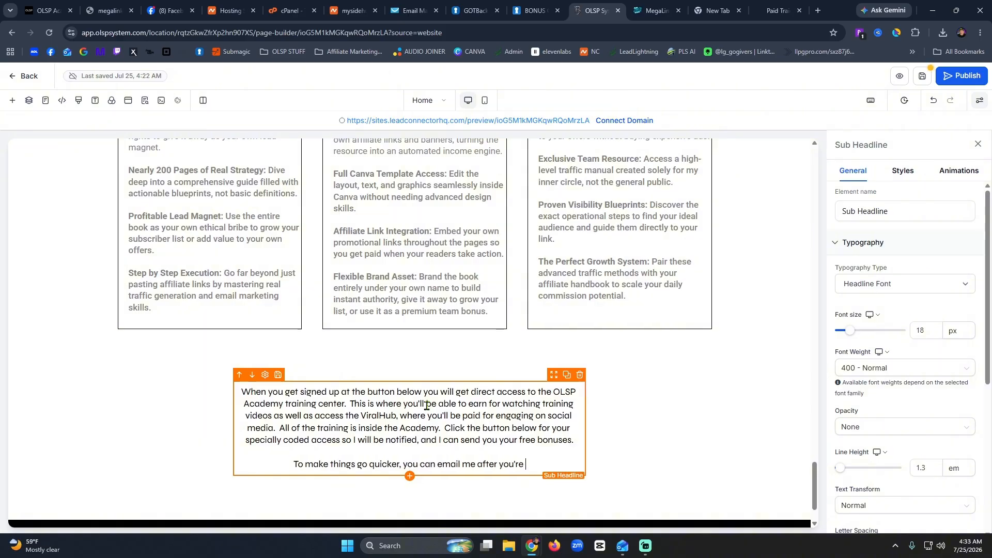
pyautogui.write('signed up so I c')
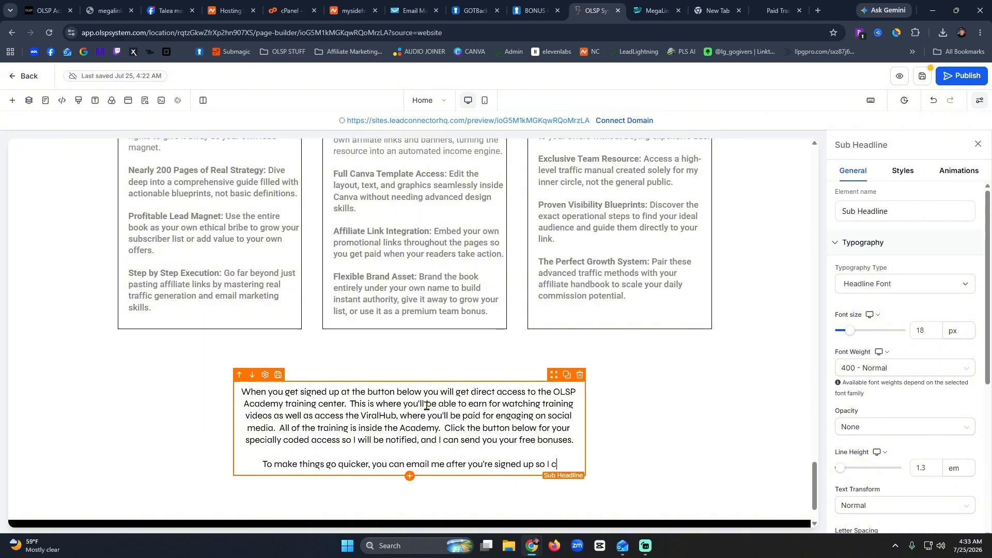
pyautogui.write('an help you nav')
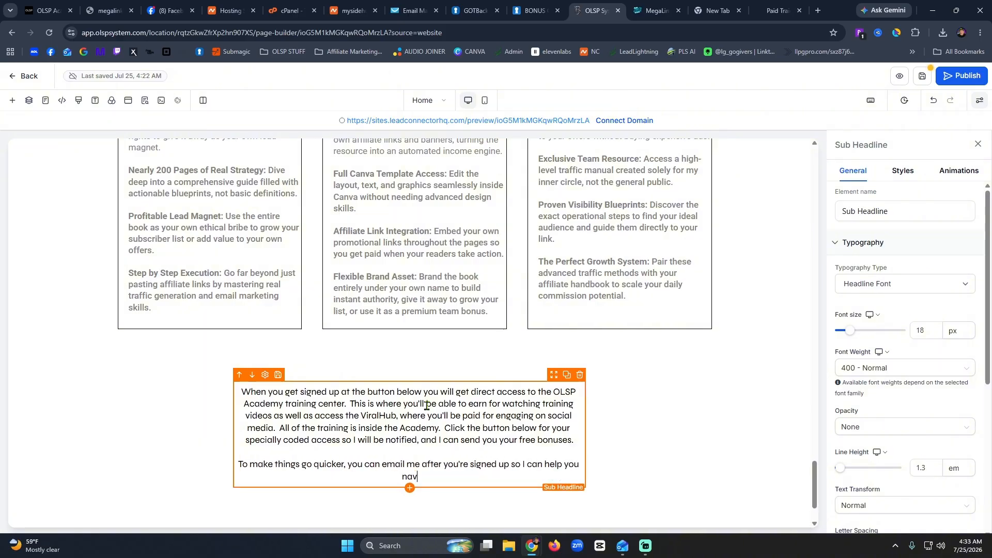
pyautogui.write('igate t')
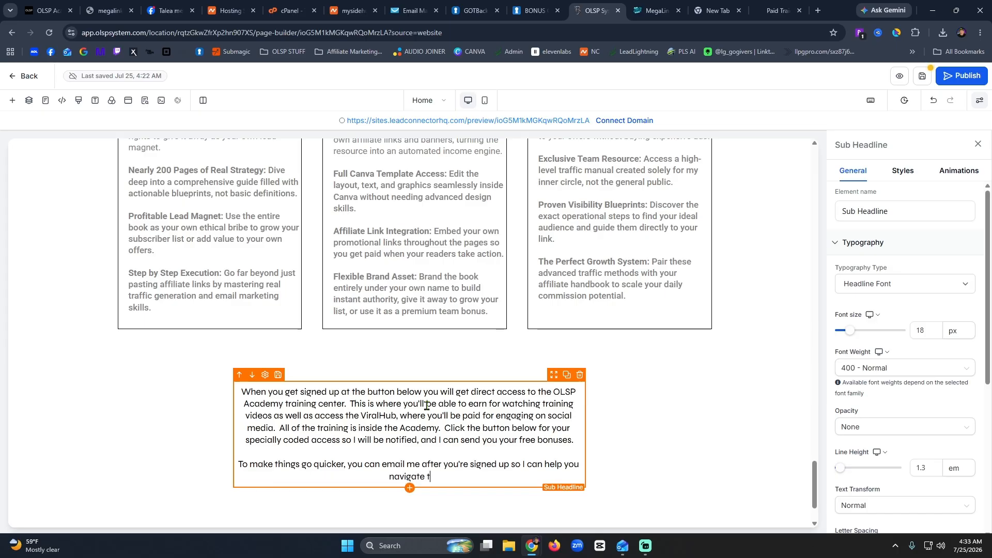
pyautogui.write('he dashboard and get ')
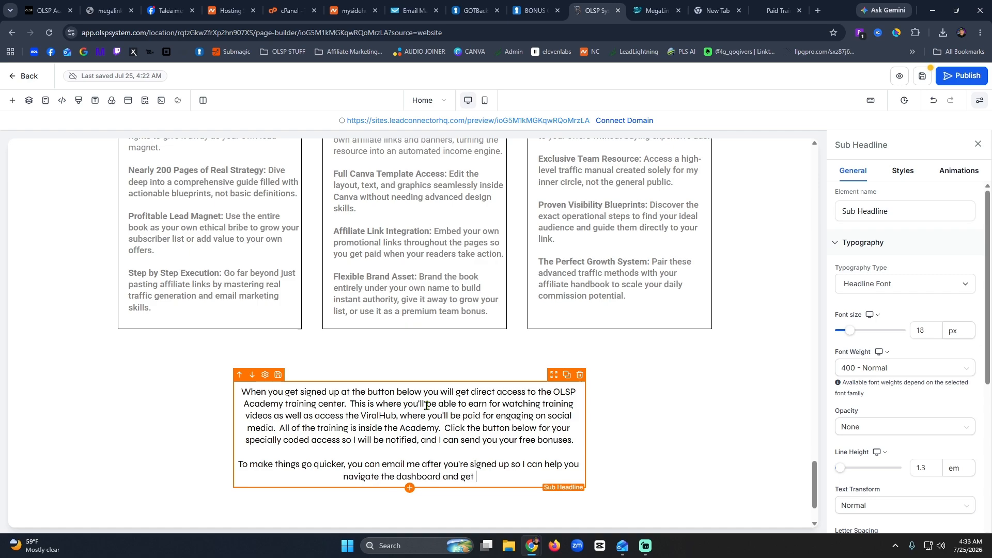
pyautogui.write('locked in.')
pyautogui.press('Return')
pyautogui.press('Return')
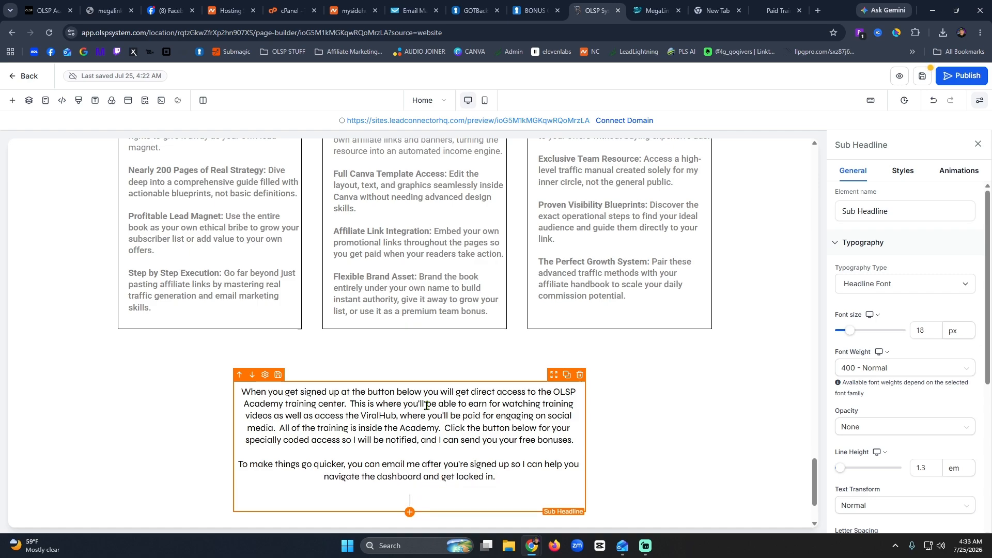
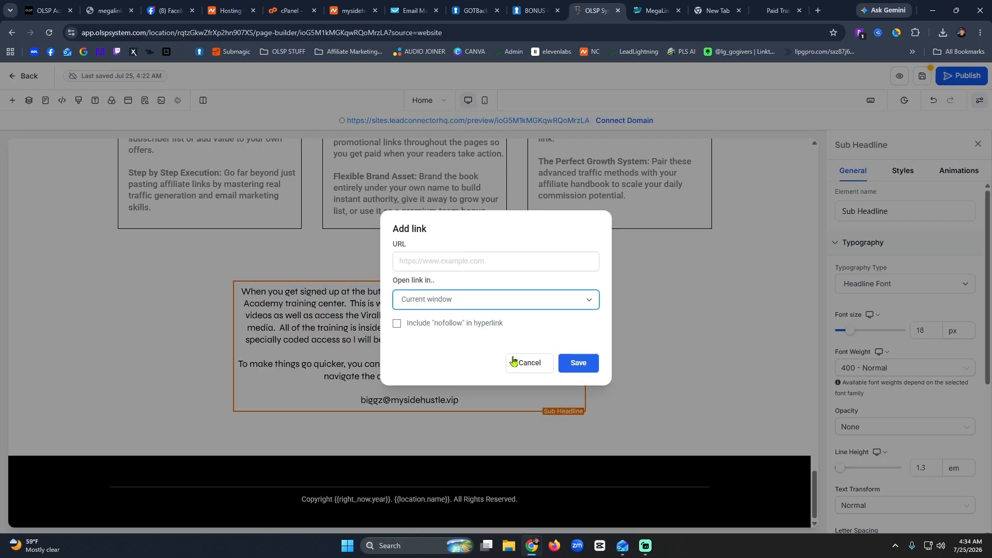
# Cancel the link dialog, leaving the e-mail line as plain text, and review the Styles and General settings.
pyautogui.click(527, 363)
pyautogui.tripleClick(431, 402)
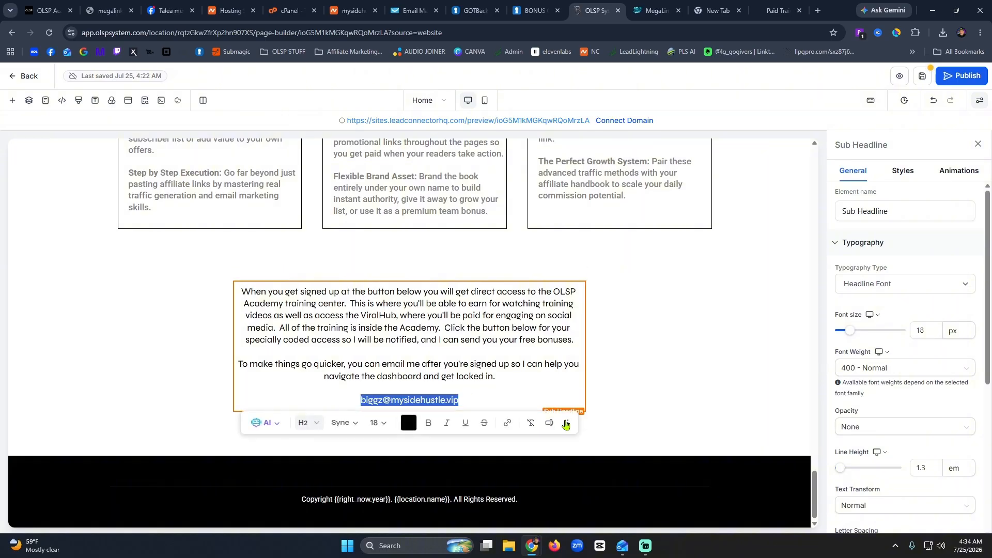
pyautogui.click(566, 423)
pyautogui.scroll(-5, 905, 290)
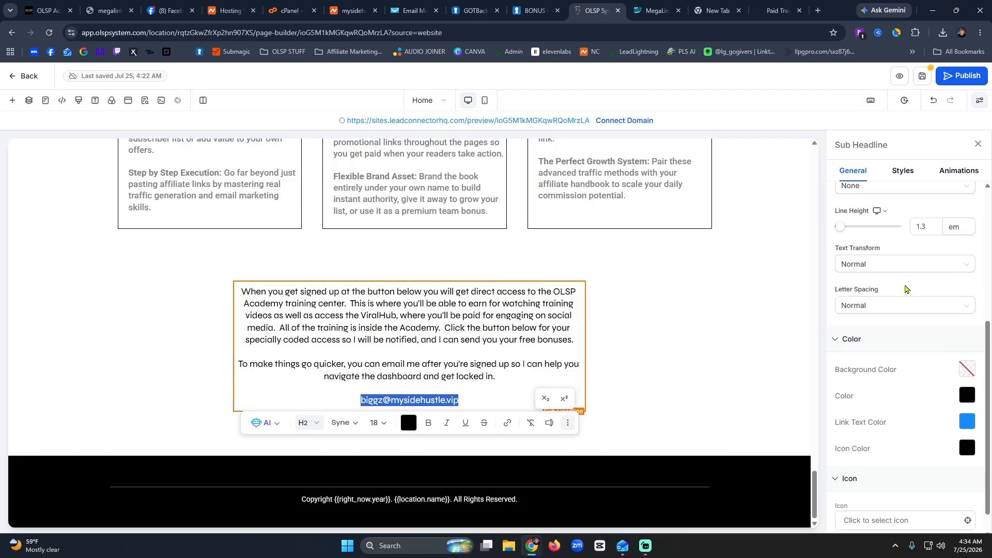
pyautogui.scroll(-1, 925, 324)
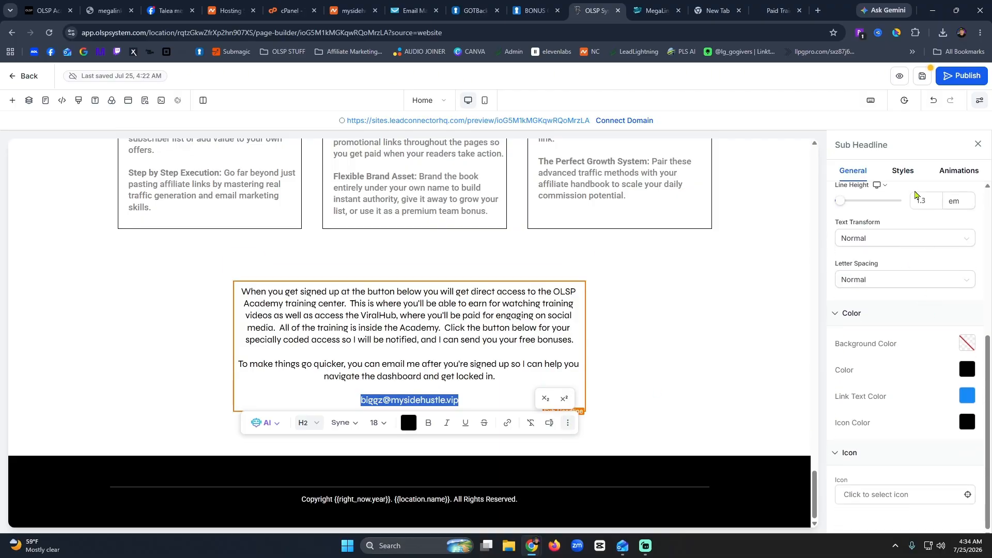
pyautogui.click(903, 171)
pyautogui.scroll(-5, 910, 340)
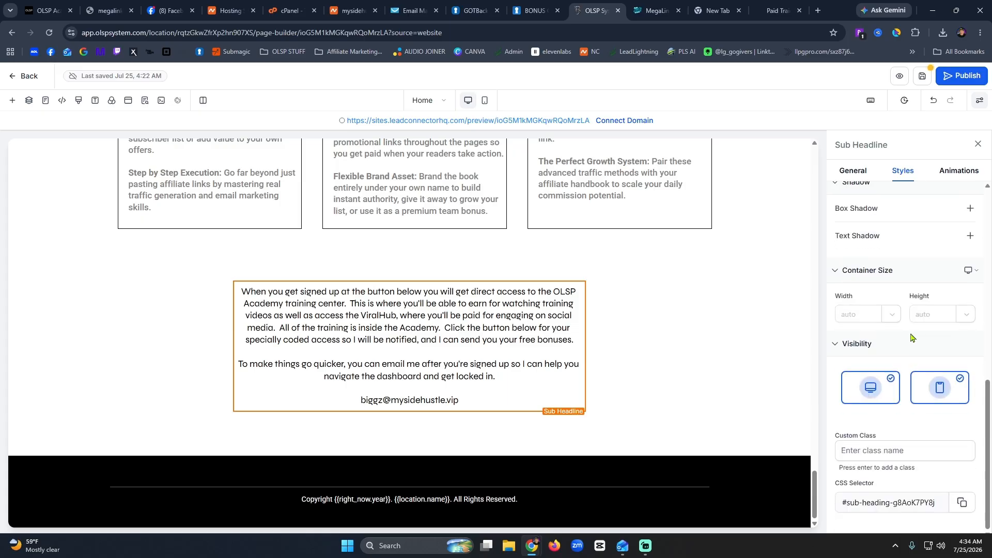
pyautogui.scroll(10, 858, 193)
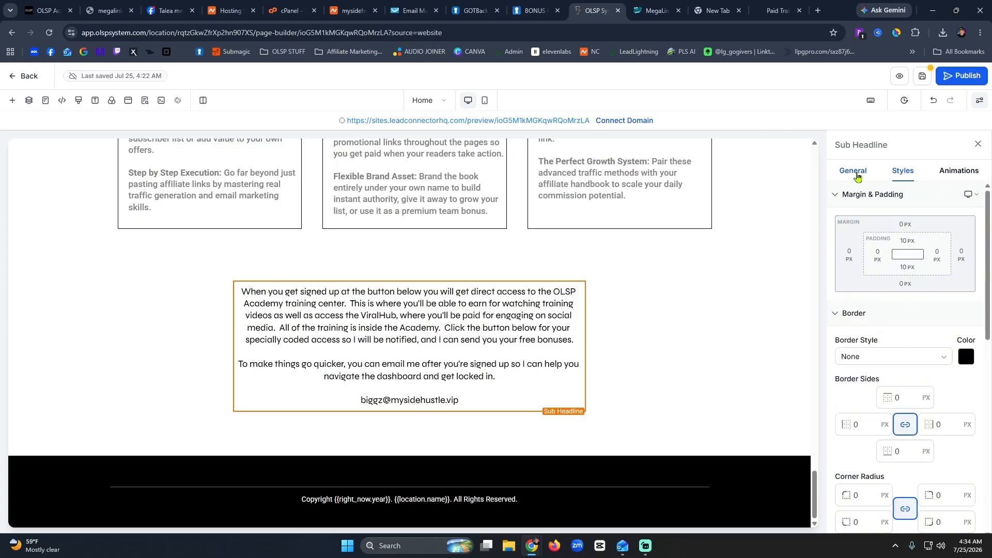
pyautogui.click(853, 171)
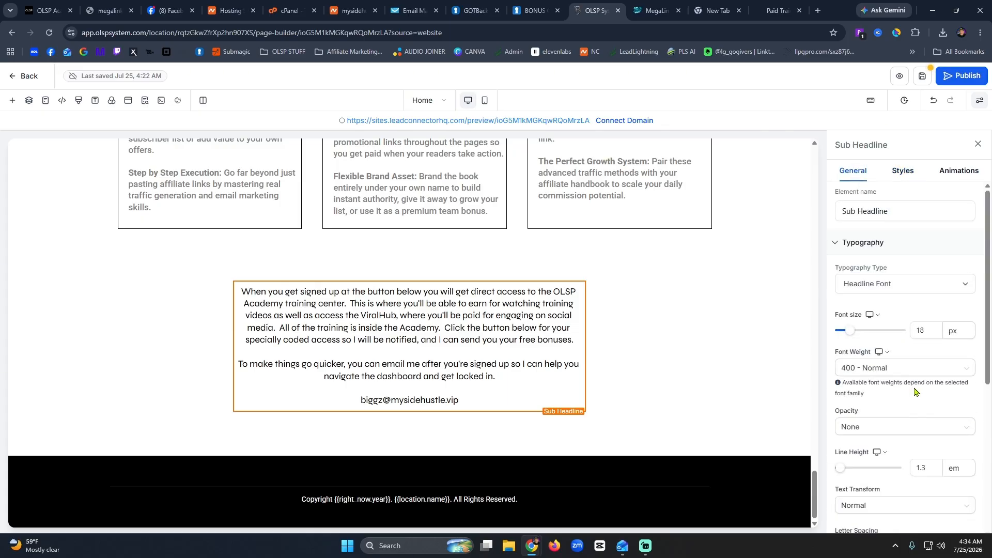
pyautogui.scroll(-5, 915, 392)
pyautogui.scroll(5, 914, 391)
pyautogui.click(481, 402)
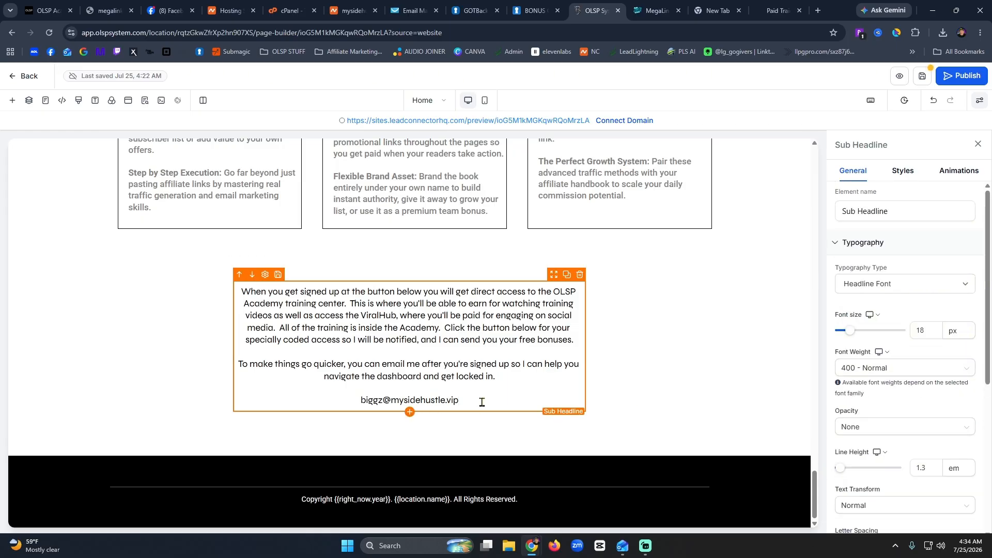
# Add an outlined blue button below the e-mail line labelled 'Click Here To Email Me'.
pyautogui.click(16, 105)
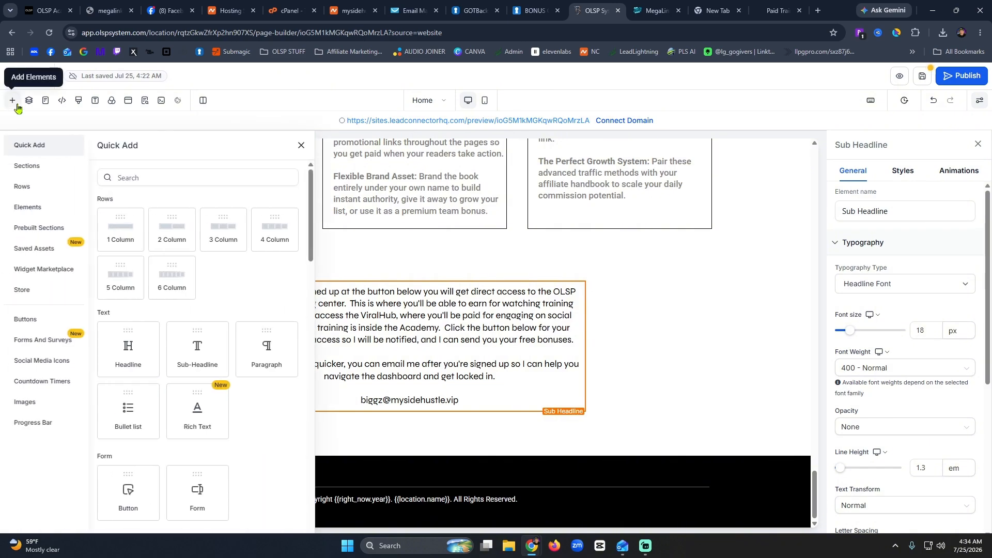
pyautogui.click(46, 325)
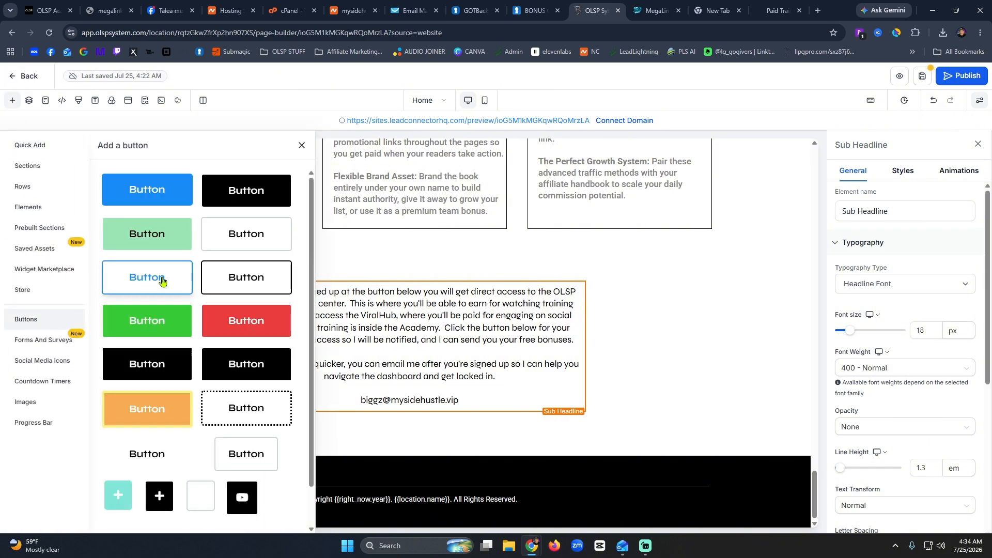
pyautogui.moveTo(164, 281); pyautogui.dragTo(431, 399)
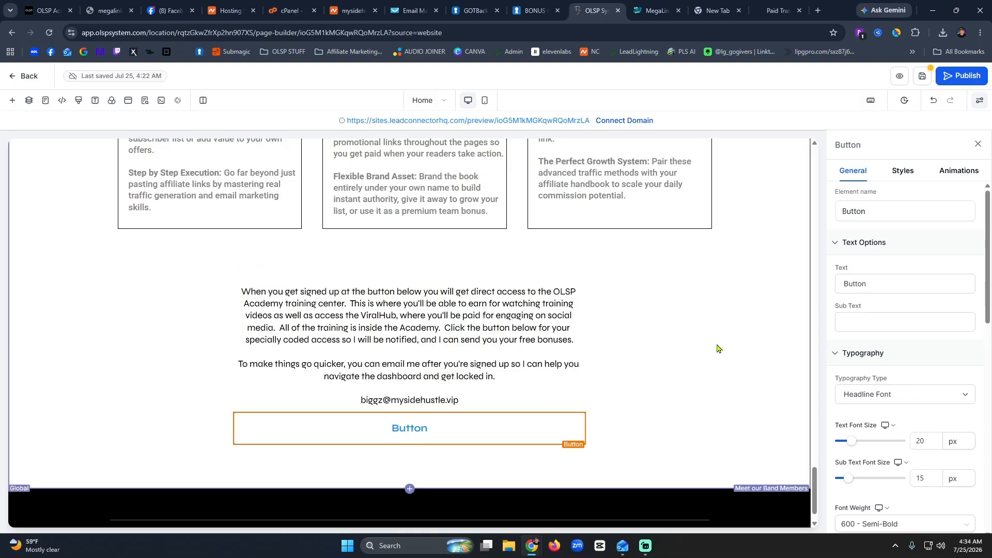
pyautogui.moveTo(873, 284); pyautogui.dragTo(830, 301)
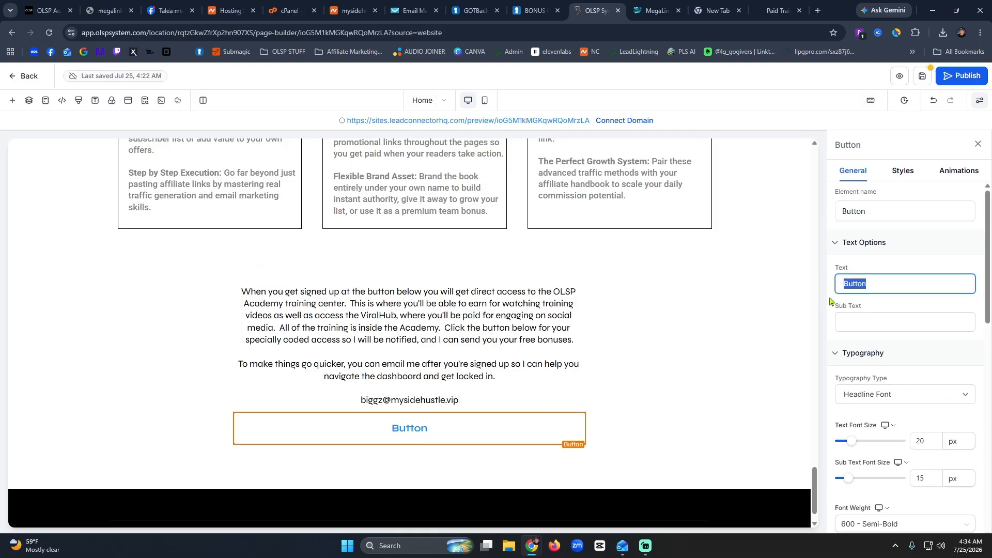
pyautogui.write('Click')
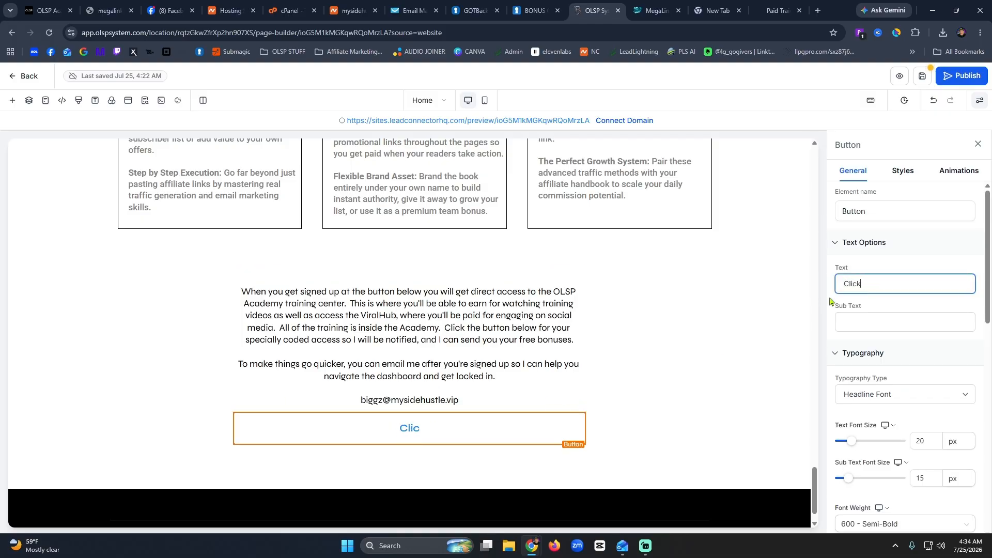
pyautogui.write(' Here To ')
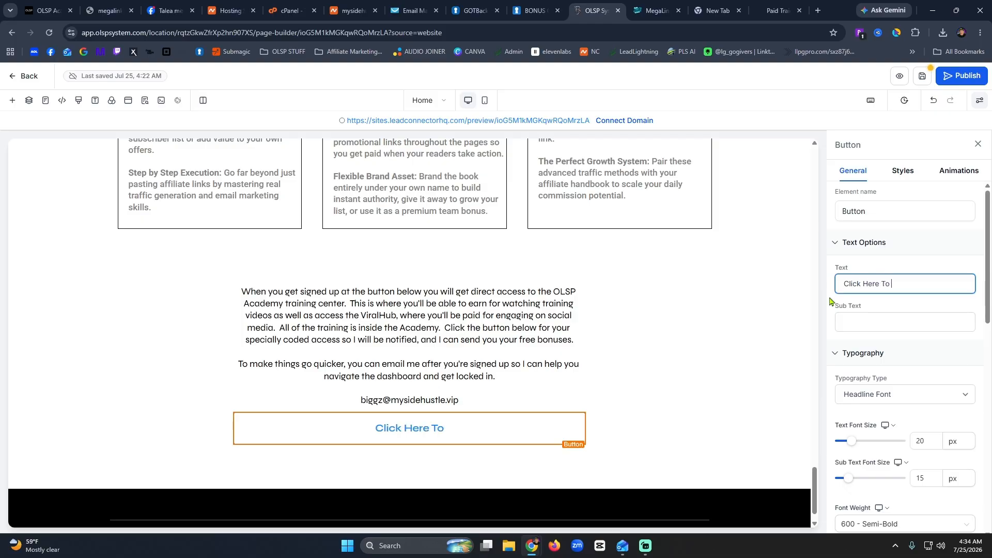
pyautogui.write('Email Me')
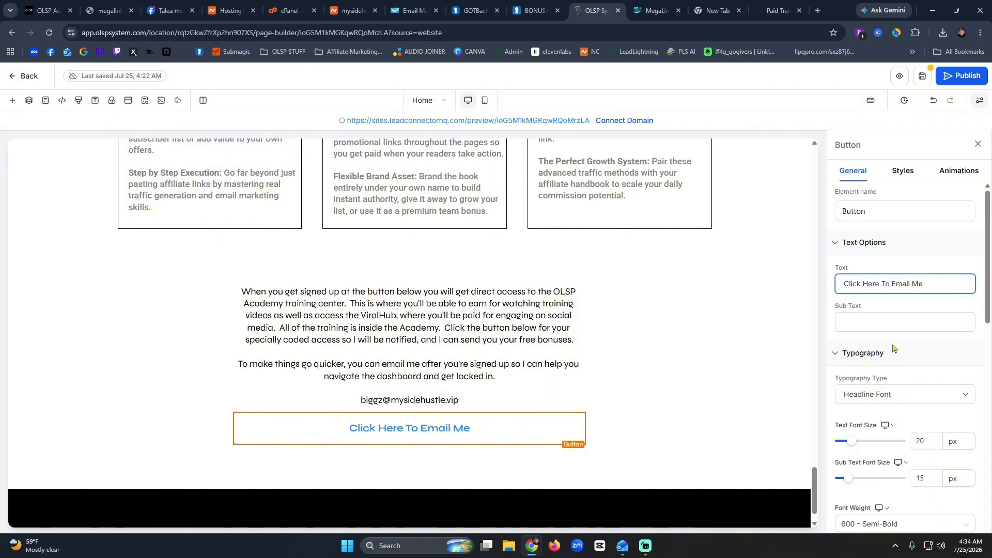
pyautogui.scroll(-5, 892, 330)
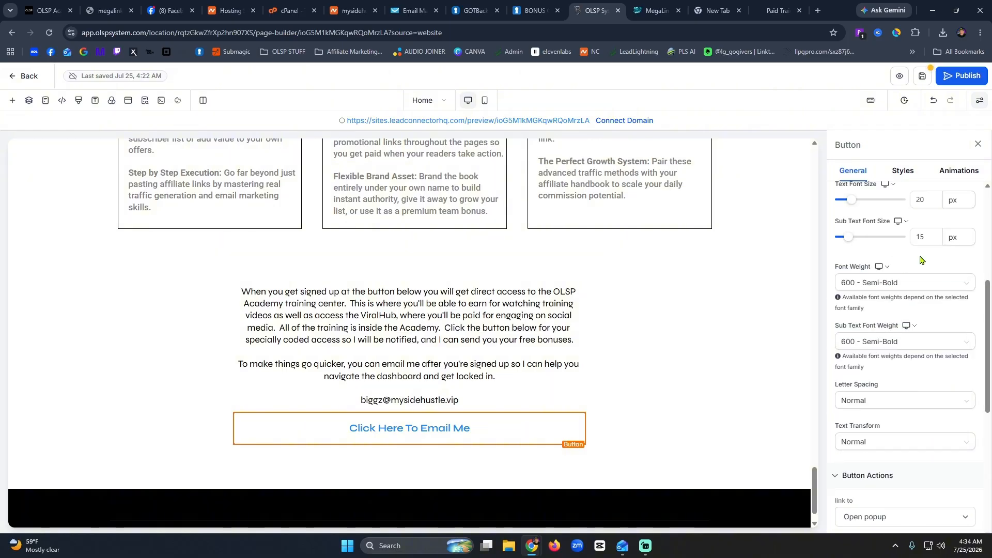
pyautogui.scroll(-5, 920, 260)
# Link the button to the contact e-mail address and save the page, syncing the global section.
pyautogui.click(871, 276)
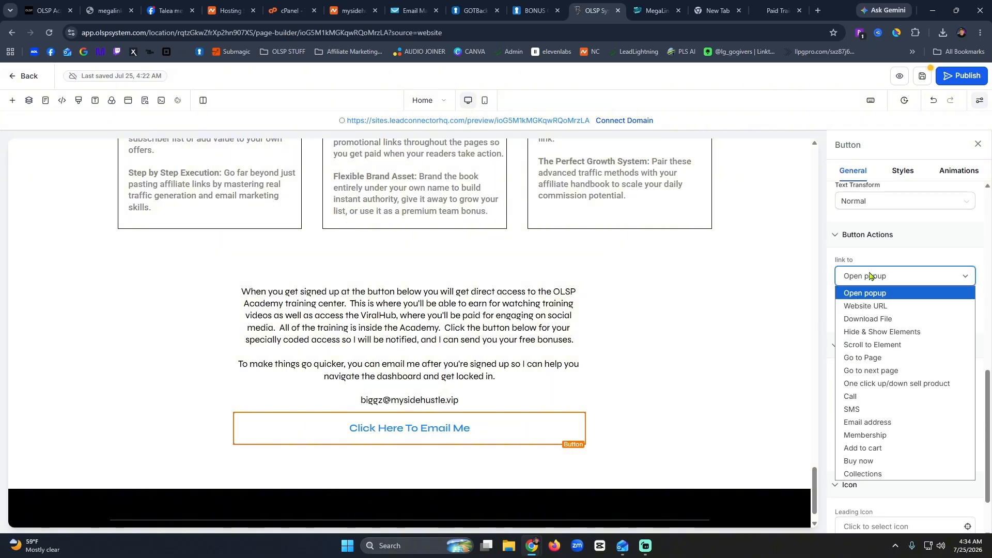
pyautogui.click(882, 423)
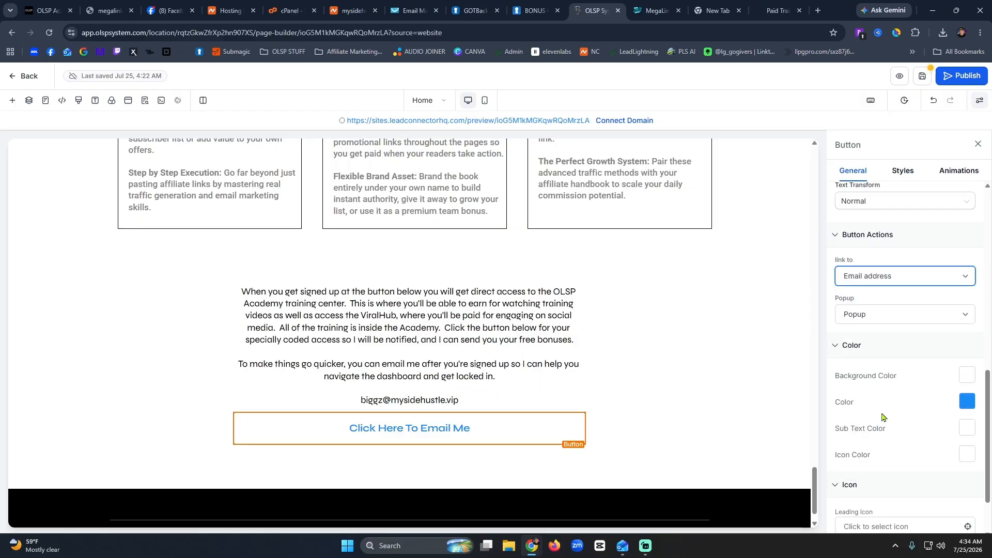
pyautogui.click(883, 309)
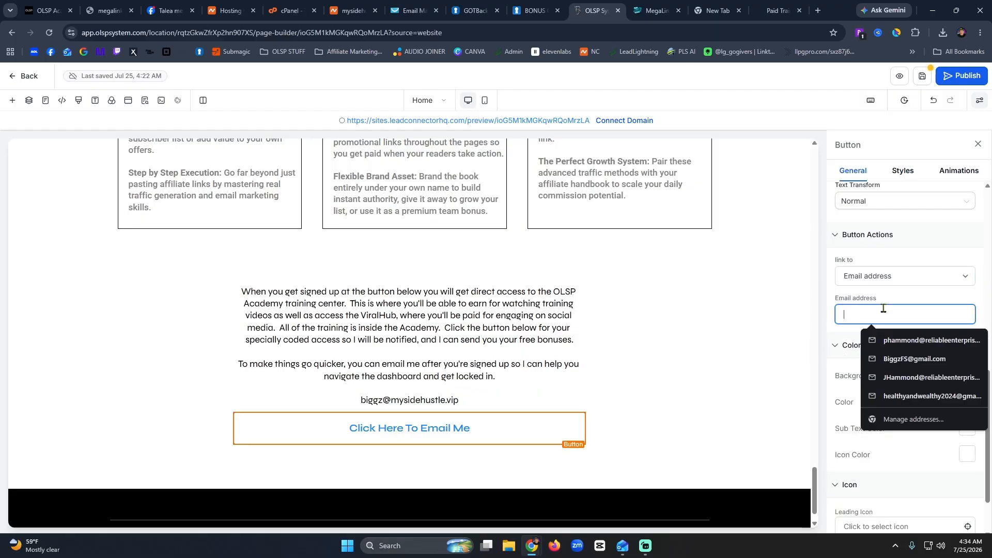
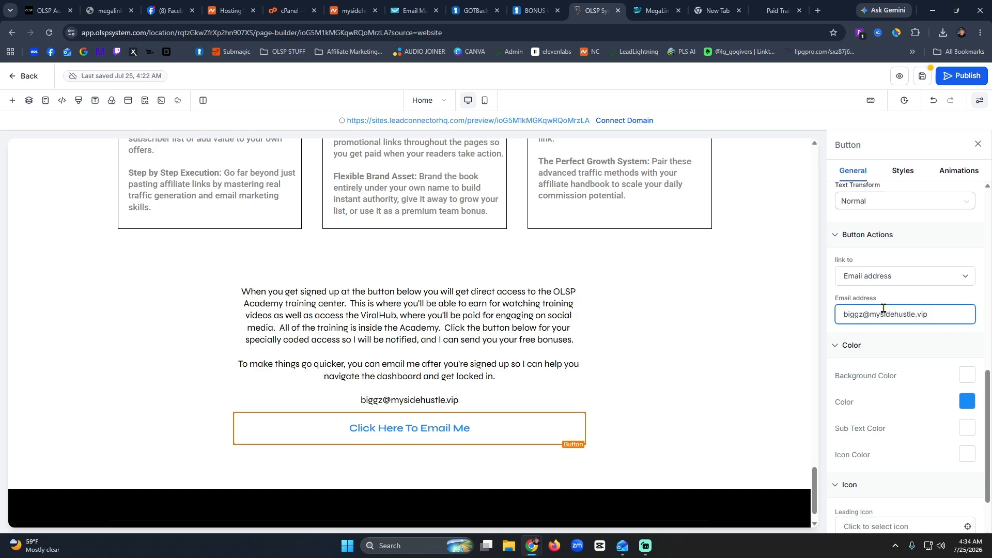
pyautogui.click(725, 375)
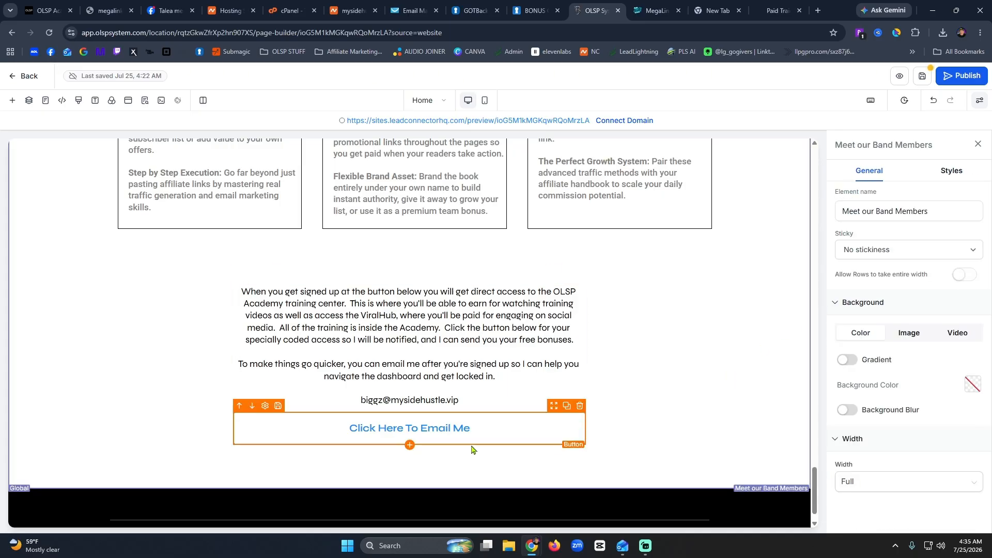
pyautogui.click(923, 77)
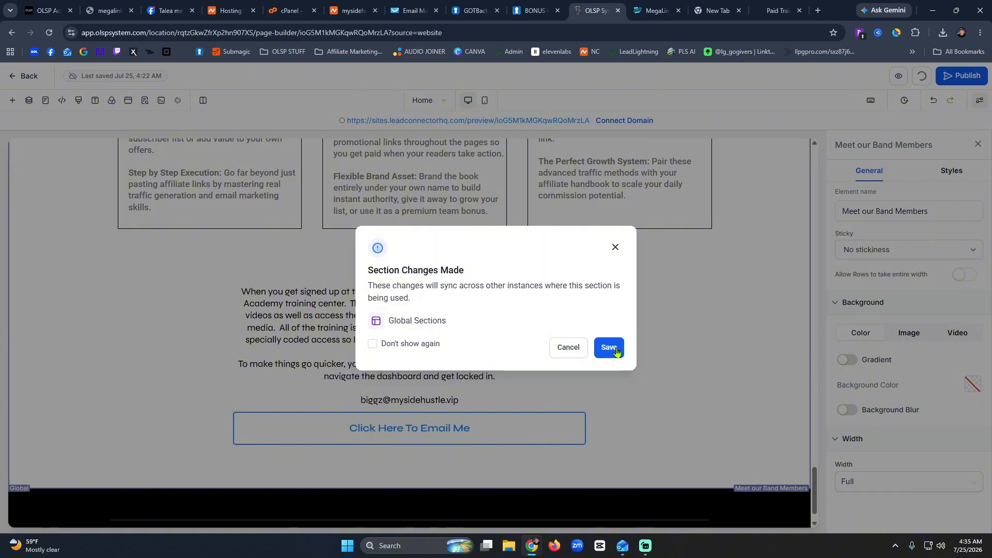
pyautogui.click(615, 351)
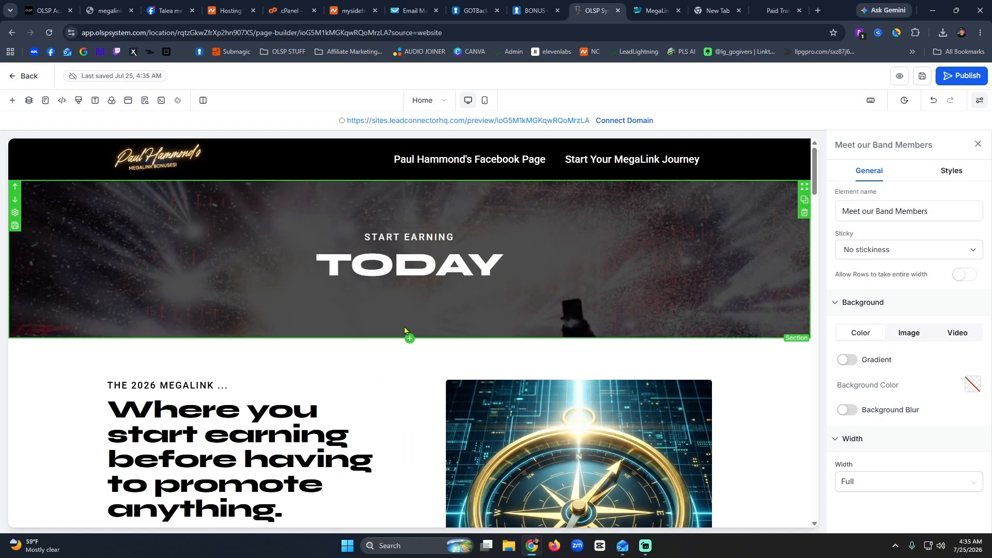
# Duplicate the blue button, place the copy under the email button, and label it 'CLICK HERE TO GET STARTED'.
pyautogui.scroll(-15, 405, 330)
pyautogui.scroll(8, 405, 331)
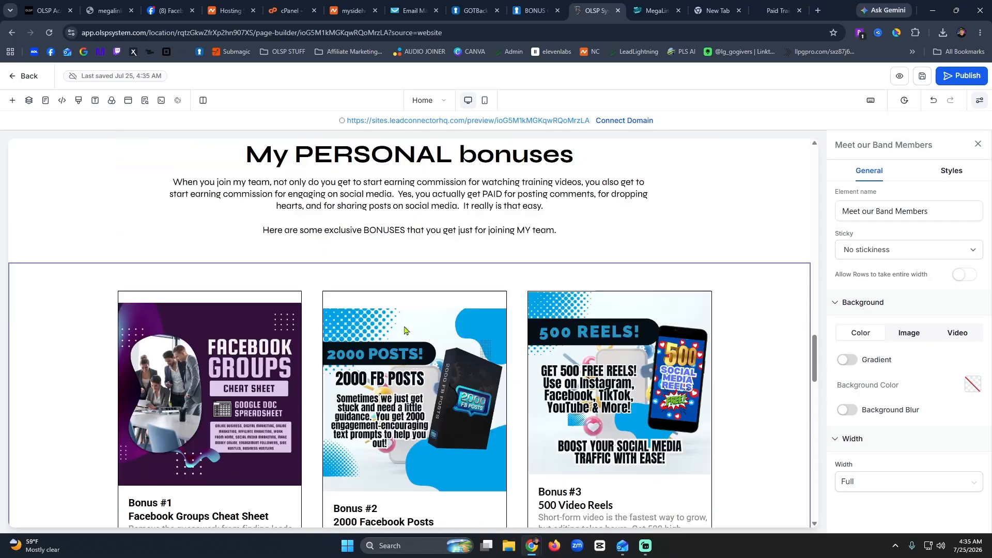
pyautogui.click(558, 212)
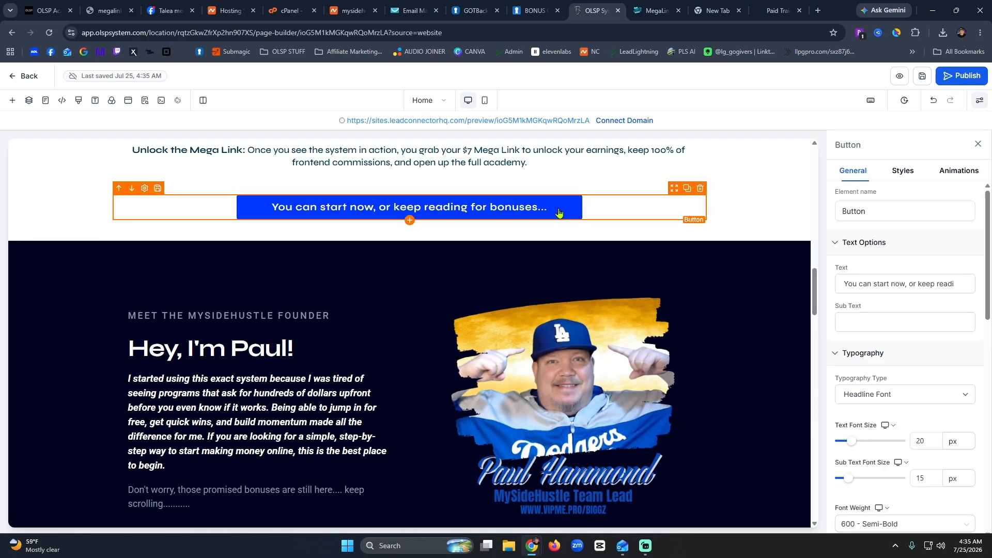
pyautogui.click(687, 190)
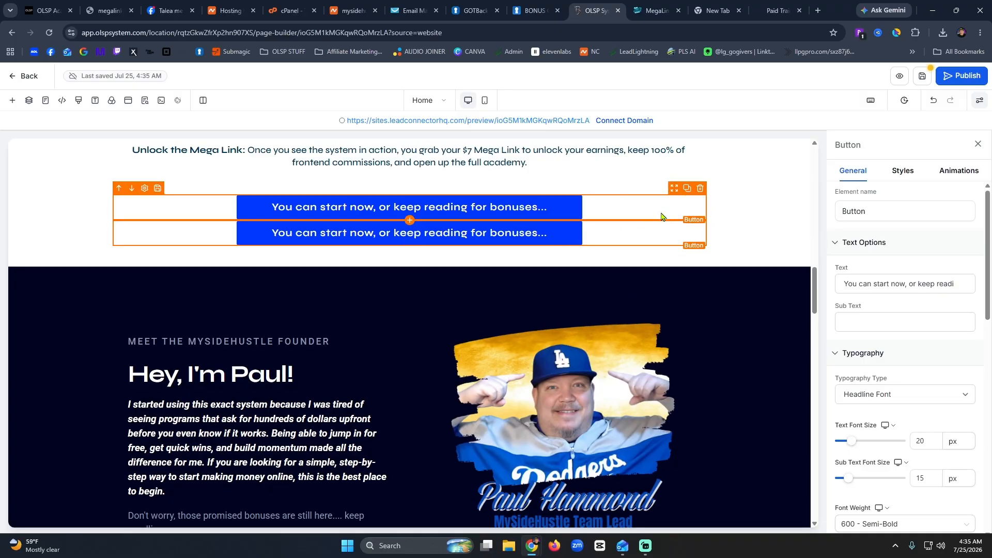
pyautogui.moveTo(664, 236); pyautogui.dragTo(499, 429)
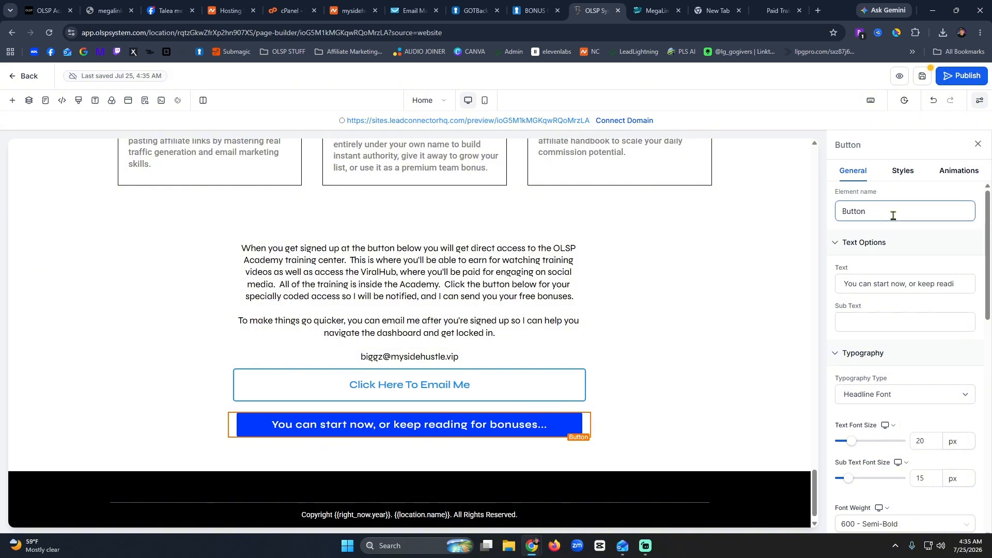
pyautogui.tripleClick(875, 285)
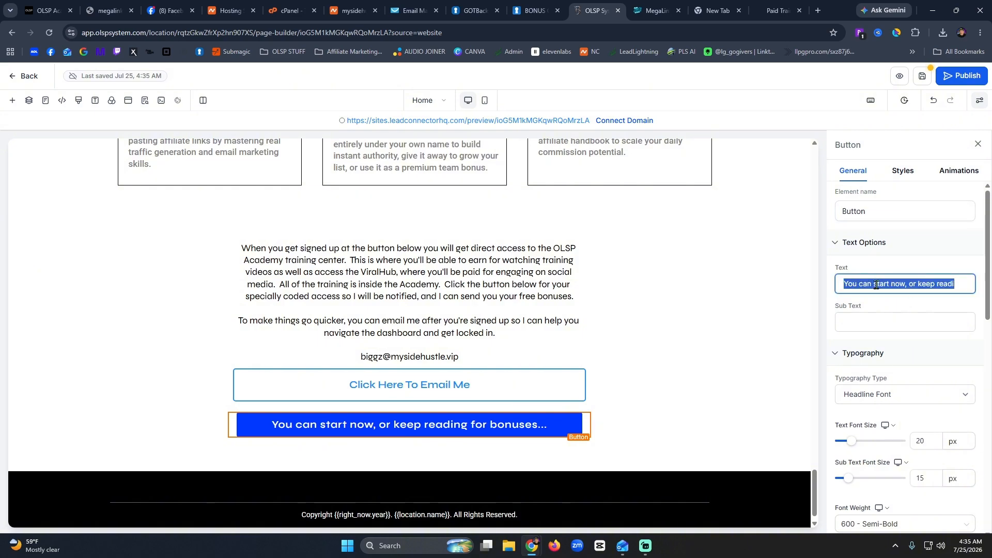
pyautogui.write('CLICK H')
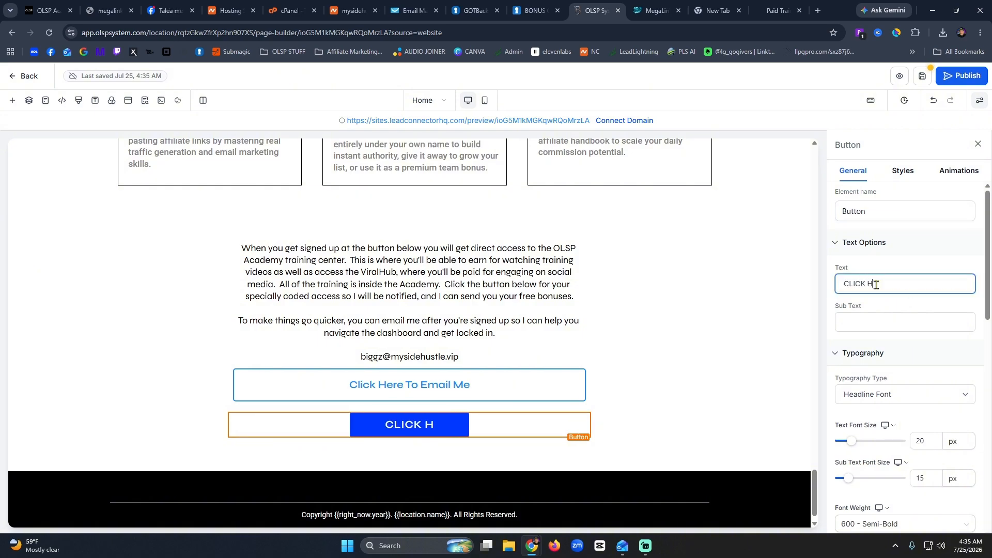
pyautogui.write('ERE TO GET STARTED')
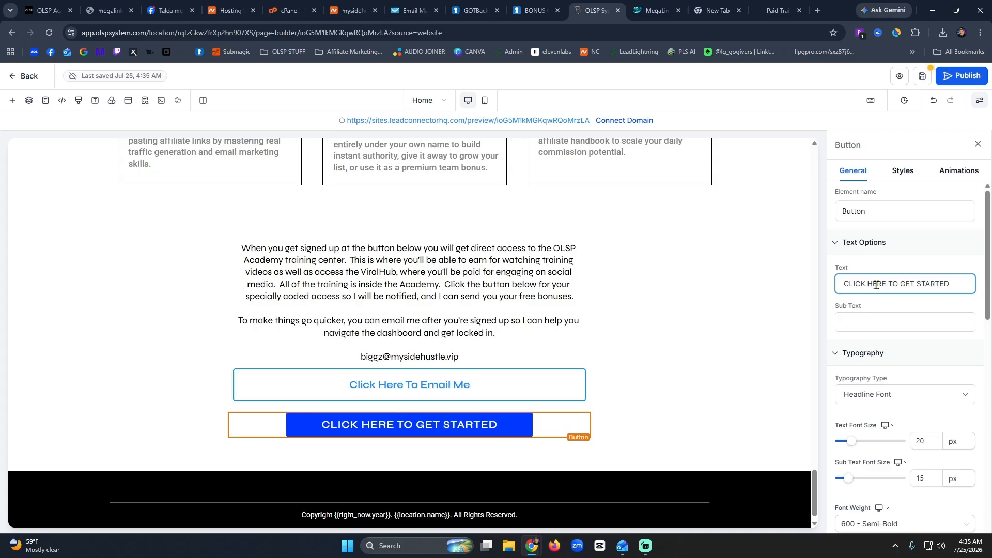
# Make the new button's background colour red, sampling the red from the screen.
pyautogui.scroll(-5, 922, 356)
pyautogui.scroll(-4, 923, 356)
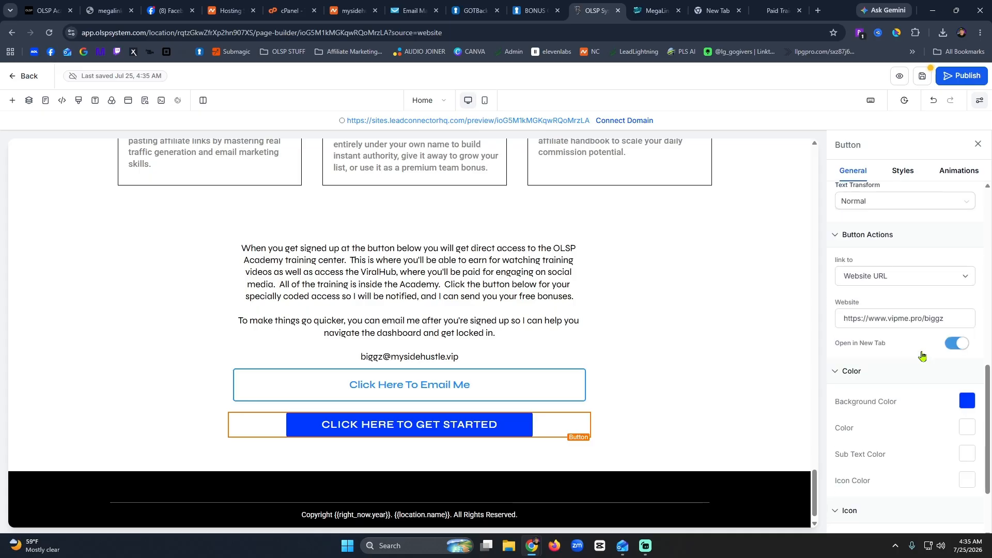
pyautogui.click(967, 401)
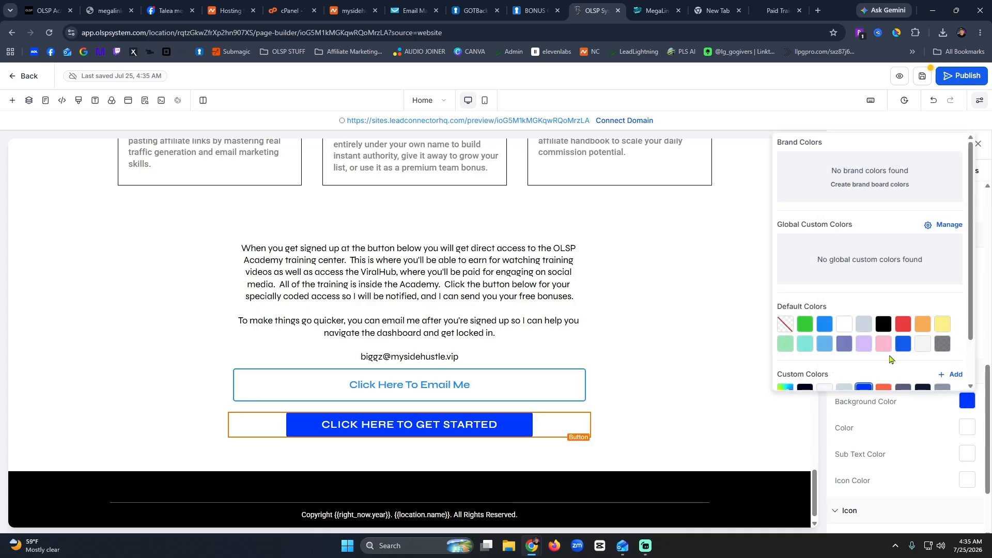
pyautogui.scroll(-2, 894, 357)
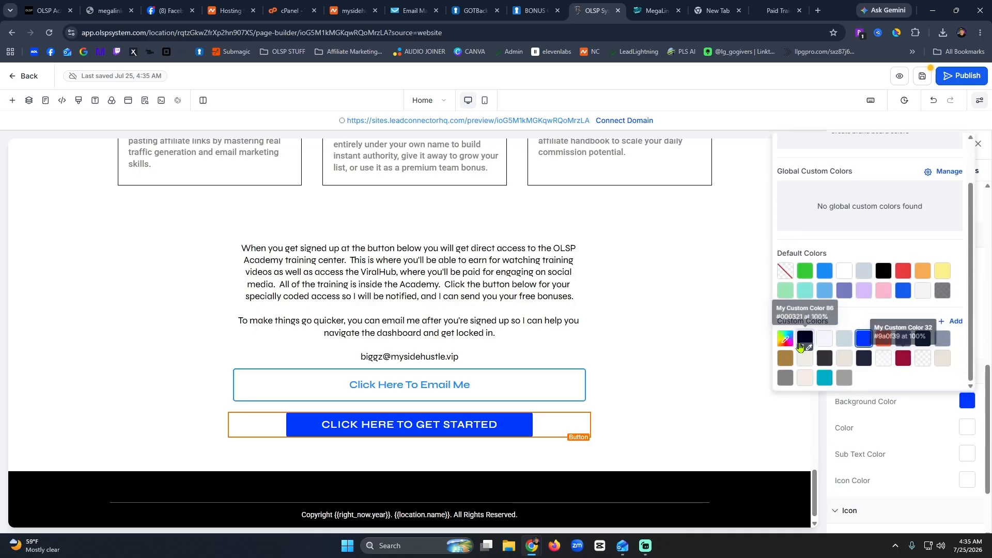
pyautogui.click(785, 338)
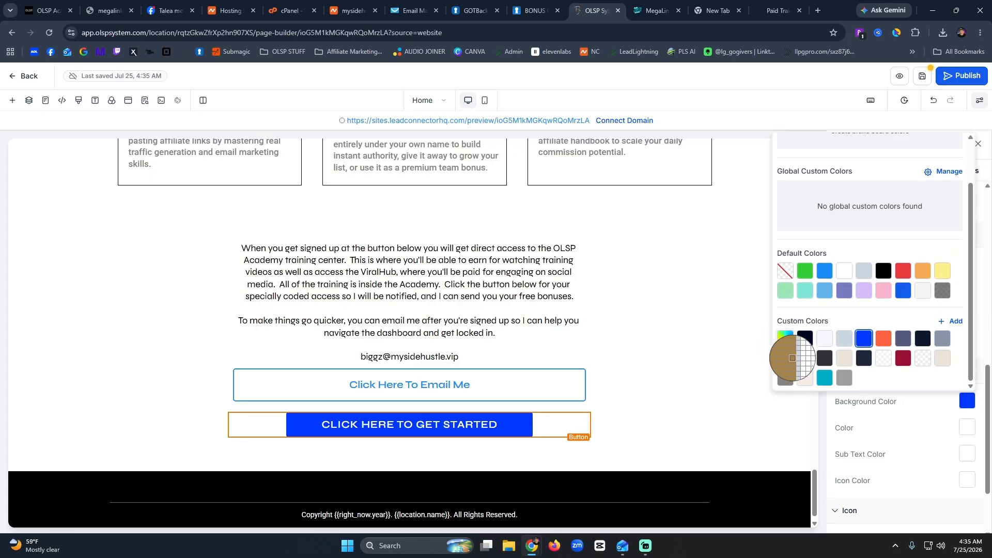
pyautogui.click(904, 271)
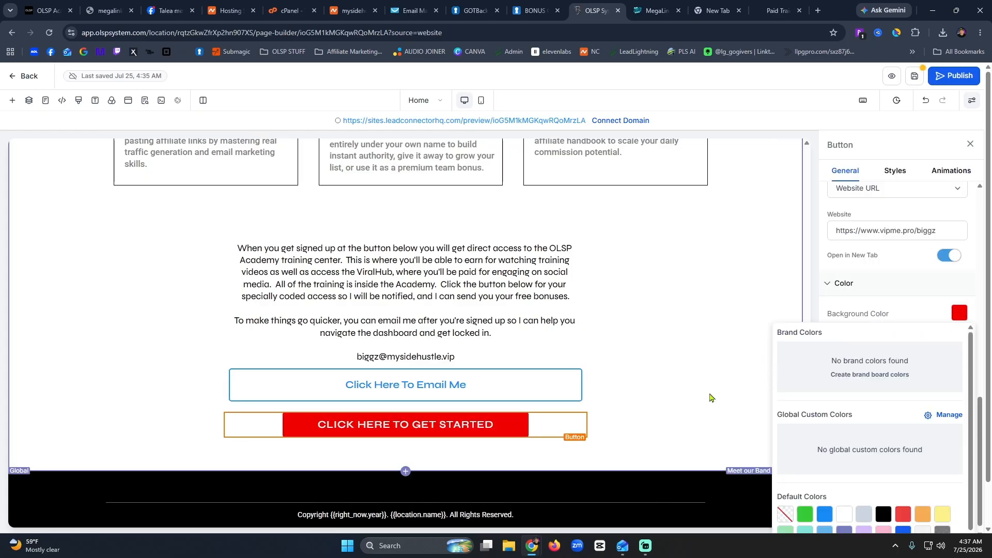
pyautogui.click(710, 397)
pyautogui.scroll(-1, 710, 398)
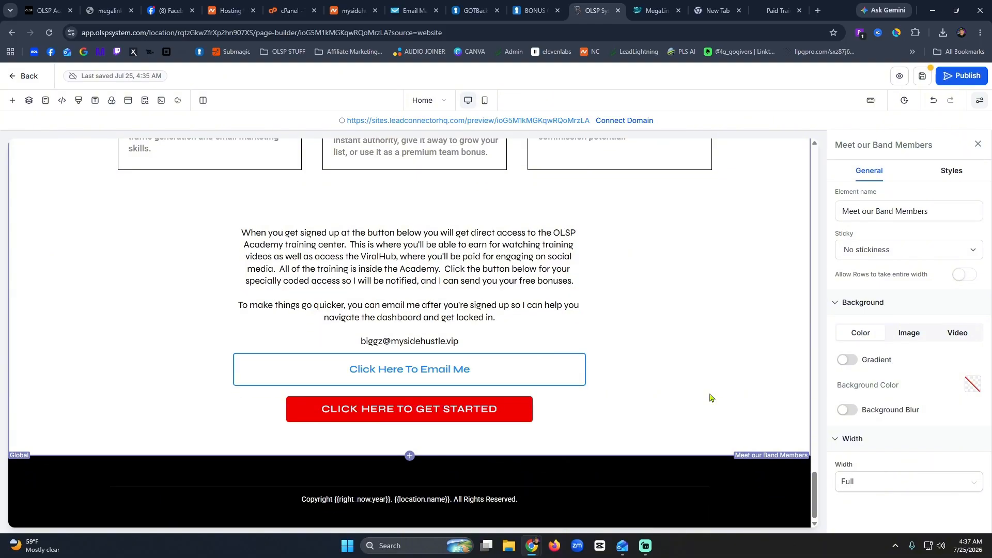
pyautogui.scroll(20, 710, 397)
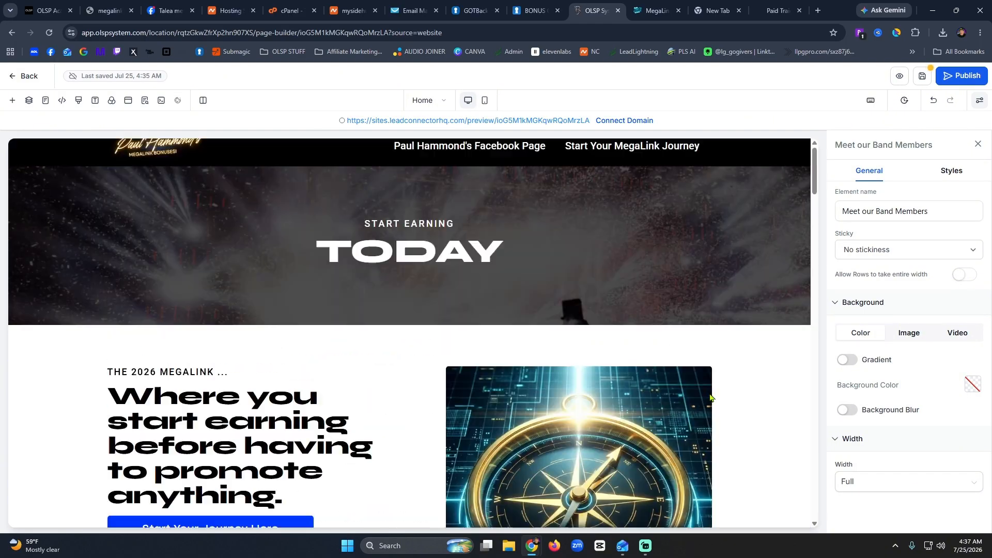
# Save the page, then give the START EARNING TODAY hero the purple-pink gradient from Backgrounds.
pyautogui.click(921, 79)
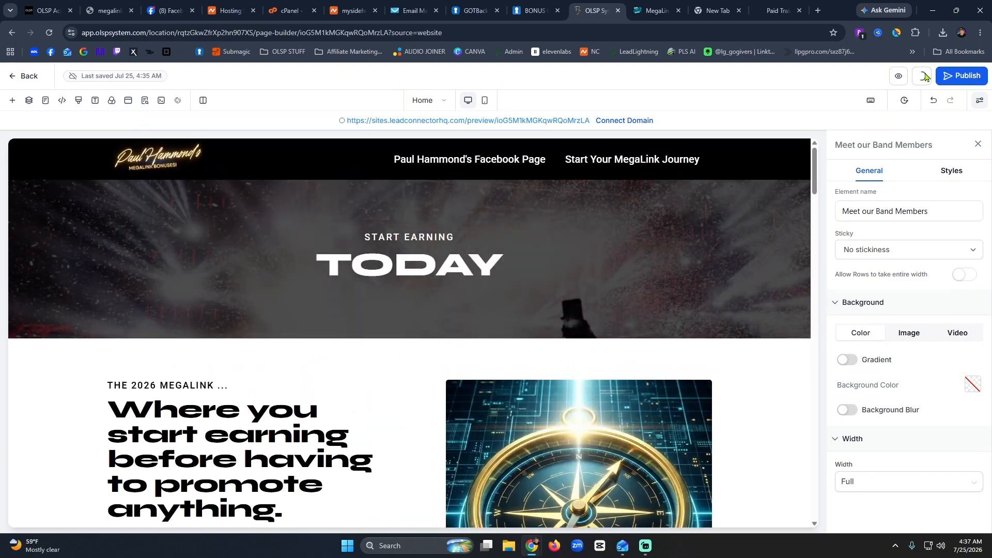
pyautogui.click(610, 350)
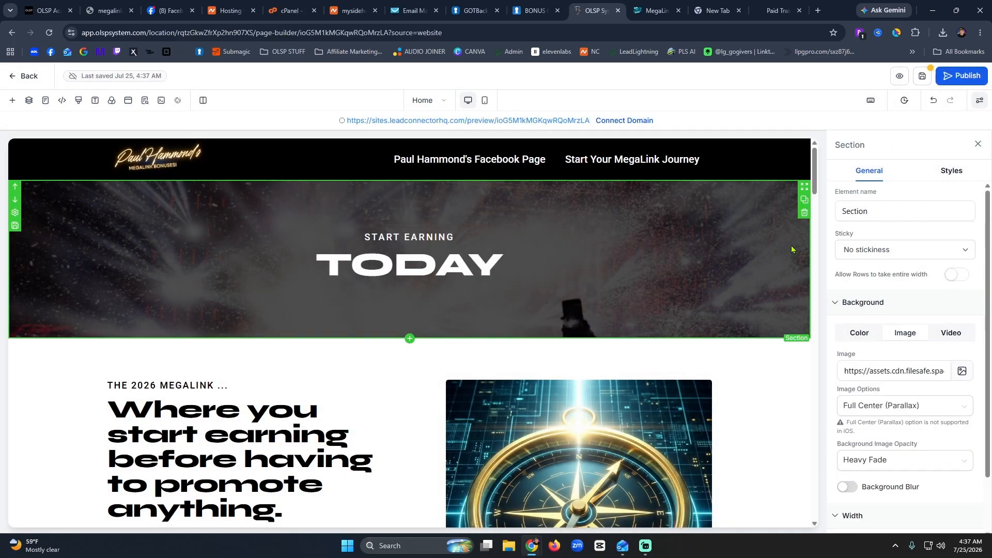
pyautogui.click(963, 373)
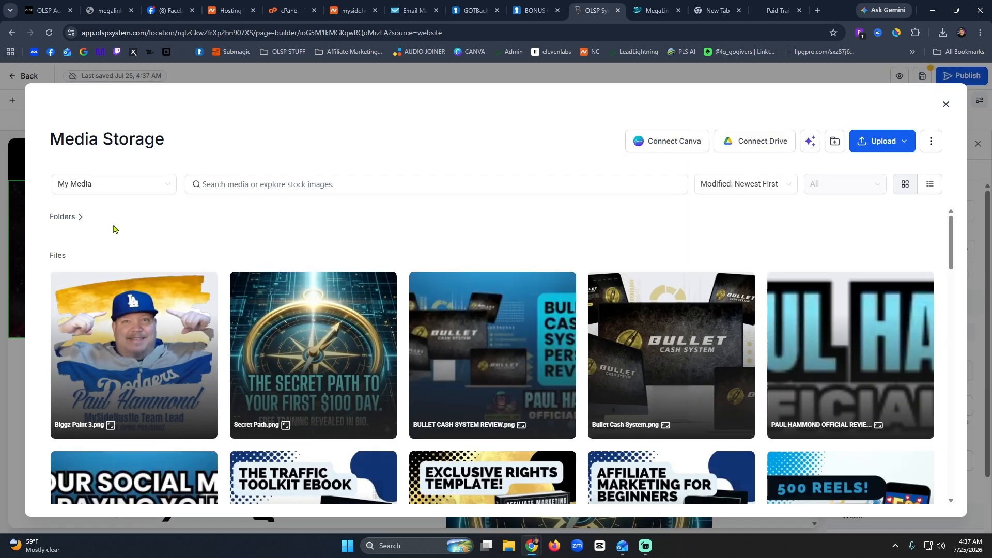
pyautogui.click(95, 190)
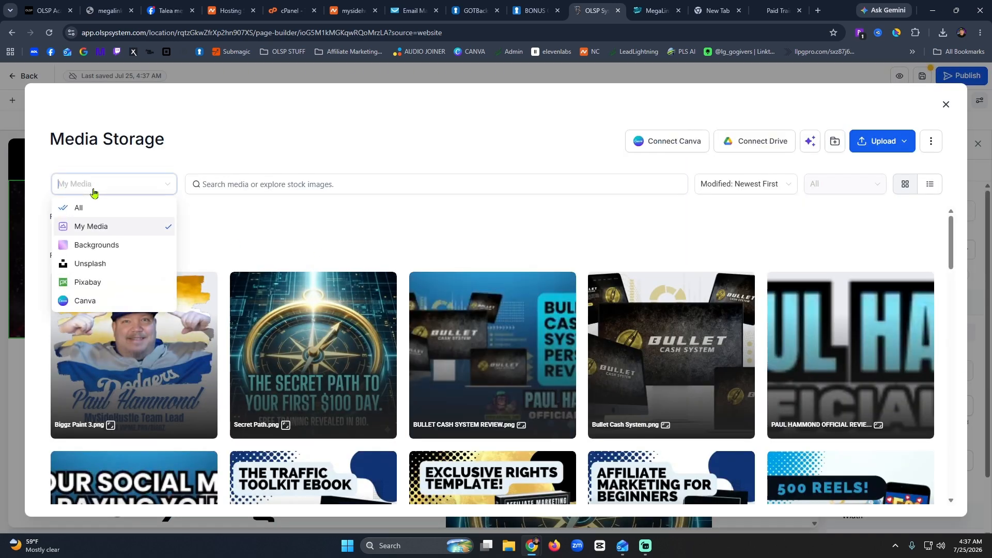
pyautogui.click(96, 246)
pyautogui.scroll(-5, 658, 326)
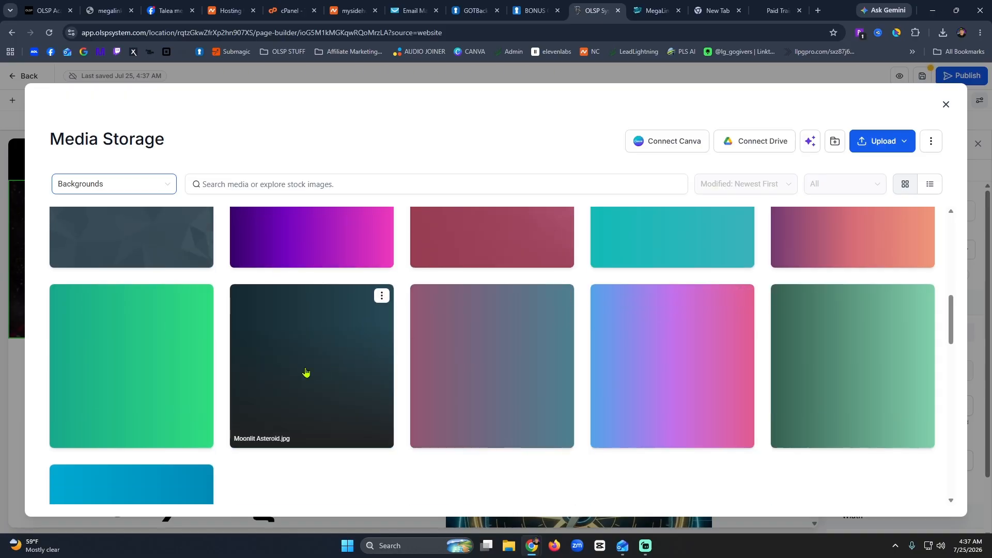
pyautogui.scroll(8, 307, 367)
pyautogui.scroll(-5, 316, 425)
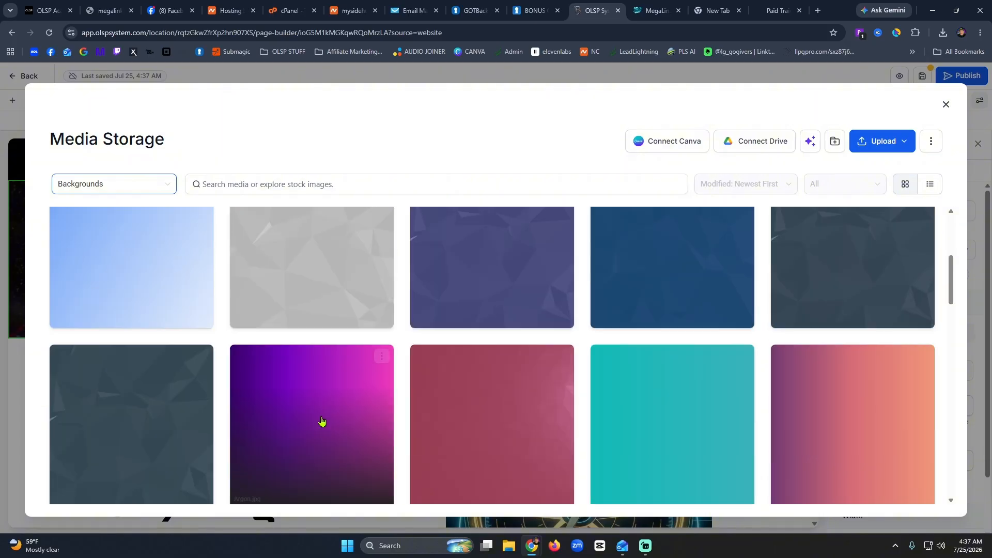
pyautogui.click(319, 410)
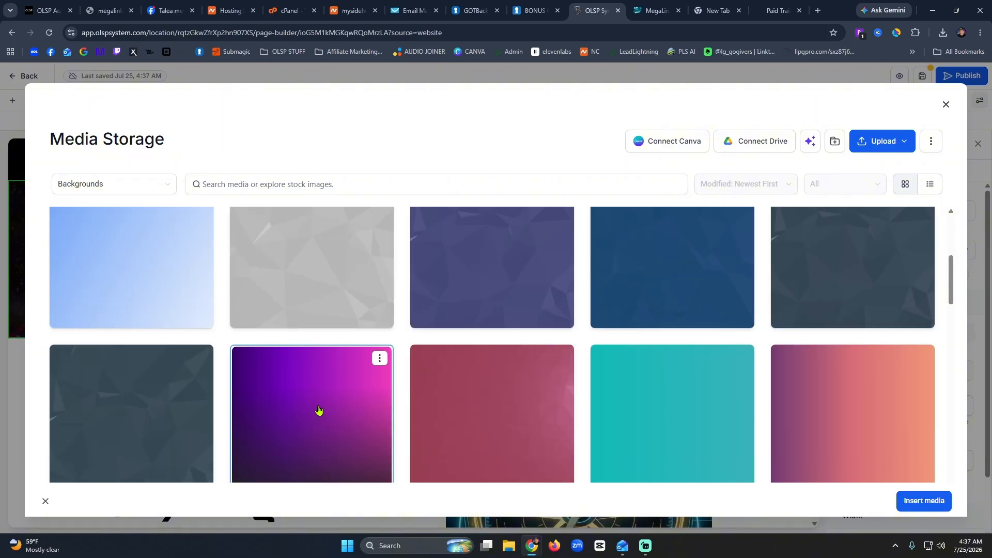
pyautogui.click(905, 506)
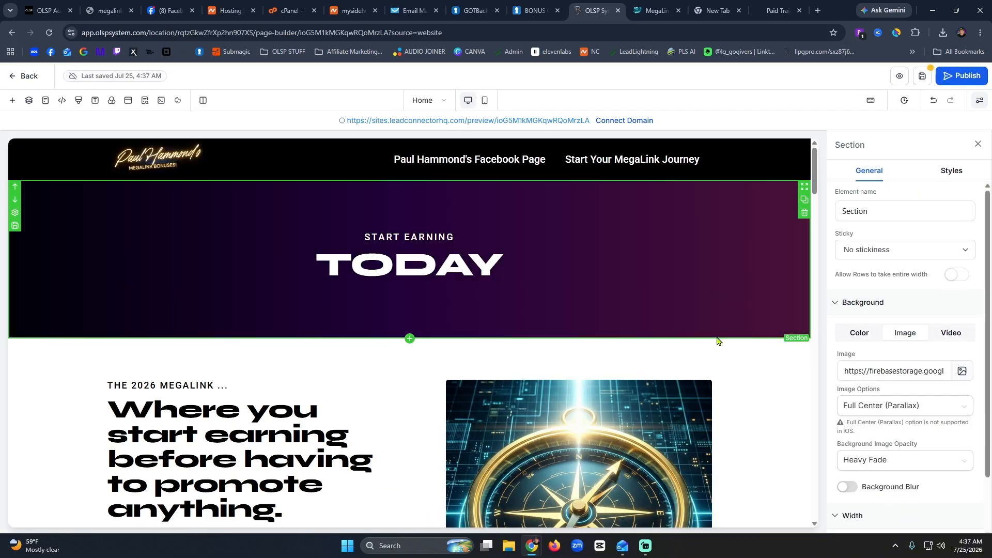
pyautogui.scroll(-20, 749, 198)
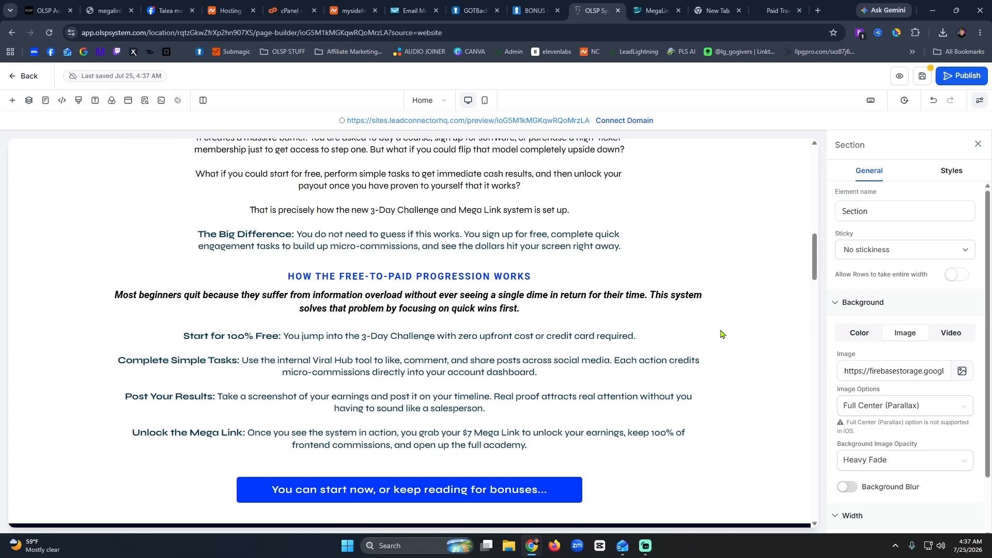
pyautogui.scroll(-15, 722, 329)
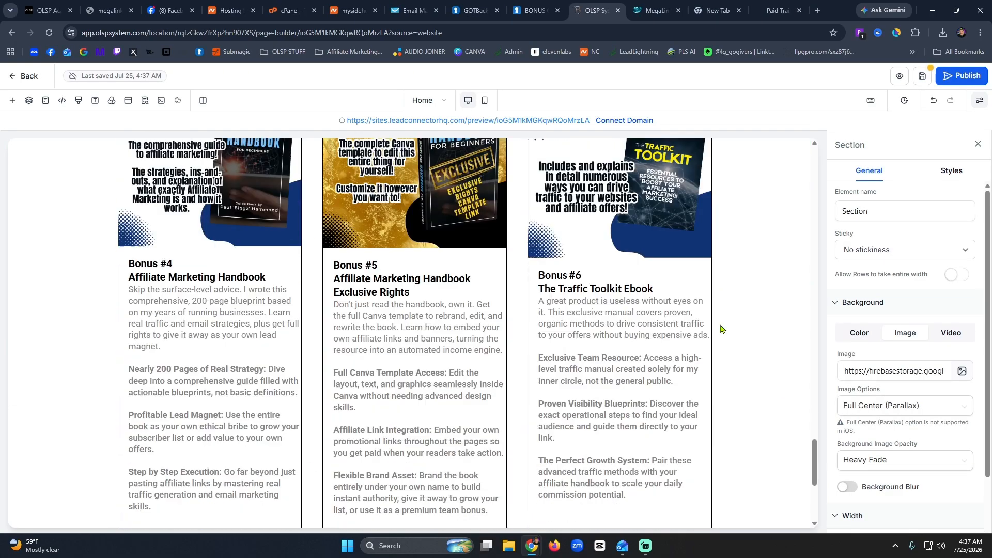
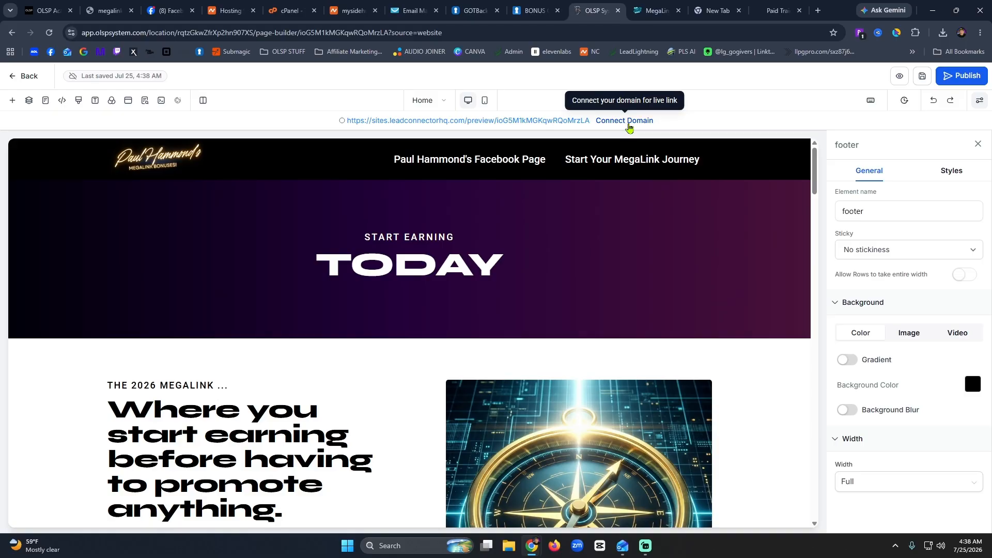
# Connect the site to the biggzmoney.com domain and save the domain setting.
pyautogui.click(628, 122)
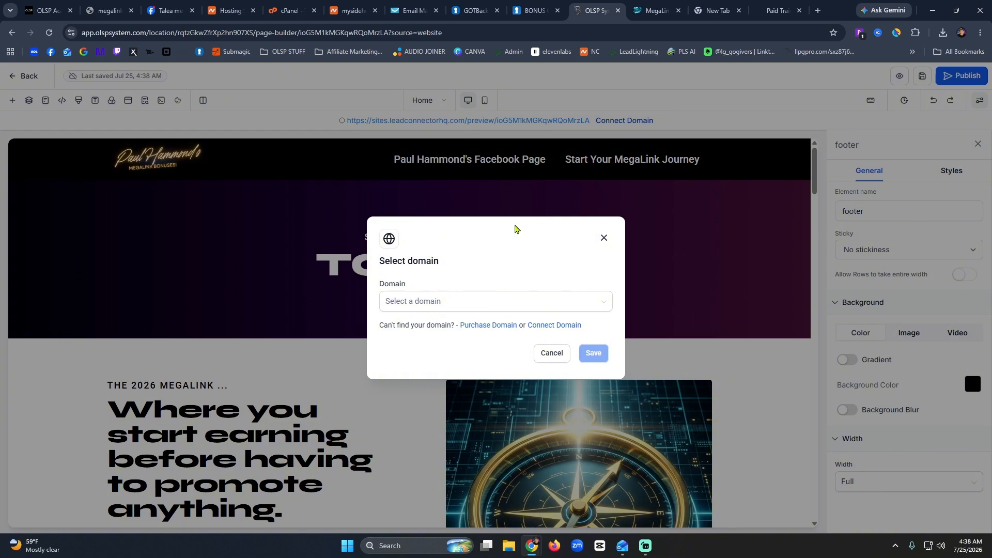
pyautogui.click(467, 307)
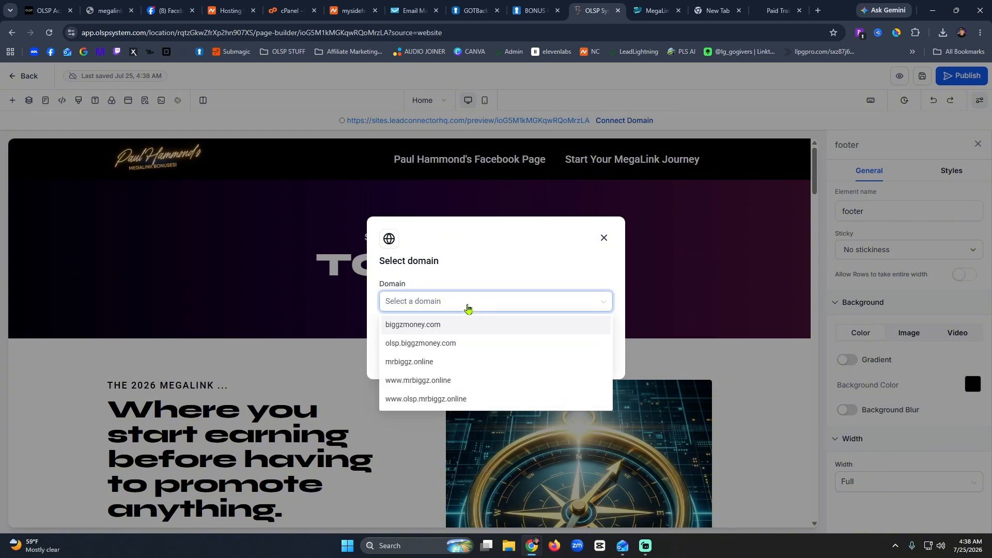
pyautogui.click(412, 329)
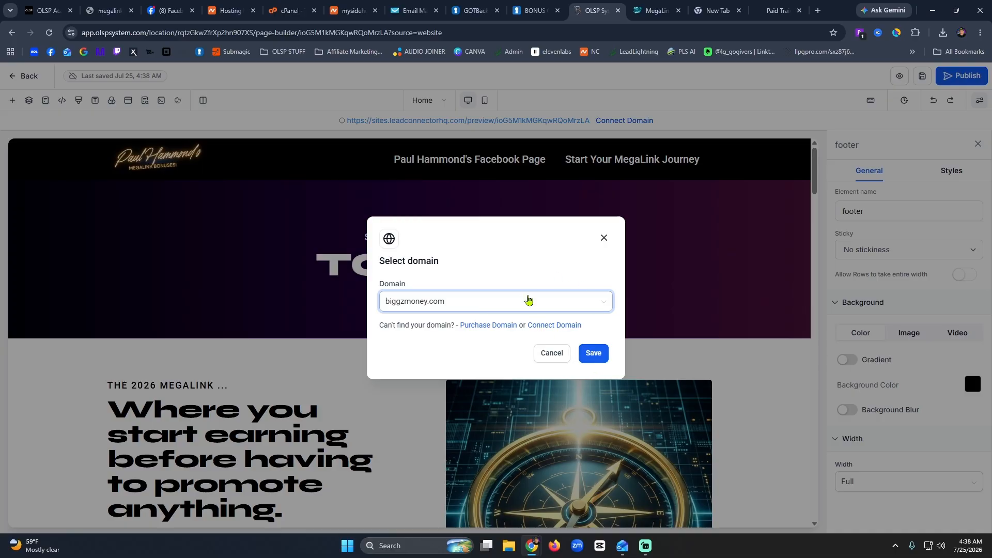
pyautogui.click(526, 300)
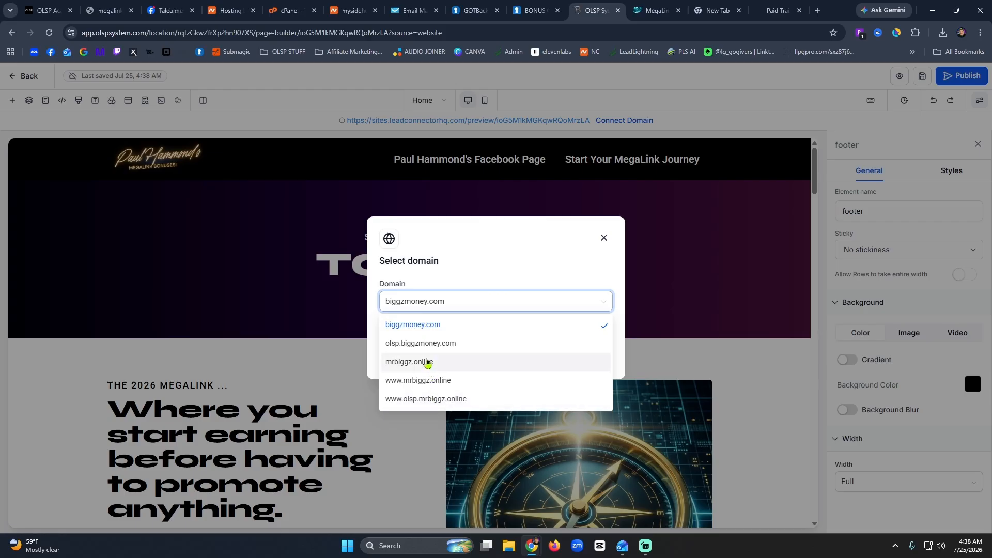
pyautogui.click(444, 326)
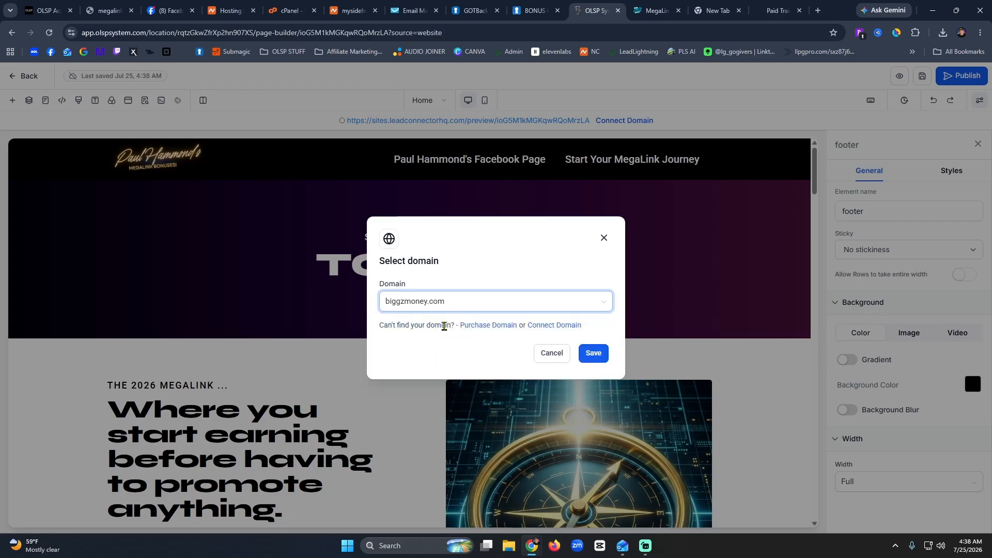
pyautogui.click(596, 353)
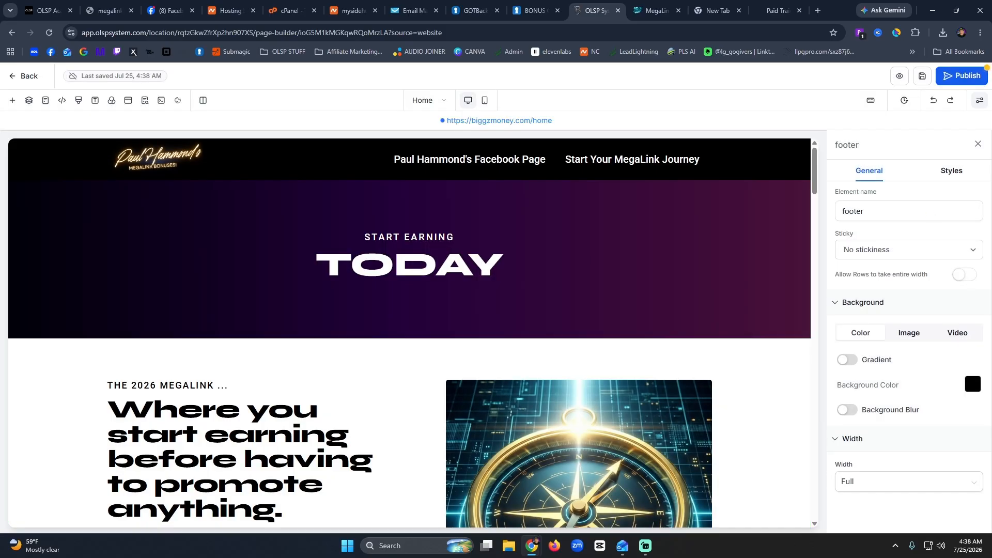
# Publish the page live at biggzmoney.com/home.
pyautogui.click(957, 77)
pyautogui.click(958, 80)
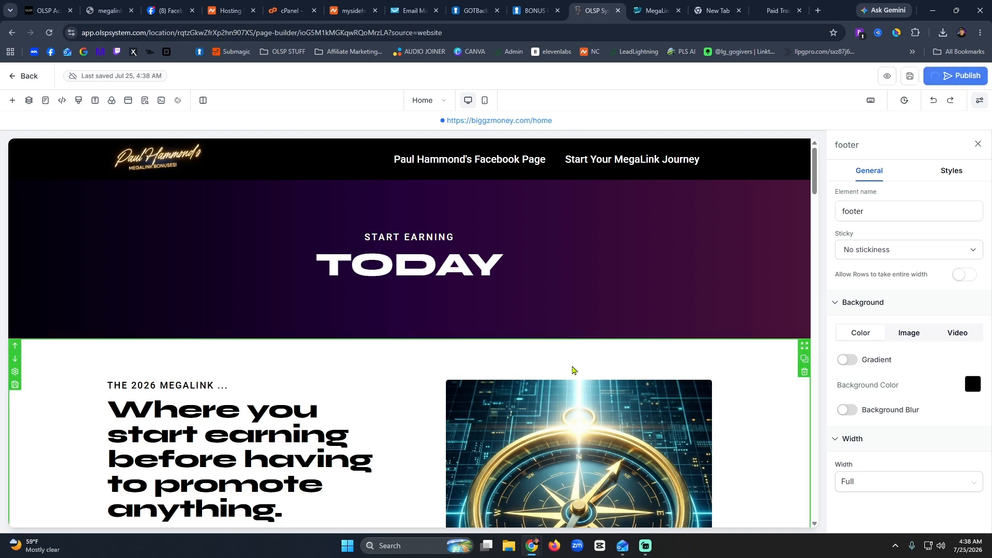
pyautogui.scroll(-15, 574, 371)
pyautogui.scroll(15, 574, 371)
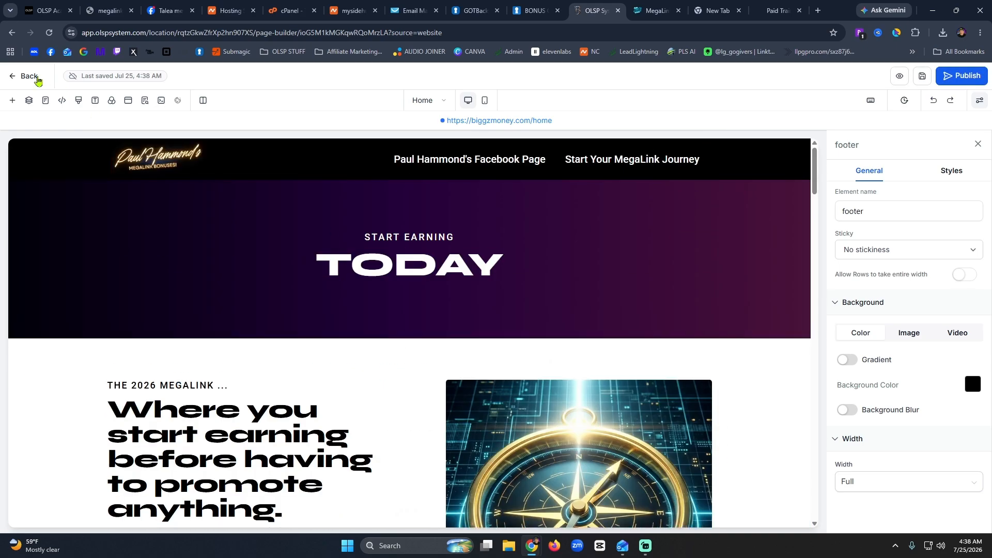
# From the site's pages list, delete the About page, confirming with DELETE.
pyautogui.click(34, 78)
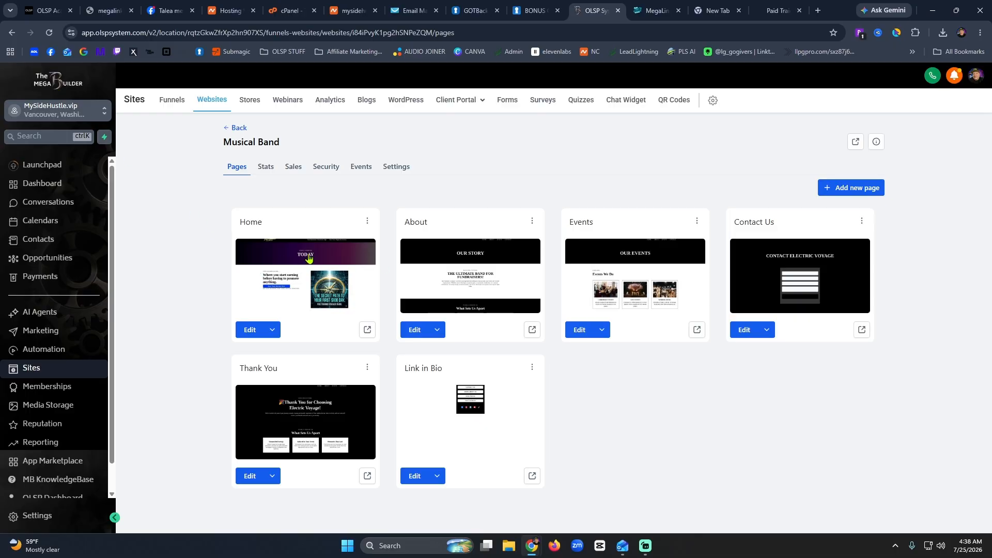
pyautogui.click(250, 332)
pyautogui.click(533, 221)
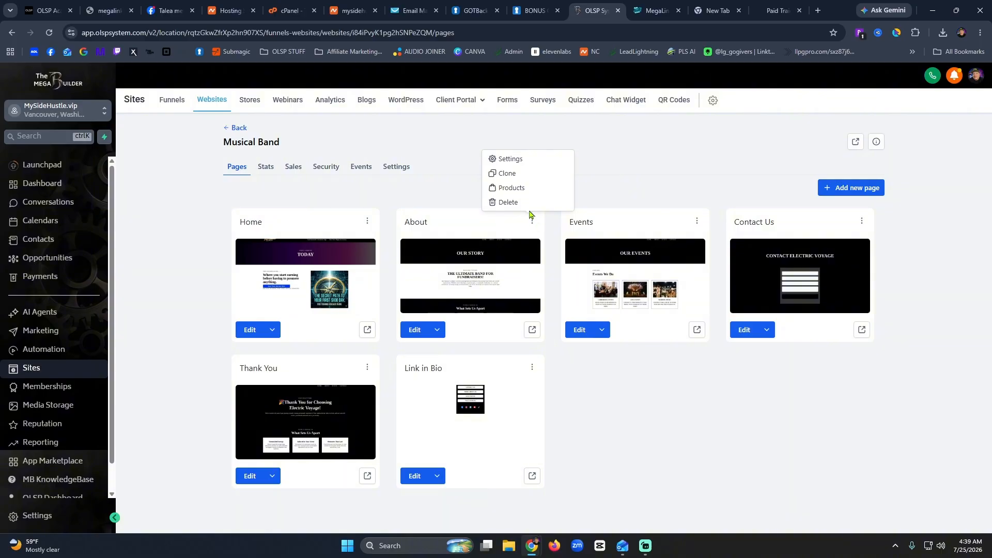
pyautogui.click(522, 205)
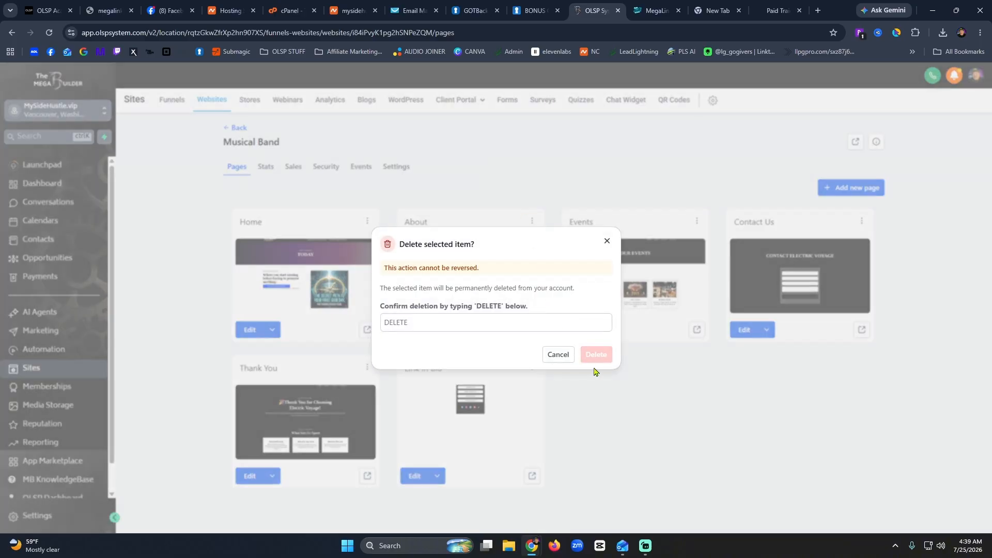
pyautogui.click(402, 328)
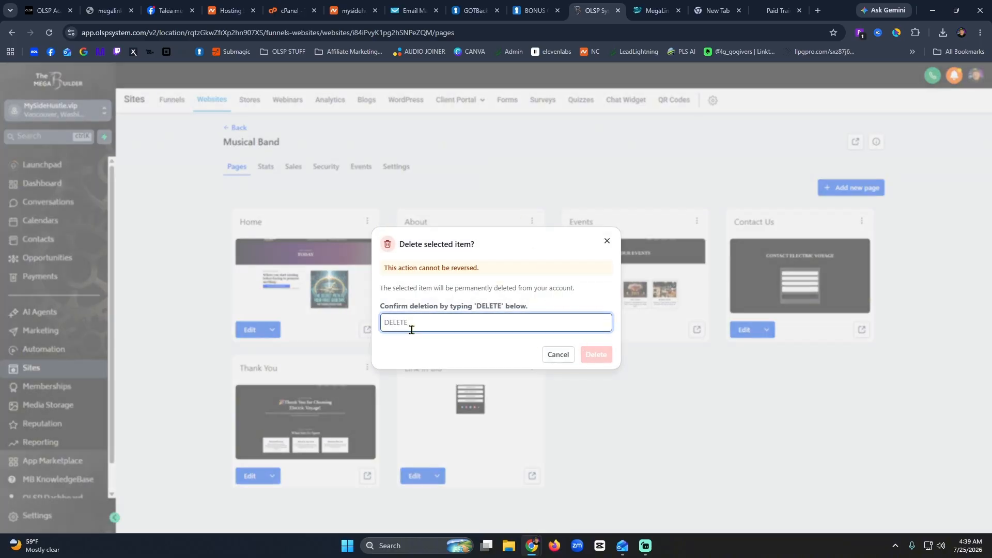
pyautogui.write('DELETE')
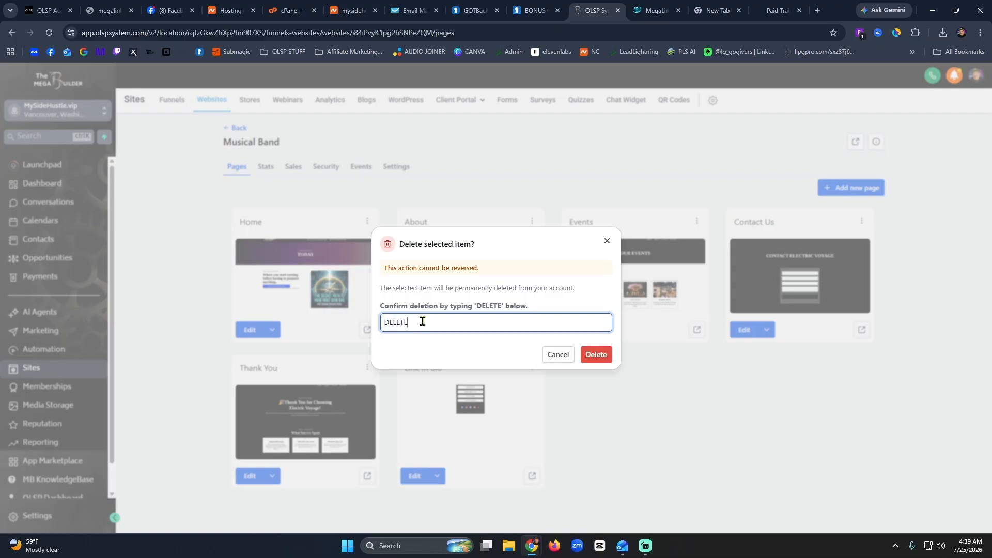
pyautogui.hotkey('ctrl', 'a')
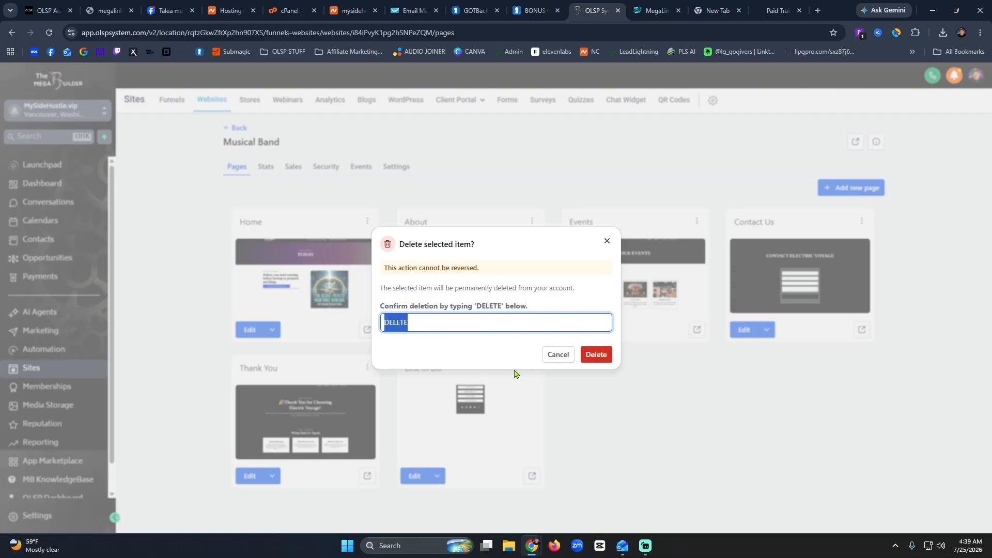
pyautogui.click(601, 358)
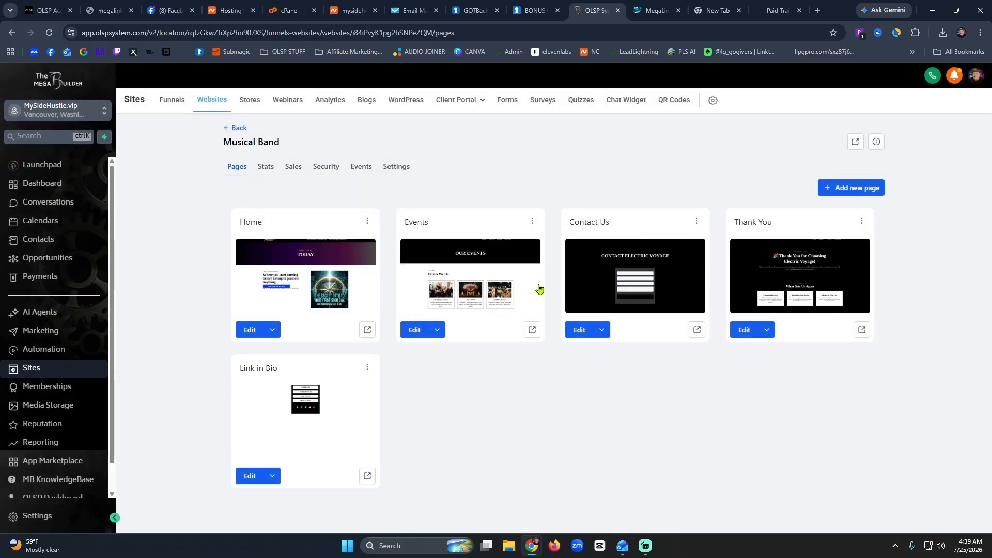
# Delete the Events and Contact Us pages, typing DELETE to confirm each.
pyautogui.click(532, 221)
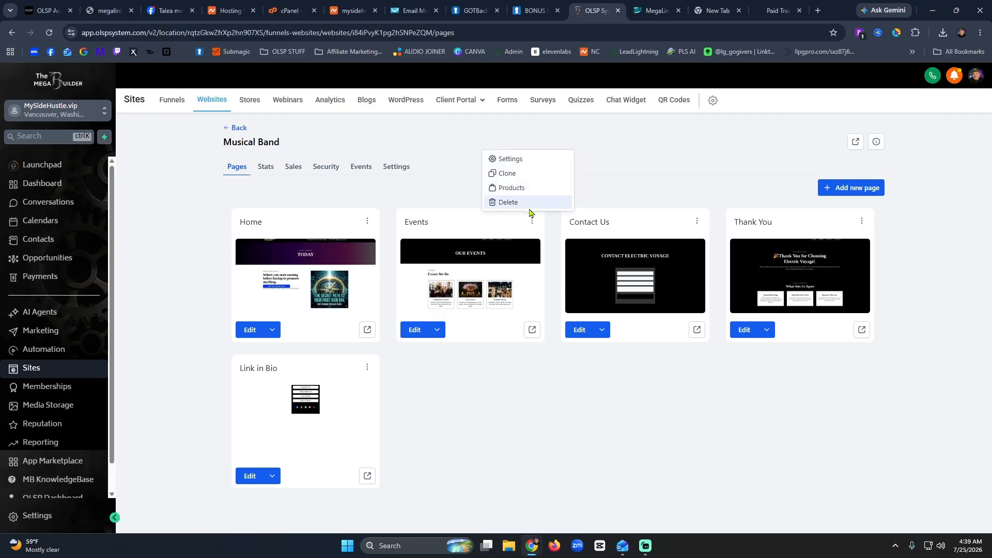
pyautogui.click(531, 206)
pyautogui.click(433, 323)
pyautogui.write('DELETE')
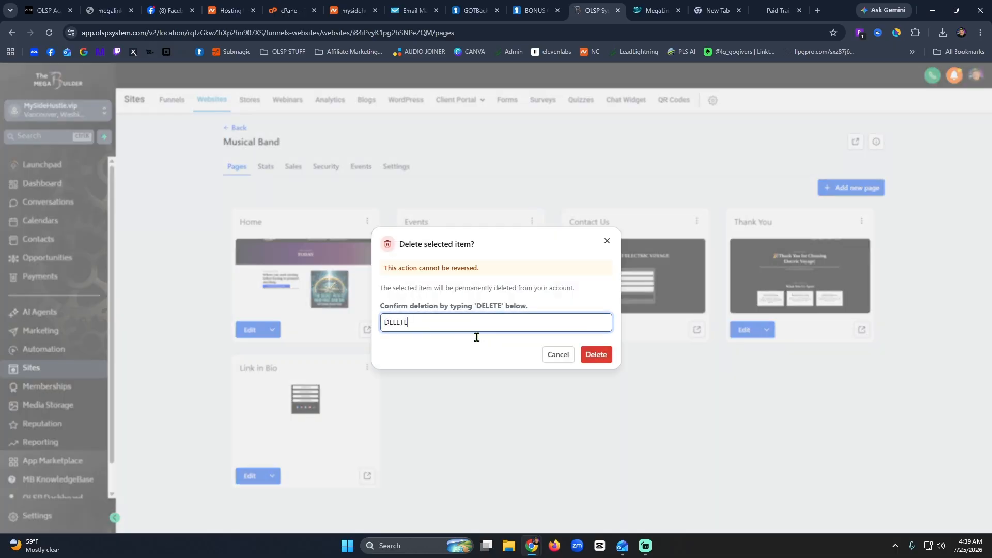
pyautogui.click(597, 356)
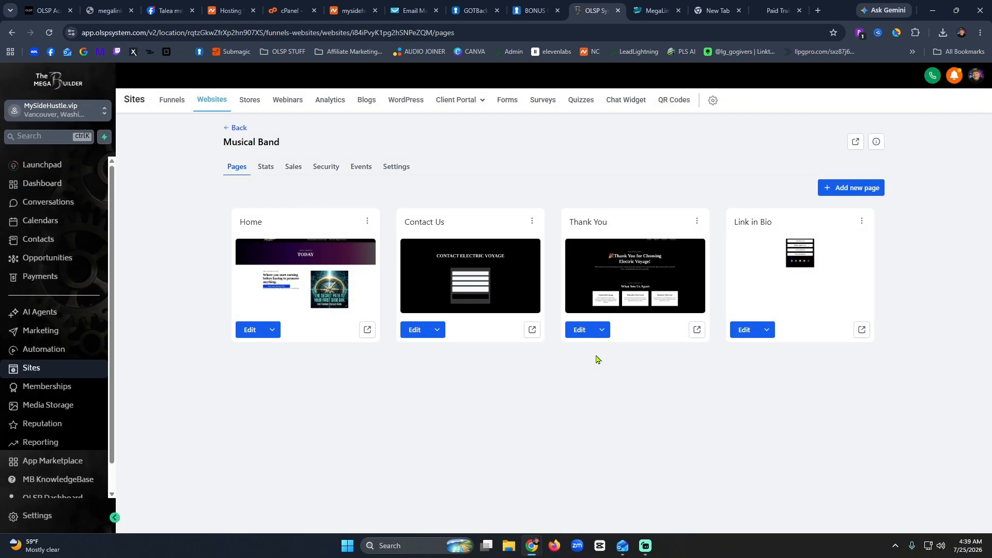
pyautogui.click(532, 222)
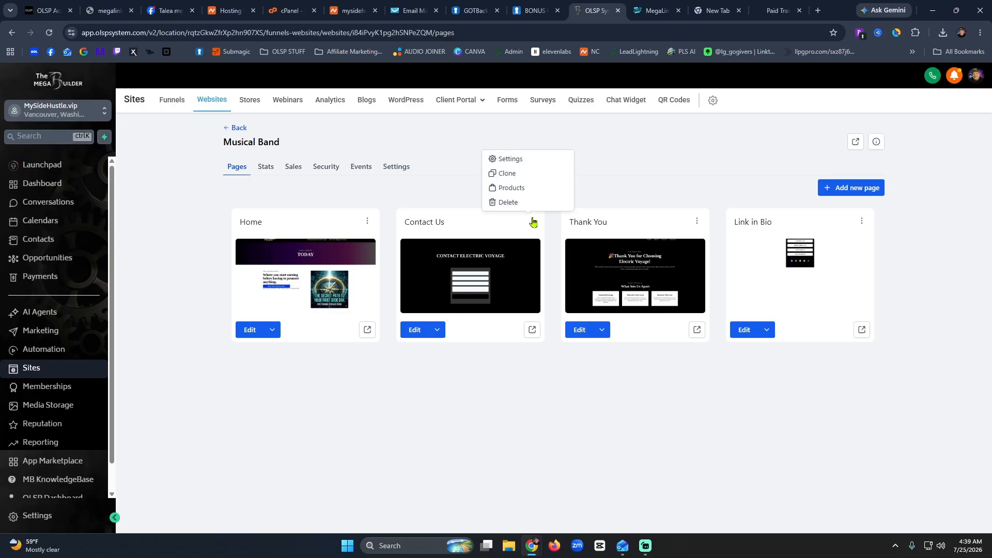
pyautogui.click(504, 203)
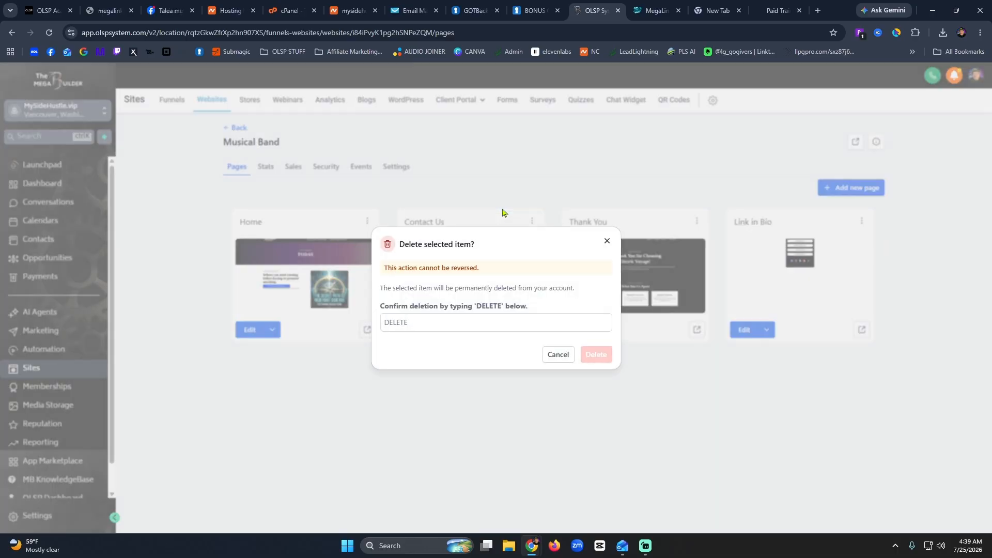
pyautogui.click(492, 323)
pyautogui.write('DELETE')
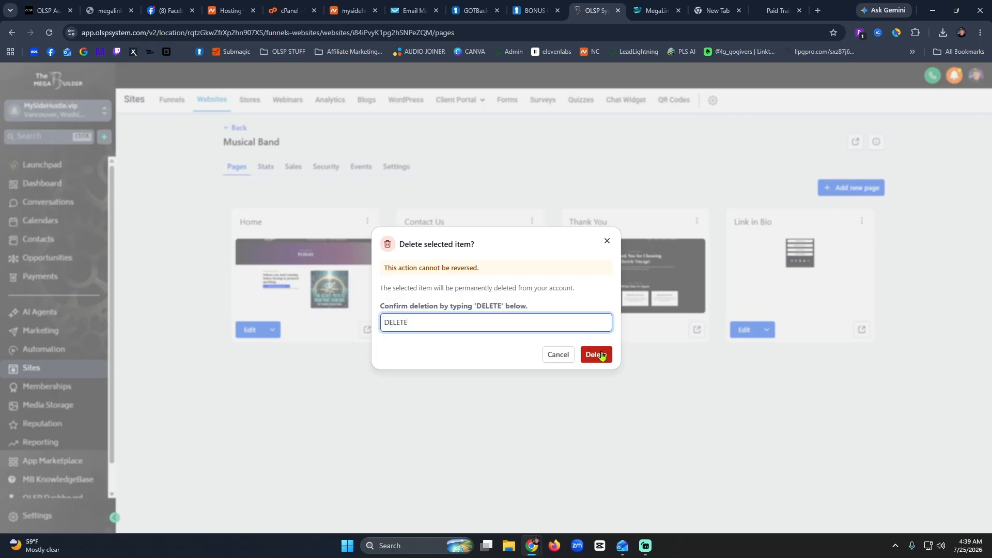
pyautogui.click(600, 354)
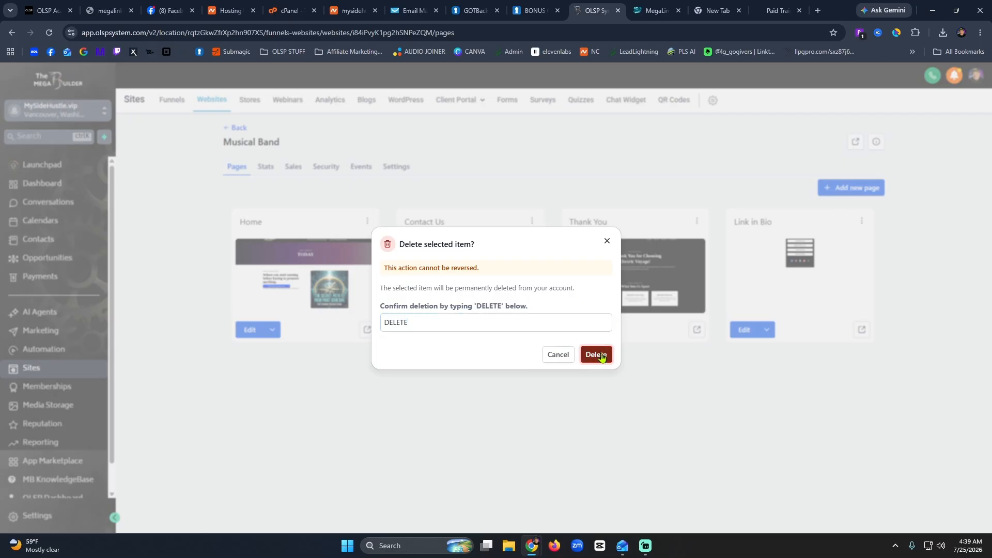
pyautogui.click(600, 354)
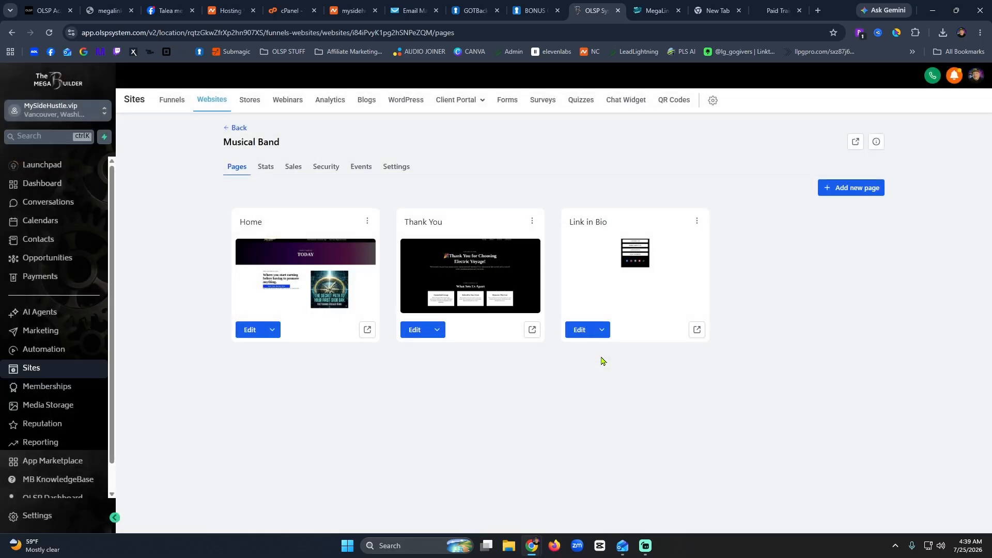
# Delete the Thank You and Link in Bio pages, typing DELETE to confirm each.
pyautogui.click(532, 223)
pyautogui.click(526, 202)
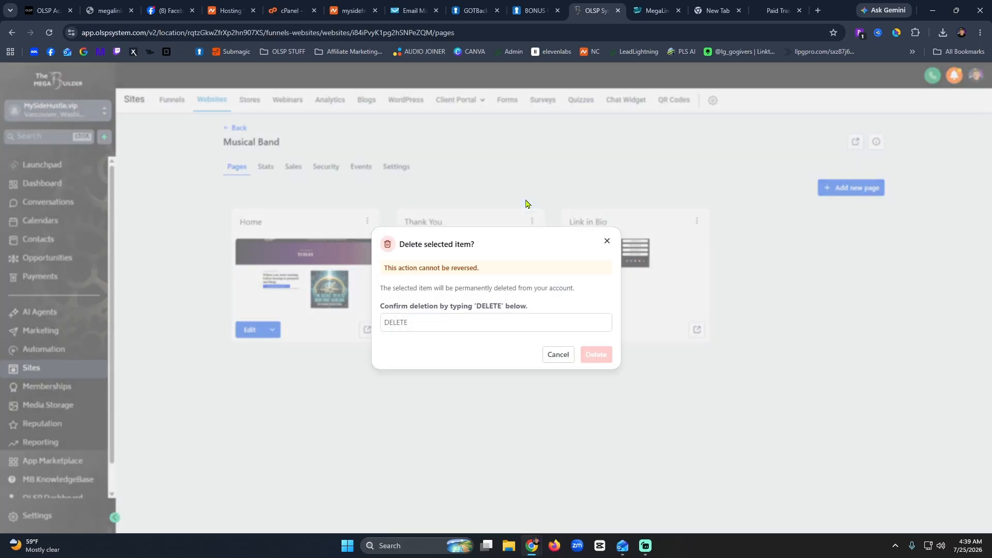
pyautogui.click(583, 327)
pyautogui.write('DELETE')
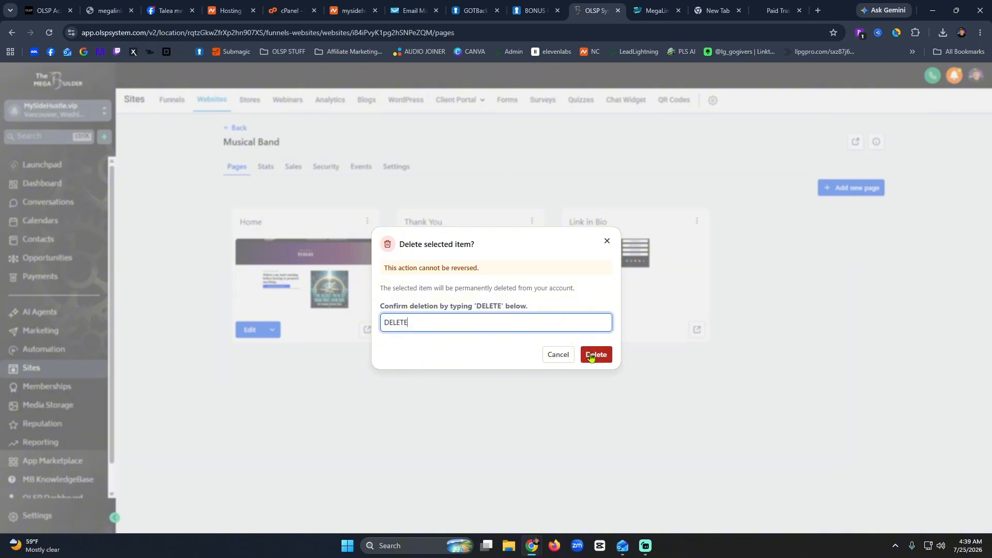
pyautogui.click(590, 354)
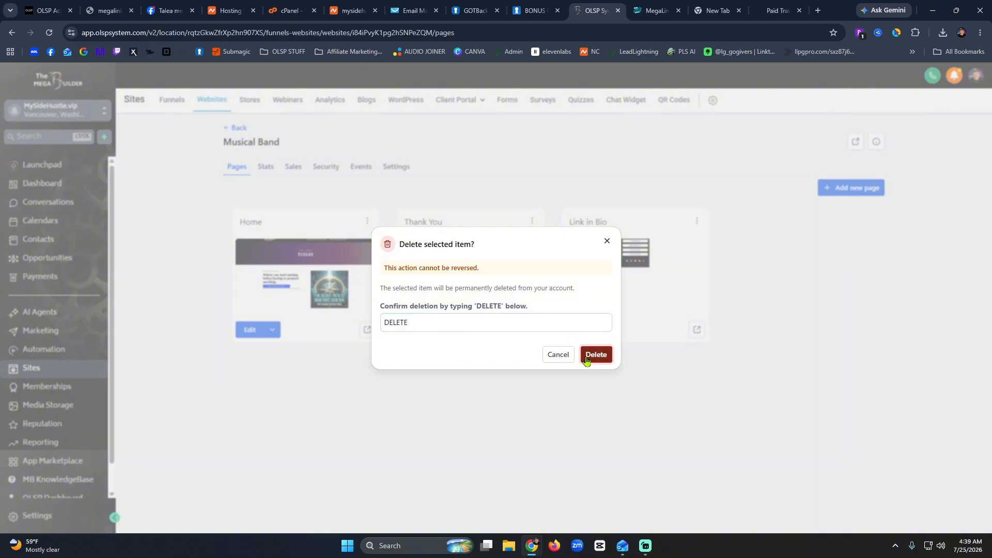
pyautogui.click(595, 355)
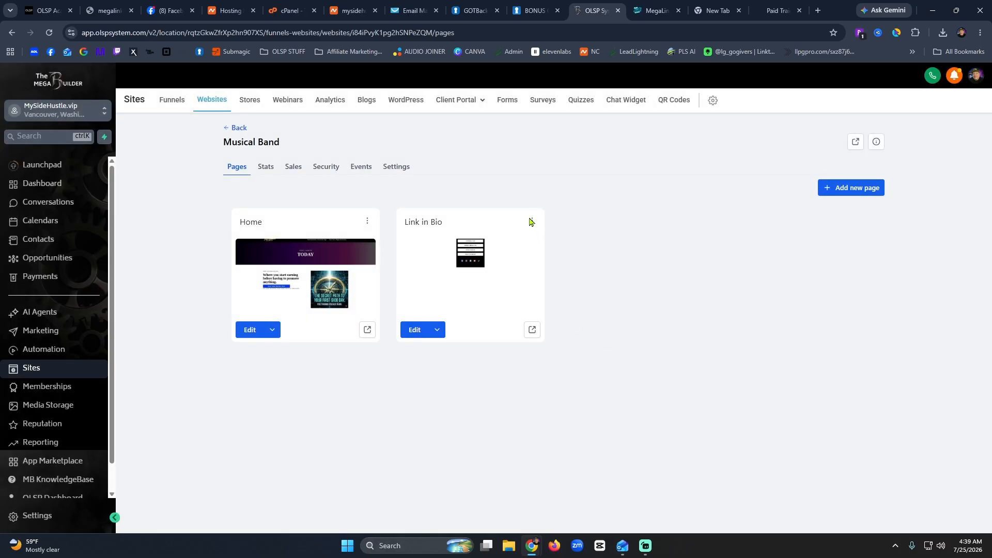
pyautogui.click(532, 225)
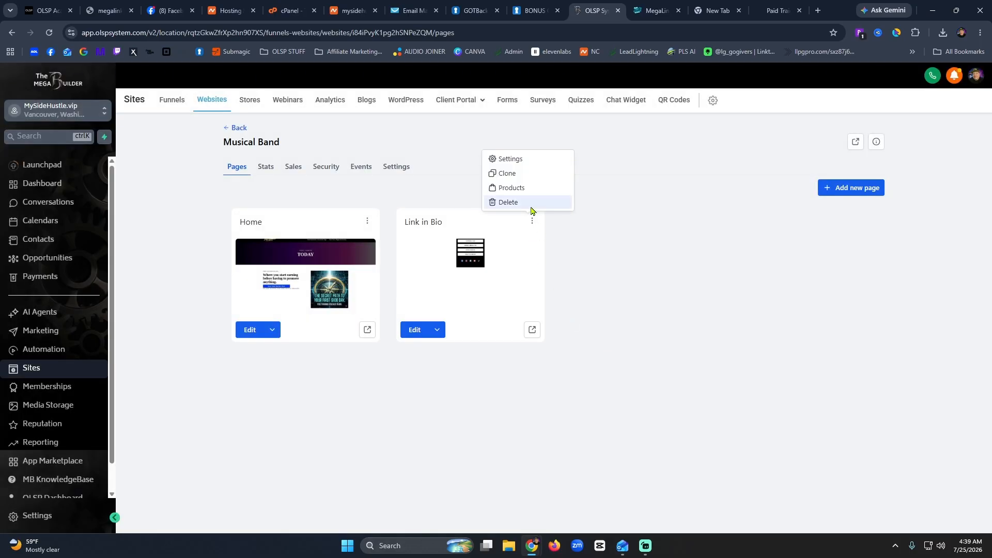
pyautogui.click(531, 204)
pyautogui.click(443, 317)
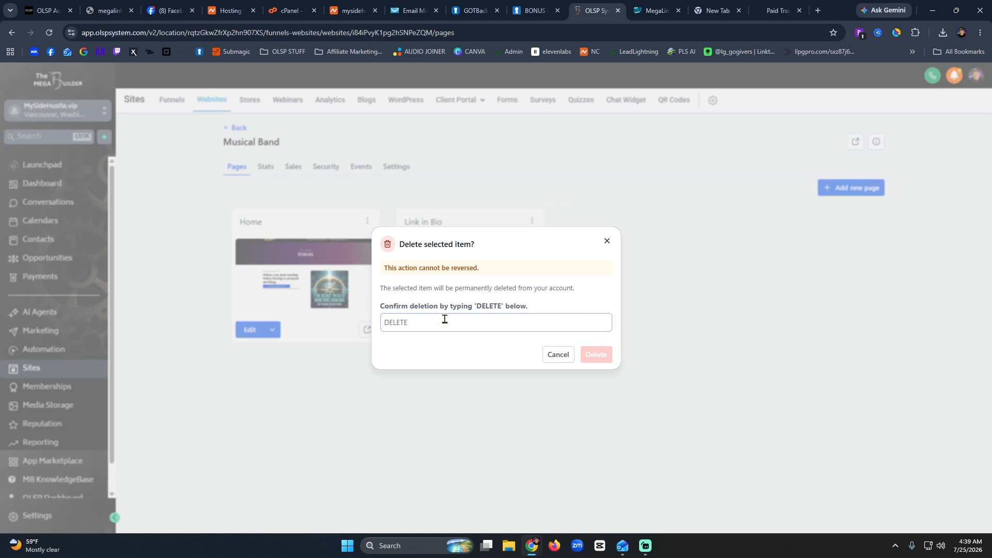
pyautogui.write('DELETE')
pyautogui.click(594, 360)
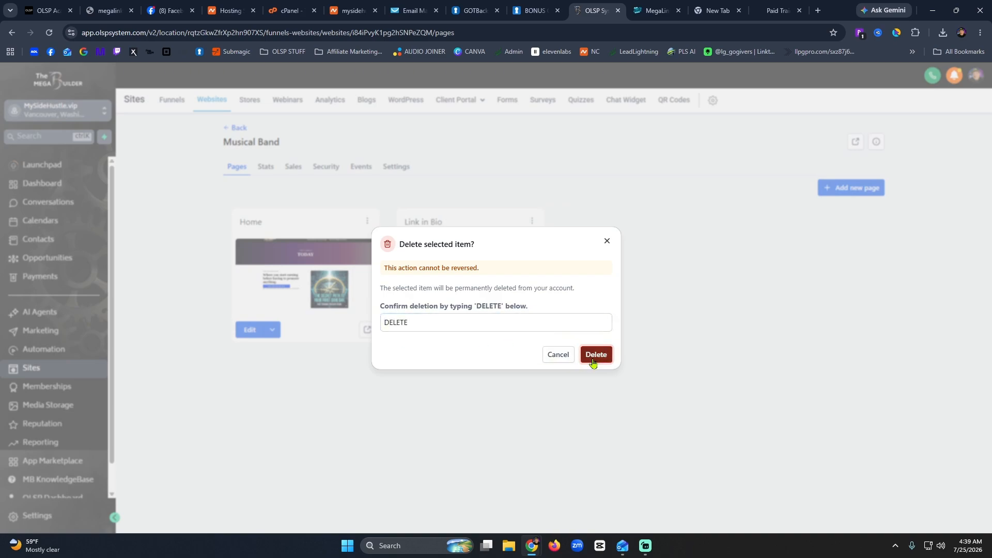
pyautogui.click(593, 354)
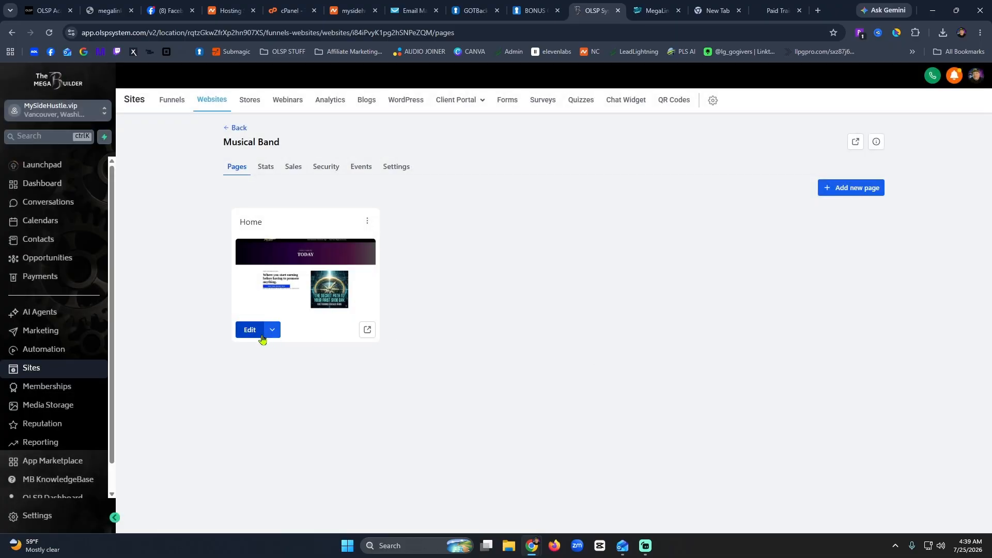
# In the site settings, rename Musical Band to 'My New MegaLink Bonus Page' and change path musical-band to /newbonus.
pyautogui.click(392, 168)
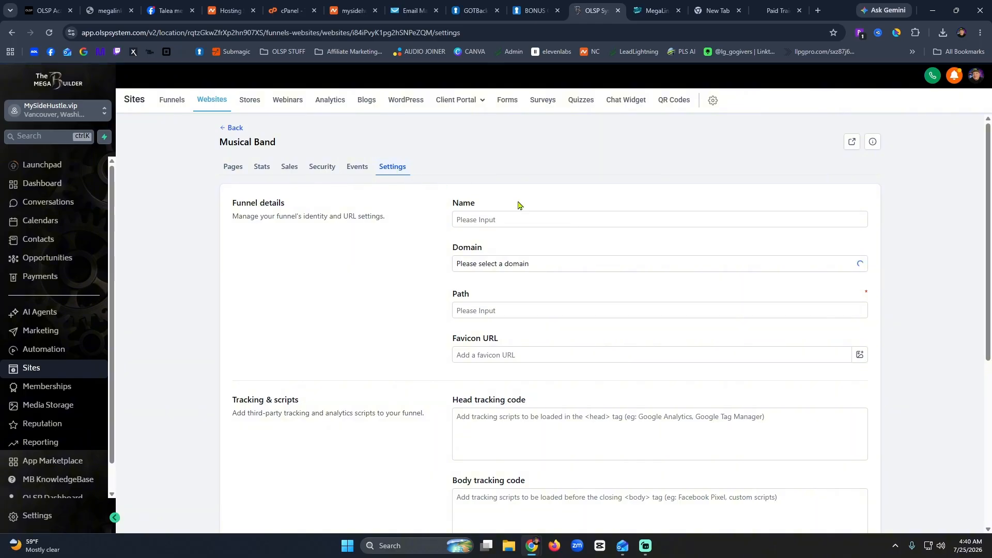
pyautogui.click(545, 221)
pyautogui.moveTo(489, 217); pyautogui.dragTo(441, 224)
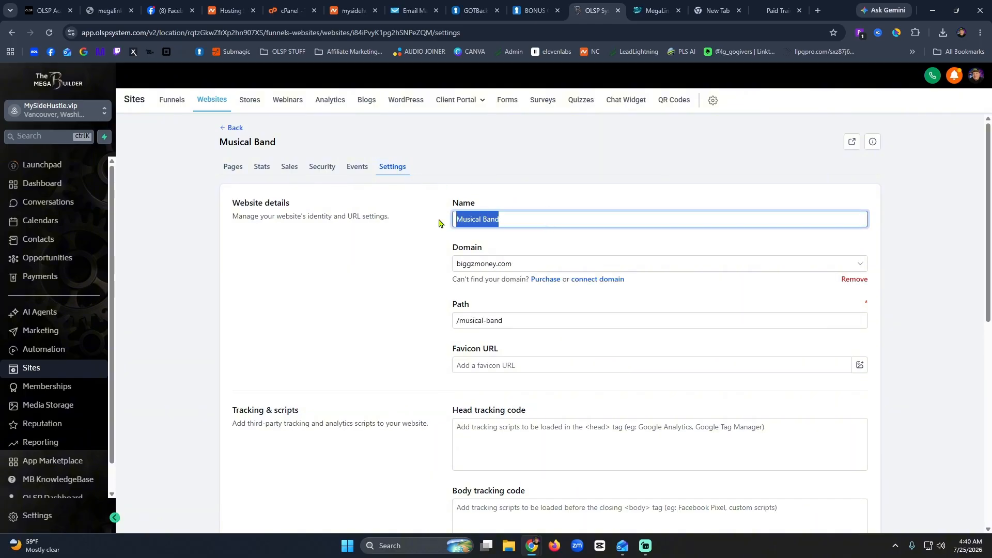
pyautogui.write('My ')
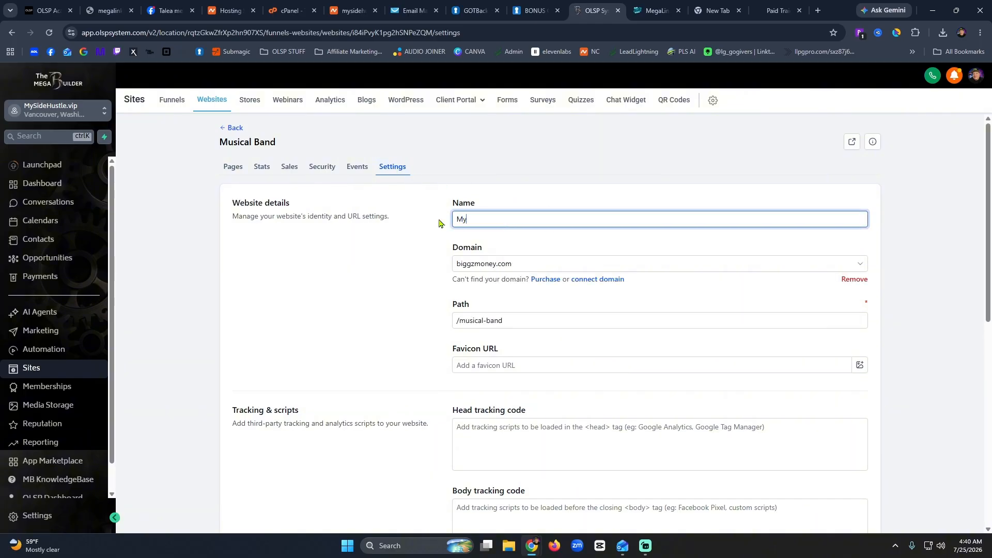
pyautogui.write('New MegaLink Bonus Page')
pyautogui.click(582, 321)
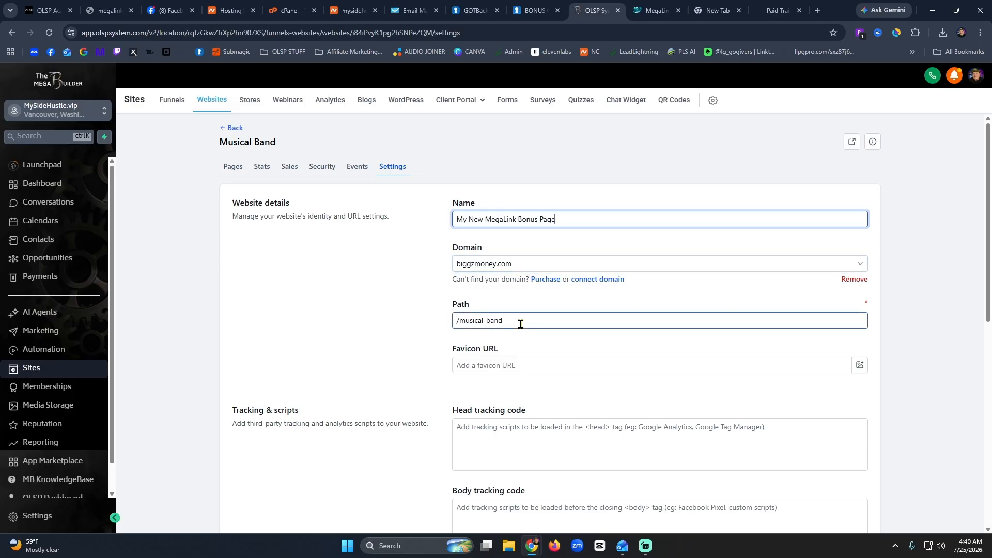
pyautogui.moveTo(504, 321); pyautogui.dragTo(462, 333)
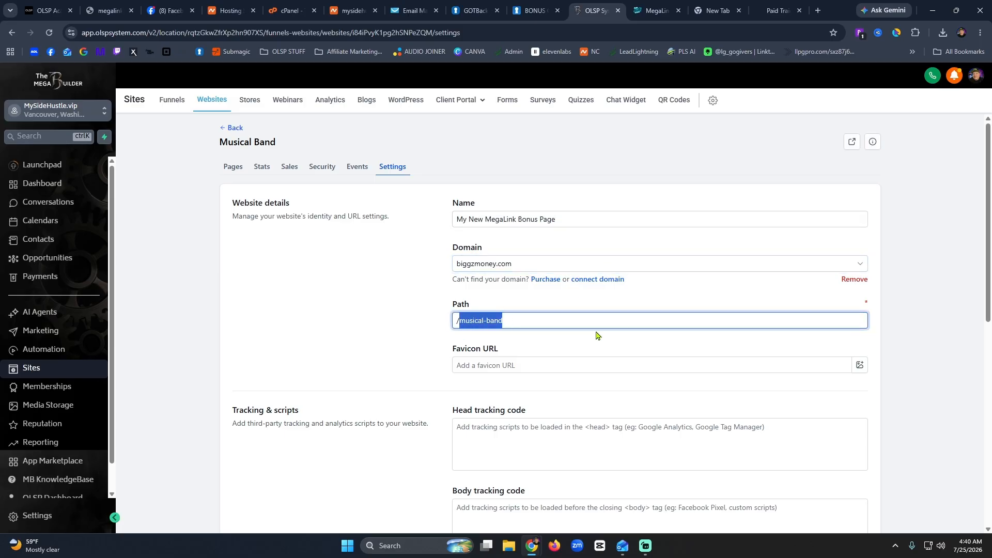
pyautogui.write('newbonus')
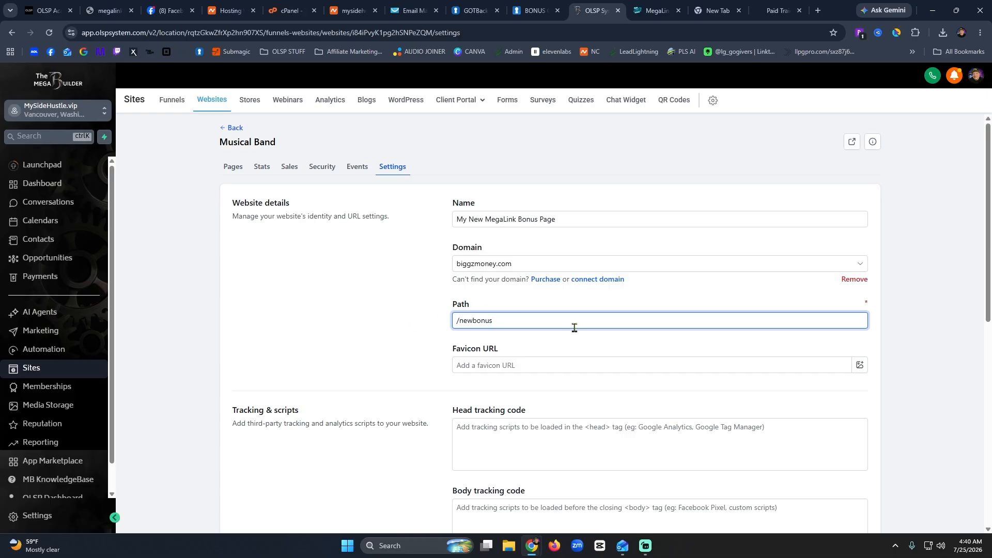
pyautogui.scroll(-5, 575, 327)
pyautogui.scroll(5, 584, 336)
# Switch payments to test mode, turn off Require credit card, and save the site settings.
pyautogui.scroll(-5, 745, 344)
pyautogui.click(663, 300)
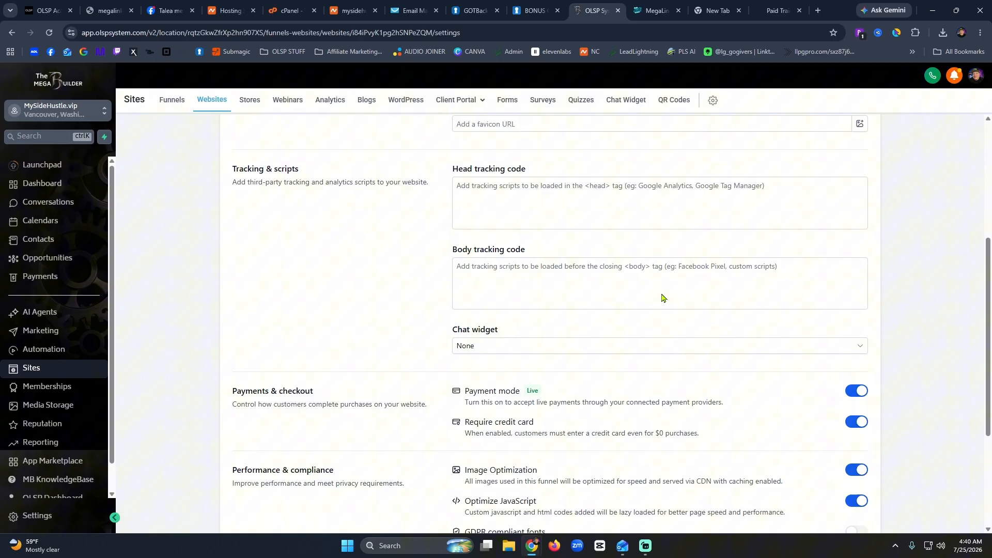
pyautogui.click(662, 297)
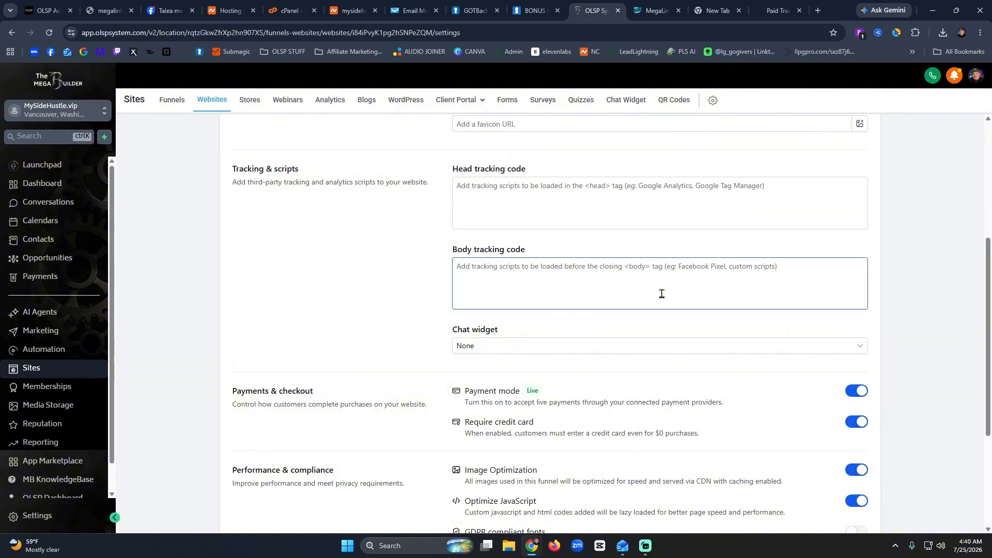
pyautogui.click(668, 210)
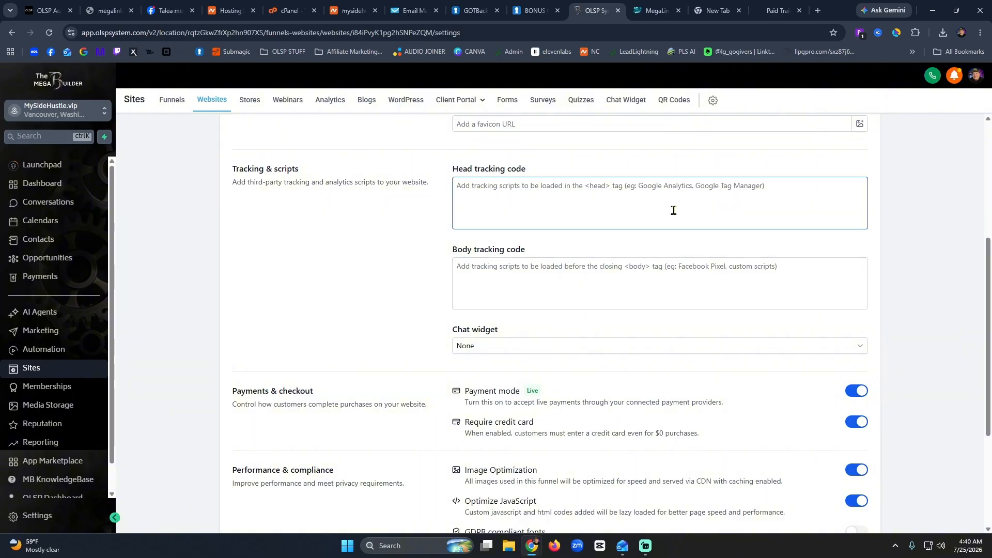
pyautogui.scroll(-4, 422, 326)
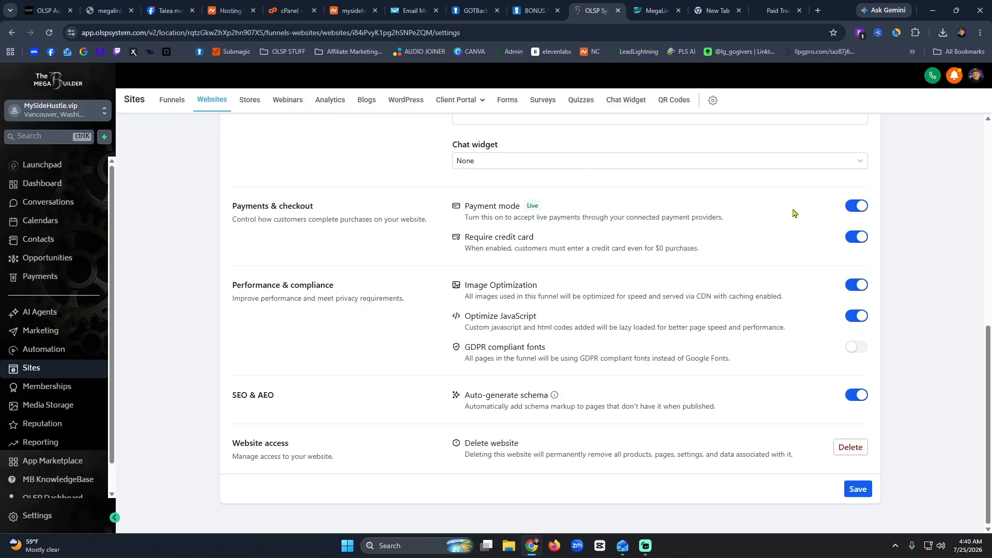
pyautogui.click(853, 207)
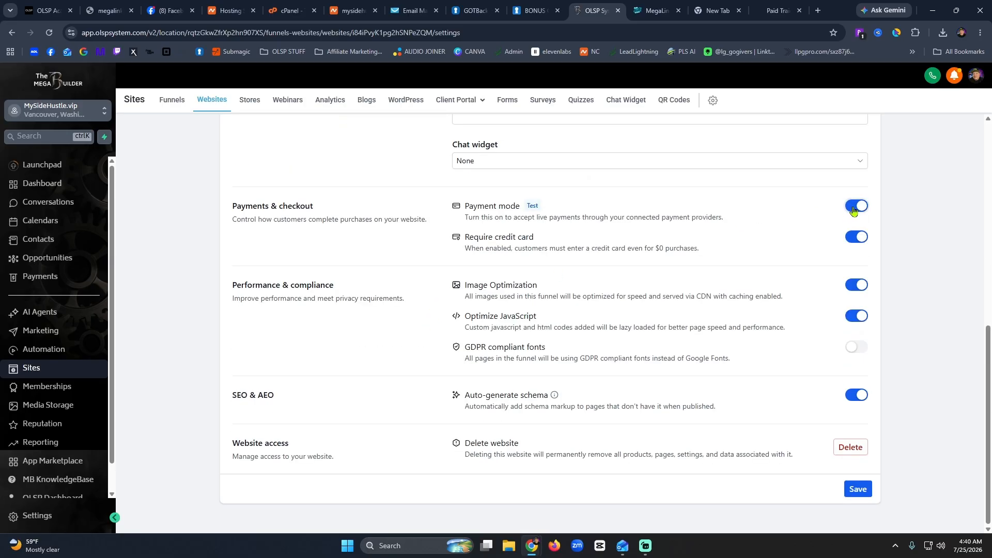
pyautogui.click(856, 236)
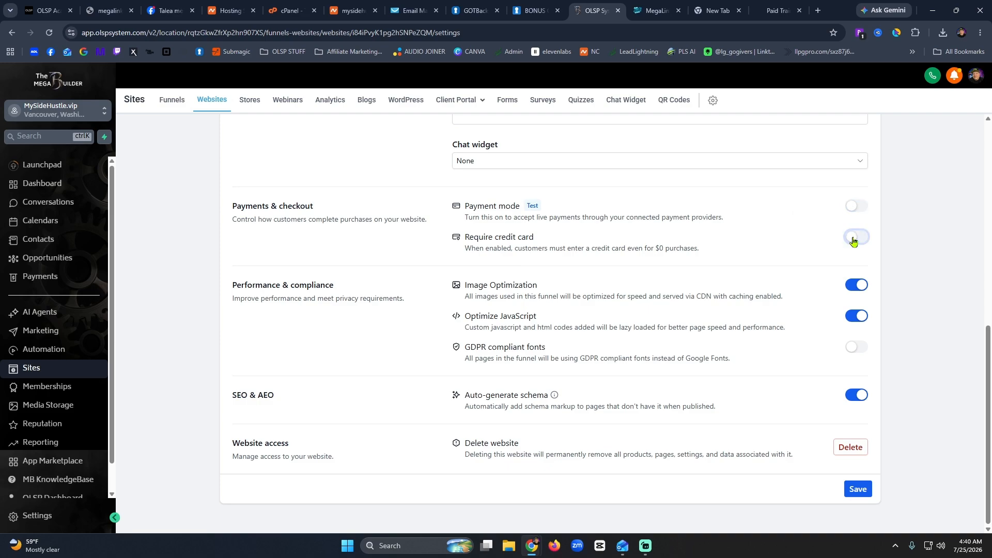
pyautogui.click(856, 289)
pyautogui.click(856, 285)
pyautogui.click(858, 495)
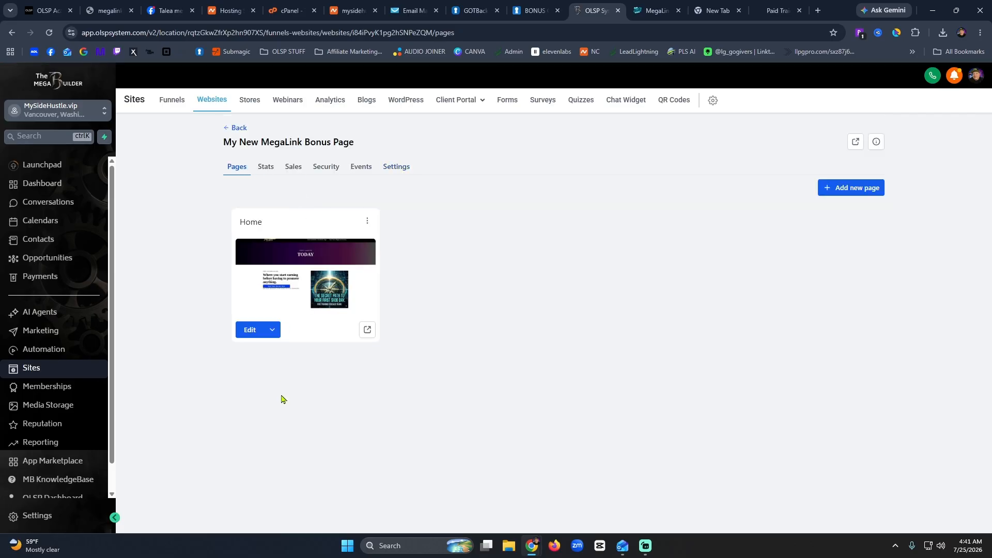
# Open the renamed site's Home page in the page builder.
pyautogui.click(249, 332)
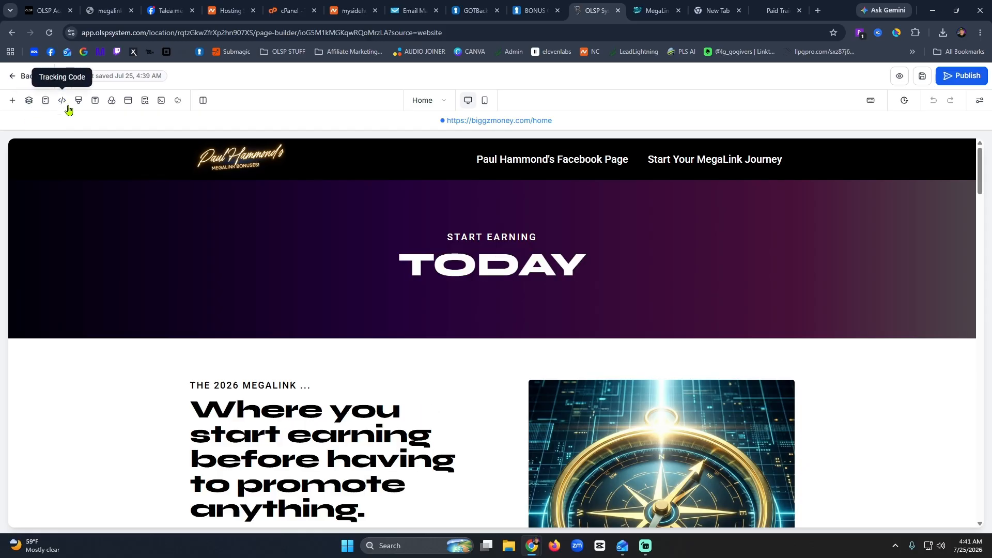
# Set the Home page's SEO title to 'Start Earning NOW'.
pyautogui.click(146, 104)
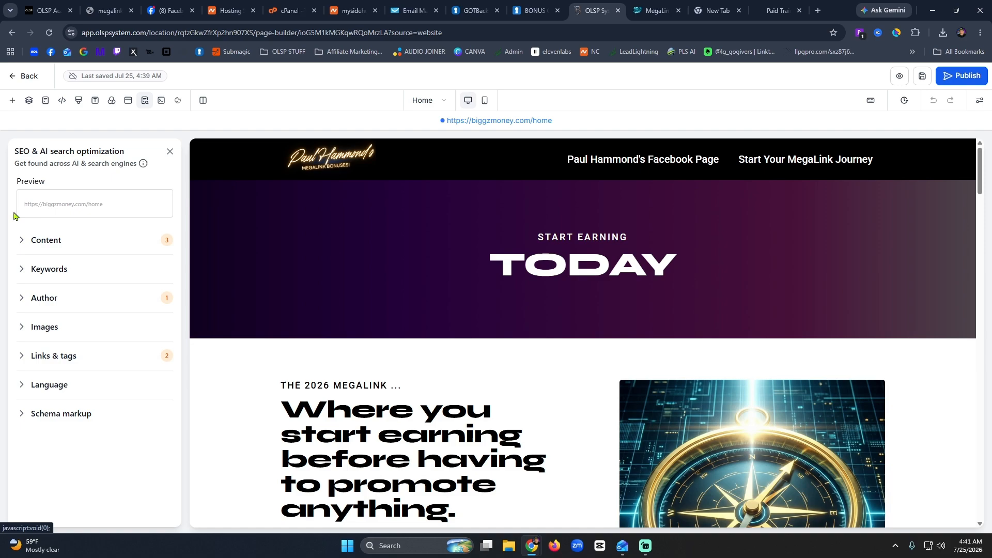
pyautogui.click(66, 248)
pyautogui.click(58, 271)
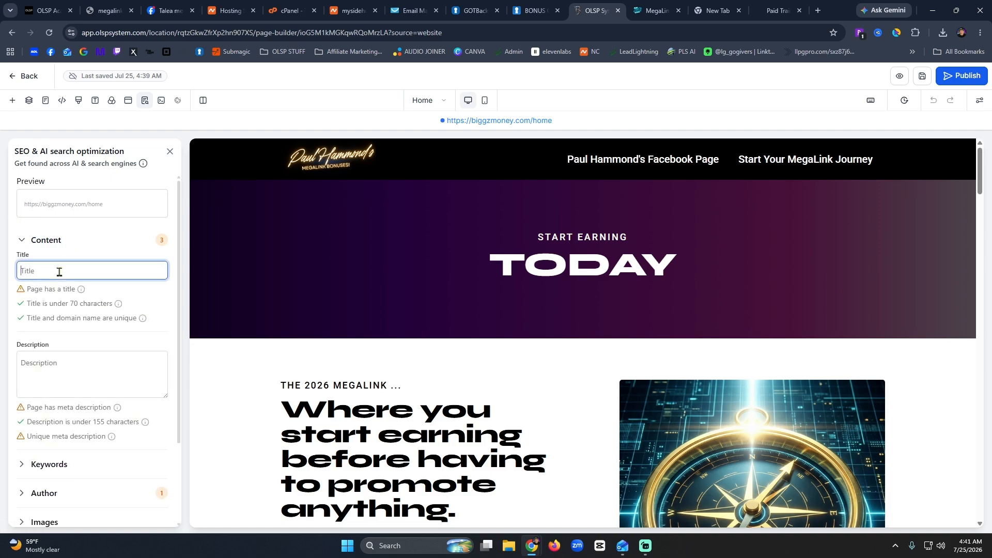
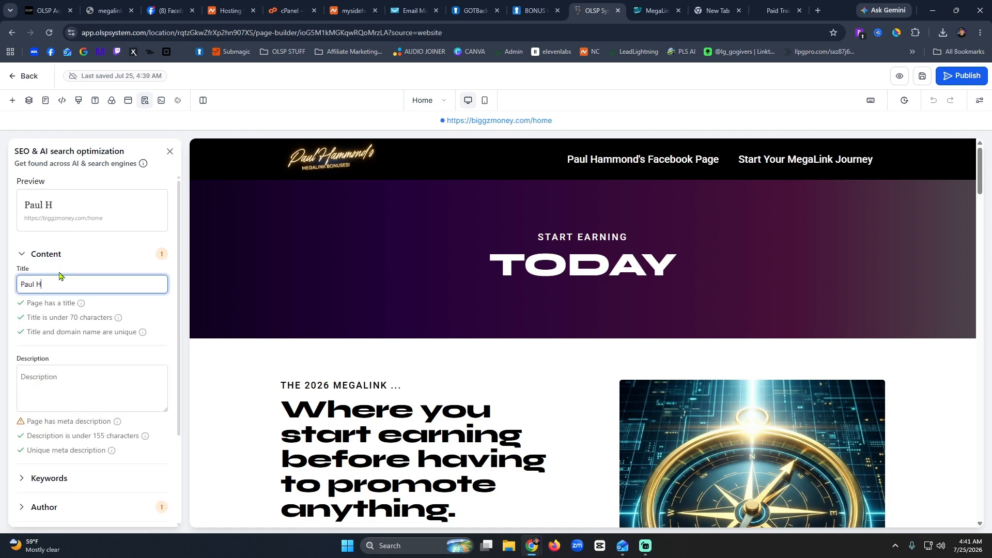
pyautogui.write('MegaLink')
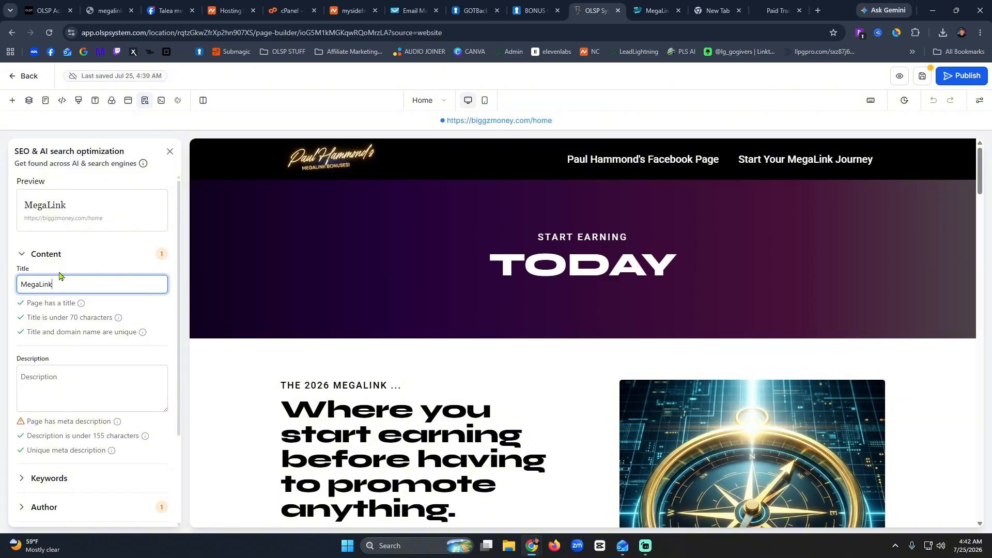
pyautogui.press('BackSpace')
pyautogui.press('BackSpace')
pyautogui.press('BackSpace')
pyautogui.press('BackSpace')
pyautogui.press('BackSpace')
pyautogui.press('BackSpace')
pyautogui.press('BackSpace')
pyautogui.press('BackSpace')
pyautogui.write('Earn')
pyautogui.press('BackSpace')
pyautogui.press('BackSpace')
pyautogui.press('BackSpace')
pyautogui.press('BackSpace')
pyautogui.write('Start Earning NOW')
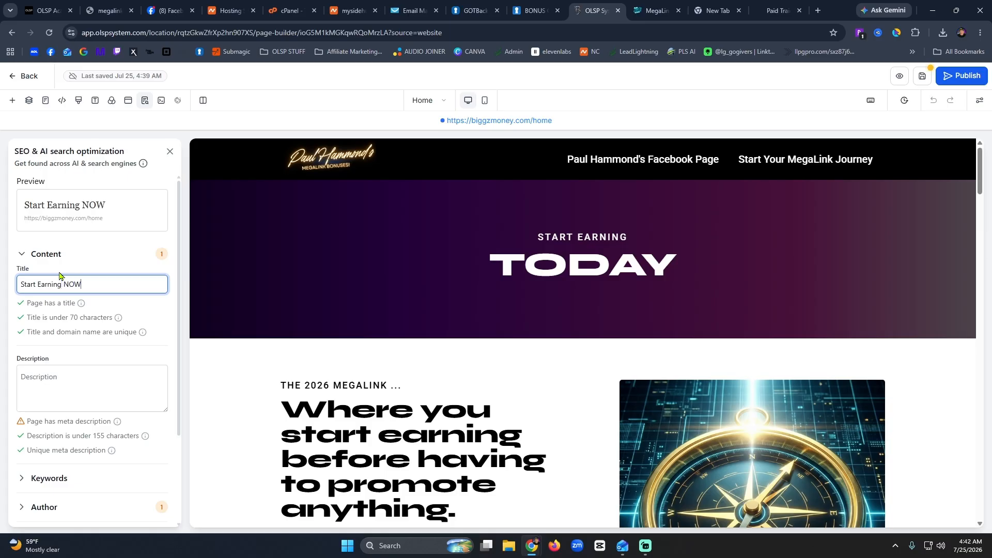
# Write a meta description about earning online by leveraging social media, ending with weekly payouts.
pyautogui.click(88, 380)
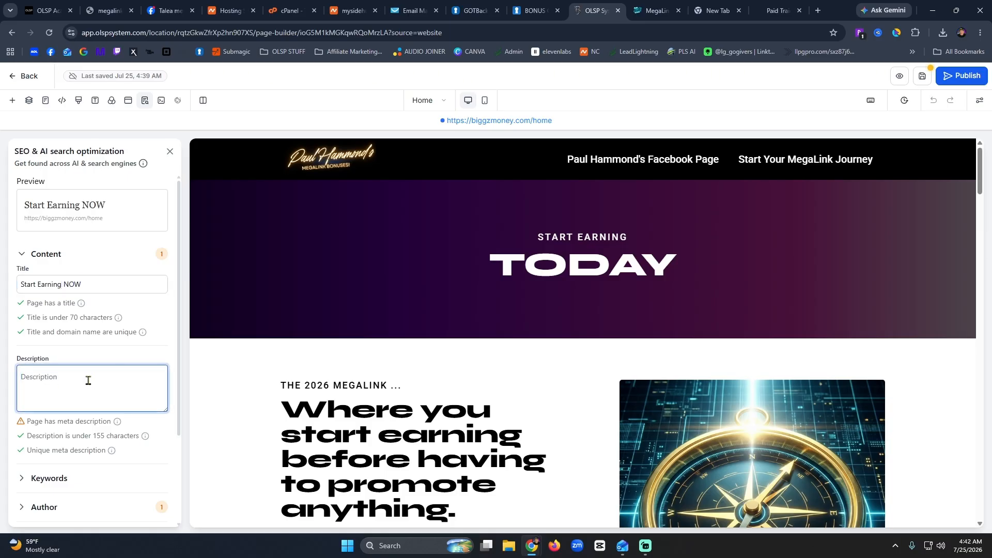
pyautogui.write('The easiest wa')
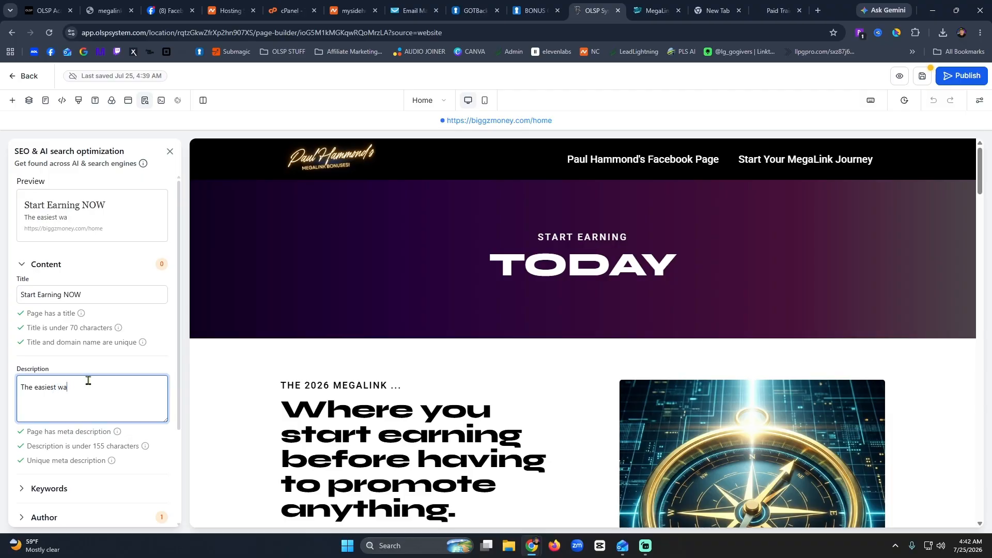
pyautogui.write('y to earn online, using so')
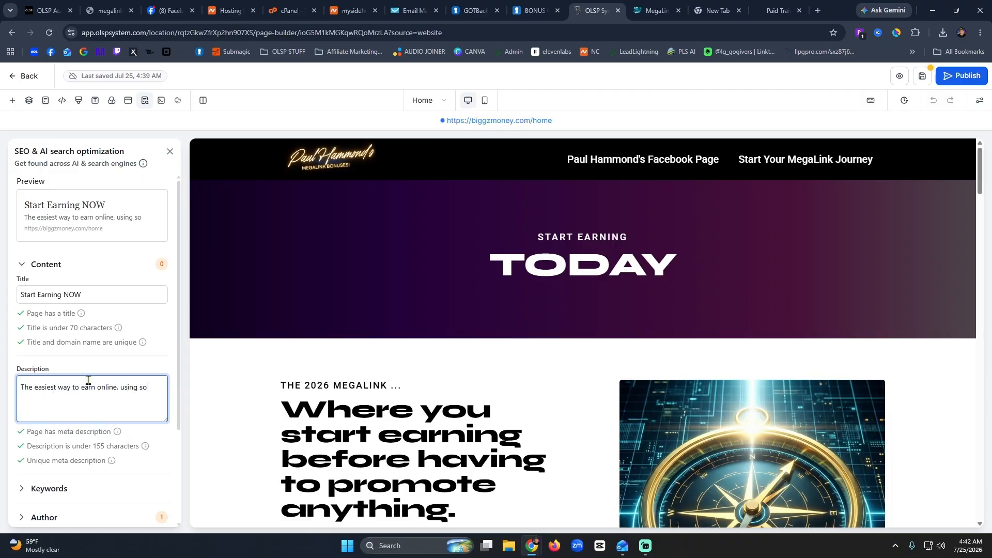
pyautogui.write('cial media ')
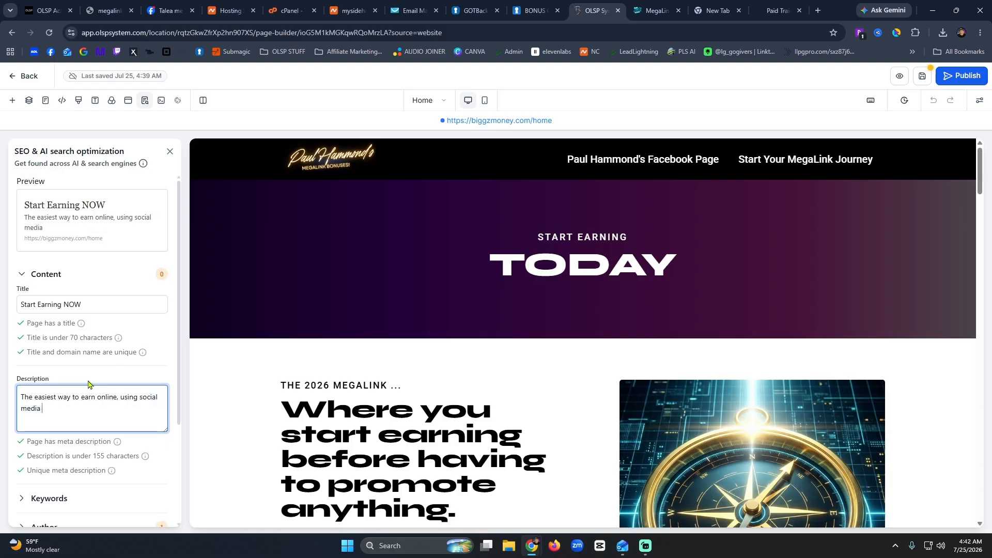
pyautogui.write('as a tool for lev')
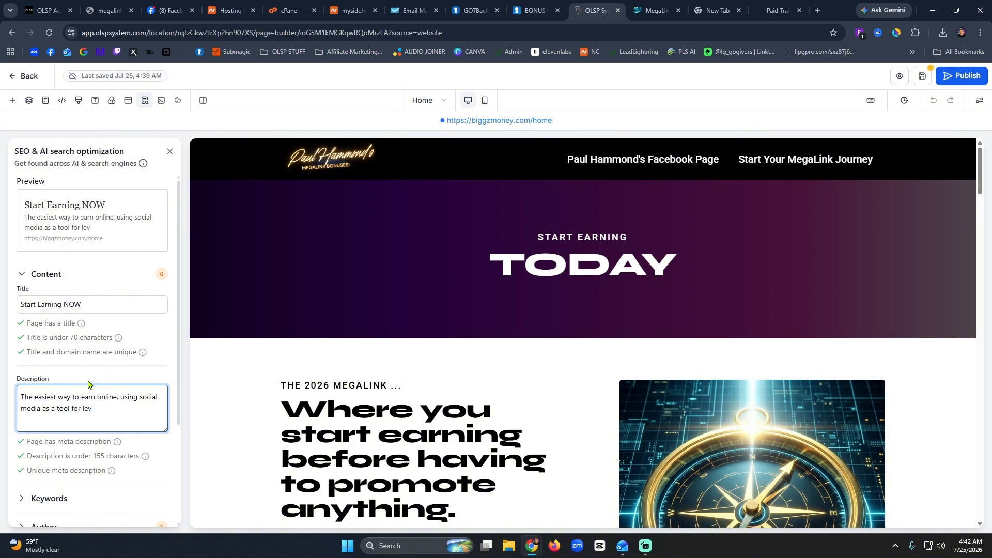
pyautogui.press('BackSpace')
pyautogui.press('BackSpace')
pyautogui.press('BackSpace')
pyautogui.press('BackSpace')
pyautogui.press('BackSpace')
pyautogui.press('BackSpace')
pyautogui.press('BackSpace')
pyautogui.press('BackSpace')
pyautogui.press('BackSpace')
pyautogui.press('BackSpace')
pyautogui.press('BackSpace')
pyautogui.press('BackSpace')
pyautogui.press('BackSpace')
pyautogui.press('BackSpace')
pyautogui.press('BackSpace')
pyautogui.press('BackSpace')
pyautogui.press('BackSpace')
pyautogui.press('BackSpace')
pyautogui.press('BackSpace')
pyautogui.press('BackSpace')
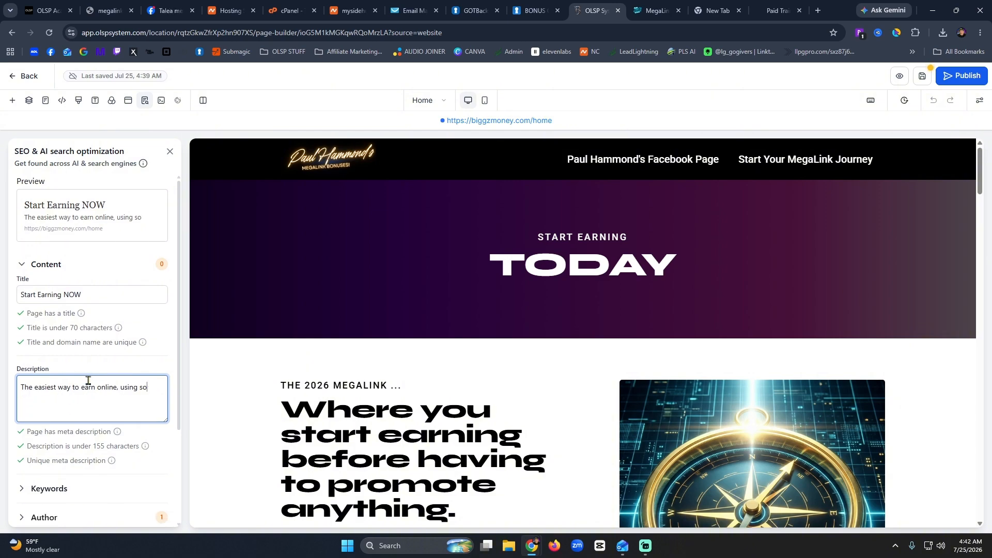
pyautogui.write('leveraging social')
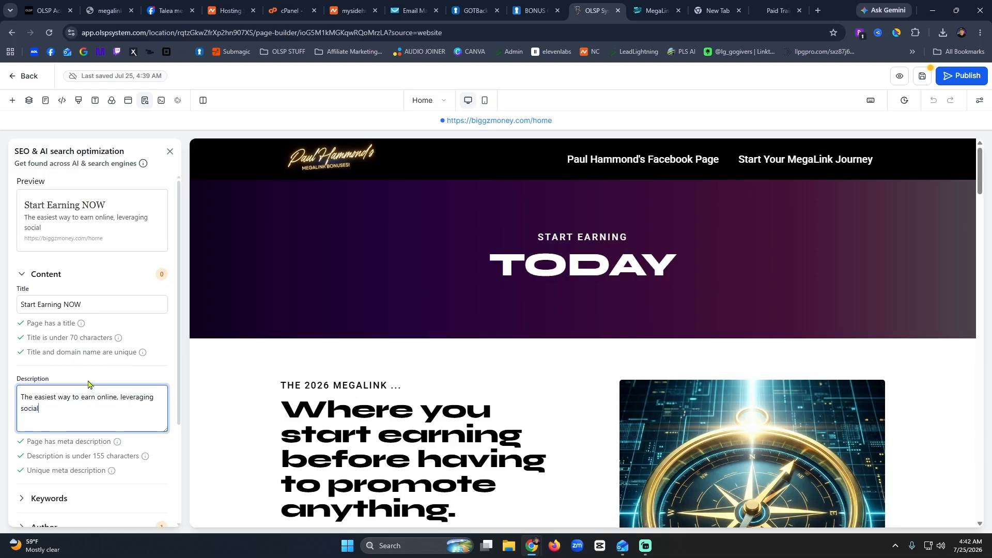
pyautogui.write(' media rather than relying on ')
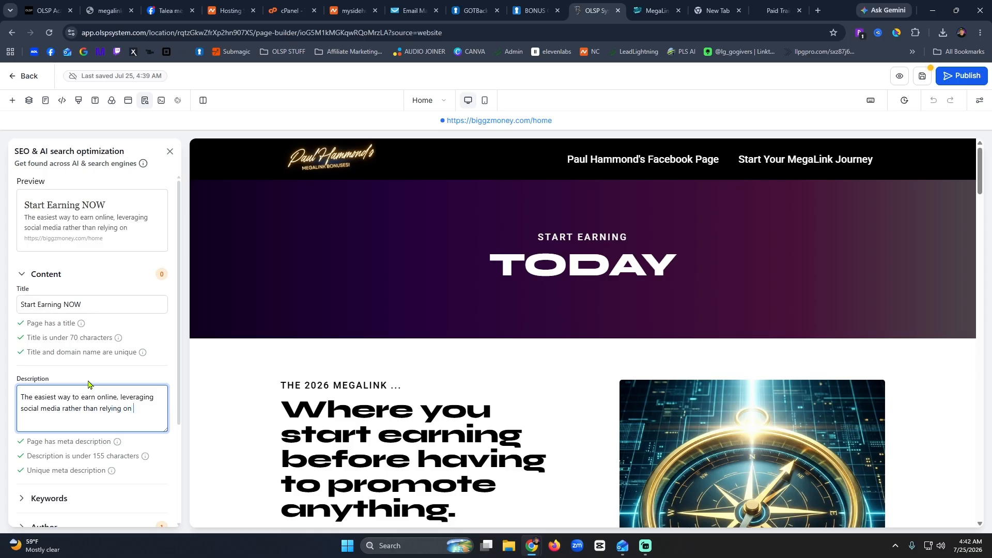
pyautogui.write('social medi')
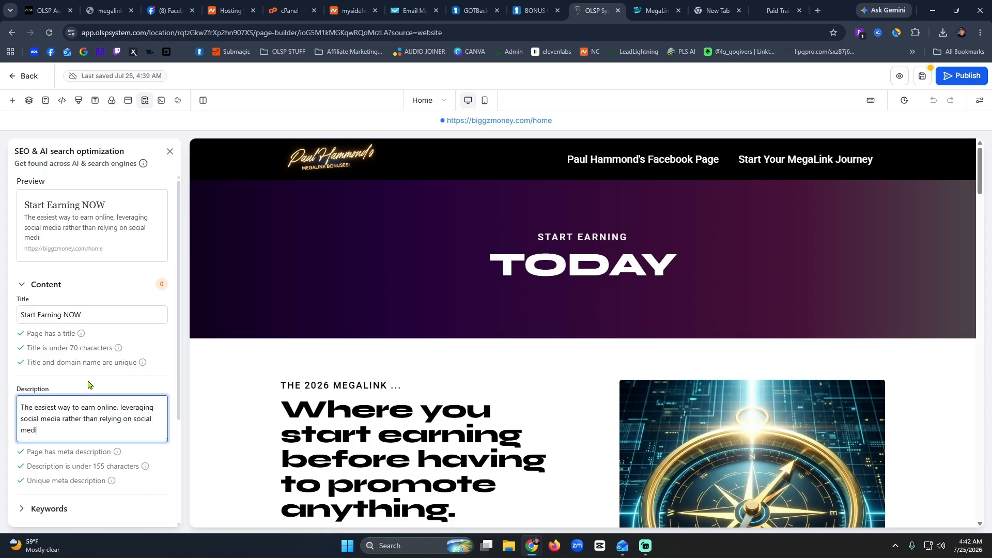
pyautogui.write('a for monthly payouts.')
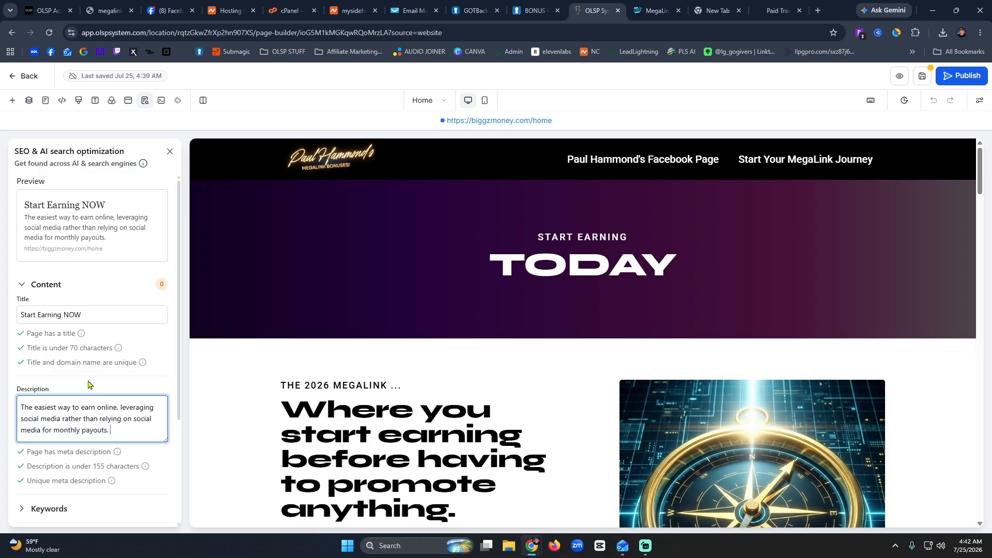
pyautogui.write(' You can earn and get paid weekly!')
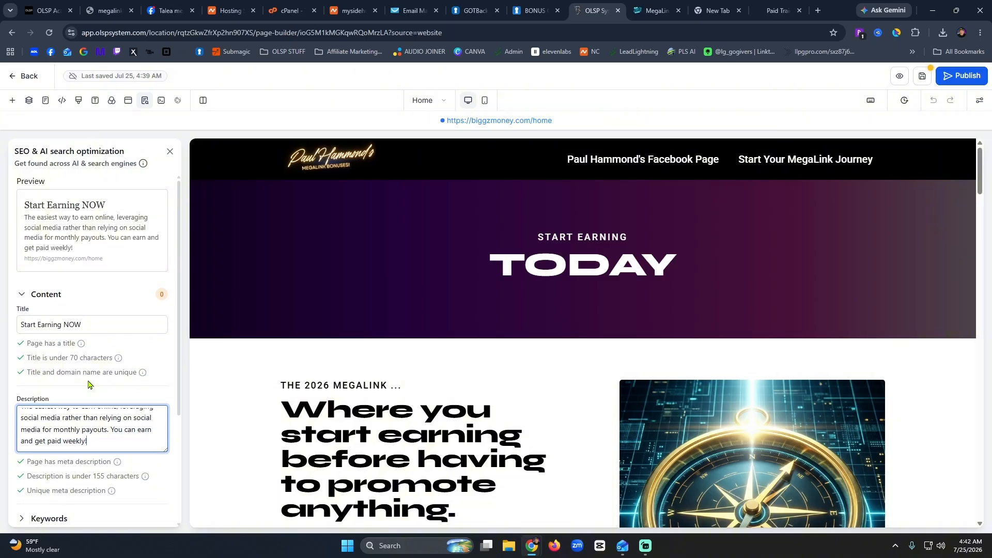
pyautogui.scroll(-2, 107, 387)
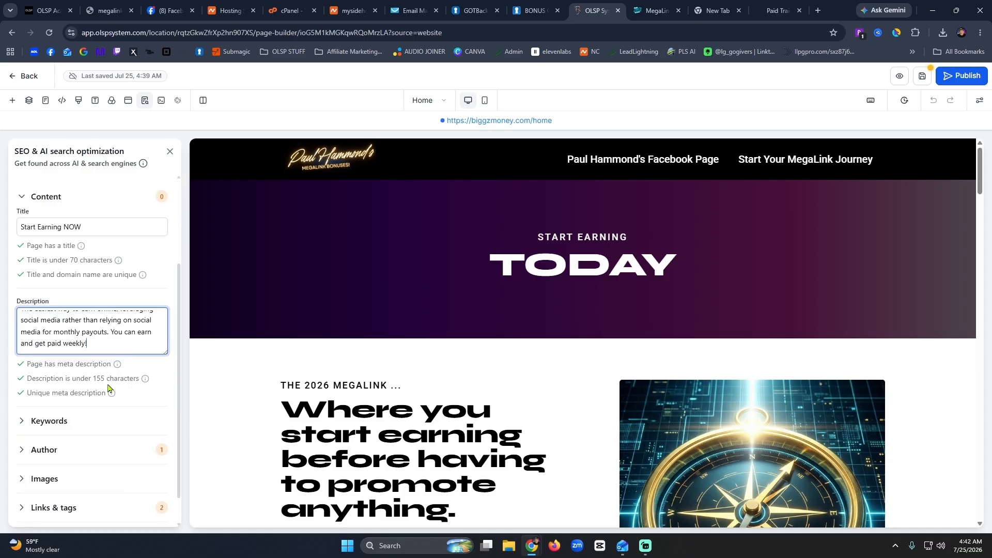
pyautogui.scroll(-1, 108, 387)
# Expand the Keywords and Author sections and enter the author's name.
pyautogui.click(49, 360)
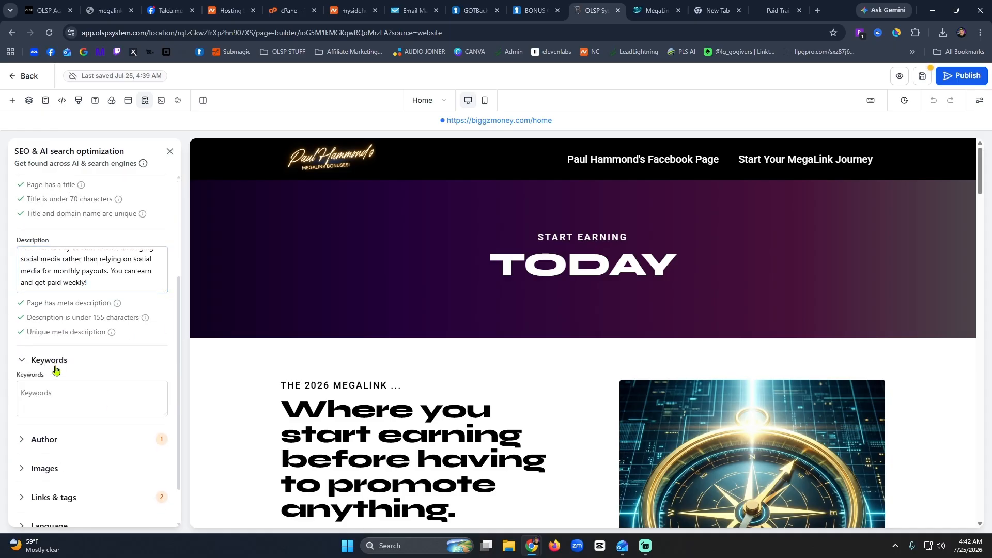
pyautogui.click(109, 409)
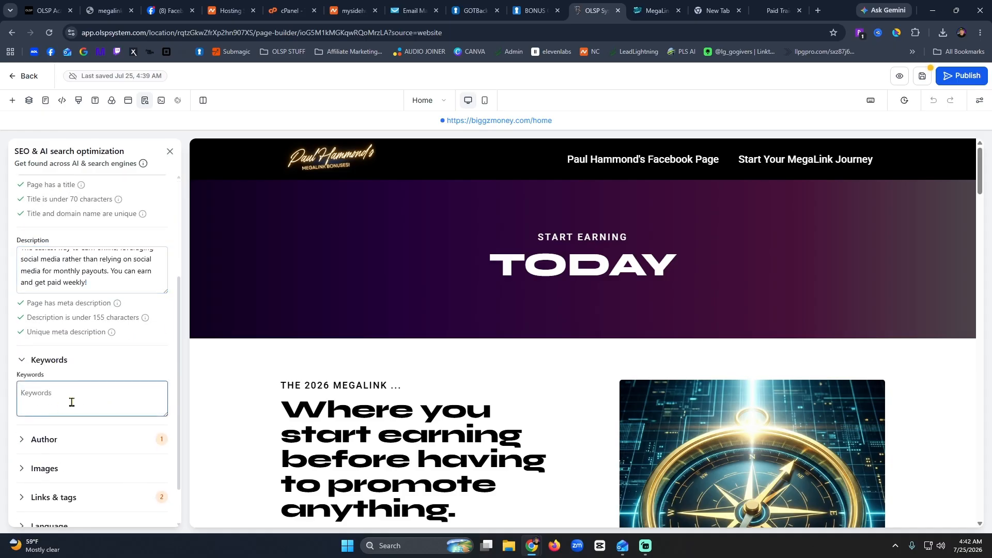
pyautogui.click(42, 440)
pyautogui.scroll(-2, 101, 383)
pyautogui.click(52, 374)
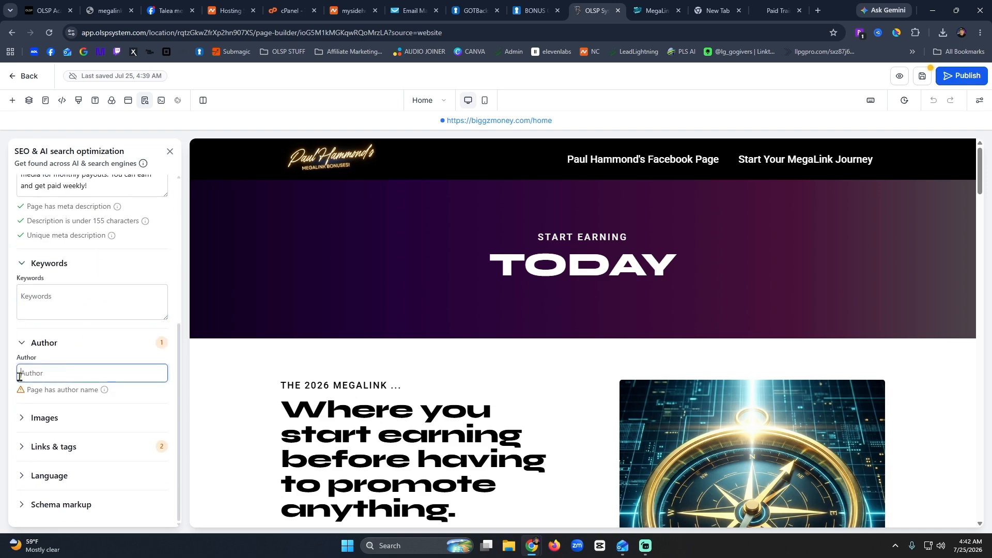
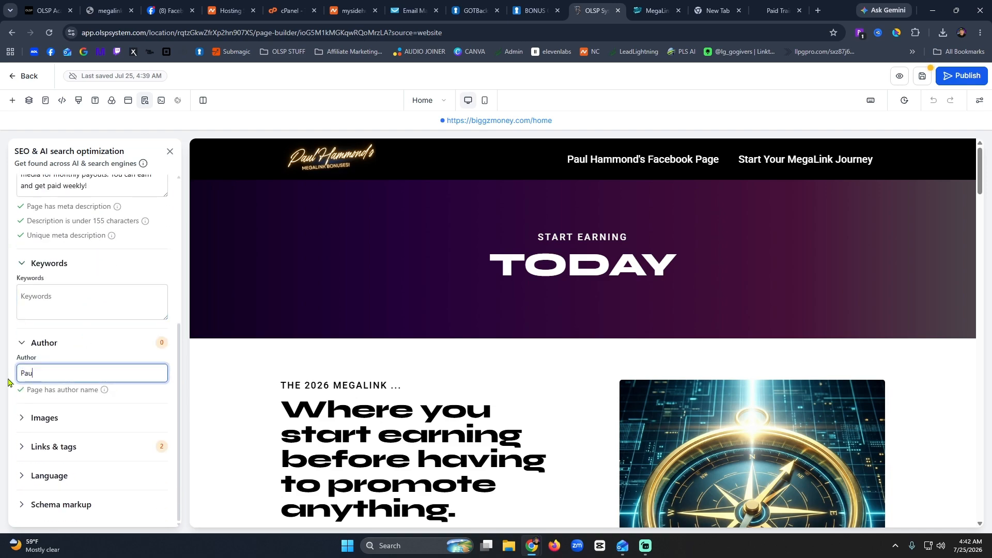
# Attach the social-media earnings image from the media library as the SEO image.
pyautogui.click(51, 421)
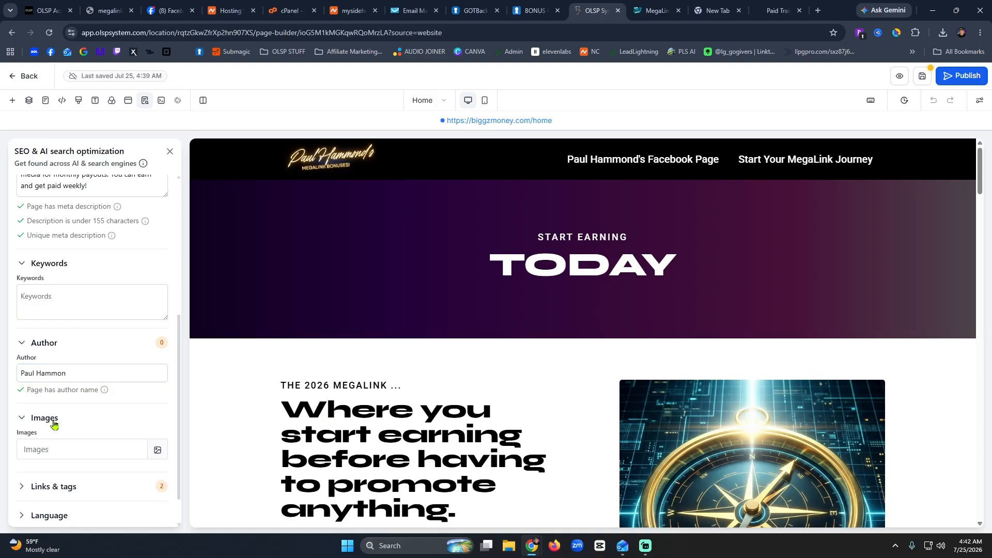
pyautogui.click(158, 413)
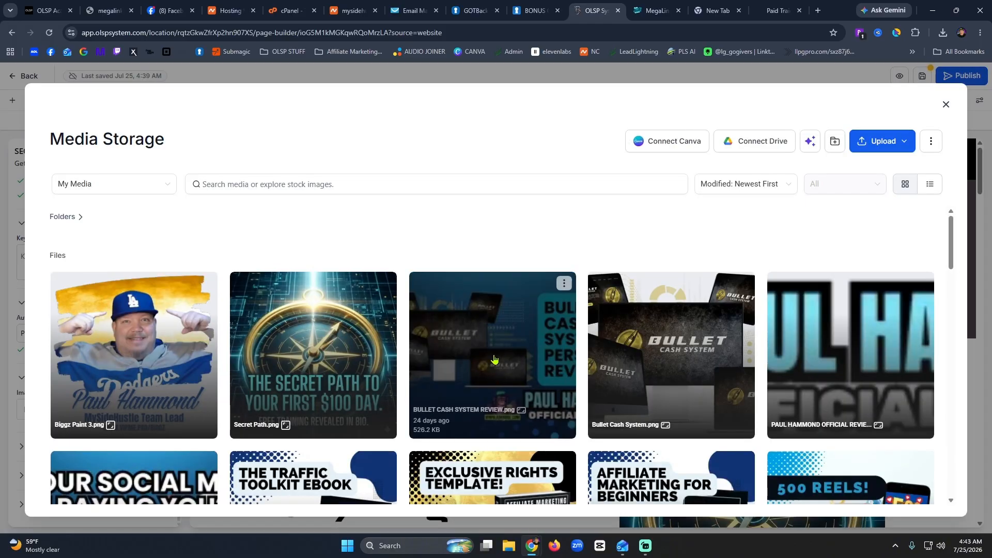
pyautogui.scroll(-4, 401, 344)
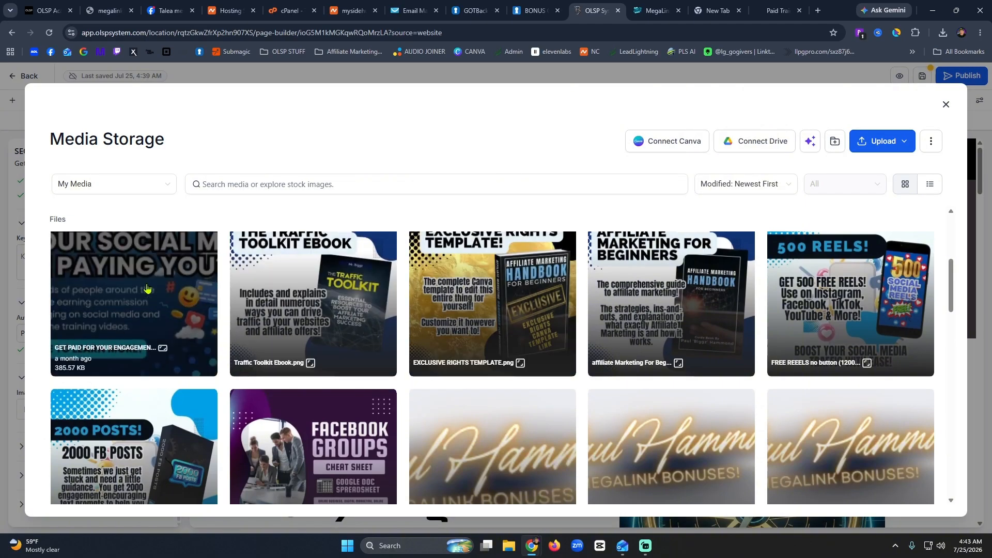
pyautogui.scroll(4, 362, 362)
pyautogui.scroll(-4, 134, 381)
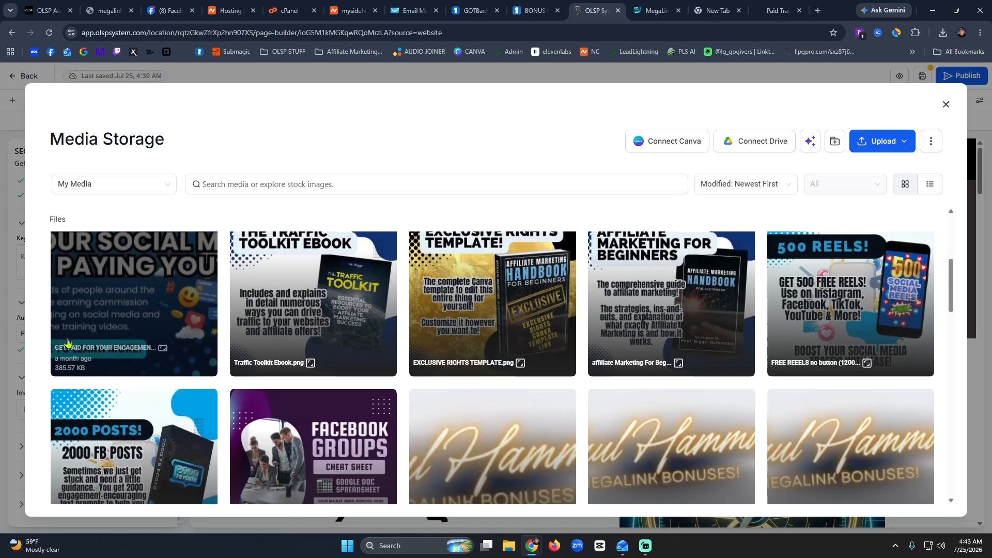
pyautogui.click(122, 295)
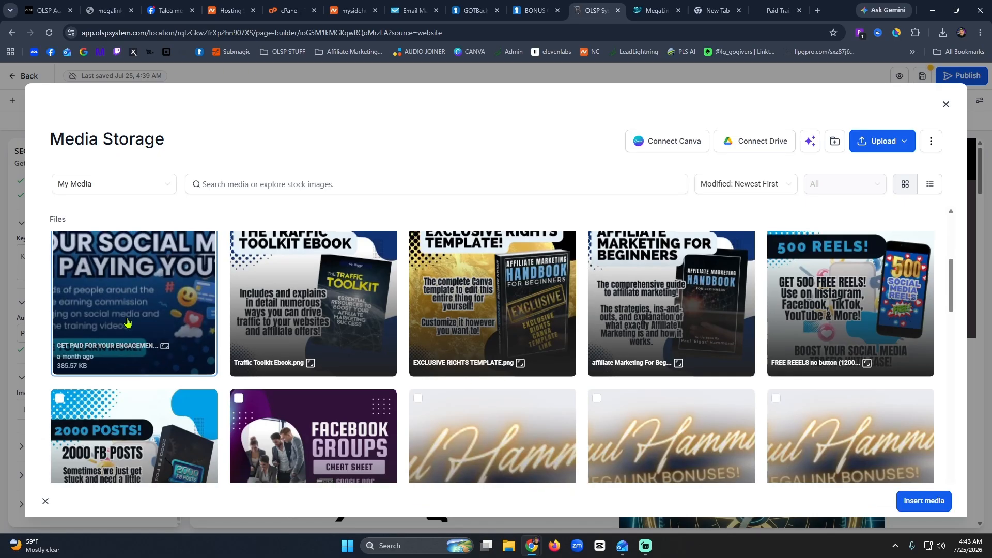
pyautogui.click(918, 500)
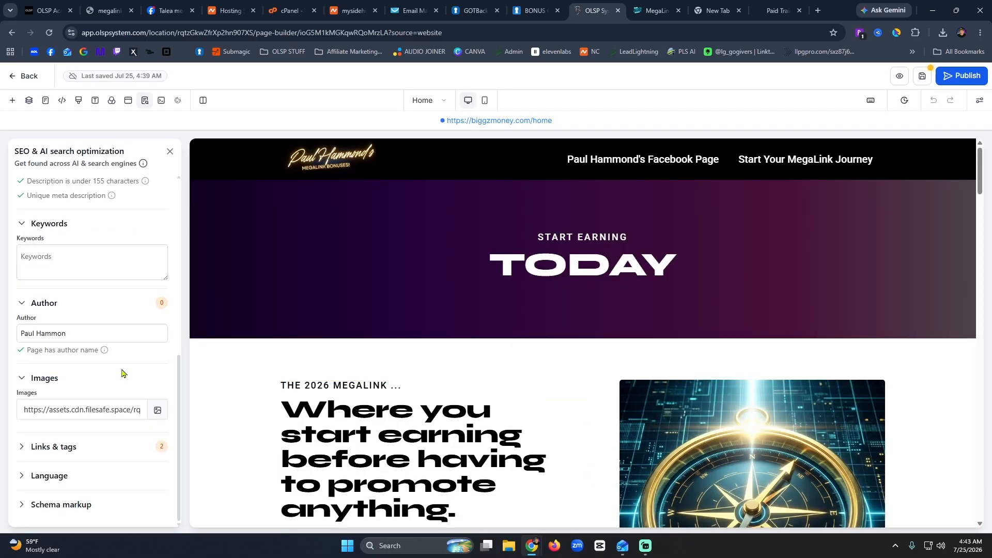
# Correct the author's name and expand the Links & tags and Language sections.
pyautogui.click(108, 331)
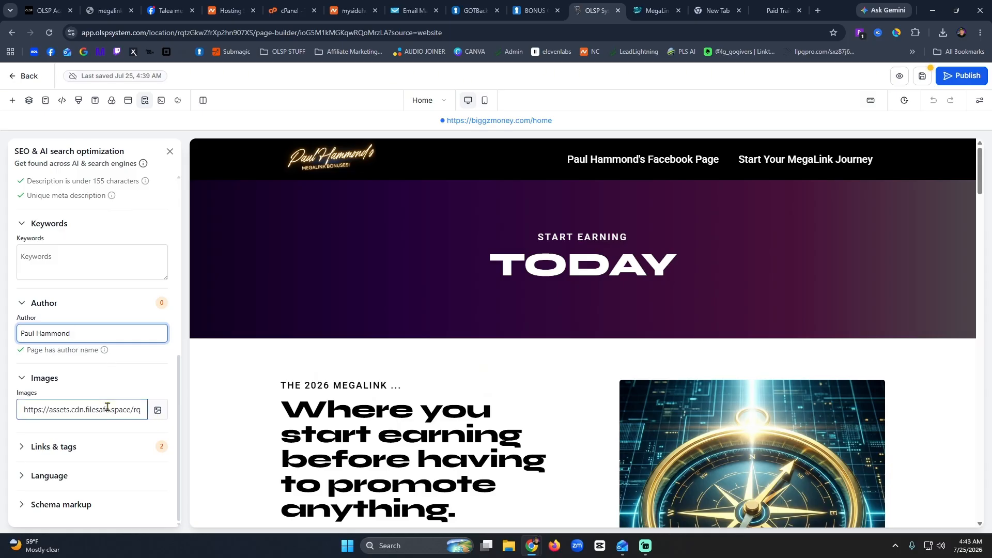
pyautogui.click(52, 448)
pyautogui.scroll(-2, 103, 425)
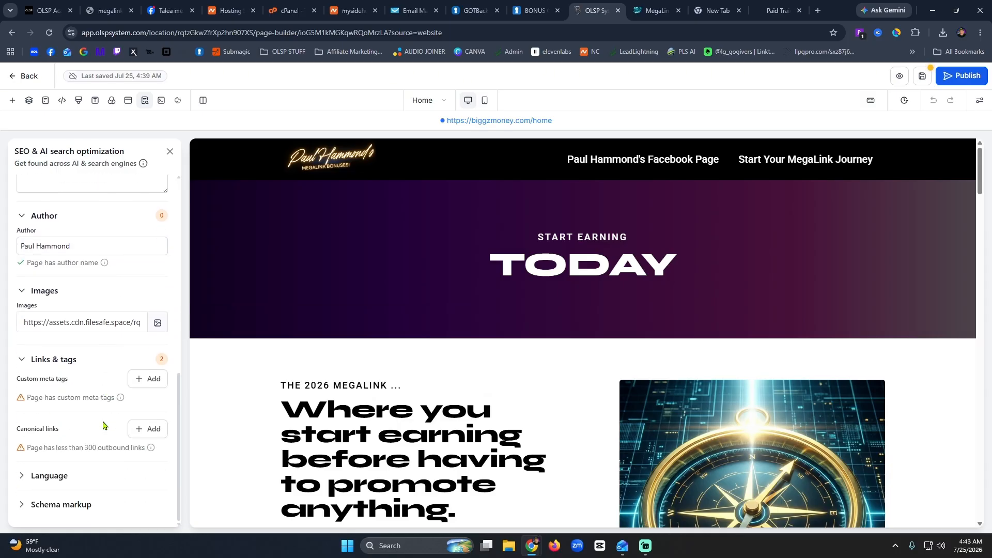
pyautogui.click(45, 476)
pyautogui.scroll(-1, 62, 507)
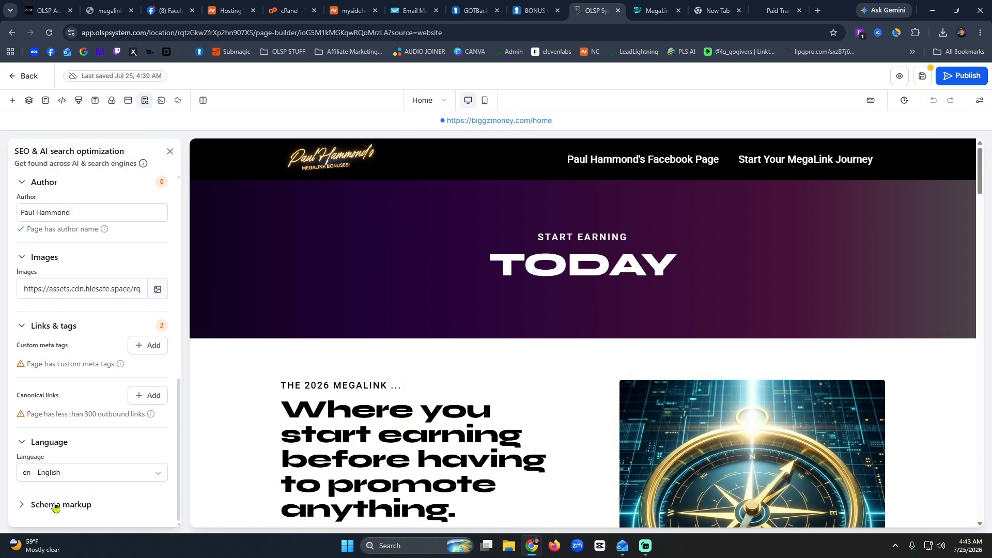
# Save and publish the Home page, then check it live at biggzmoney.com/home.
pyautogui.click(921, 77)
pyautogui.click(946, 81)
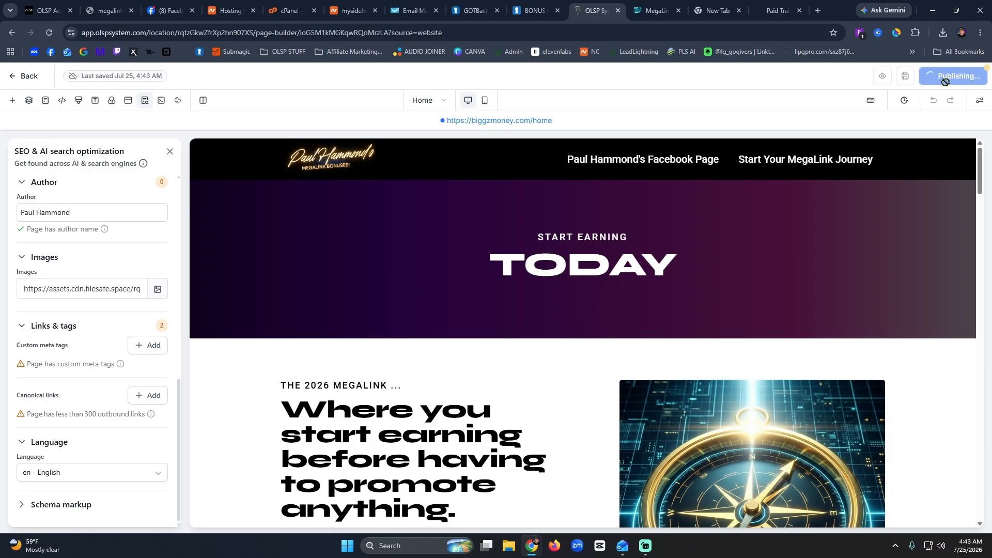
pyautogui.click(498, 123)
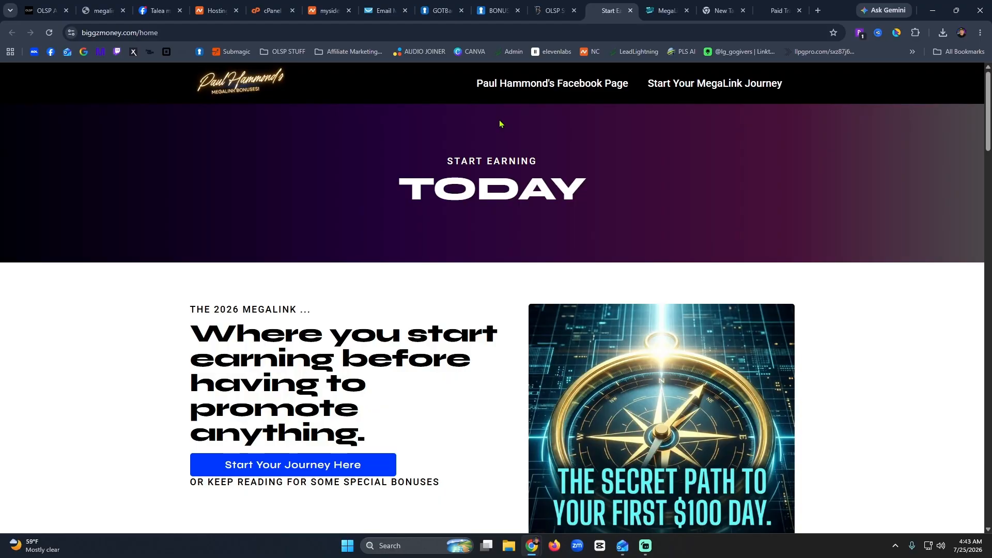
pyautogui.click(554, 10)
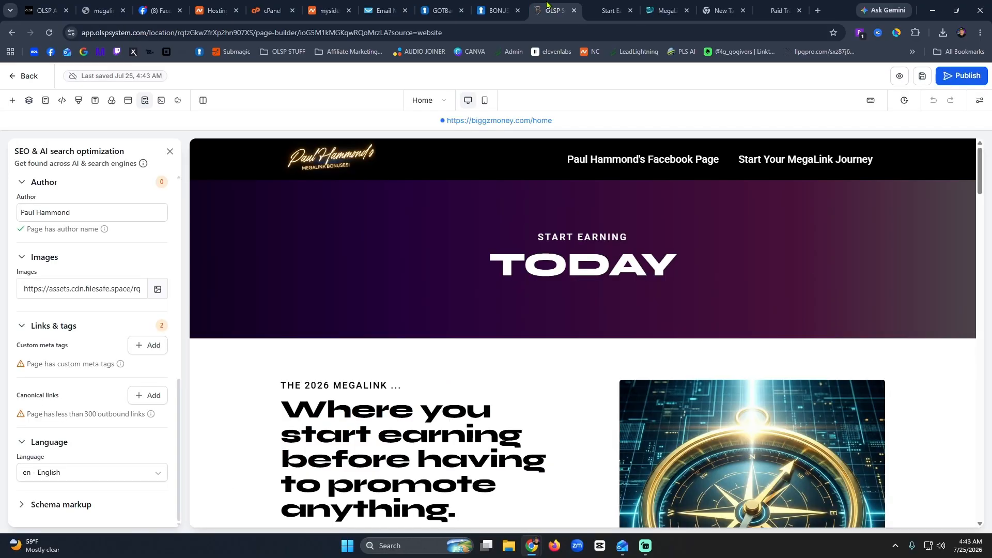
# Back in the site's Settings, review the /newbonus path and save the settings.
pyautogui.click(25, 83)
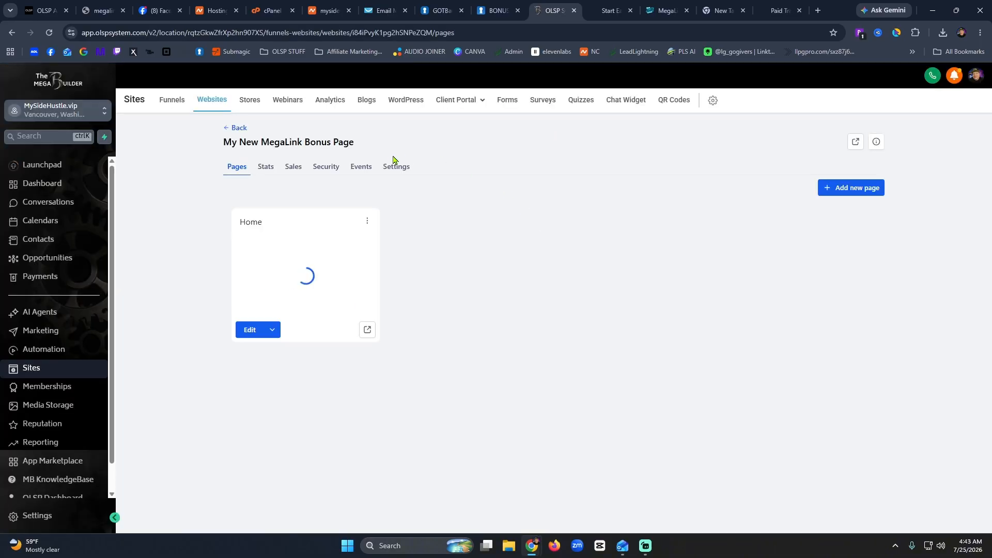
pyautogui.click(395, 166)
pyautogui.click(495, 312)
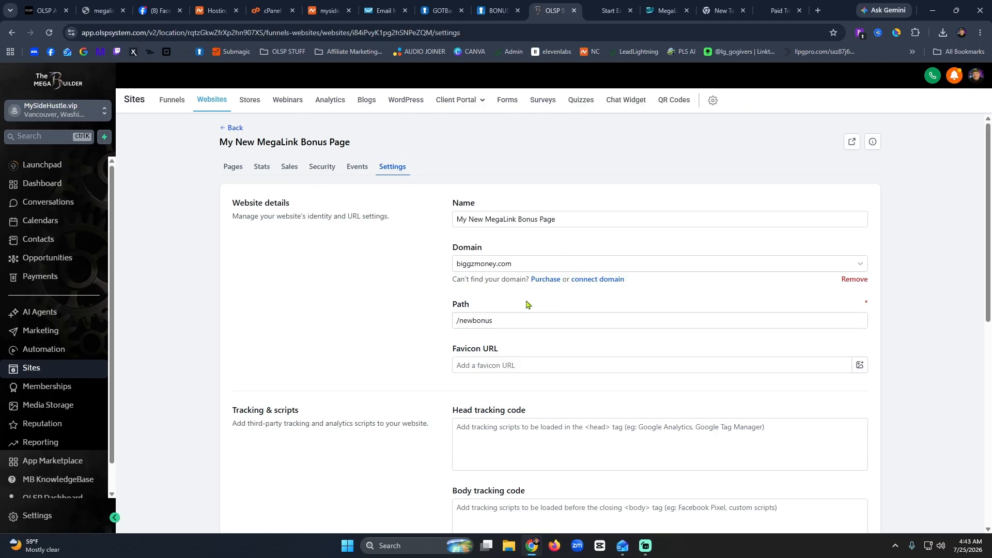
pyautogui.click(505, 323)
pyautogui.scroll(-8, 505, 324)
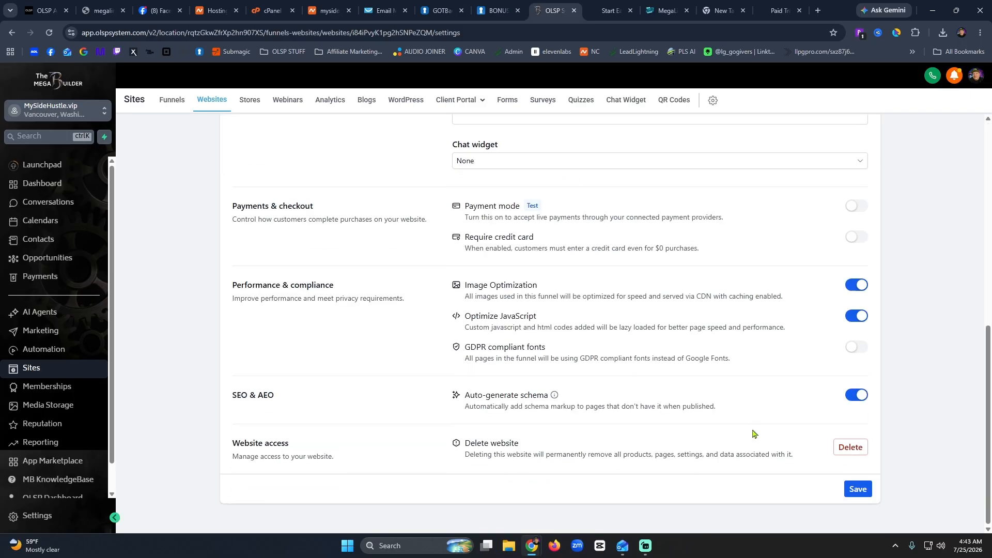
pyautogui.click(853, 489)
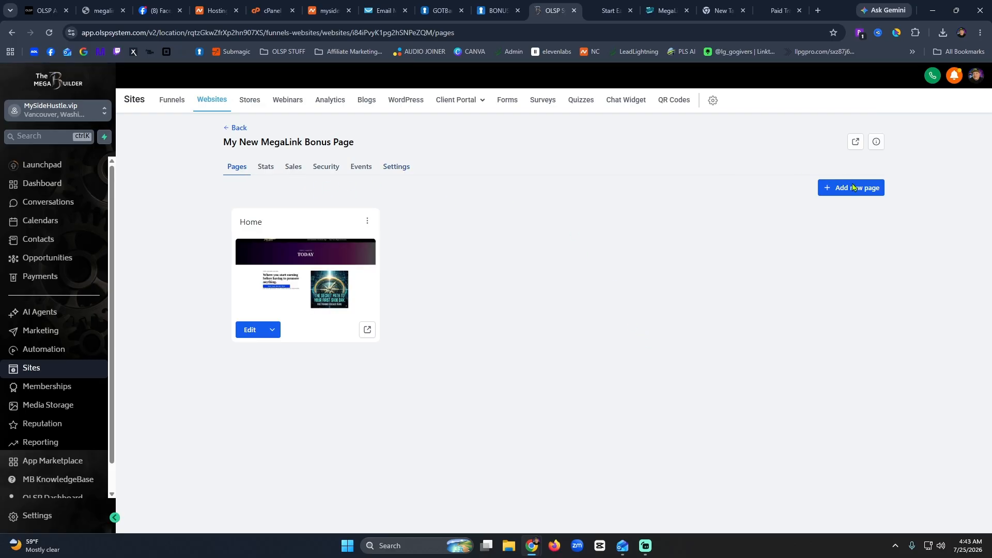
# Preview the live Home page on biggzmoney.com from the Home card.
pyautogui.click(273, 335)
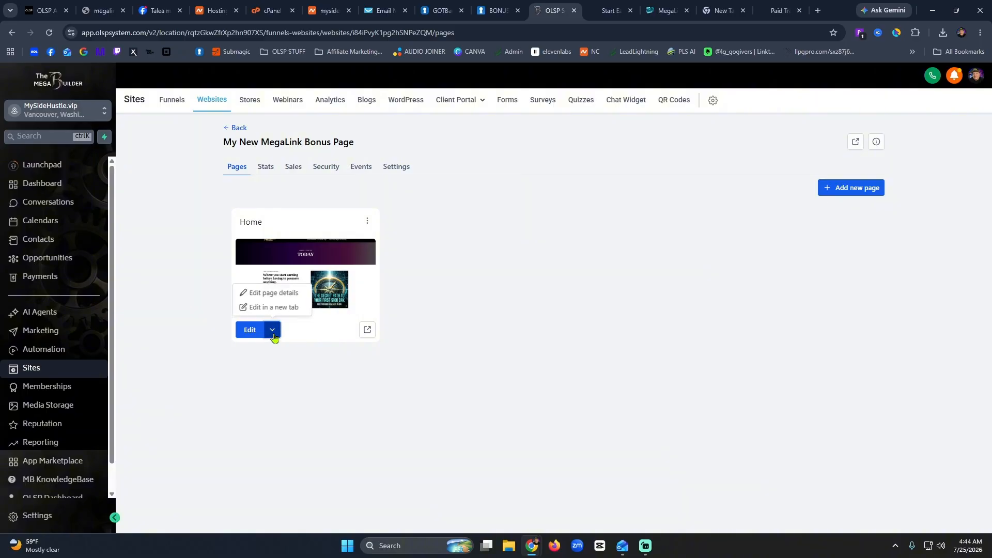
pyautogui.click(368, 329)
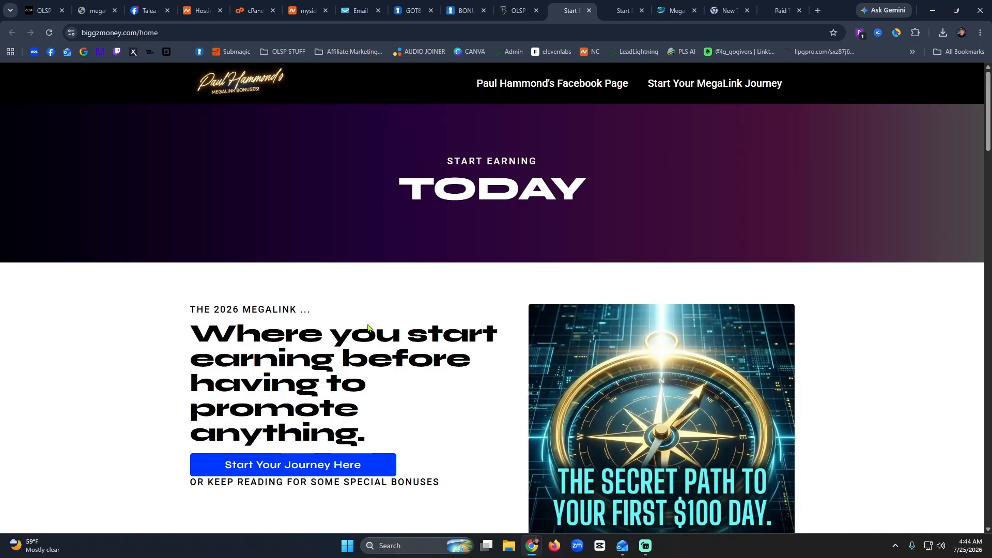
pyautogui.click(141, 33)
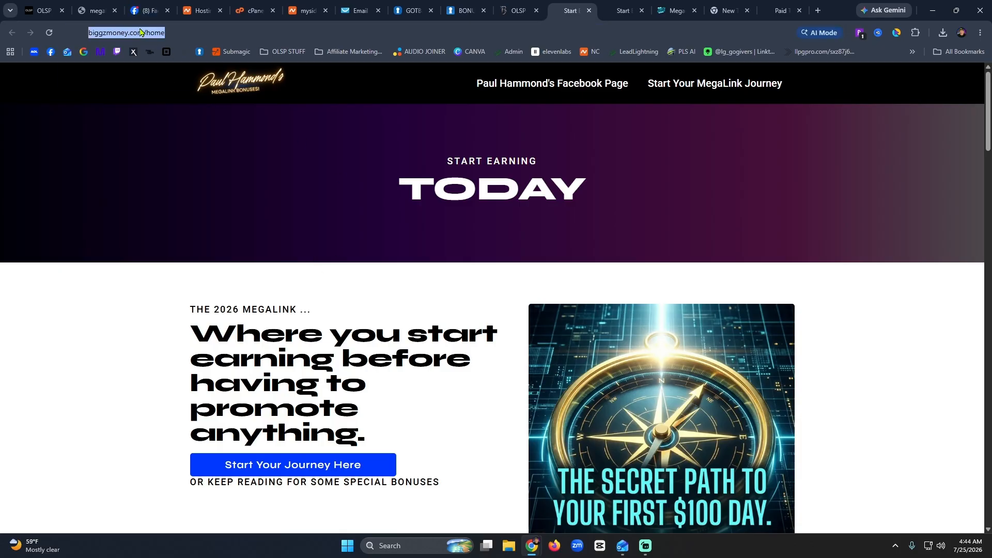
pyautogui.click(519, 8)
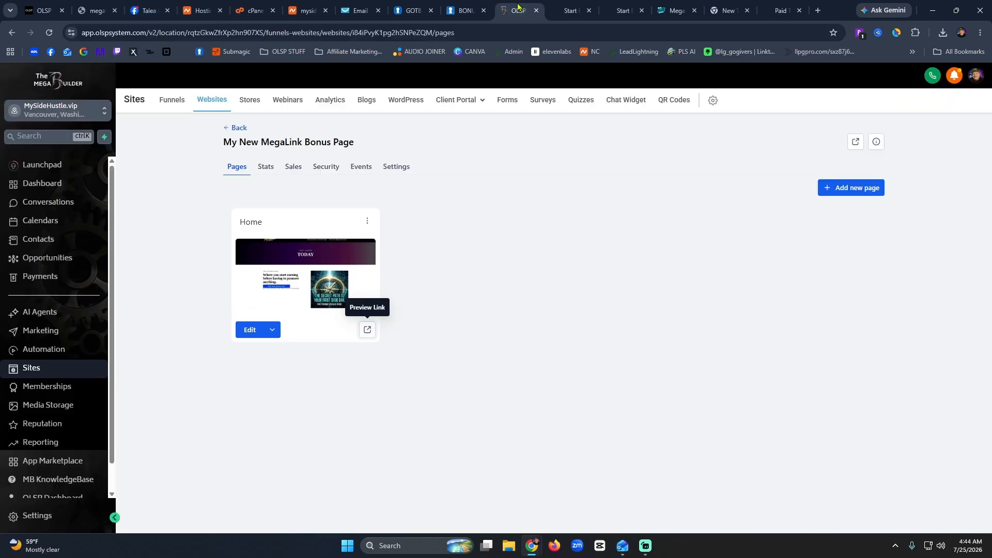
# Confirm the path reads /newbonus in the site Settings and save them.
pyautogui.click(394, 170)
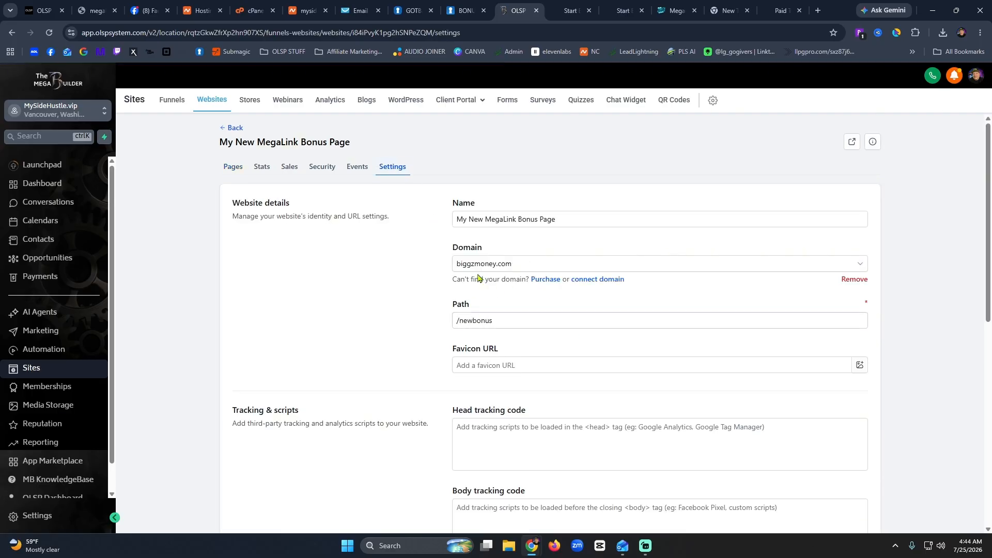
pyautogui.moveTo(518, 324); pyautogui.dragTo(420, 329)
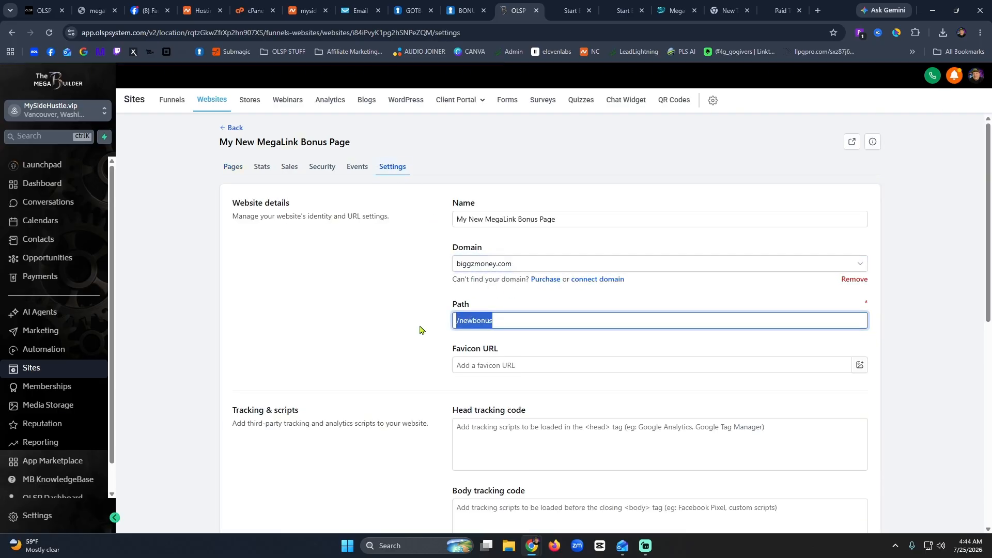
pyautogui.click(526, 327)
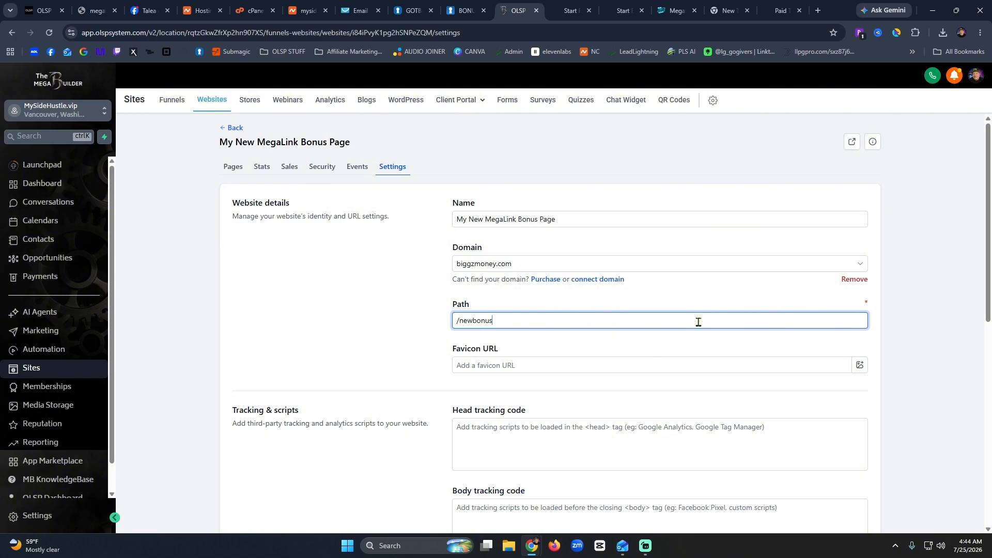
pyautogui.scroll(-8, 699, 322)
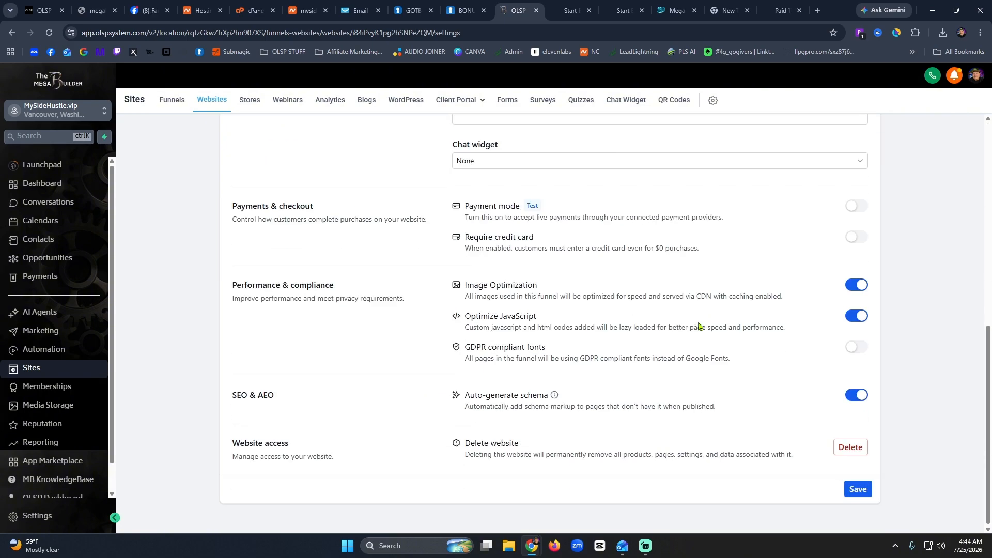
pyautogui.click(855, 488)
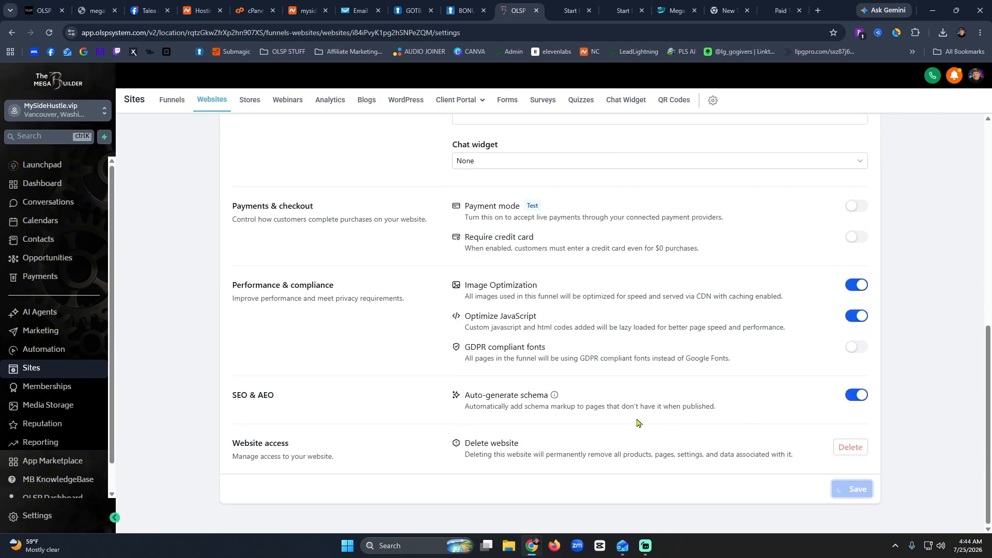
# On the live biggzmoney.com page, confirm the 'You can start now' link opens the signup page and check its address.
pyautogui.click(574, 10)
pyautogui.scroll(-9, 781, 343)
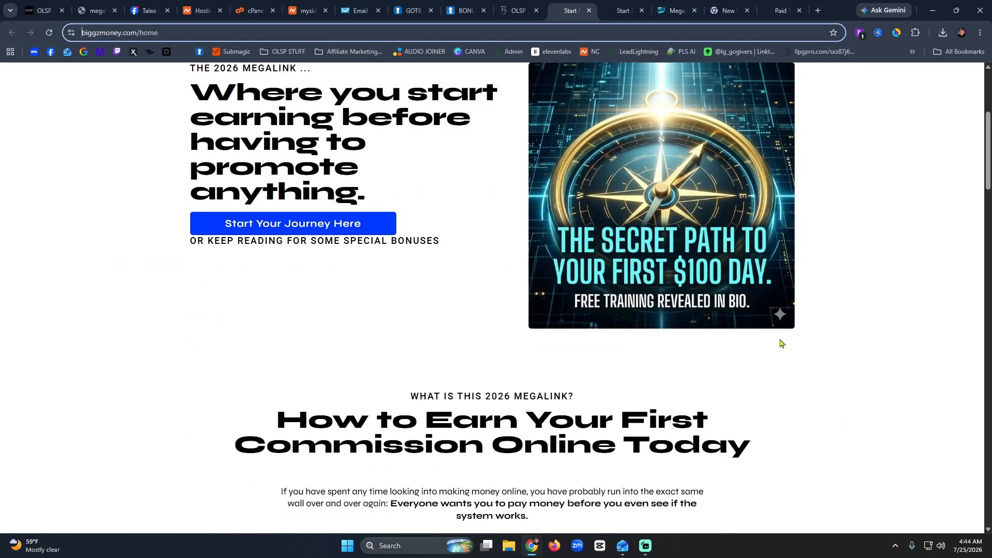
pyautogui.scroll(-4, 677, 362)
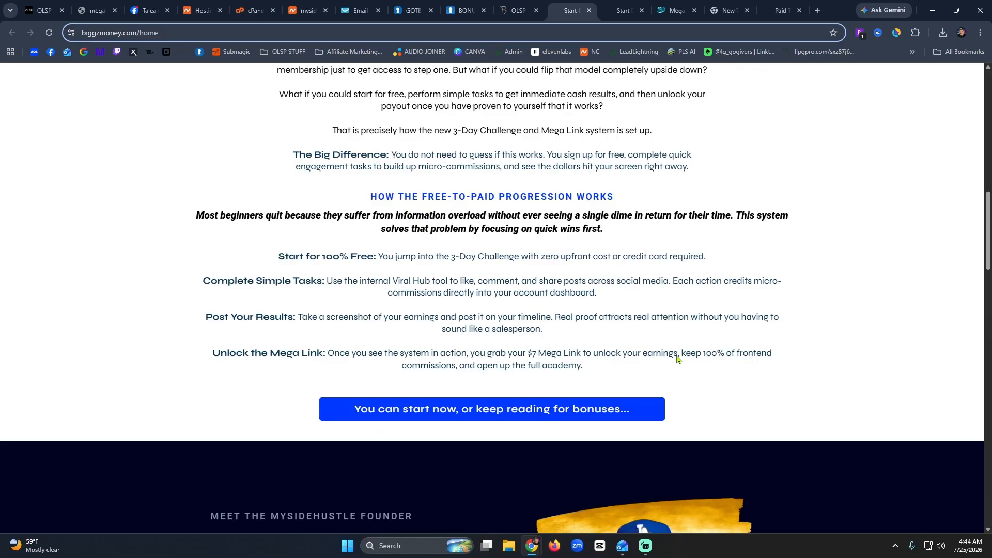
pyautogui.scroll(-4, 677, 359)
pyautogui.click(429, 173)
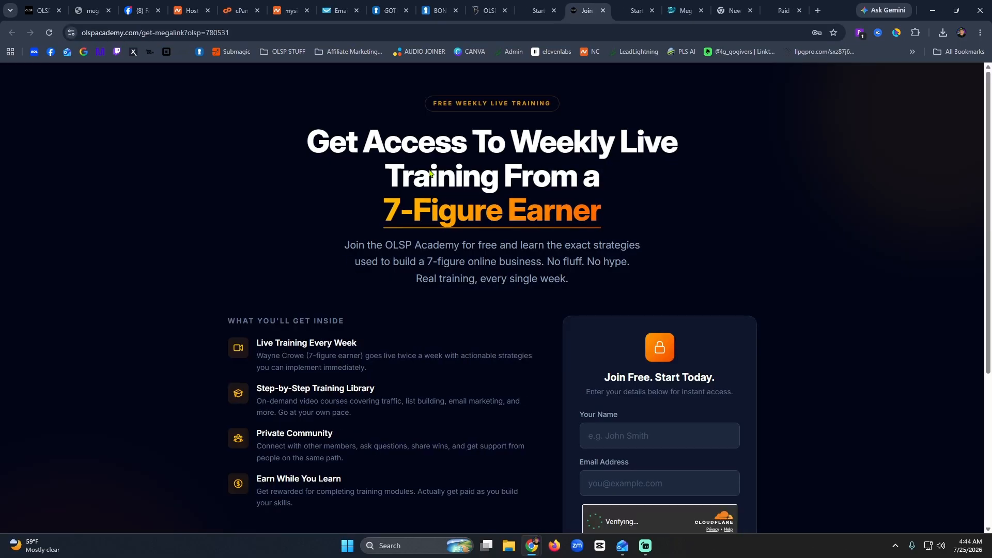
pyautogui.click(590, 33)
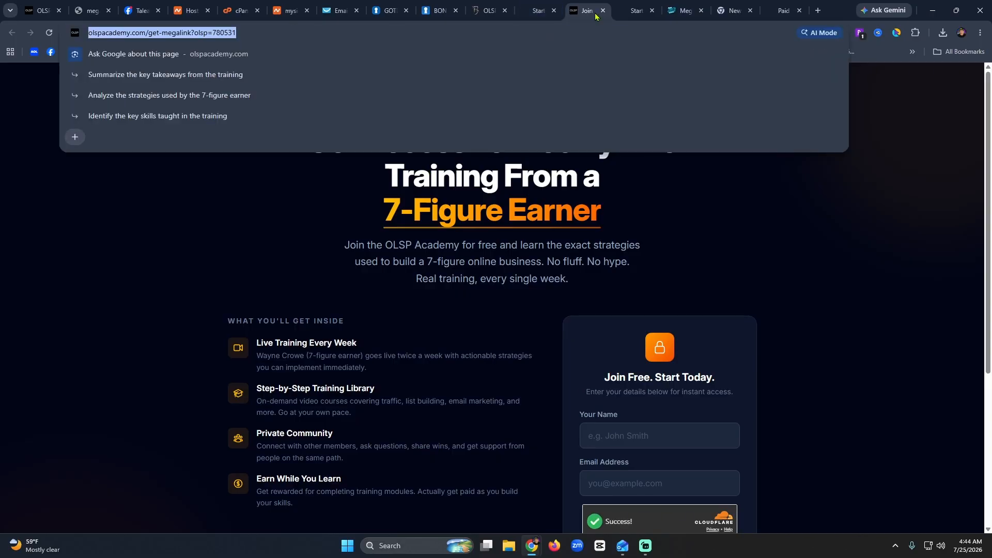
pyautogui.click(602, 12)
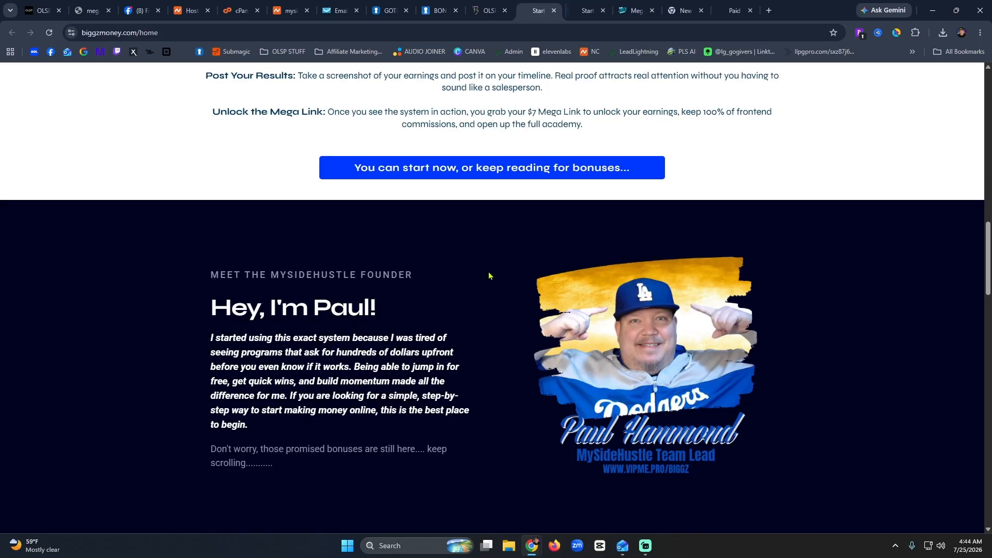
# Confirm the founder photo and 'Start Your Journey Here' links both open the signup page.
pyautogui.click(664, 357)
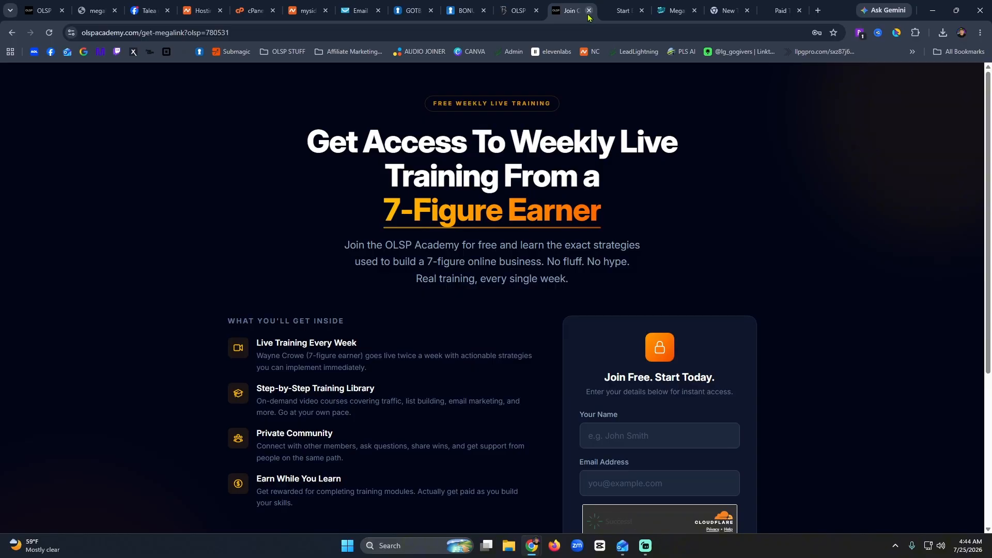
pyautogui.click(589, 11)
pyautogui.scroll(-4, 437, 296)
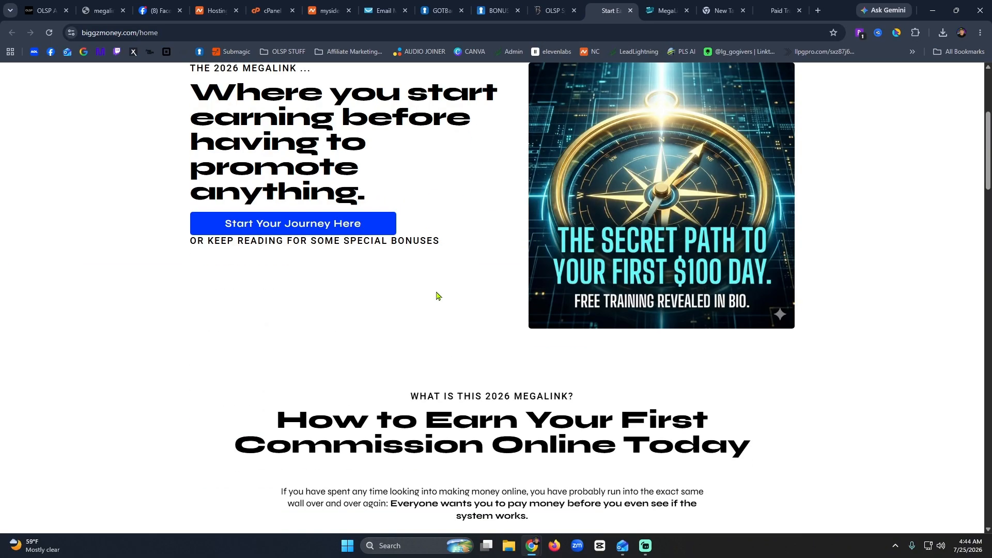
pyautogui.click(280, 223)
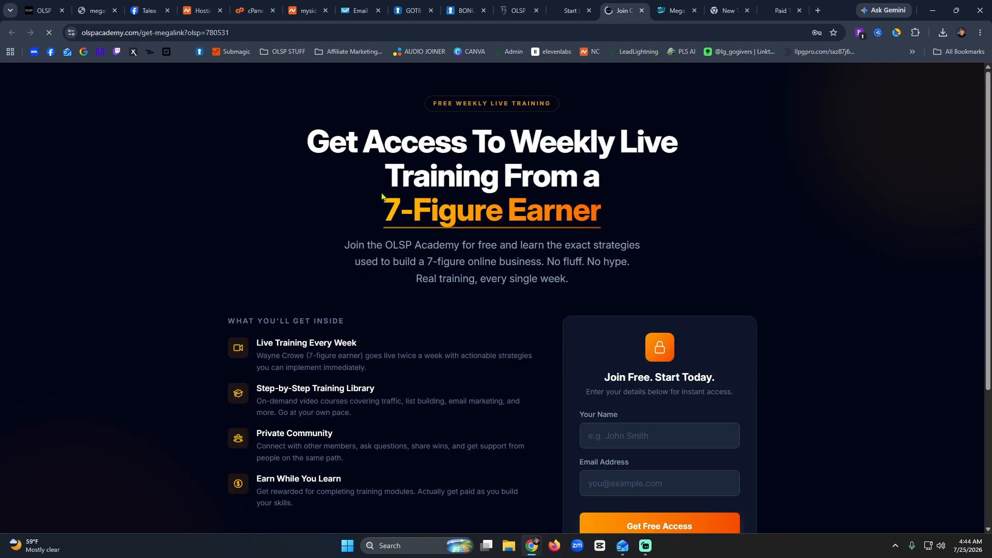
pyautogui.click(642, 10)
# Test the 'Click Here To Email Me' link, then dismiss the email app chooser.
pyautogui.scroll(-10, 507, 230)
pyautogui.scroll(-10, 507, 230)
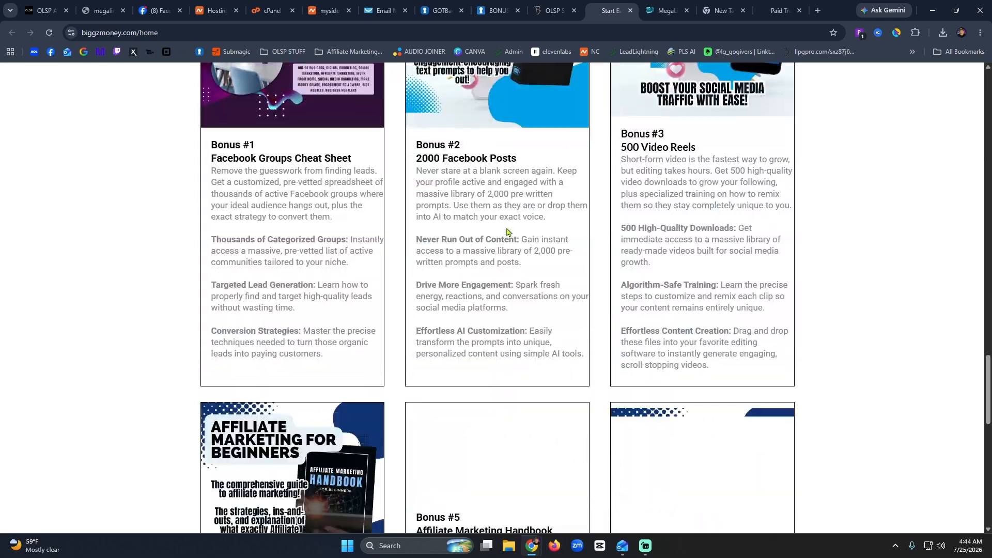
pyautogui.scroll(6, 507, 230)
pyautogui.scroll(-6, 724, 286)
pyautogui.scroll(-14, 667, 287)
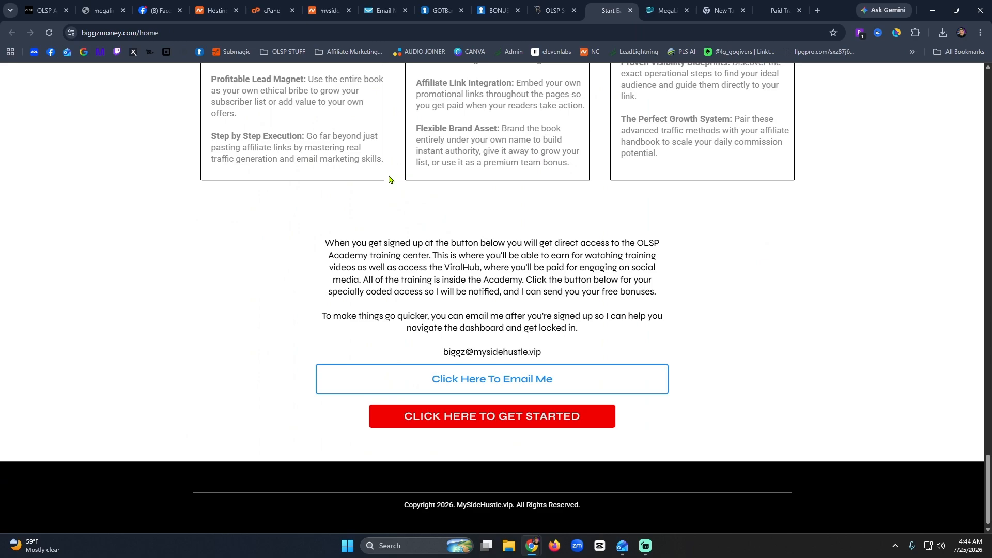
pyautogui.click(518, 379)
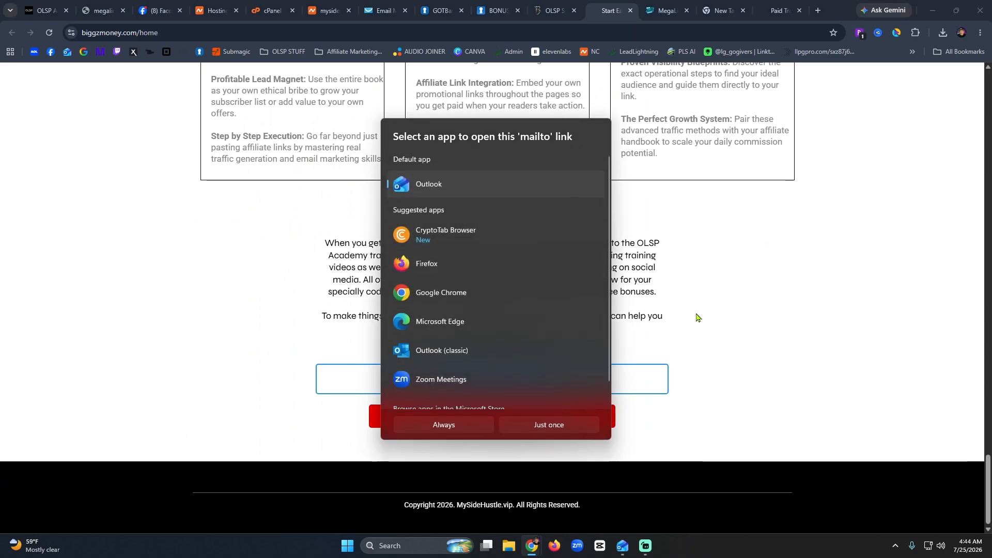
pyautogui.click(645, 310)
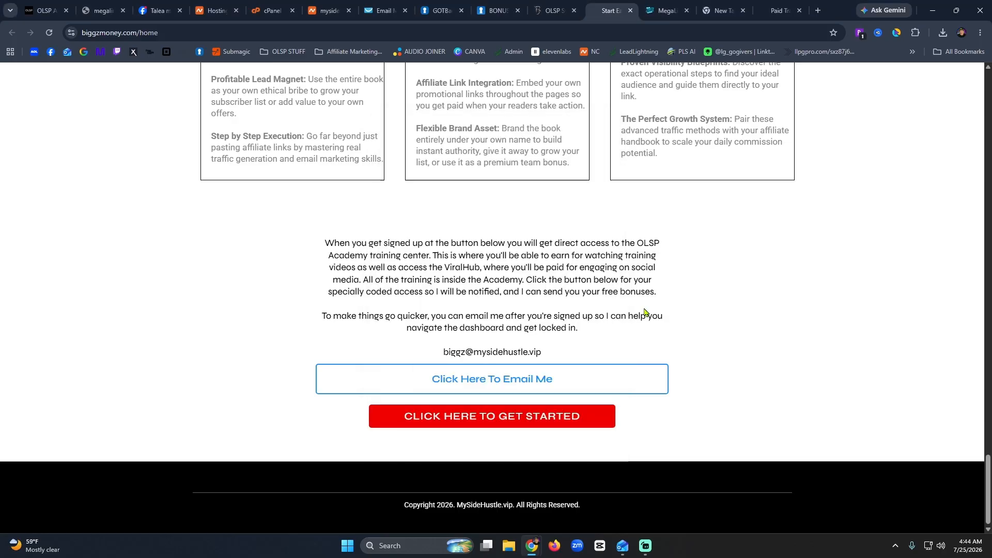
# Confirm 'CLICK HERE TO GET STARTED' opens the OLSP Academy signup, then close it.
pyautogui.click(483, 431)
pyautogui.scroll(-5, 410, 280)
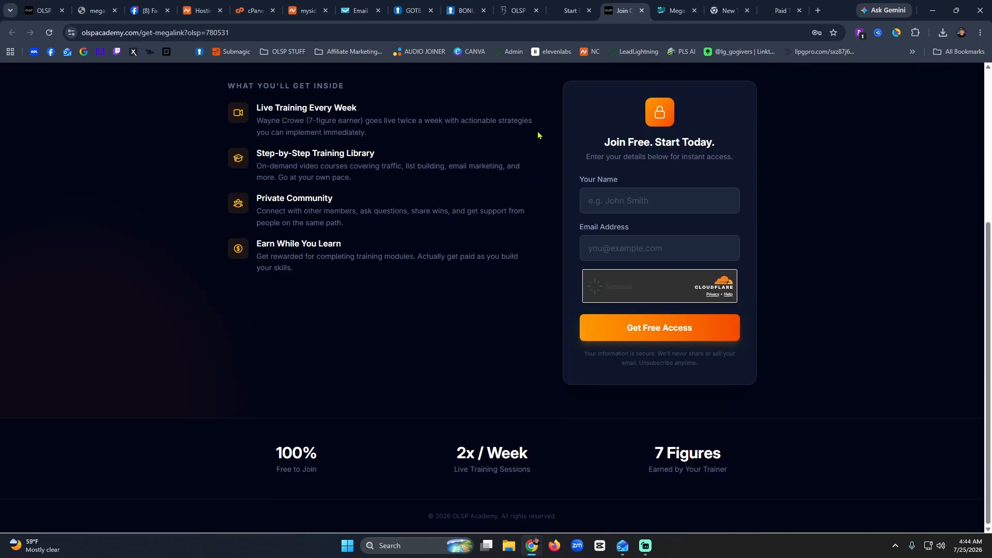
pyautogui.scroll(5, 538, 135)
pyautogui.click(640, 11)
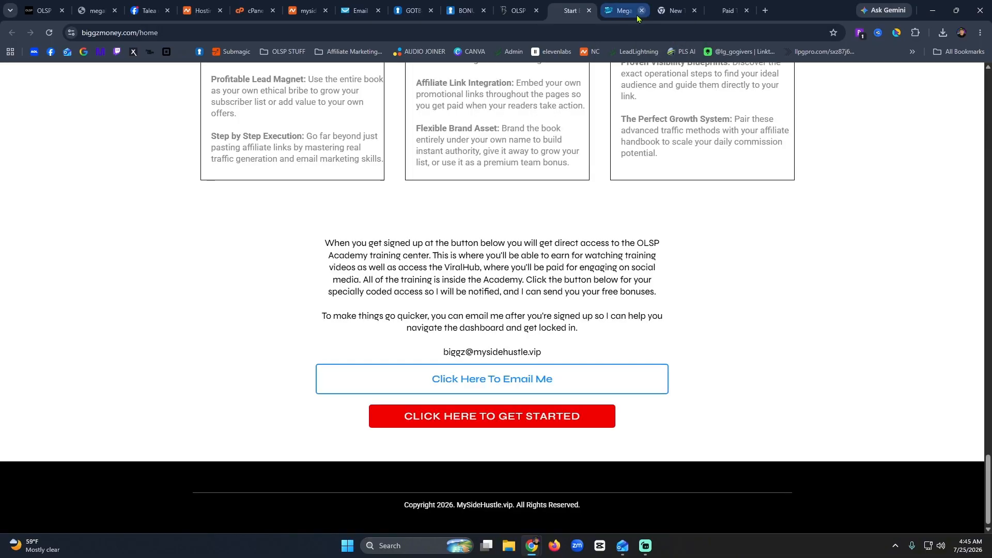
pyautogui.click(518, 11)
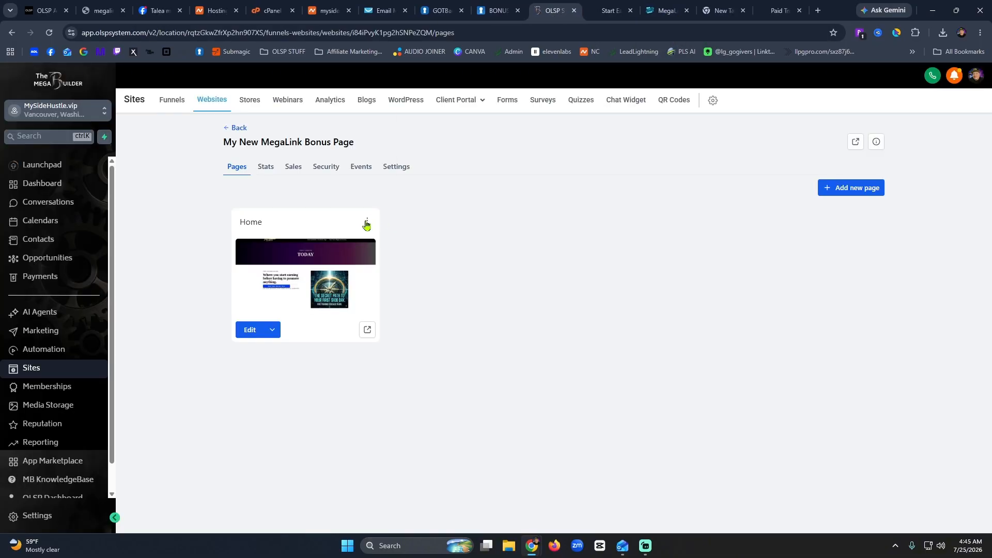
# Change the Home page's name to newmegalink and its path to /newmegalink, then update the page.
pyautogui.click(367, 222)
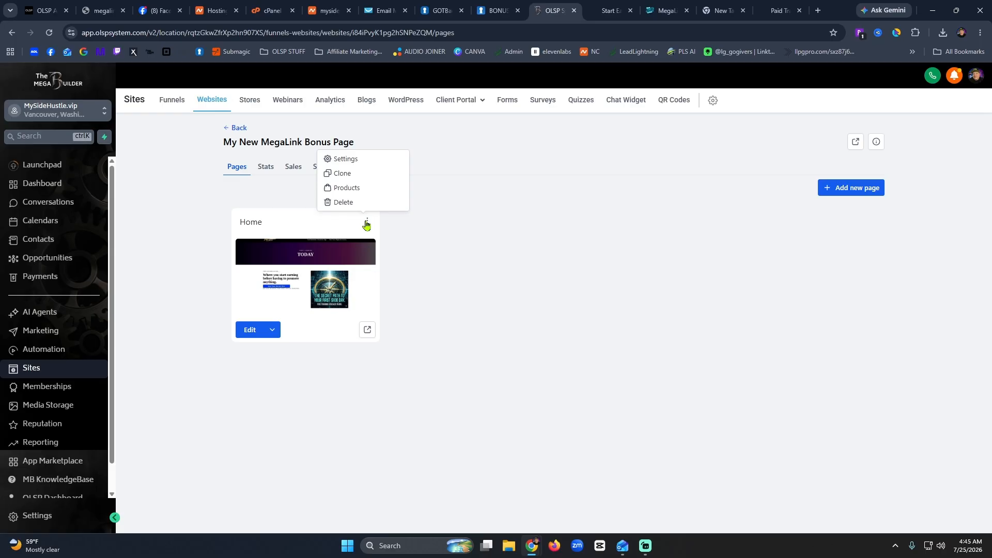
pyautogui.click(368, 161)
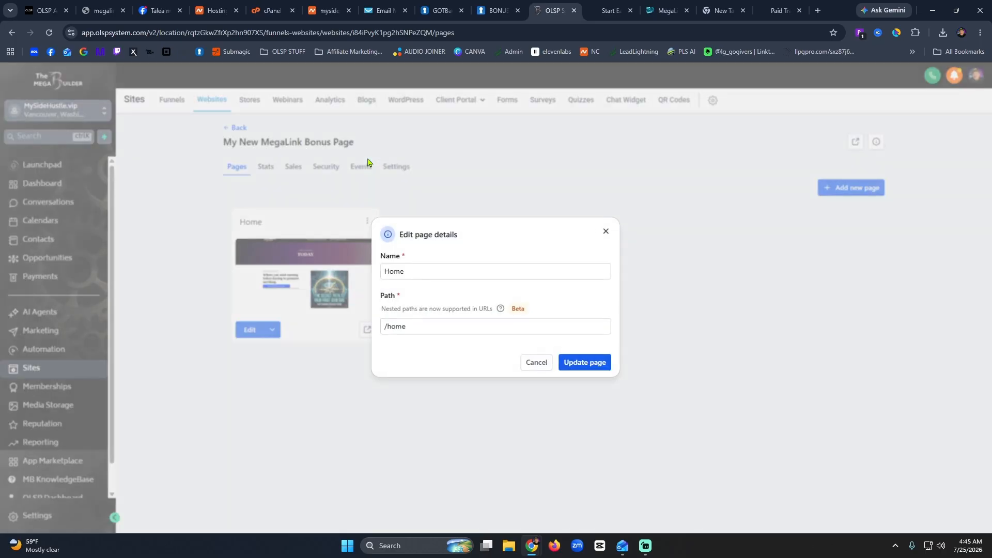
pyautogui.click(414, 270)
pyautogui.moveTo(414, 270); pyautogui.dragTo(380, 270)
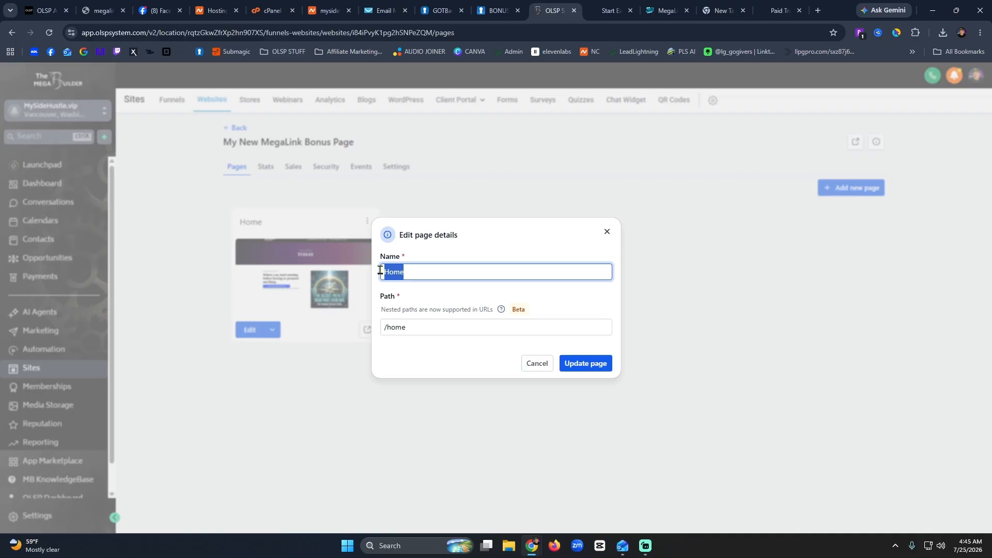
pyautogui.write('newmegalink')
pyautogui.moveTo(406, 327); pyautogui.dragTo(391, 326)
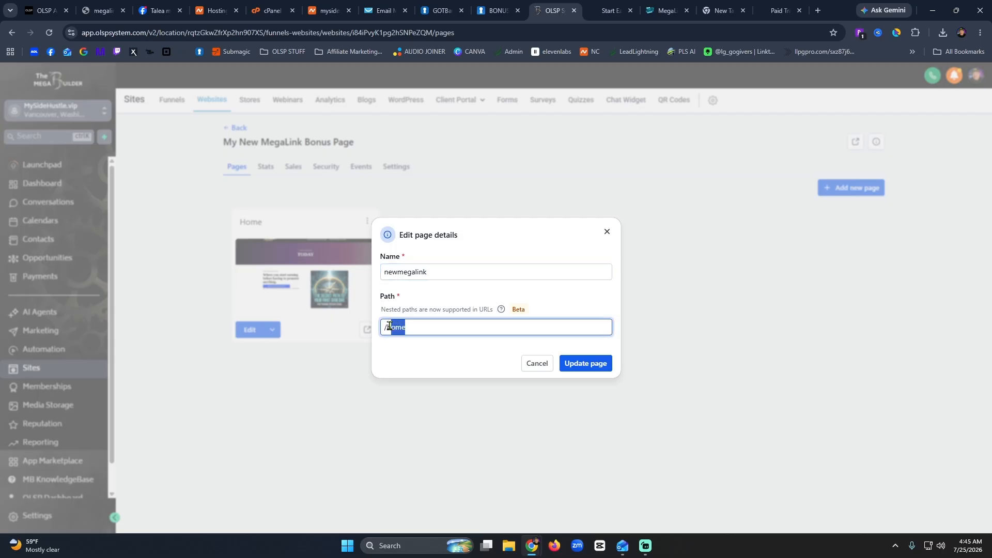
pyautogui.press('BackSpace')
pyautogui.write('nee')
pyautogui.write('megalink')
pyautogui.click(582, 364)
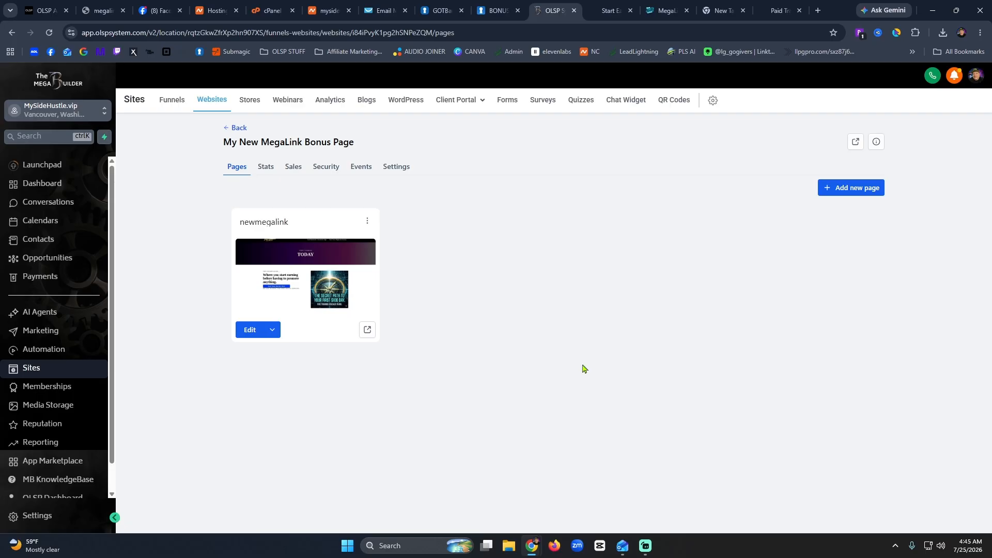
pyautogui.click(367, 223)
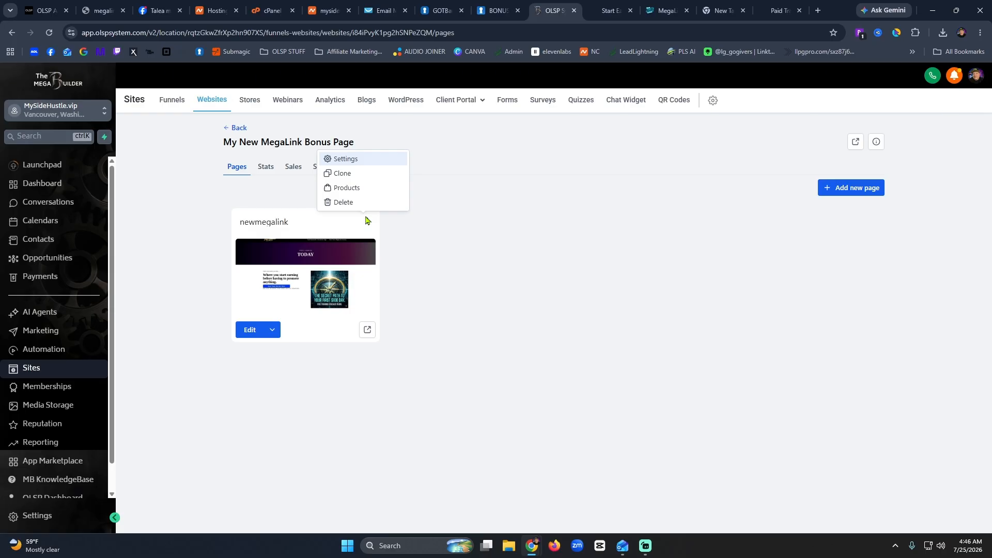
# Switch to the live biggzmoney.com tab and reload the page.
pyautogui.click(608, 12)
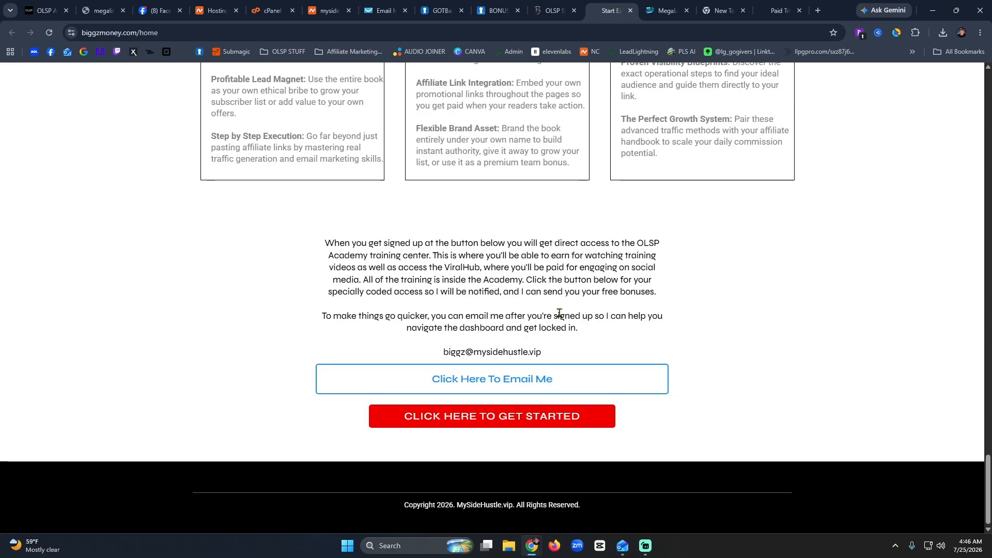
pyautogui.press('Home')
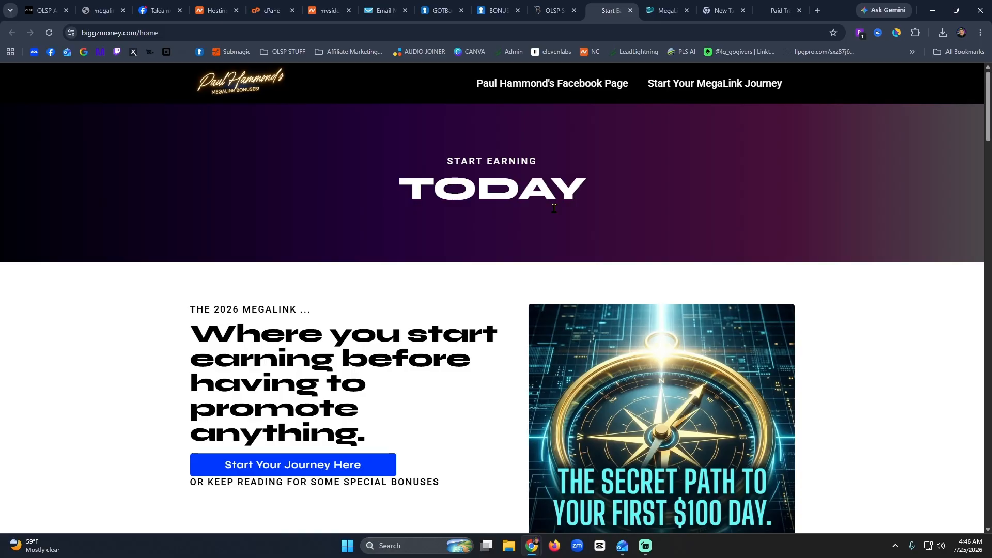
pyautogui.scroll(-15, 554, 207)
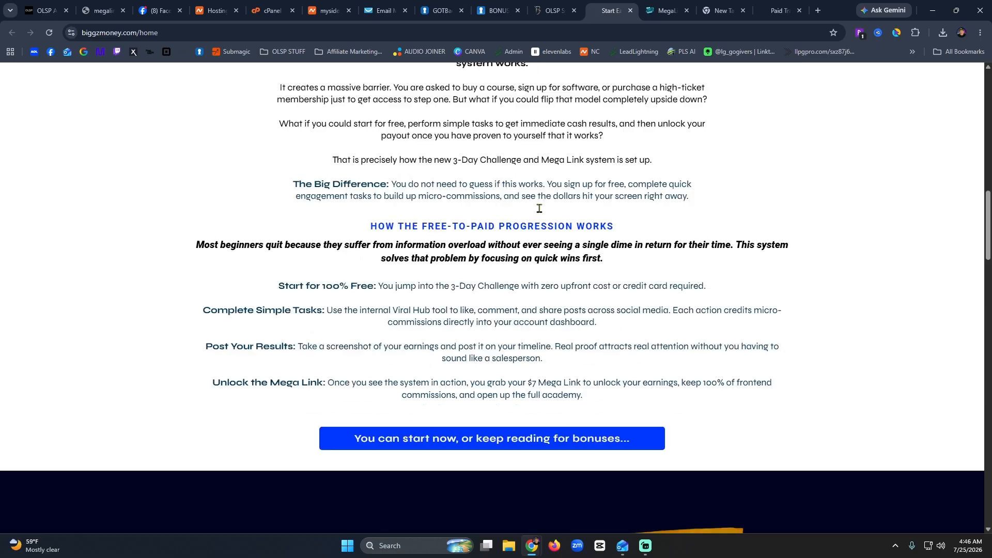
pyautogui.scroll(-20, 540, 213)
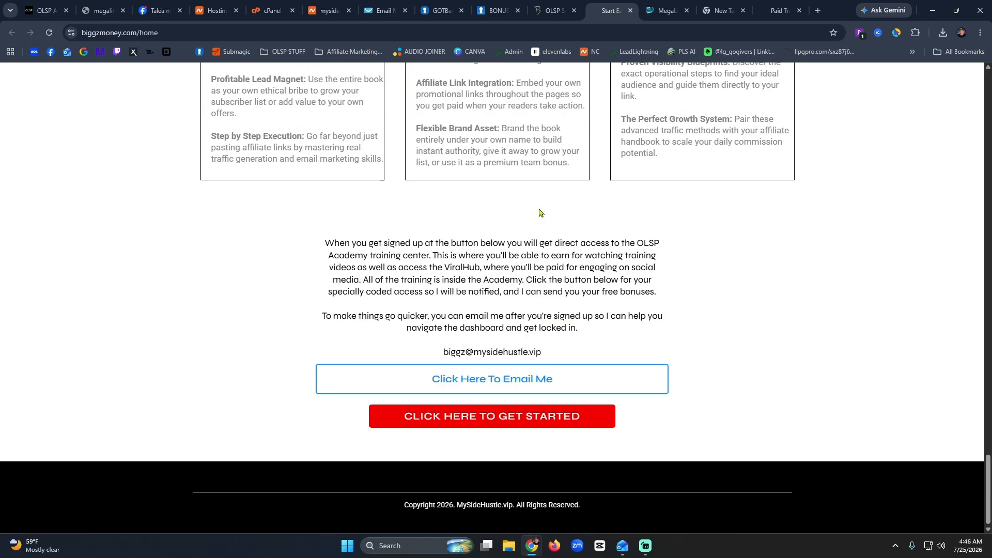
pyautogui.scroll(18, 540, 213)
pyautogui.scroll(20, 540, 212)
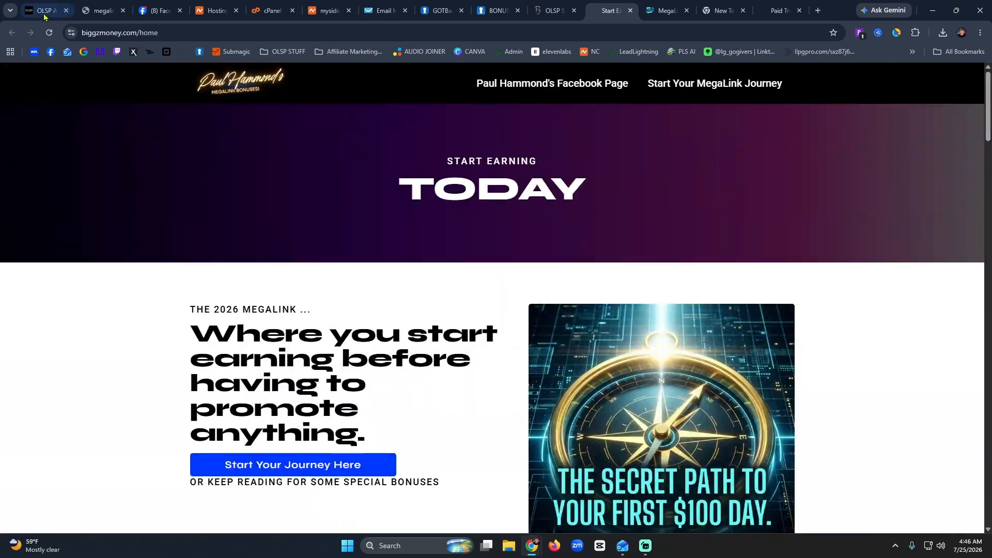
pyautogui.click(50, 37)
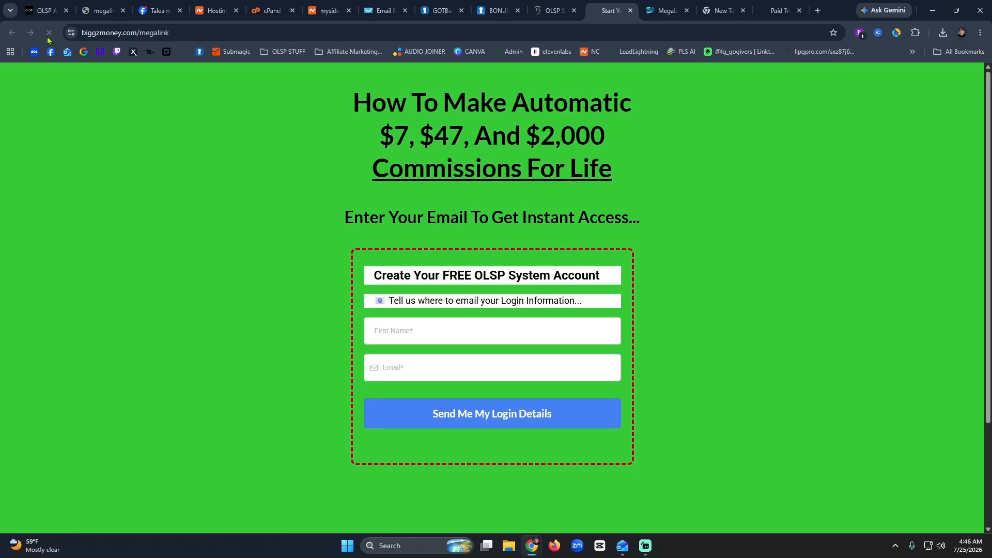
# Load biggzmoney.com/newmegalink and scroll down the page.
pyautogui.doubleClick(167, 32)
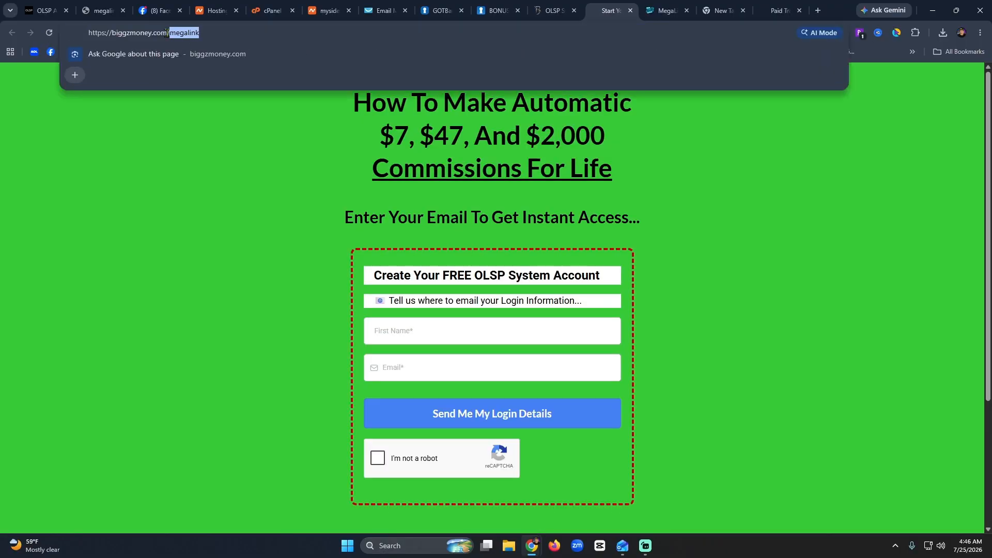
pyautogui.write('newmegalin')
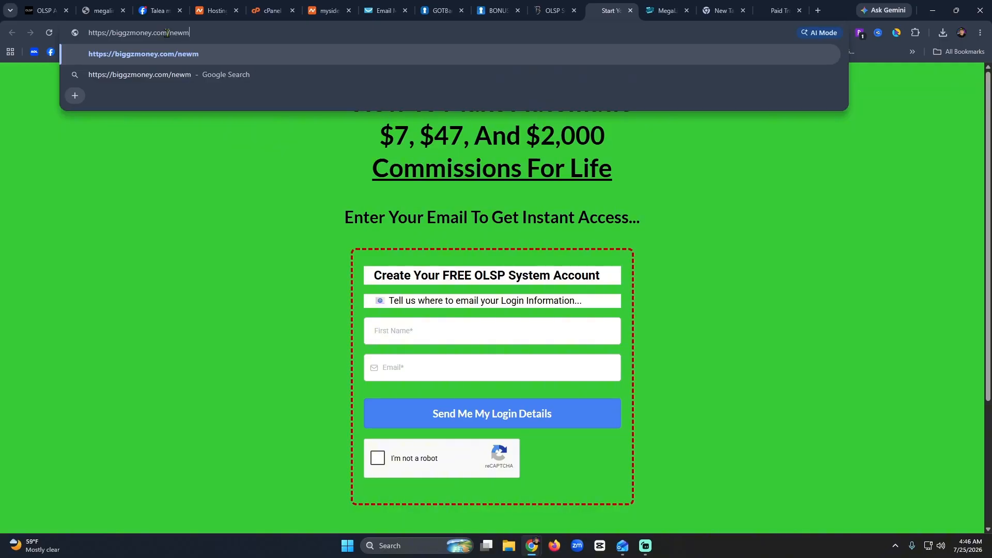
pyautogui.write('k')
pyautogui.press('Return')
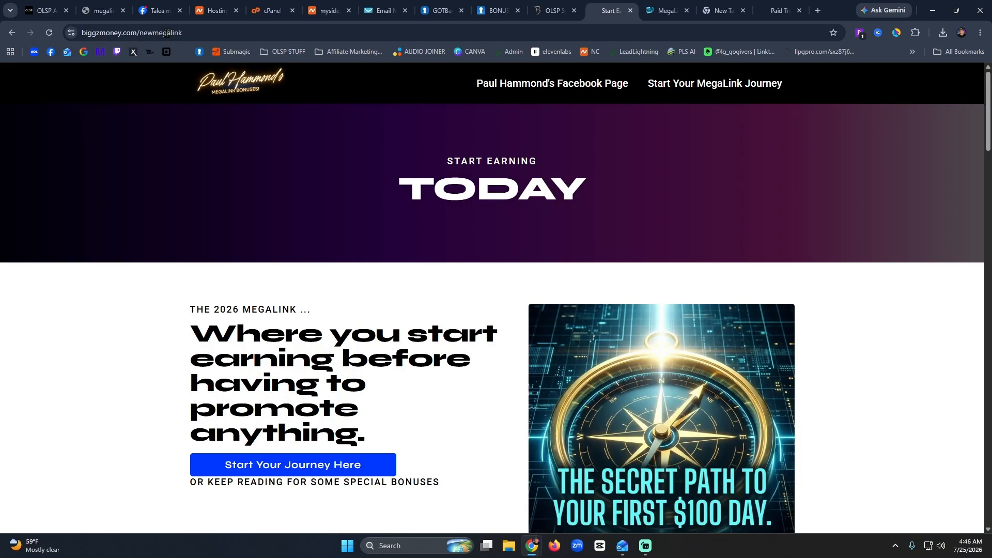
pyautogui.scroll(-20, 467, 236)
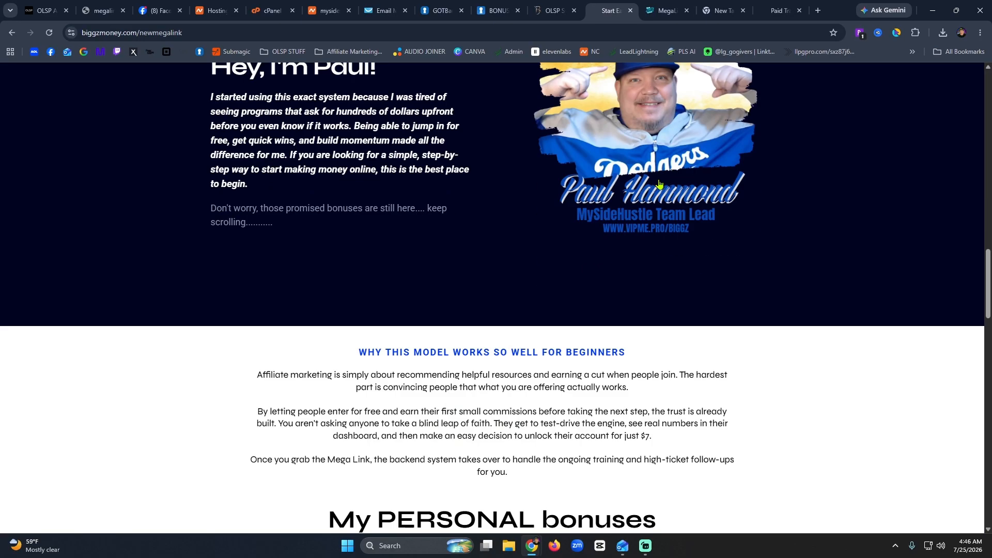
pyautogui.scroll(-4, 629, 261)
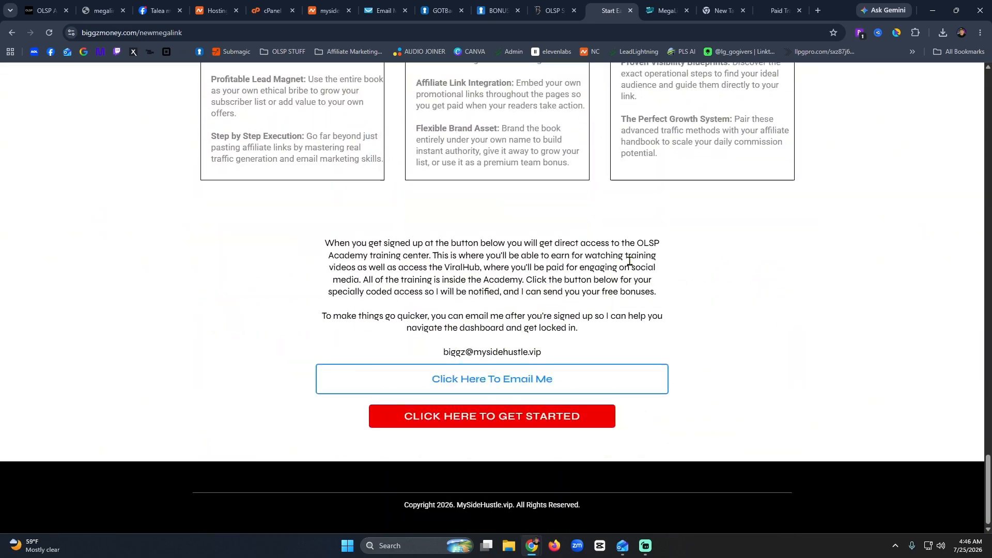
# Select the page's contact e-mail address, then return to the newmegalink bonus page.
pyautogui.doubleClick(495, 352)
pyautogui.tripleClick(494, 352)
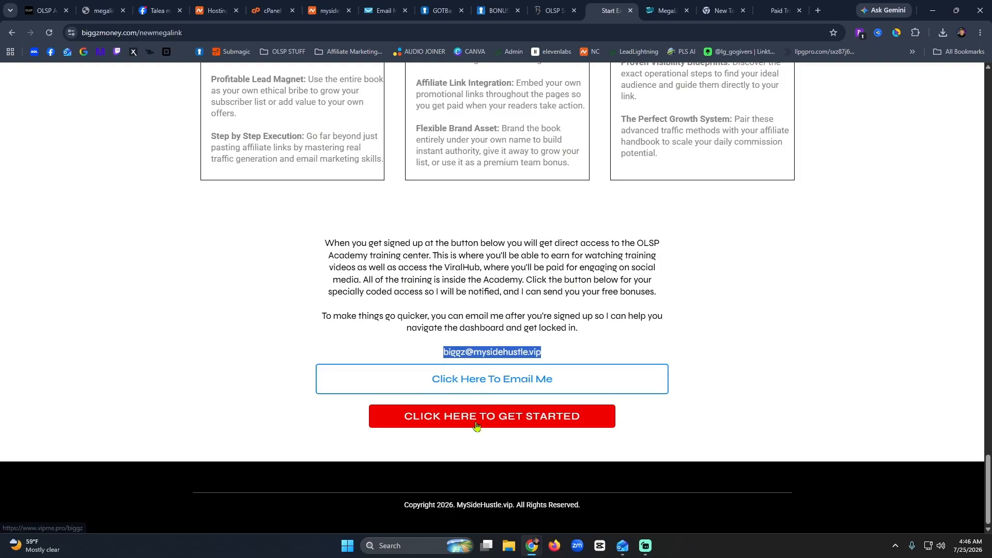
pyautogui.scroll(15, 473, 425)
pyautogui.scroll(-20, 476, 424)
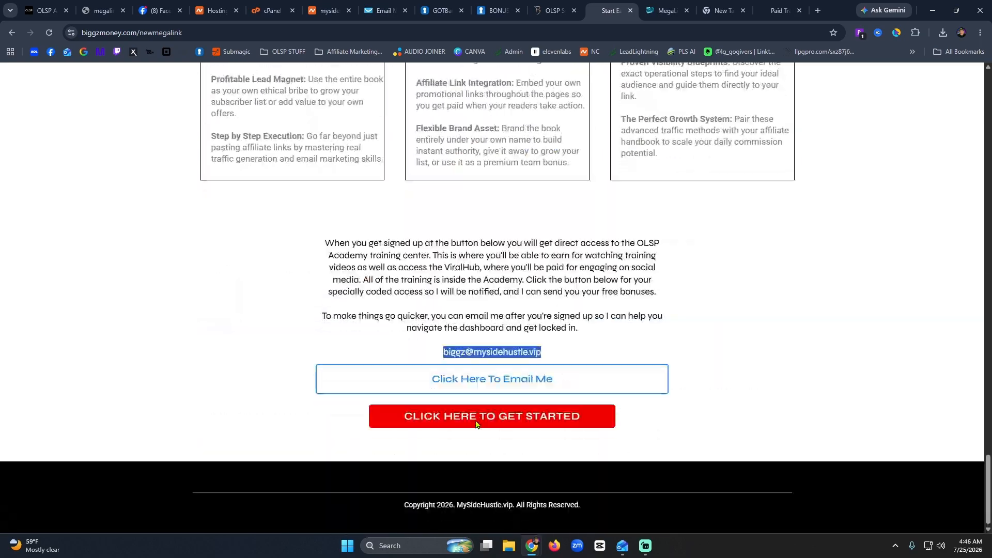
pyautogui.scroll(20, 476, 425)
pyautogui.scroll(4, 476, 425)
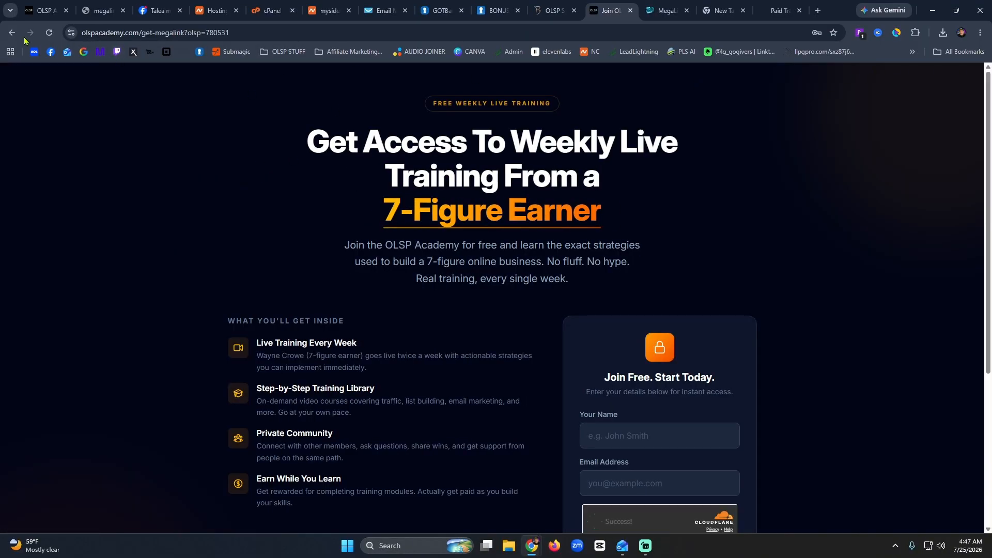
pyautogui.click(11, 33)
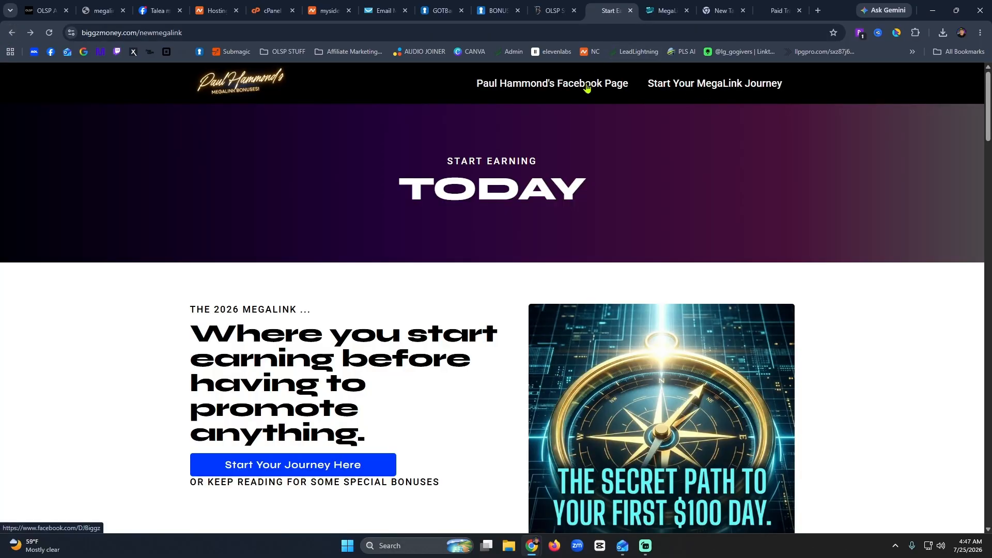
# Verify the header's Facebook Page link opens the Facebook profile, then return to the Mega Builder pages list.
pyautogui.click(557, 89)
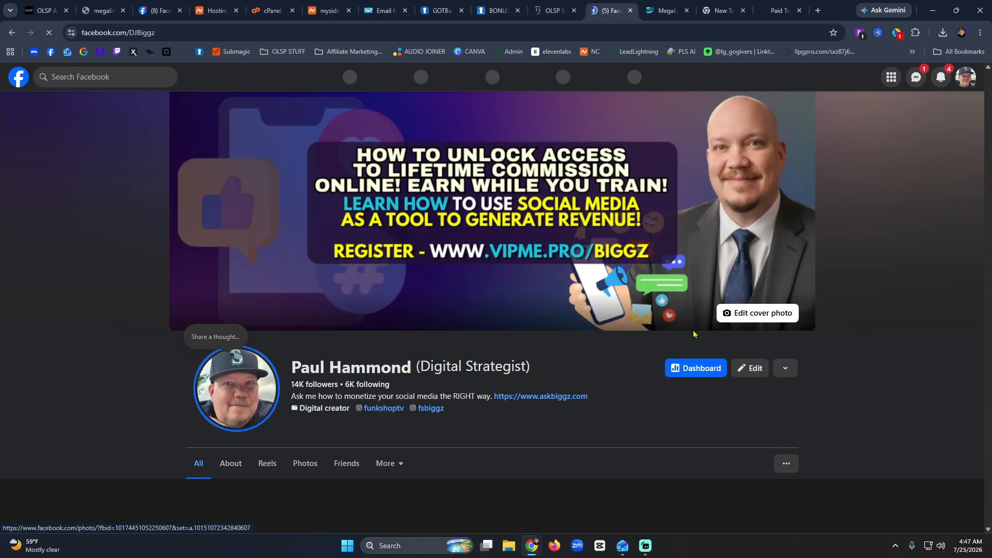
pyautogui.scroll(-10, 466, 238)
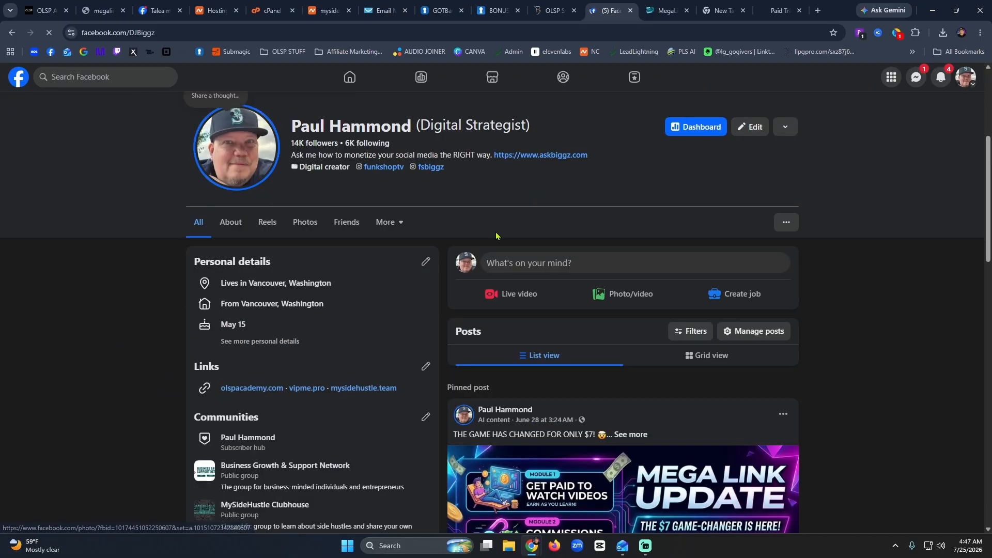
pyautogui.scroll(5, 631, 216)
pyautogui.scroll(5, 634, 215)
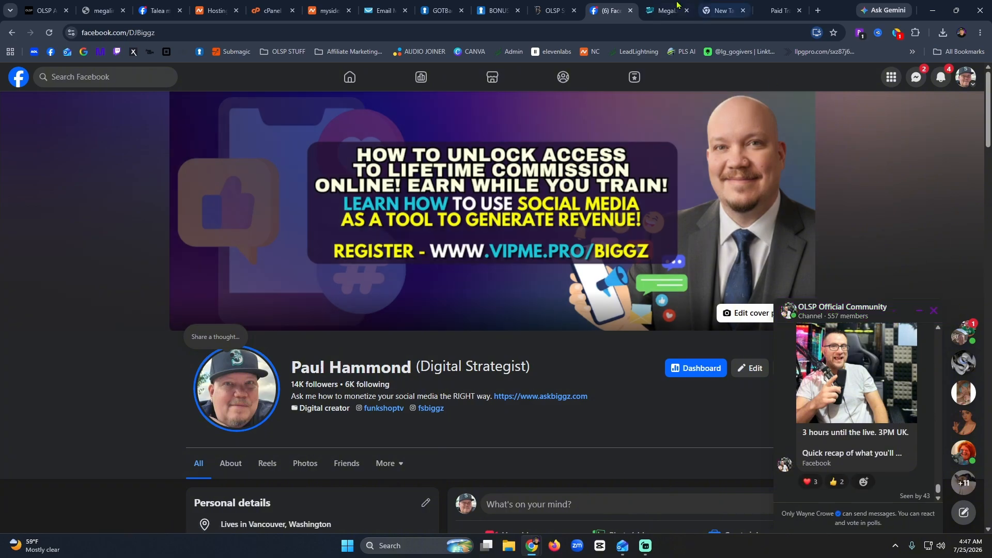
pyautogui.click(667, 10)
pyautogui.scroll(5, 647, 305)
pyautogui.scroll(10, 647, 305)
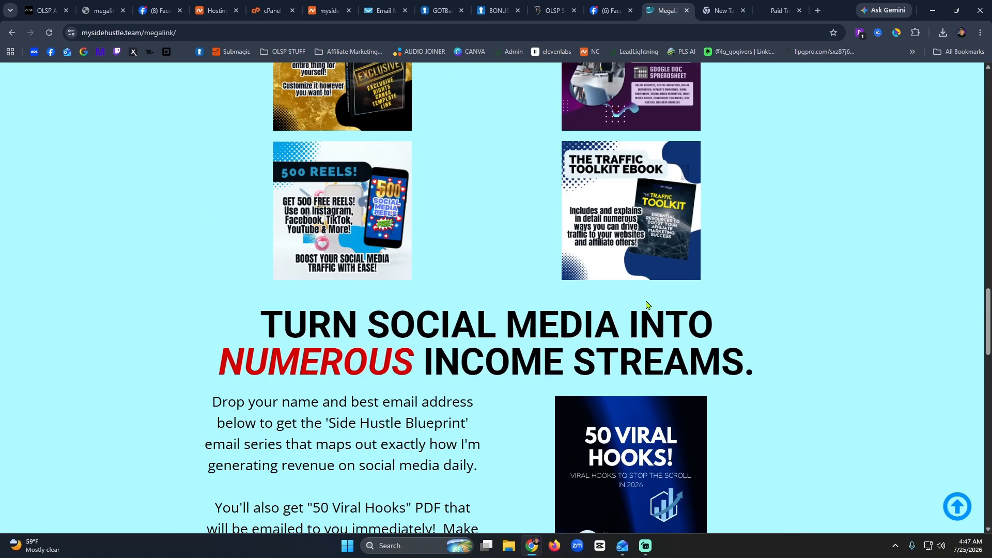
pyautogui.click(555, 11)
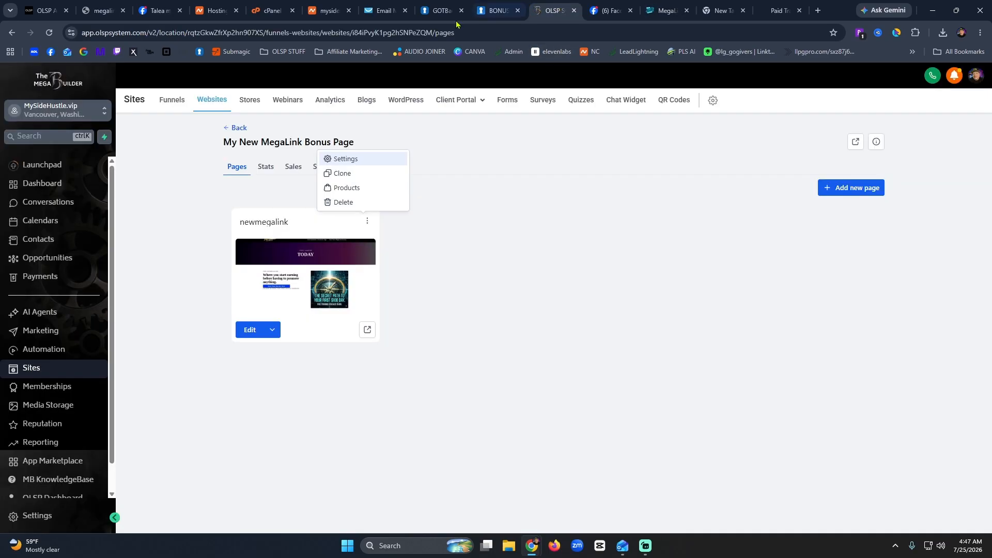